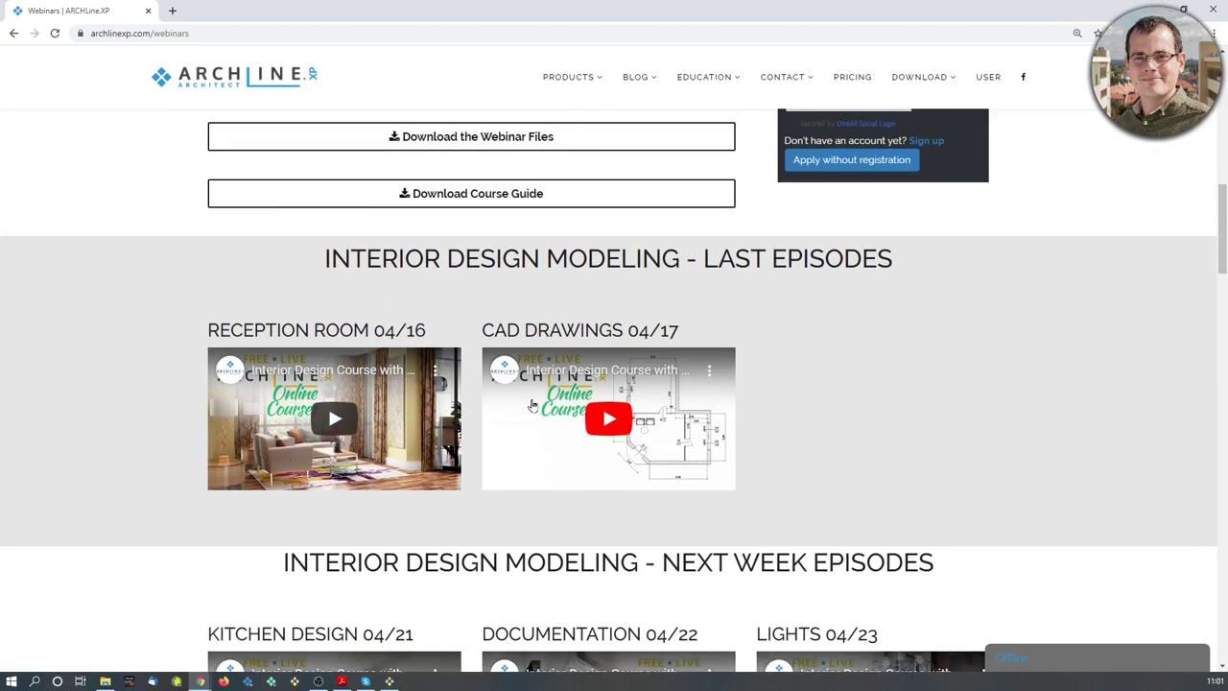
Look over the last and next-week interior design episodes on the webinars page
scroll(533, 407, down, 4)
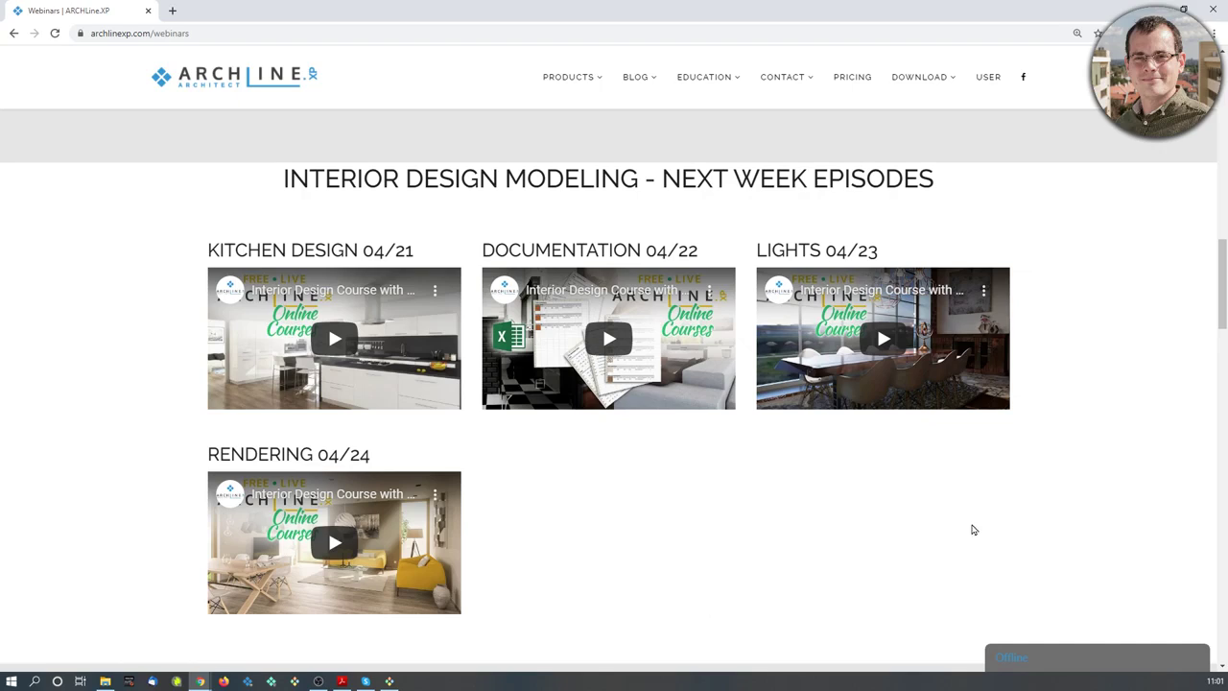
scroll(915, 554, up, 6)
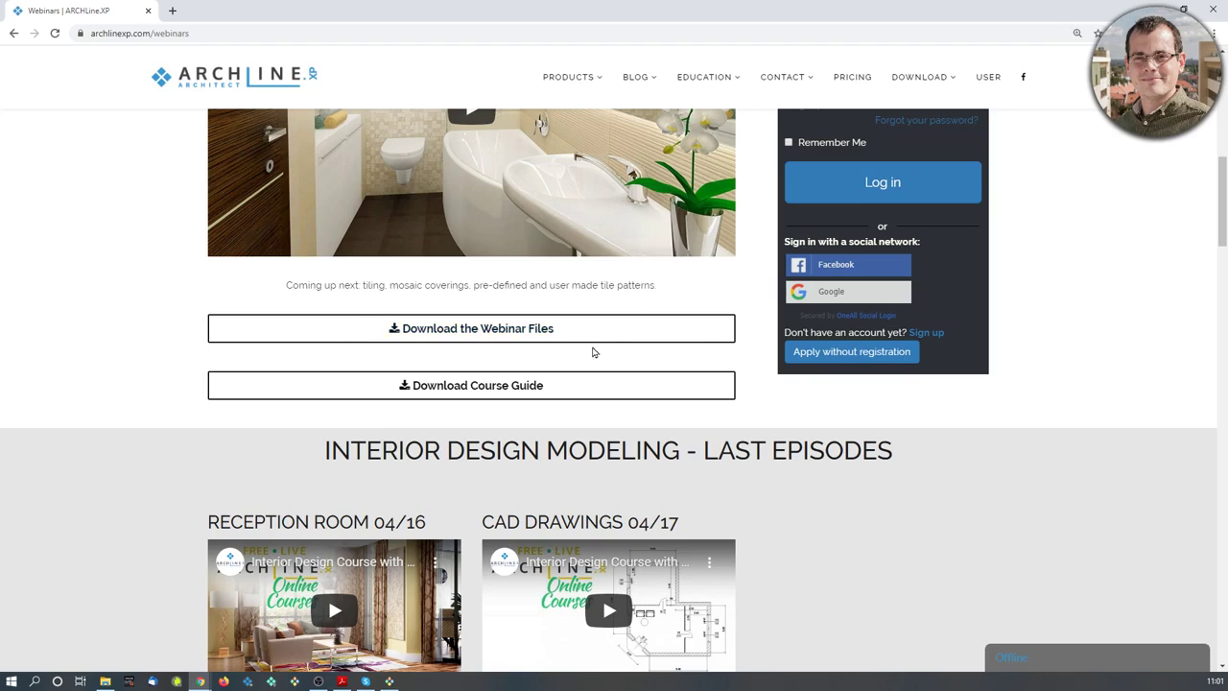
Switch to Acrobat Reader and skim the Interior Design Tutorial to the photorealistic rendering settings and result on page 52
click(338, 684)
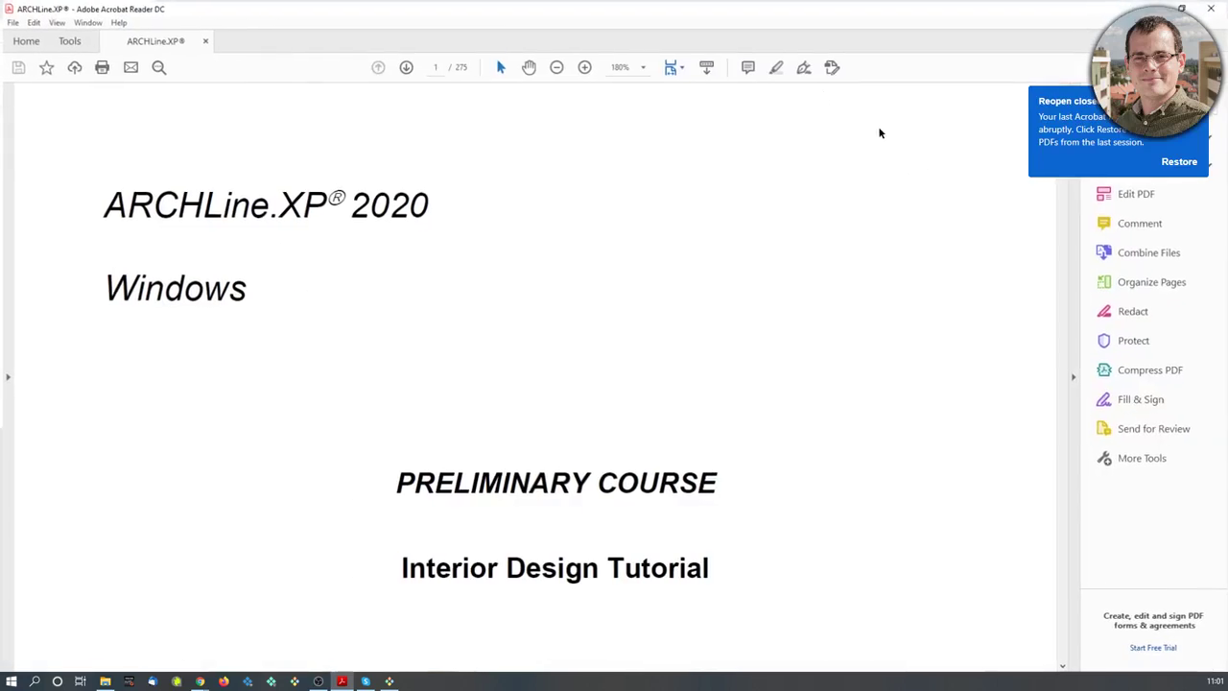
click(1073, 376)
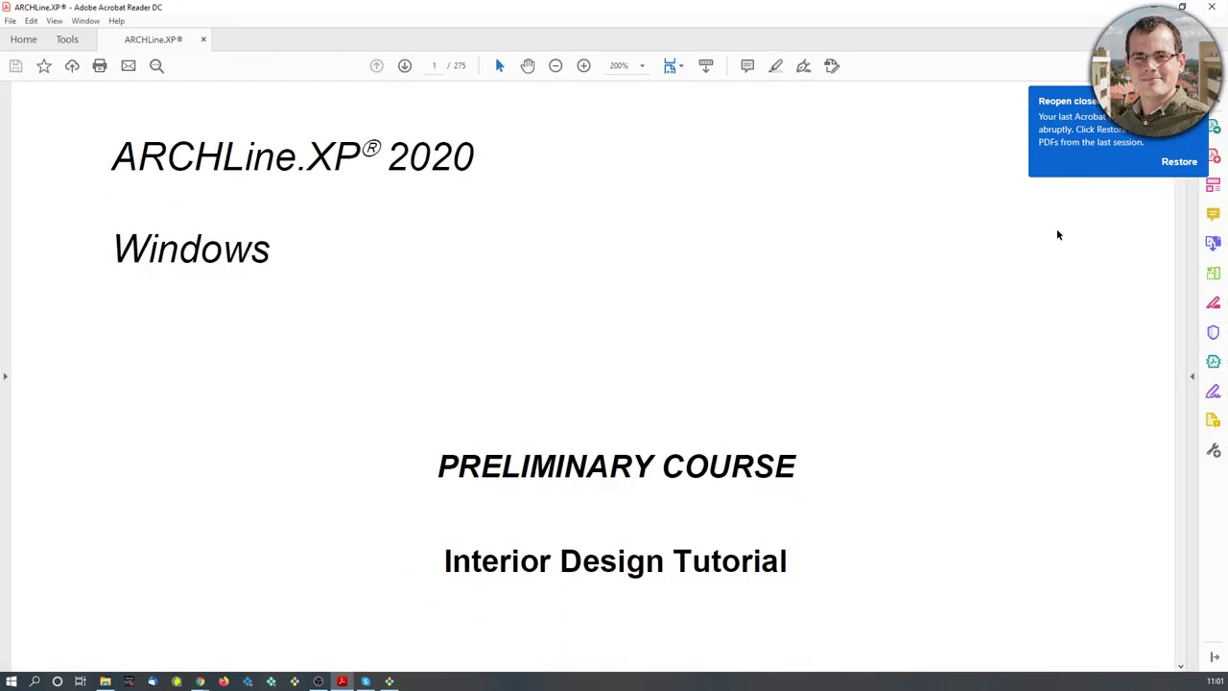
scroll(1181, 239, down, 10)
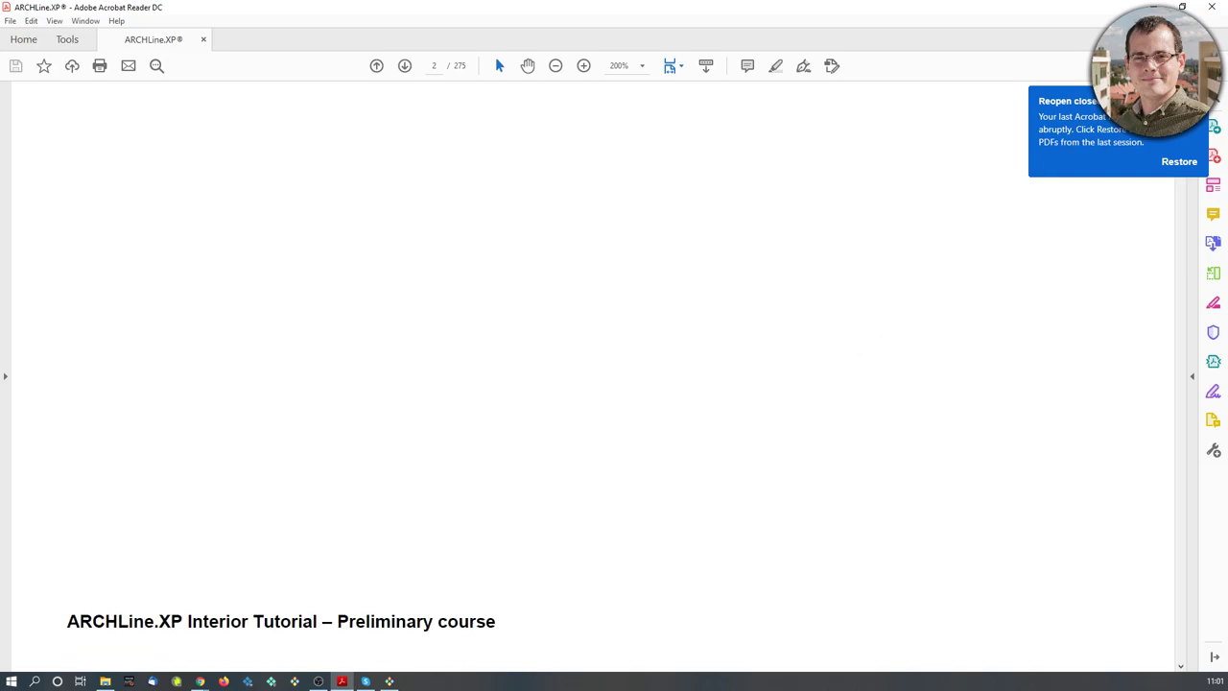
drag(1181, 86, 1166, 206)
scroll(623, 348, down, 10)
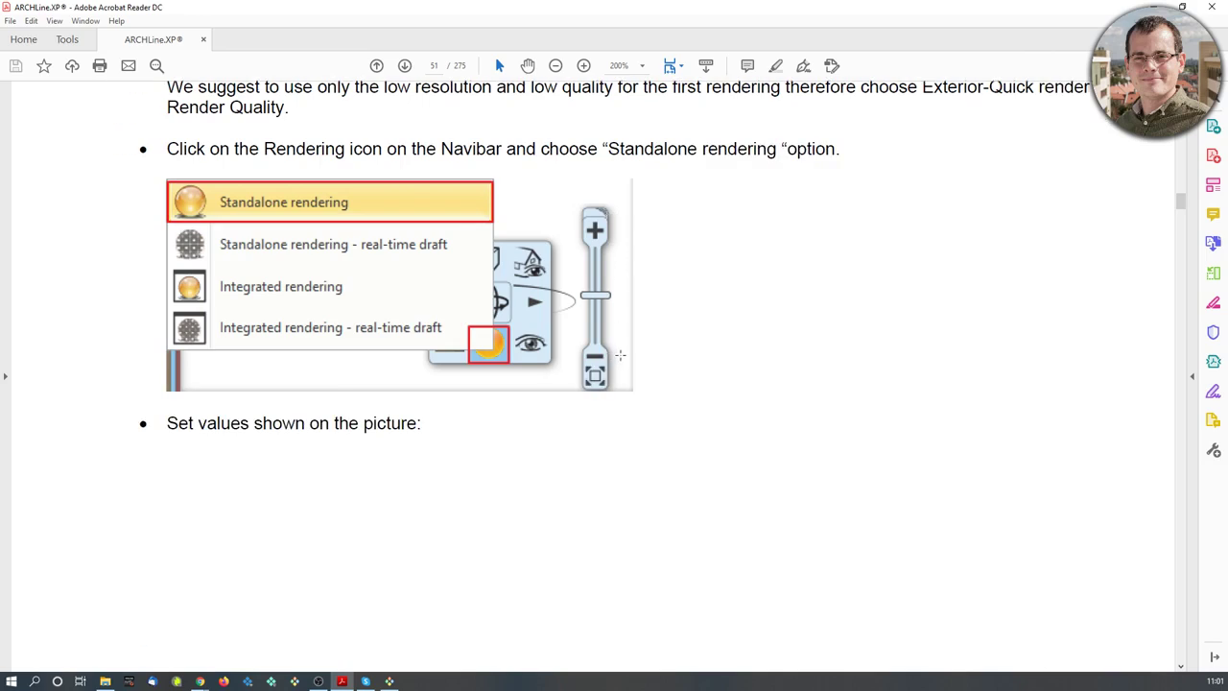
scroll(629, 342, down, 10)
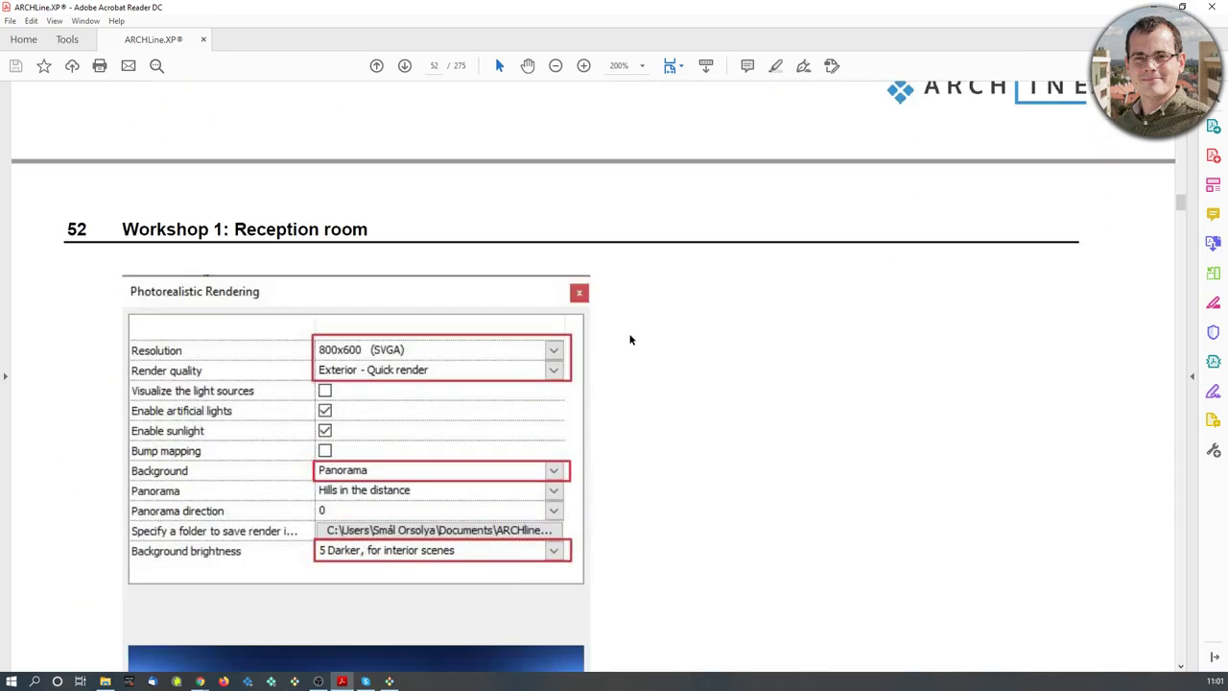
scroll(641, 350, down, 5)
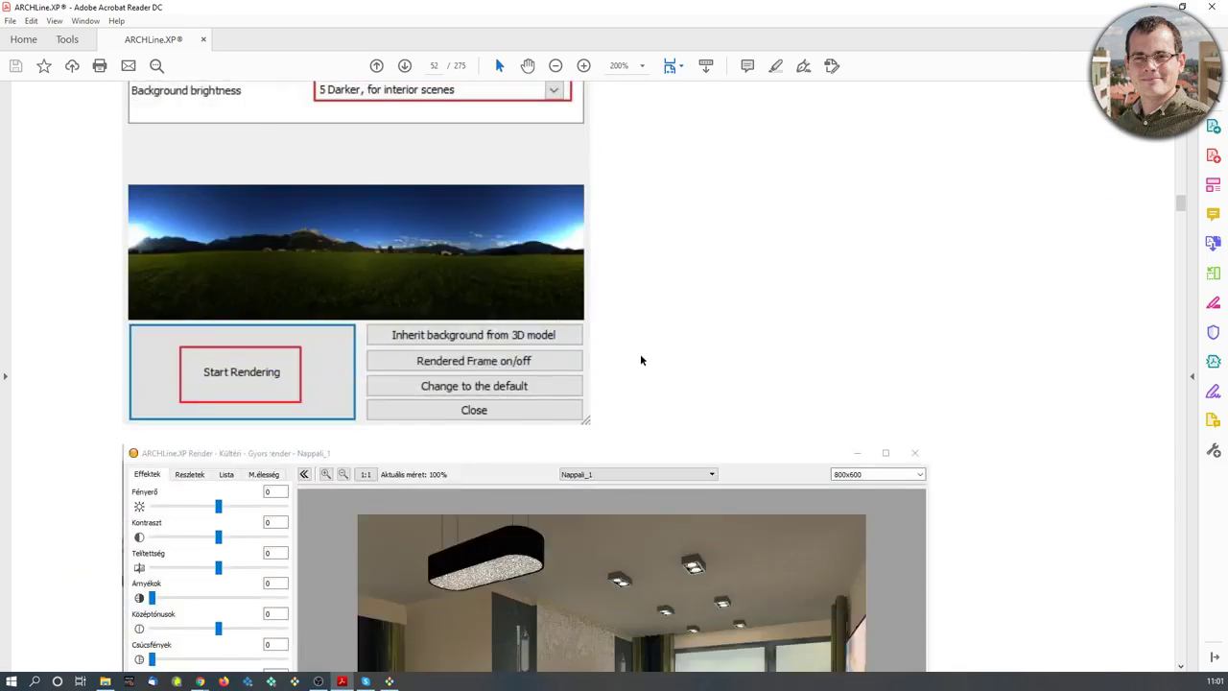
scroll(640, 344, down, 3)
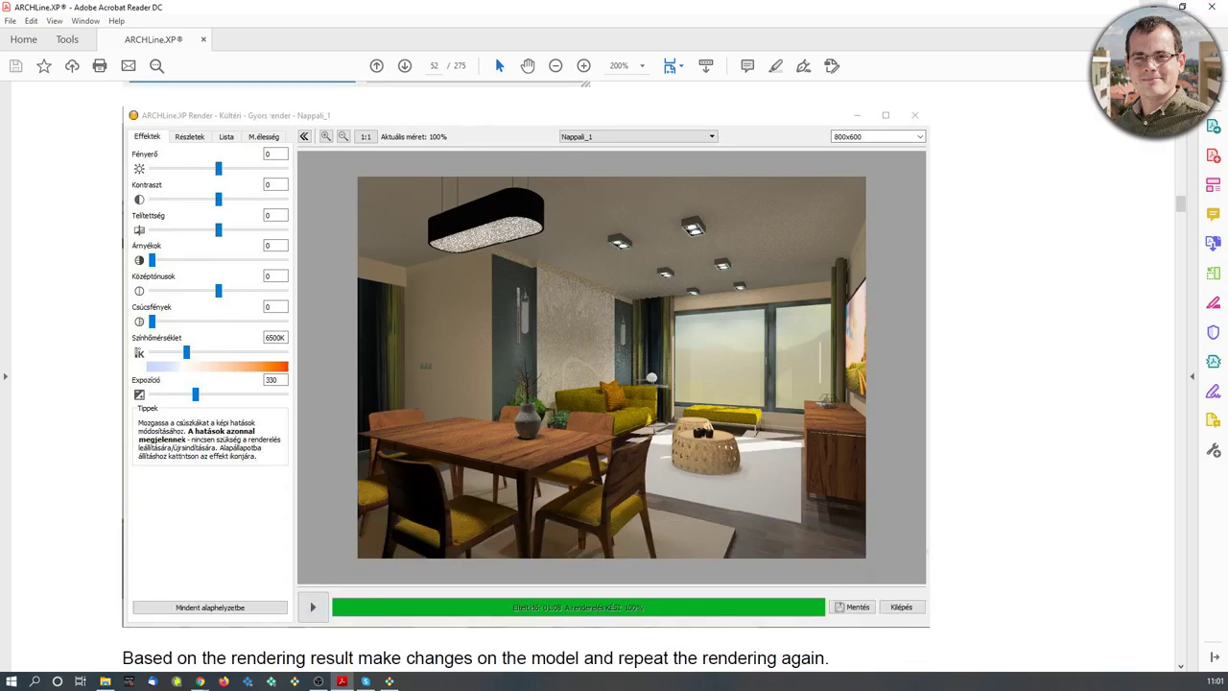
Switch to ARCHLine.XP and open the first project, the bathroom workshop Start file, from 3_Bathroom_Tiling without saving the current project
drag(775, 8, 0, 144)
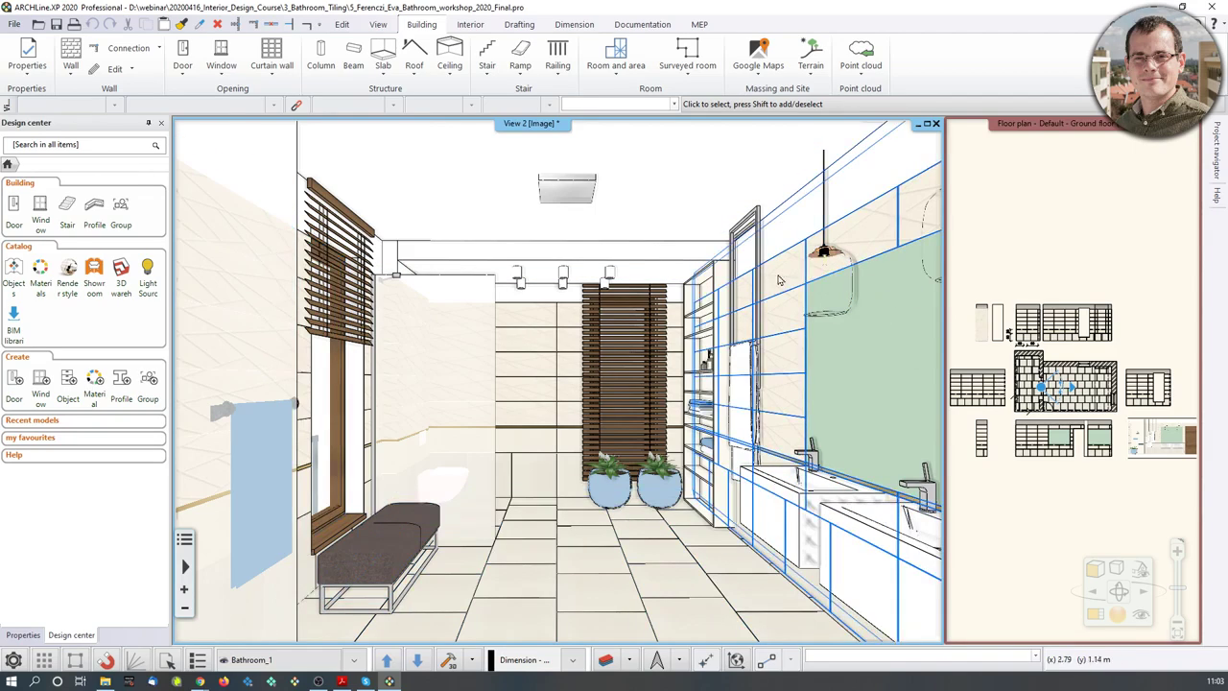
click(13, 23)
click(41, 75)
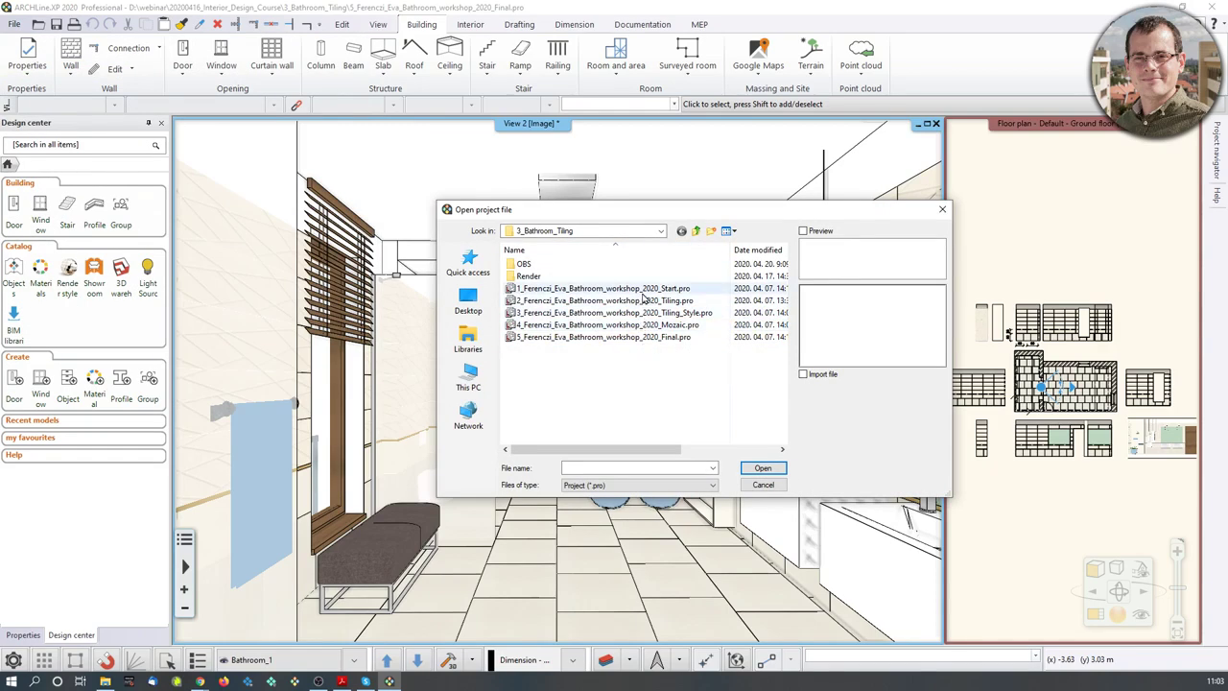
double_click(605, 288)
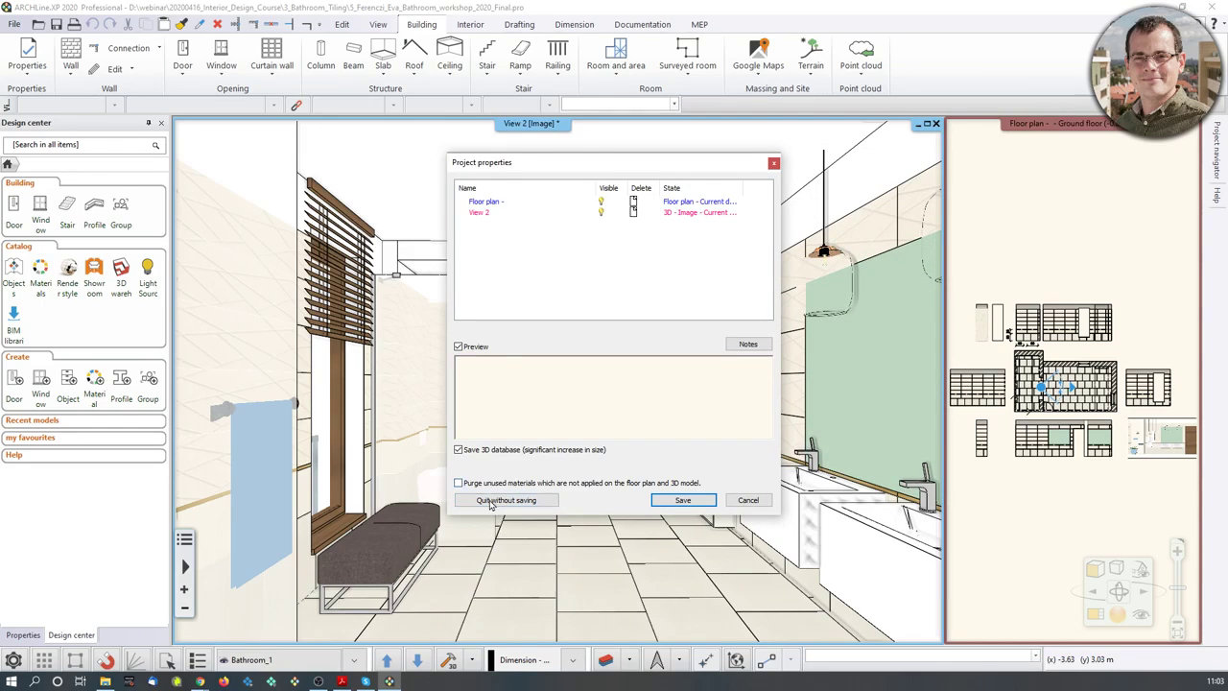
click(491, 500)
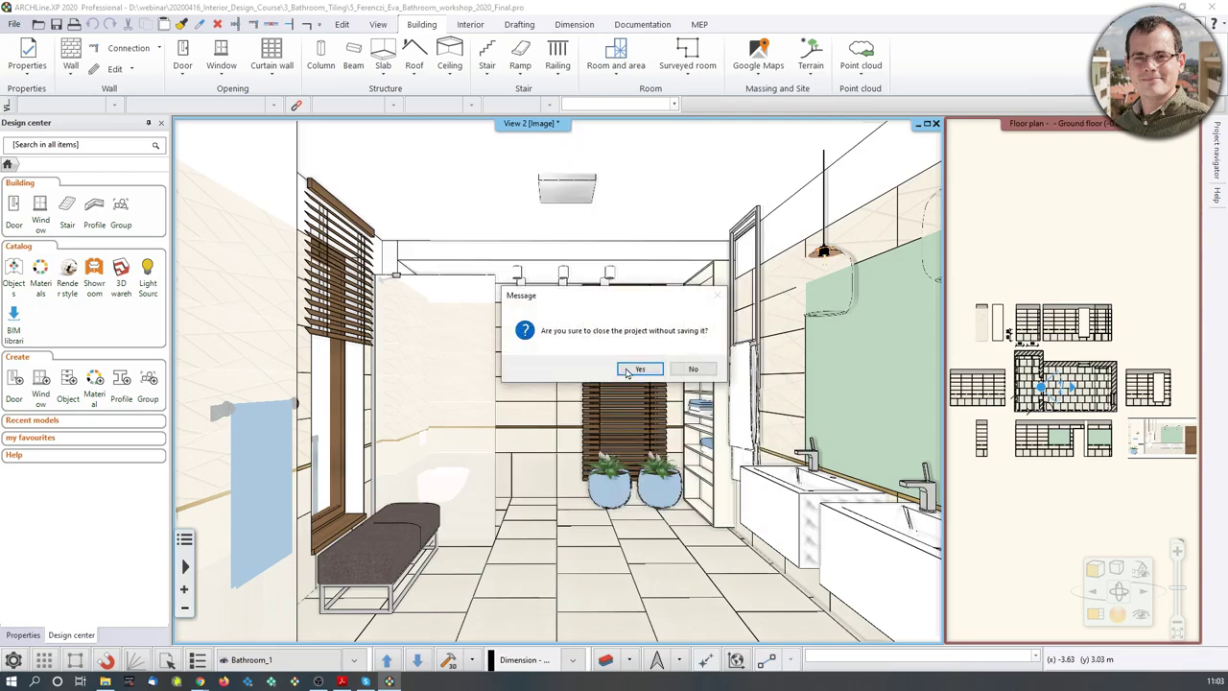
click(627, 370)
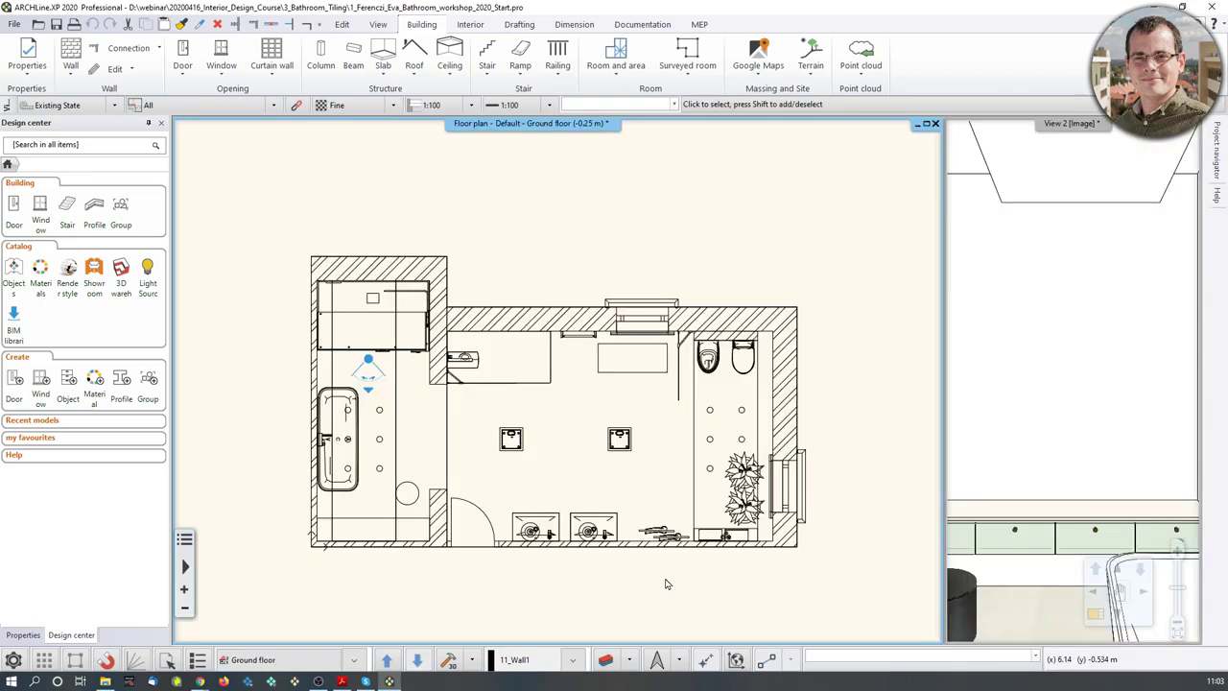
Set the project's primary unit of measurement to mm
click(14, 659)
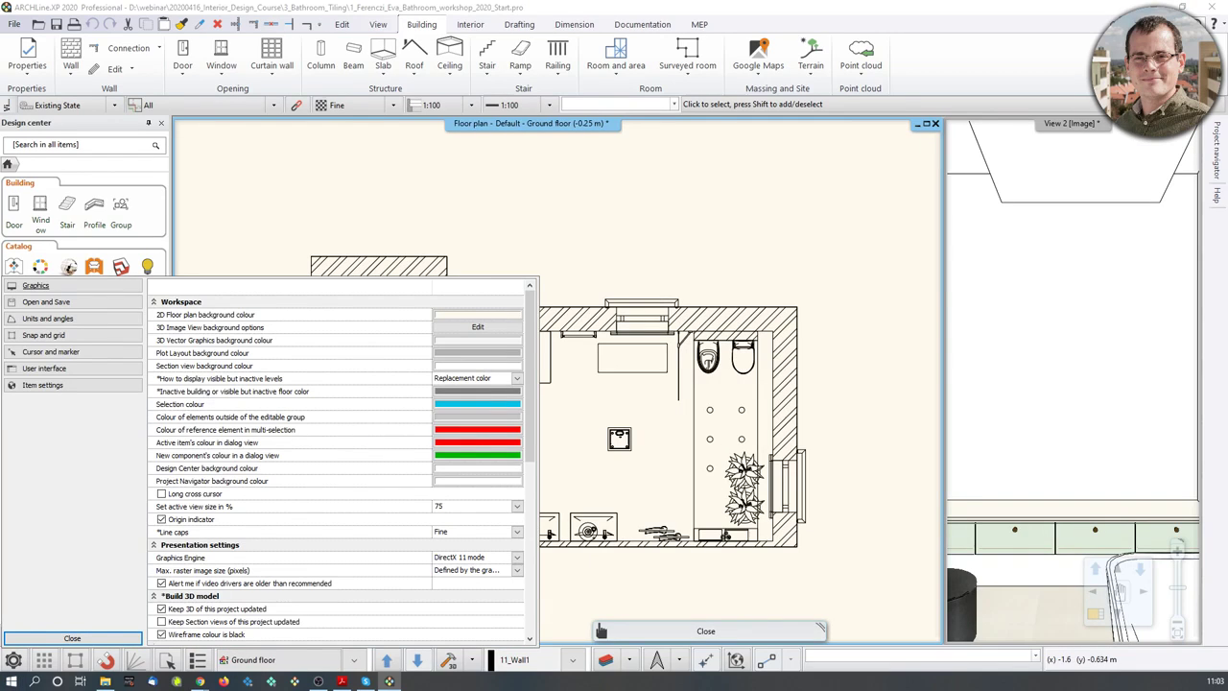
click(64, 320)
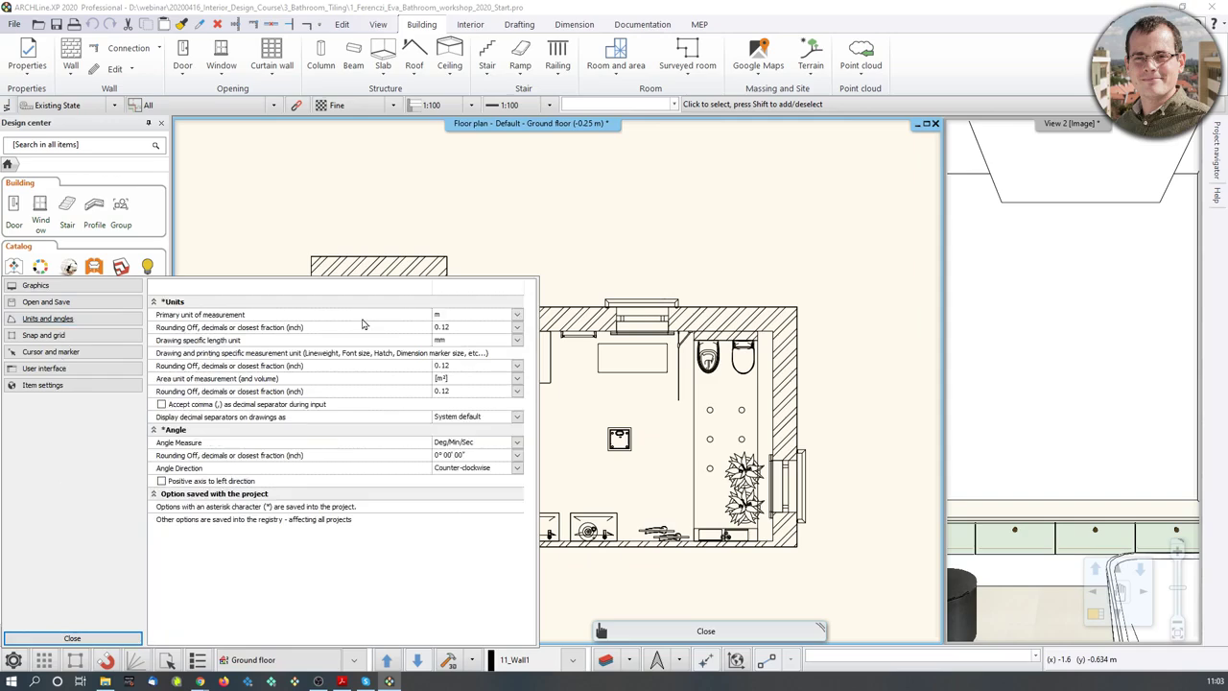
click(516, 314)
click(494, 334)
click(103, 637)
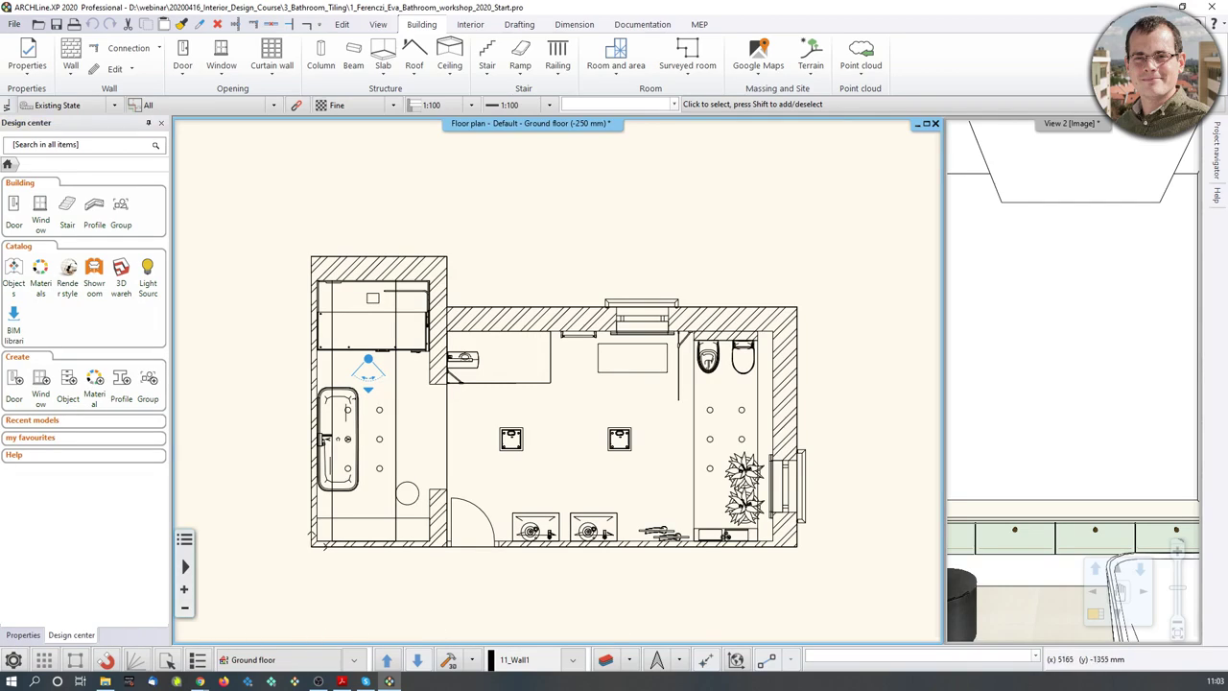
click(342, 680)
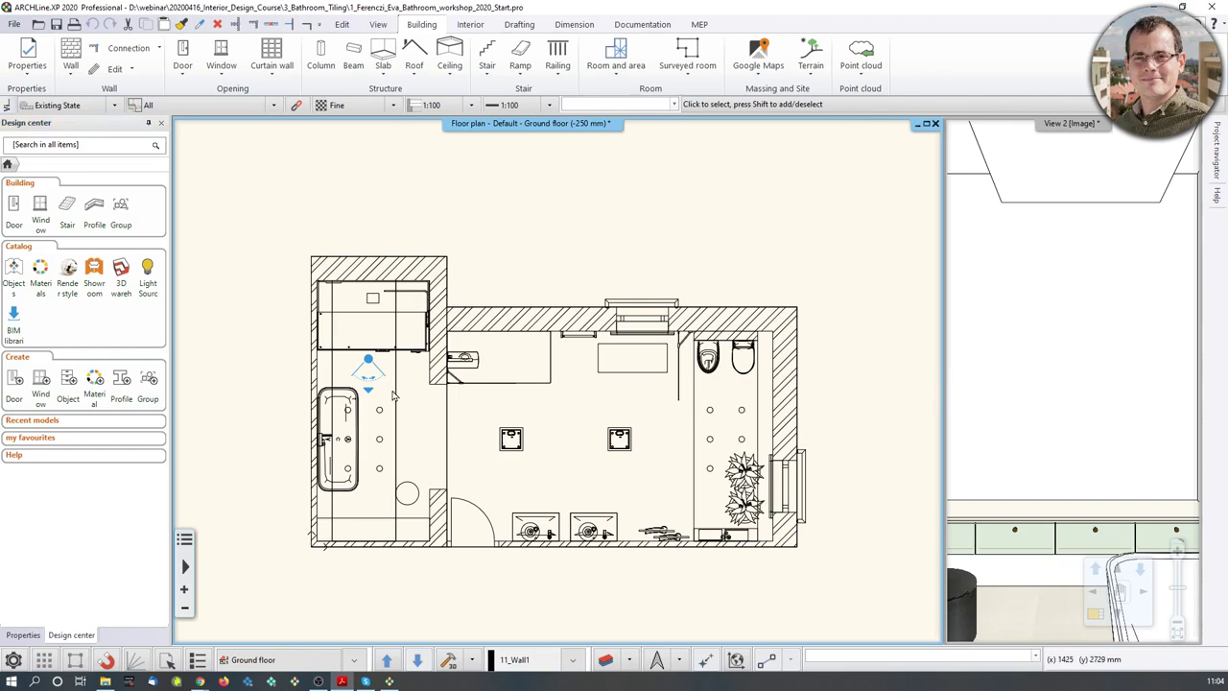
Make the 3D view the main view and apply the saved perspective Bathroom_1 to it
click(1039, 381)
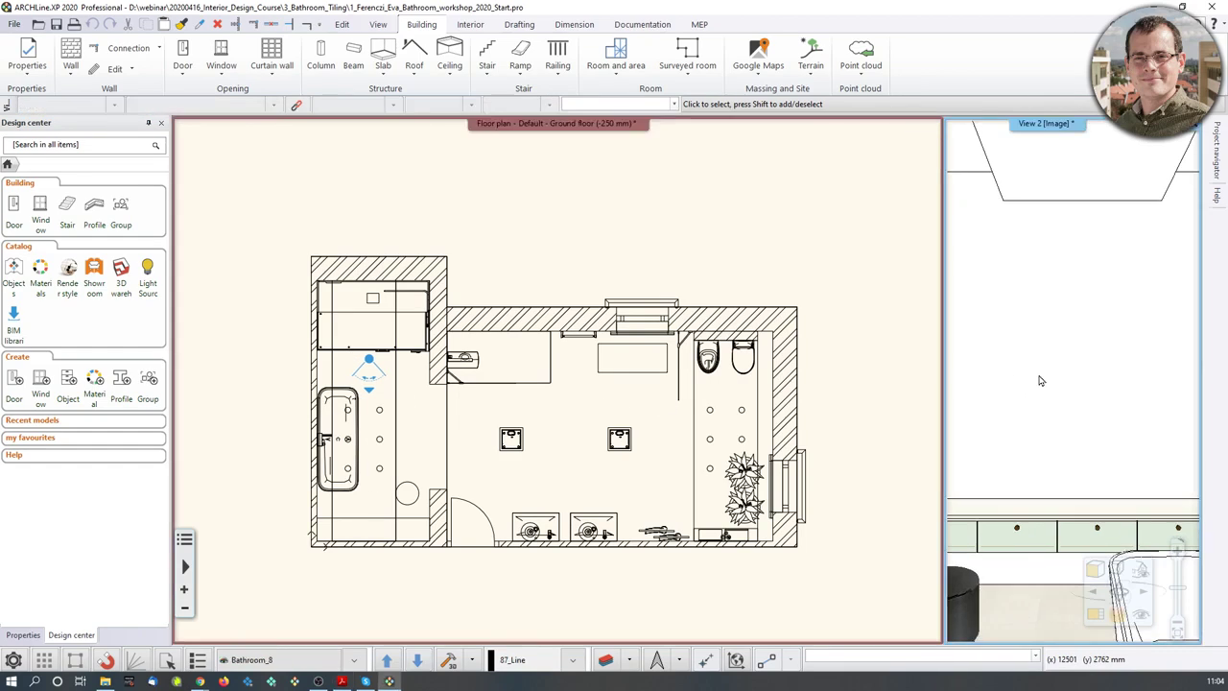
click(1101, 619)
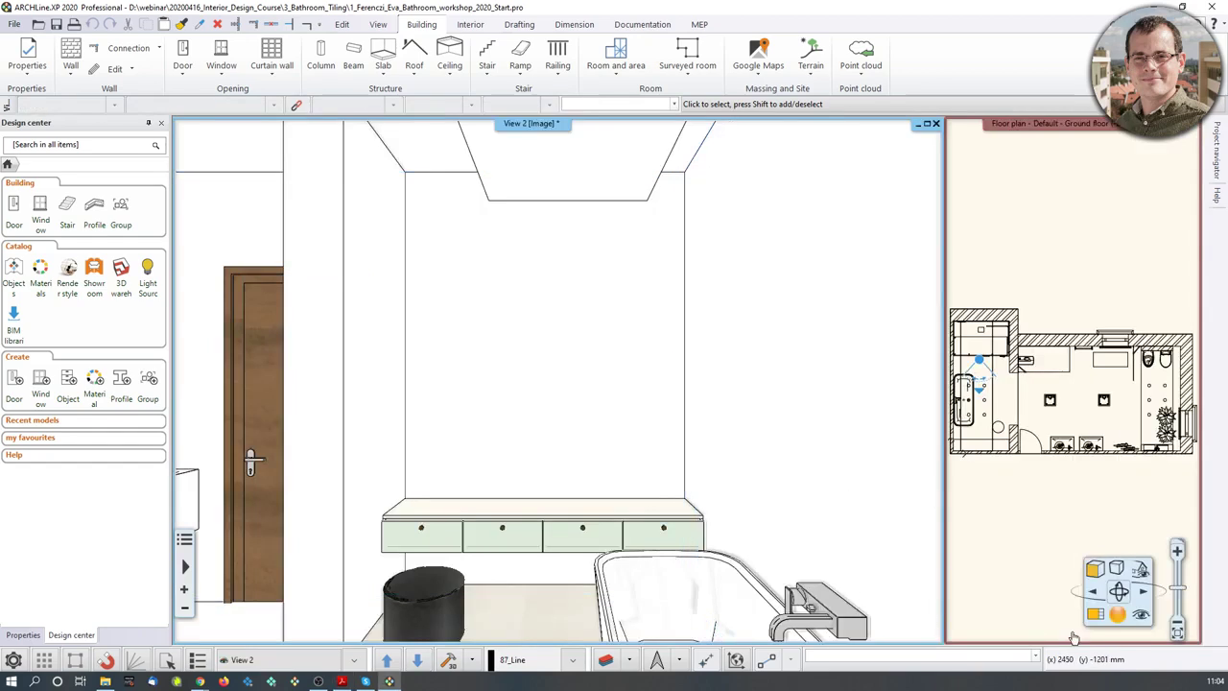
click(1140, 619)
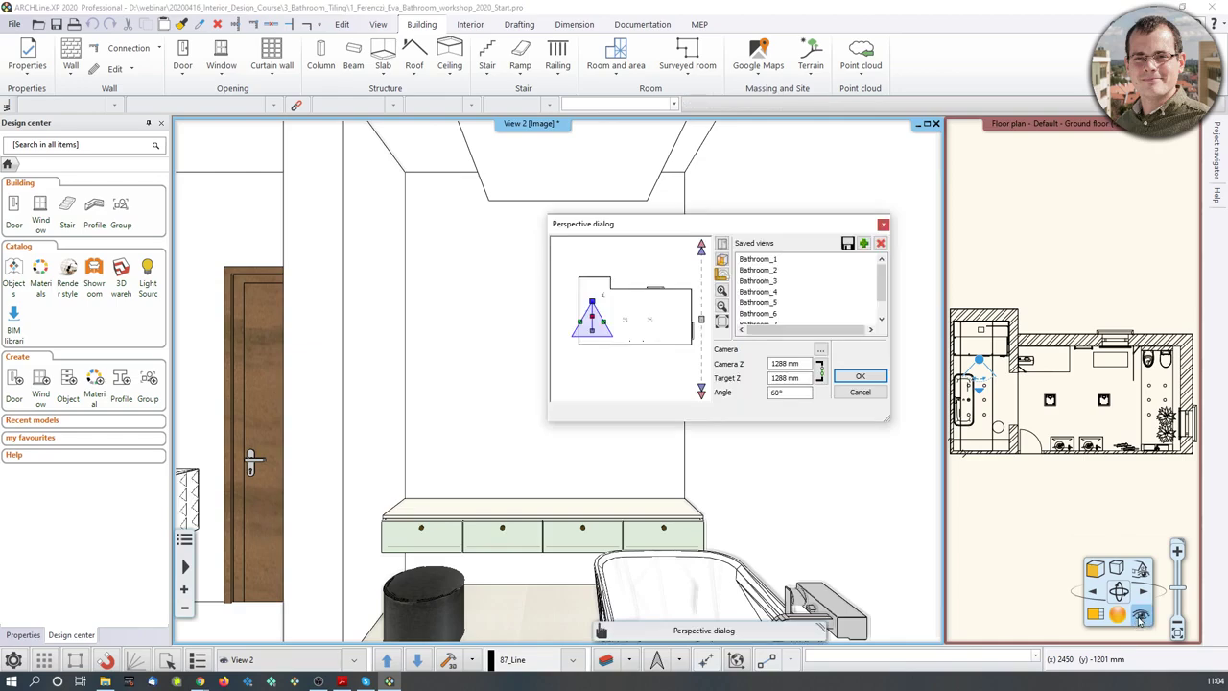
click(767, 260)
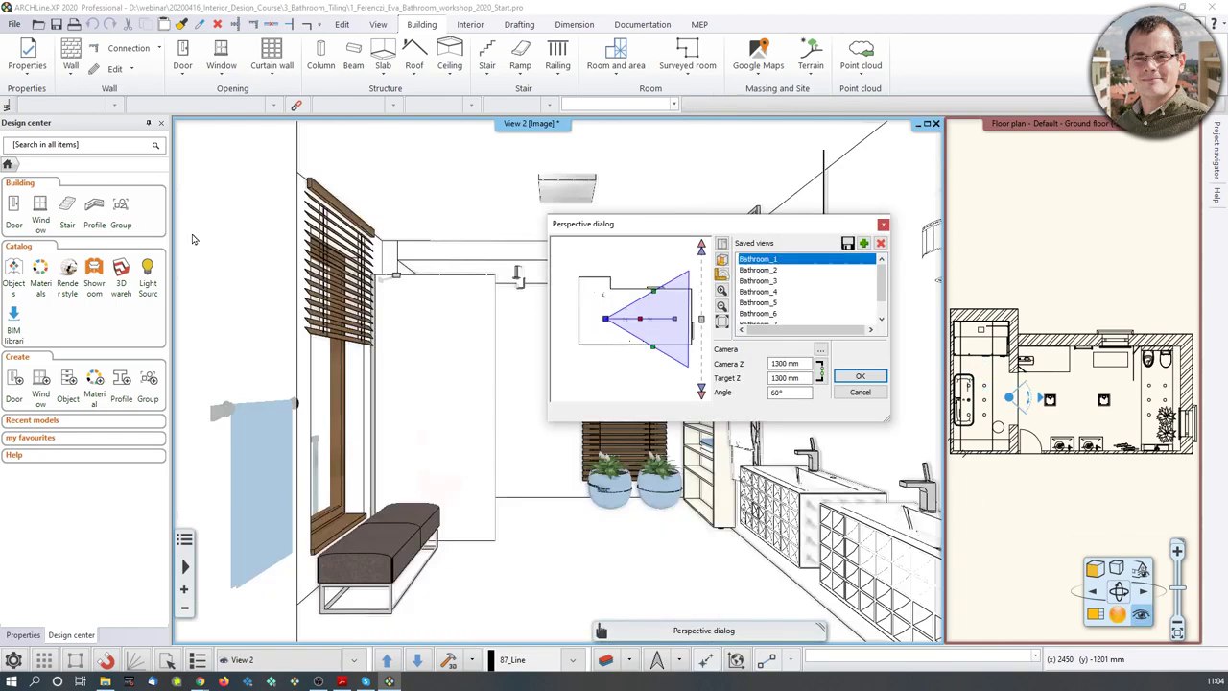
click(858, 376)
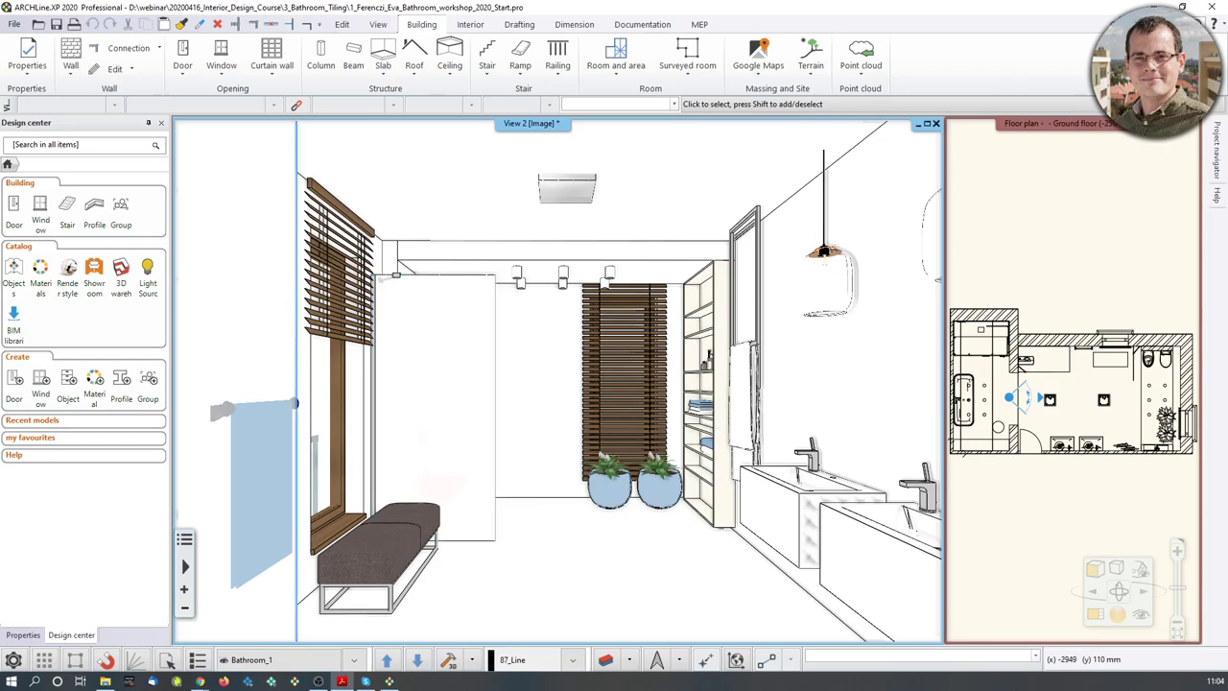
click(465, 25)
click(361, 59)
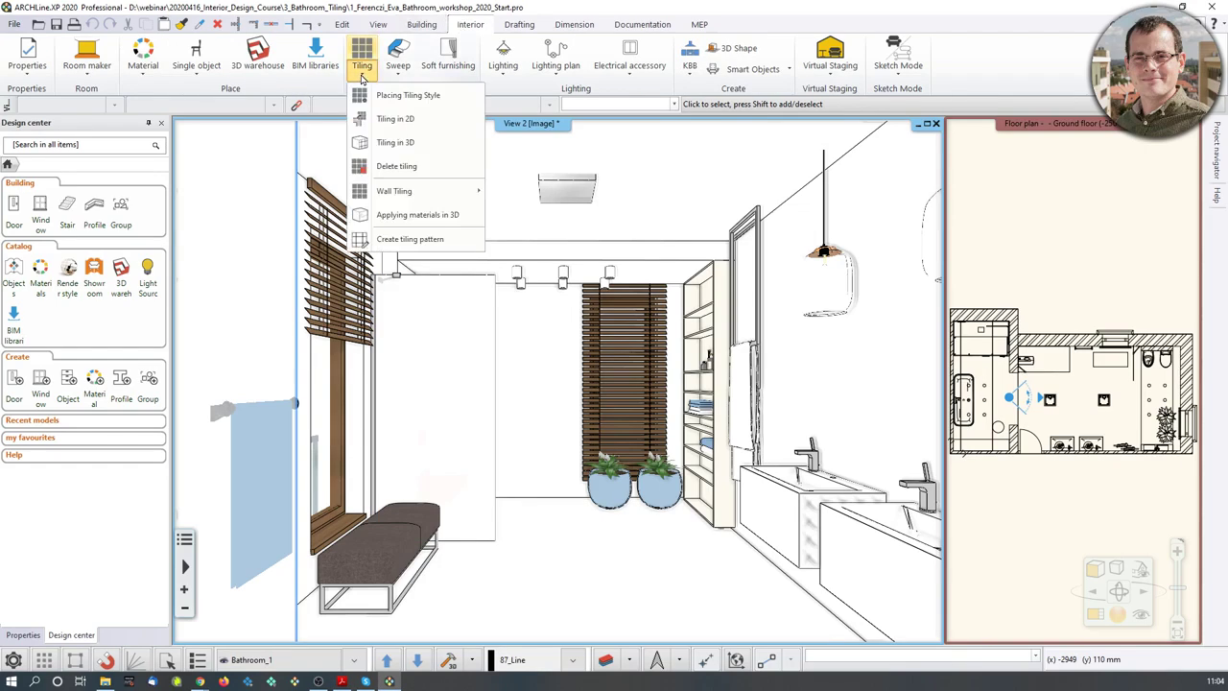
mouse_move(416, 191)
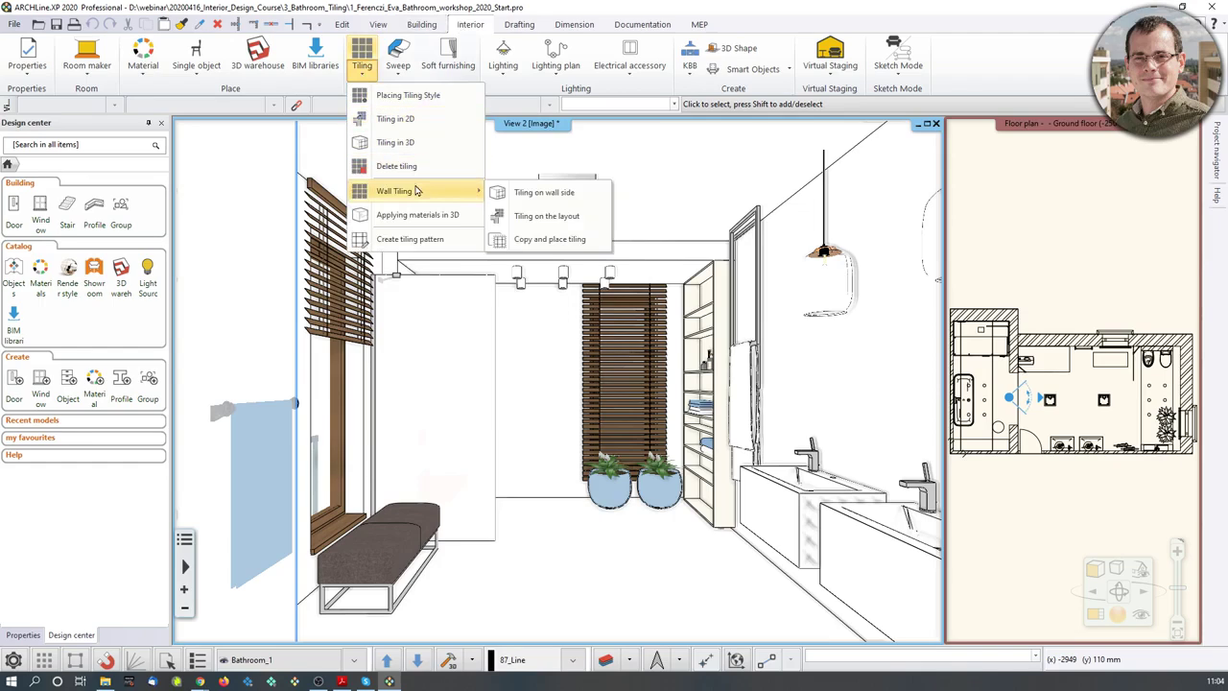
click(398, 142)
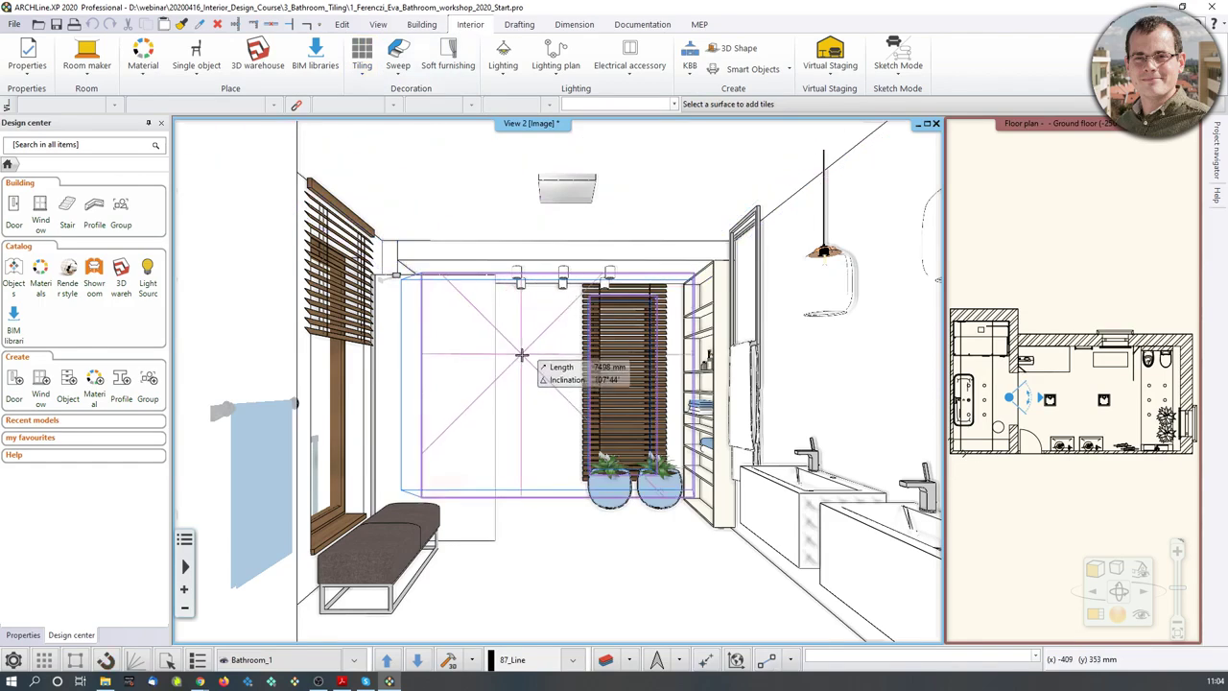
click(535, 387)
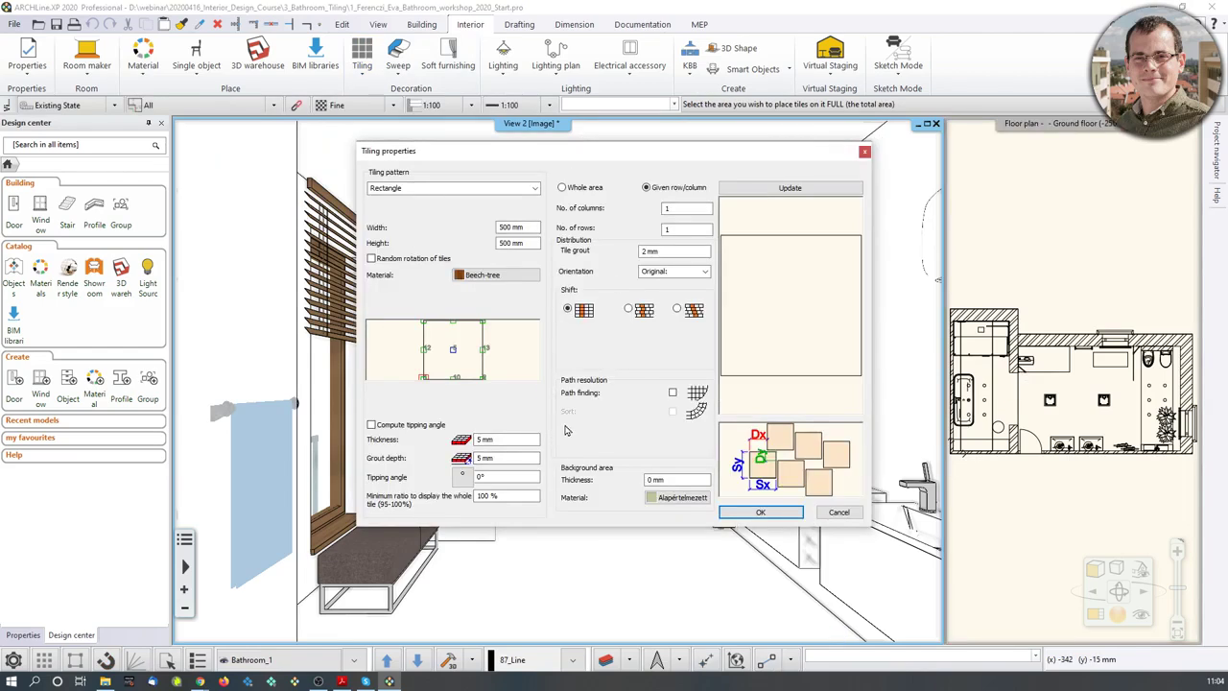
click(864, 153)
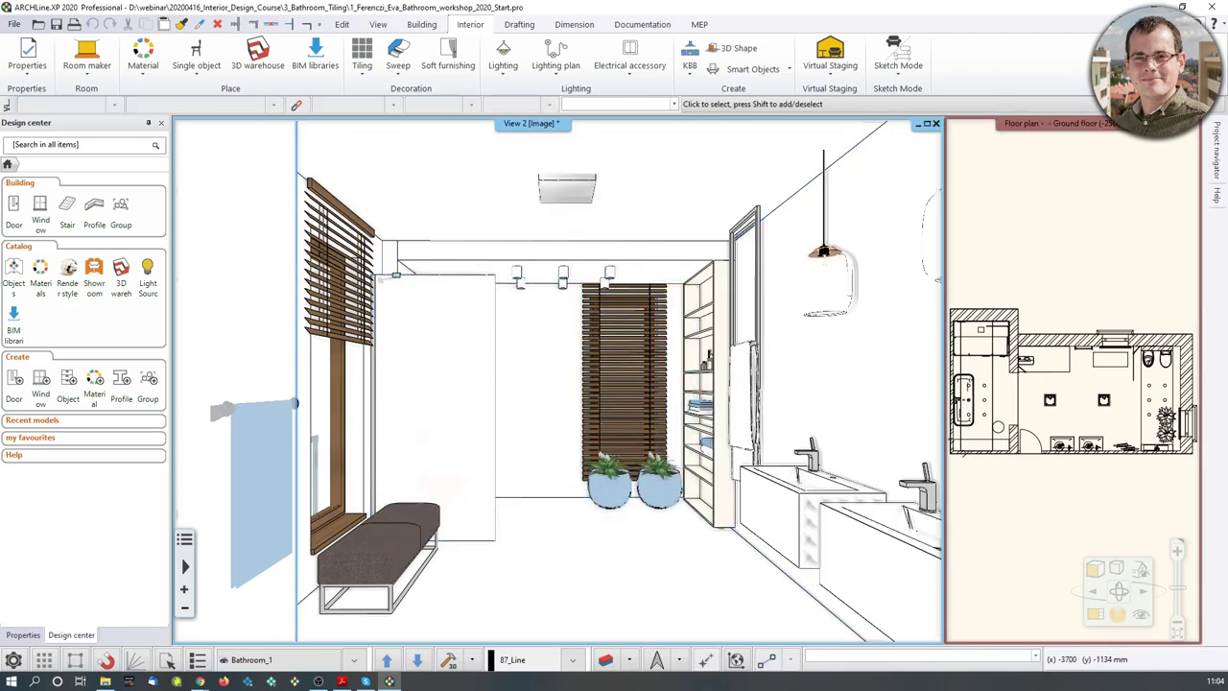
Start tiling on wall side for all walls from the back wall behind the blinds
click(534, 384)
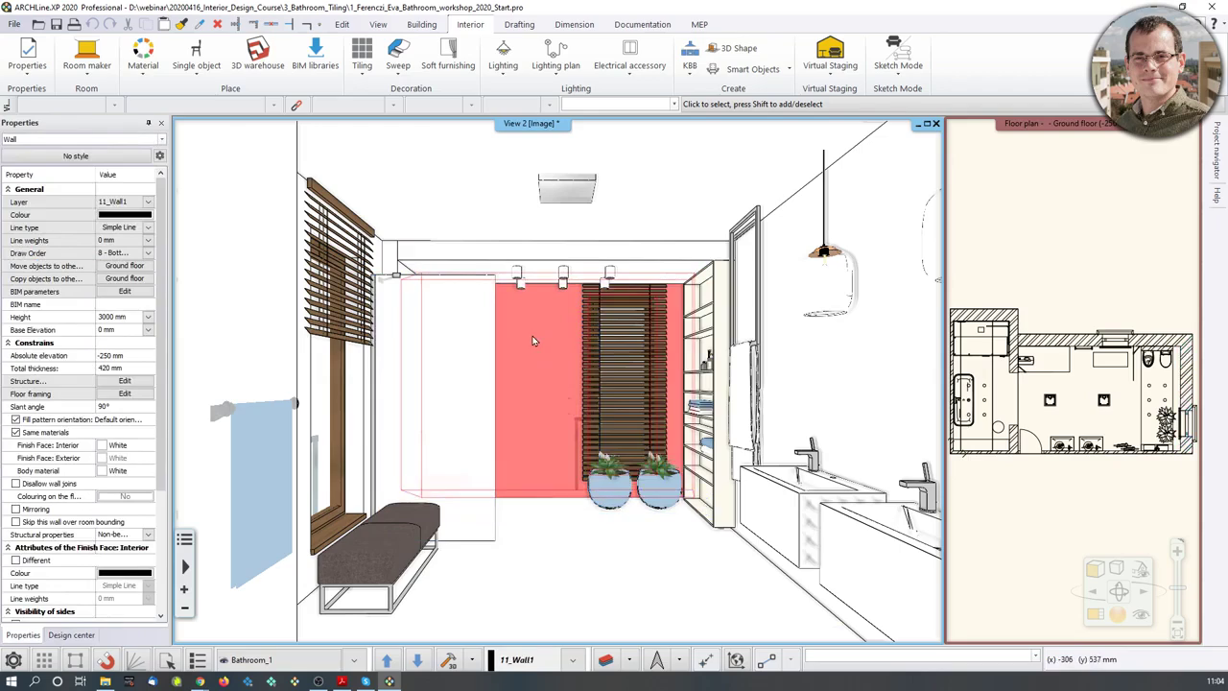
right_click(535, 342)
mouse_move(598, 256)
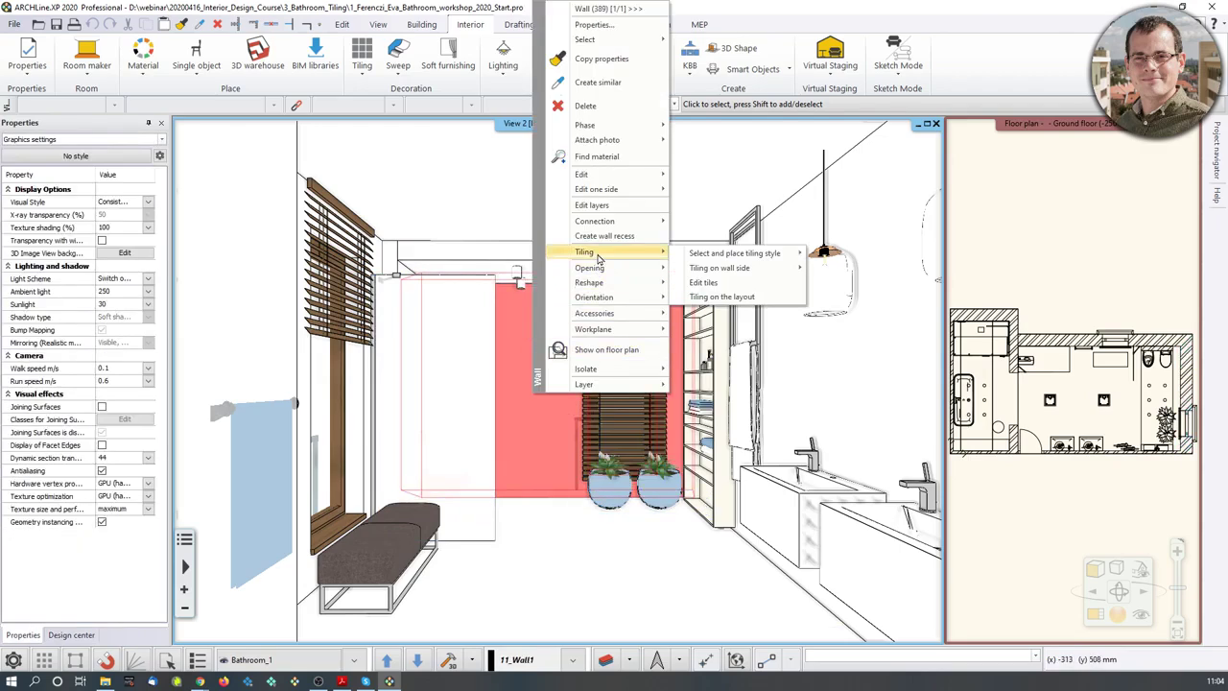
mouse_move(742, 271)
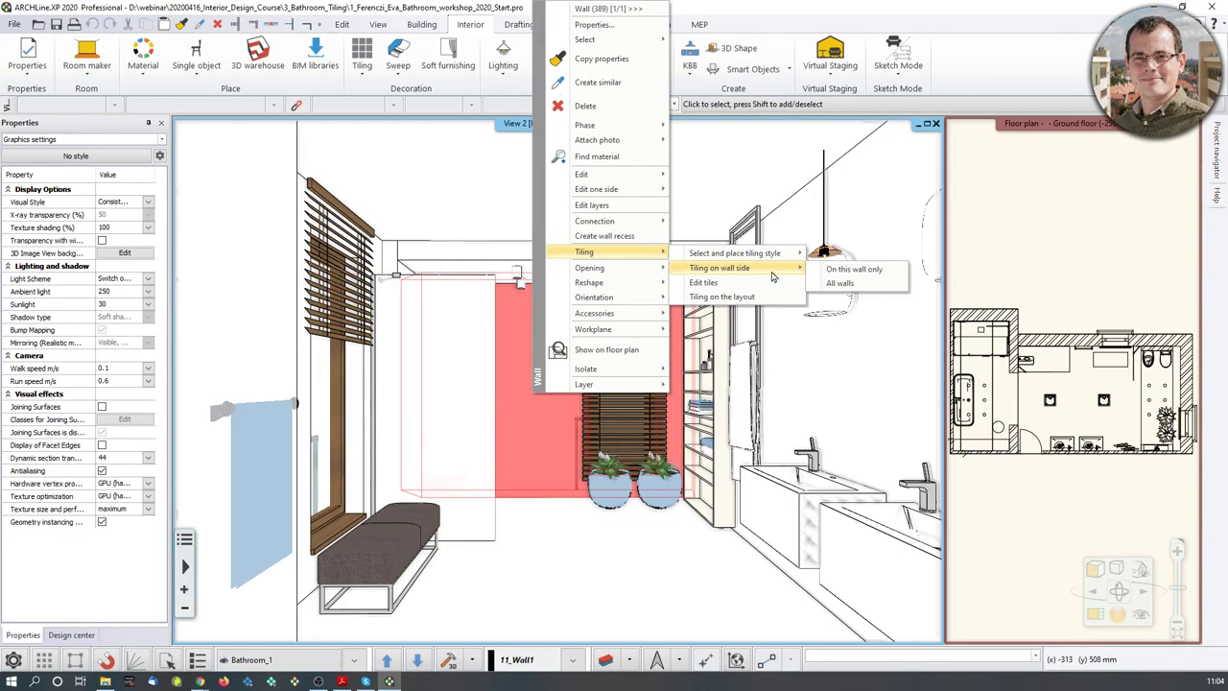
click(830, 285)
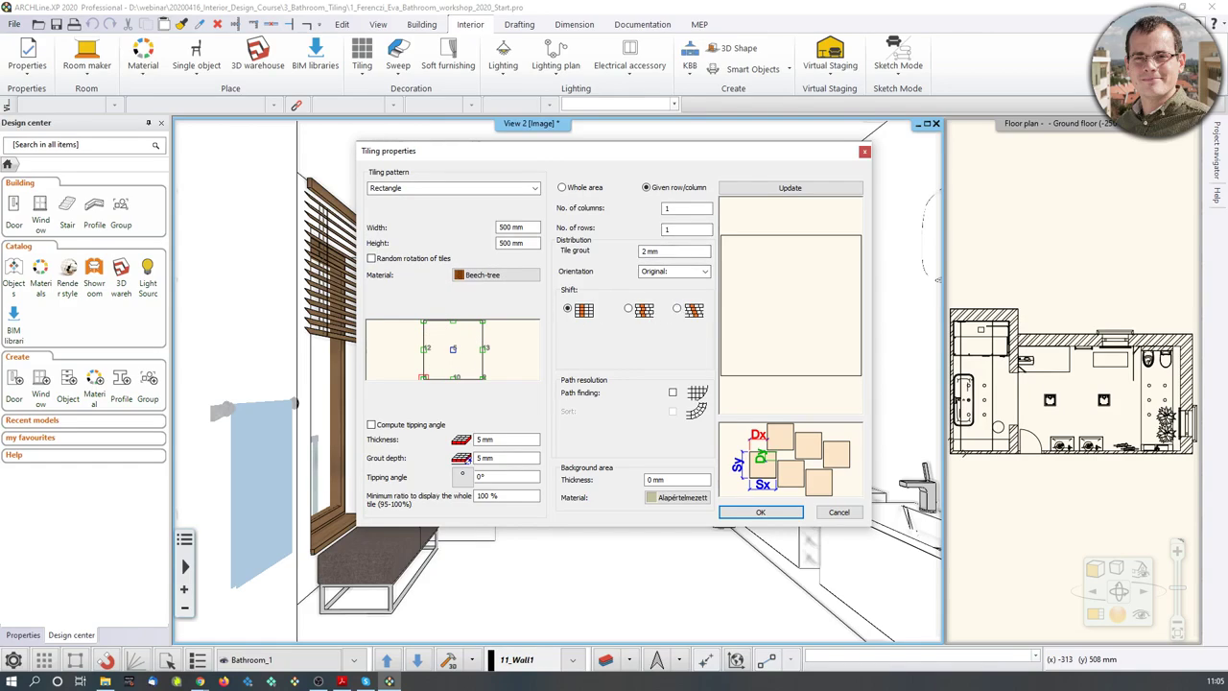
Search the in-model materials for house-of-tones-white and assign House-of-tones-White 898x328 as the tile material
click(500, 276)
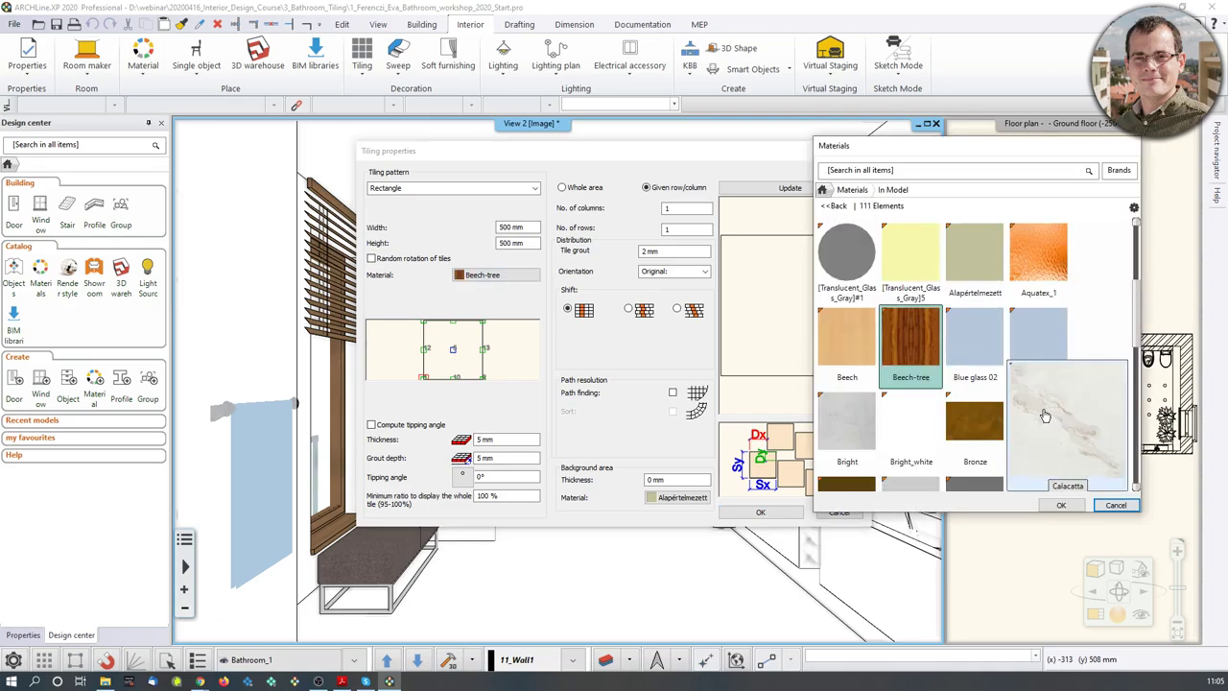
scroll(1065, 397, down, 3)
scroll(1065, 403, down, 15)
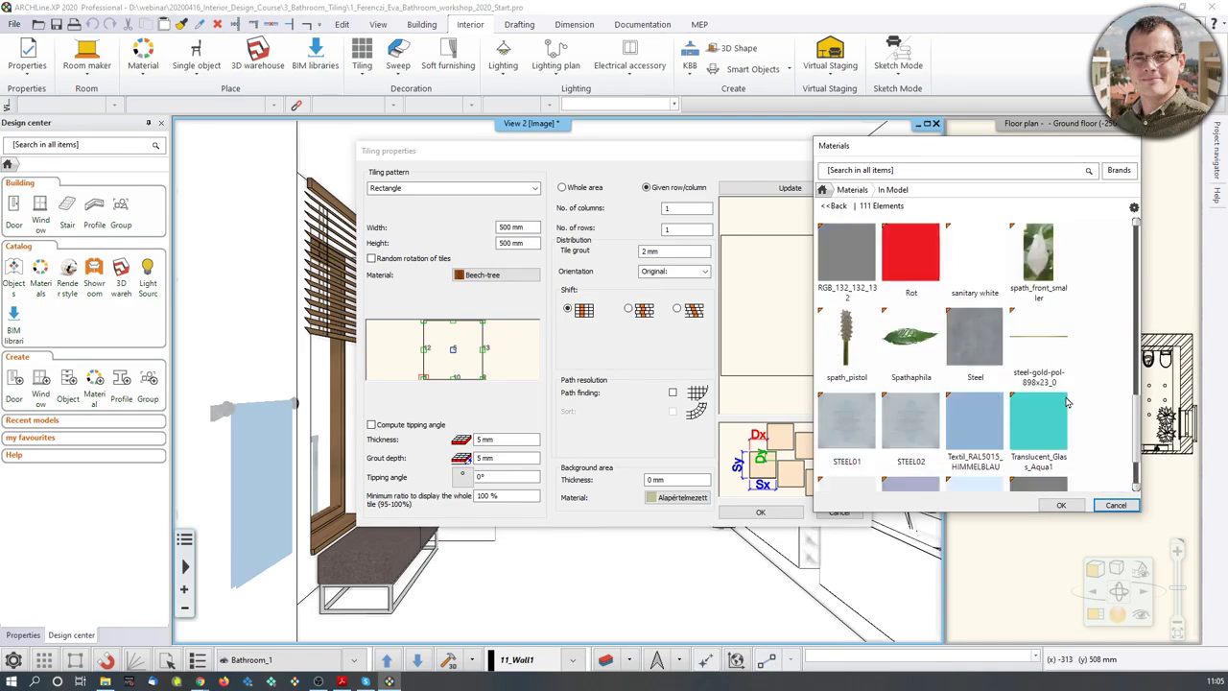
scroll(1003, 398, up, 20)
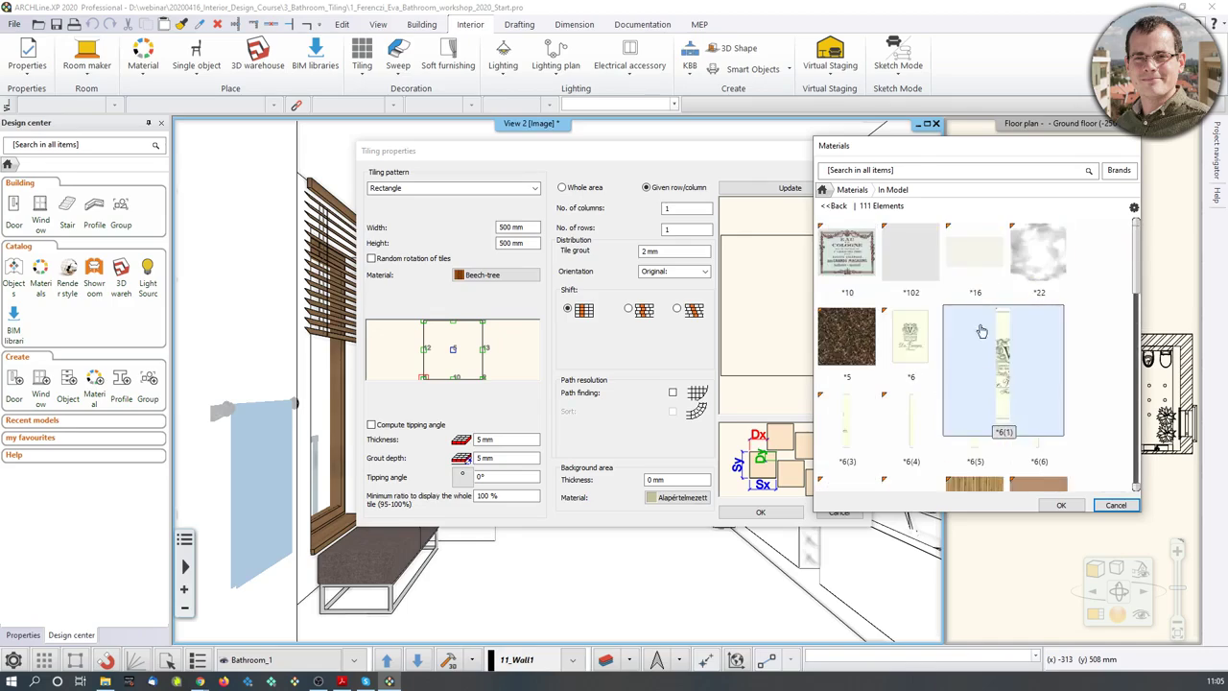
click(907, 171)
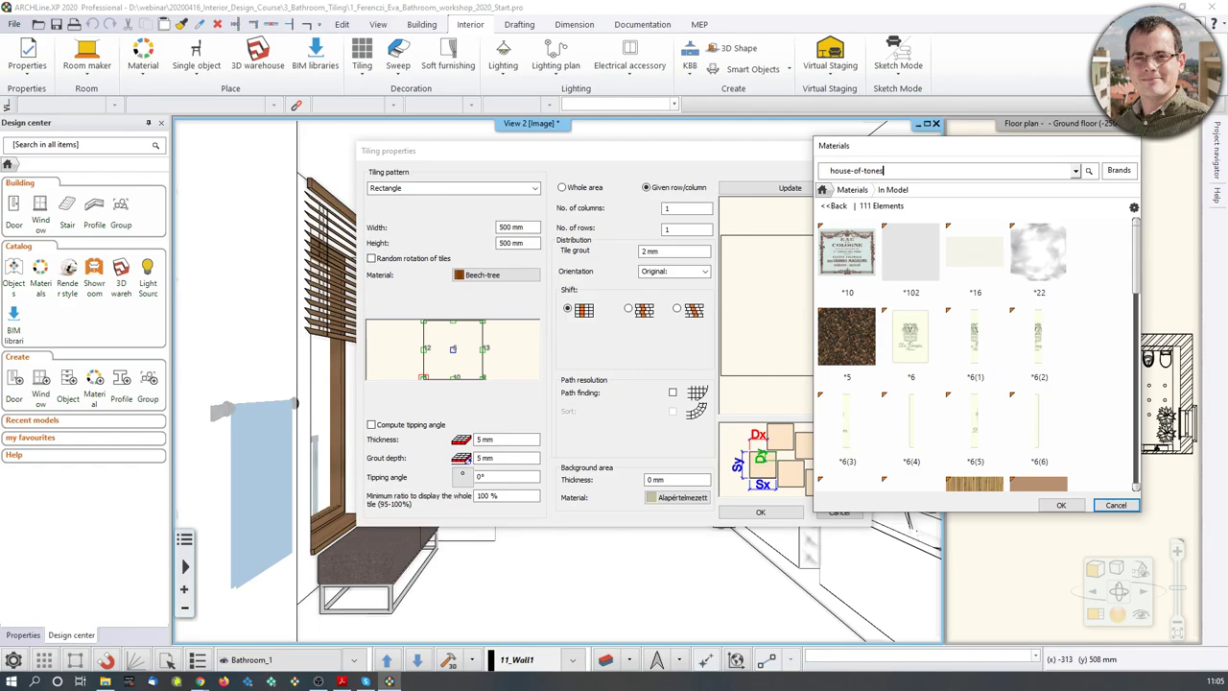
key(Return)
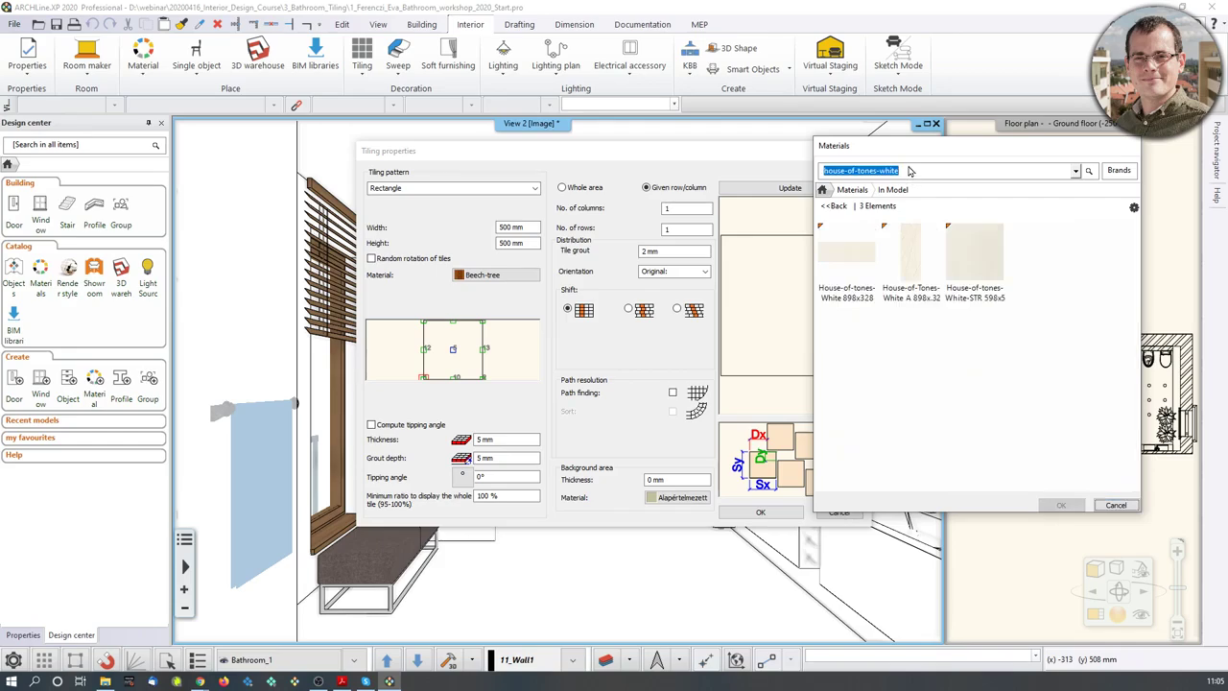
mouse_move(869, 268)
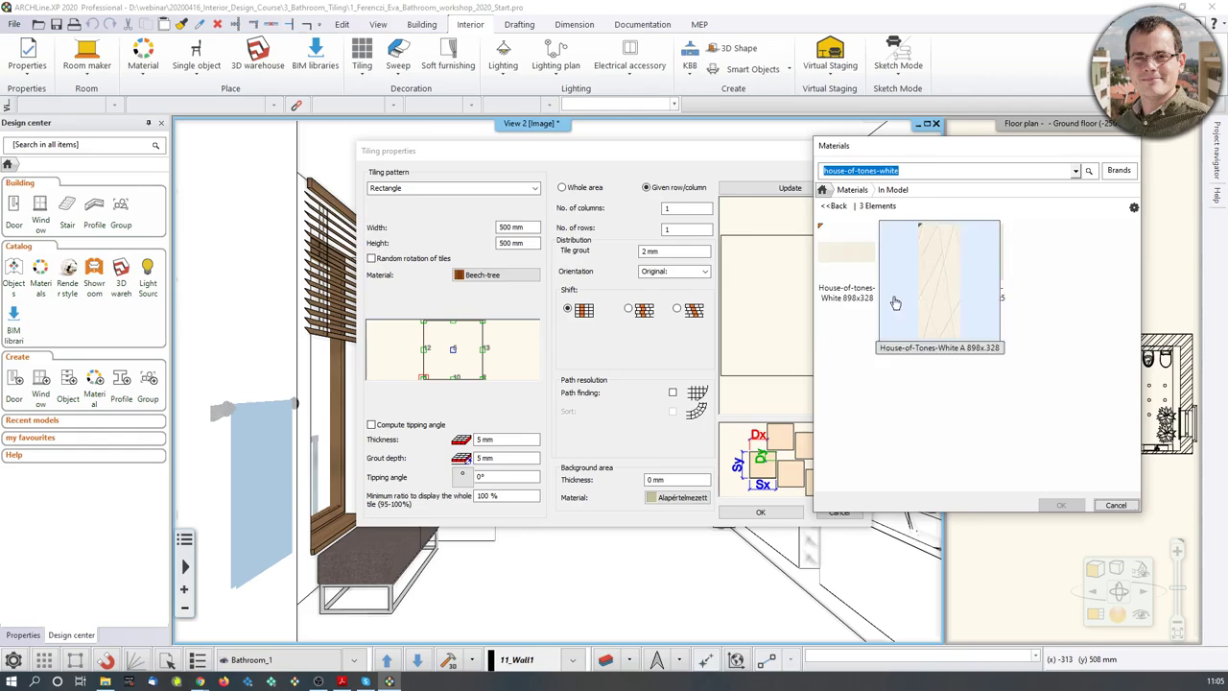
click(849, 299)
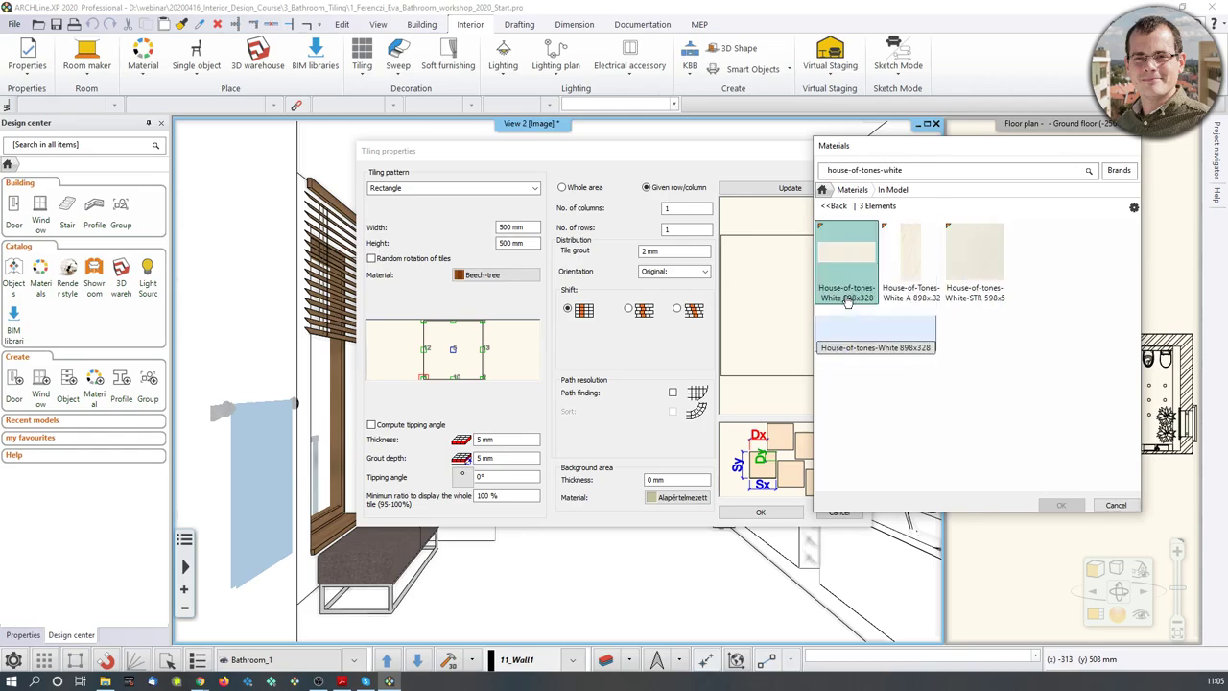
click(1061, 504)
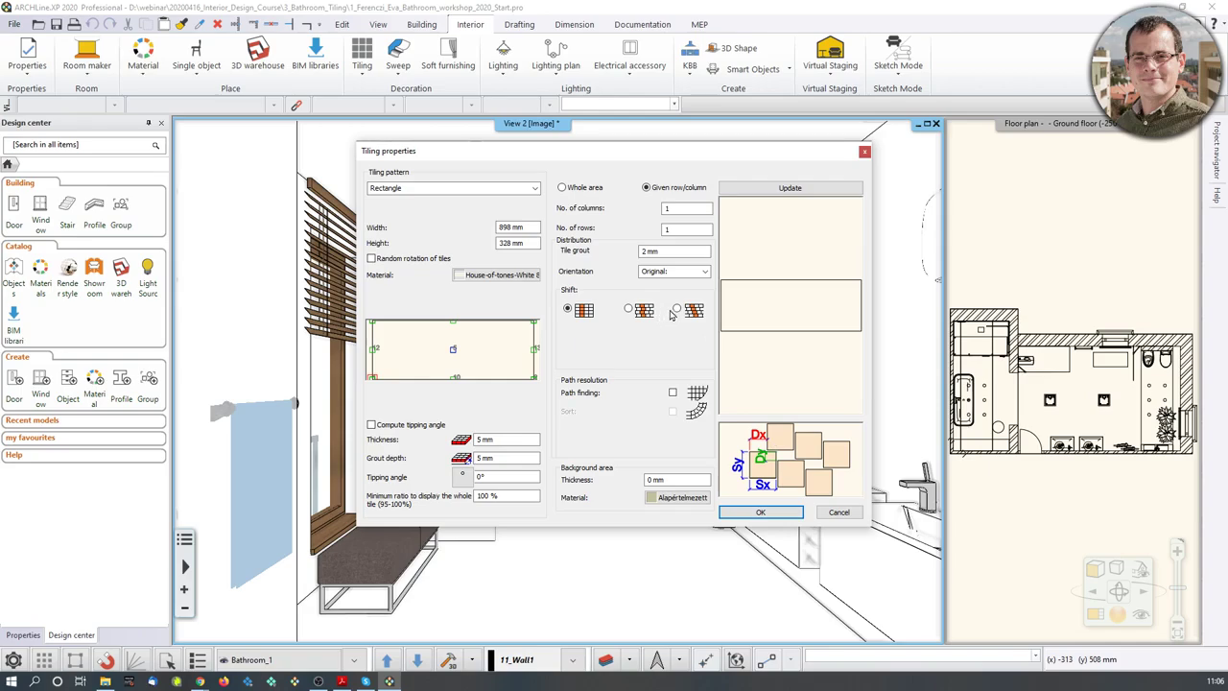
Switch the tile distribution to shifted rows with a row shift (Dx) of 200 mm and update the preview
click(775, 190)
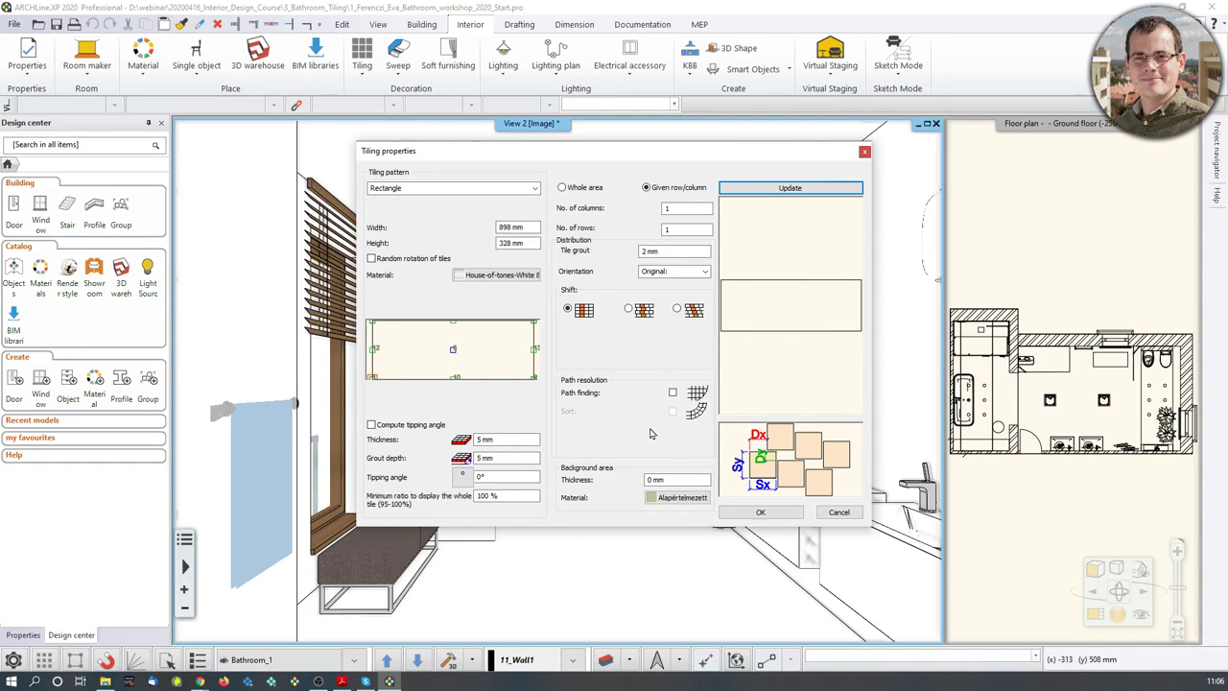
click(629, 308)
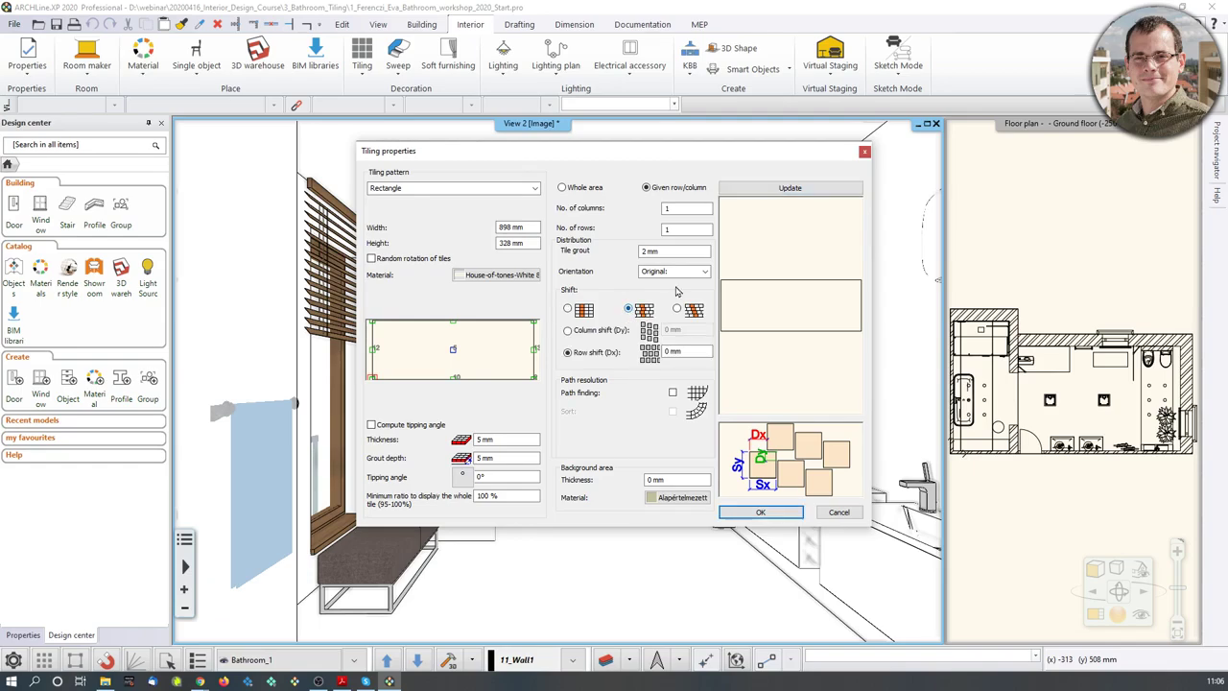
click(772, 187)
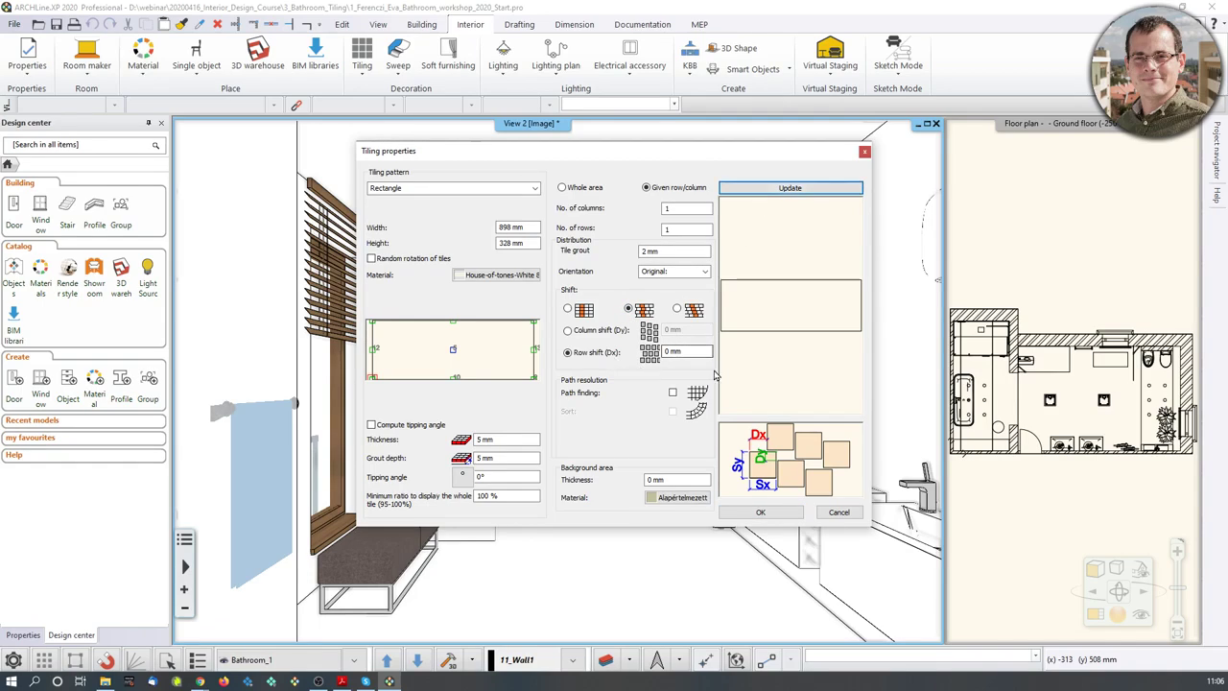
double_click(665, 352)
text(2)
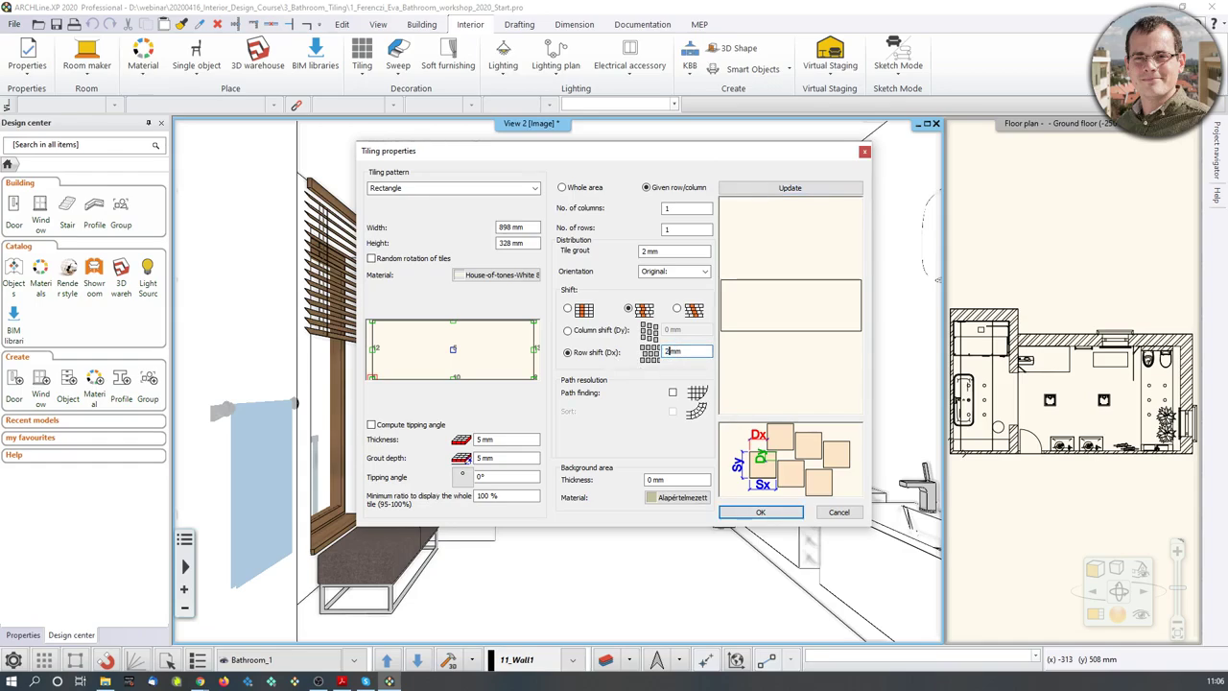
text(00)
click(793, 188)
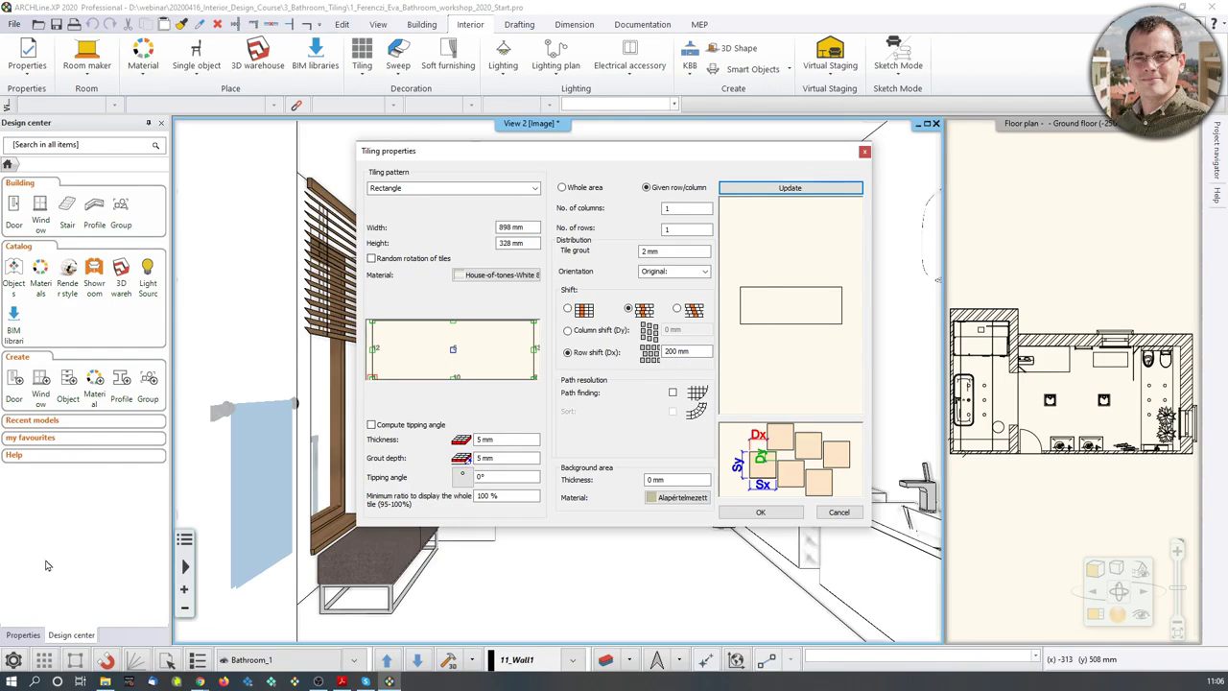
Set the tiling's background area to 2 mm thickness with the Bronze material, found by searching all materials for bronze
click(662, 479)
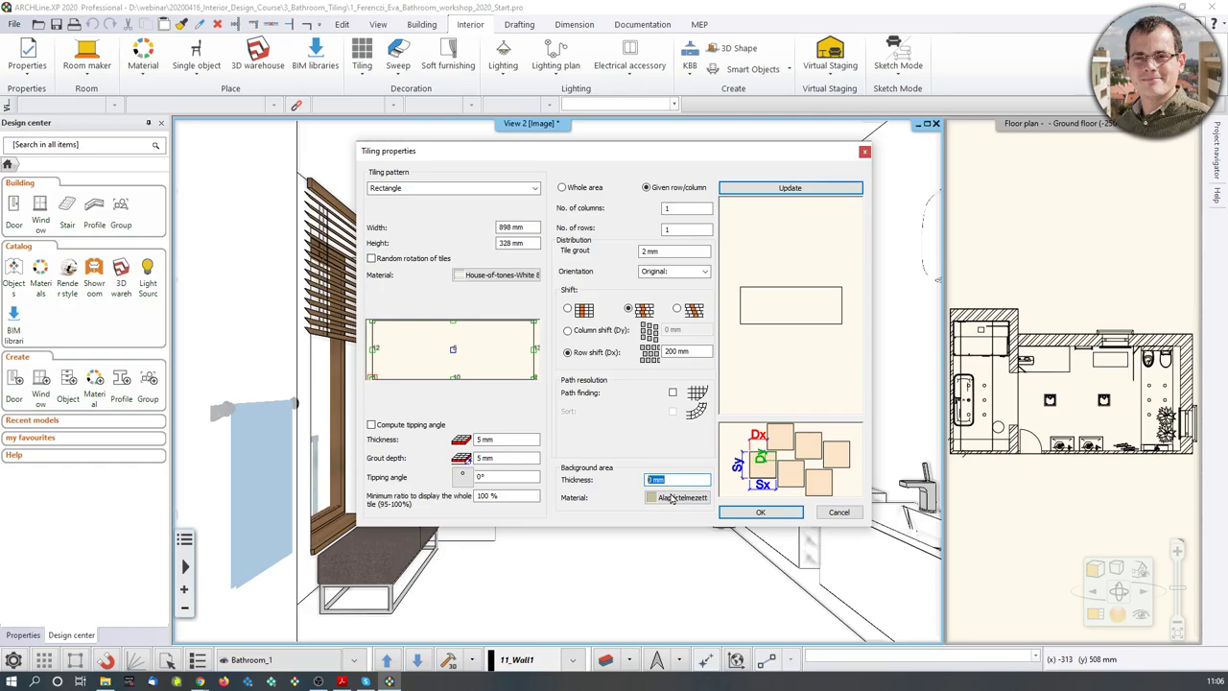
text(2 mm)
click(687, 498)
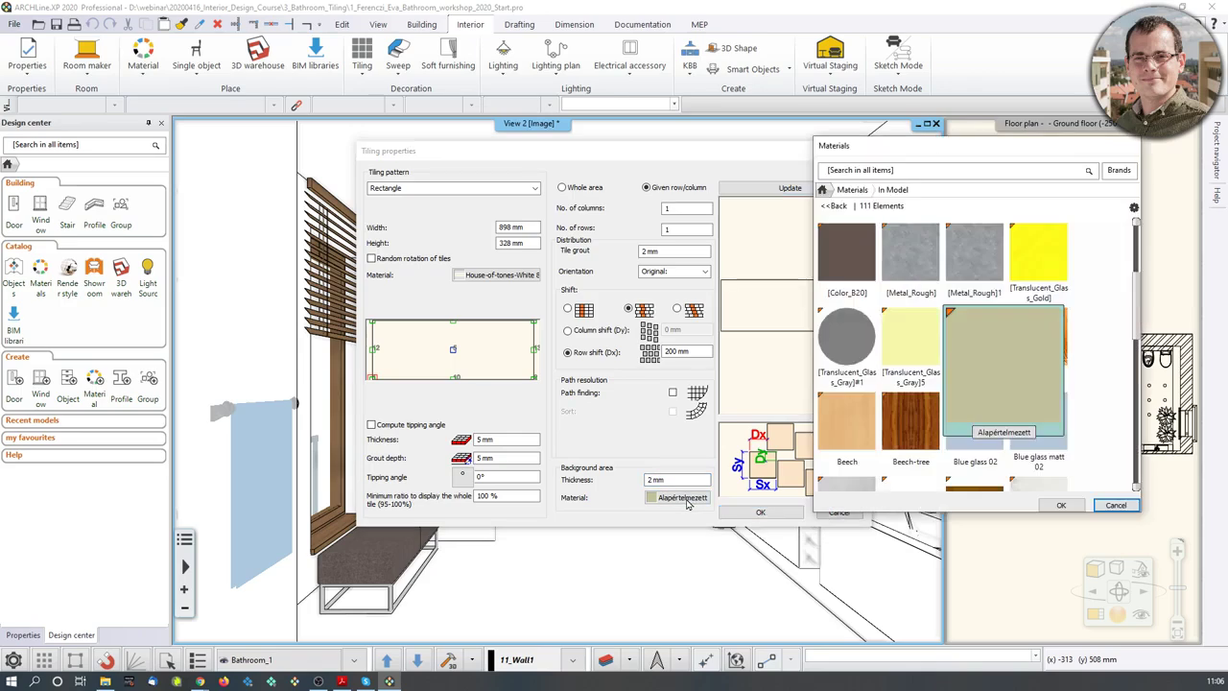
click(852, 189)
click(894, 171)
text(bronze)
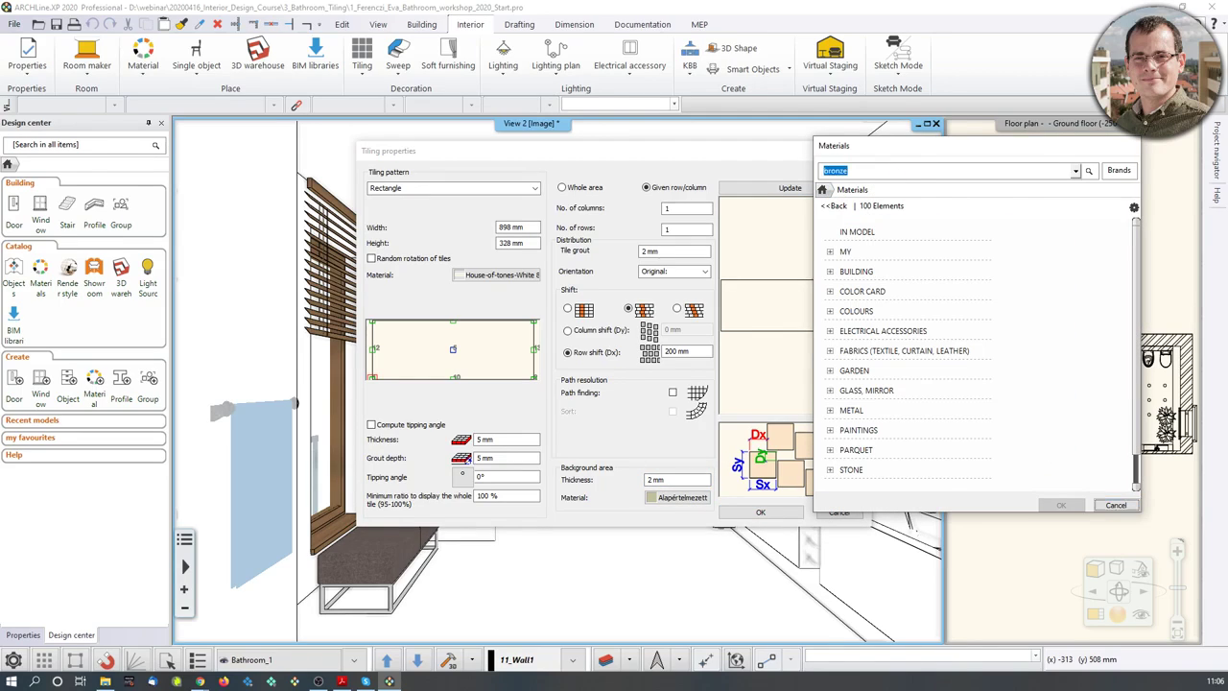
key(Return)
click(846, 254)
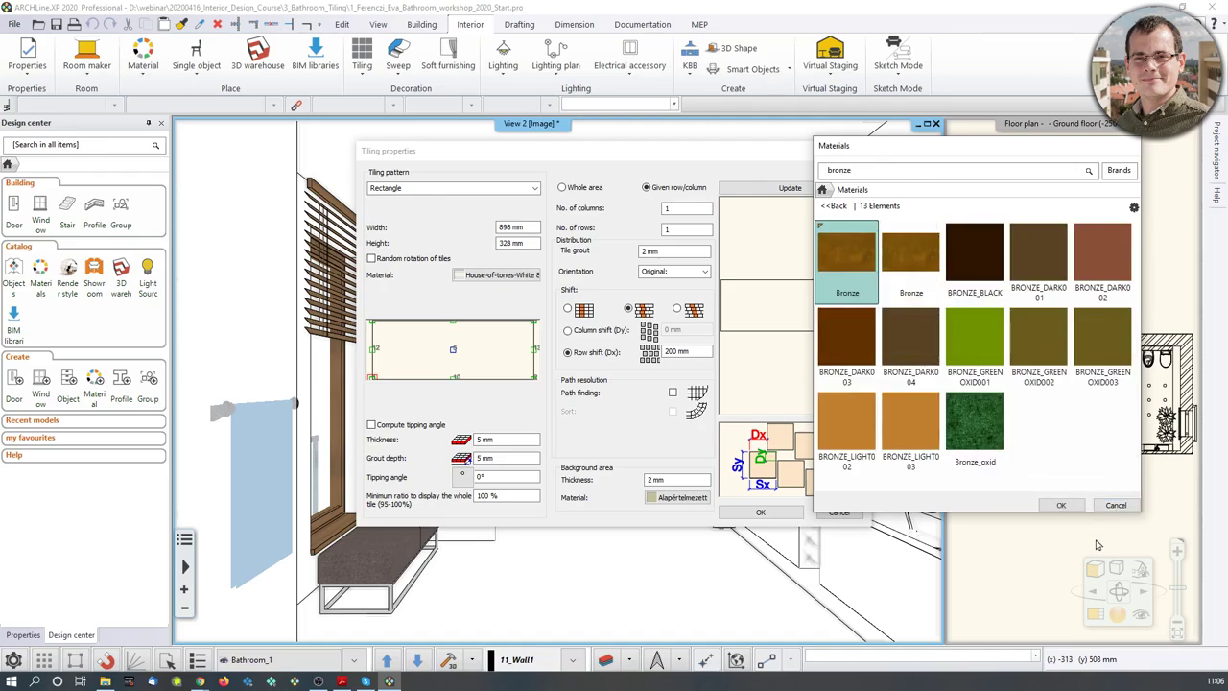
click(1061, 504)
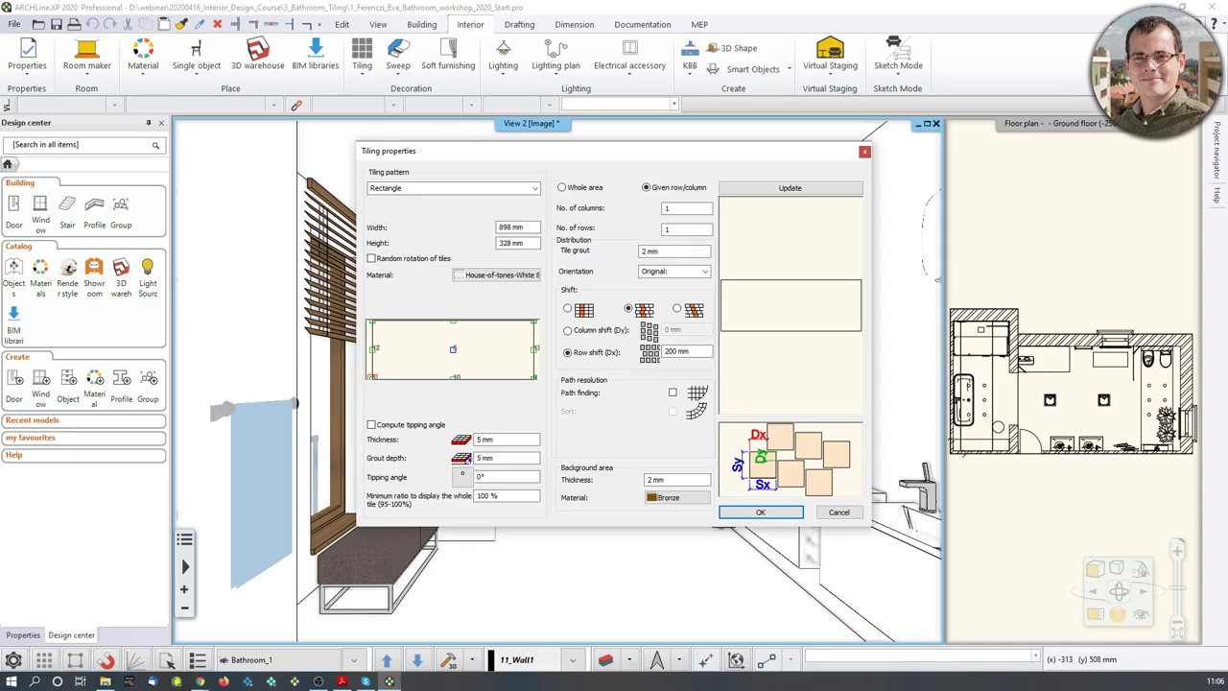
Set the tiling to cover the whole area and check the updated pattern preview
click(563, 188)
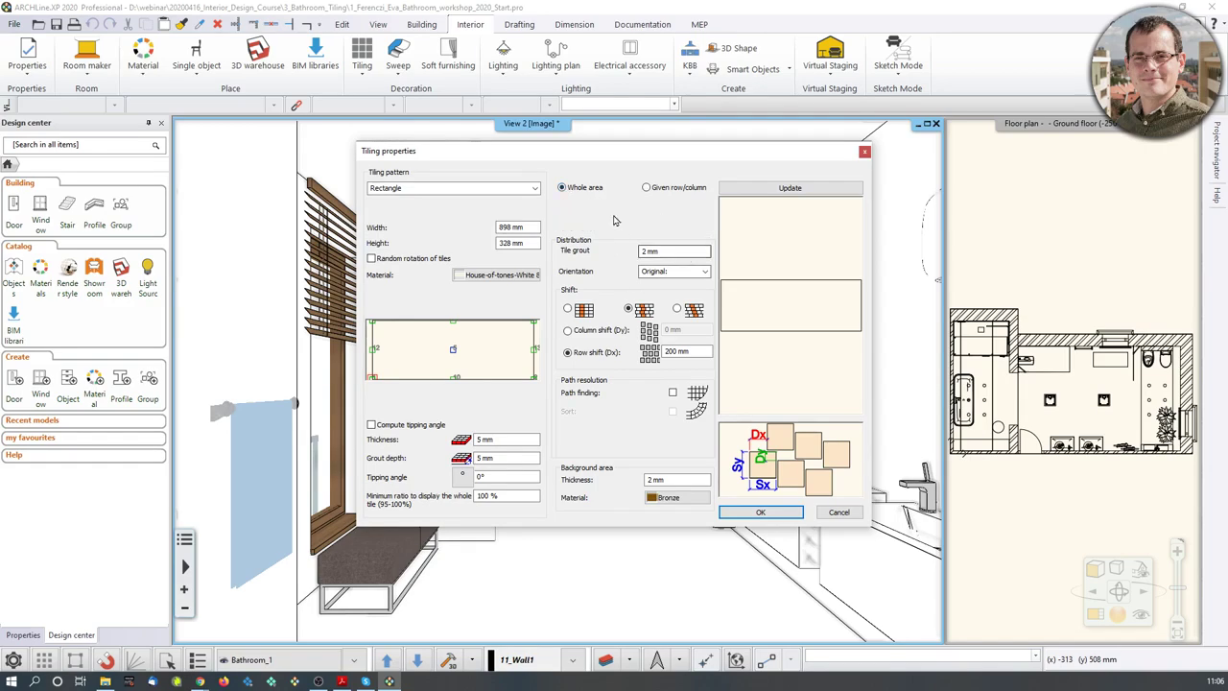
click(779, 187)
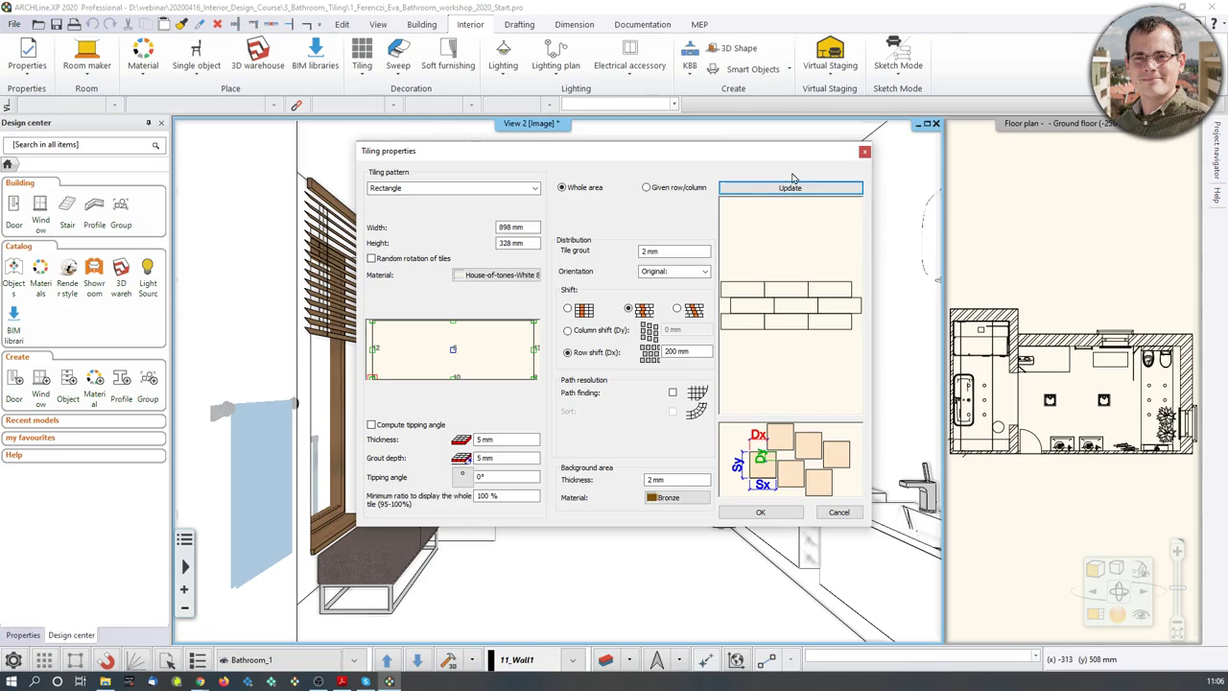
drag(795, 314, 803, 309)
scroll(784, 296, up, 2)
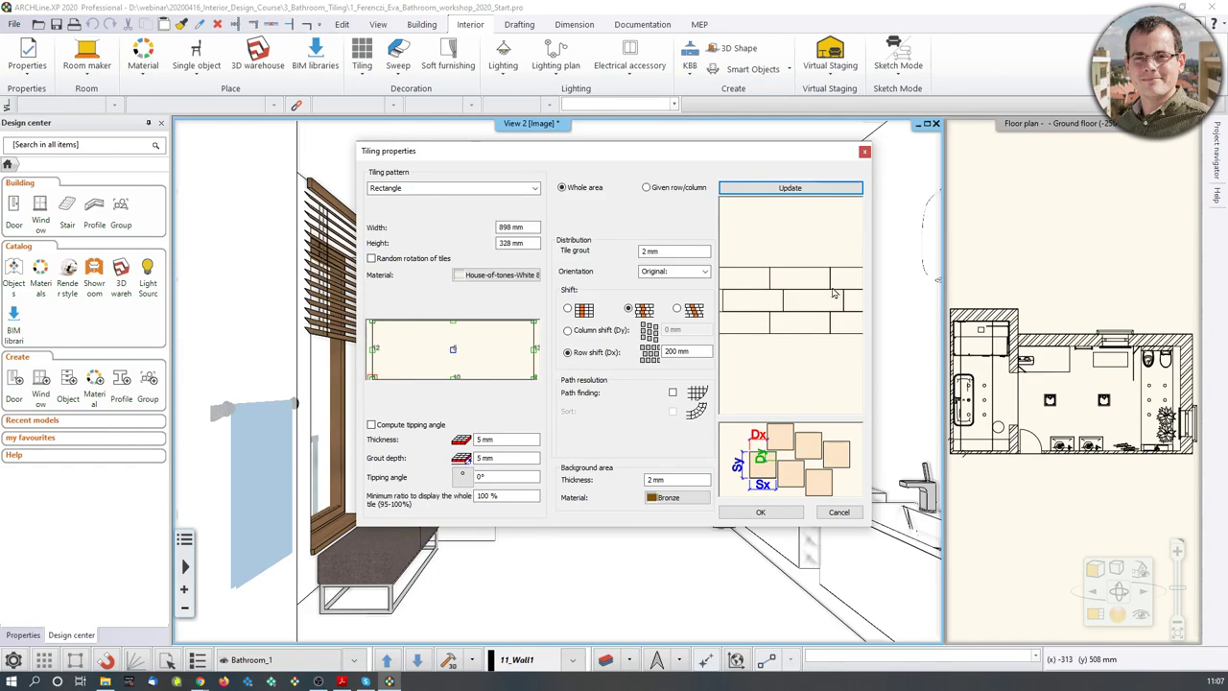
Set the tile orientation to Rotate left and apply the tiling to the walls
click(703, 272)
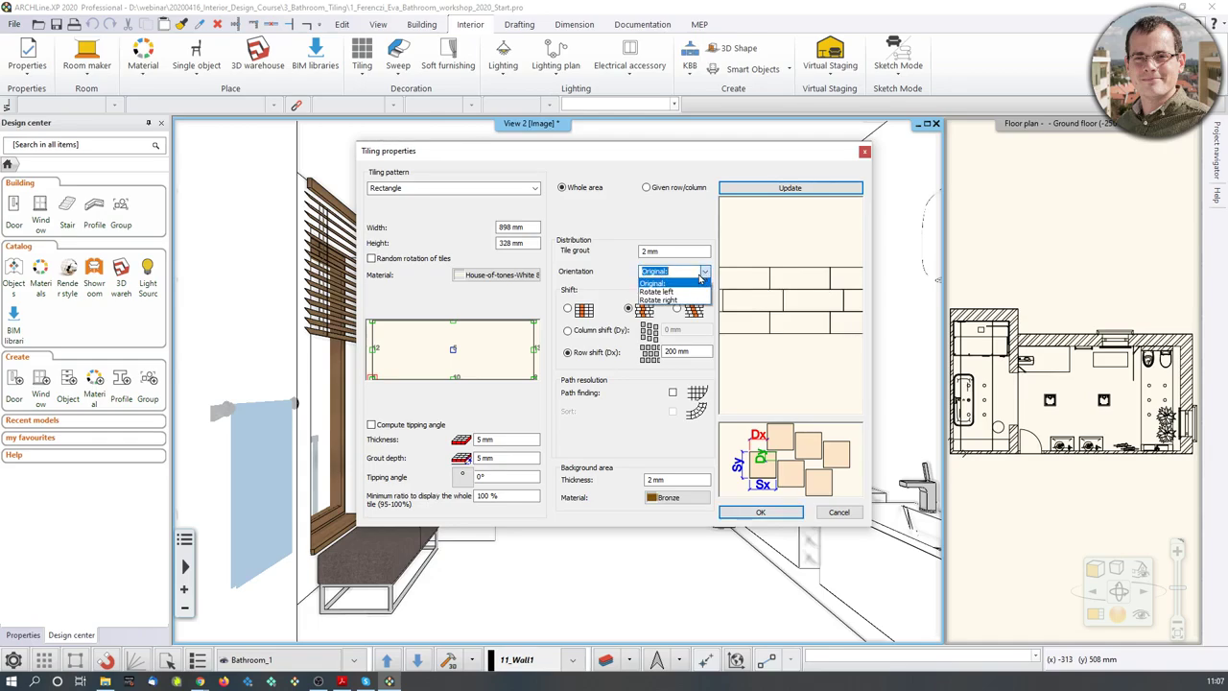
click(656, 290)
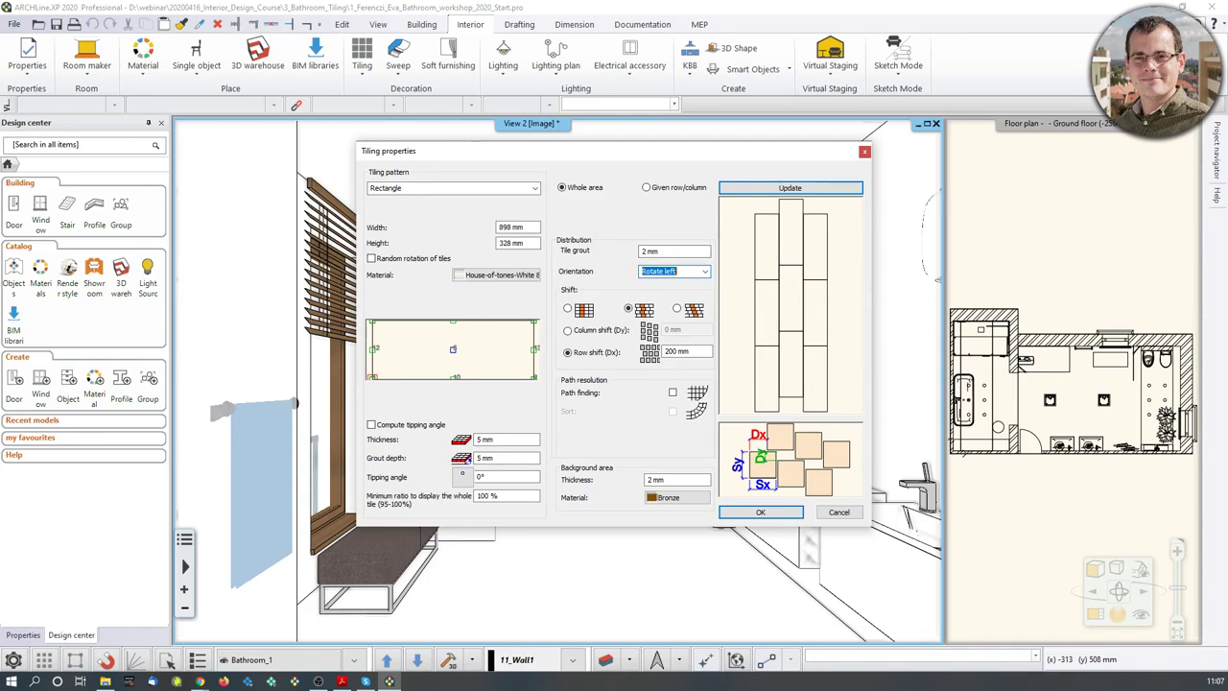
click(740, 513)
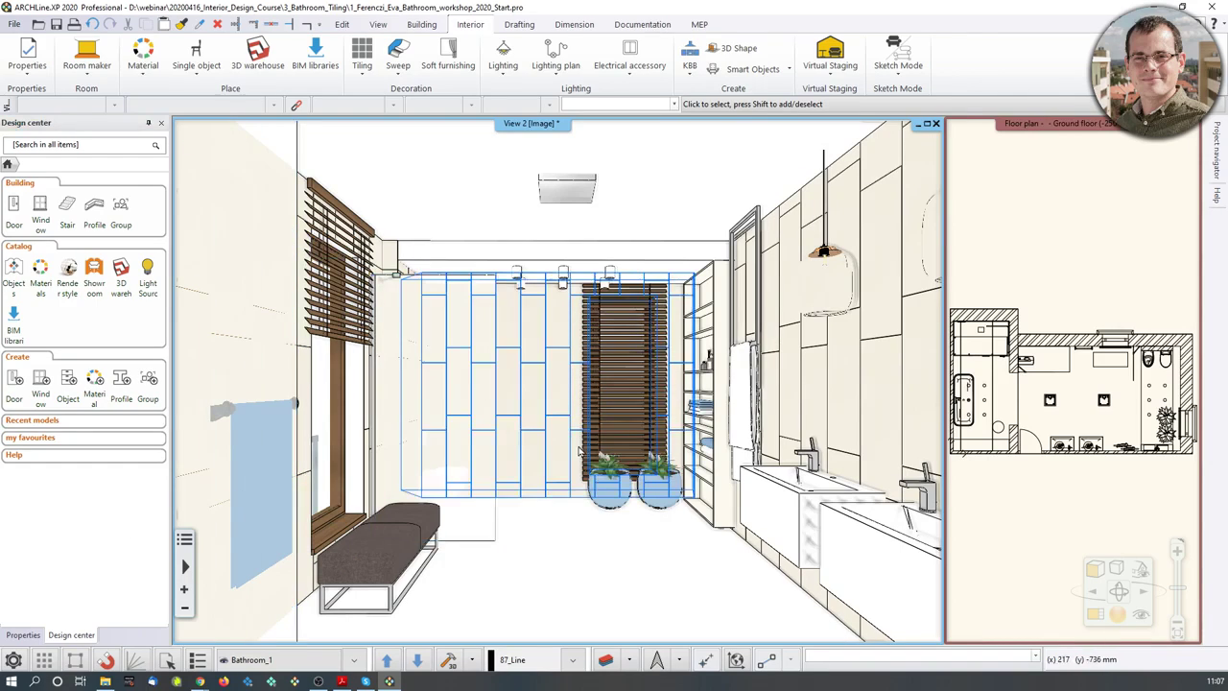
Examine the grout joints on the back wall up close and the tiled walls across the whole bathroom
scroll(580, 451, up, 5)
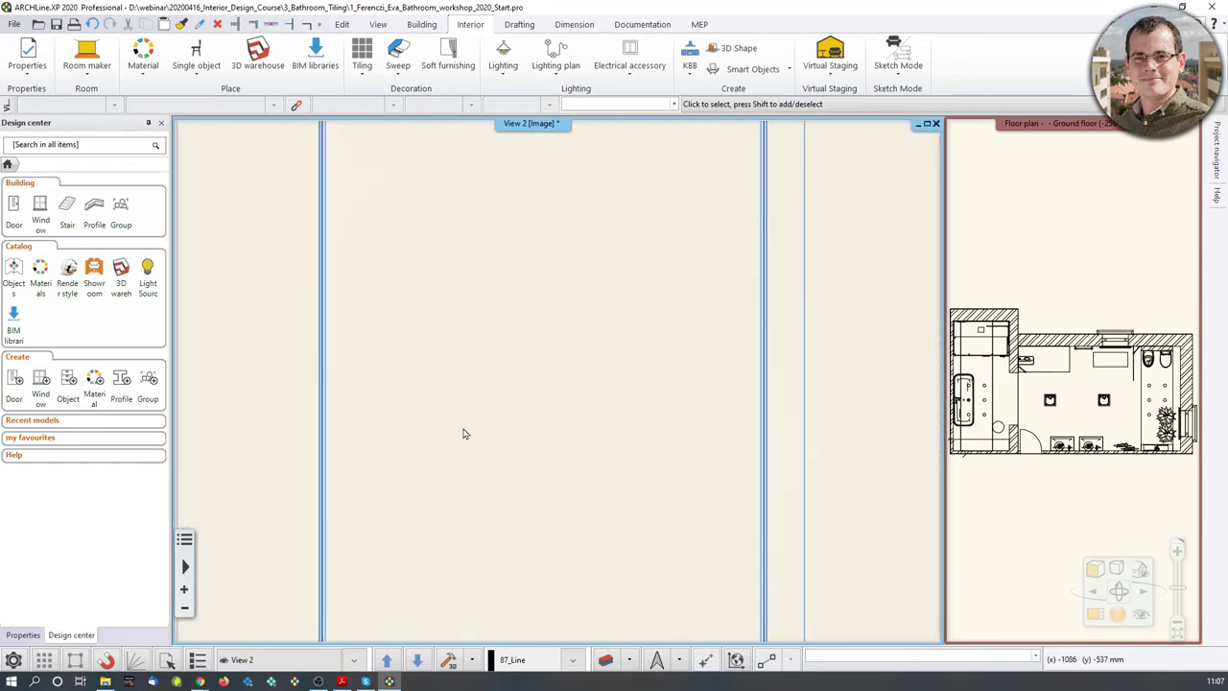
scroll(431, 384, up, 3)
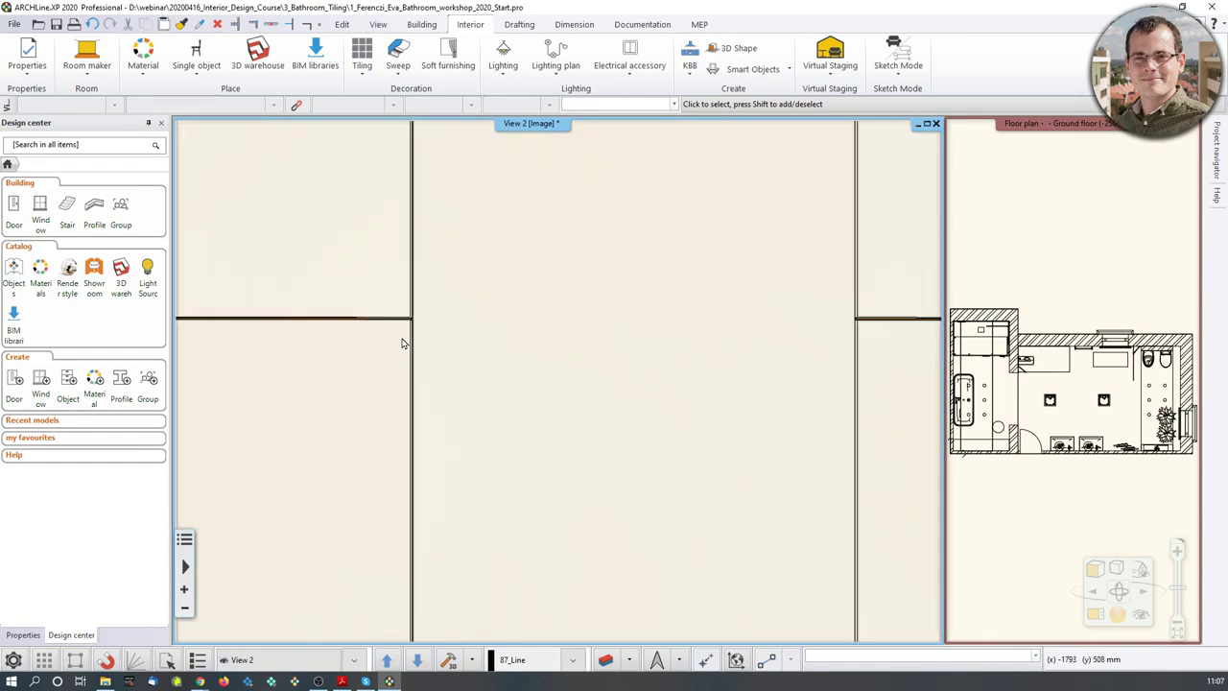
middle_drag(402, 339, 428, 348)
middle_drag(508, 359, 468, 341)
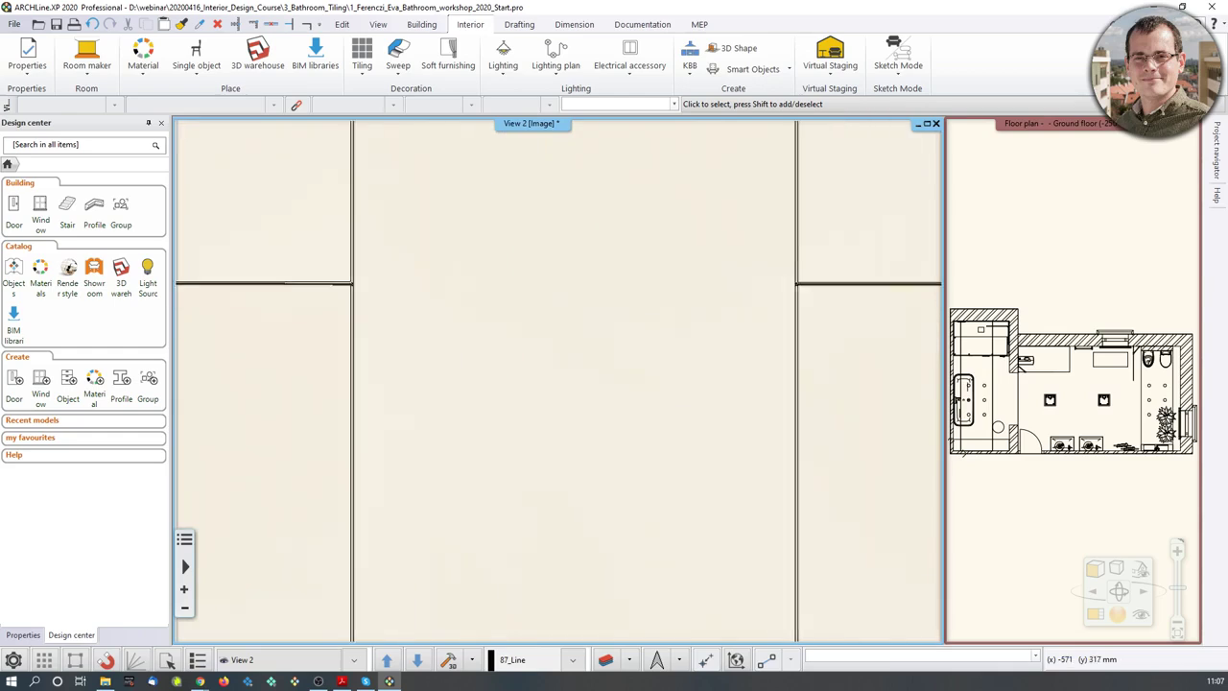
middle_drag(458, 293, 348, 260)
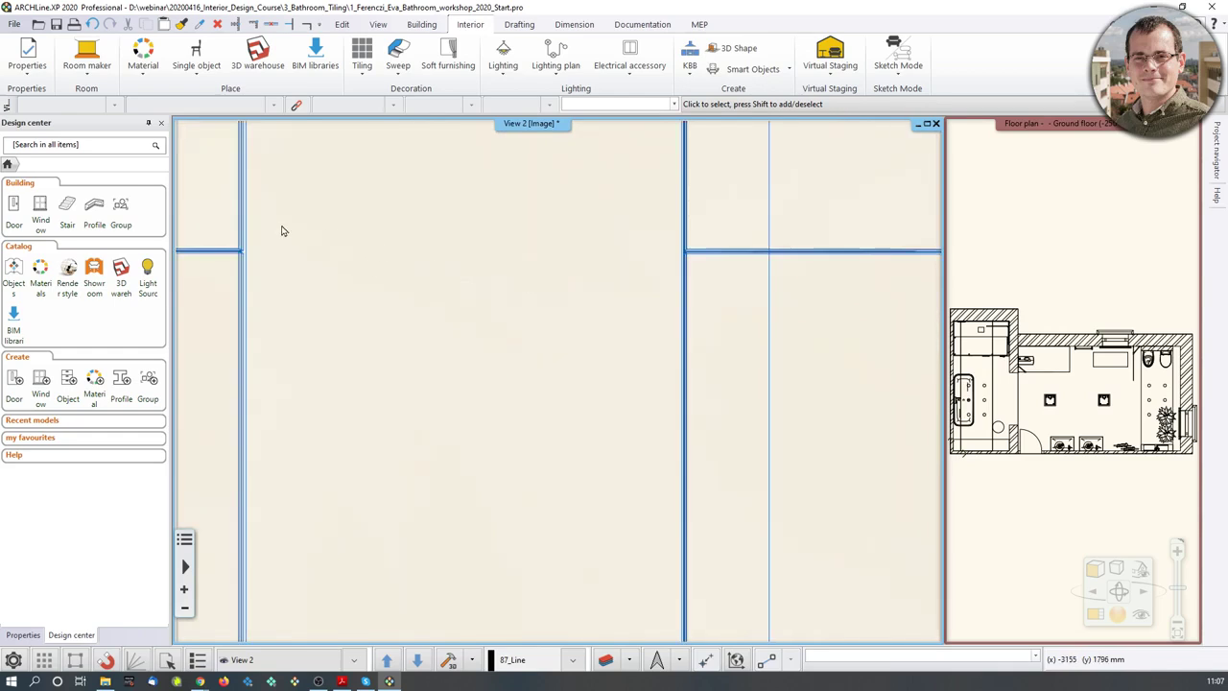
scroll(337, 285, down, 5)
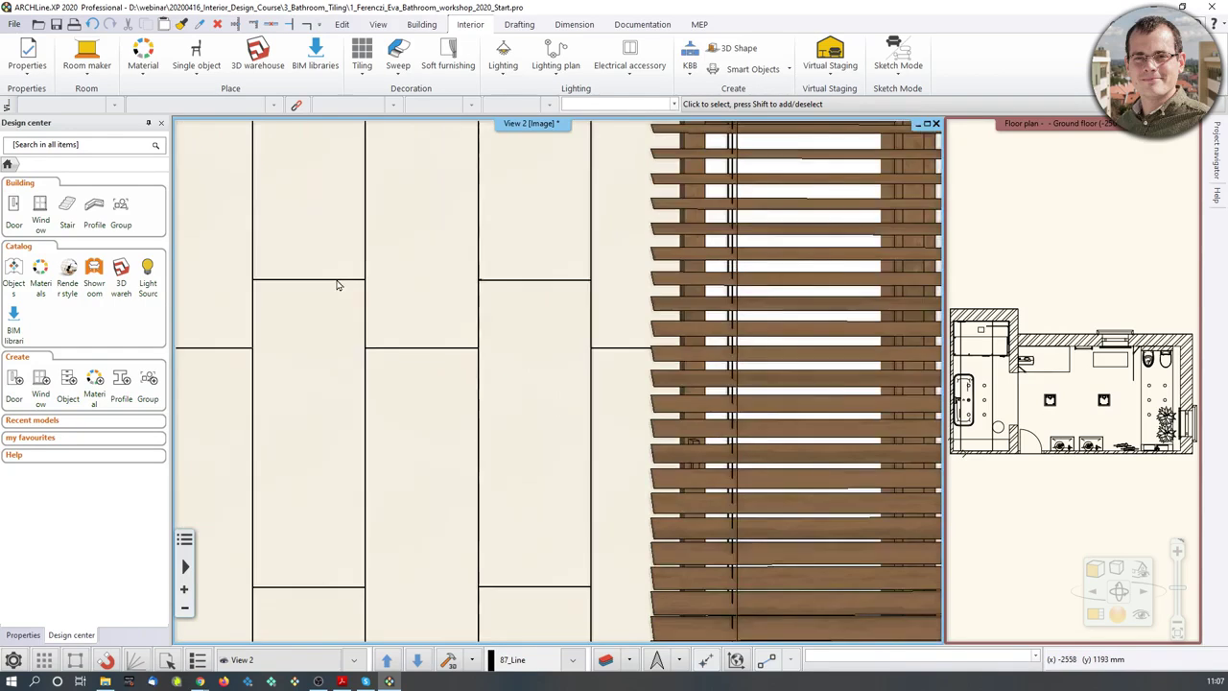
scroll(336, 285, down, 10)
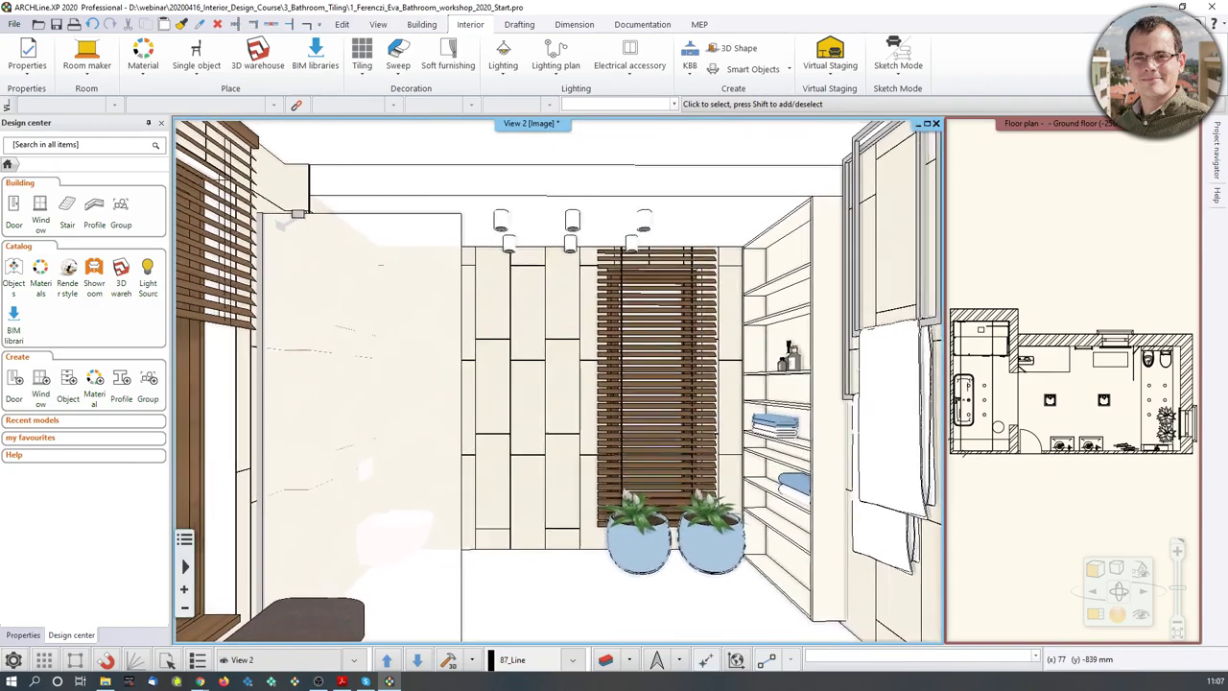
scroll(592, 410, down, 3)
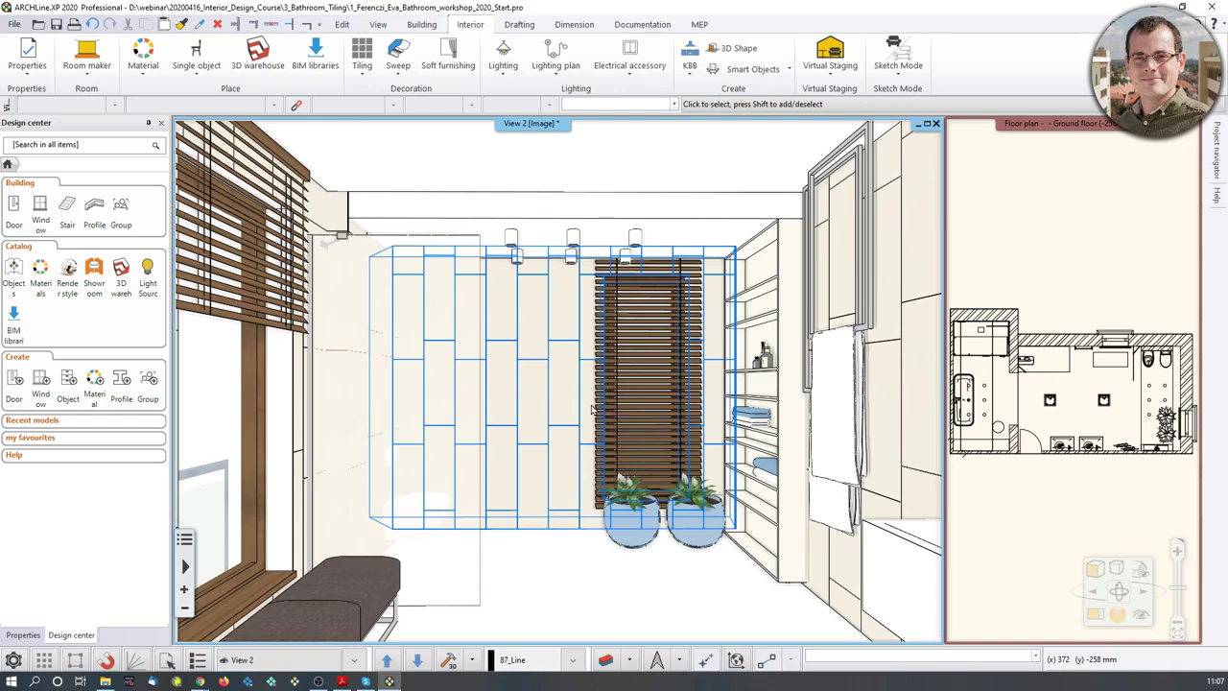
scroll(590, 525, down, 5)
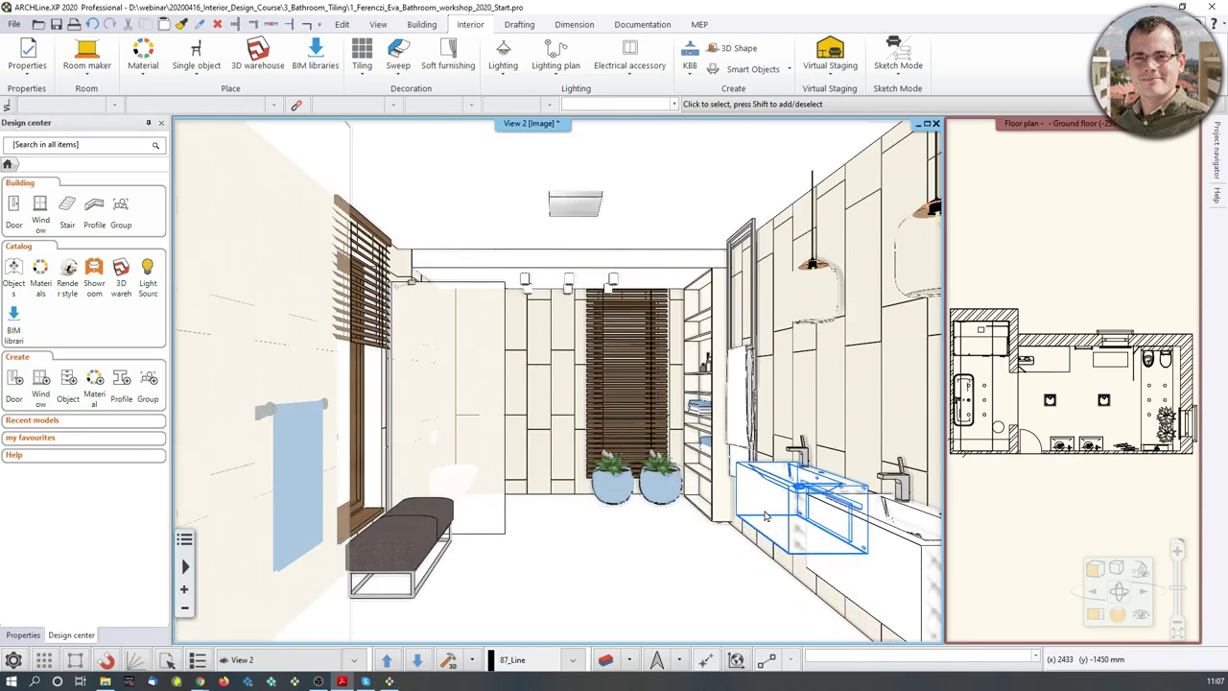
scroll(679, 518, down, 2)
scroll(658, 528, up, 1)
Select the bathroom floor slab in the 3D view and start full-area tiling on it
click(184, 538)
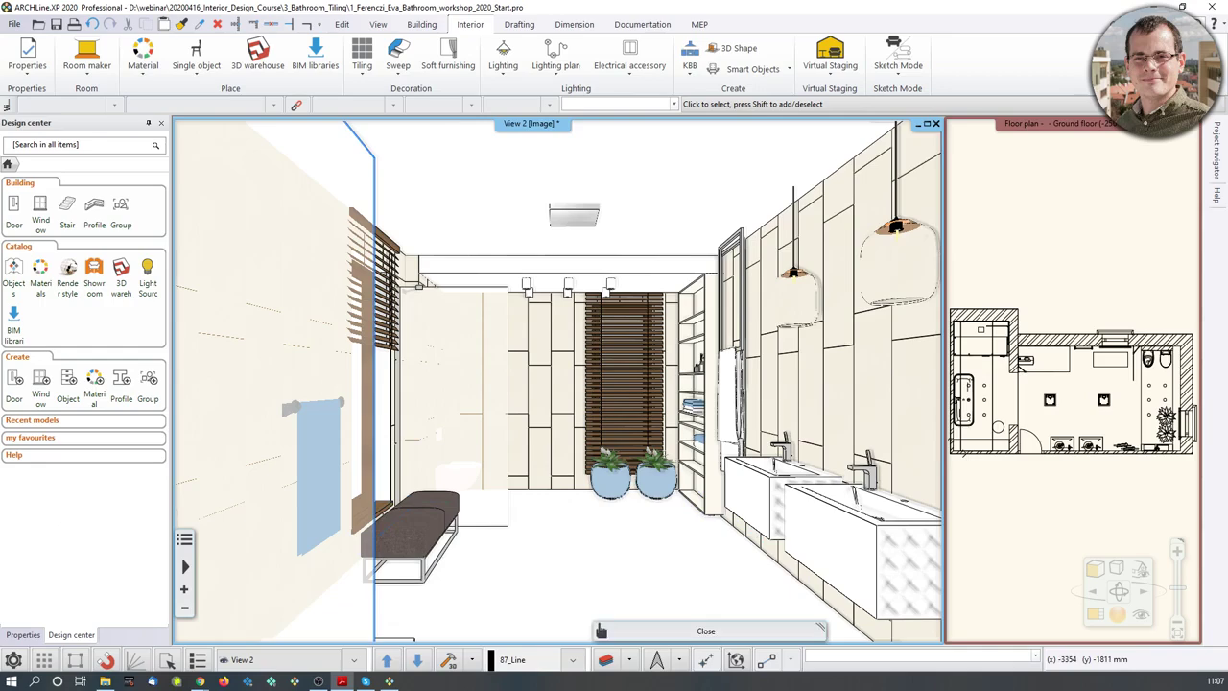
click(591, 580)
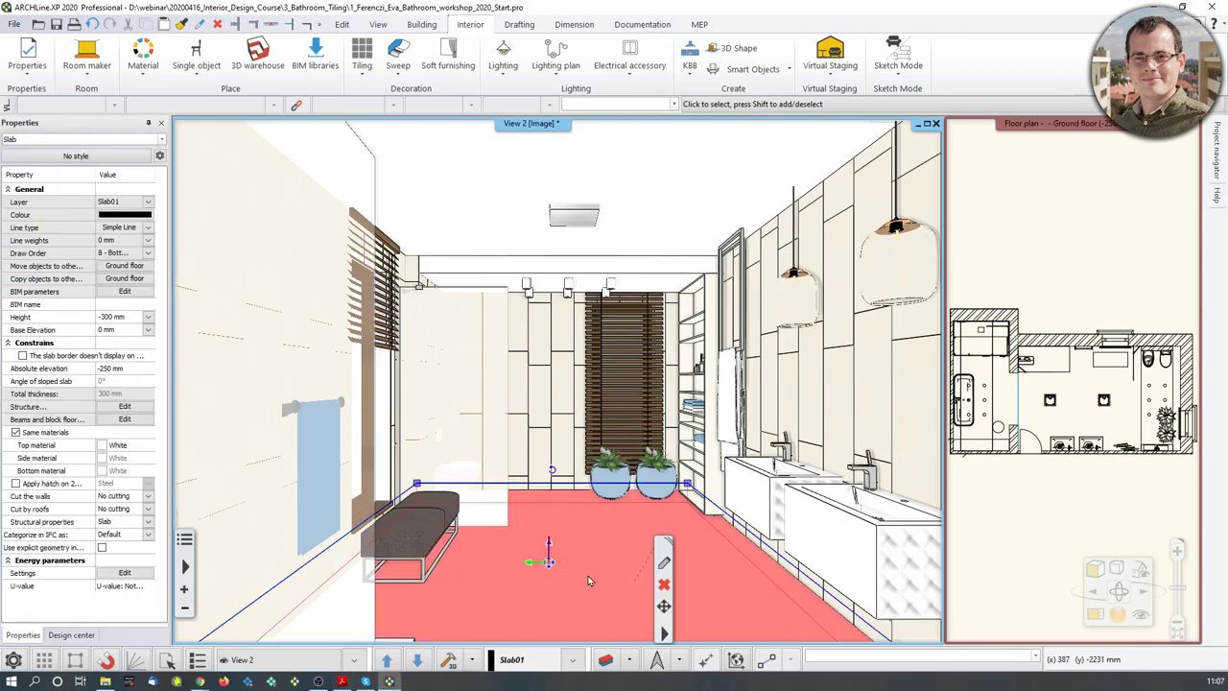
right_click(591, 582)
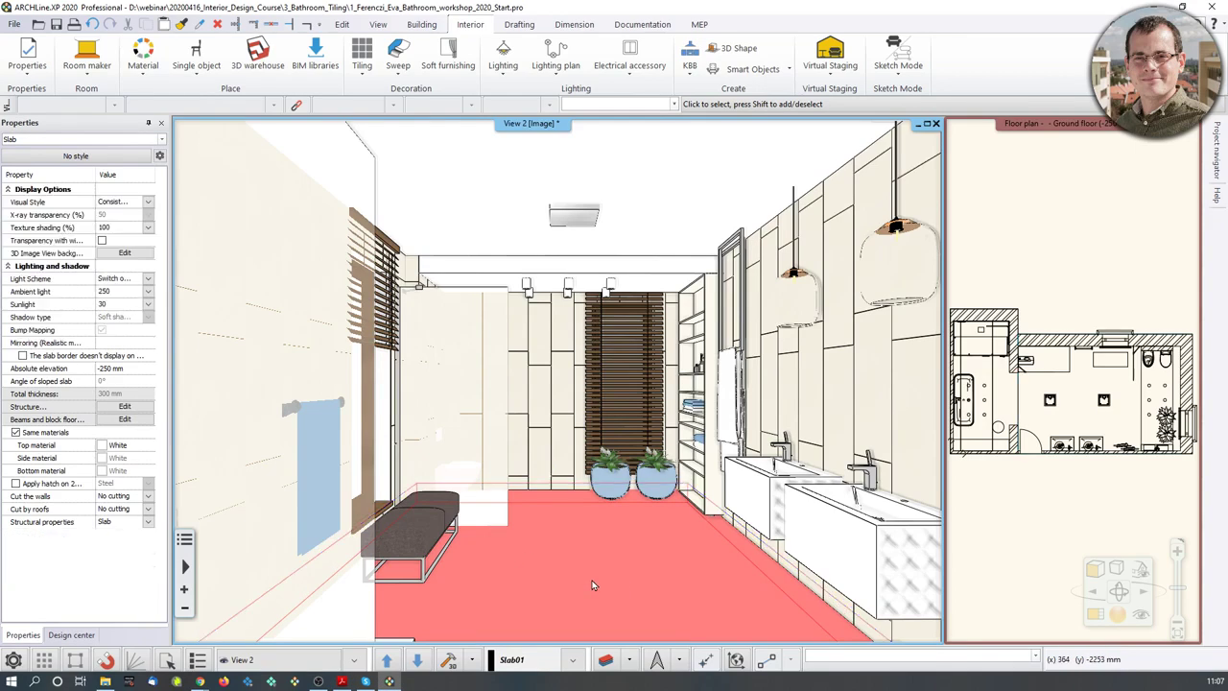
mouse_move(659, 451)
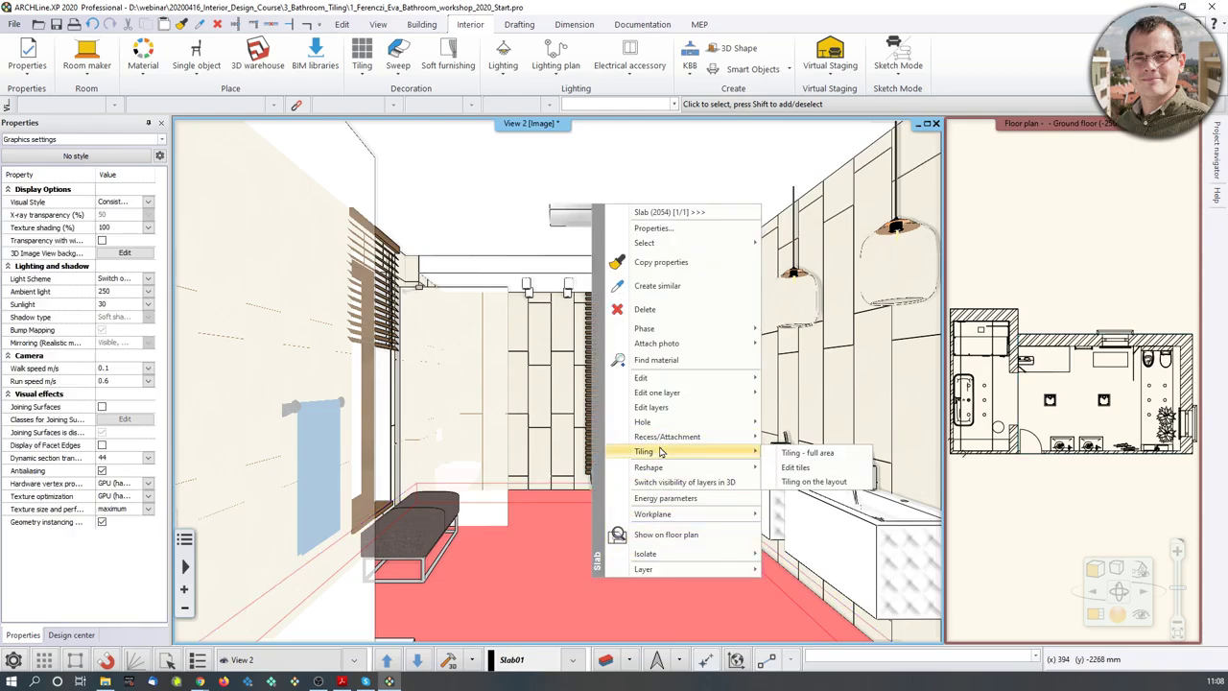
click(807, 453)
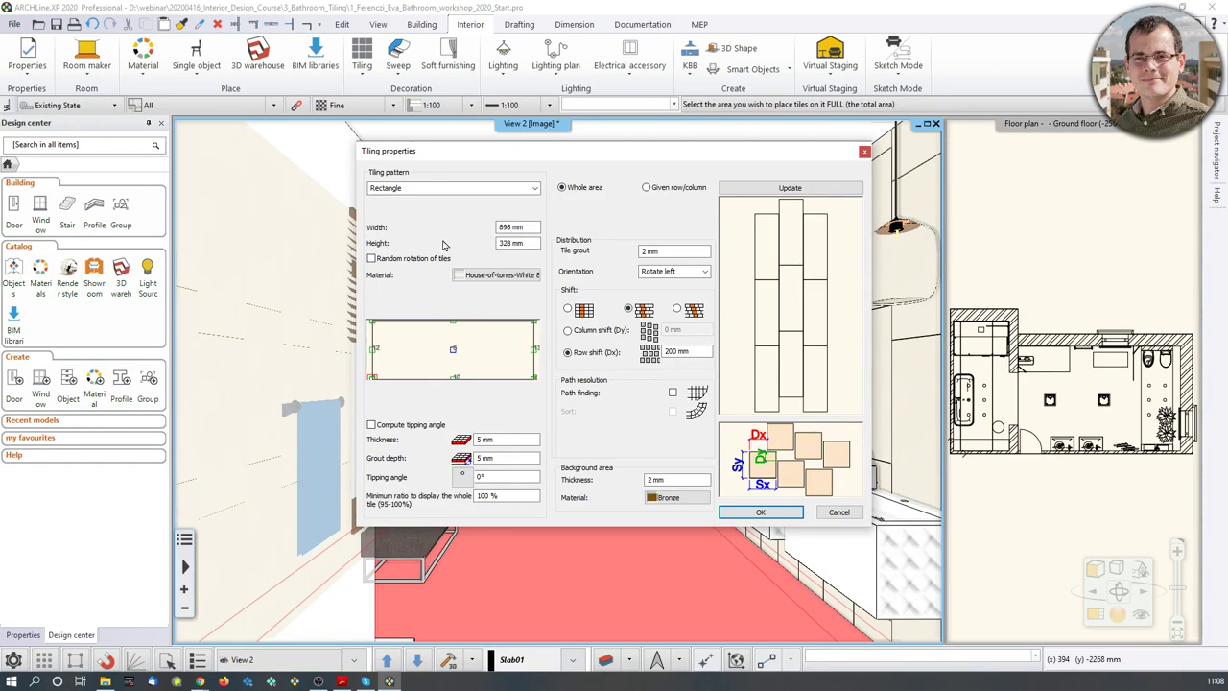
Search all materials for house-of-tones and assign House-of-tones-White-STR 598x598 as the floor tile material
click(476, 275)
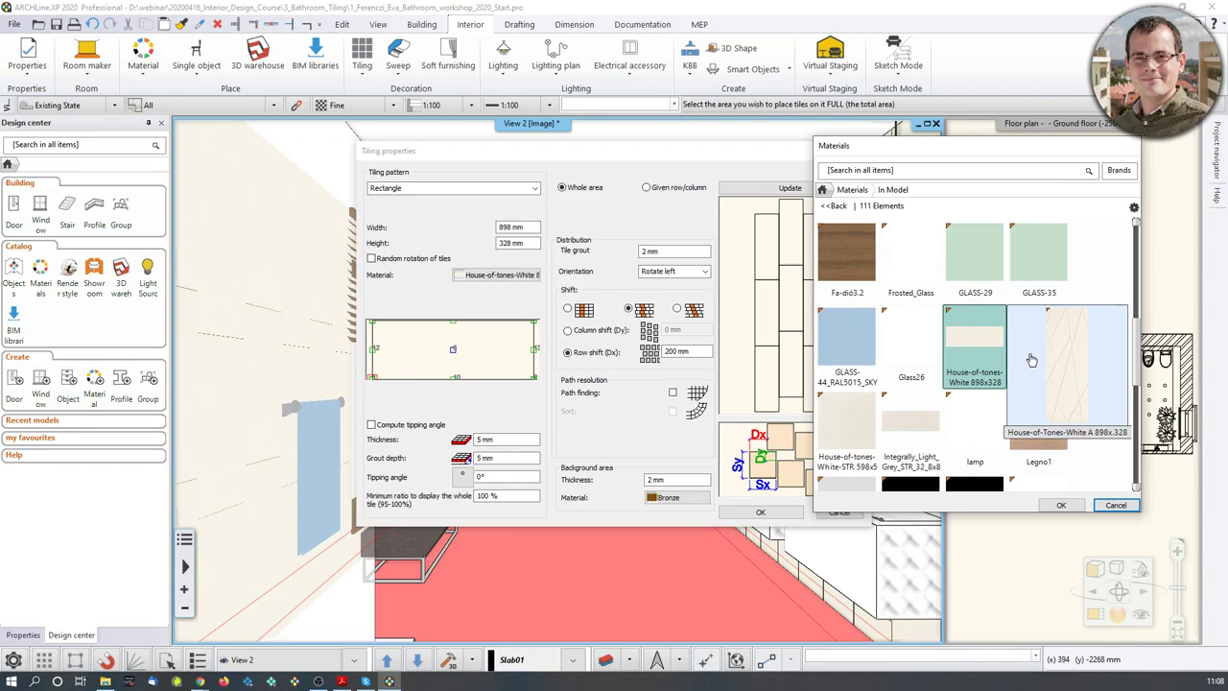
click(937, 171)
click(822, 190)
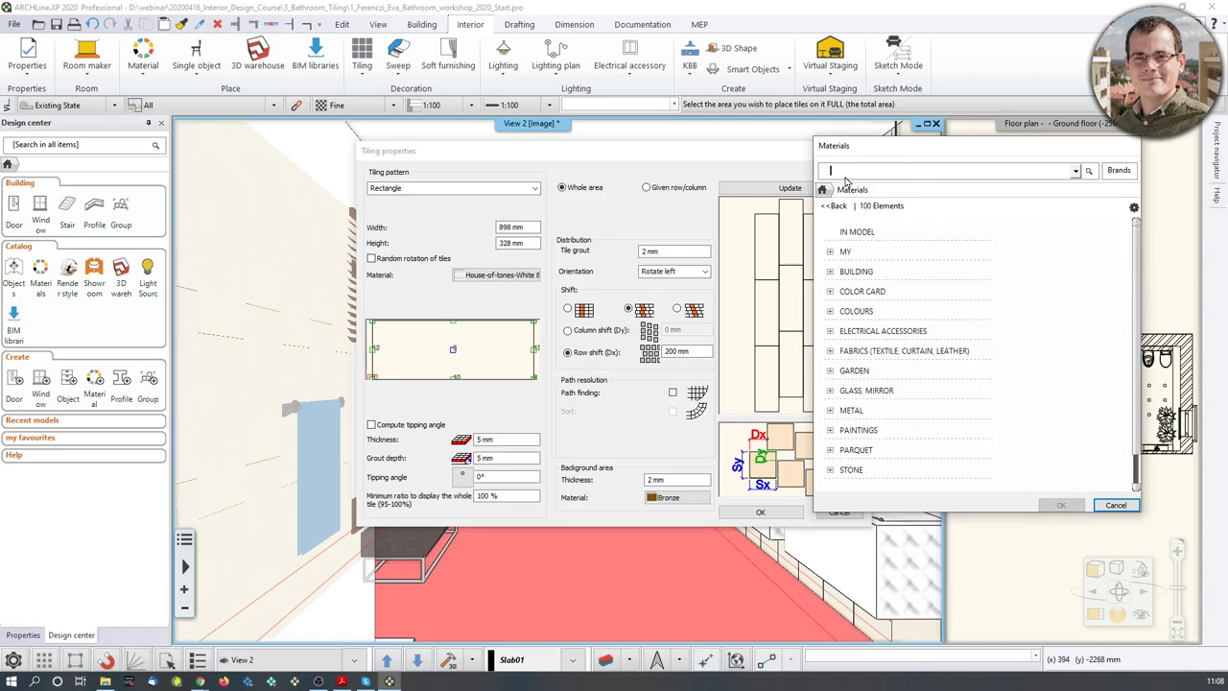
text(house-of-tones)
key(Return)
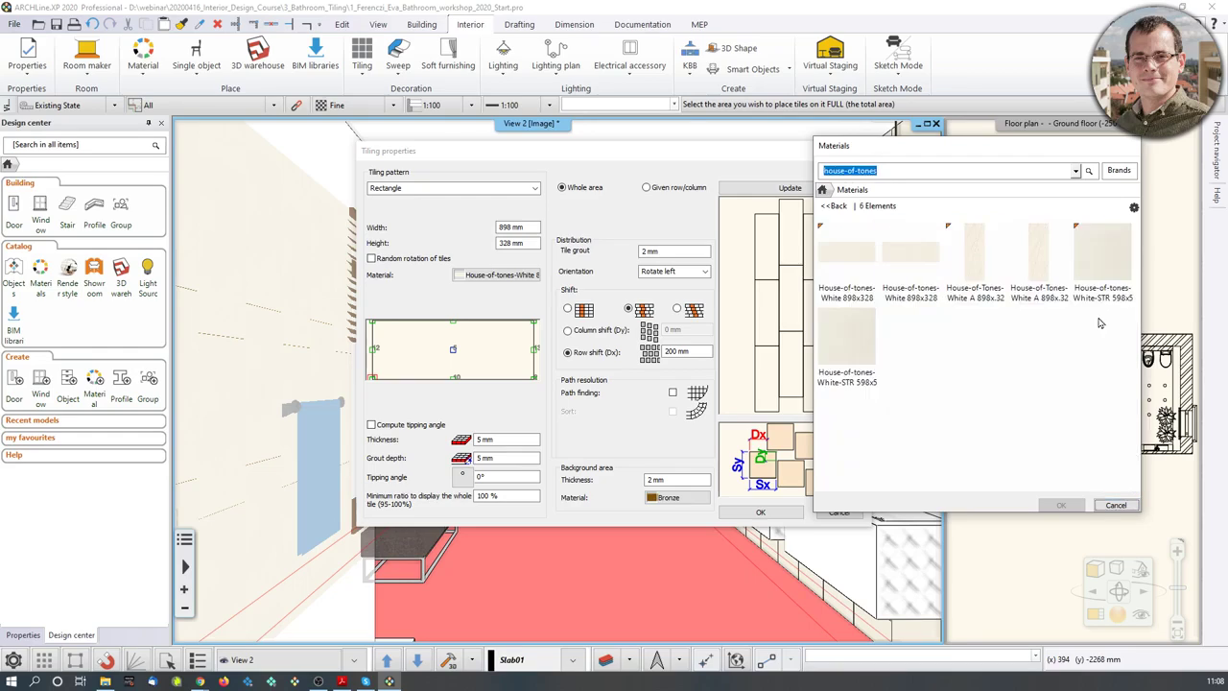
mouse_move(1115, 263)
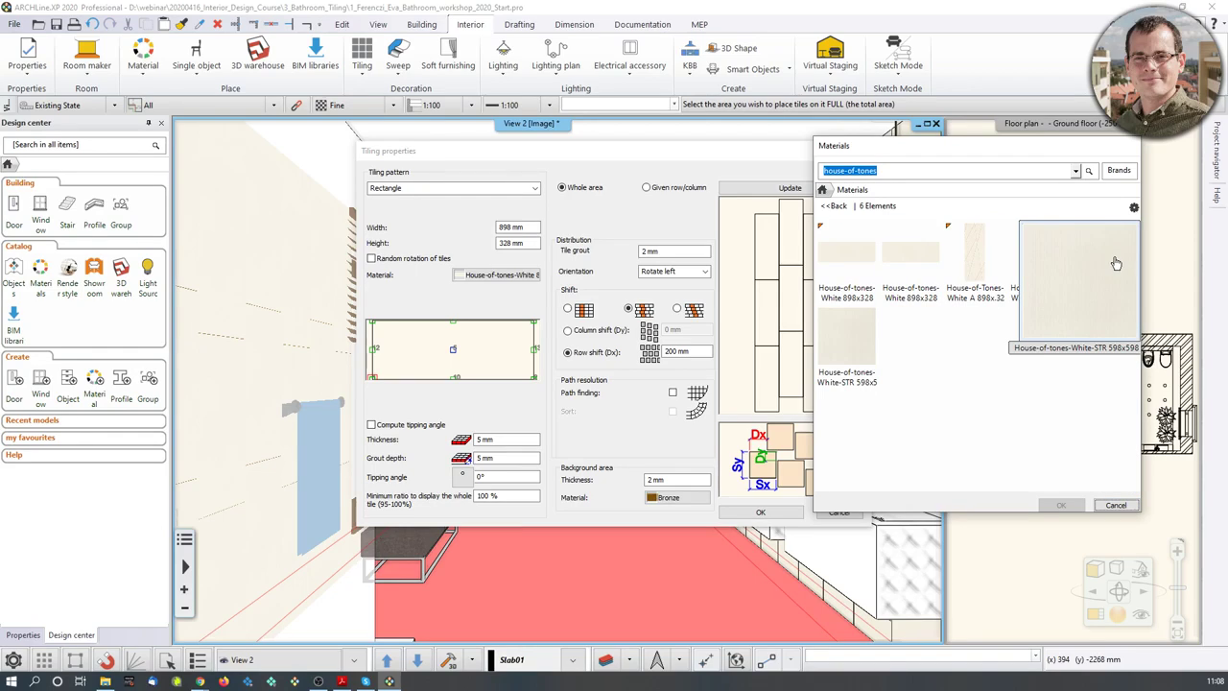
click(1116, 263)
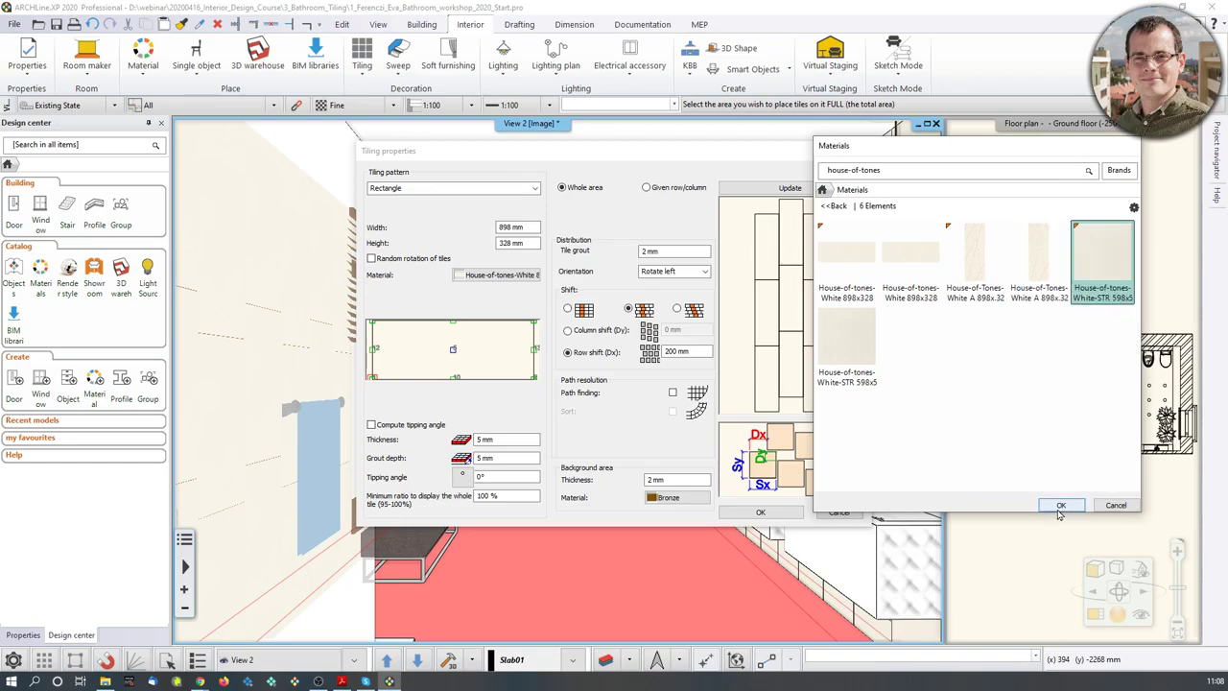
click(1061, 504)
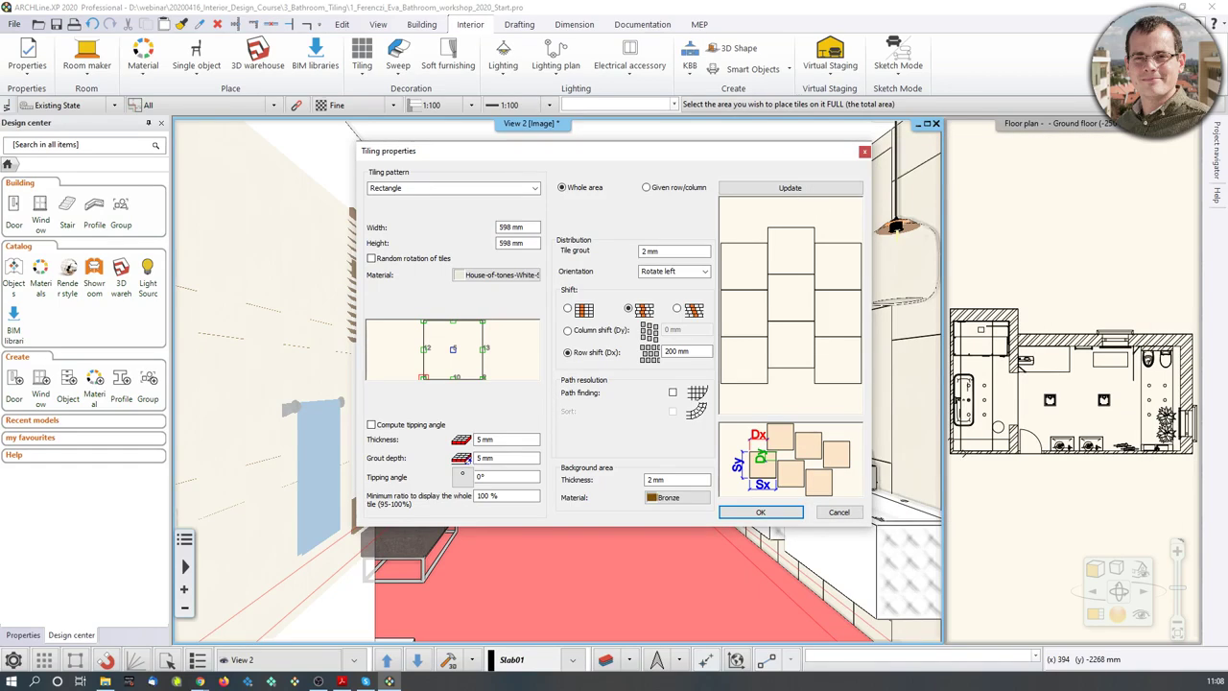
Set the floor tiles to a straight grid without shift and place the pattern from the floor corner beside the door, aligned with the wall
click(567, 309)
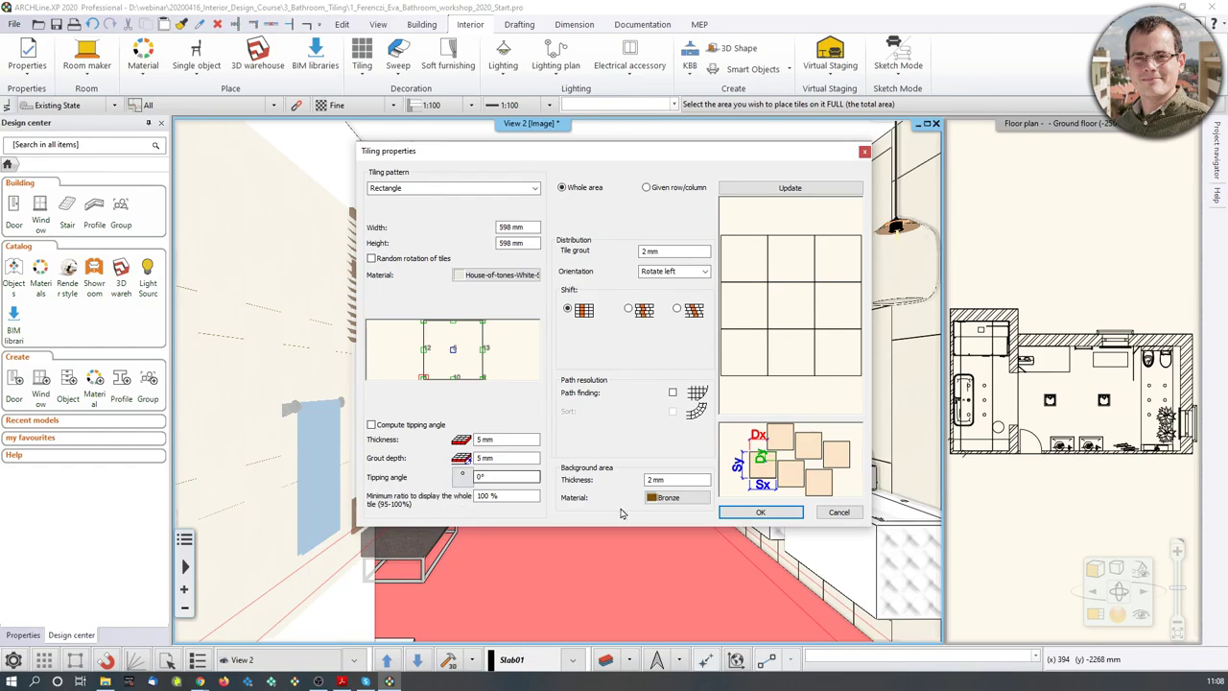
click(767, 512)
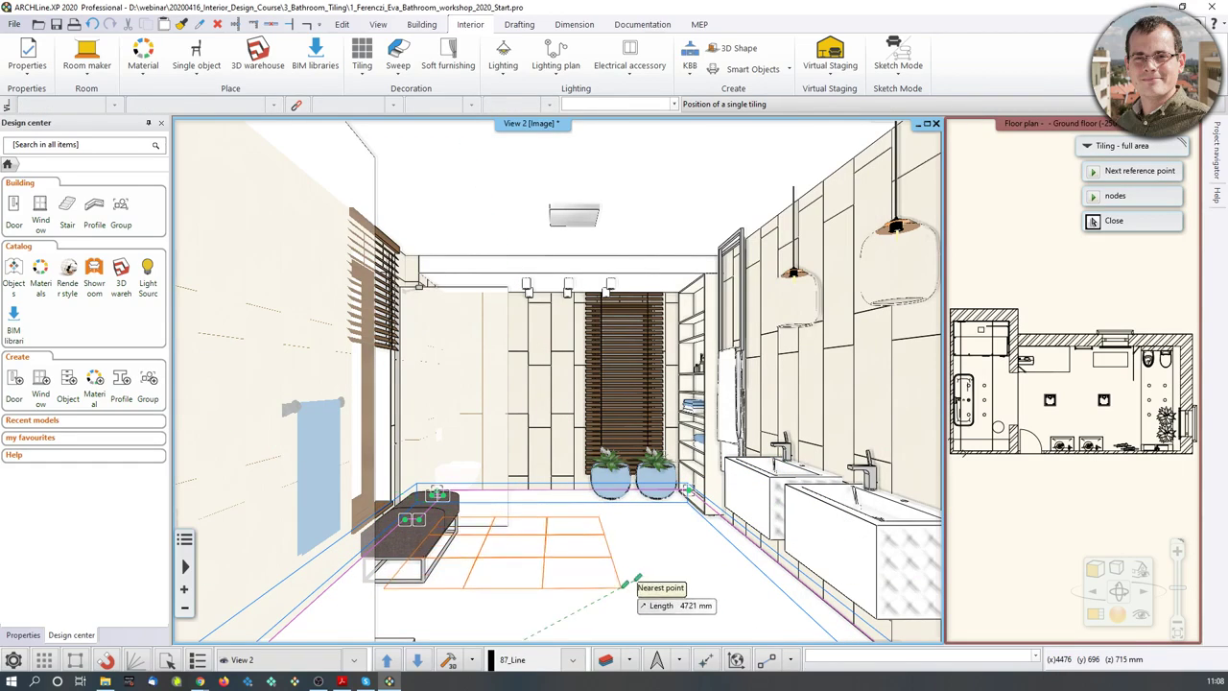
click(633, 580)
click(434, 518)
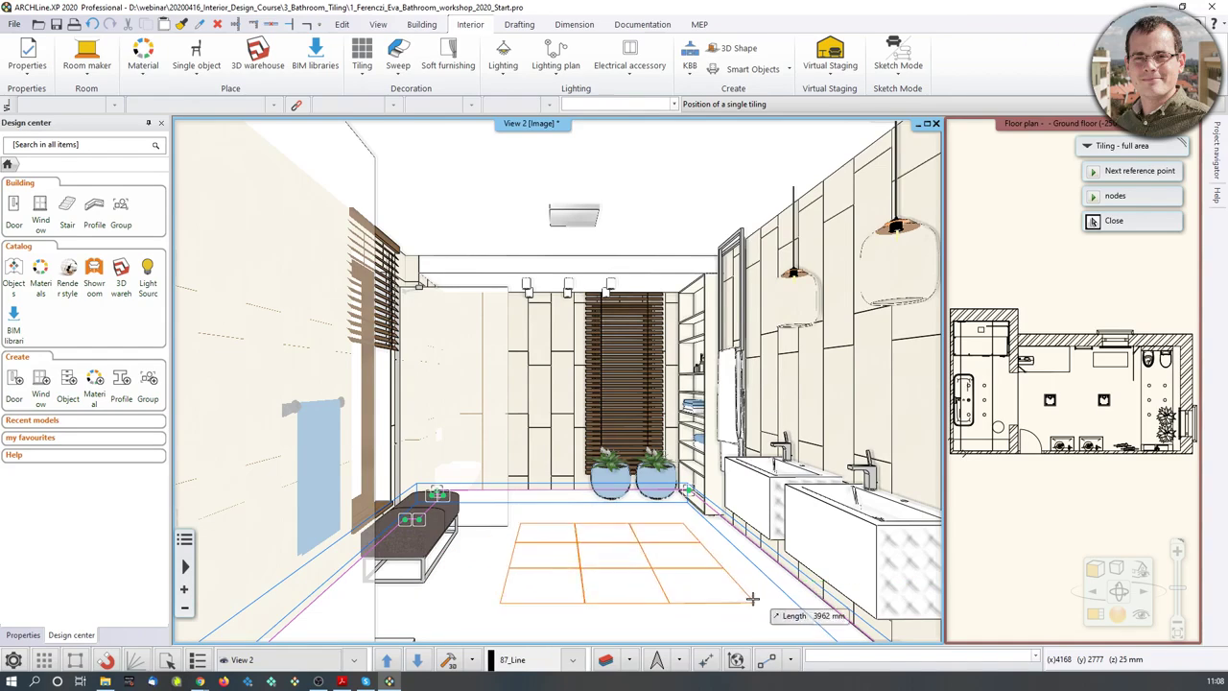
scroll(753, 596, down, 1)
middle_drag(744, 581, 630, 529)
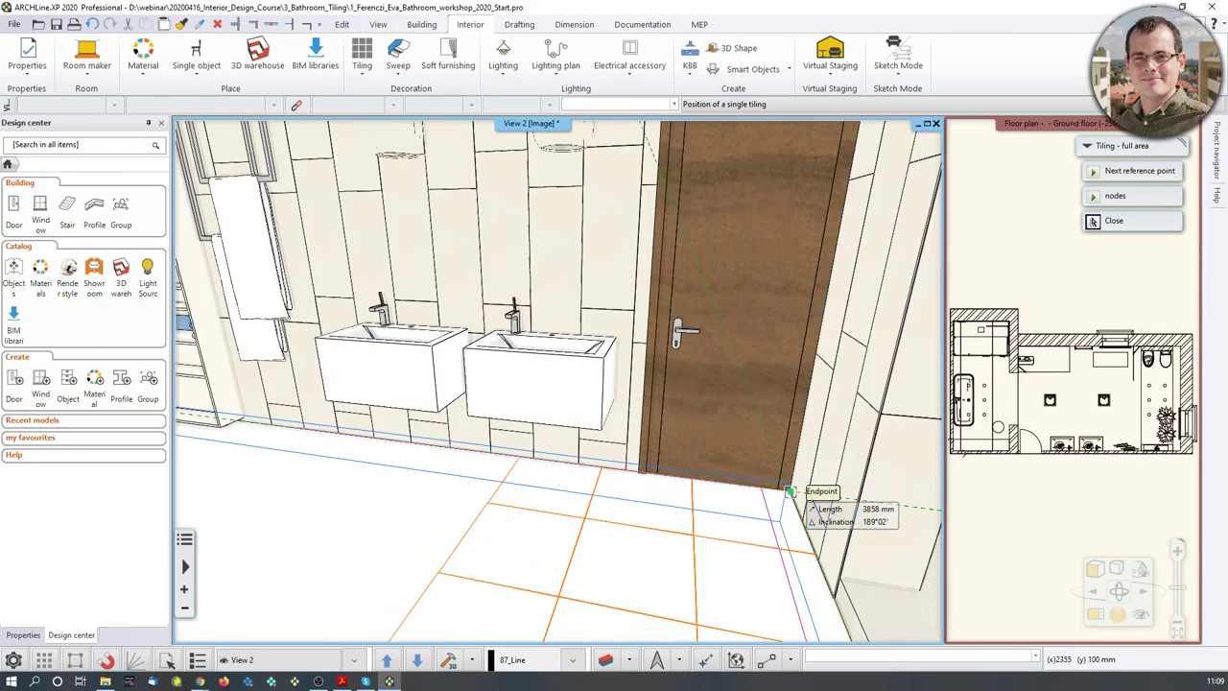
click(788, 491)
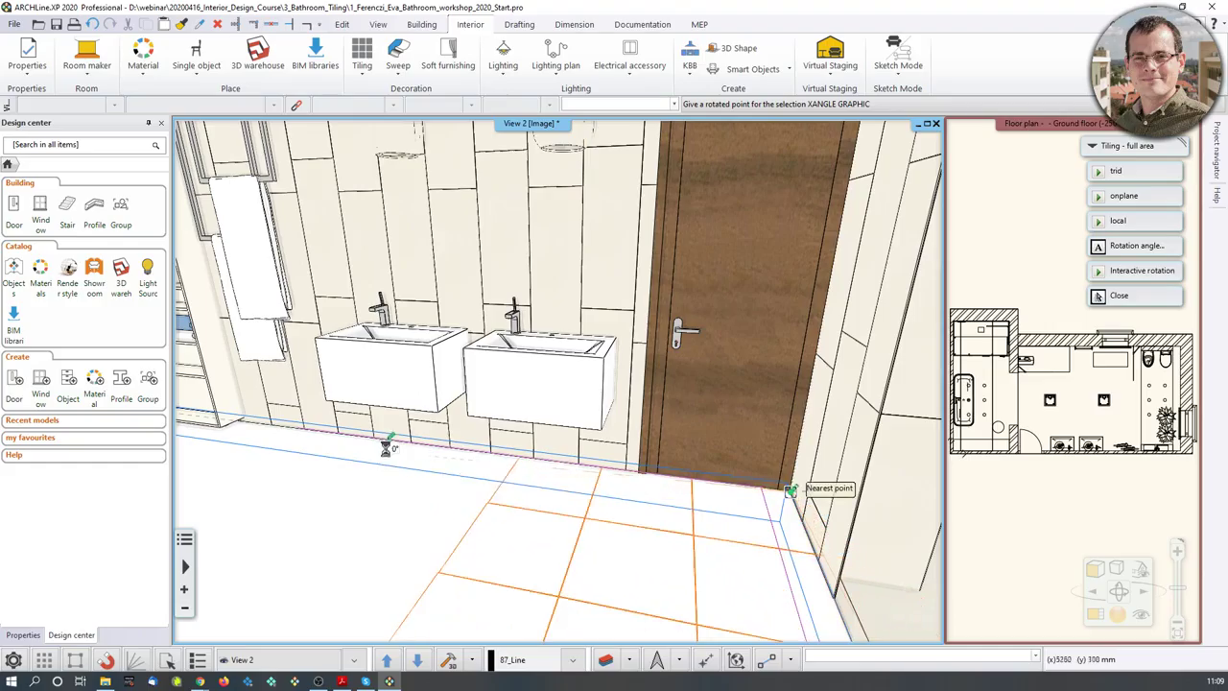
click(790, 491)
Examine the tiled floor together with the back wall and its tile joints from inside the bathroom
middle_drag(766, 494, 498, 442)
middle_drag(746, 431, 485, 427)
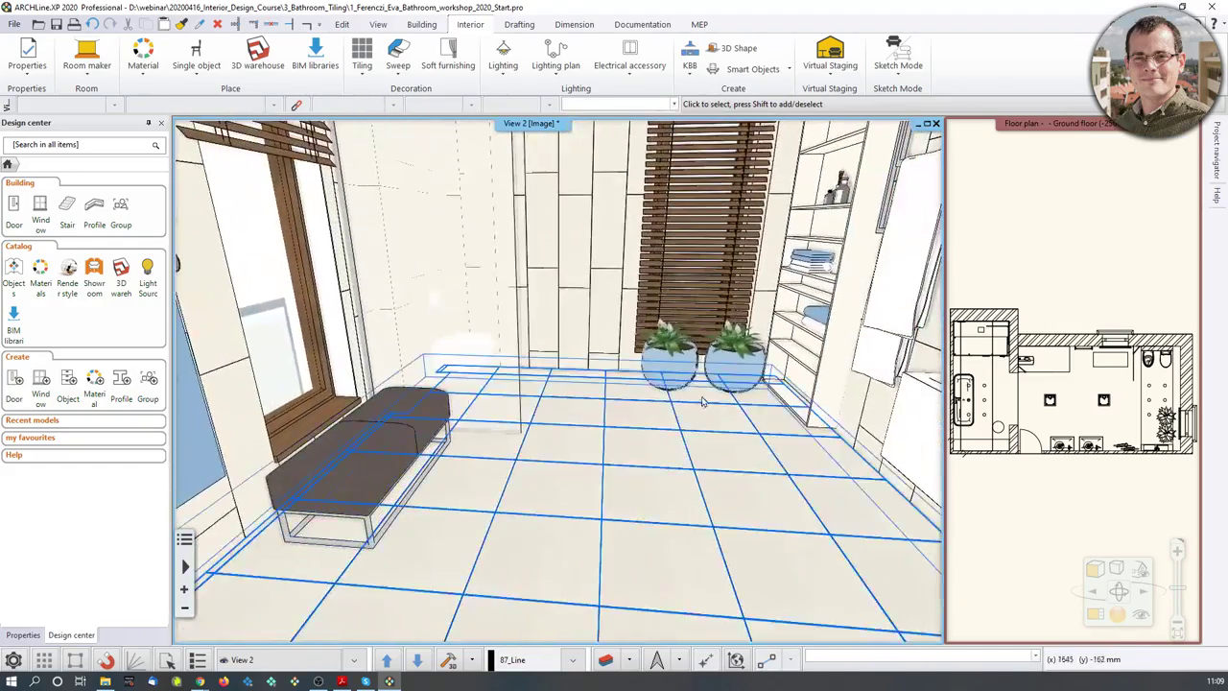
middle_drag(704, 403, 696, 355)
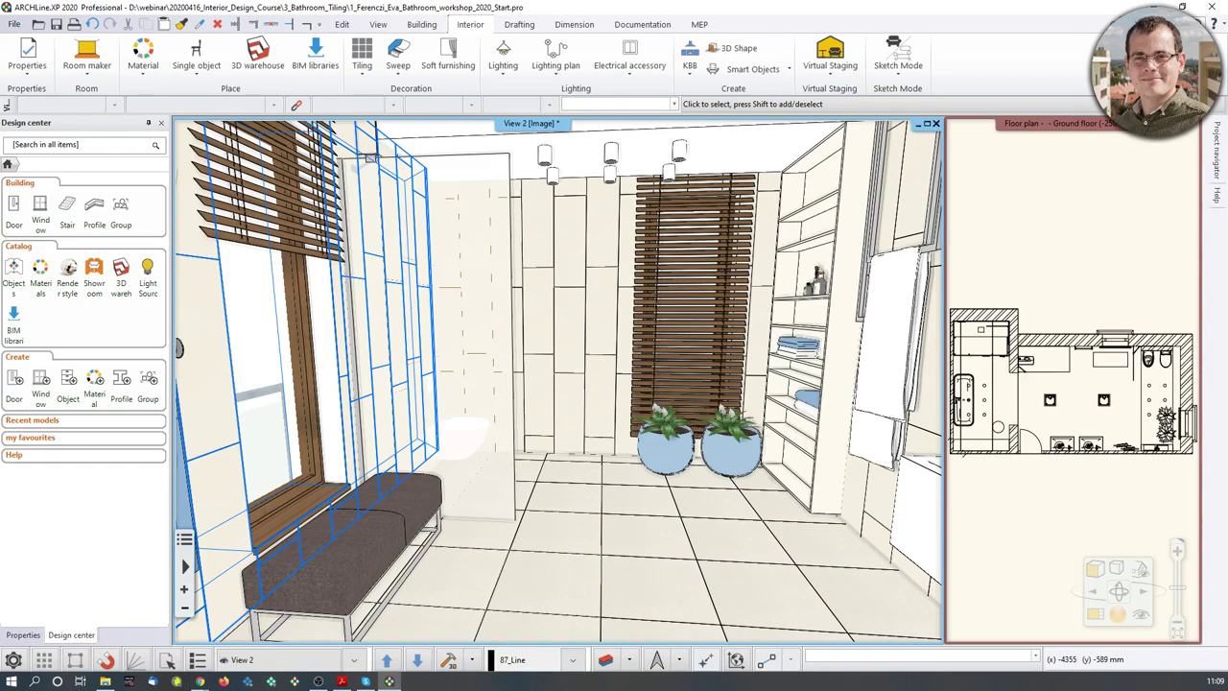
middle_drag(801, 389, 734, 451)
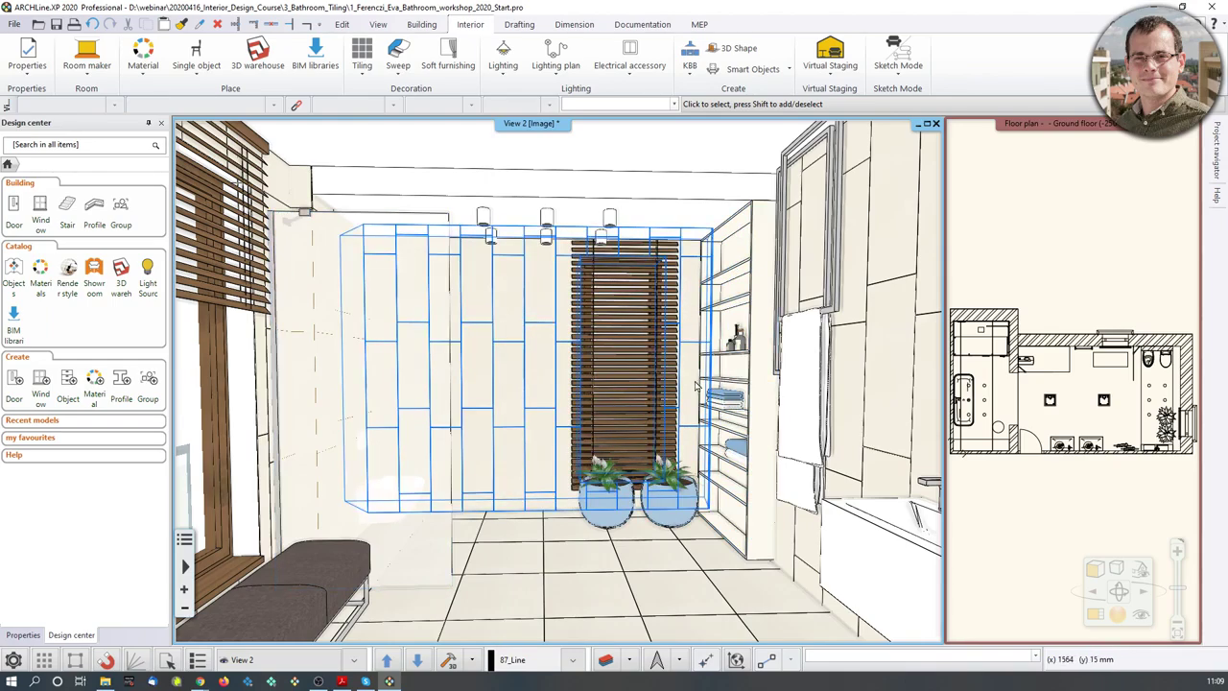
scroll(701, 427, up, 2)
scroll(701, 427, up, 2)
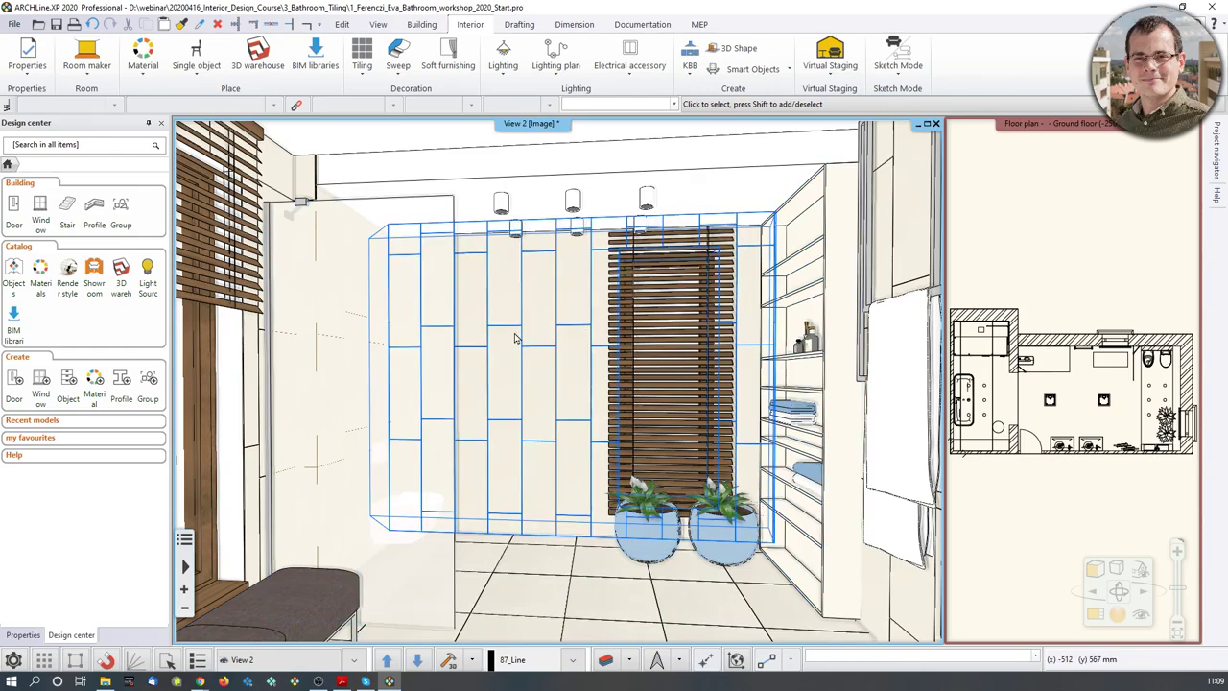
middle_drag(540, 373, 500, 354)
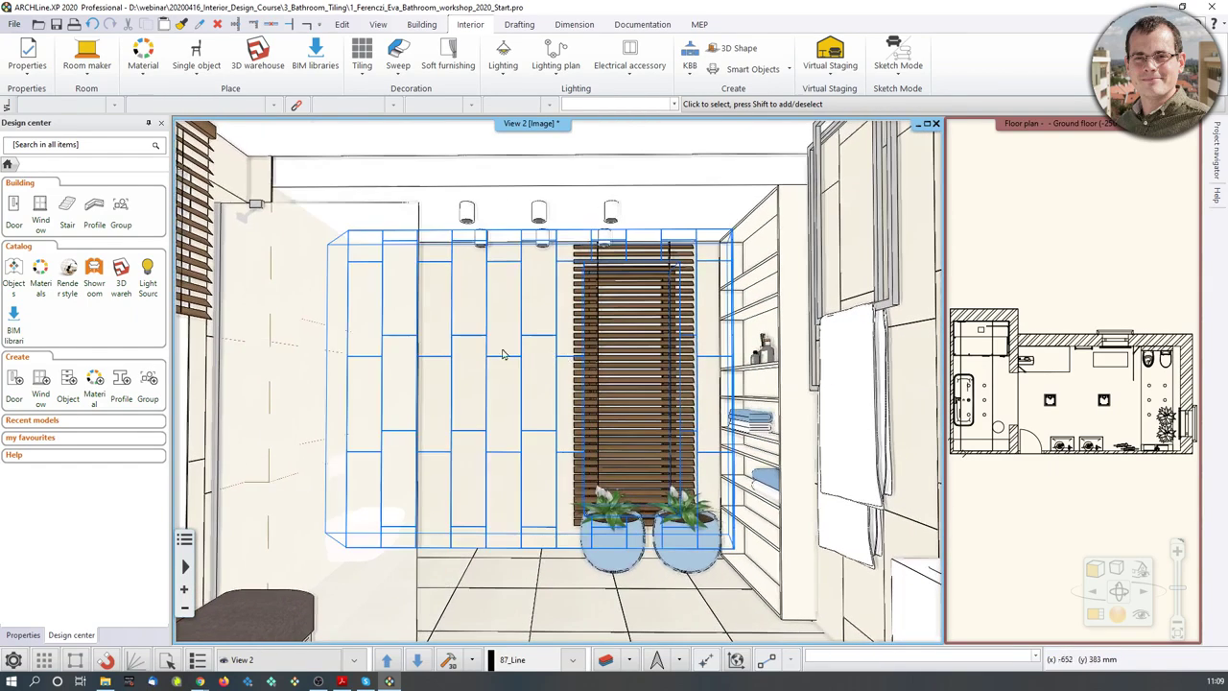
Open the default tiling properties and set the height of the Black style's tile row to 600 mm
click(363, 76)
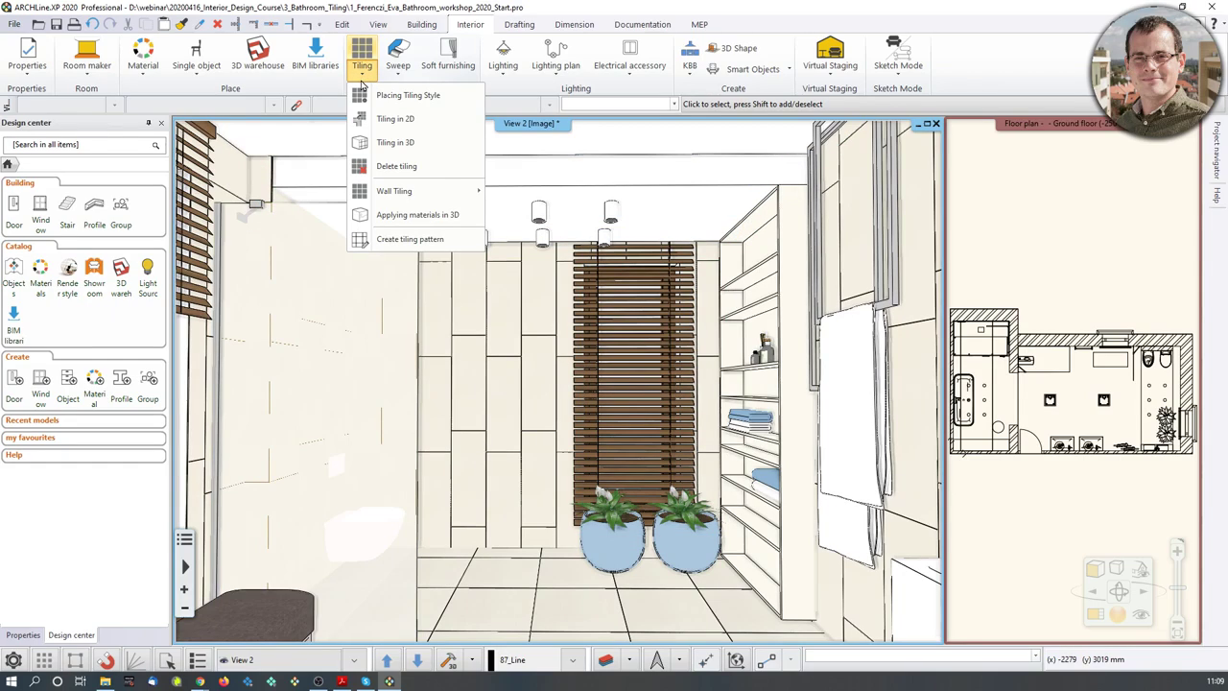
click(35, 75)
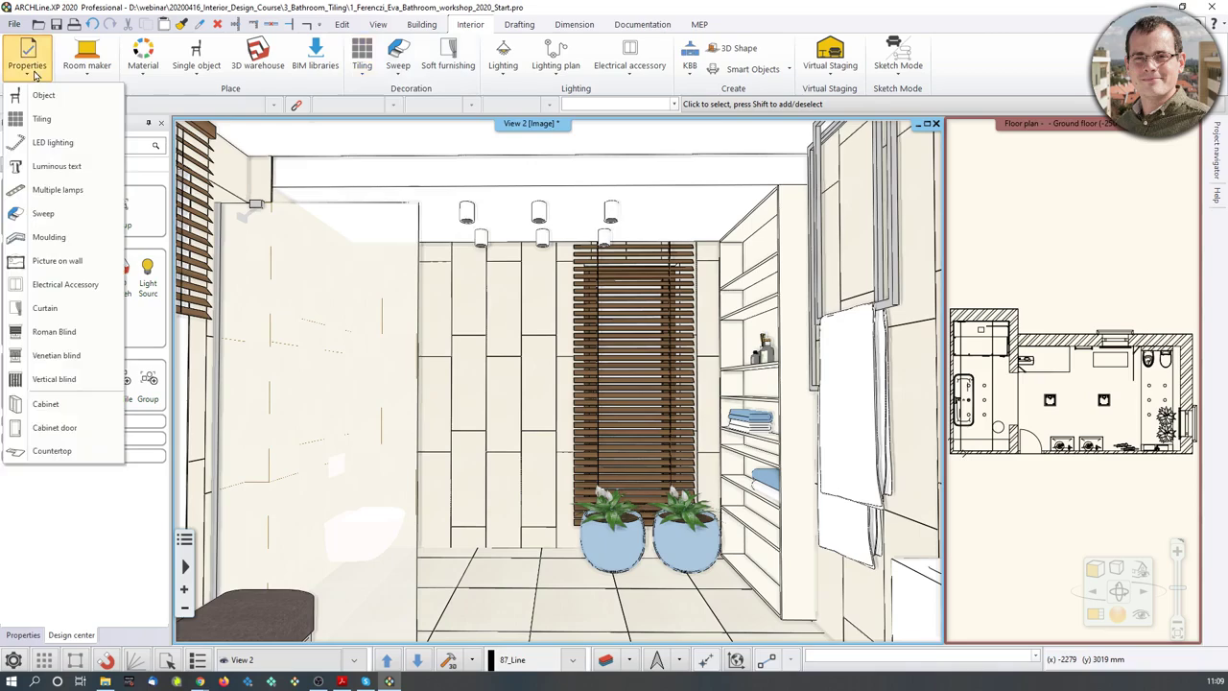
click(42, 119)
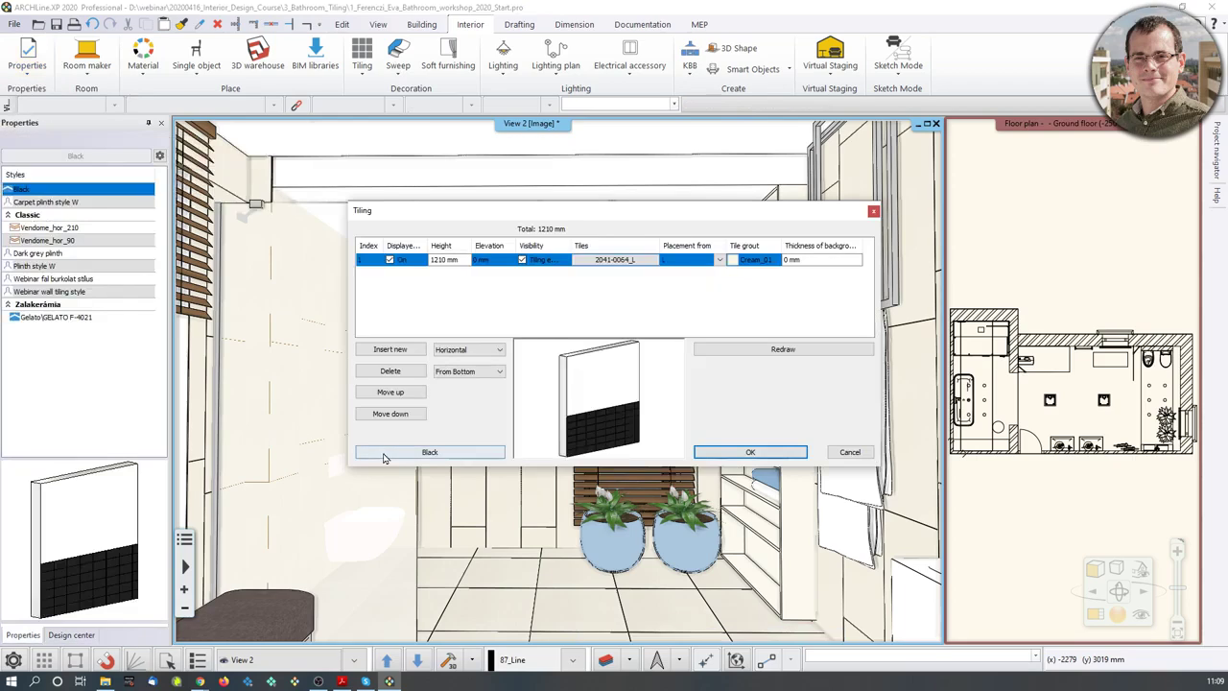
click(588, 263)
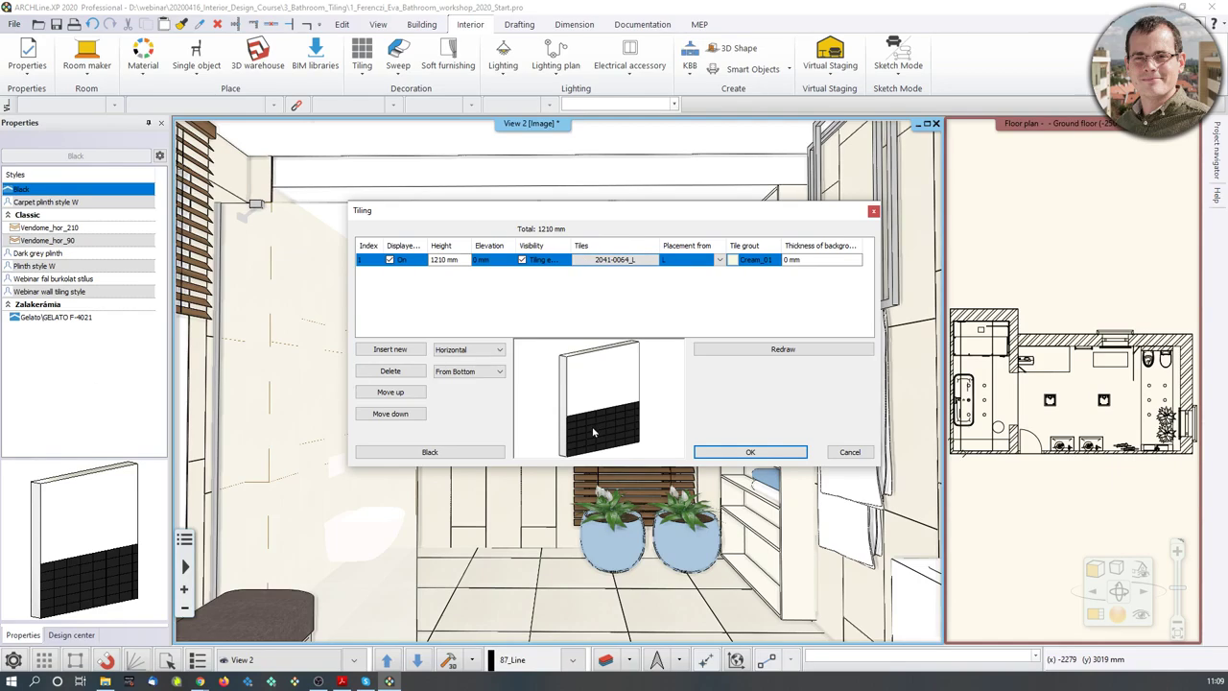
drag(593, 431, 605, 403)
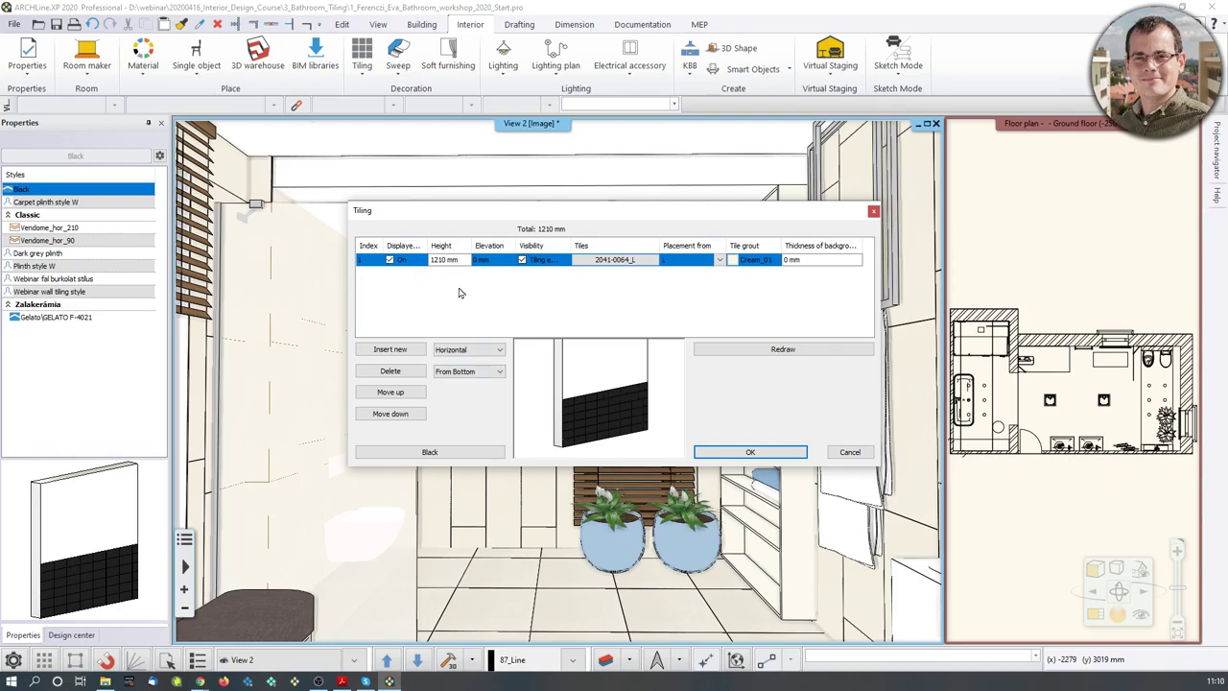
double_click(433, 260)
text(600)
key(Return)
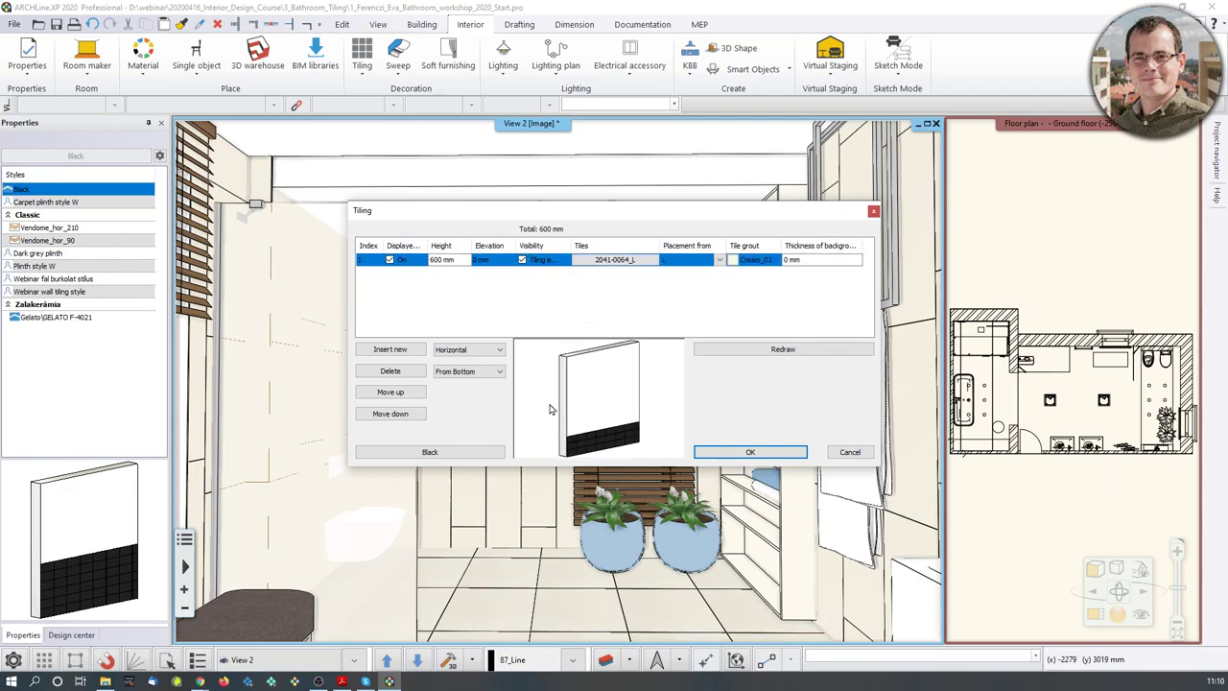
Change the 600 mm row's tile material to House-of-tones-White-STR 598x598, found by searching all materials for house-of-tones
click(618, 260)
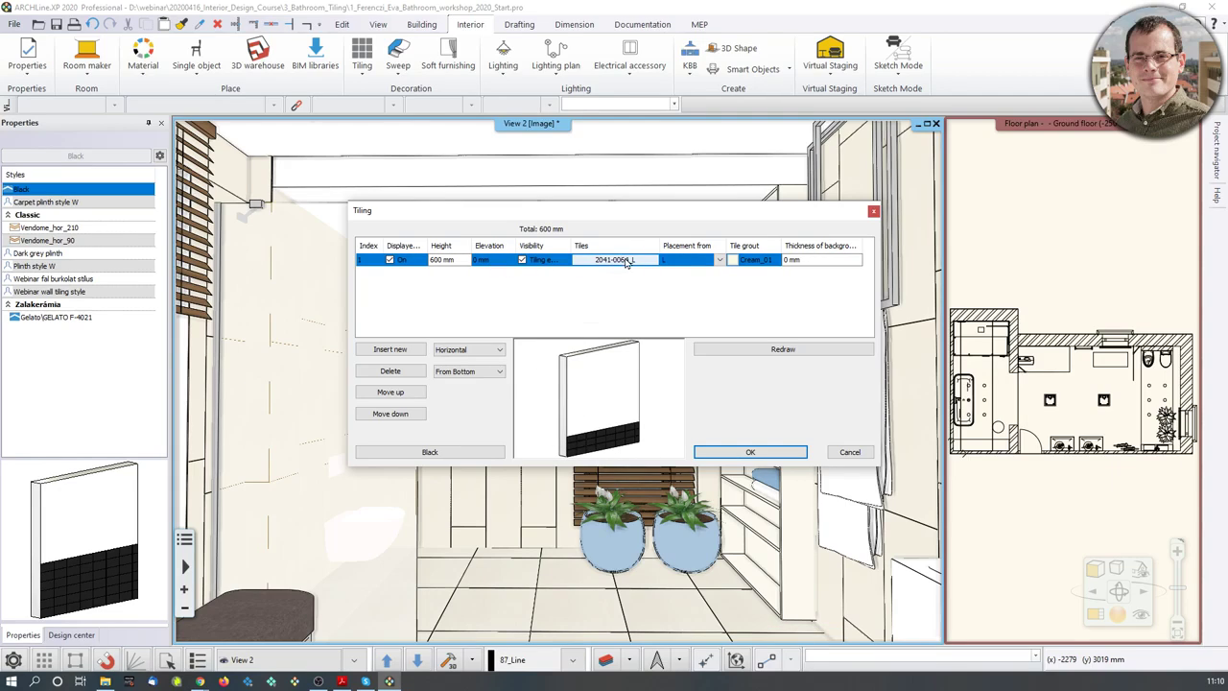
click(626, 261)
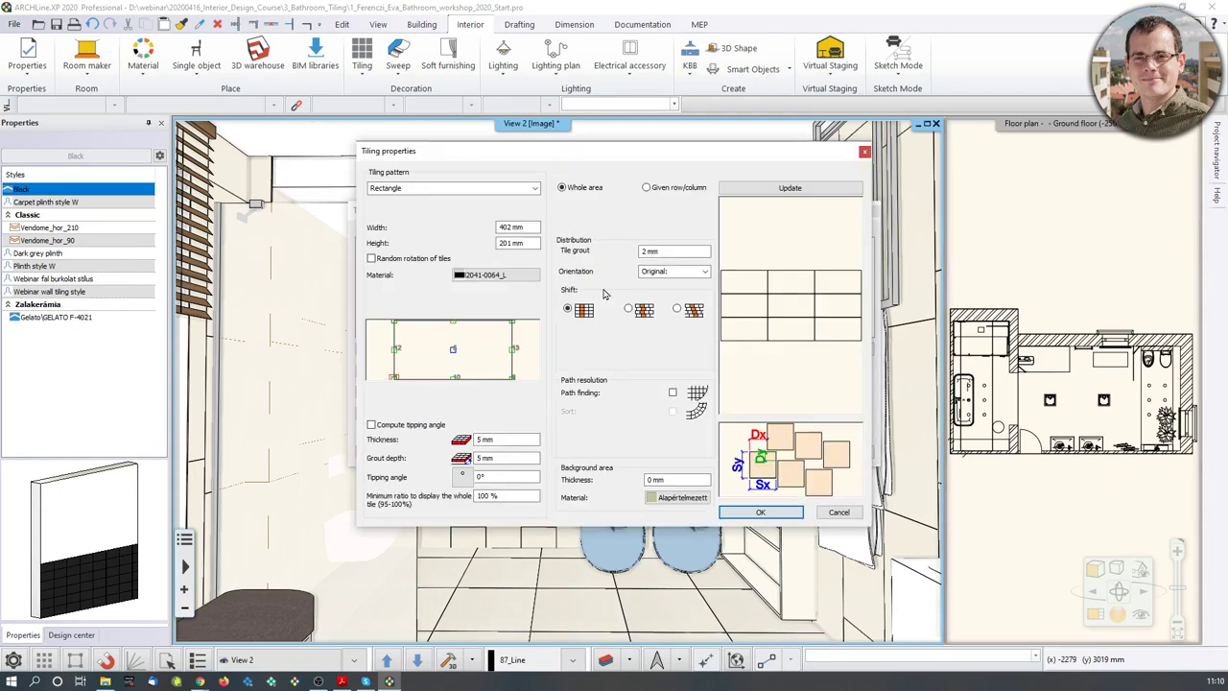
click(494, 277)
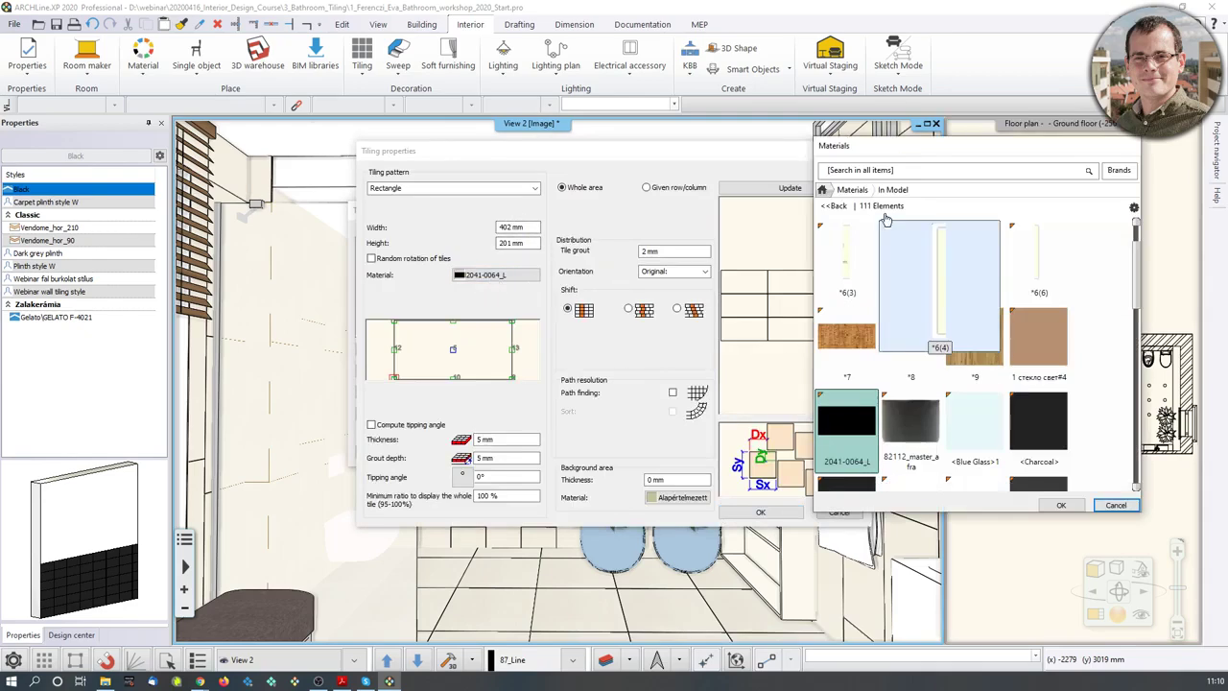
click(823, 190)
click(843, 173)
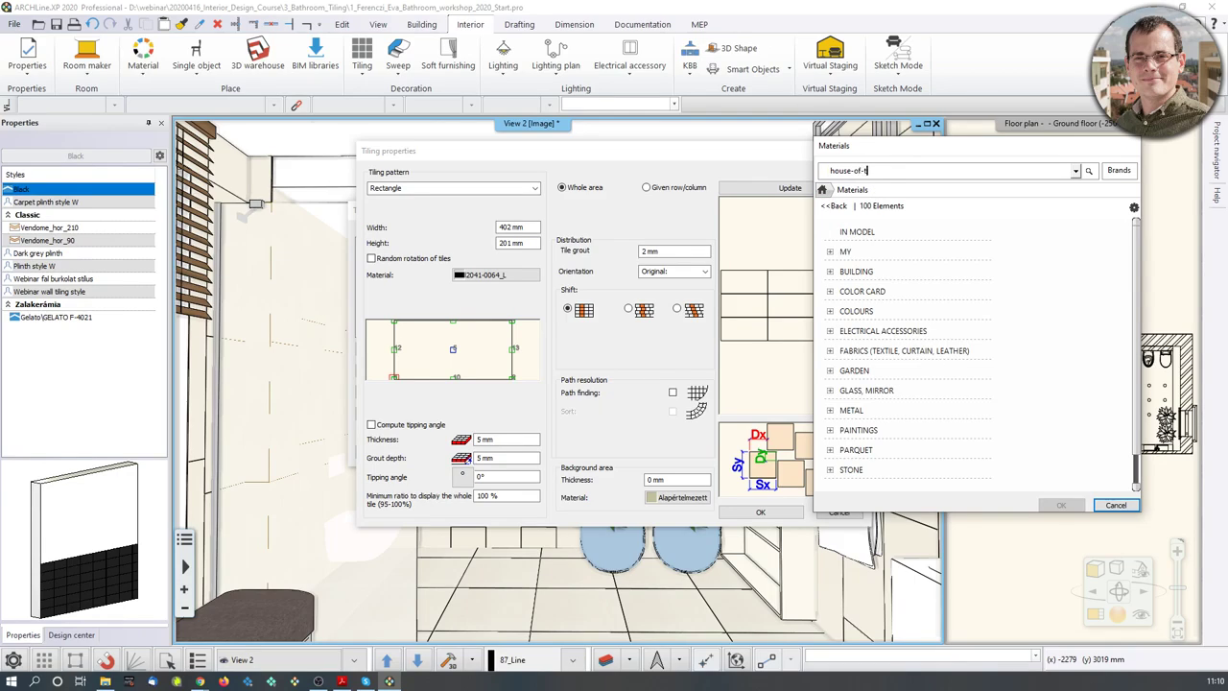
text(house-of-tones)
key(Return)
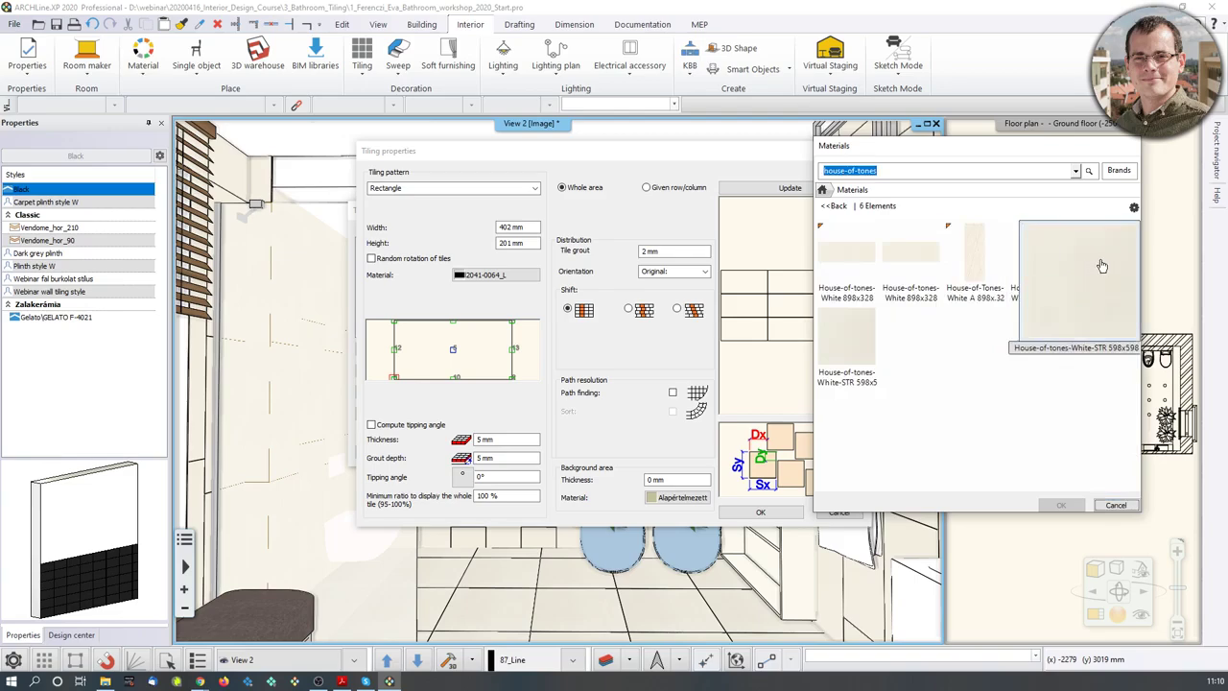
click(1060, 505)
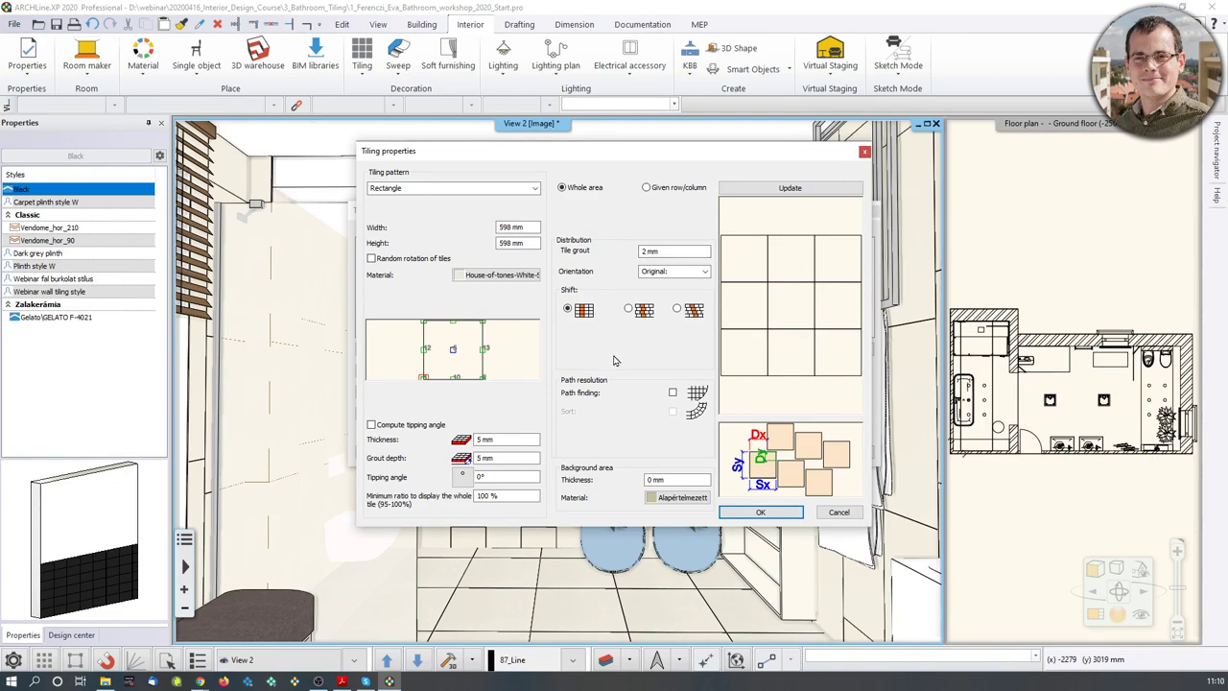
click(756, 514)
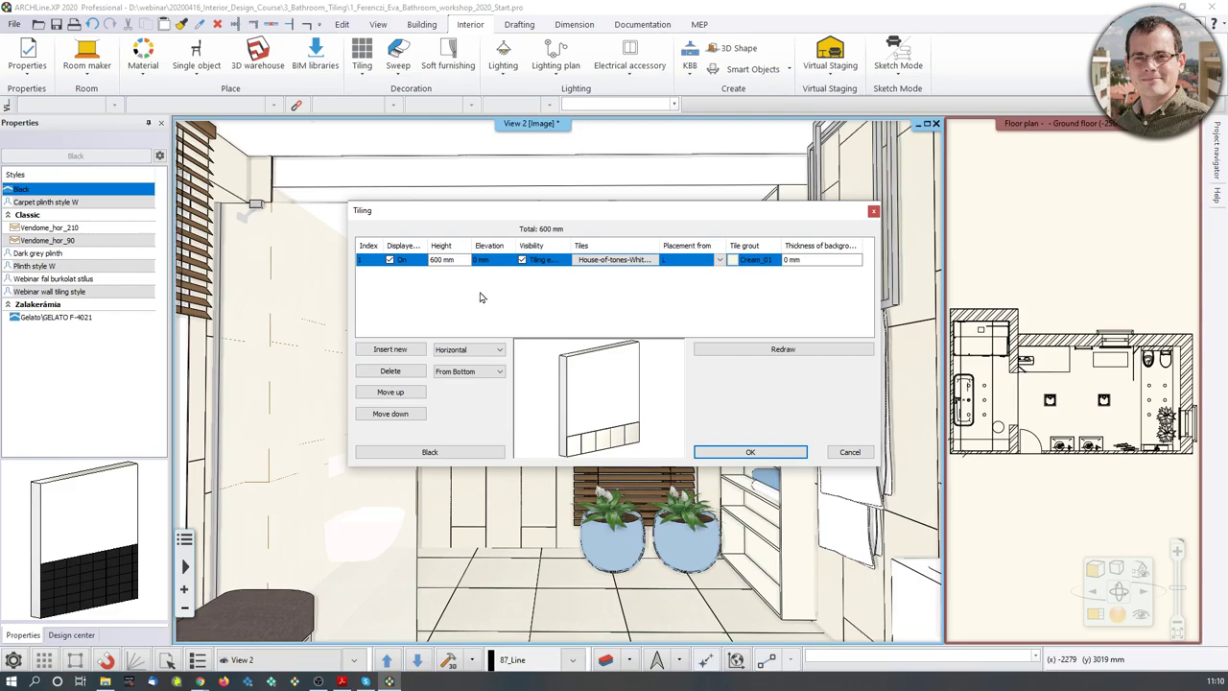
Add a second tile row above the 600 mm row and set its height to 330 mm
click(382, 350)
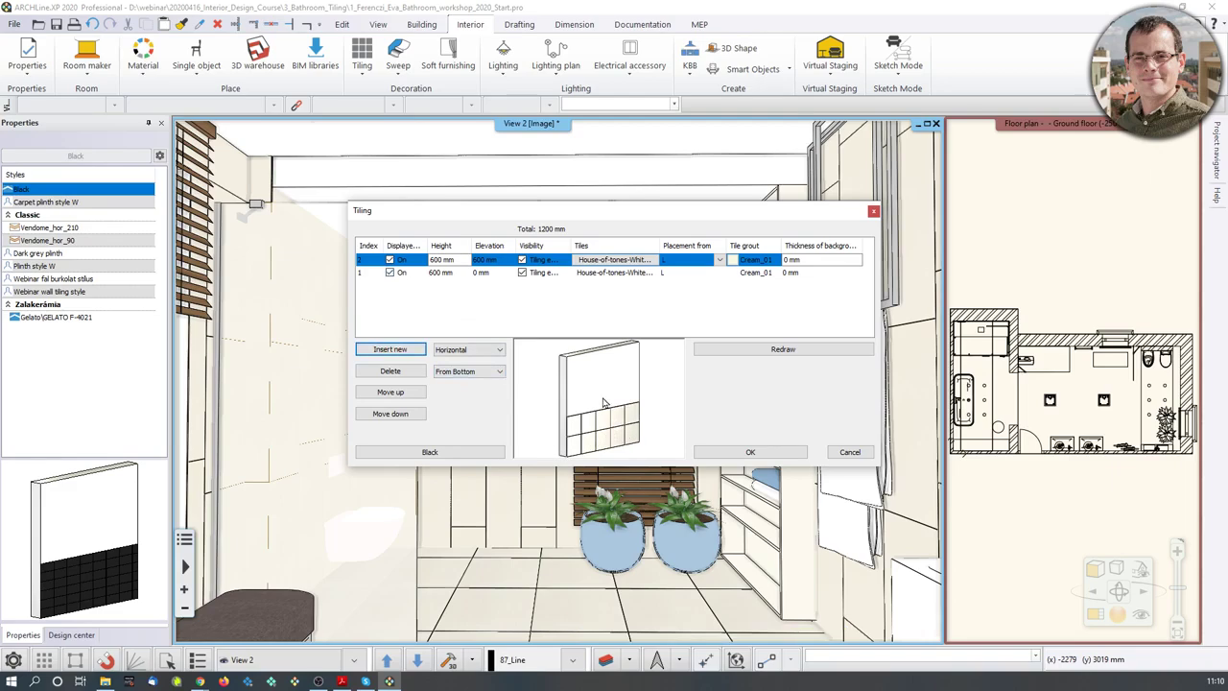
click(439, 262)
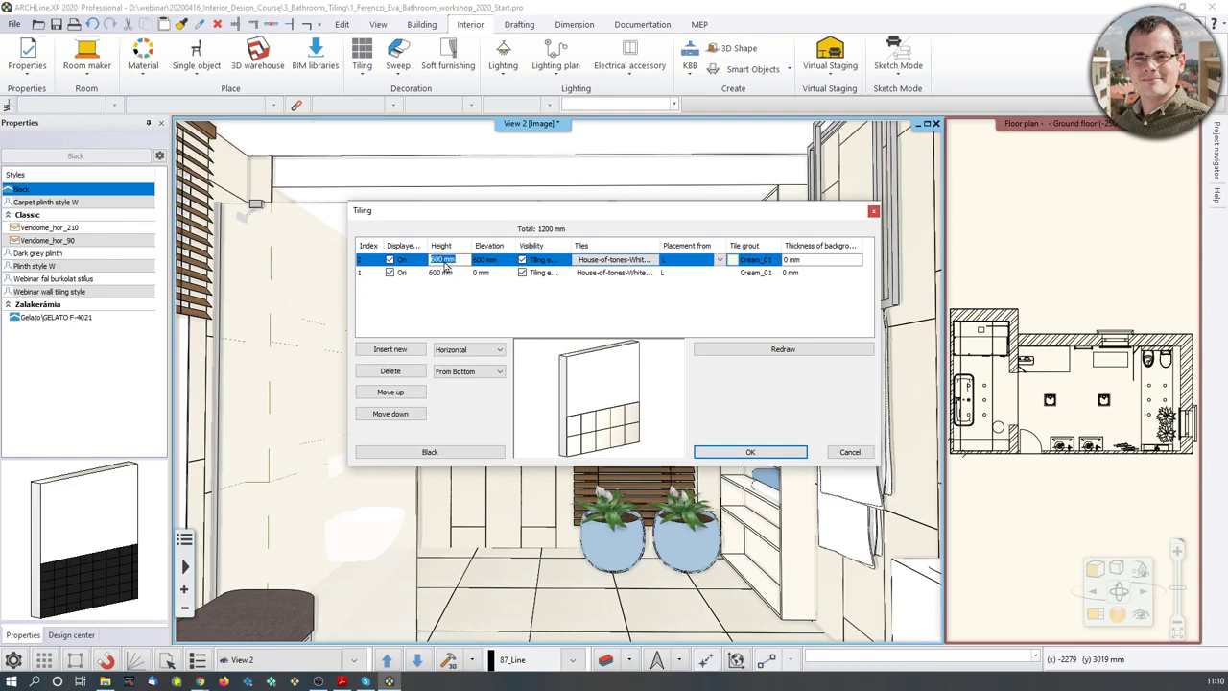
click(483, 263)
click(437, 261)
text(330)
Change the 330 mm row's tile material to House-of-Tones-White A 898x328, found by searching all materials for house-of-tones
double_click(601, 273)
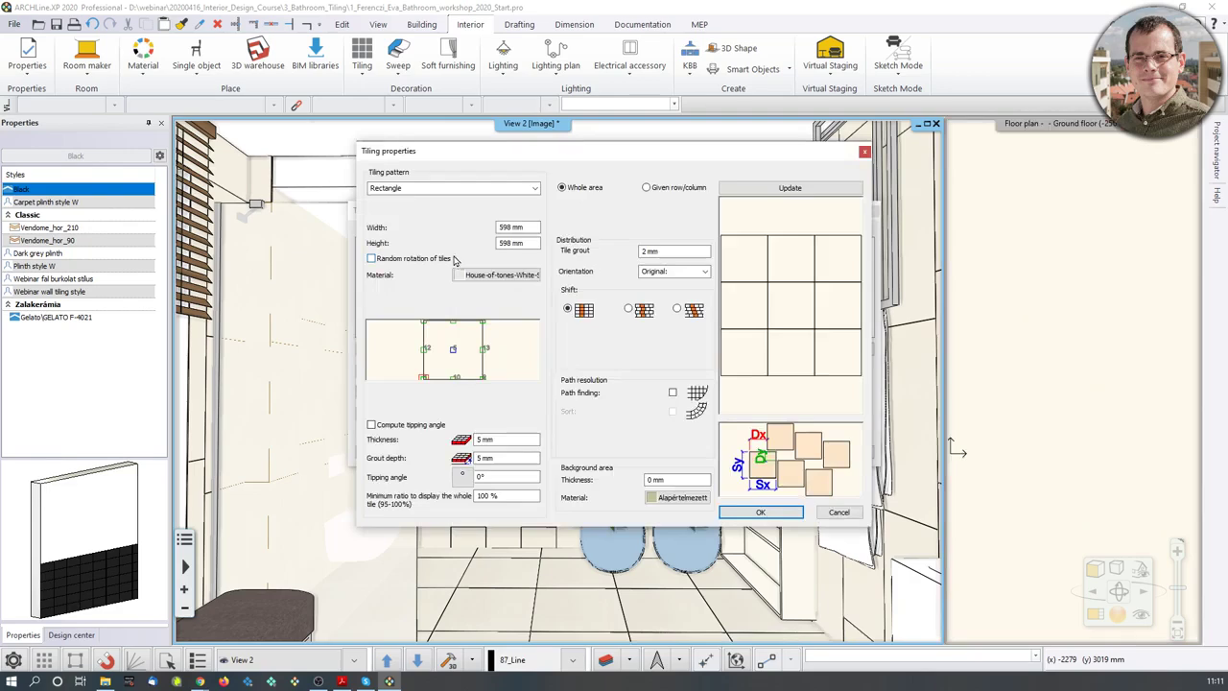
click(498, 275)
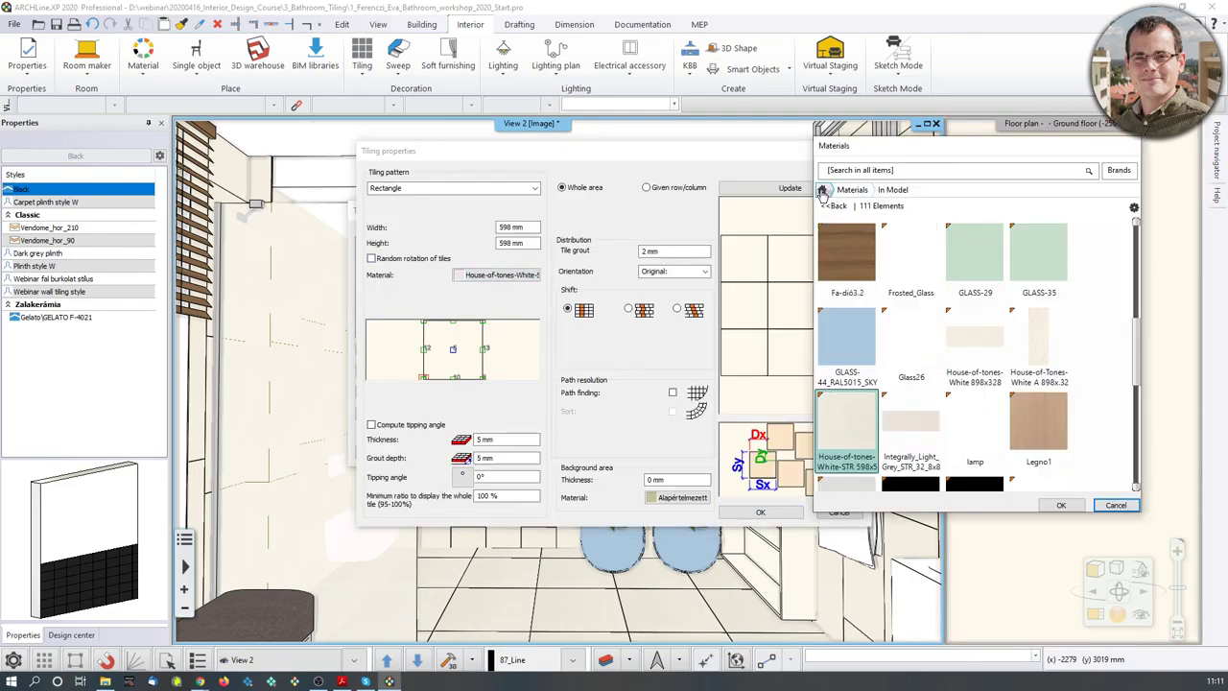
click(821, 190)
click(866, 174)
text(house-of-tile)
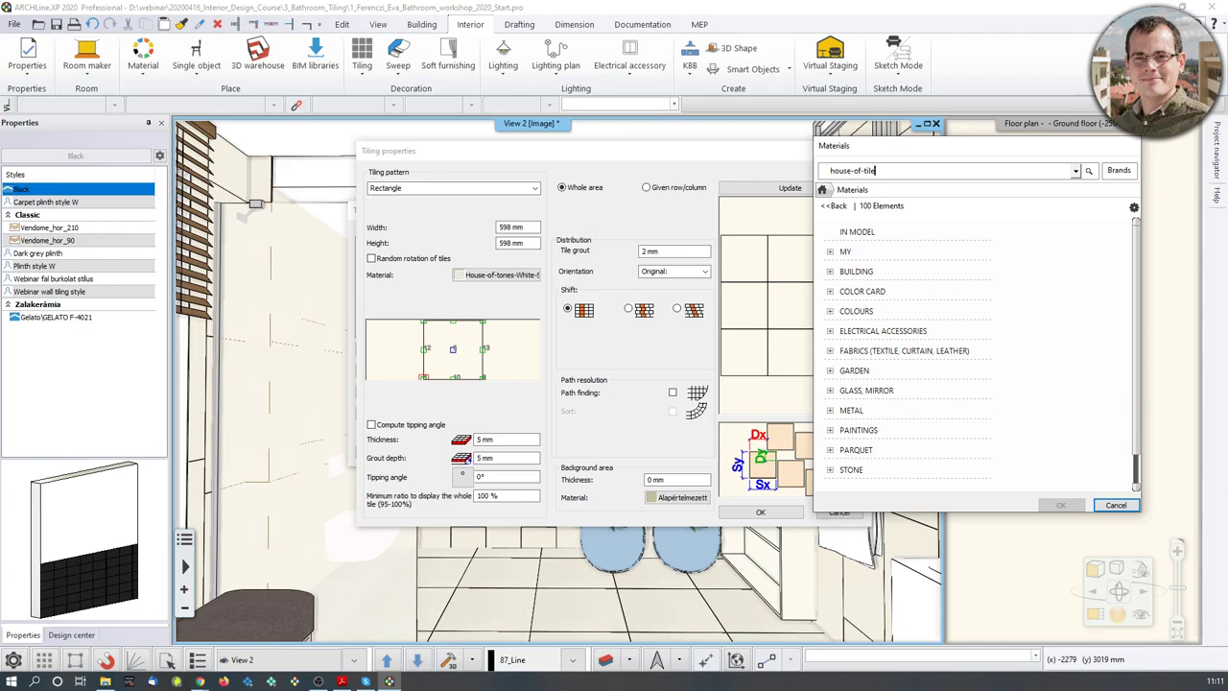
key(Return)
click(869, 172)
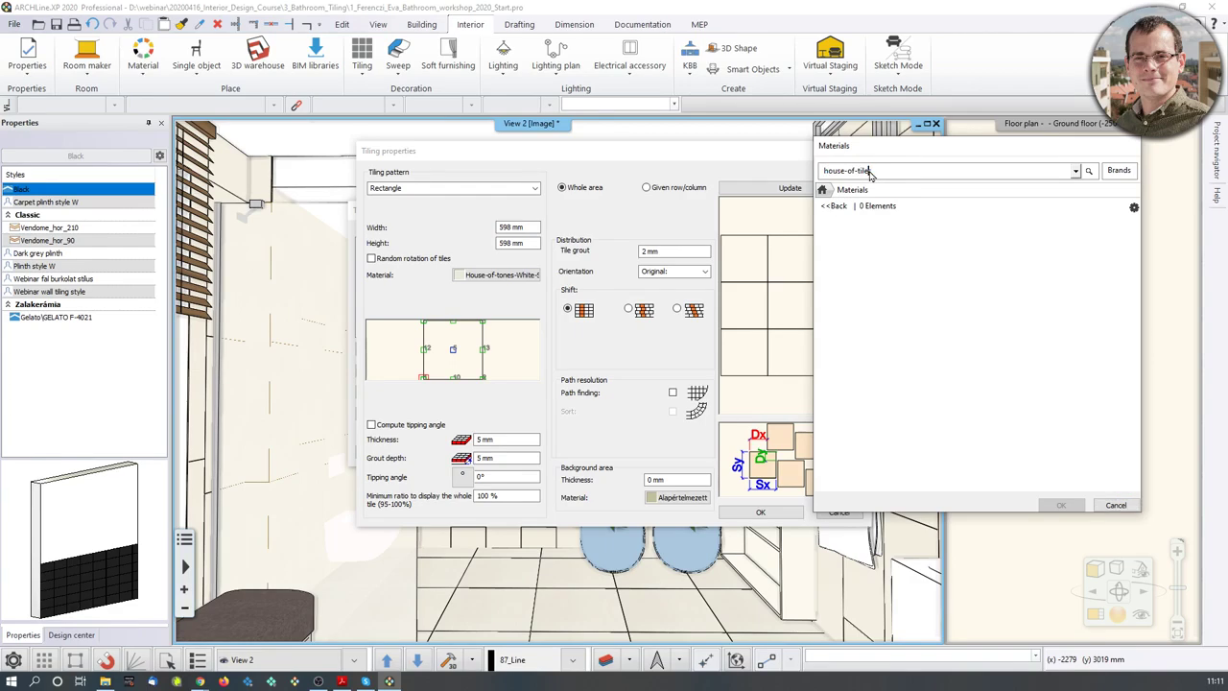
text(s)
key(Return)
click(892, 173)
text(es)
key(Return)
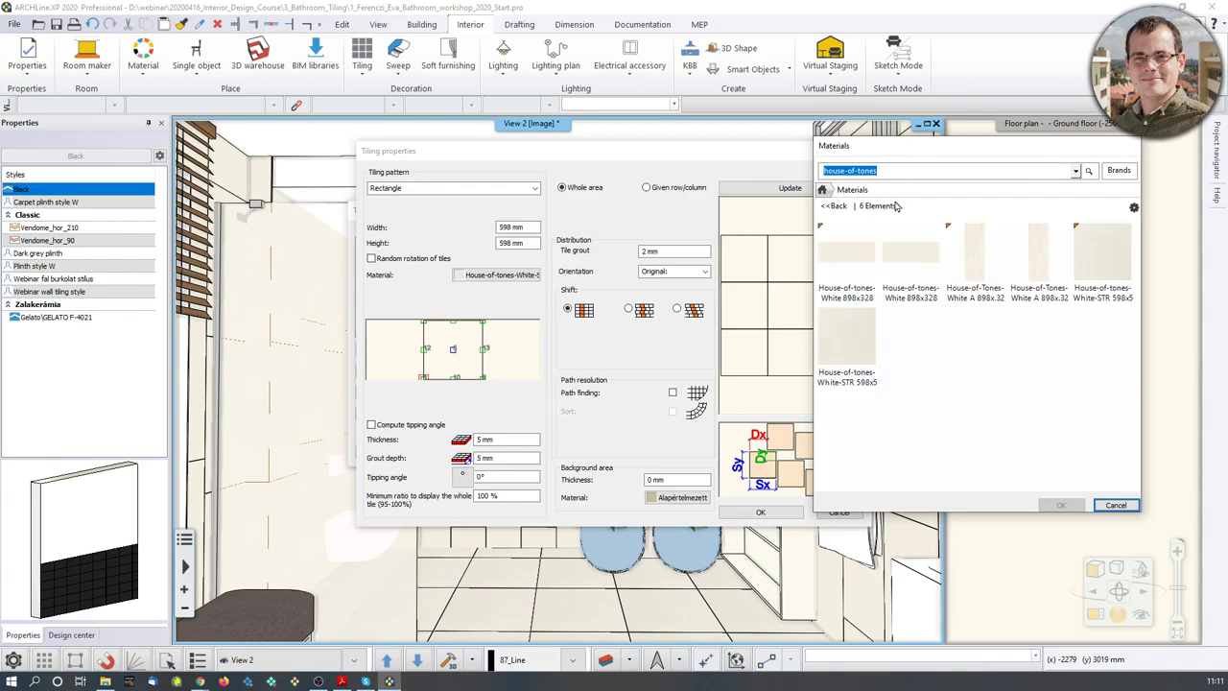
mouse_move(988, 265)
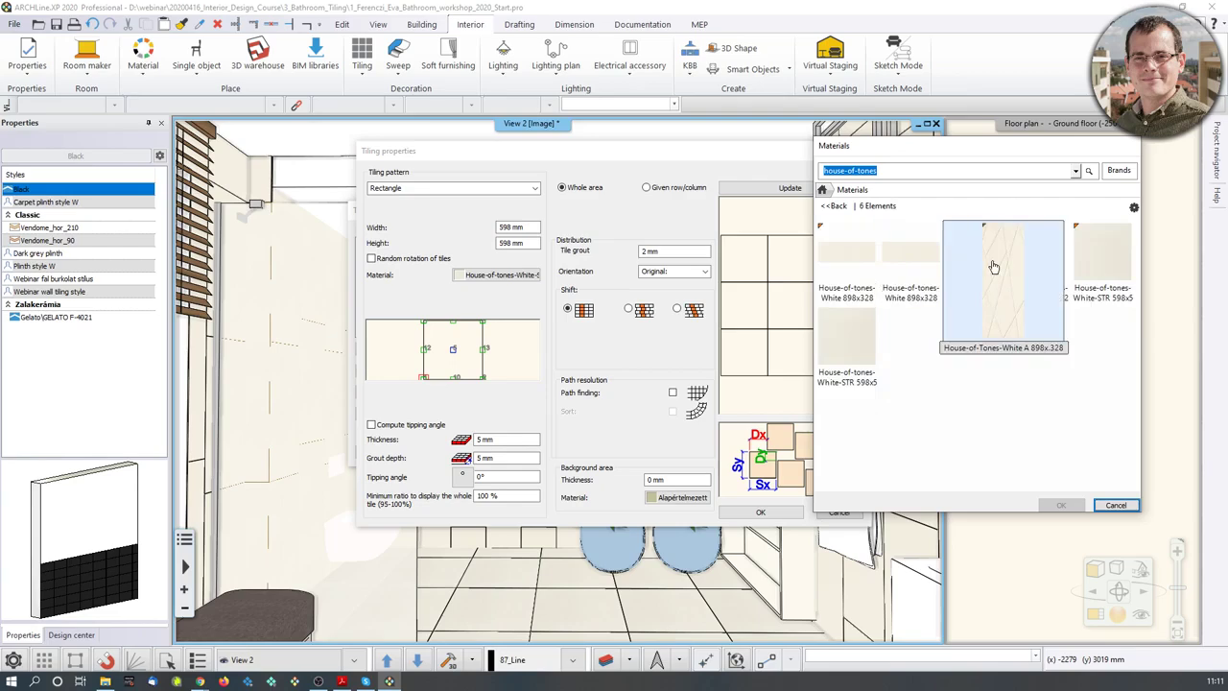
click(992, 261)
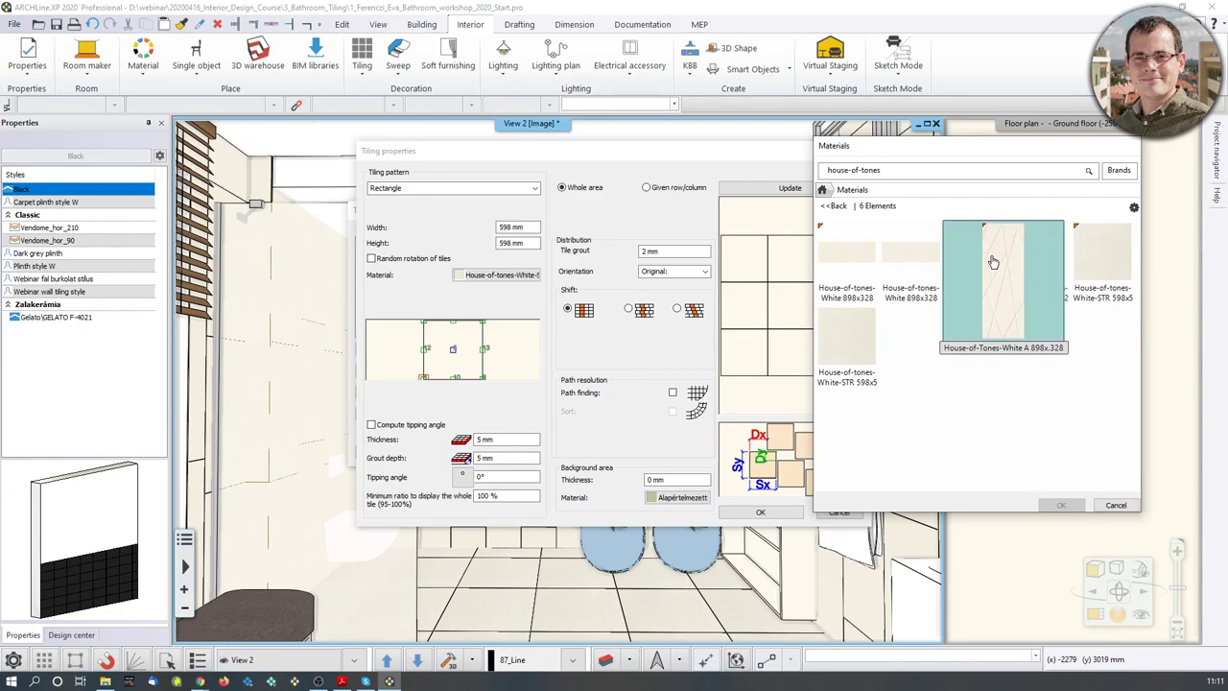
click(1061, 505)
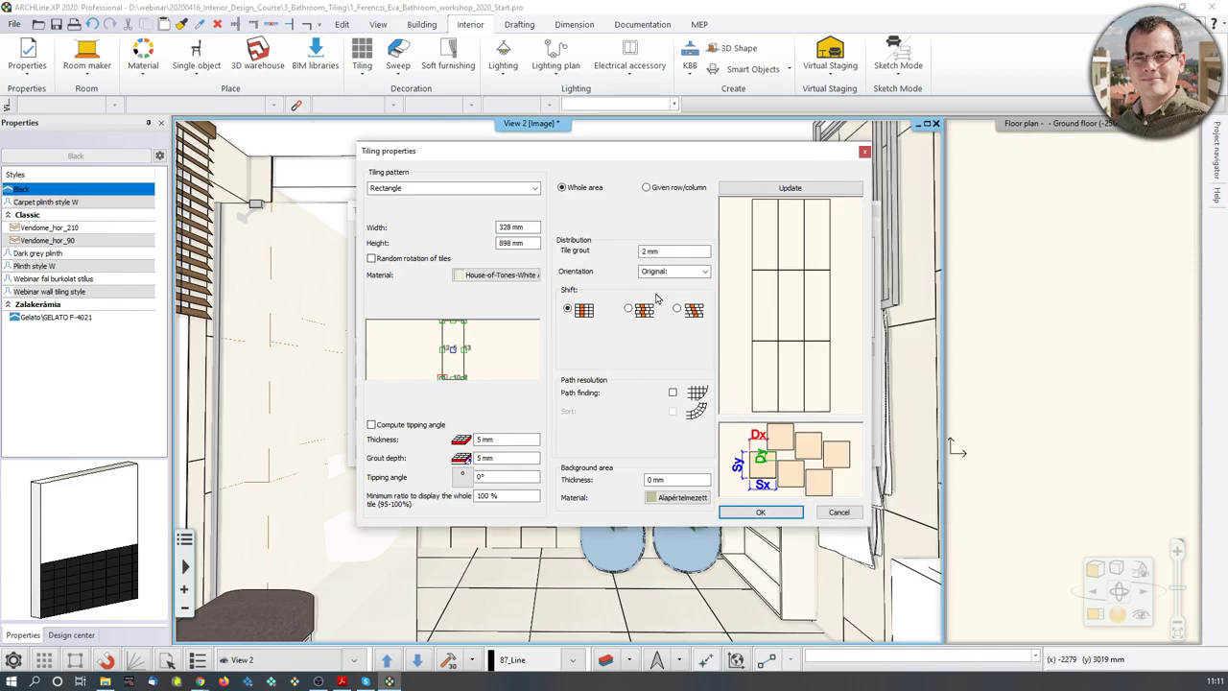
Set the 330 mm row's tile orientation to Rotate left and check both rows in the wall preview
click(701, 273)
click(687, 291)
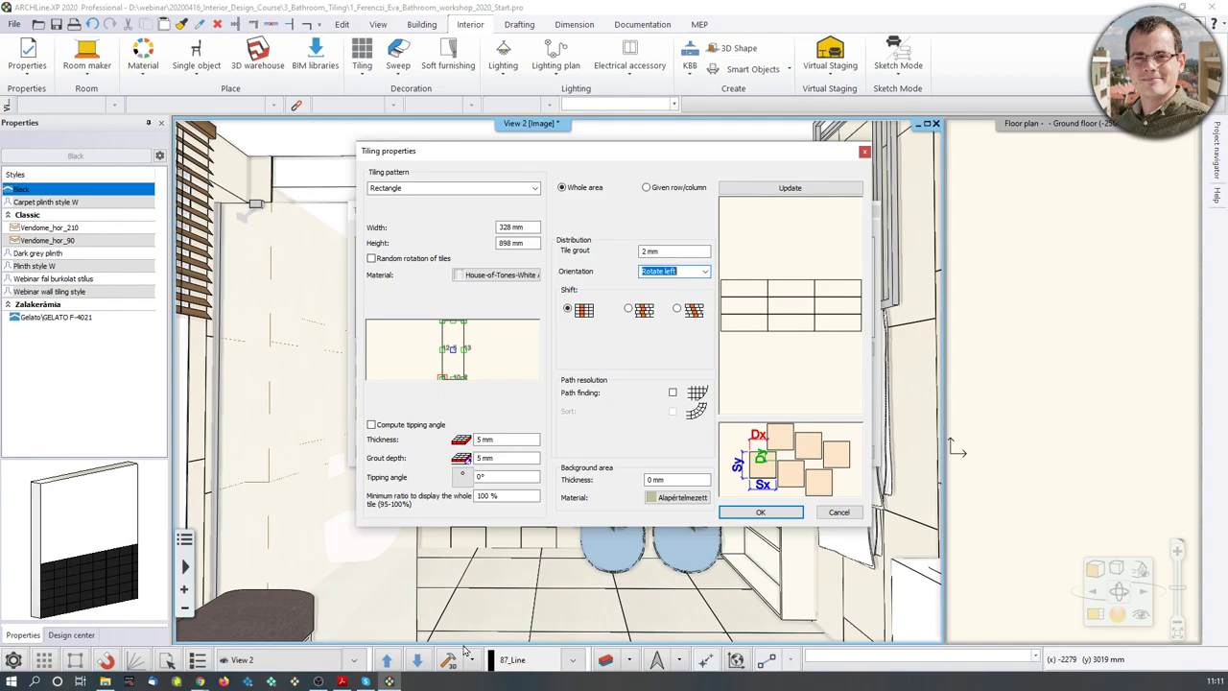
click(796, 518)
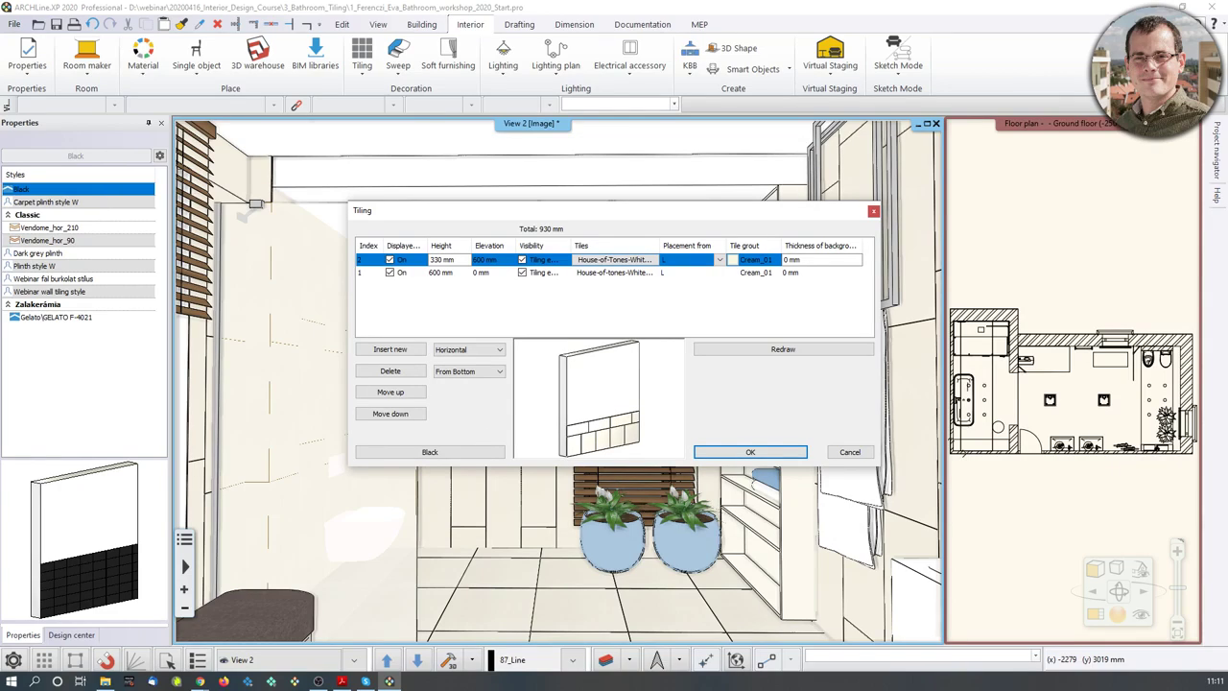
scroll(542, 420, up, 5)
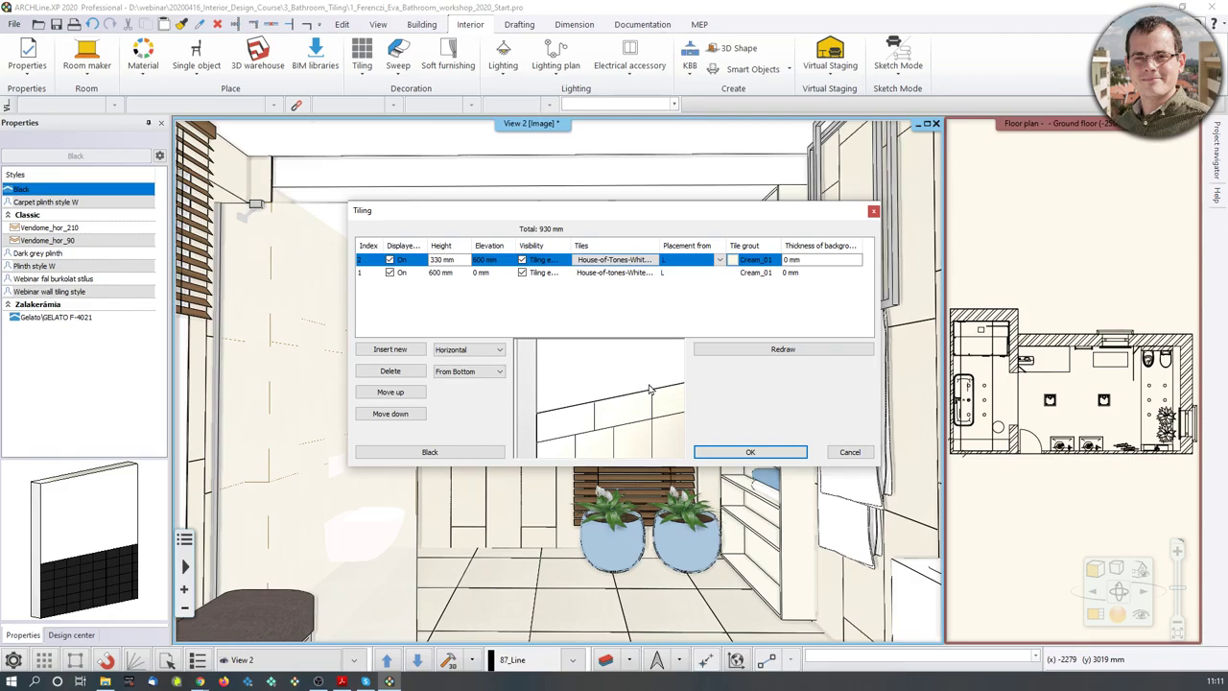
scroll(650, 389, down, 3)
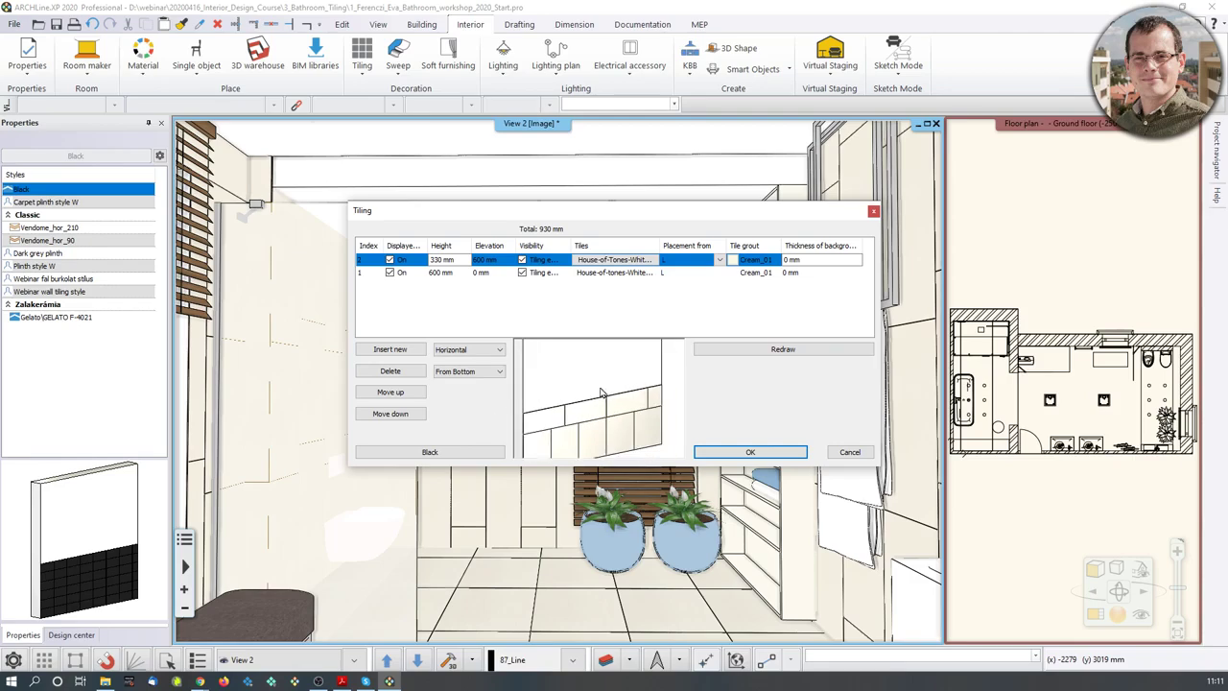
Add a third tile row above the 330 mm row and set its height to 23 mm
click(402, 351)
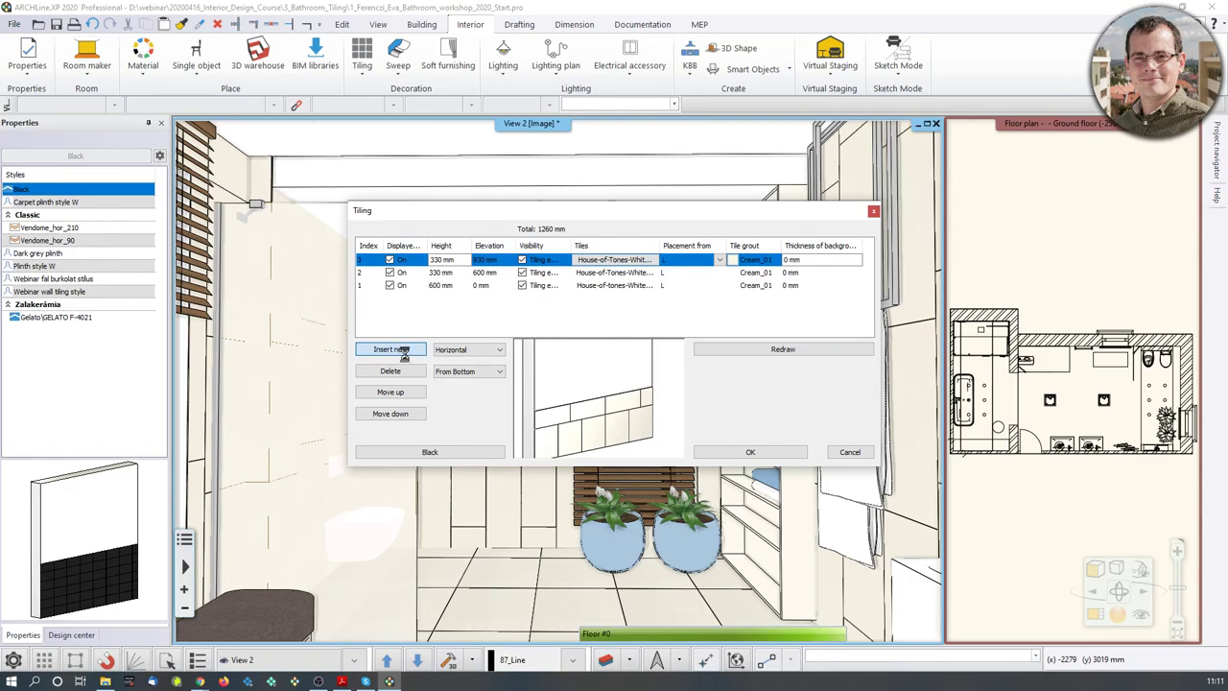
click(439, 261)
text(23)
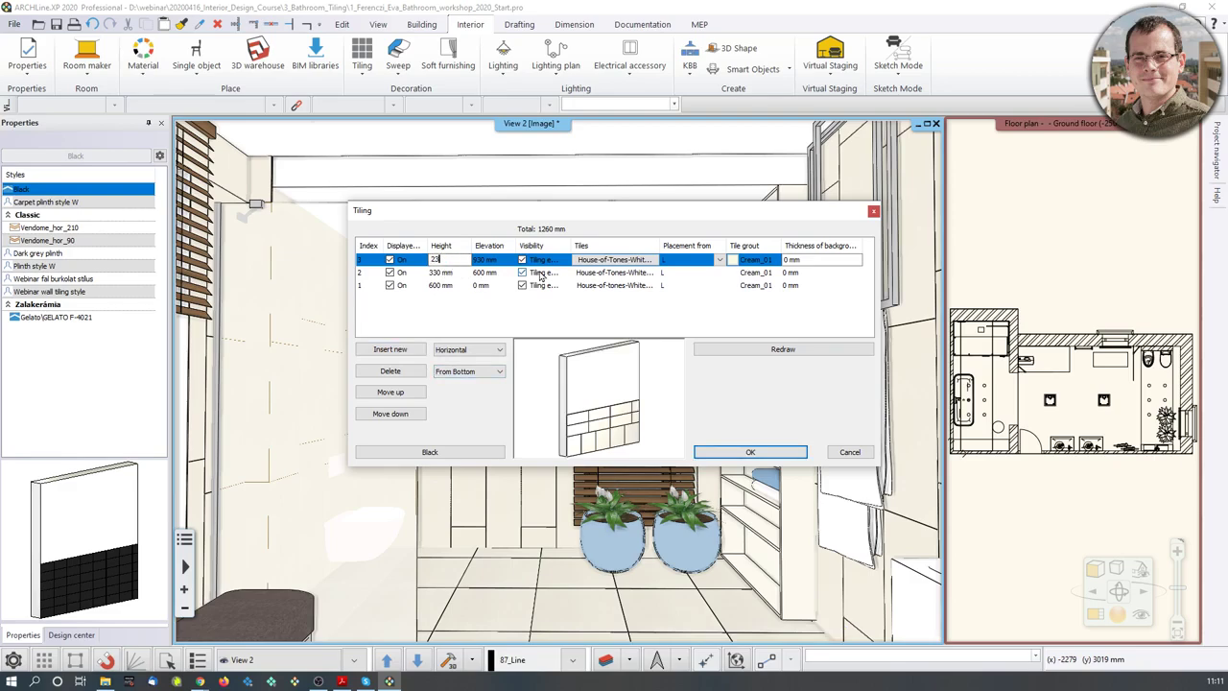
click(549, 322)
drag(619, 386, 515, 427)
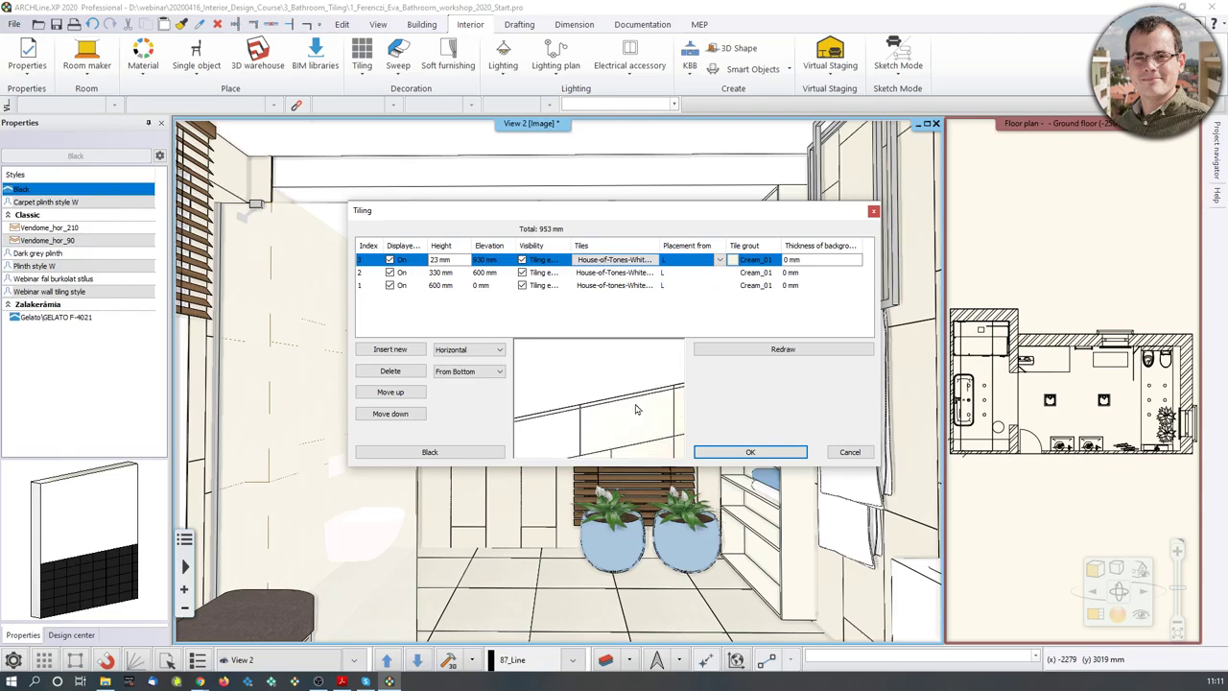
scroll(609, 415, down, 6)
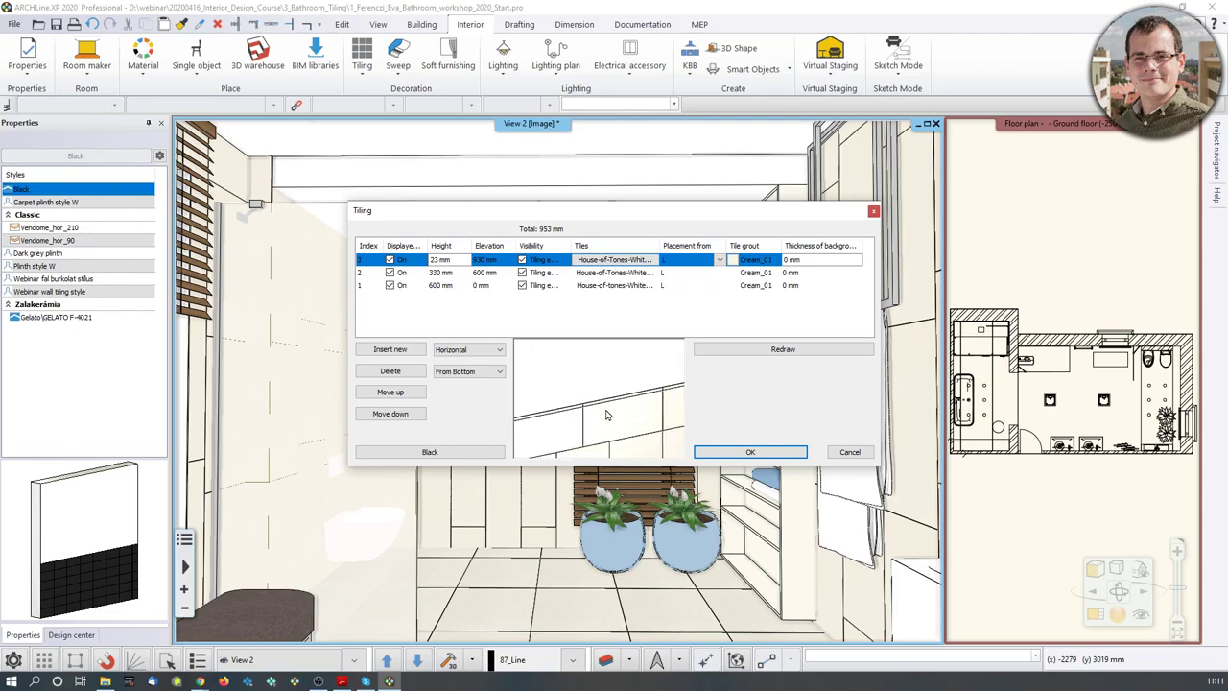
Change the 23 mm row's tile material to steel-gold-pol-898x23_0, found by searching all materials for steel-gold
double_click(618, 263)
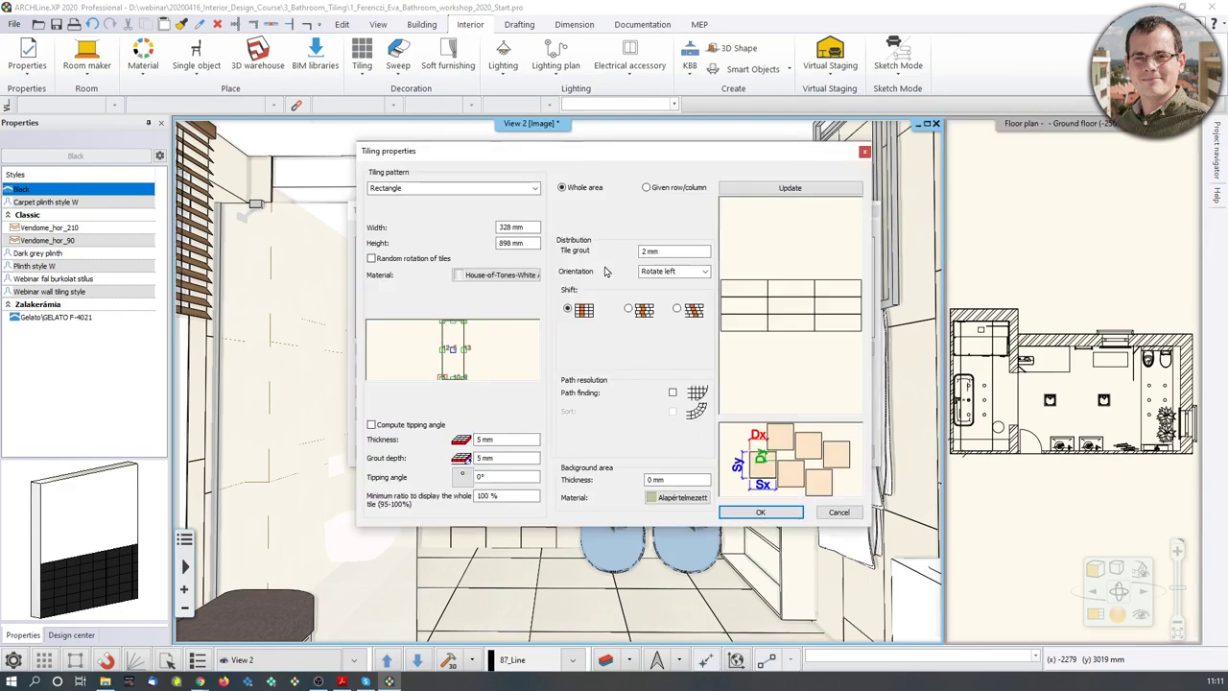
click(516, 277)
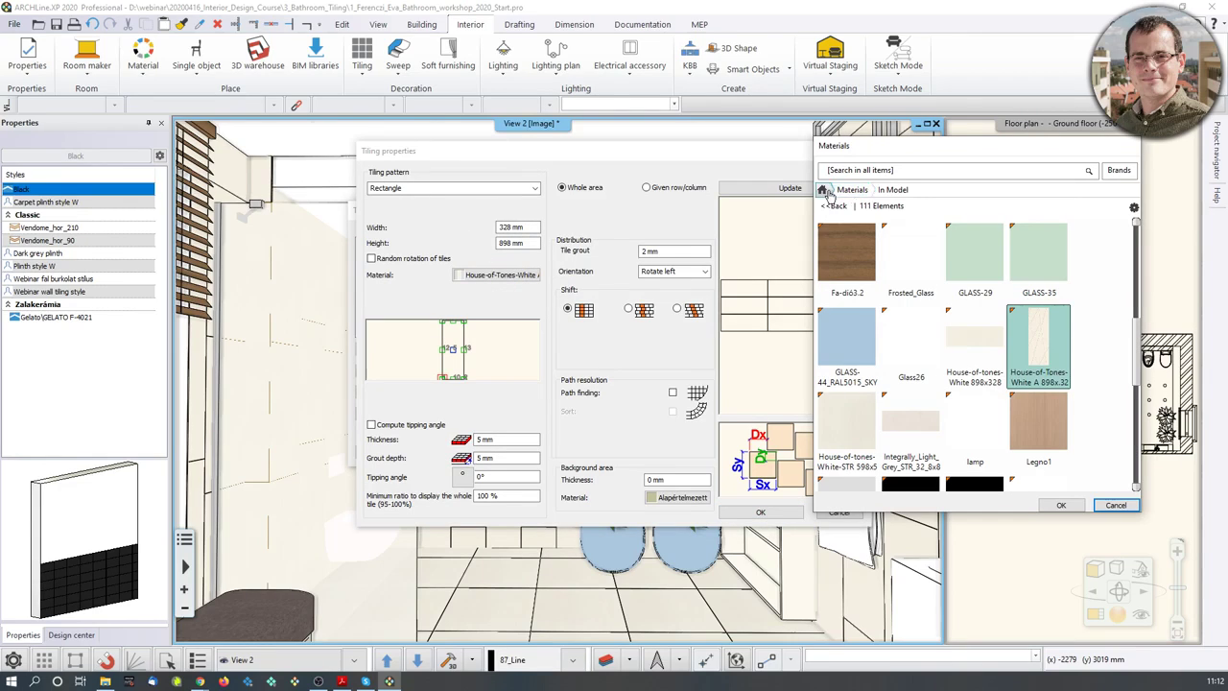
click(827, 191)
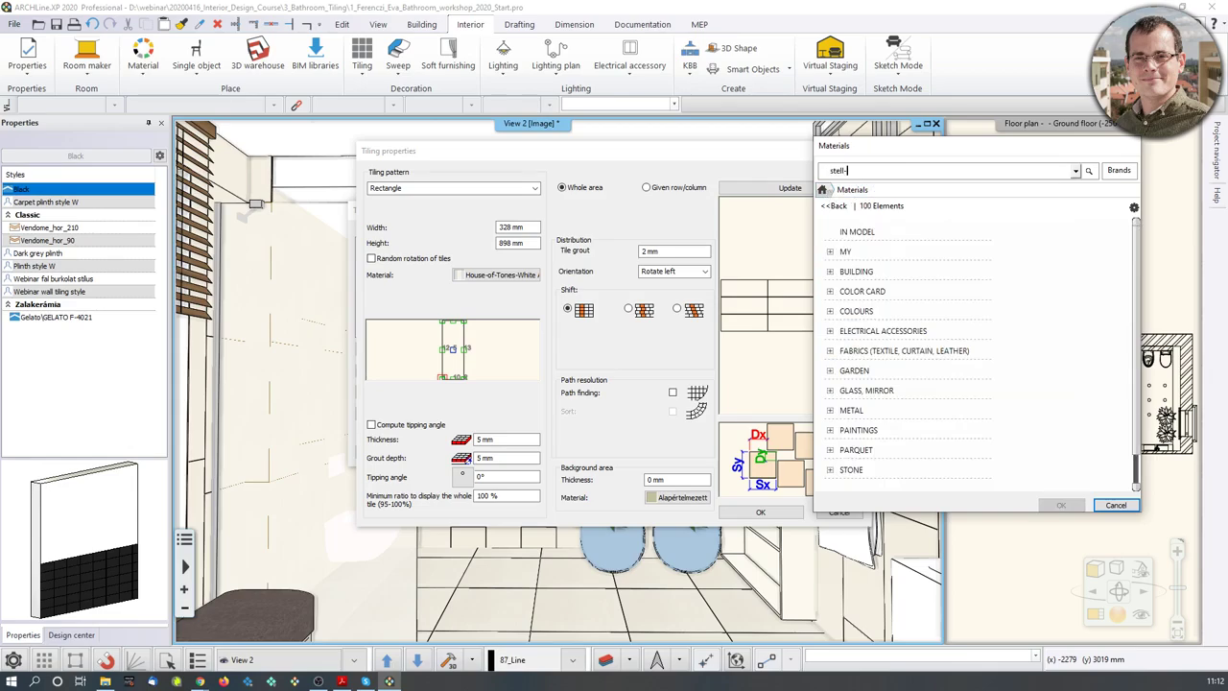
text(stell-gold)
key(Return)
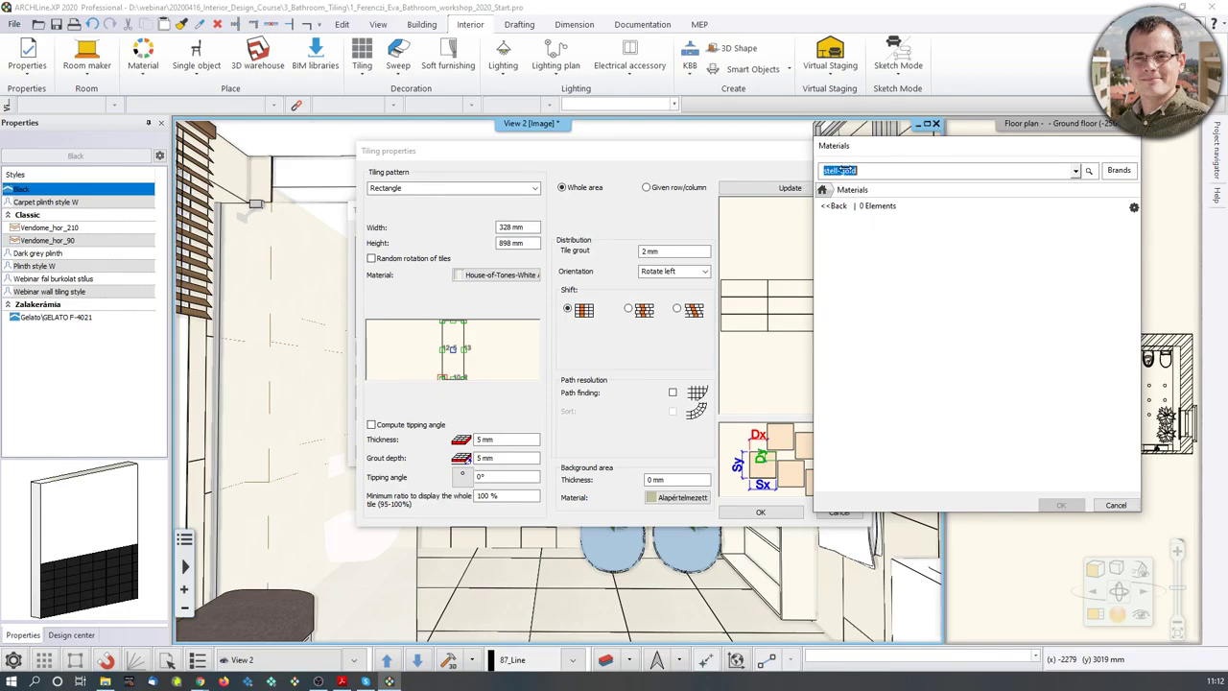
text(steel-gold)
key(Return)
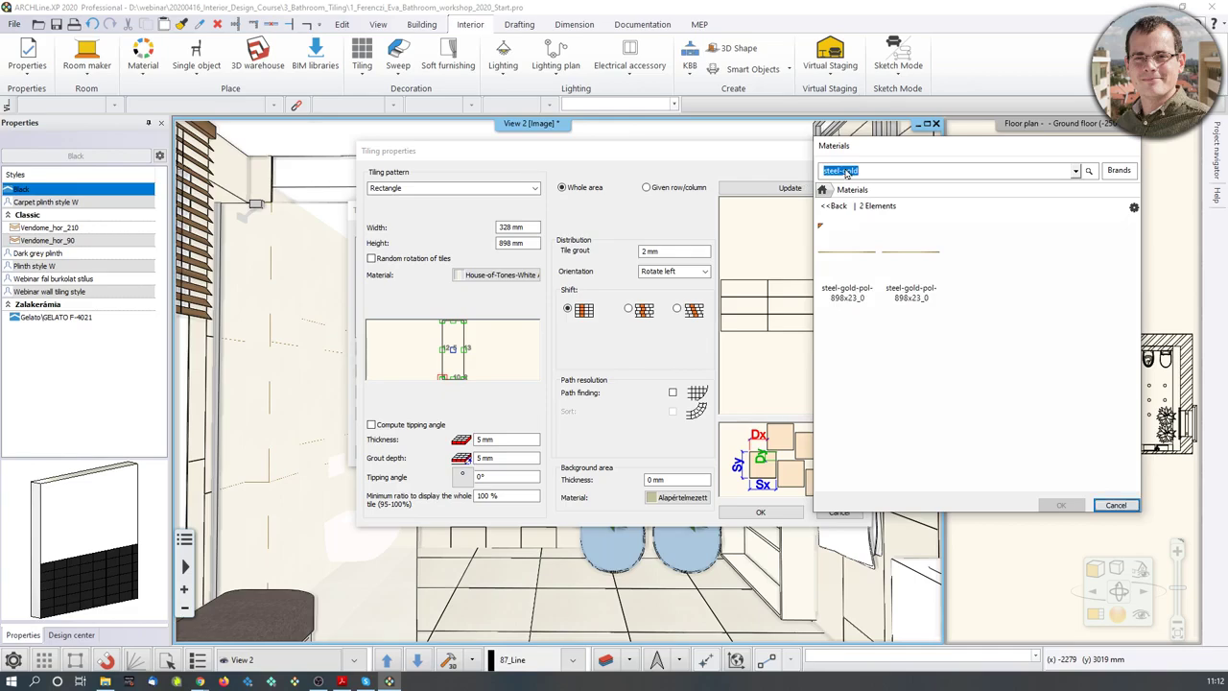
click(844, 283)
click(1061, 505)
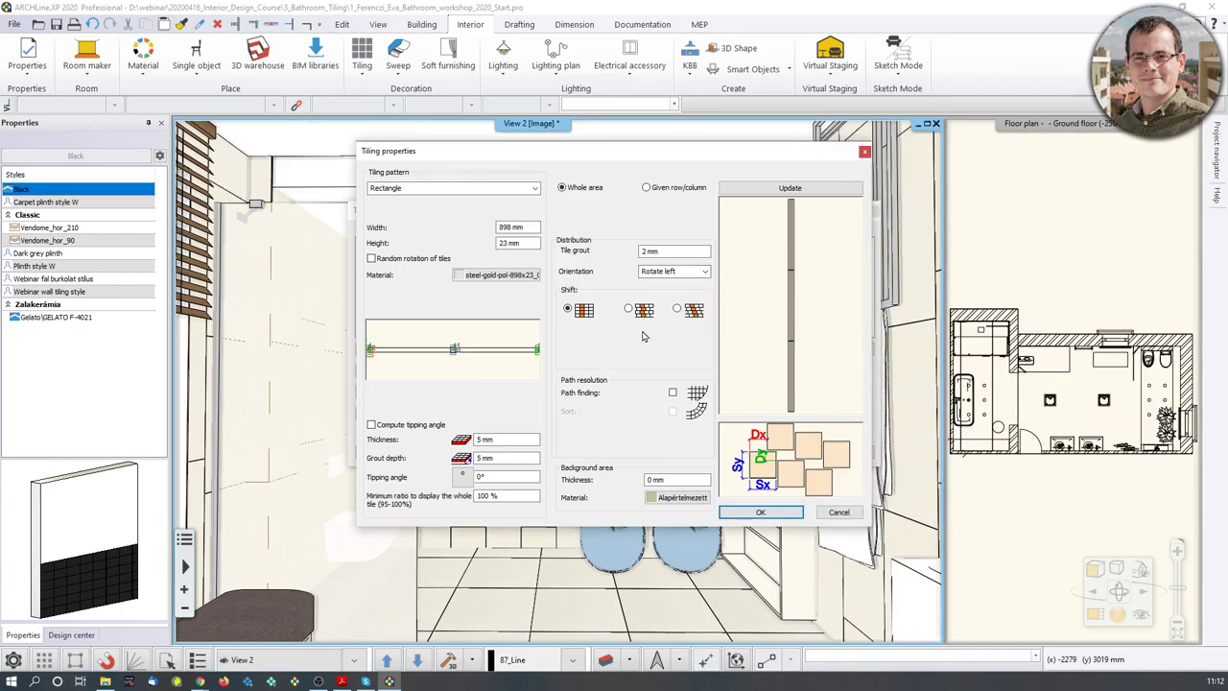
Set the steel-gold row's tile orientation to Original and check the gold strip in the wall preview
click(705, 271)
click(678, 290)
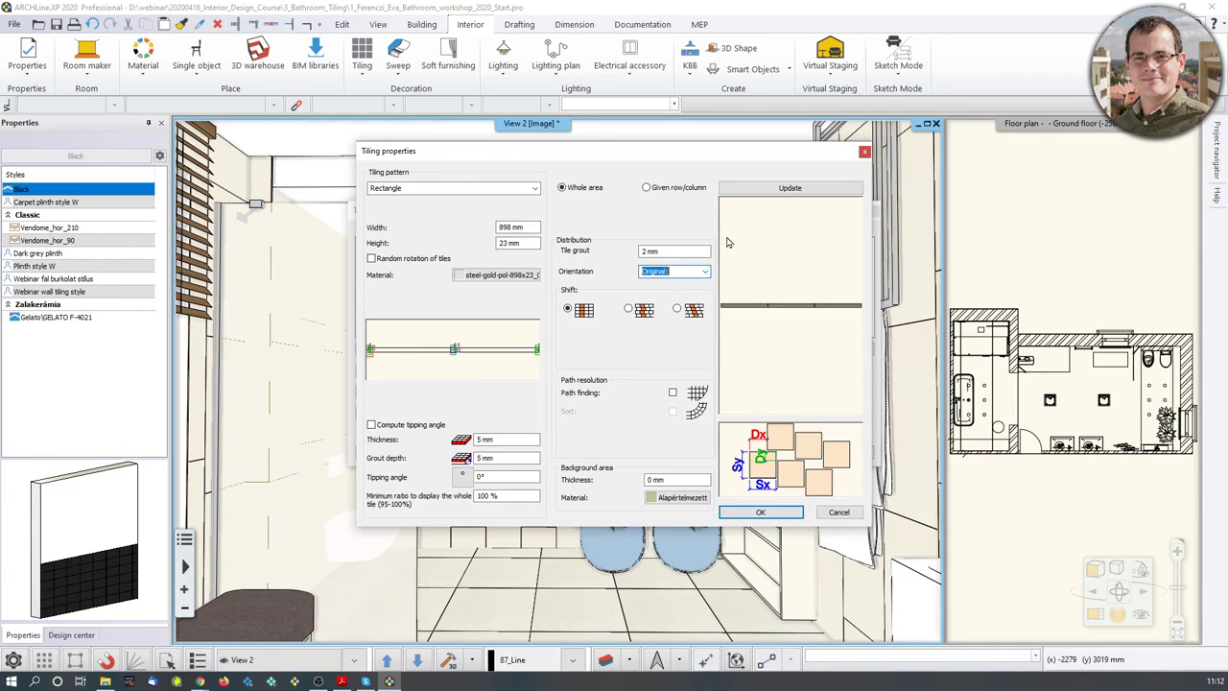
click(759, 511)
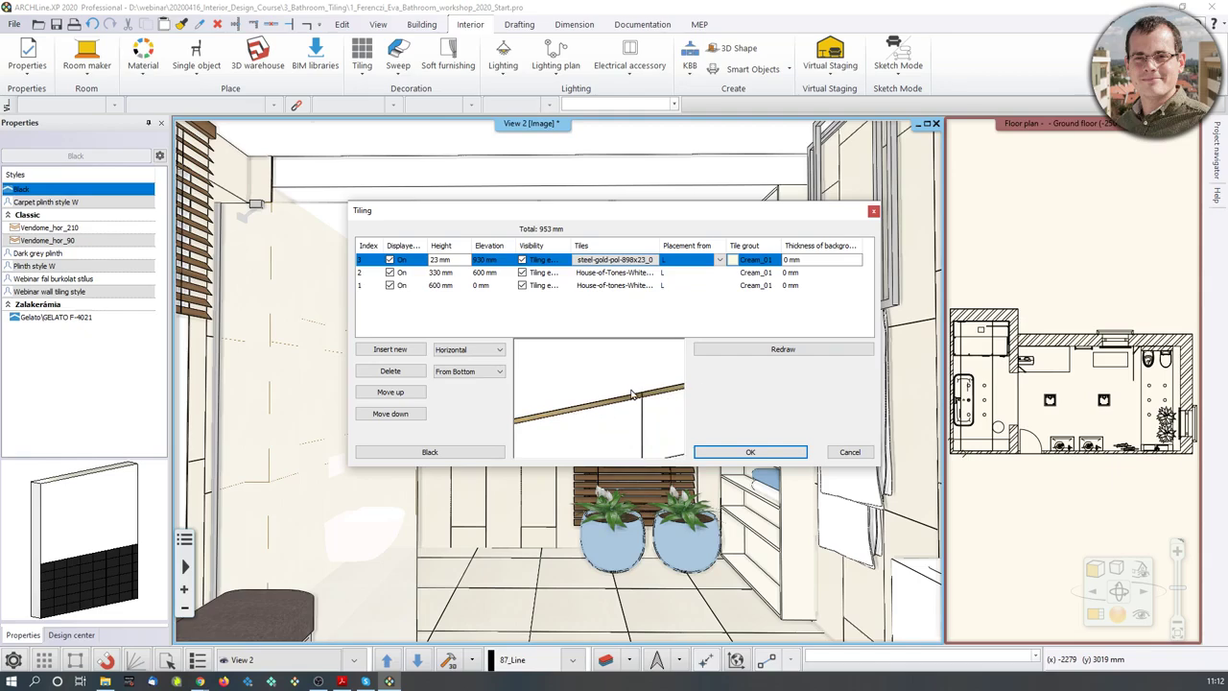
scroll(628, 390, down, 2)
scroll(629, 422, up, 3)
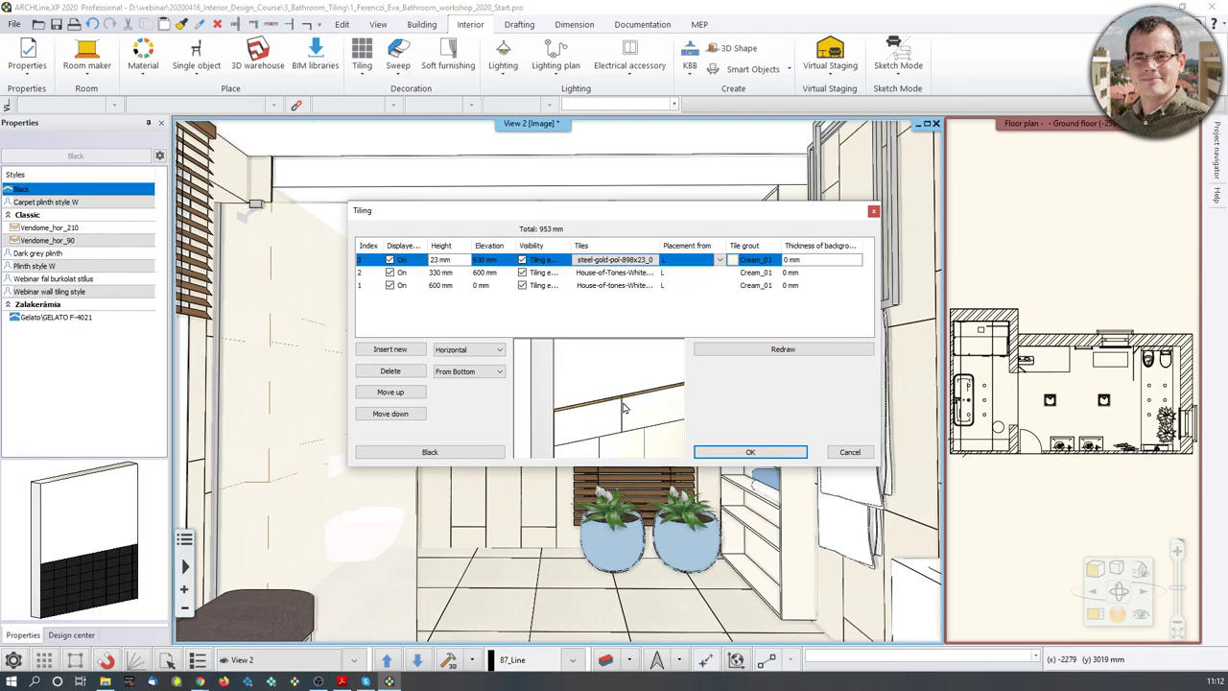
scroll(590, 407, down, 4)
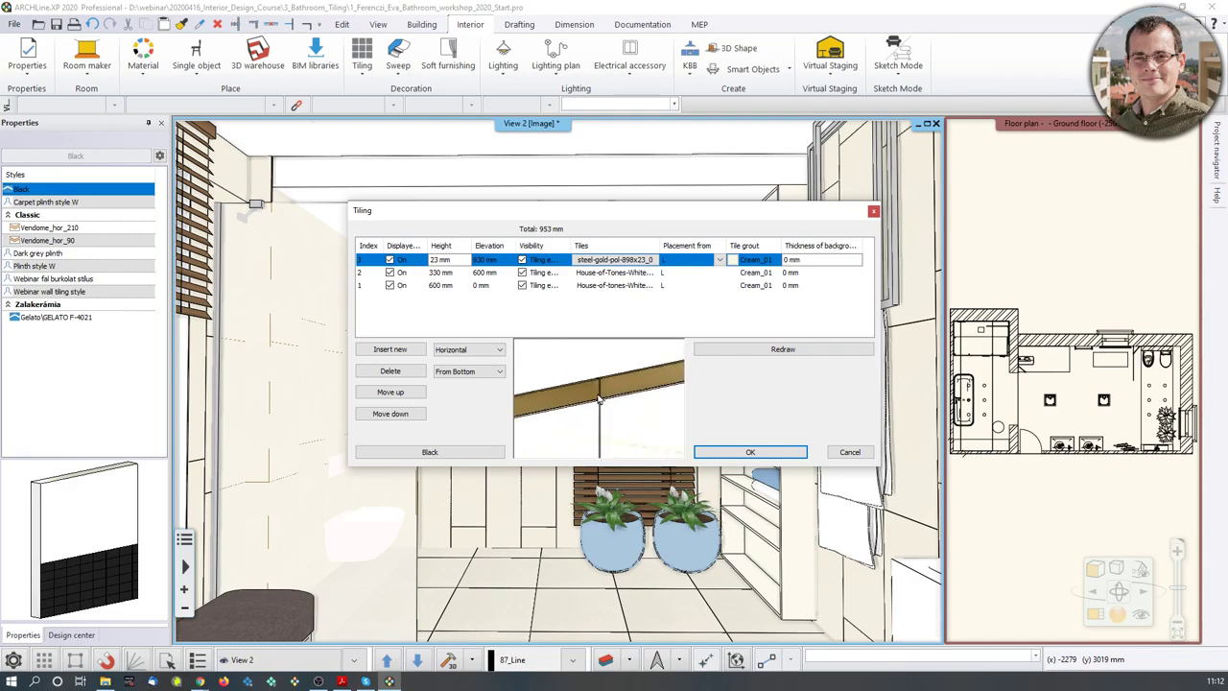
scroll(594, 398, down, 3)
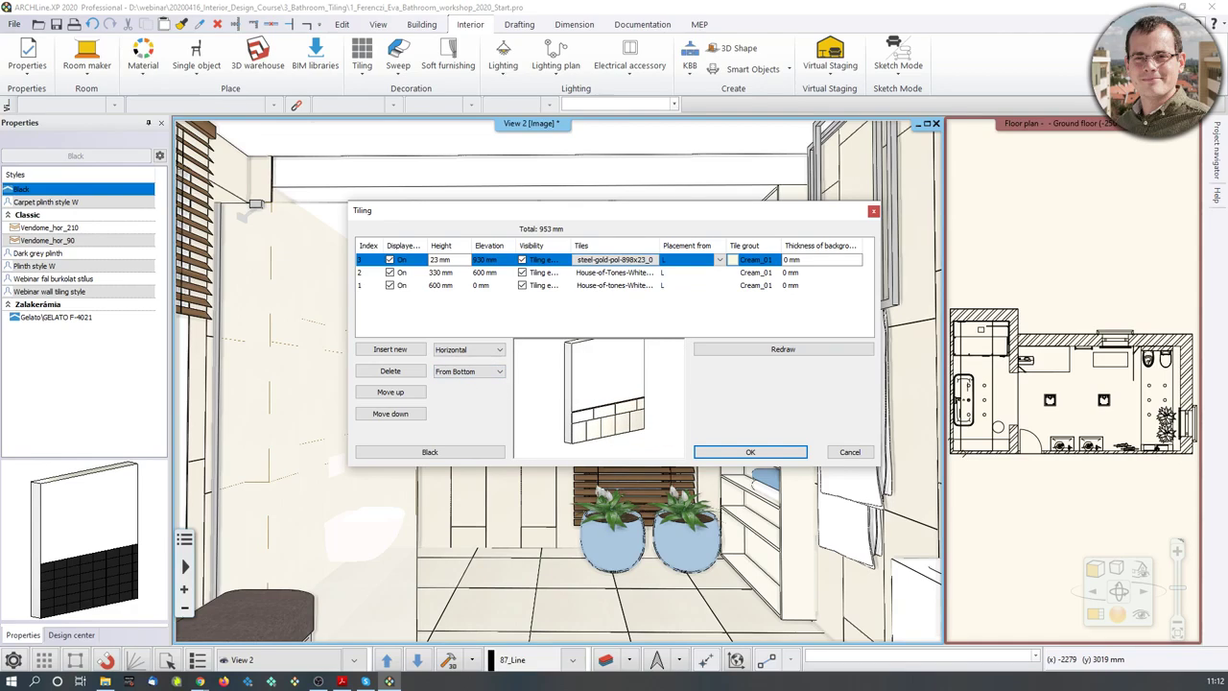
Add a fourth tile row above the steel-gold strip and set its height to 1650 mm
click(390, 349)
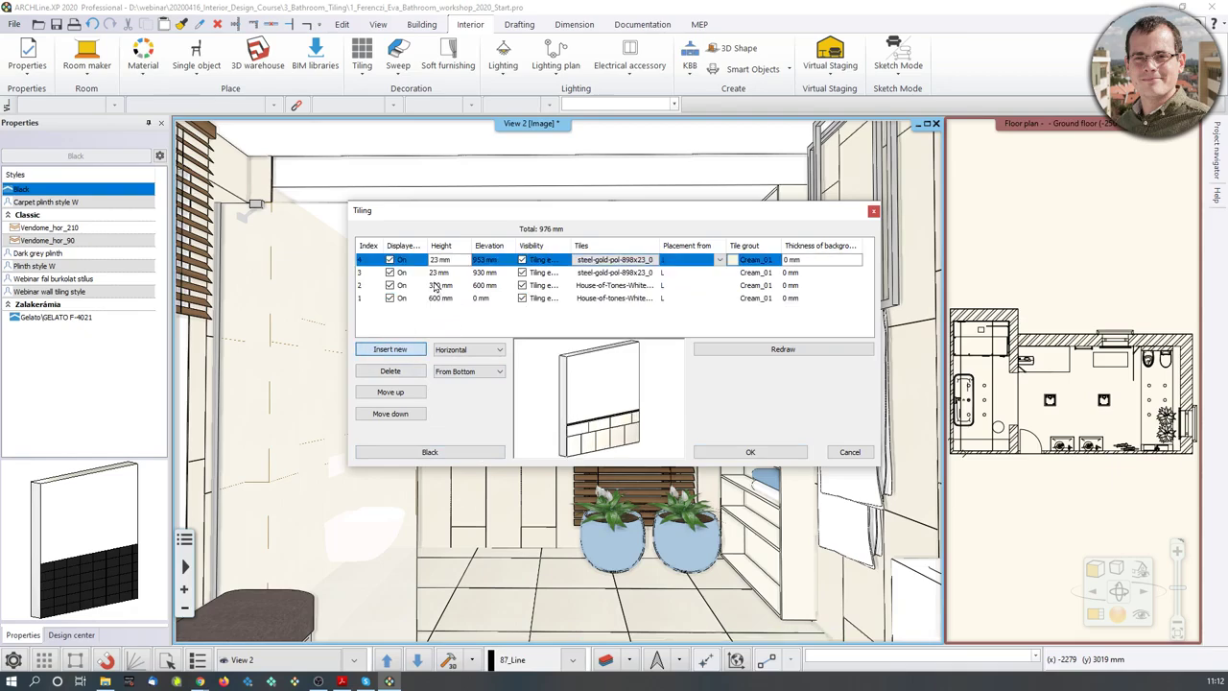
scroll(577, 413, up, 6)
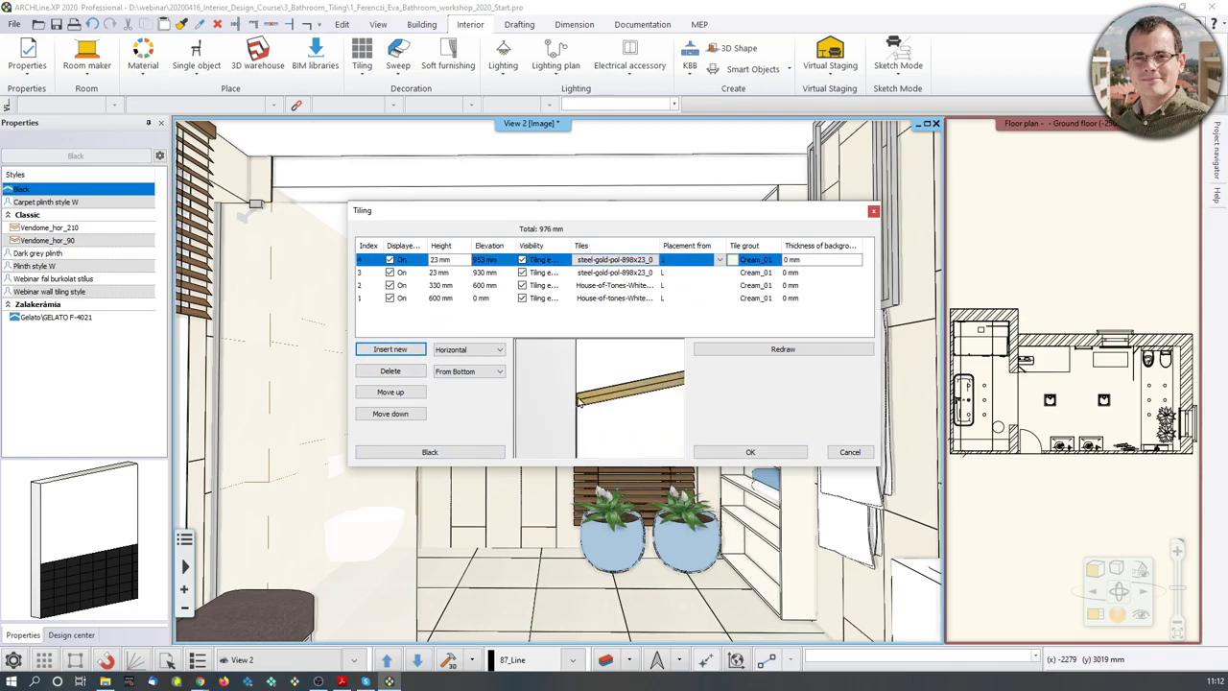
scroll(593, 389, down, 4)
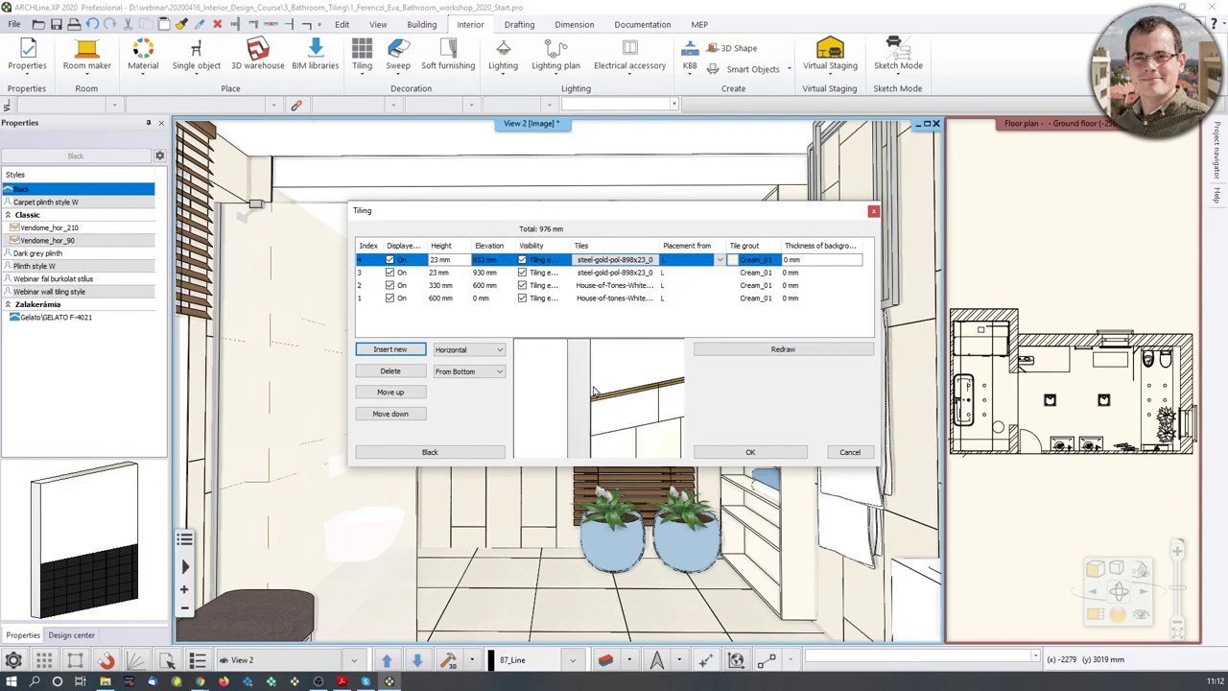
click(440, 260)
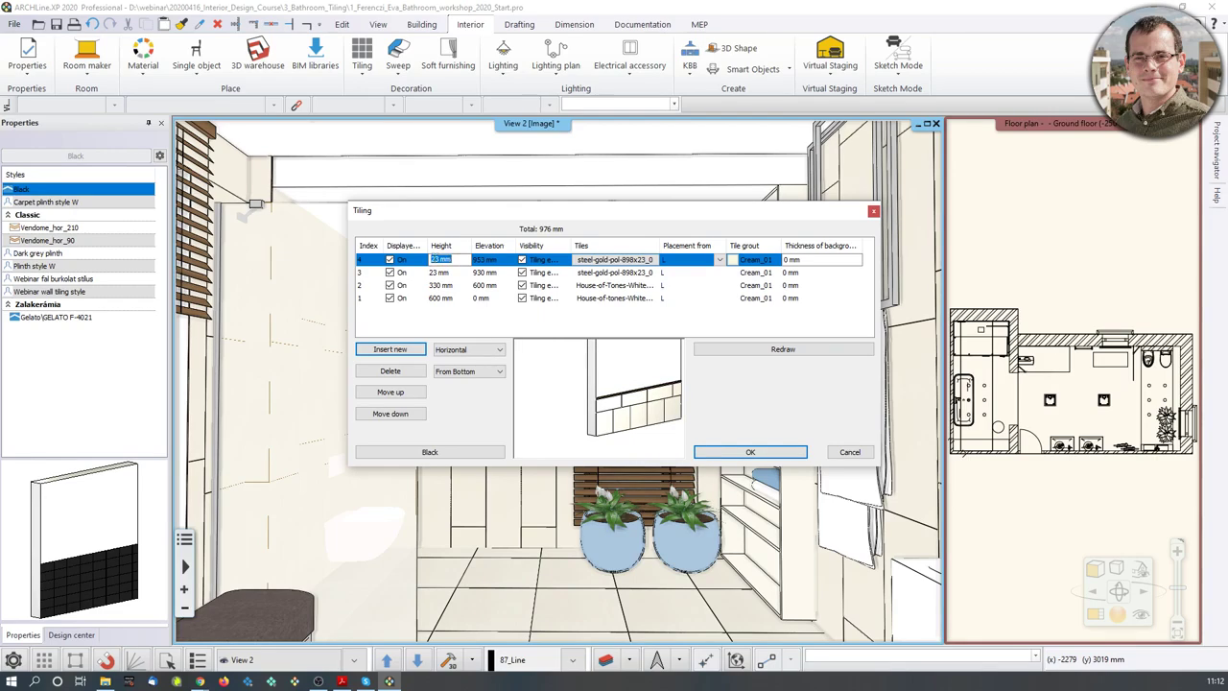
text(1650)
Change the fourth row's tile material to House-of-tones-White 898x328, found by searching all materials for house-of-tones
click(615, 261)
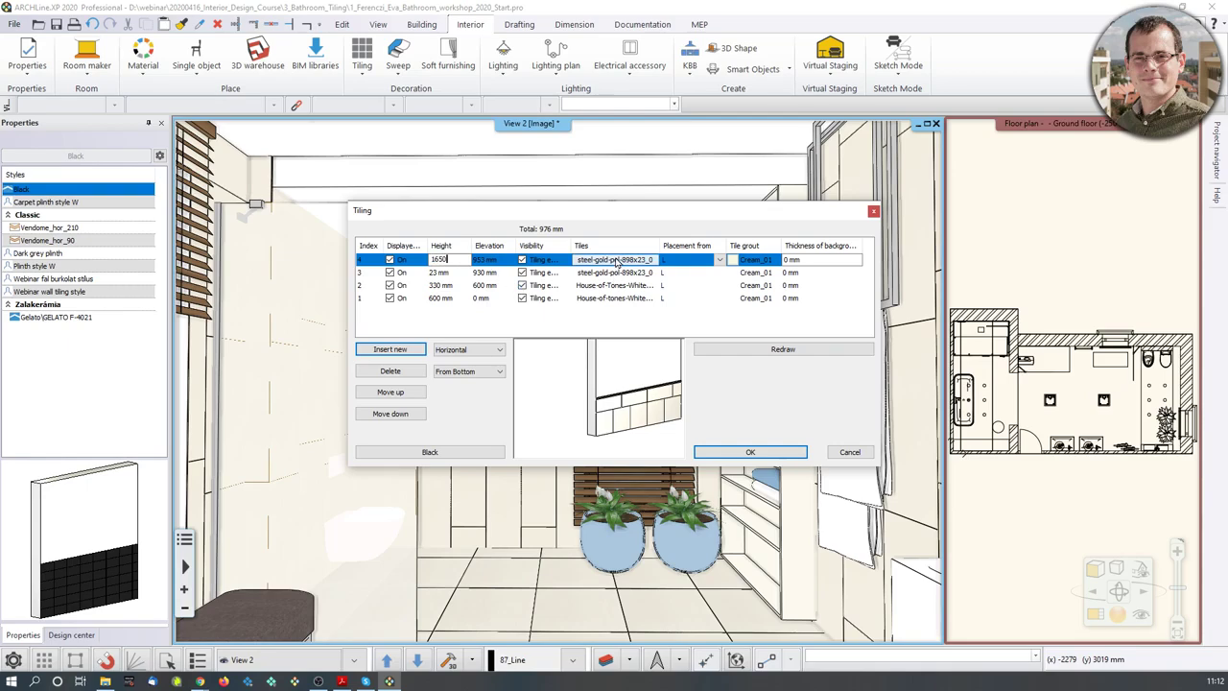
double_click(616, 260)
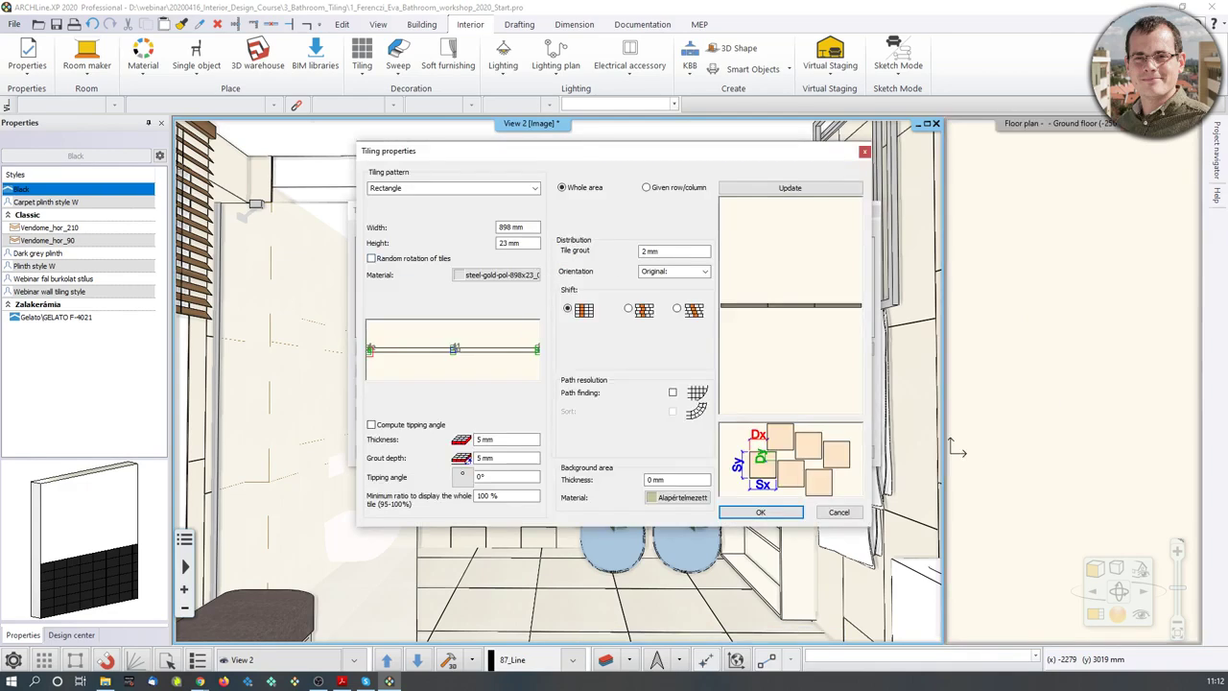
click(497, 275)
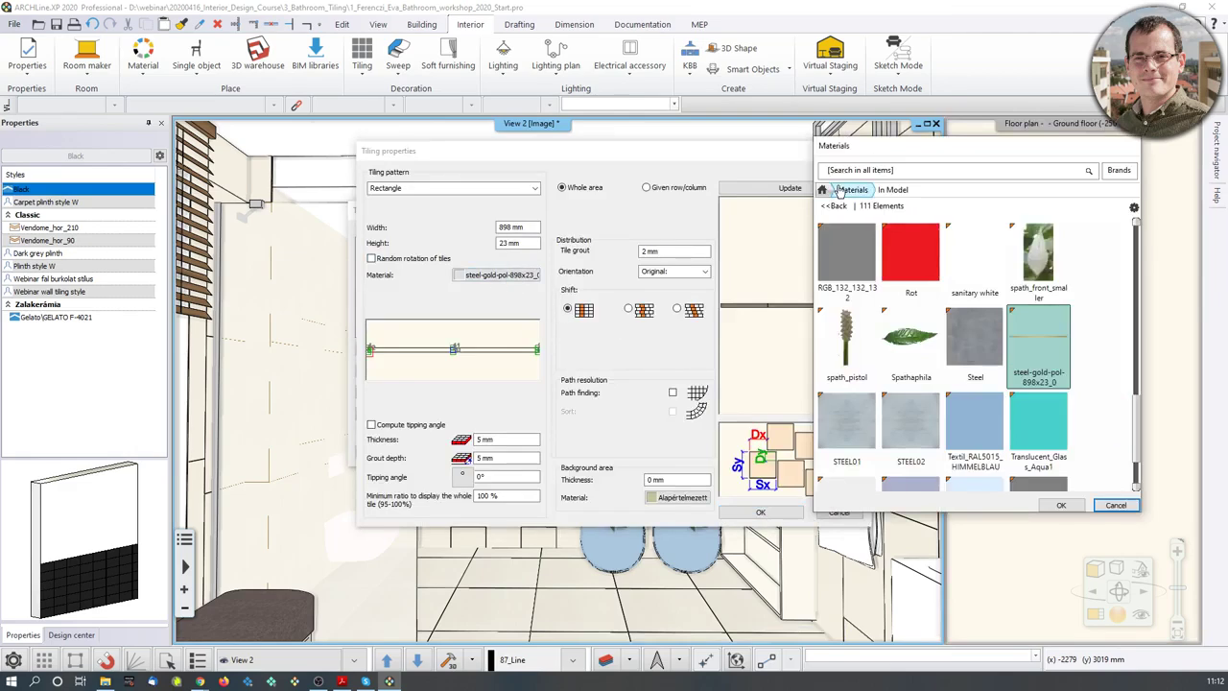
click(821, 189)
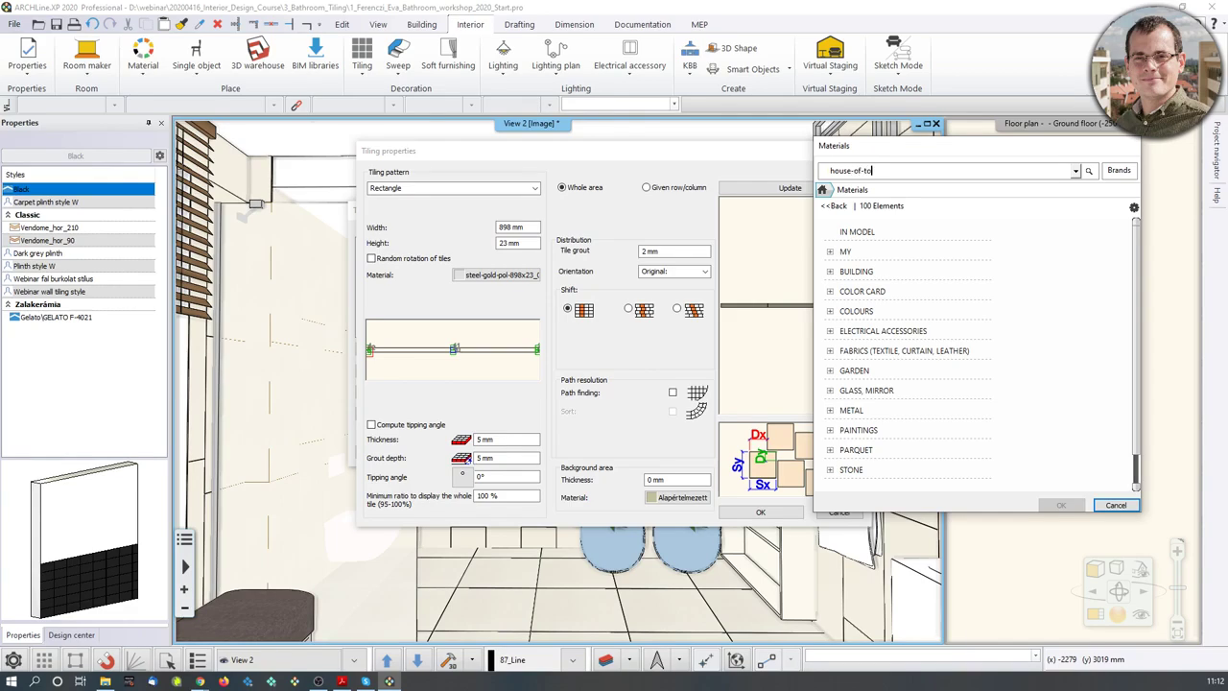
text(s)
key(Return)
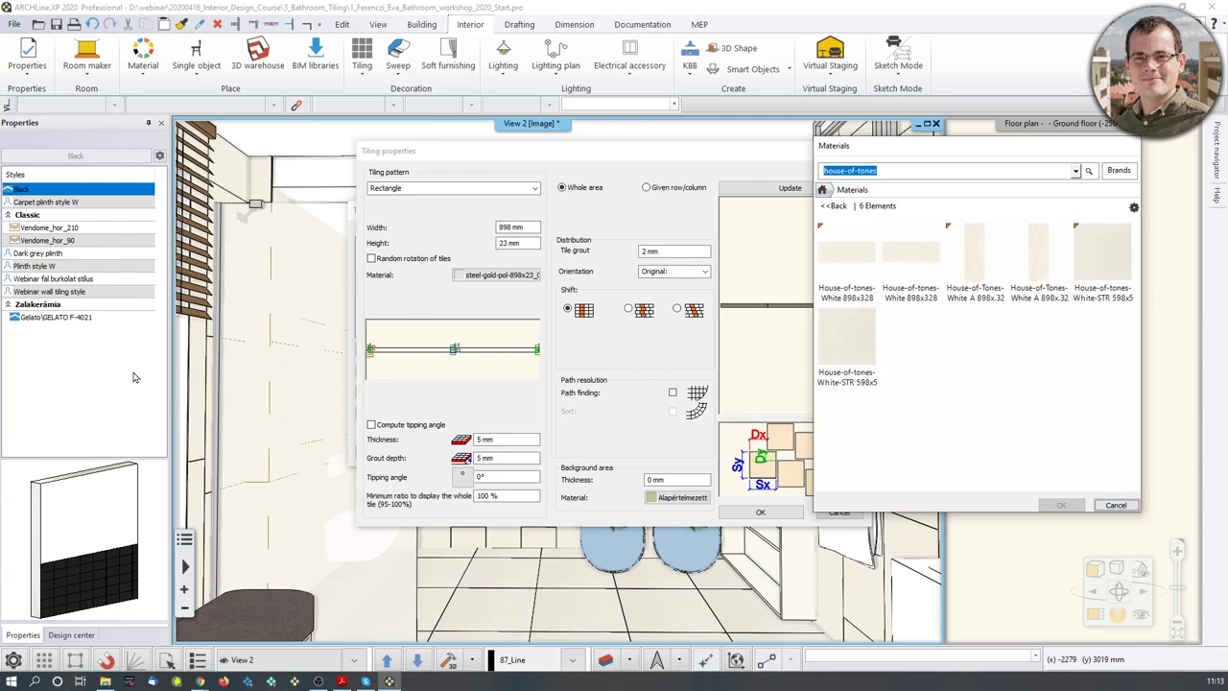
mouse_move(906, 266)
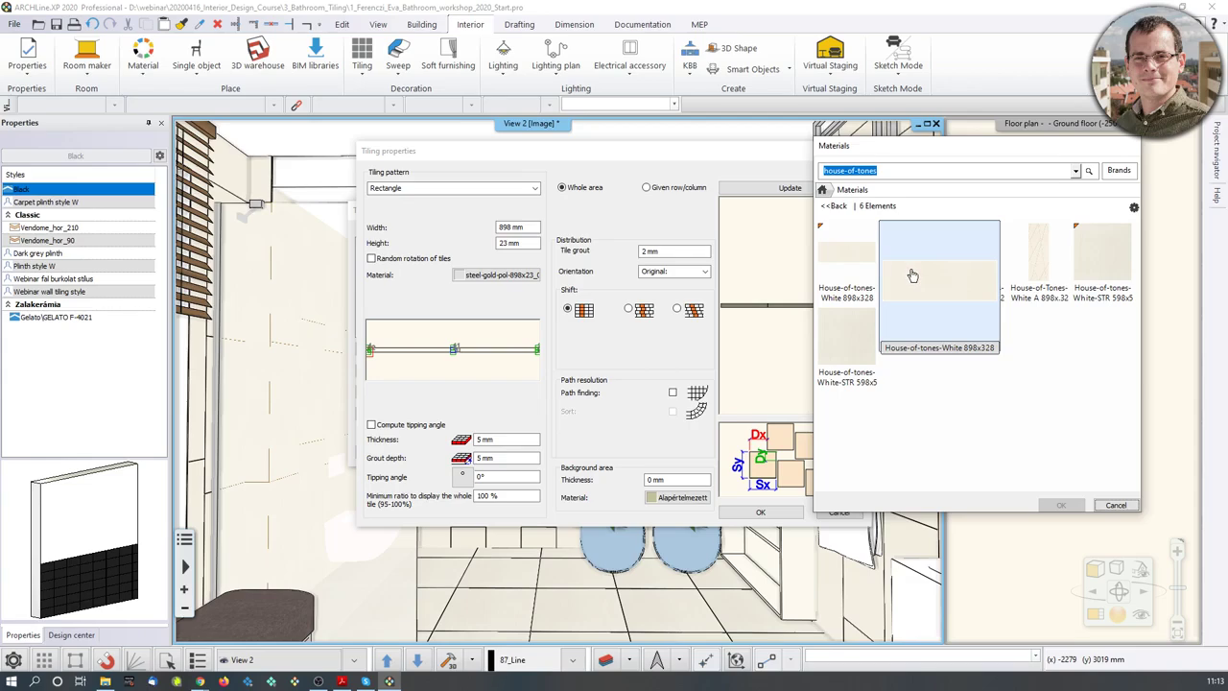
click(912, 275)
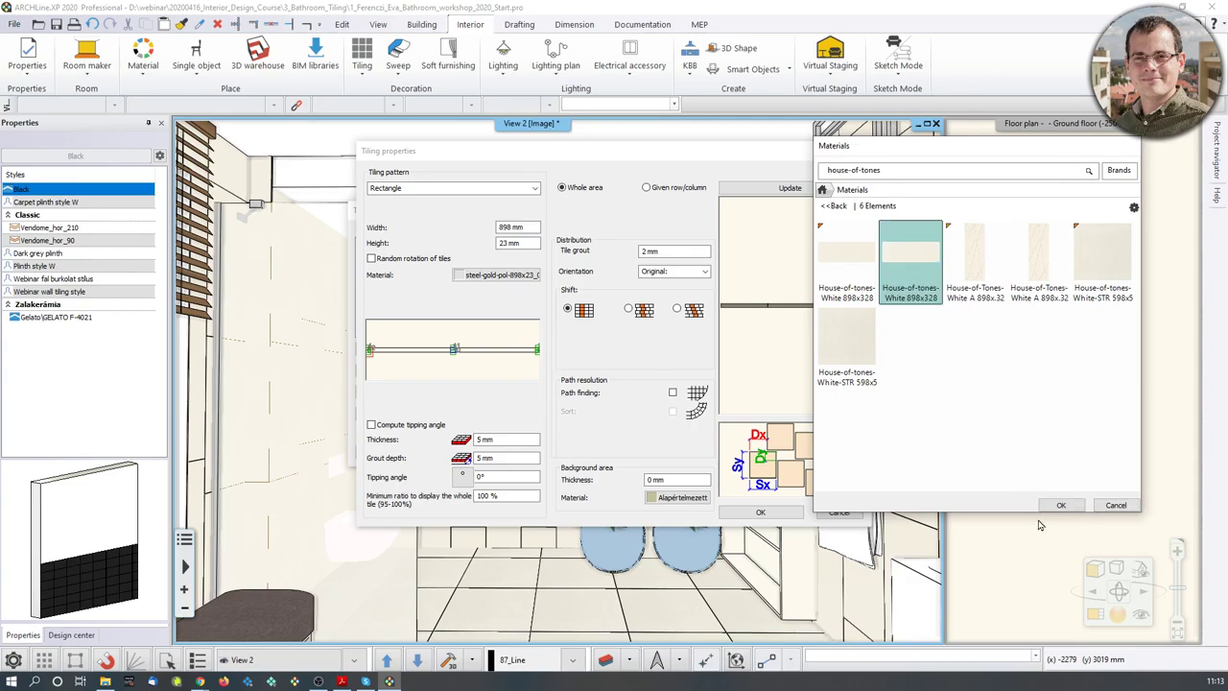
click(1059, 504)
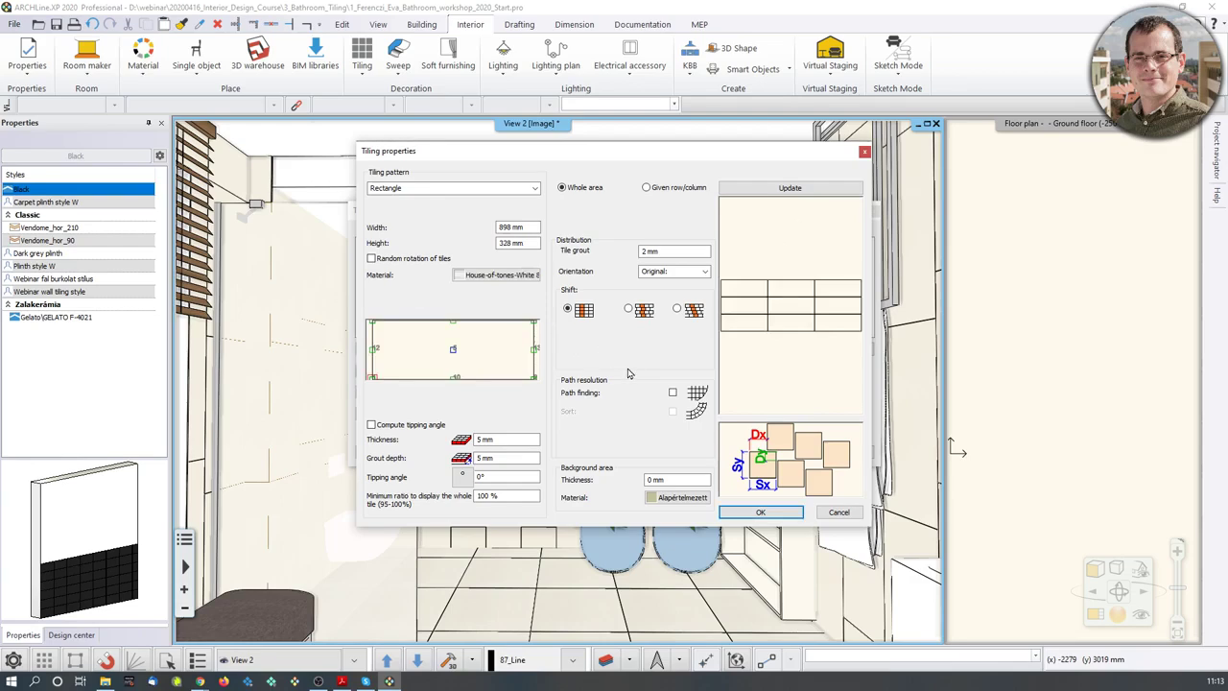
click(759, 511)
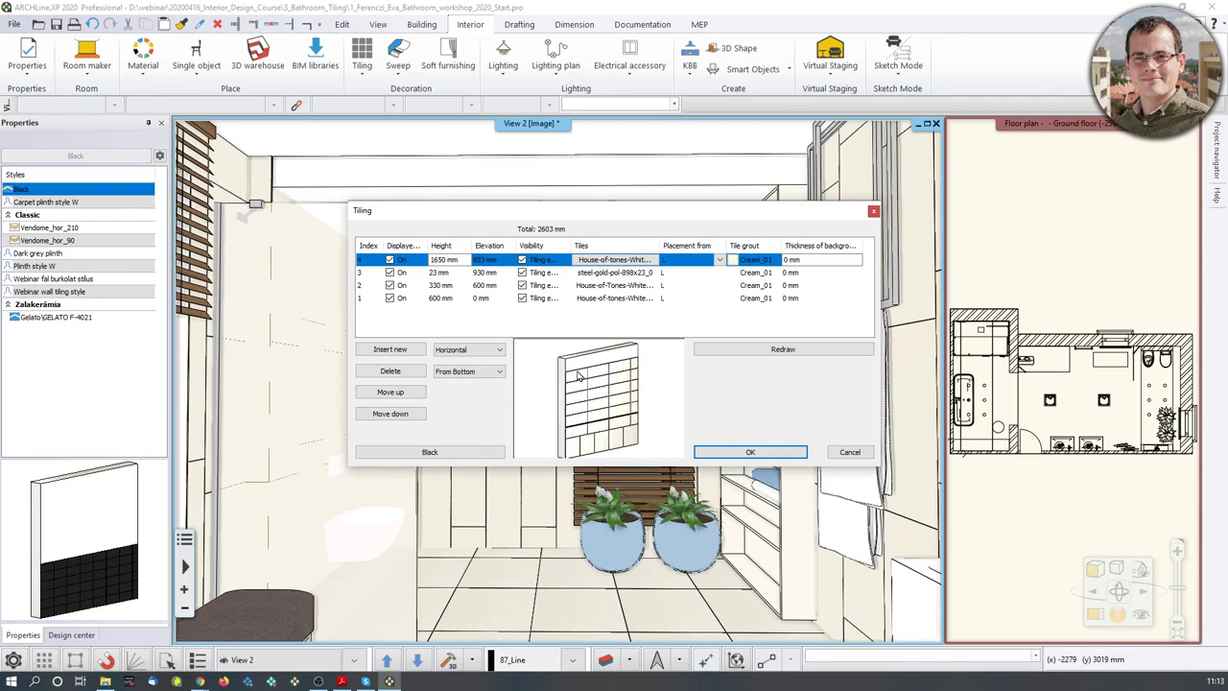
Examine the wall preview up close and as a whole to check the four tile rows and the uncovered area at the wall's top
scroll(578, 376, up, 5)
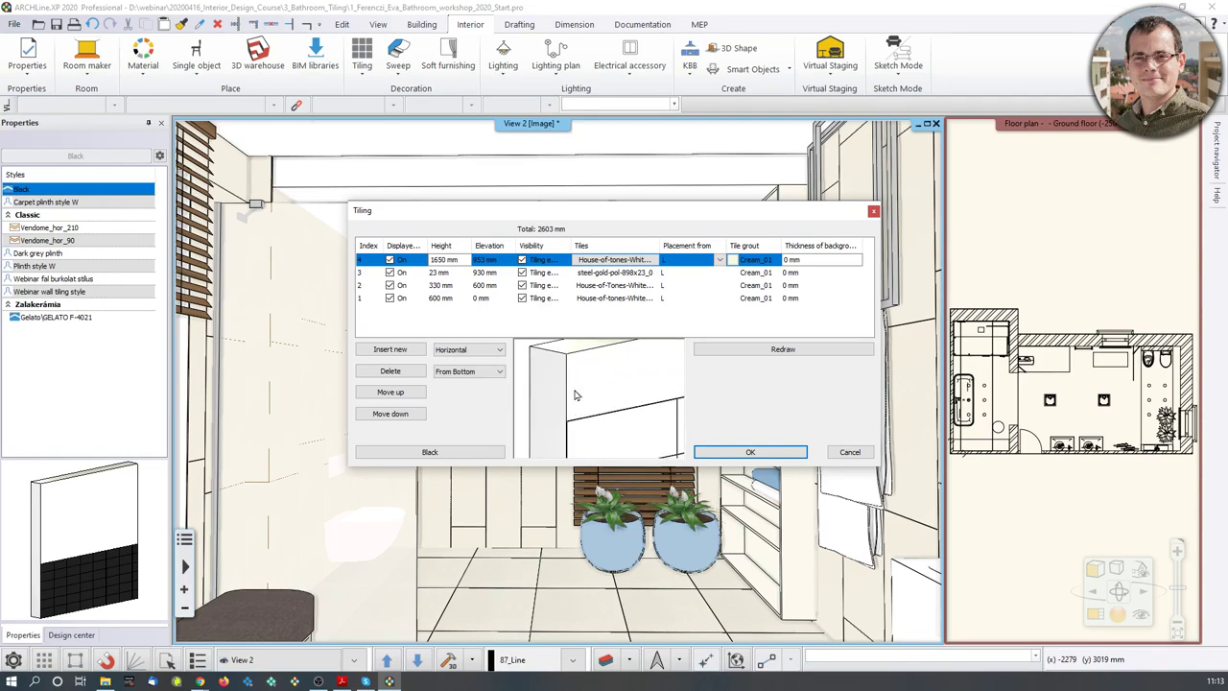
scroll(575, 374, down, 5)
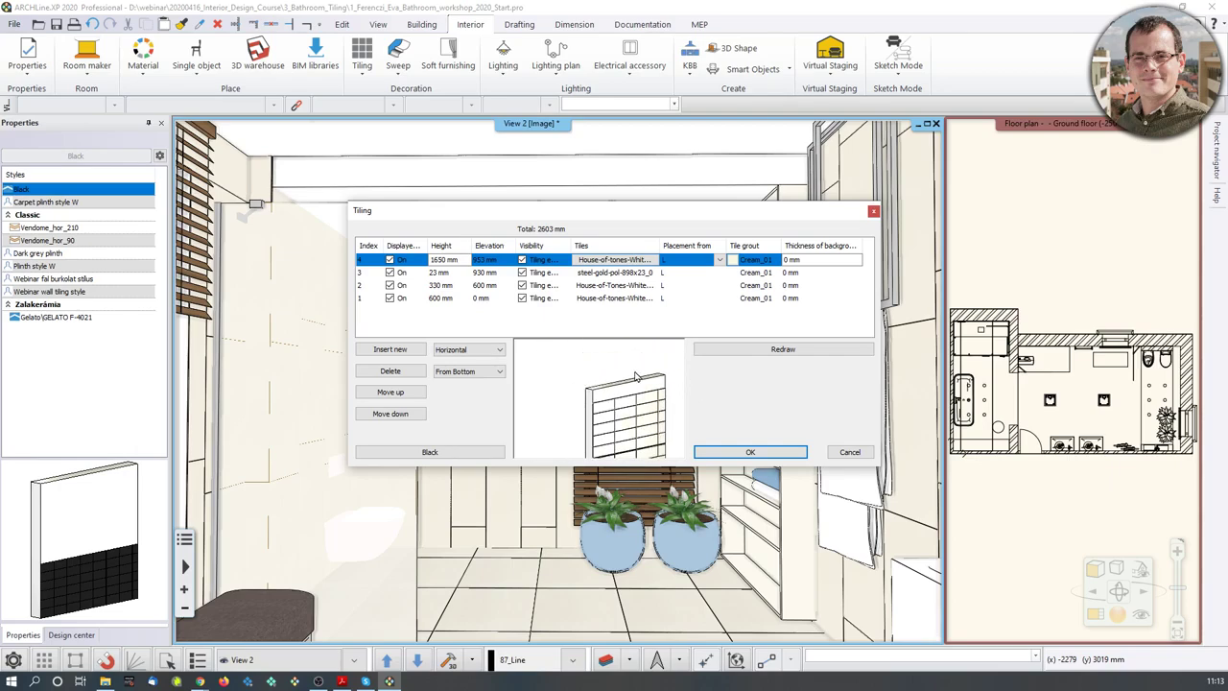
scroll(636, 376, up, 5)
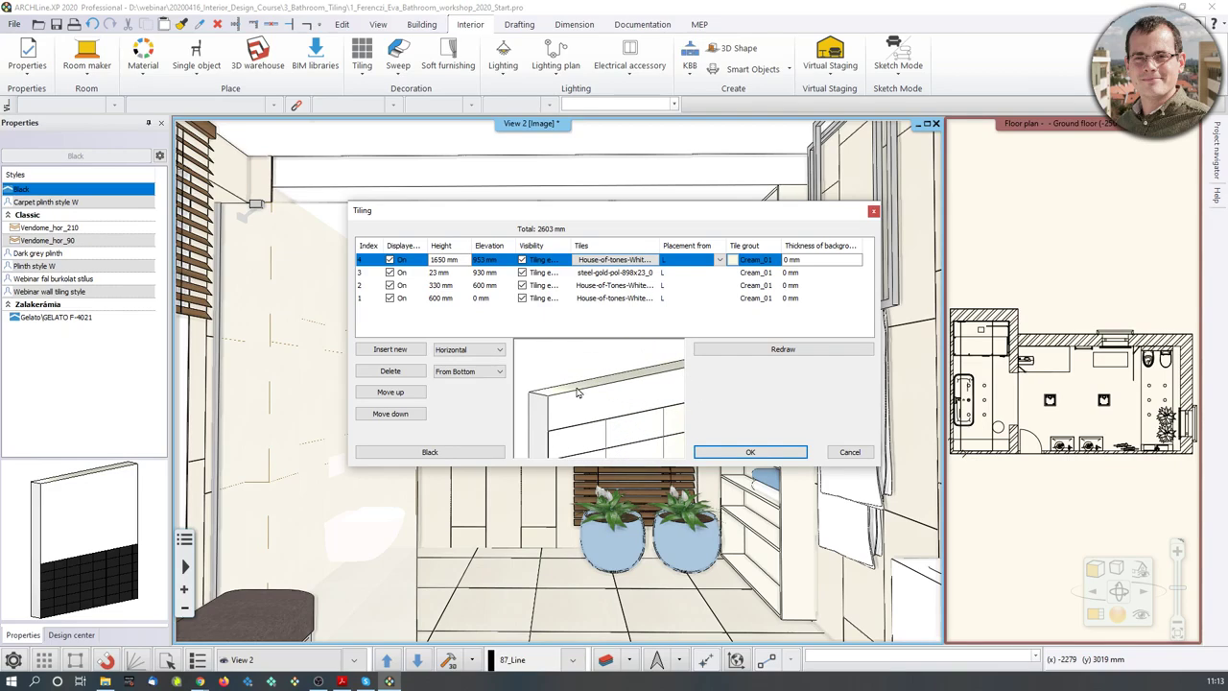
scroll(607, 376, up, 3)
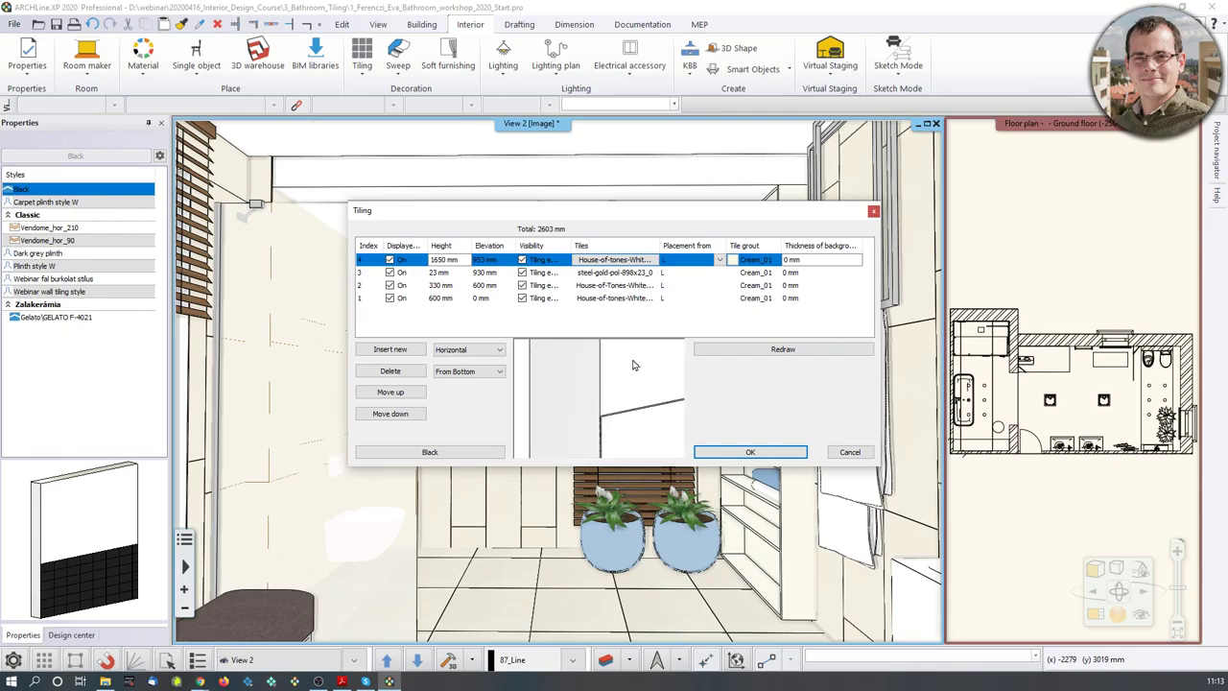
scroll(633, 370, down, 5)
drag(633, 372, 616, 374)
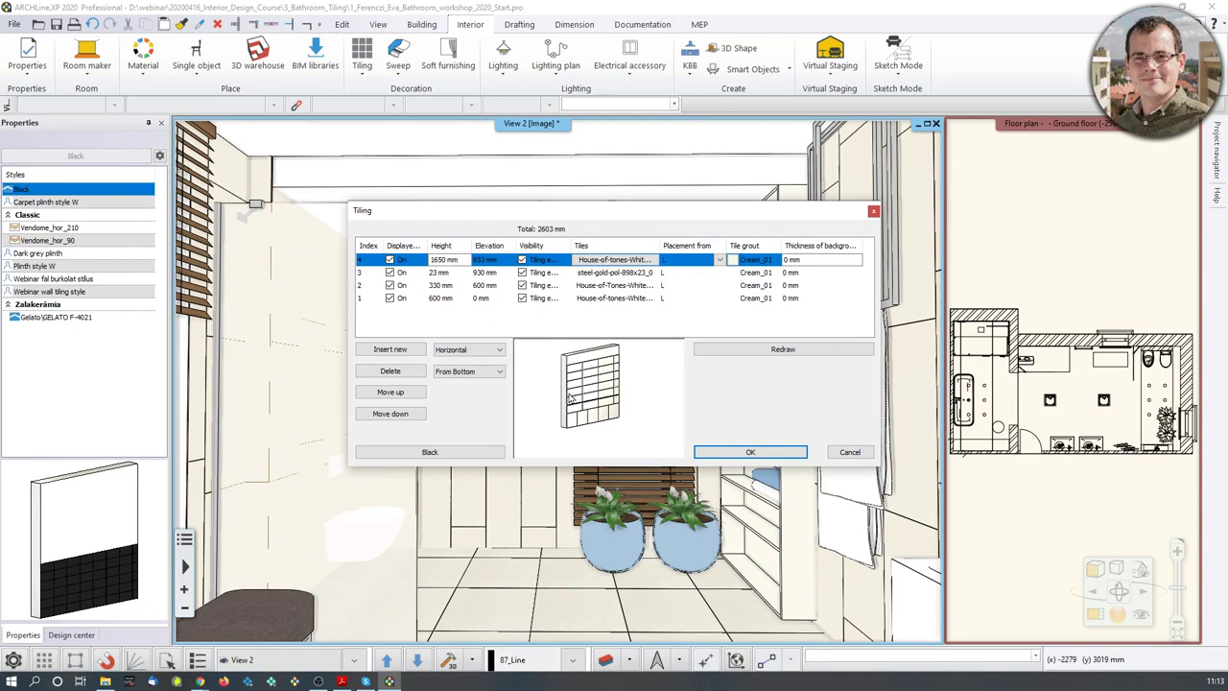
scroll(579, 373, up, 3)
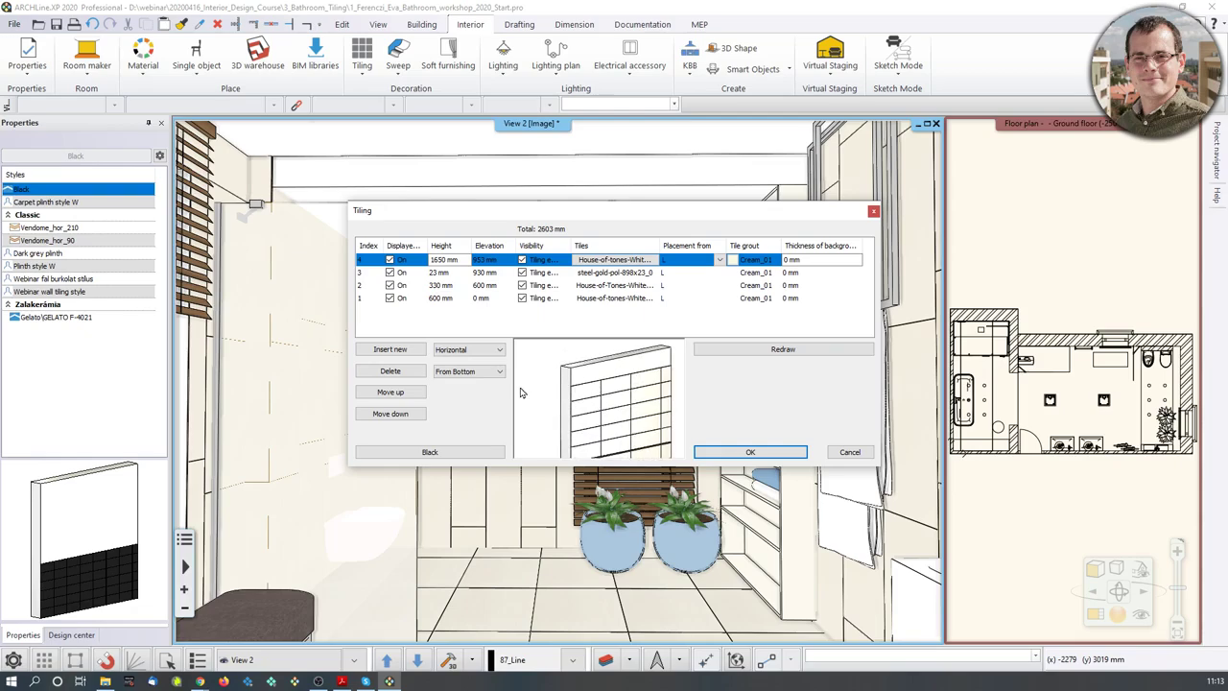
scroll(556, 388, up, 4)
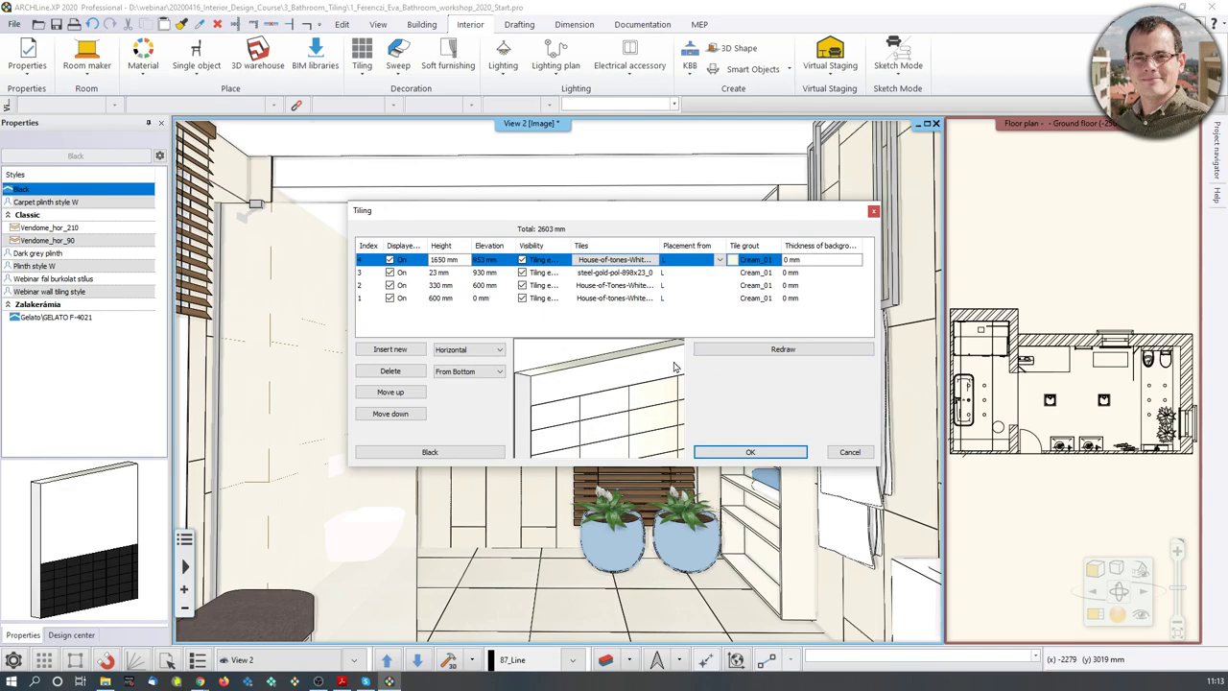
scroll(622, 394, down, 6)
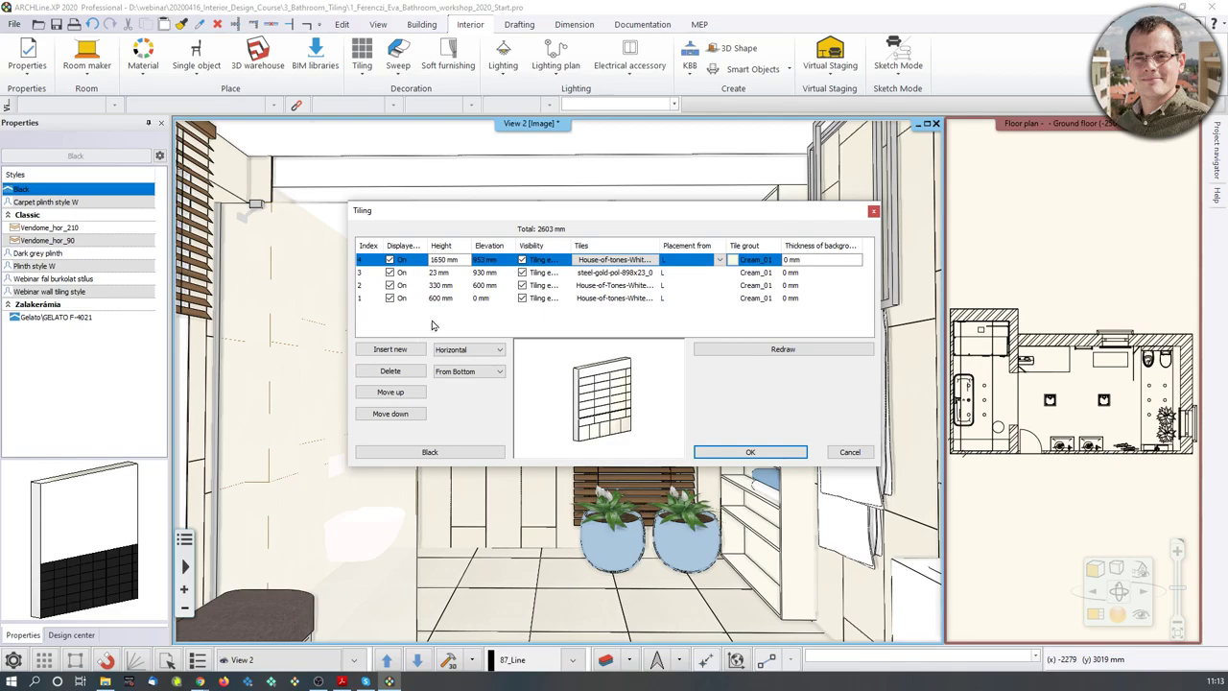
Add a fifth row above the 1650 mm row, switch off its tile visibility and refresh the wall preview
click(399, 351)
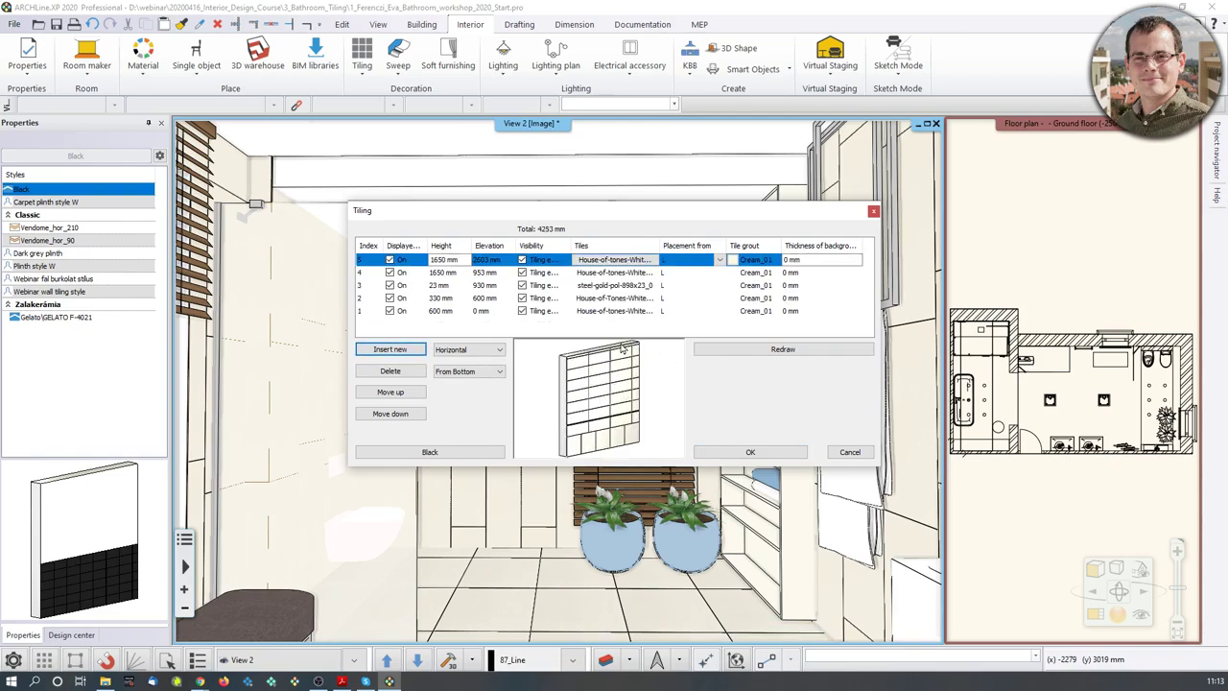
click(521, 261)
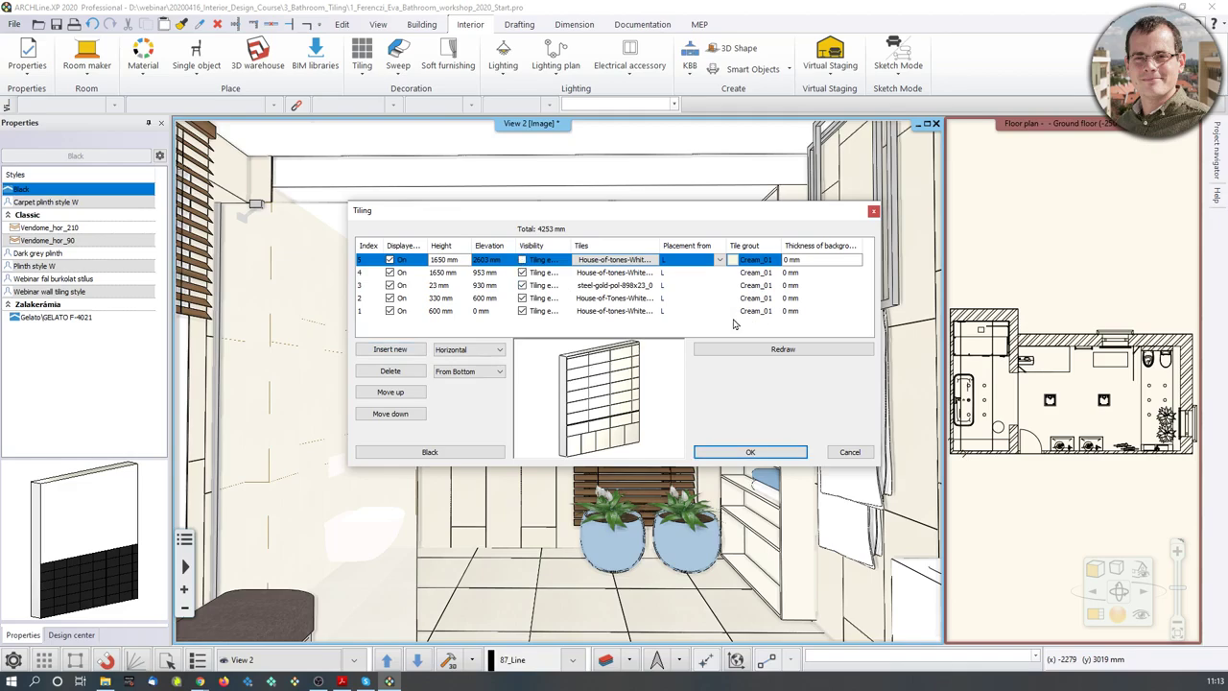
click(725, 350)
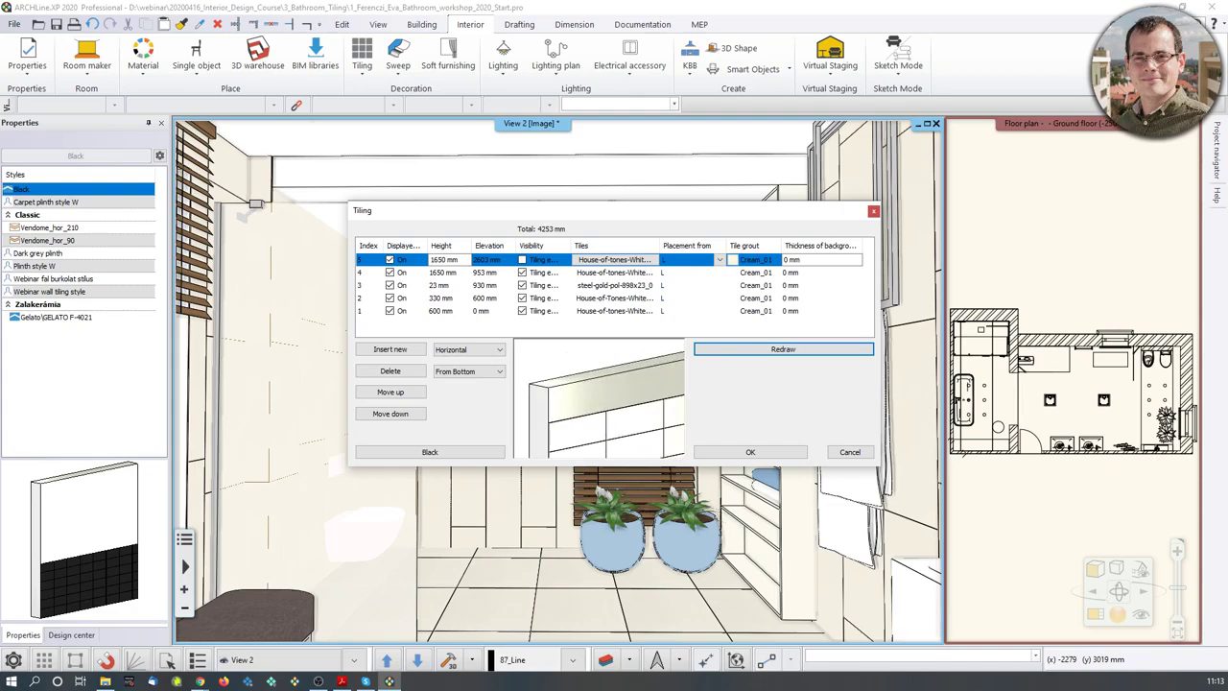
Set the fifth row's grout material to Bright_white, found by searching all materials for white, and refresh the wall preview
click(763, 262)
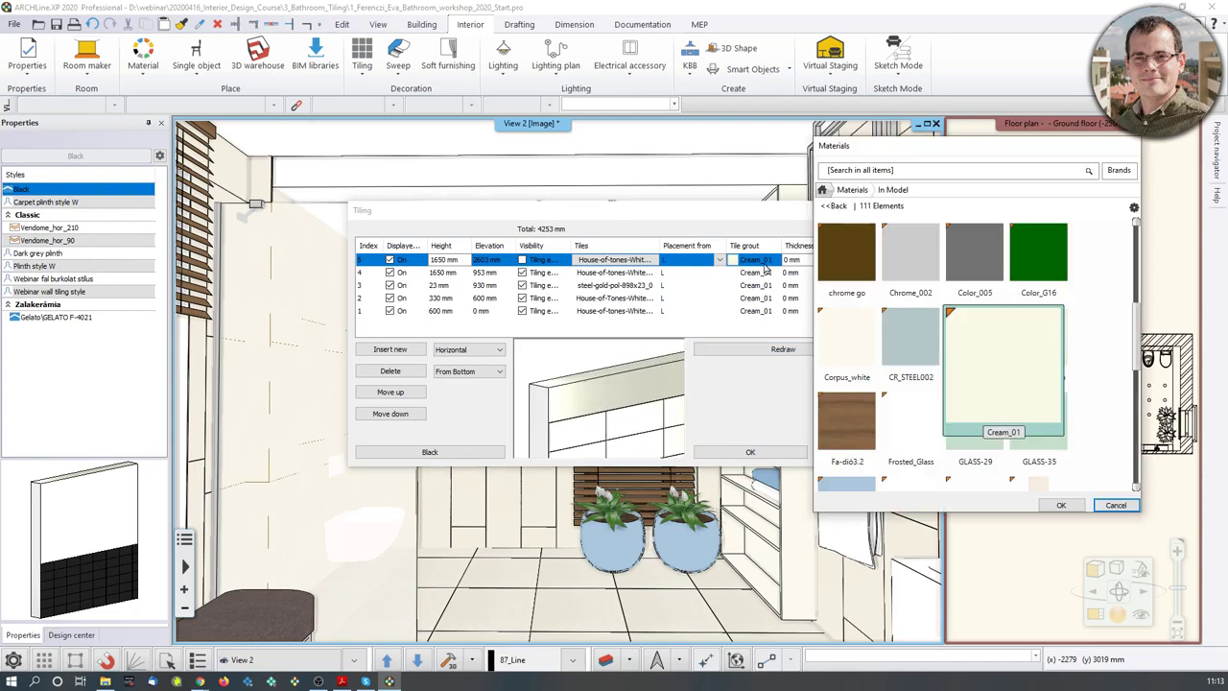
scroll(1045, 393, up, 5)
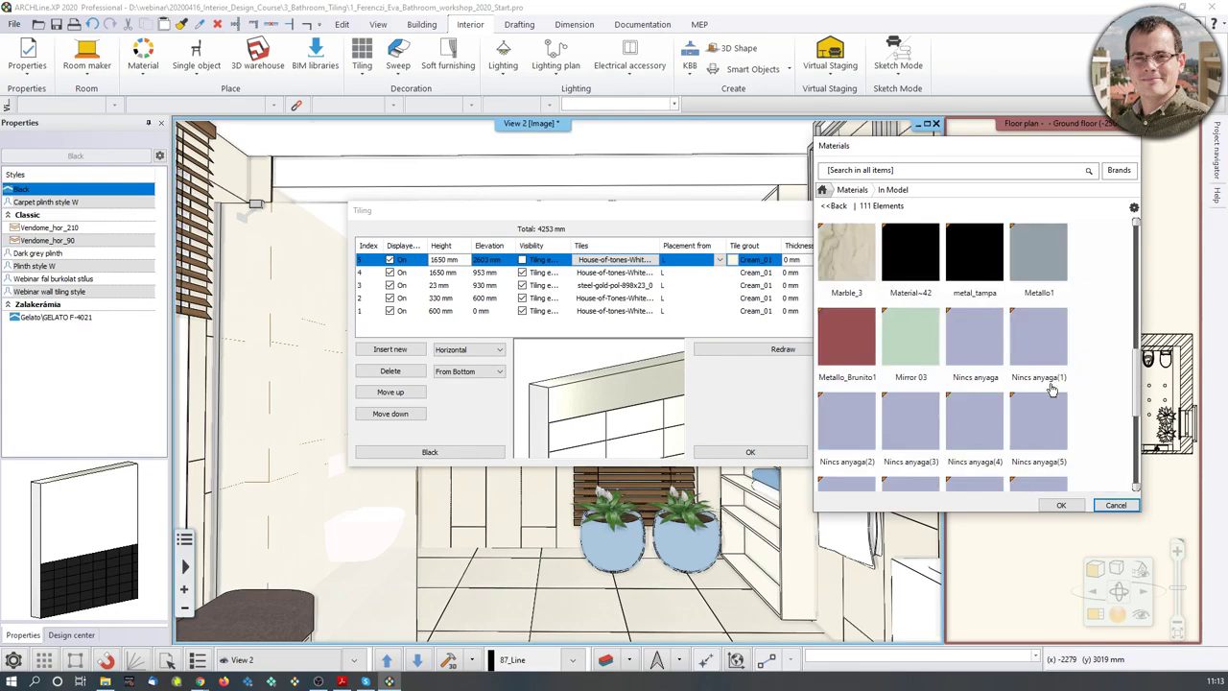
scroll(913, 242, up, 3)
click(824, 190)
click(854, 173)
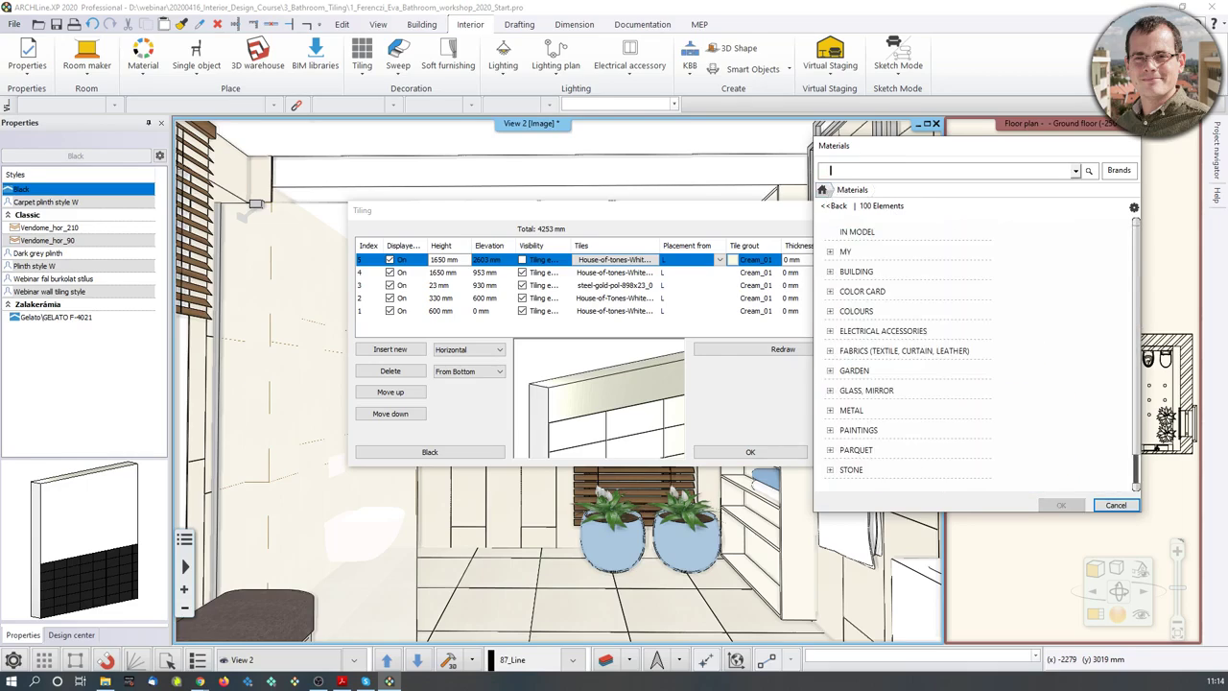
text(white)
key(Return)
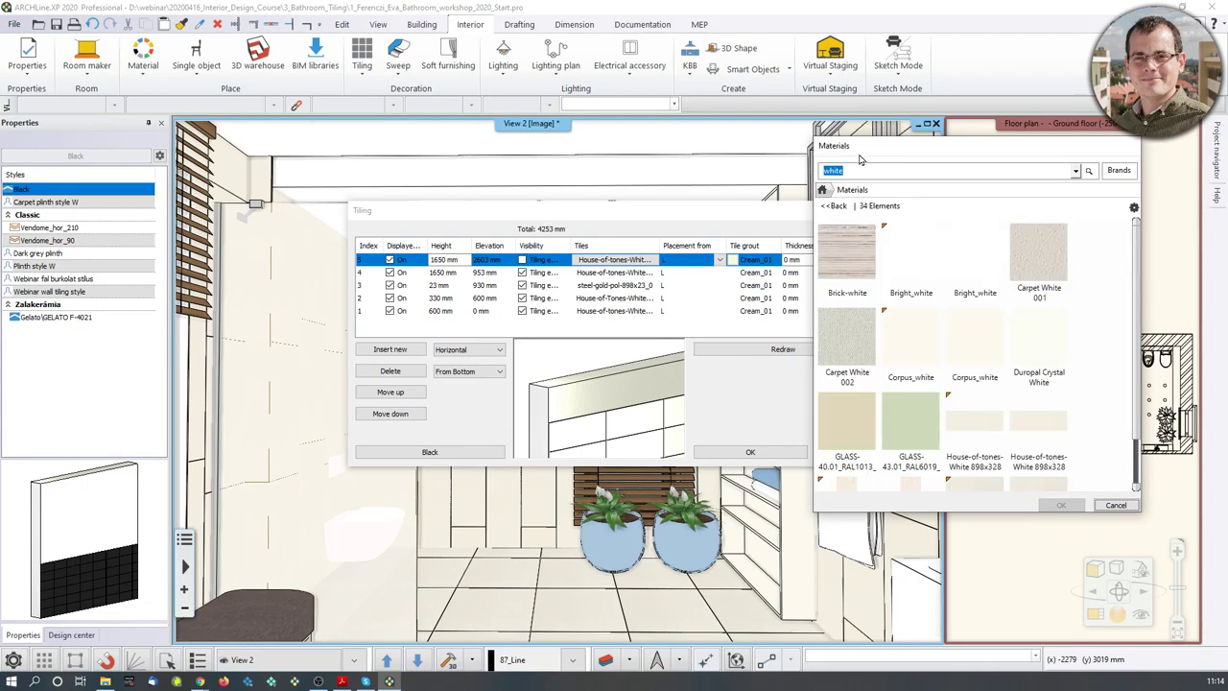
click(1061, 505)
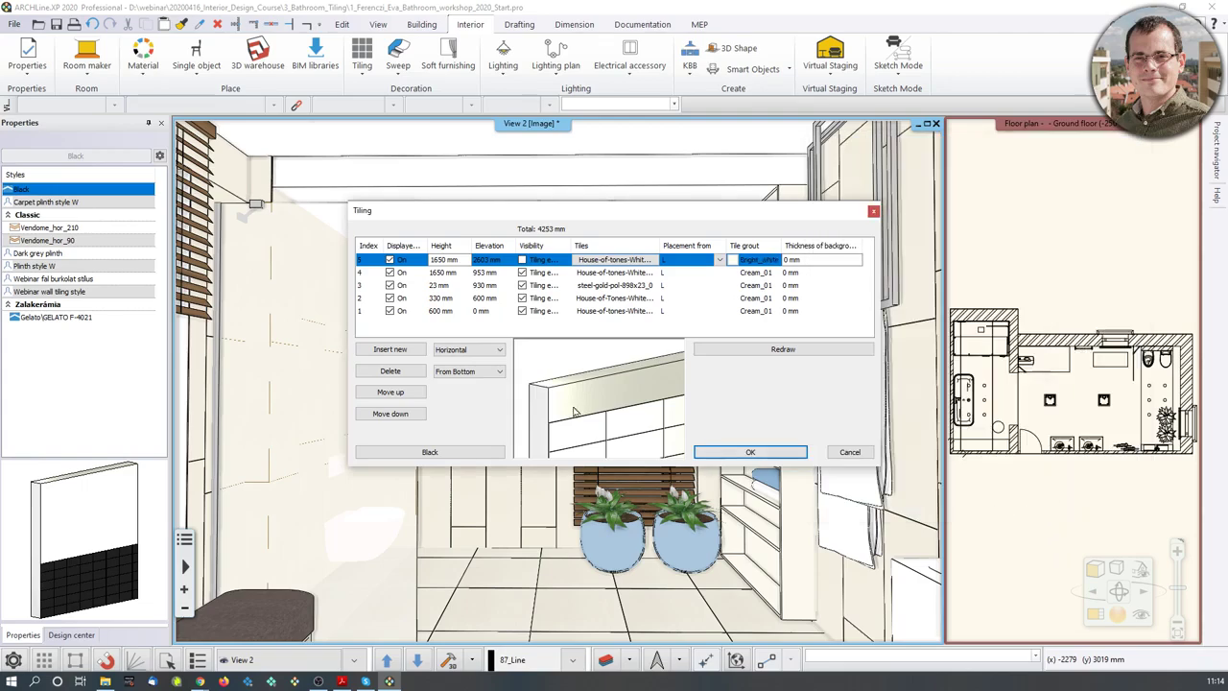
click(749, 350)
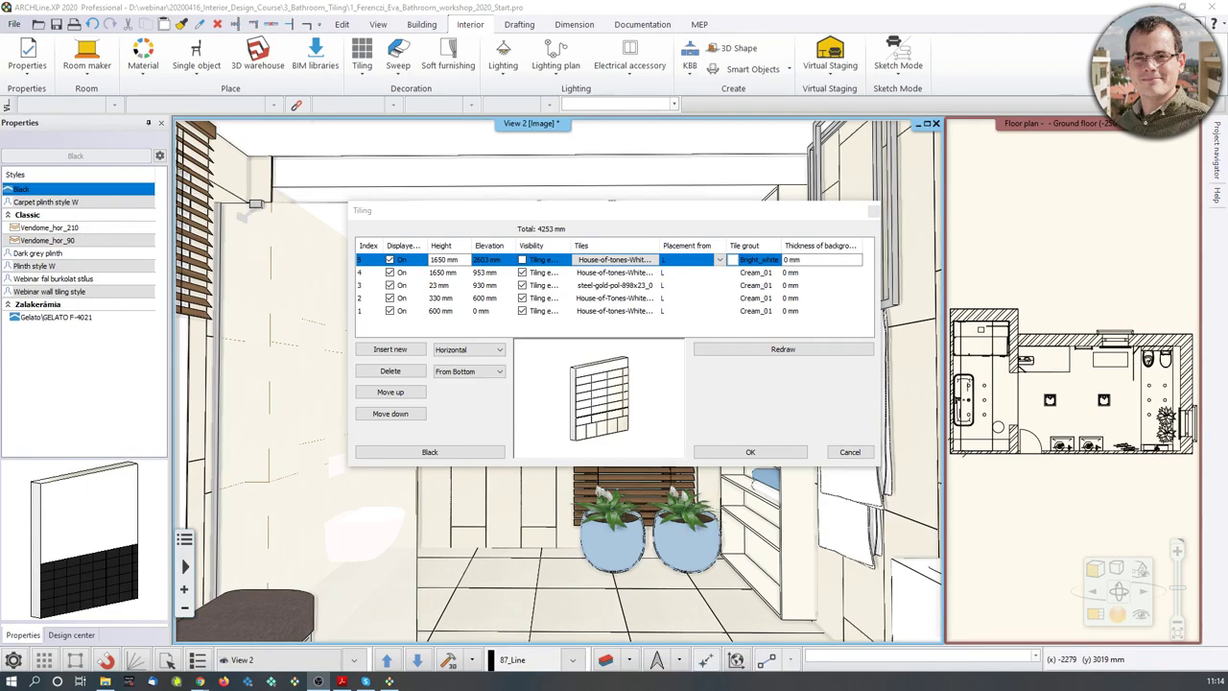
Save the row setup as a new tiling style named Tubadzin in a Webinar folder, activate it and accept the tiling settings
click(429, 451)
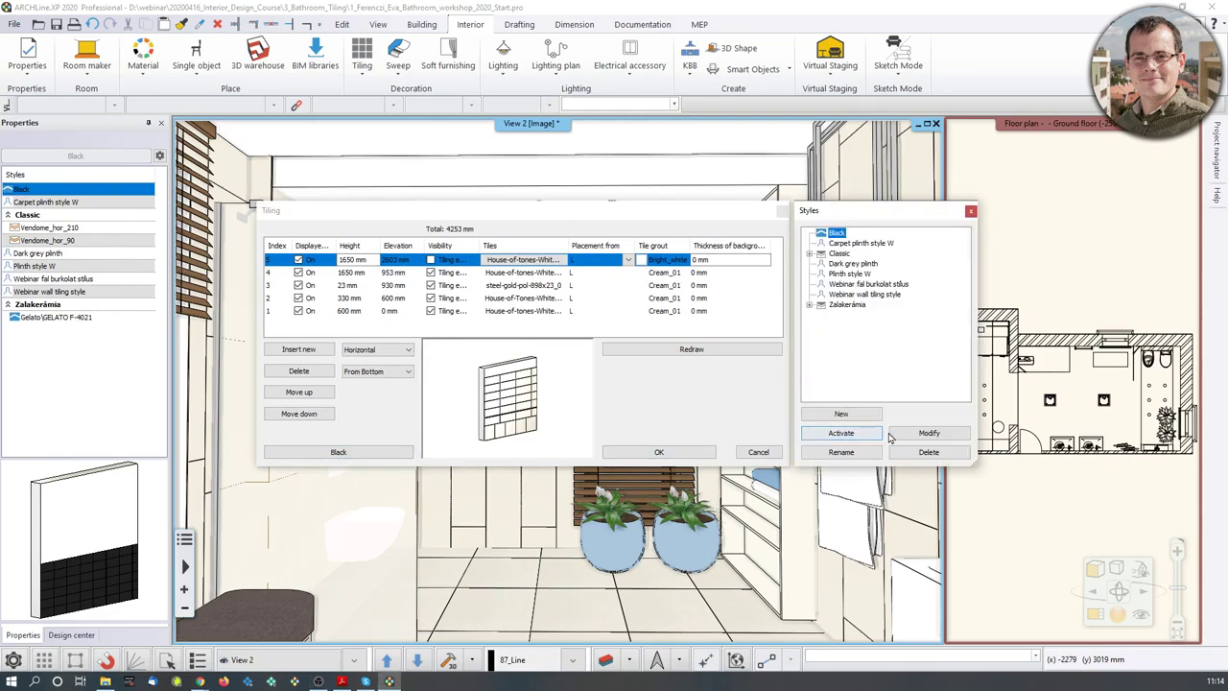
click(841, 413)
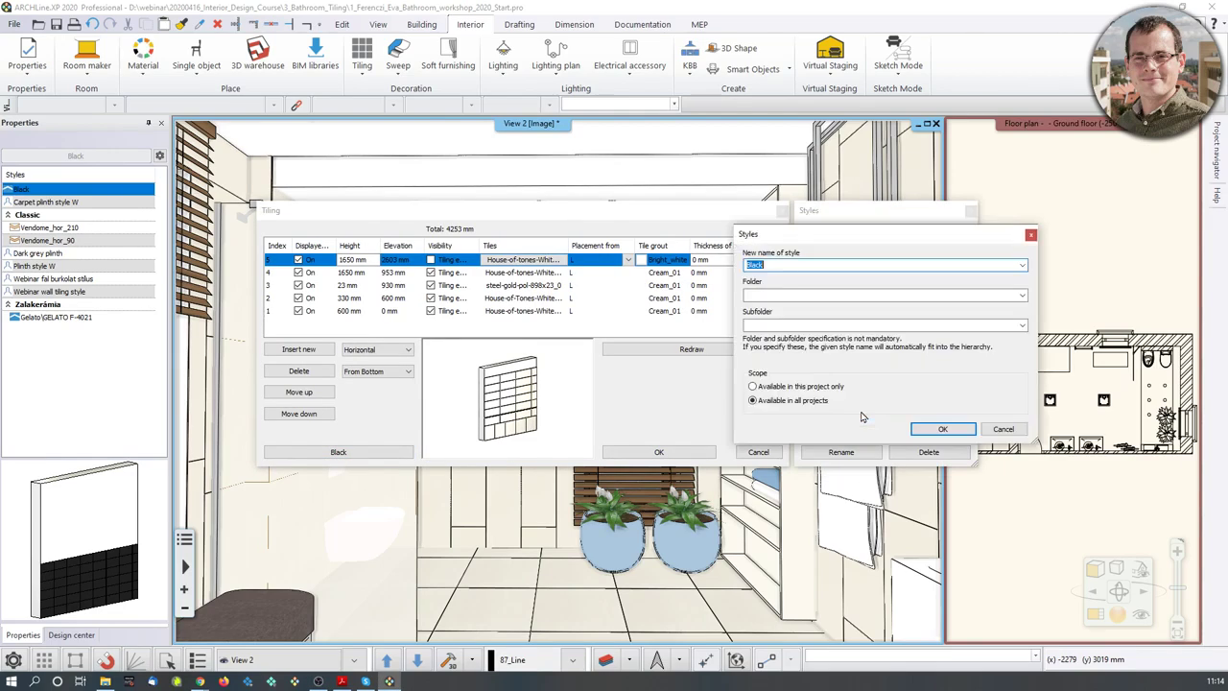
key(alt+Tab)
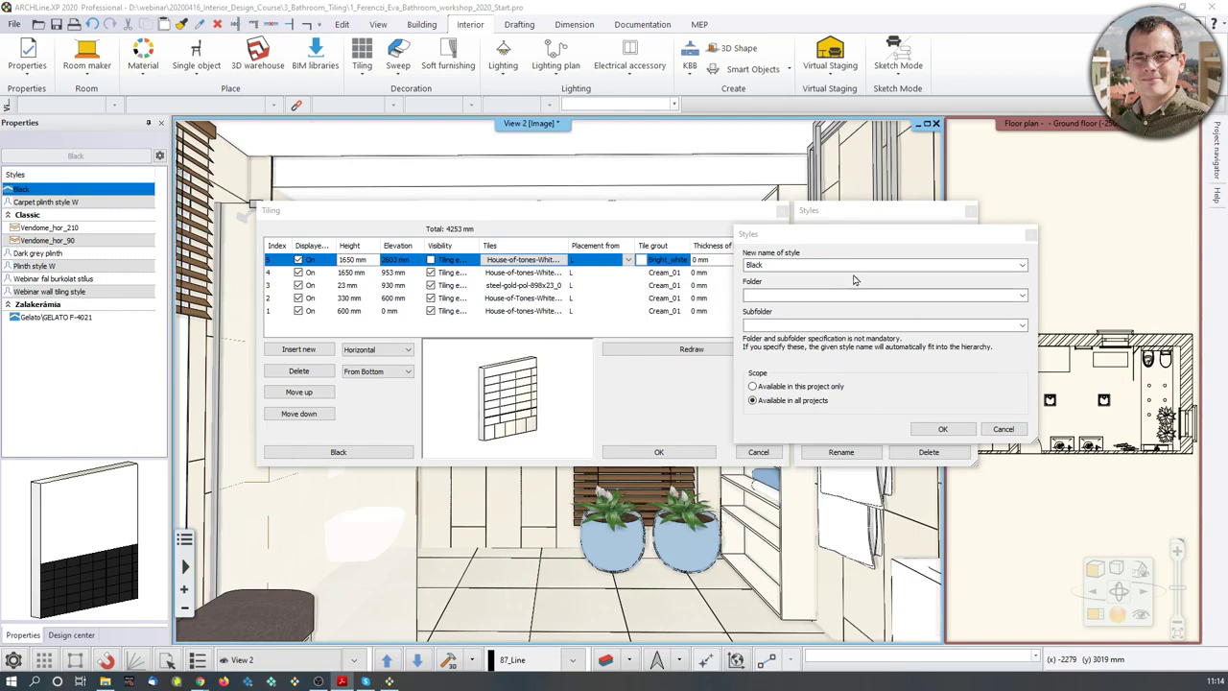
key(alt+Tab)
text(Tu)
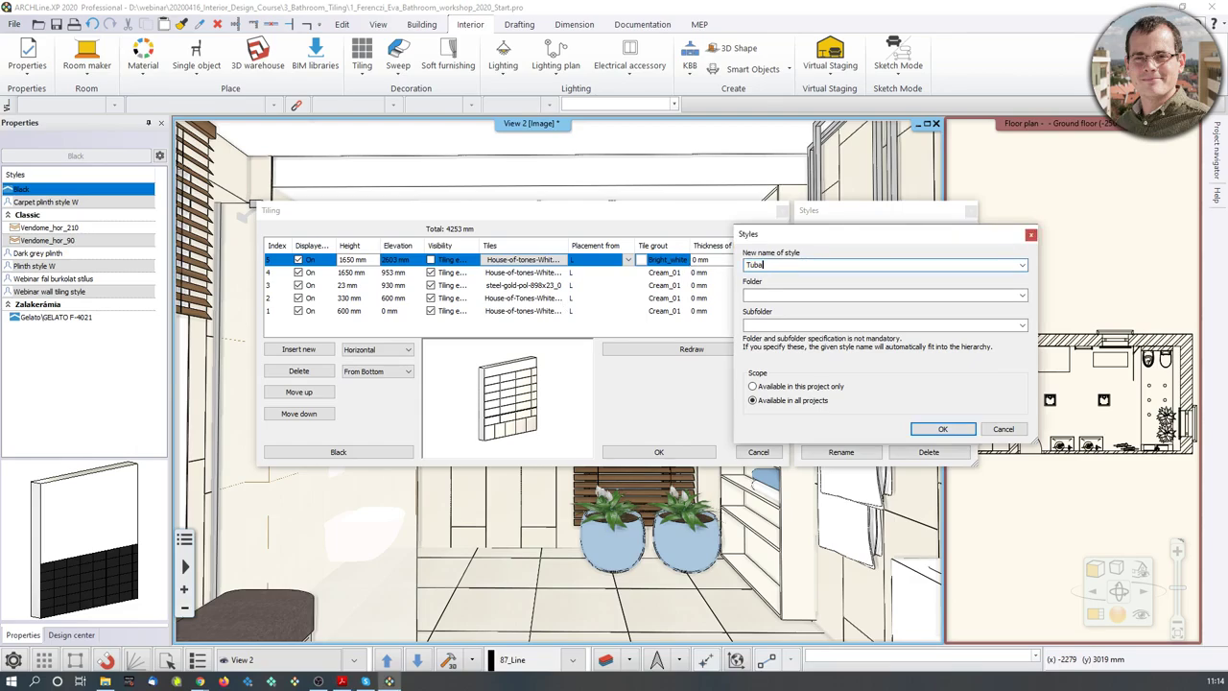
key(Tab)
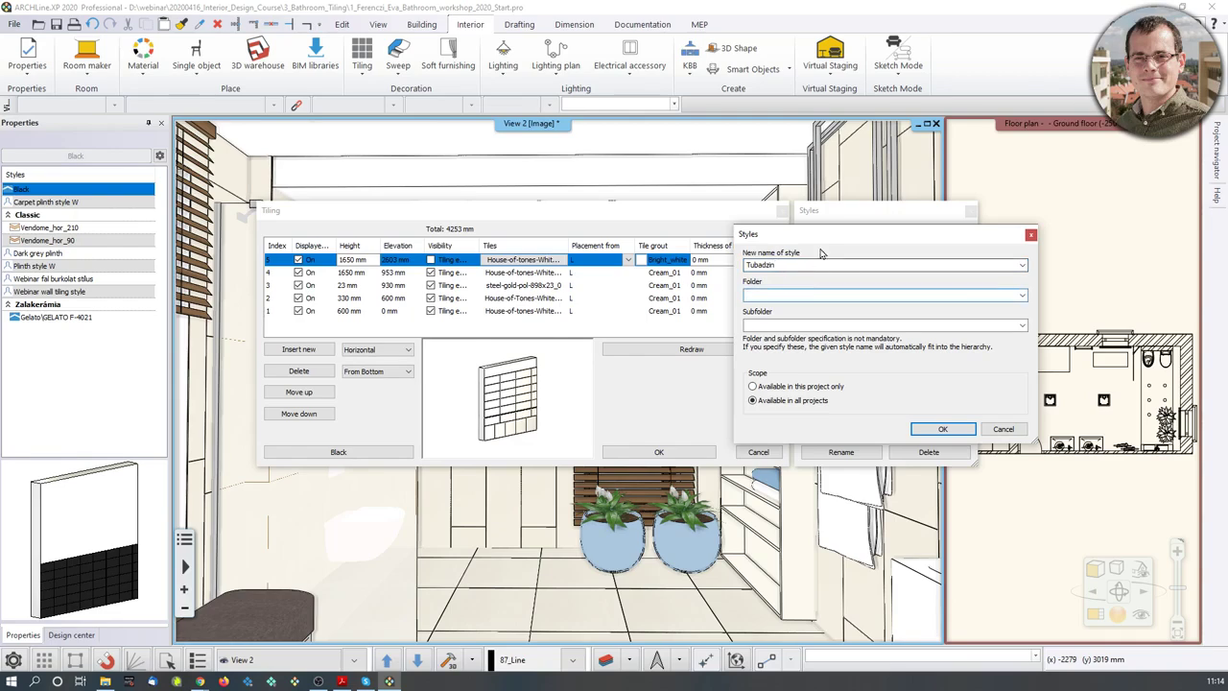
drag(830, 233, 388, 249)
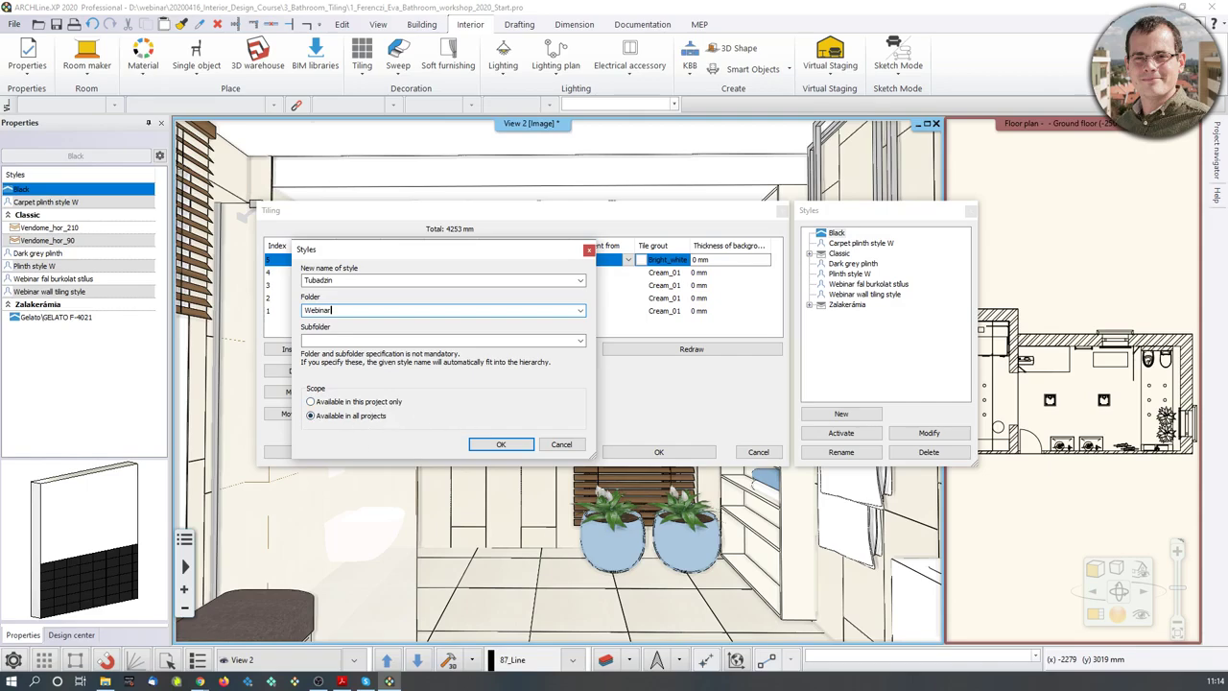
click(506, 445)
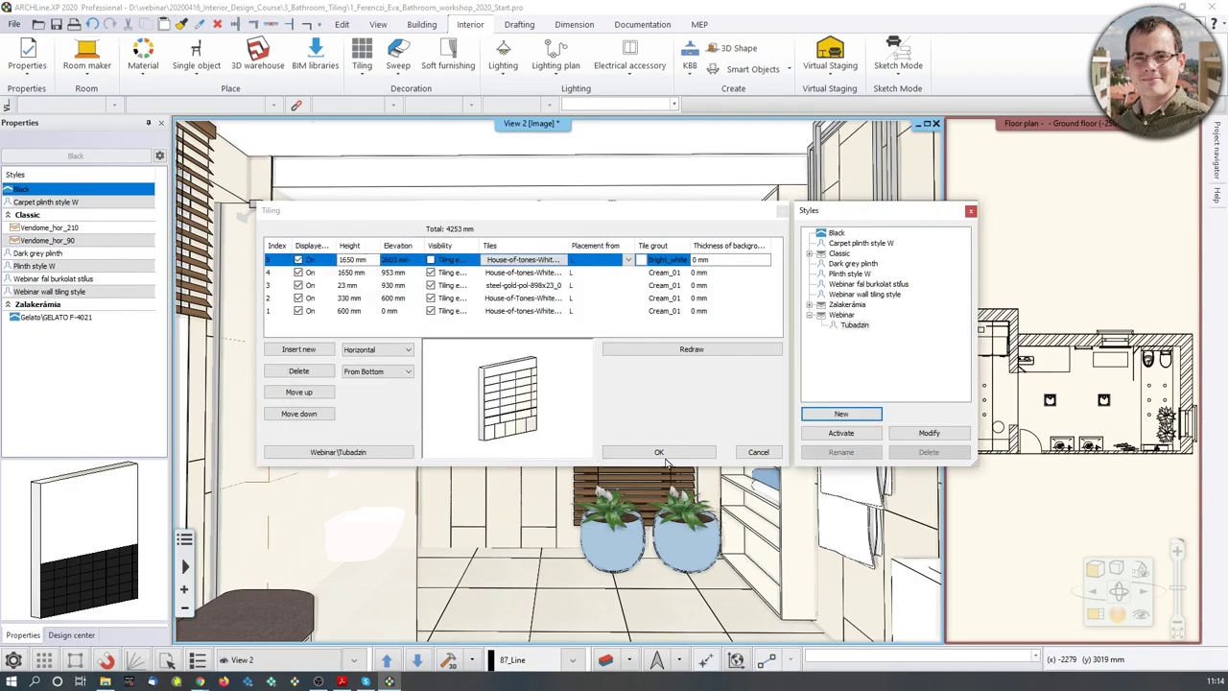
click(811, 433)
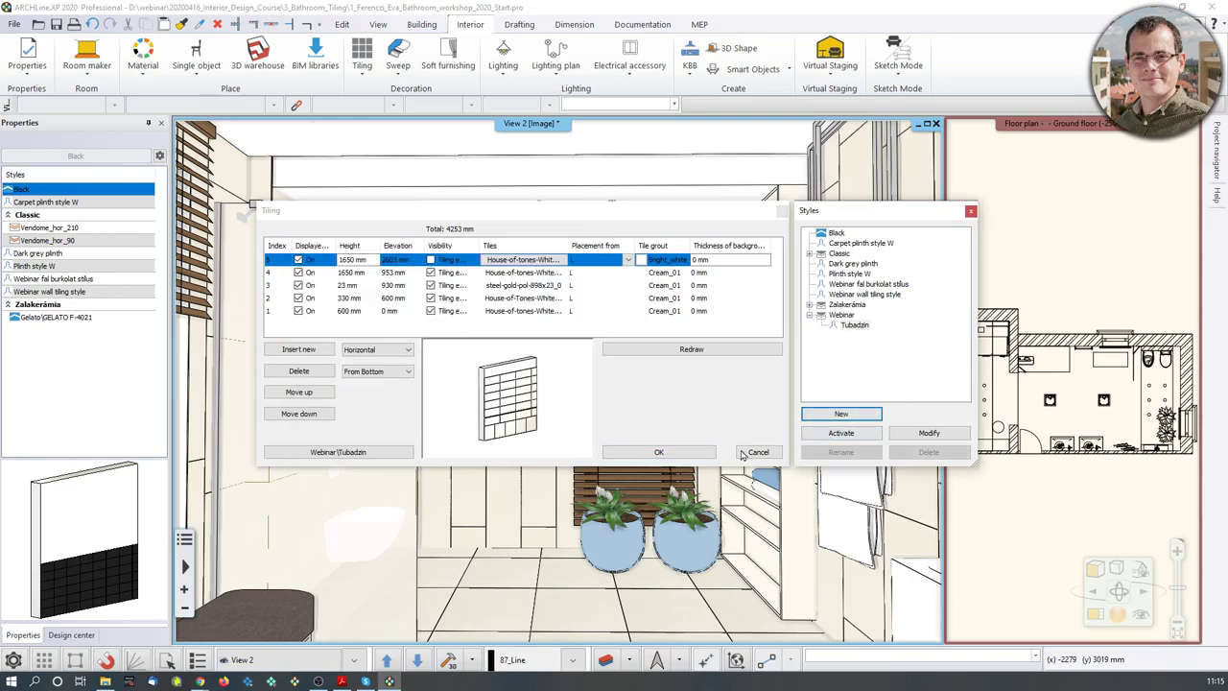
click(677, 455)
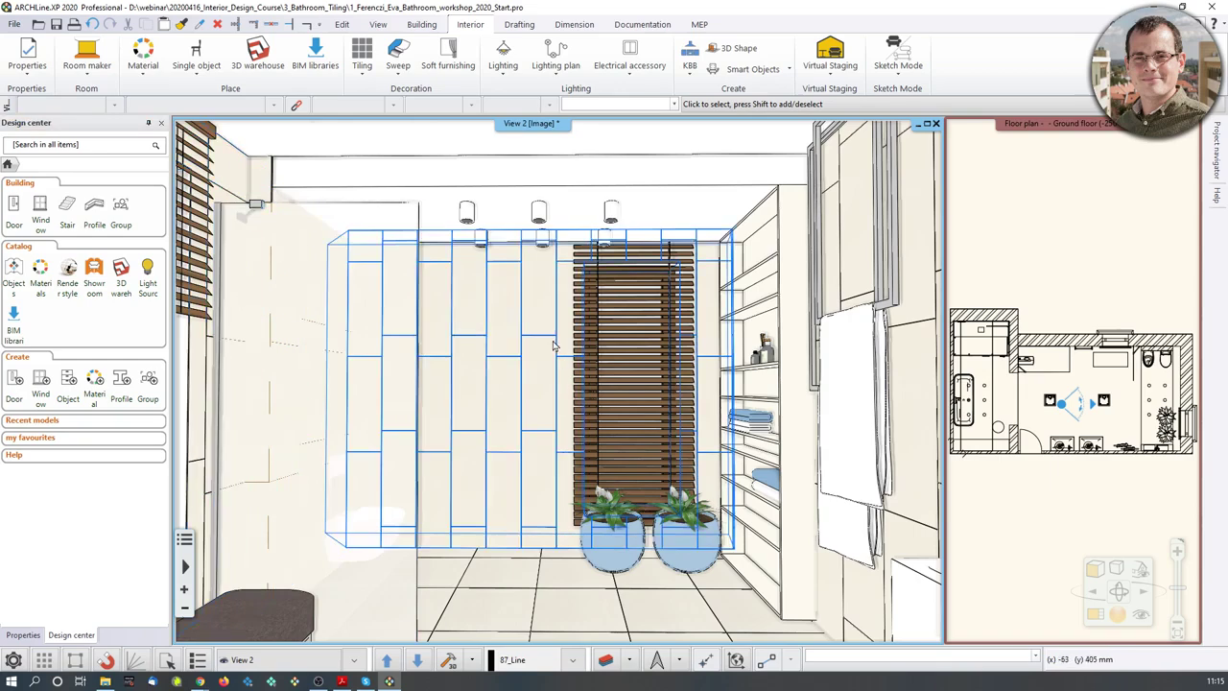
Delete the existing vertical tiling from the back wall behind the wooden blind
scroll(494, 416, up, 4)
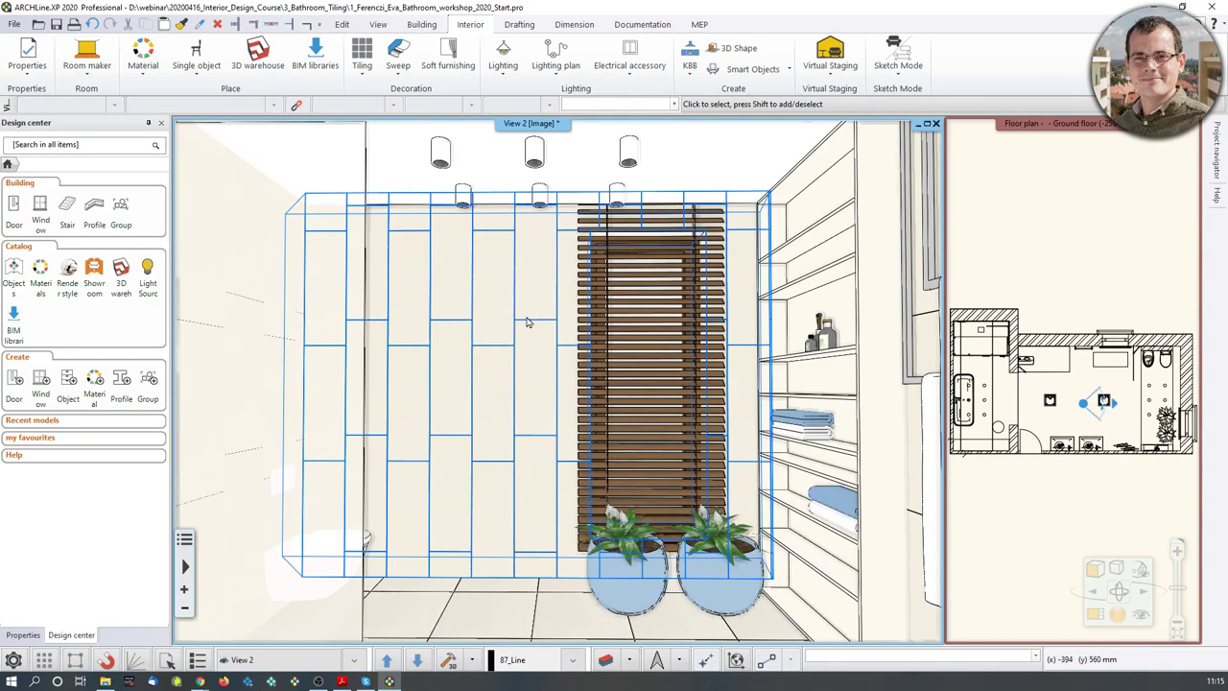
click(495, 402)
right_click(481, 368)
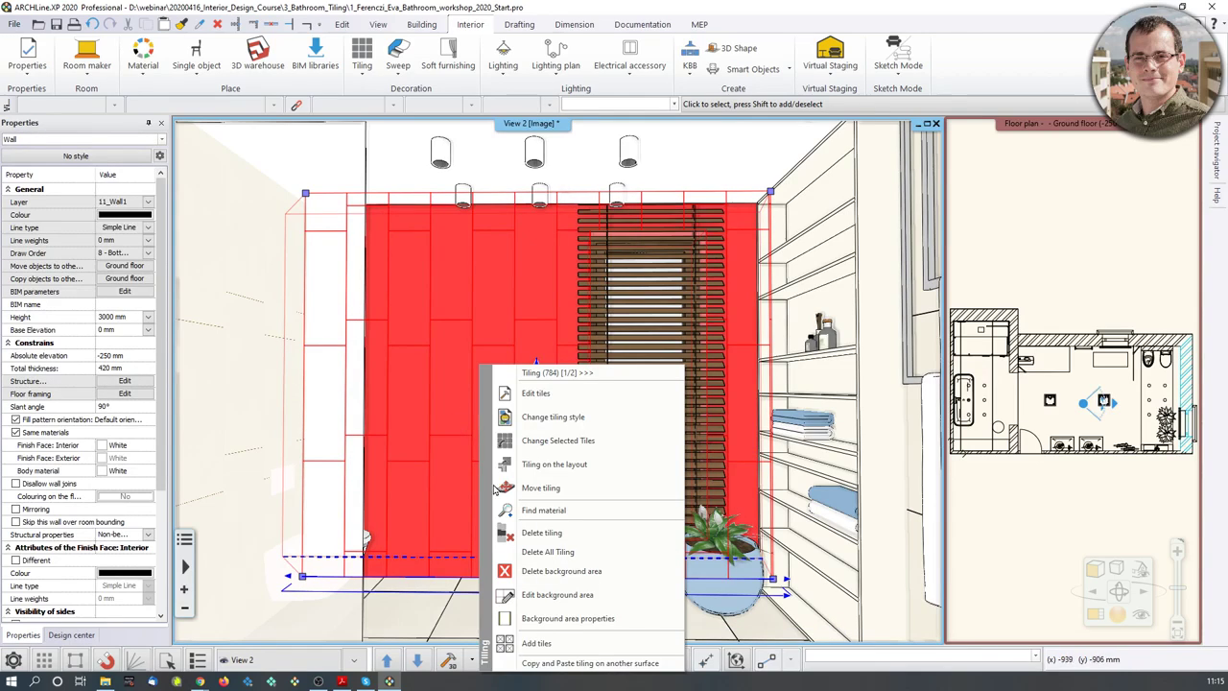
click(523, 534)
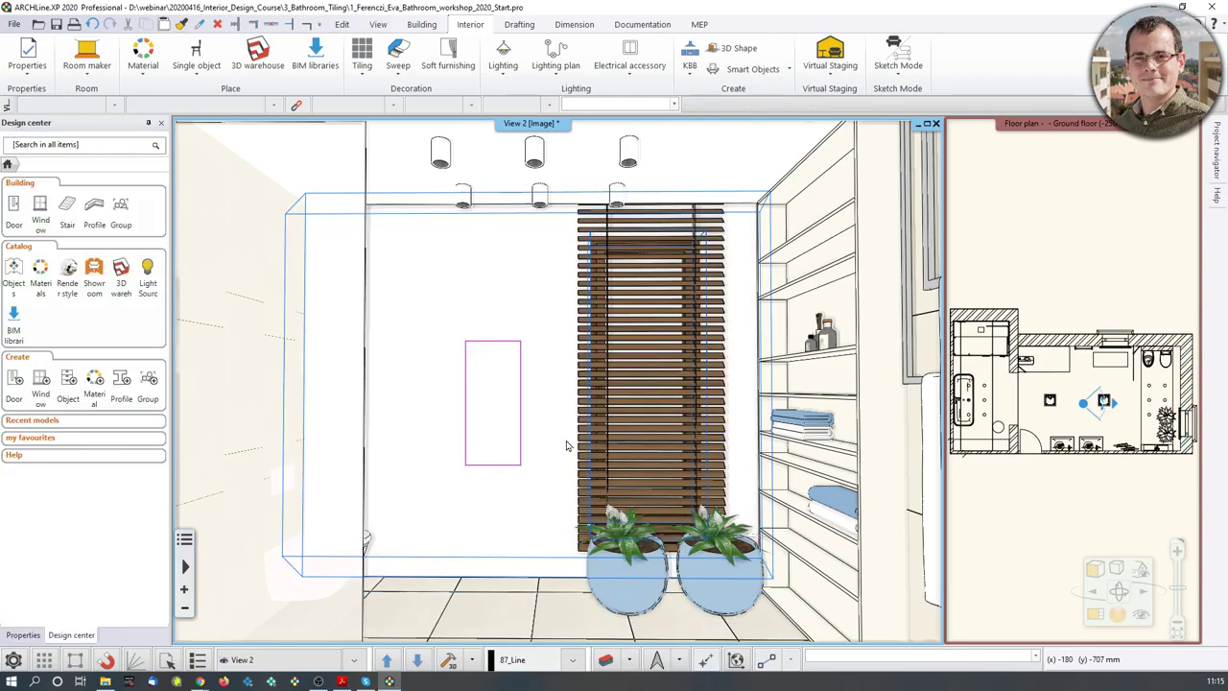
Place the Webinar\Tubadzin tiling style on all walls of the bathroom, starting from the bare window wall
middle_drag(562, 419, 475, 443)
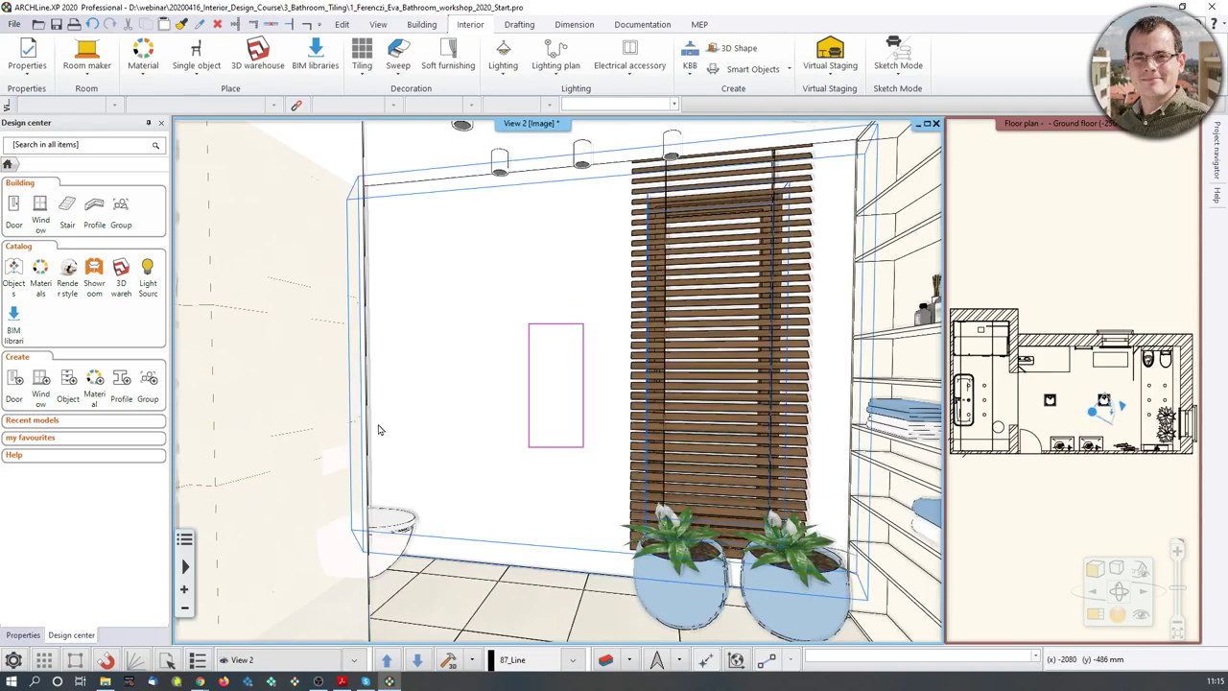
right_click(484, 335)
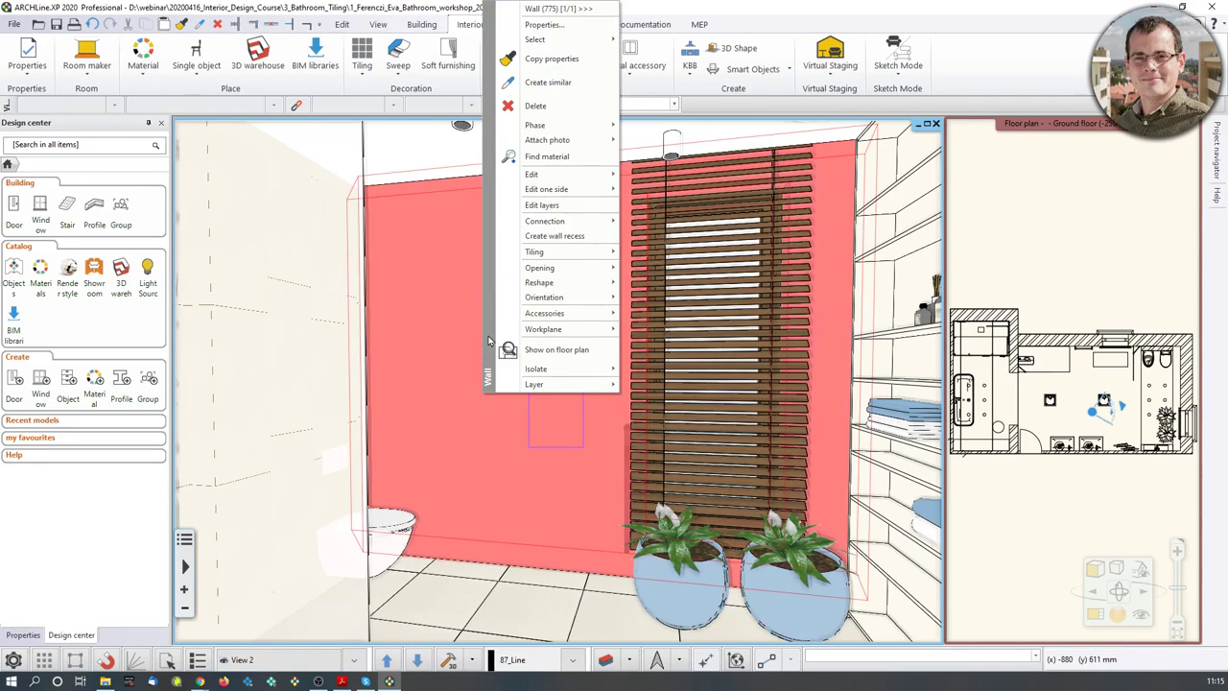
mouse_move(525, 267)
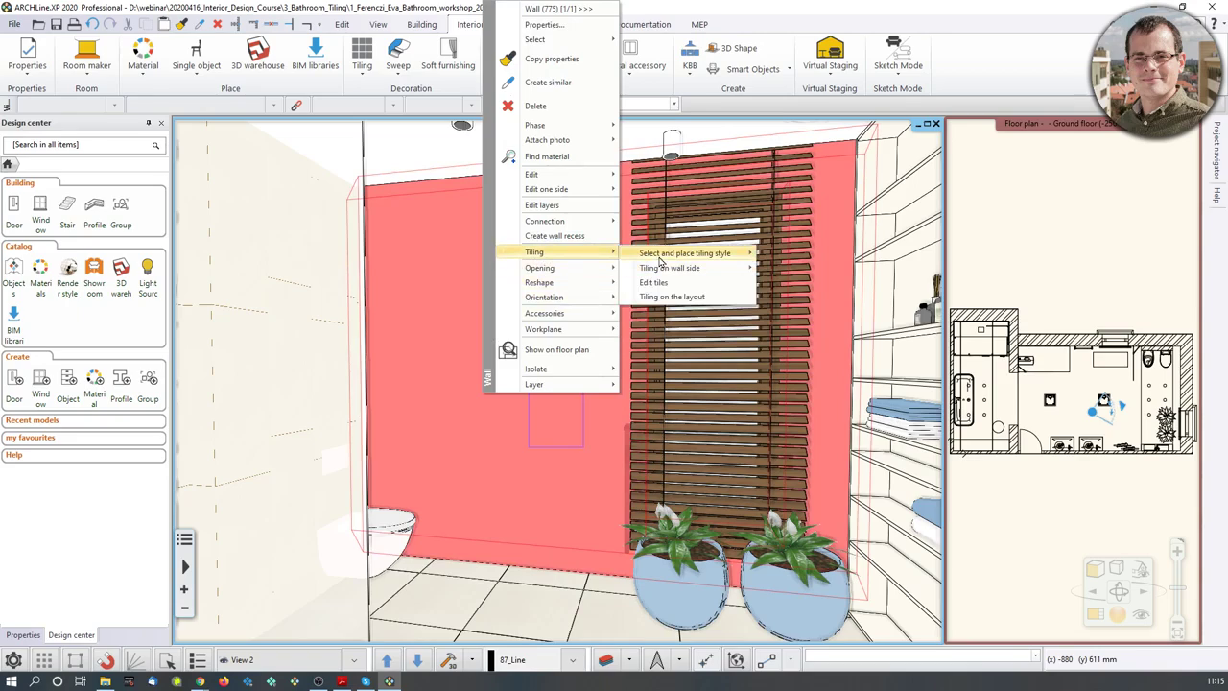
mouse_move(665, 259)
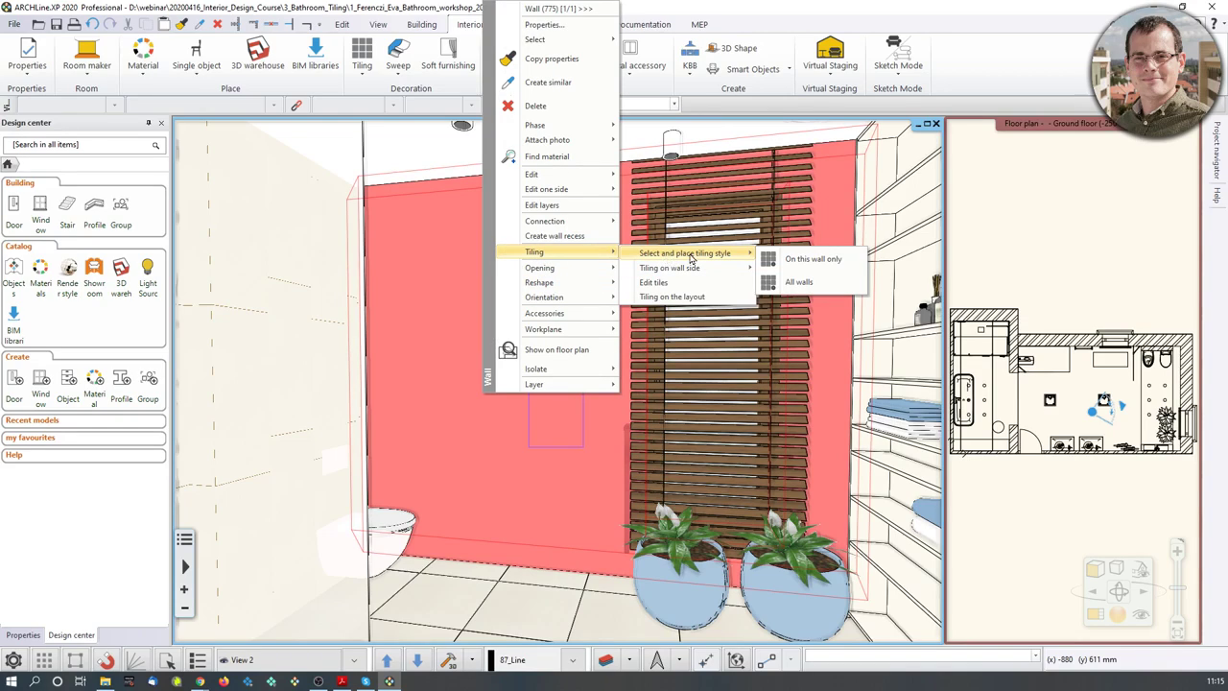
click(806, 283)
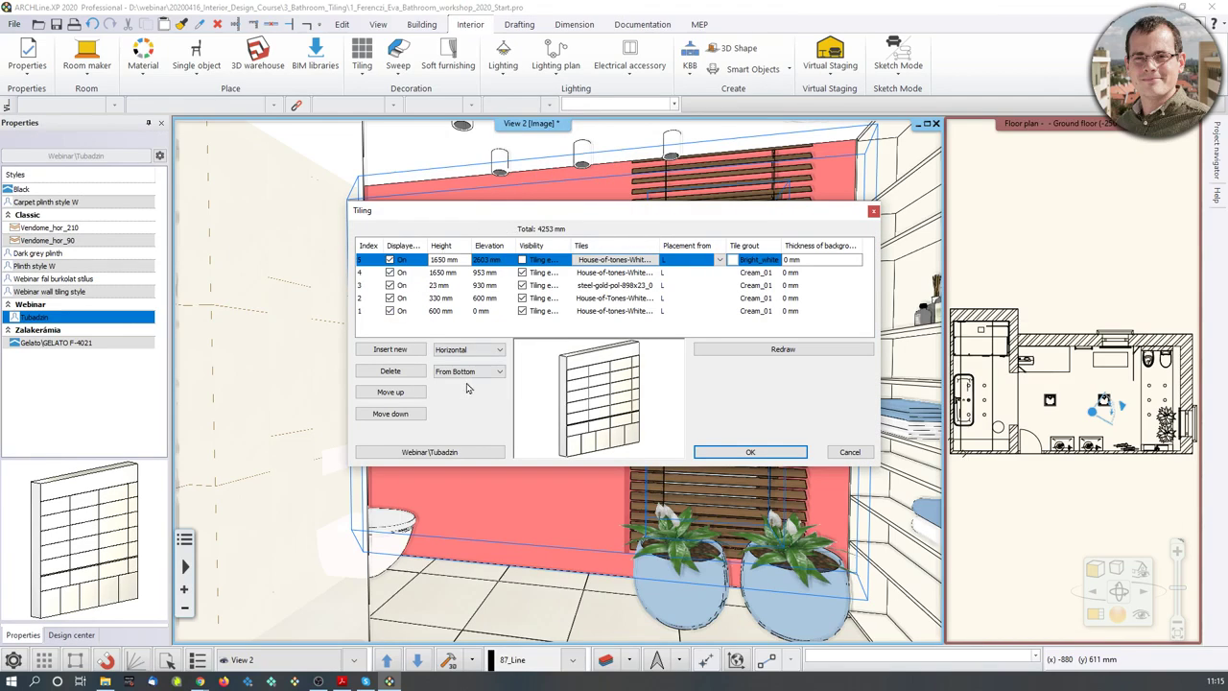
click(479, 451)
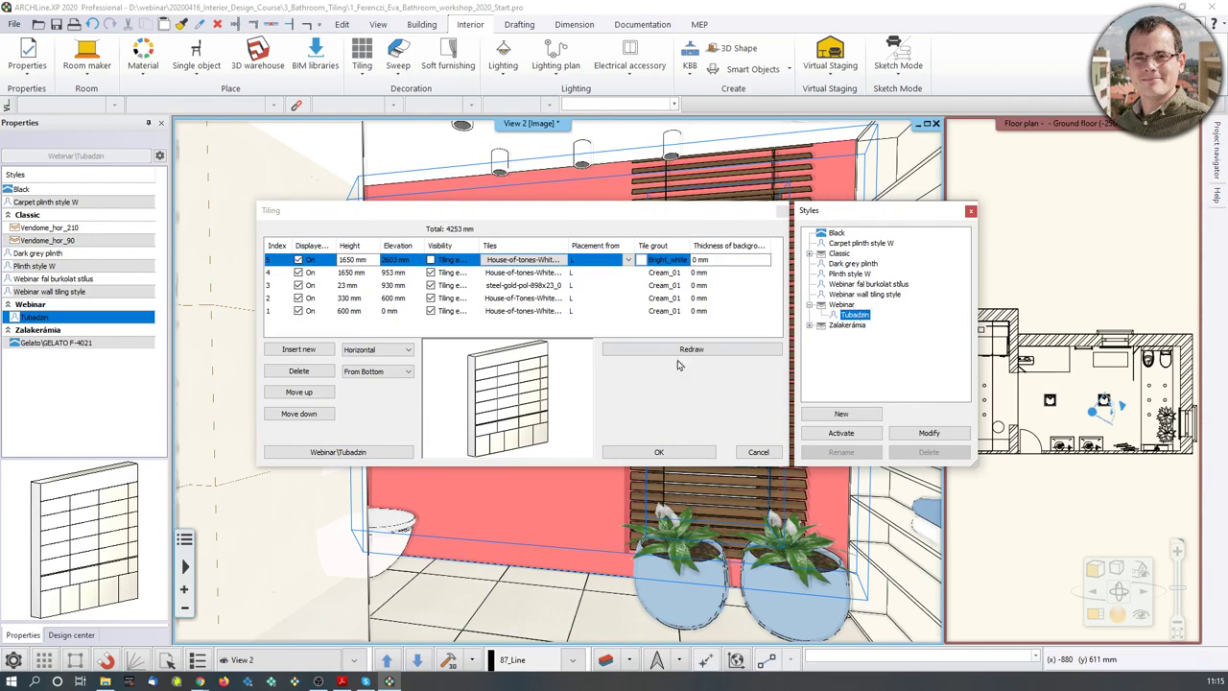
click(658, 452)
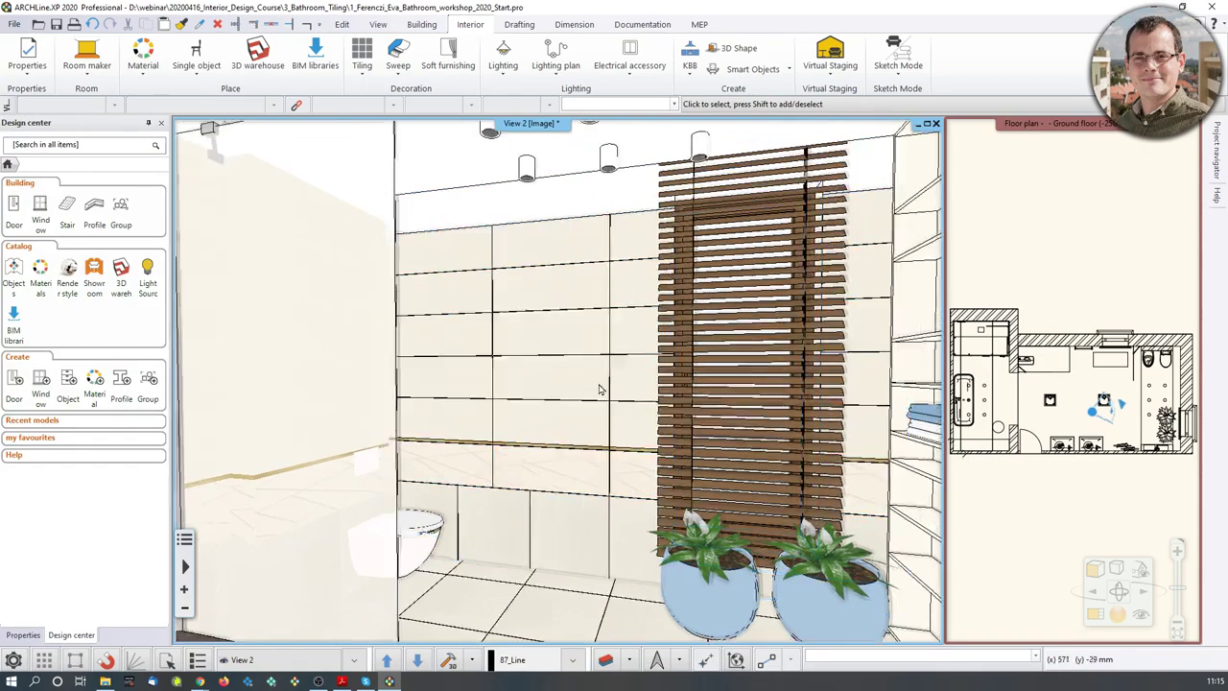
Examine the tiled walls around the room, including the gold strip and tile rows behind the bathtub and the untiled band below the ceiling
middle_drag(601, 389, 902, 388)
middle_drag(310, 383, 863, 382)
mouse_move(435, 385)
middle_down()
mouse_move(654, 361)
mouse_move(392, 389)
middle_up()
middle_drag(737, 373, 576, 370)
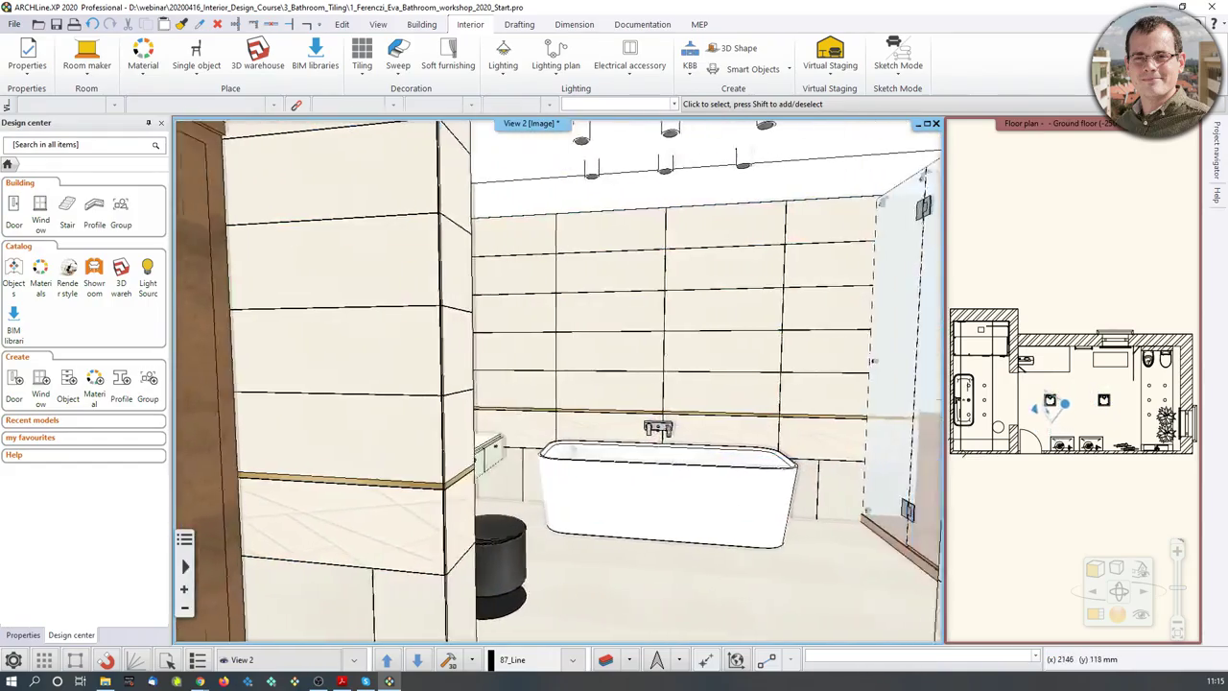
scroll(559, 381, up, 10)
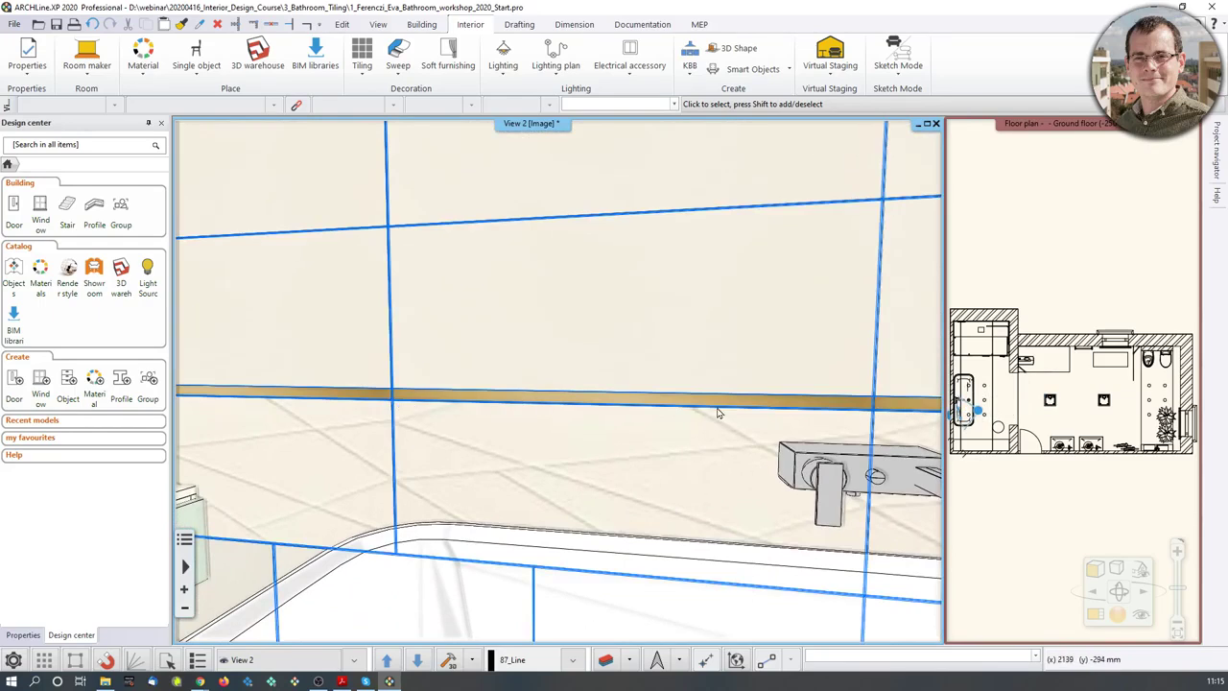
scroll(723, 362, down, 5)
scroll(662, 297, down, 5)
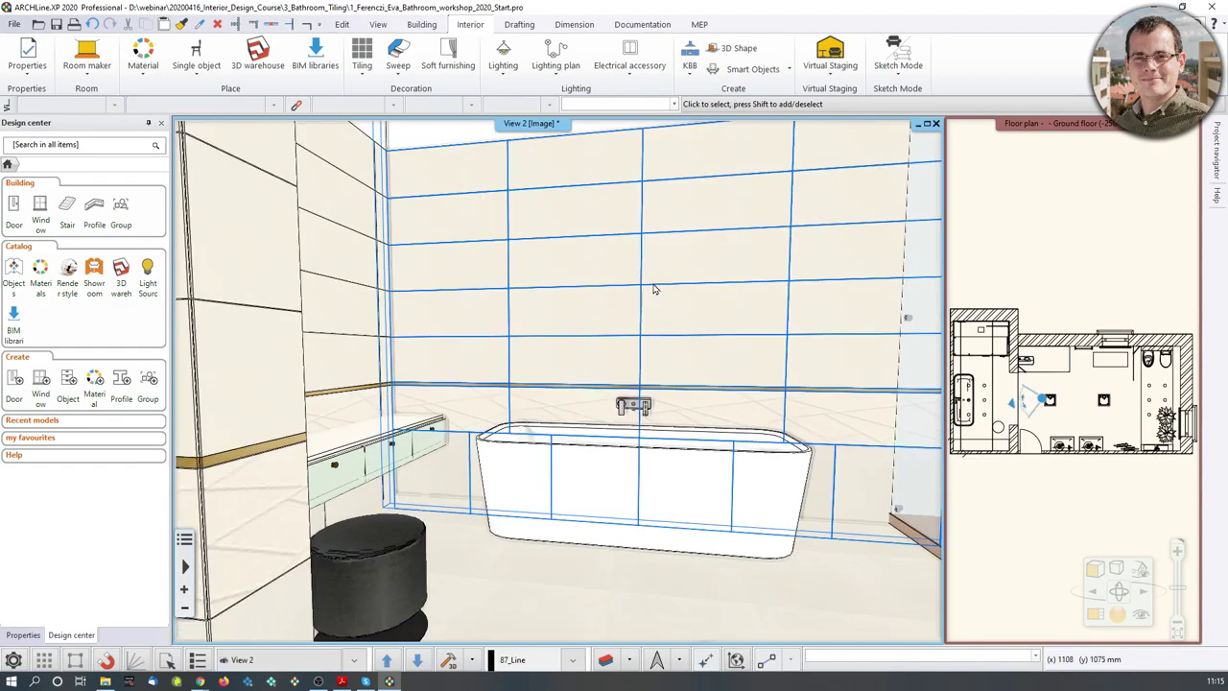
scroll(648, 250, up, 8)
scroll(642, 247, up, 5)
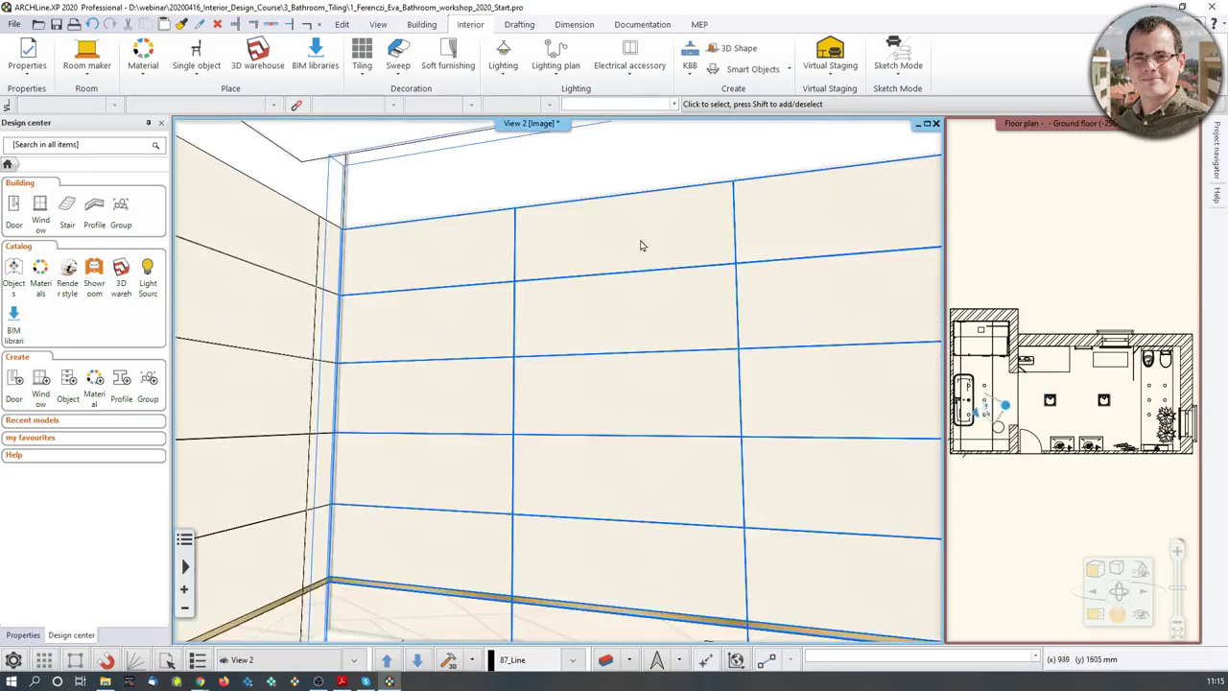
scroll(617, 386, down, 5)
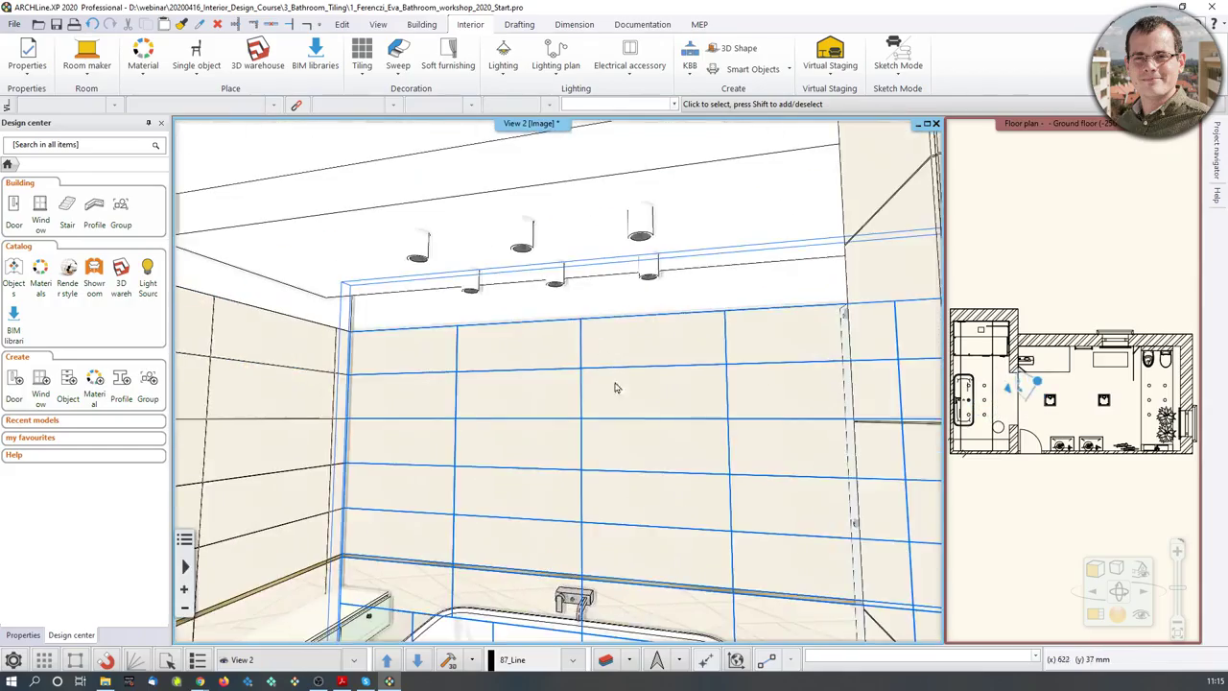
mouse_move(617, 387)
middle_down()
mouse_move(523, 442)
mouse_move(497, 384)
mouse_move(484, 439)
middle_up()
scroll(522, 441, up, 5)
scroll(522, 441, down, 5)
scroll(496, 384, up, 3)
scroll(496, 383, down, 3)
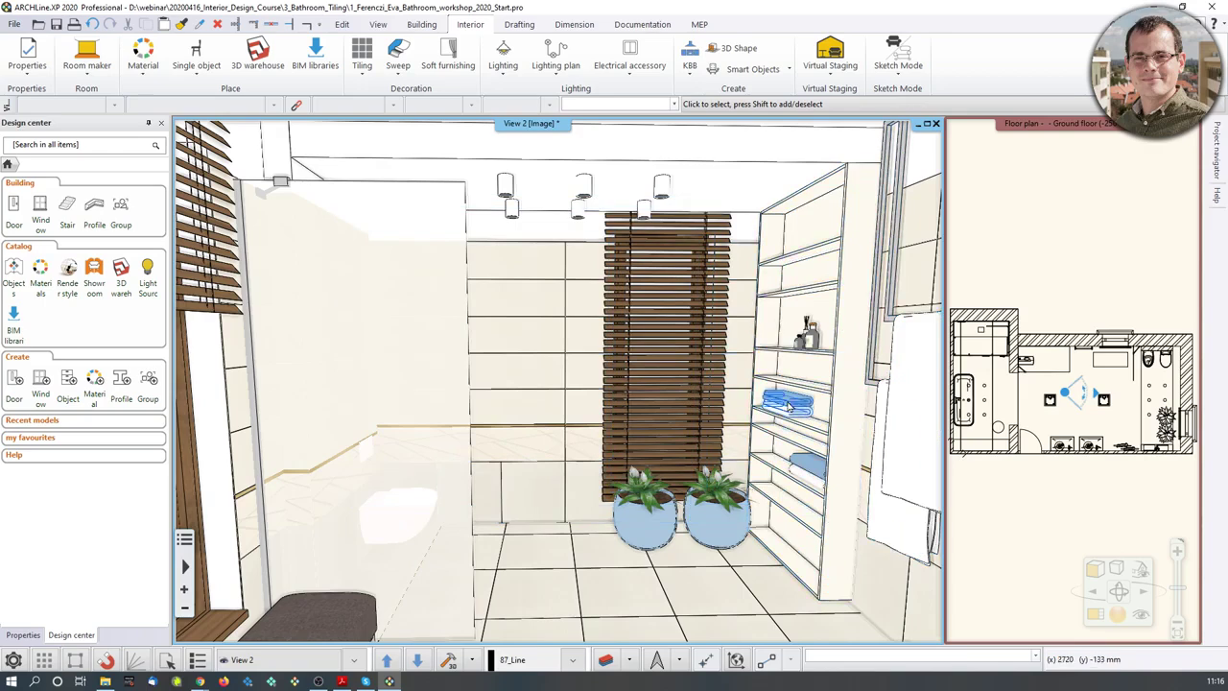
scroll(643, 575, down, 3)
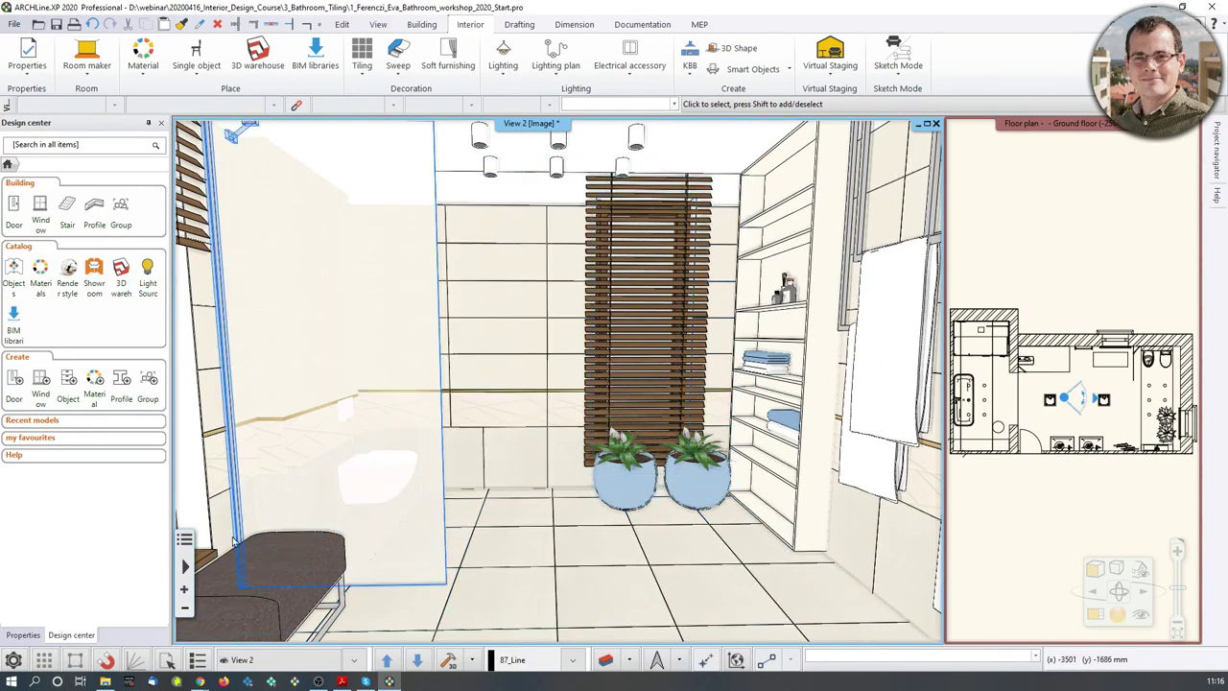
Review the cursor and marker options, including the pre-selection outline settings, and leave them
click(13, 660)
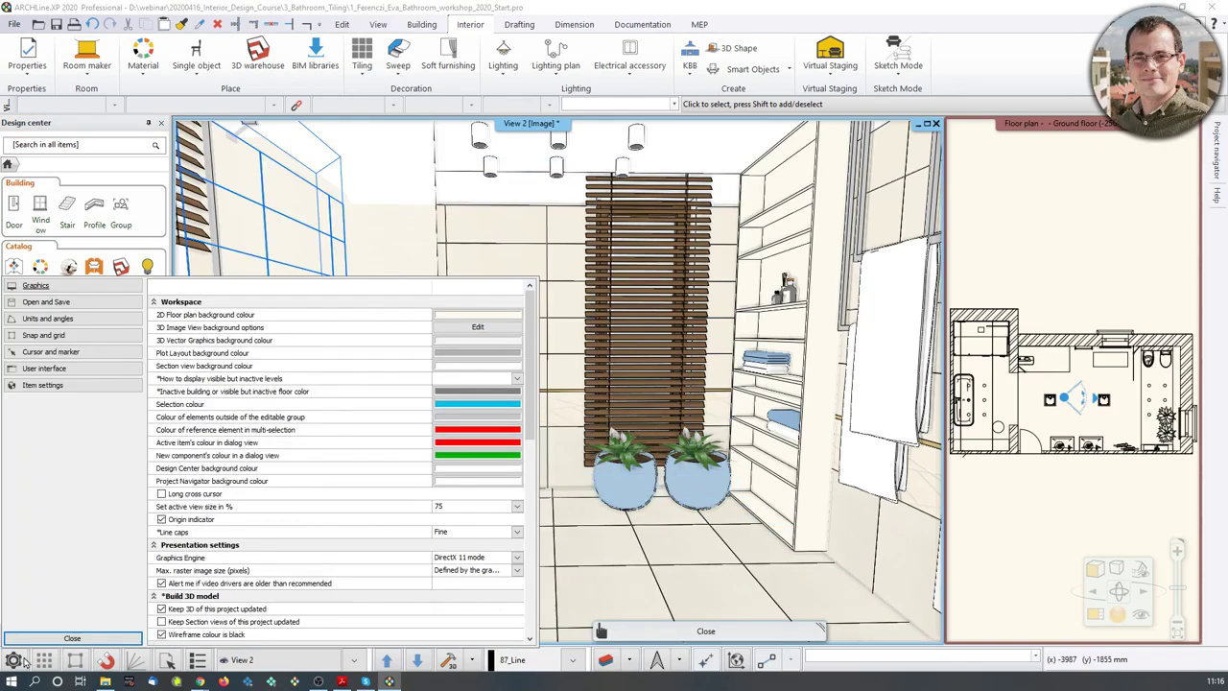
click(55, 354)
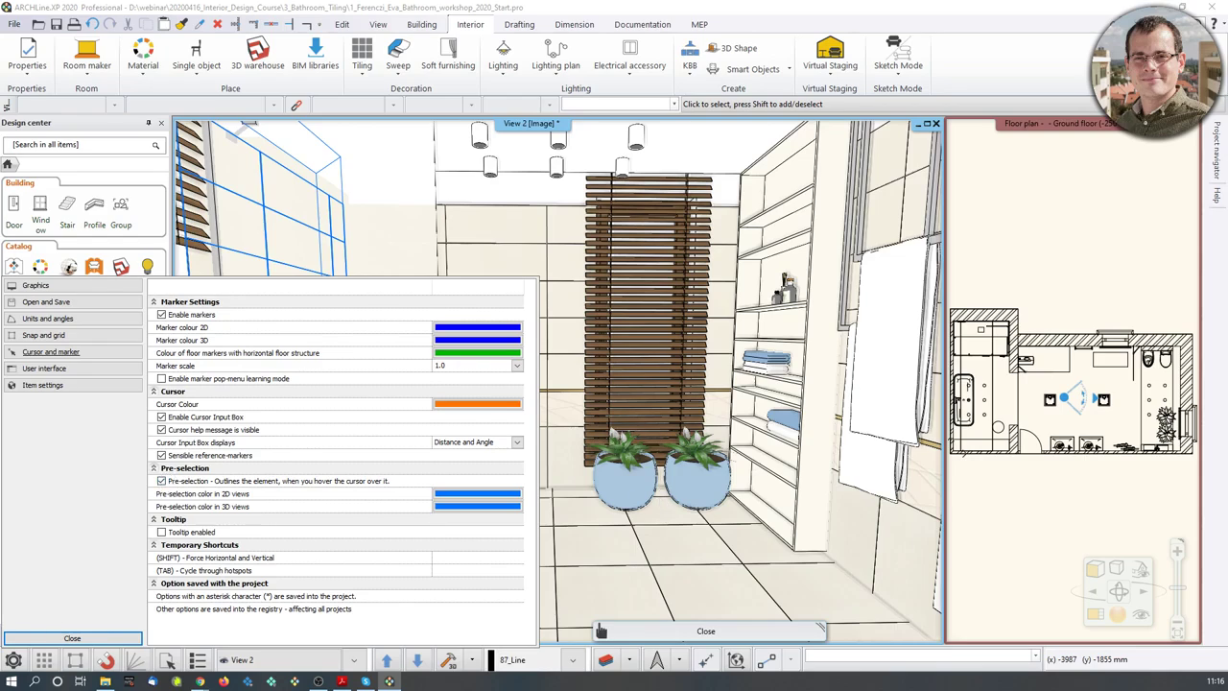
click(120, 641)
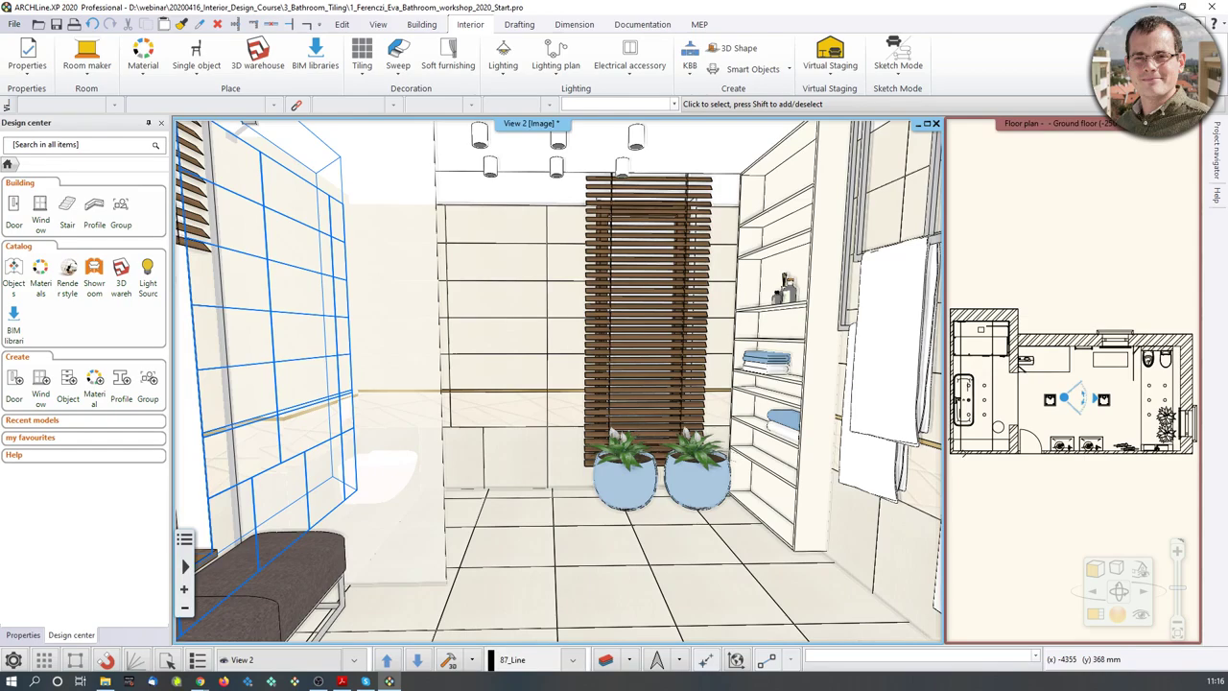
key(Escape)
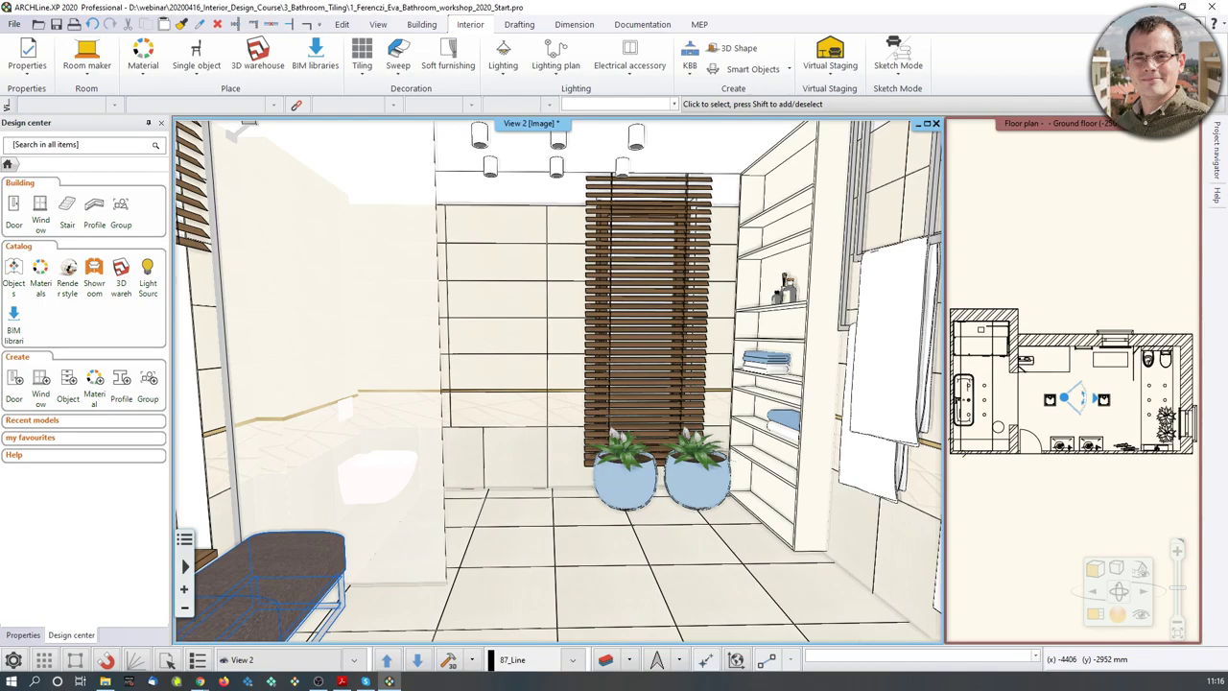
key(alt+Tab)
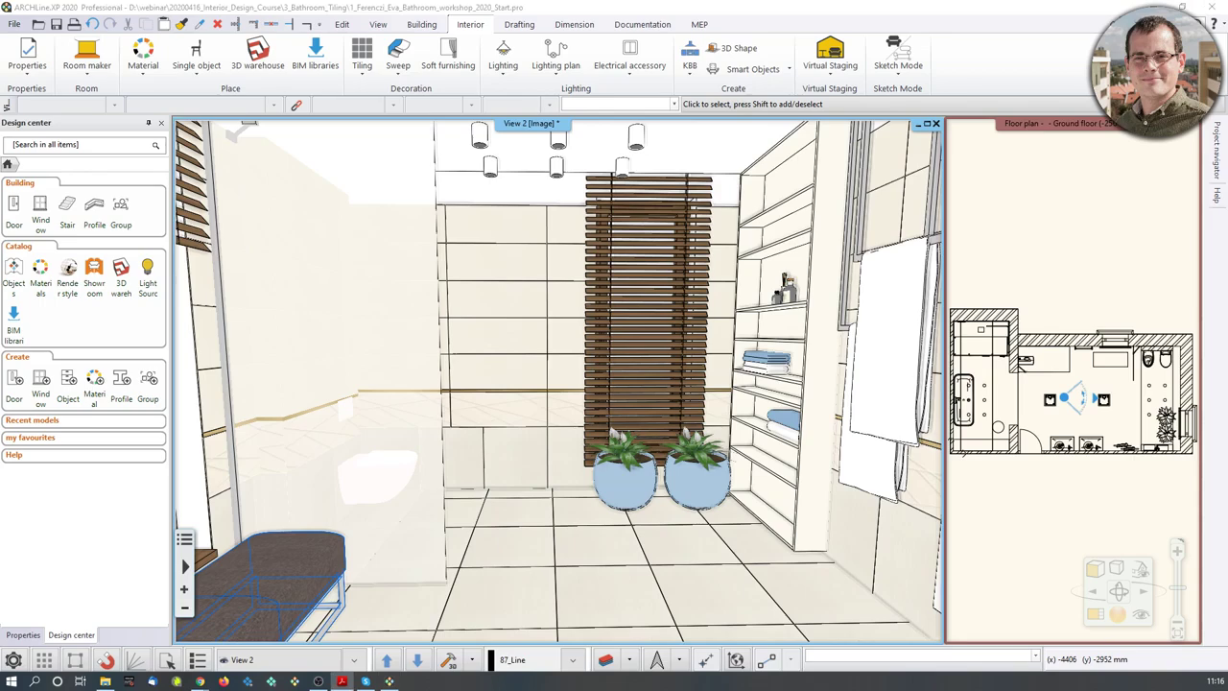
click(118, 566)
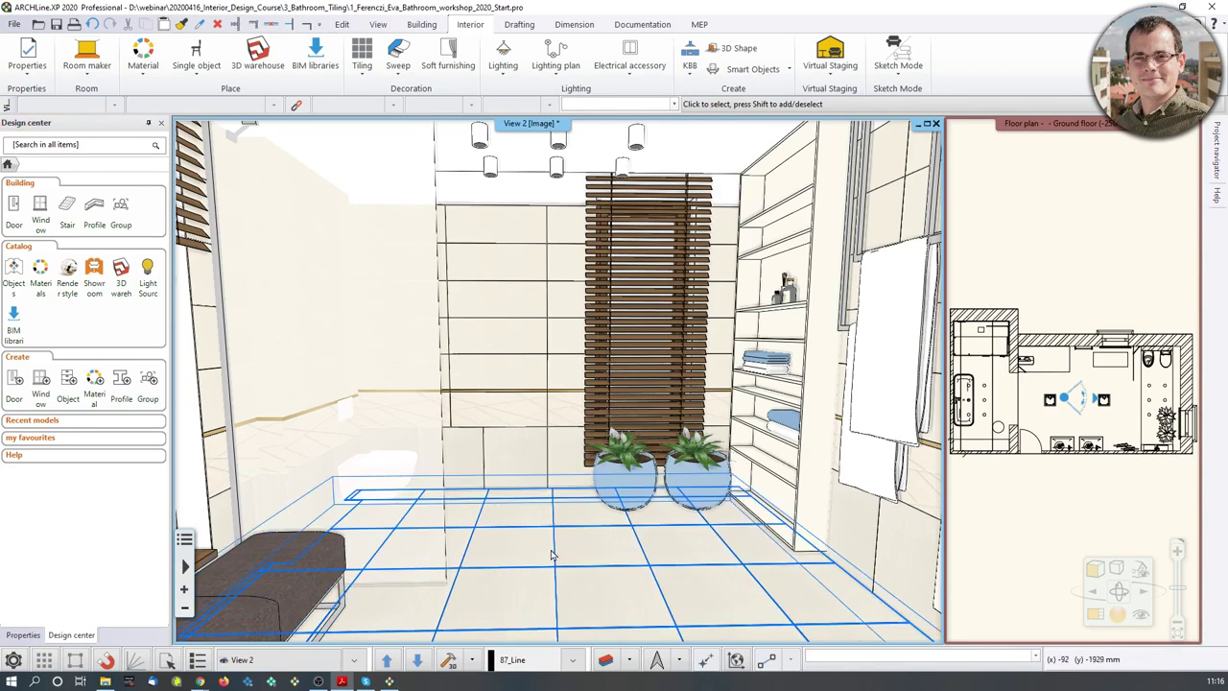
Edit the main floor tiling with the tile's left-edge midpoint as reference, Original orientation and a 200 mm row shift (Dx), and accept it
right_click(579, 555)
click(650, 296)
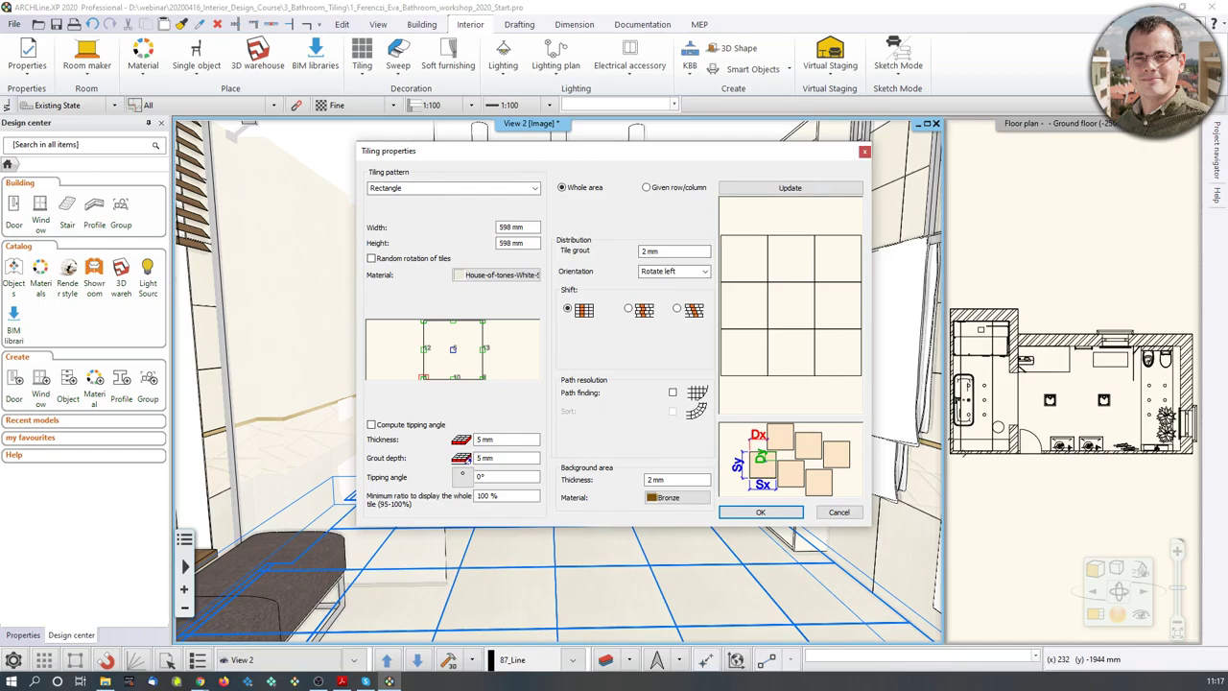
click(423, 350)
click(704, 272)
click(682, 284)
click(628, 309)
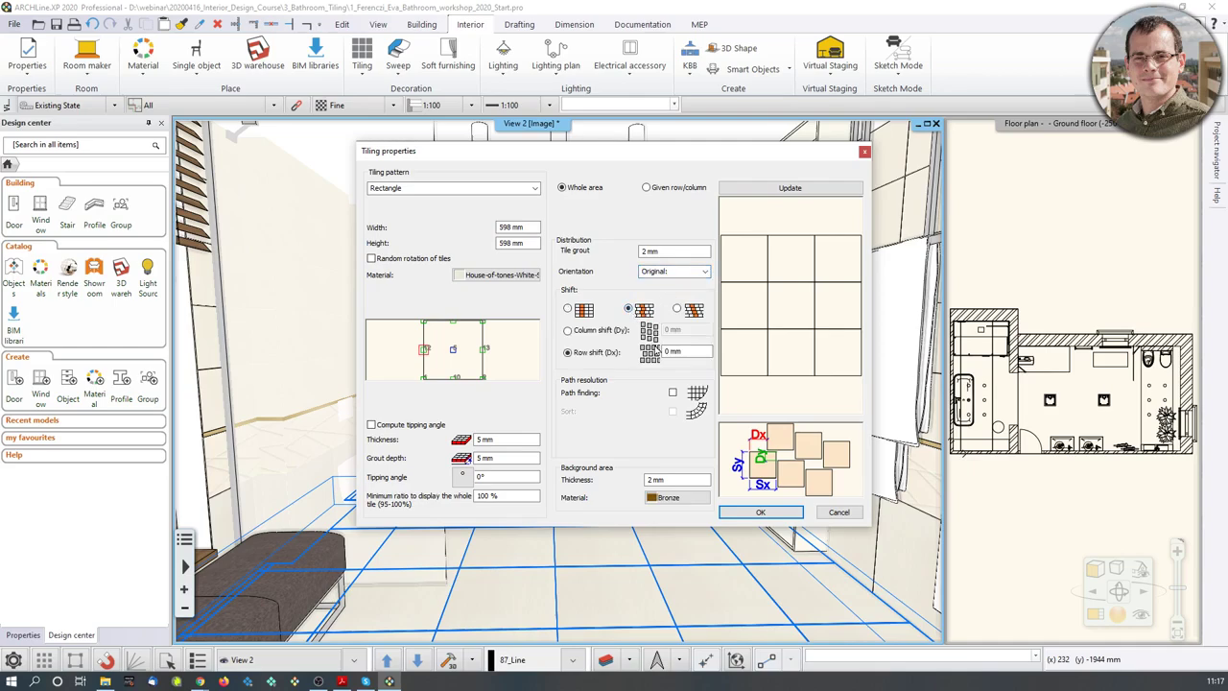
double_click(679, 352)
text(22)
click(796, 187)
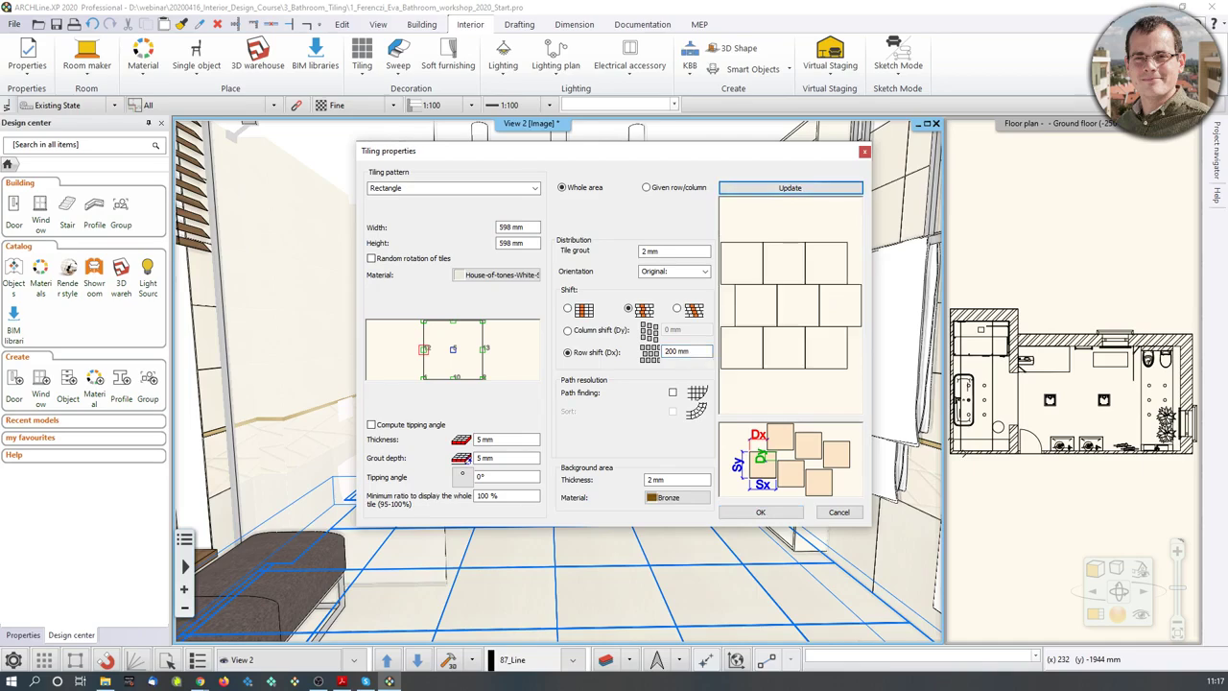
click(773, 512)
Position the shifted floor tiles from the midpoint of an existing tile's edge, set their direction, inspect the layout and leave tile editing
scroll(614, 576, down, 2)
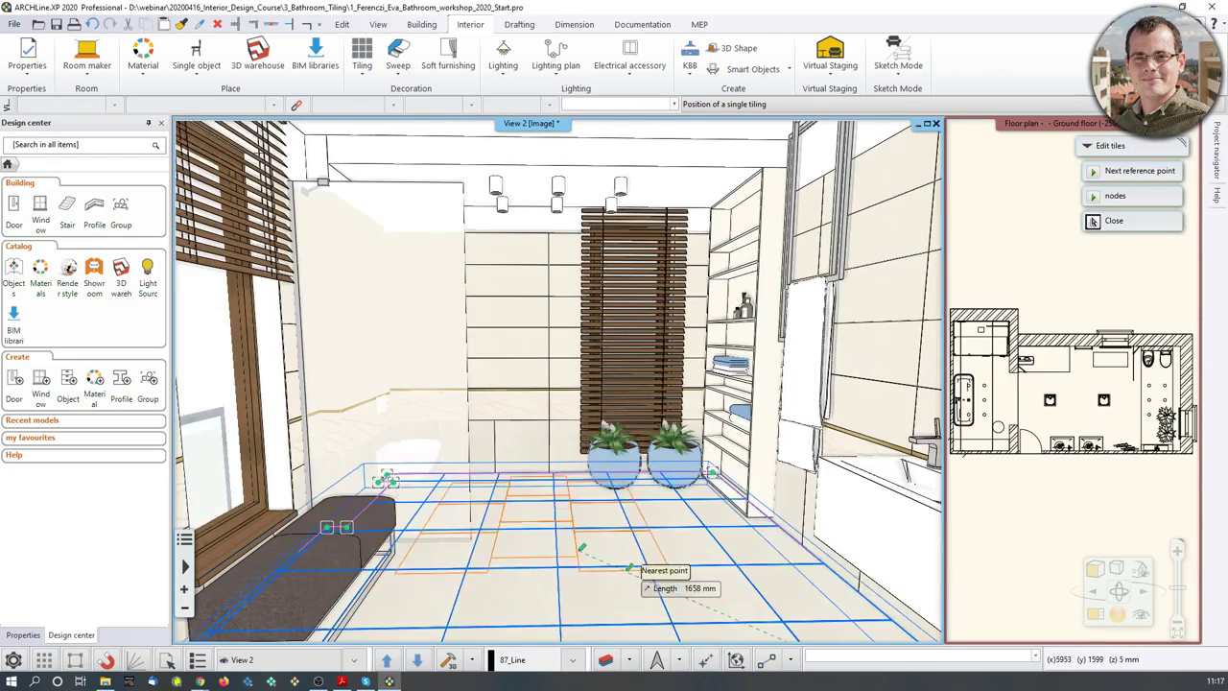
middle_drag(662, 576, 611, 571)
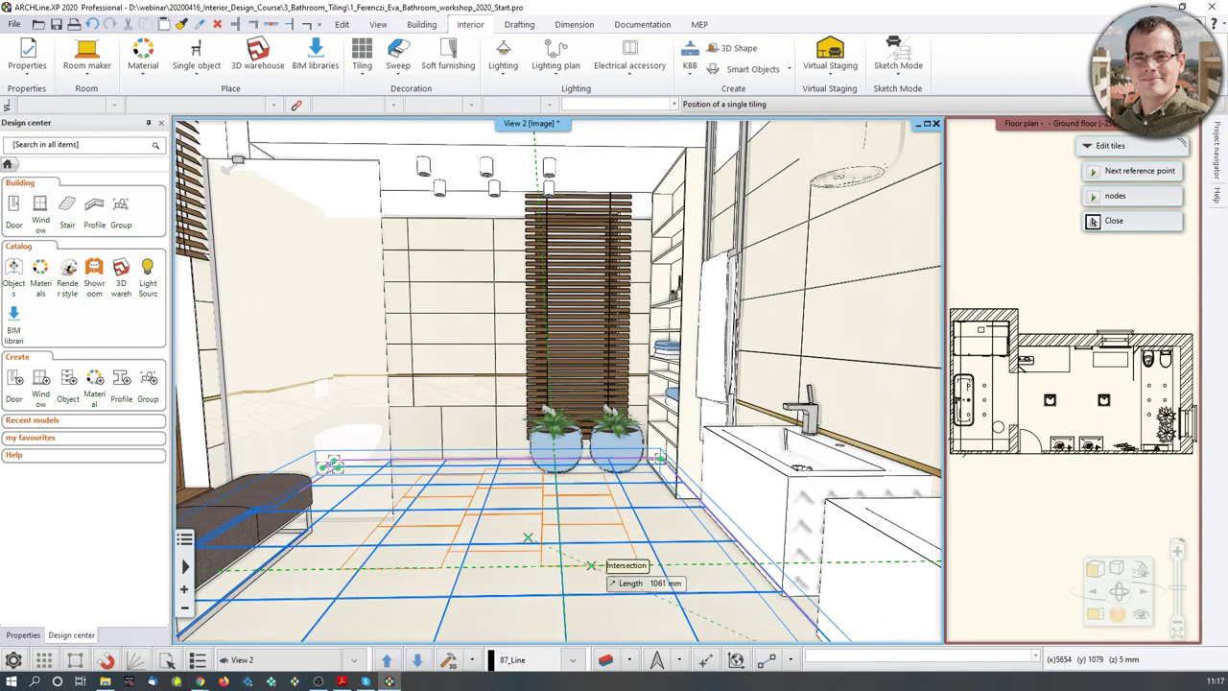
click(591, 566)
scroll(607, 611, up, 2)
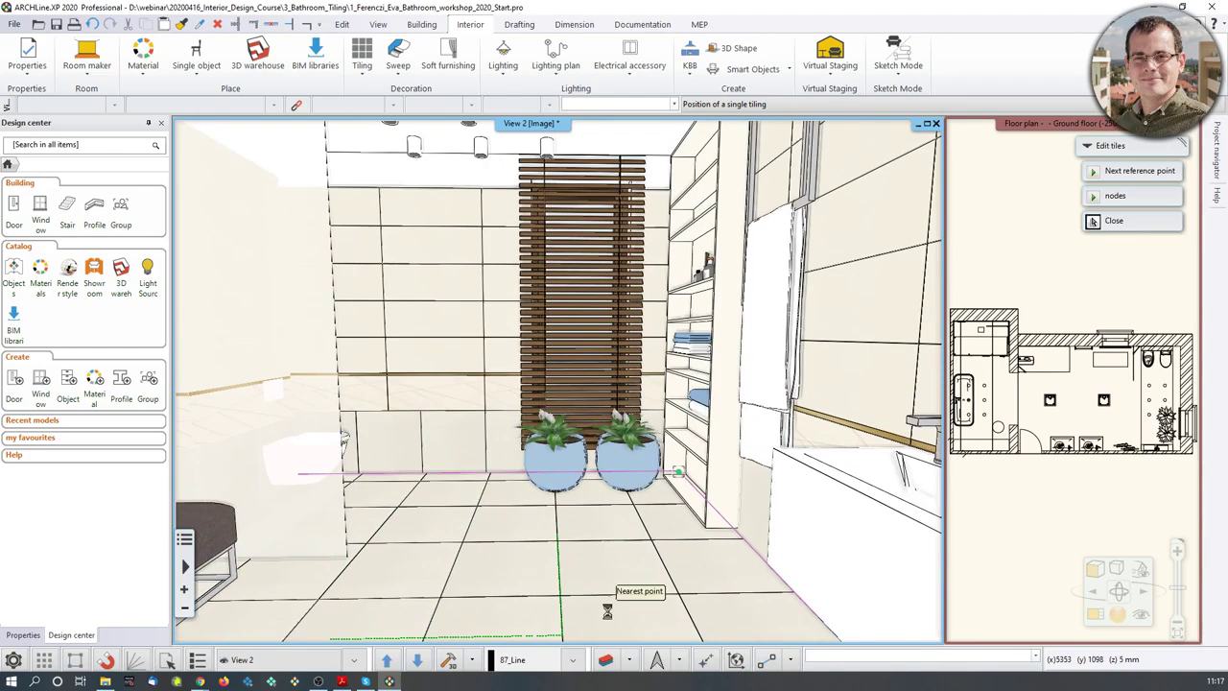
middle_drag(607, 611, 491, 494)
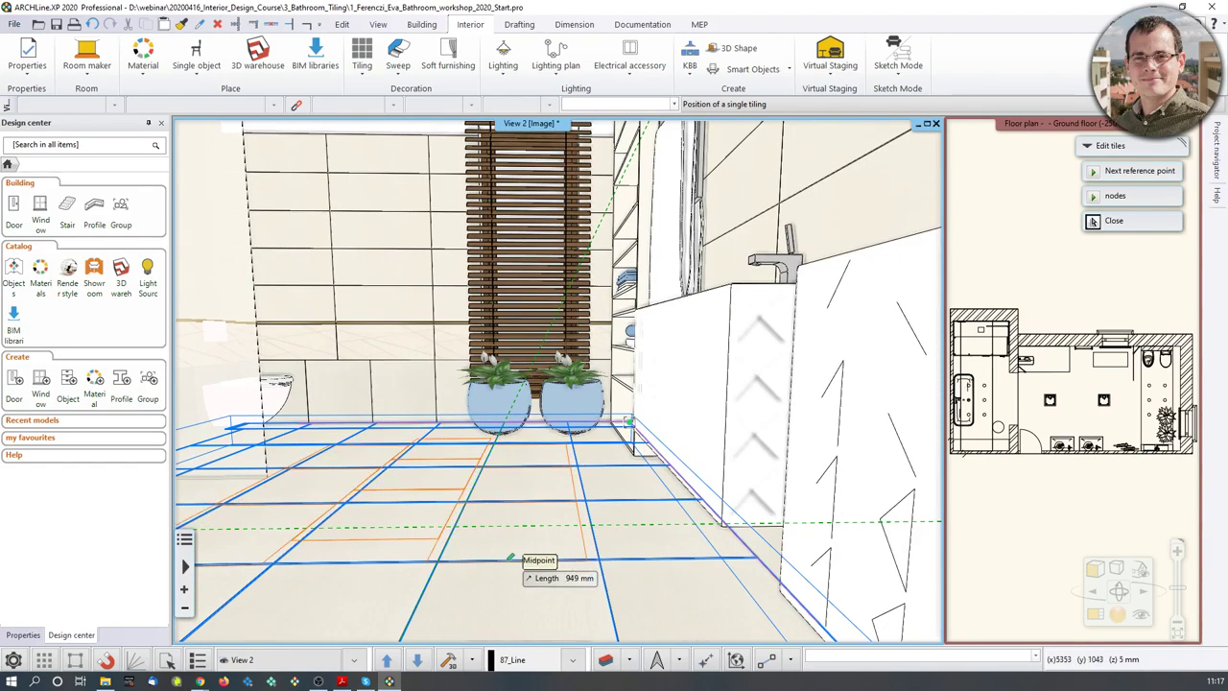
click(518, 560)
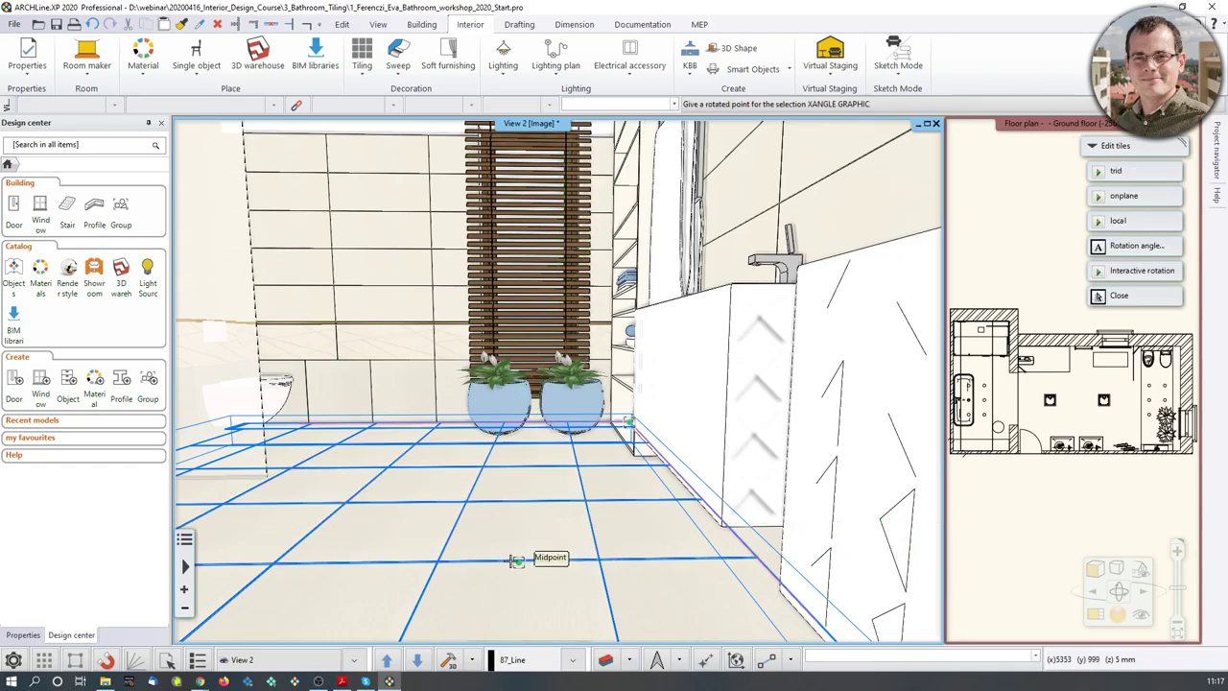
click(525, 501)
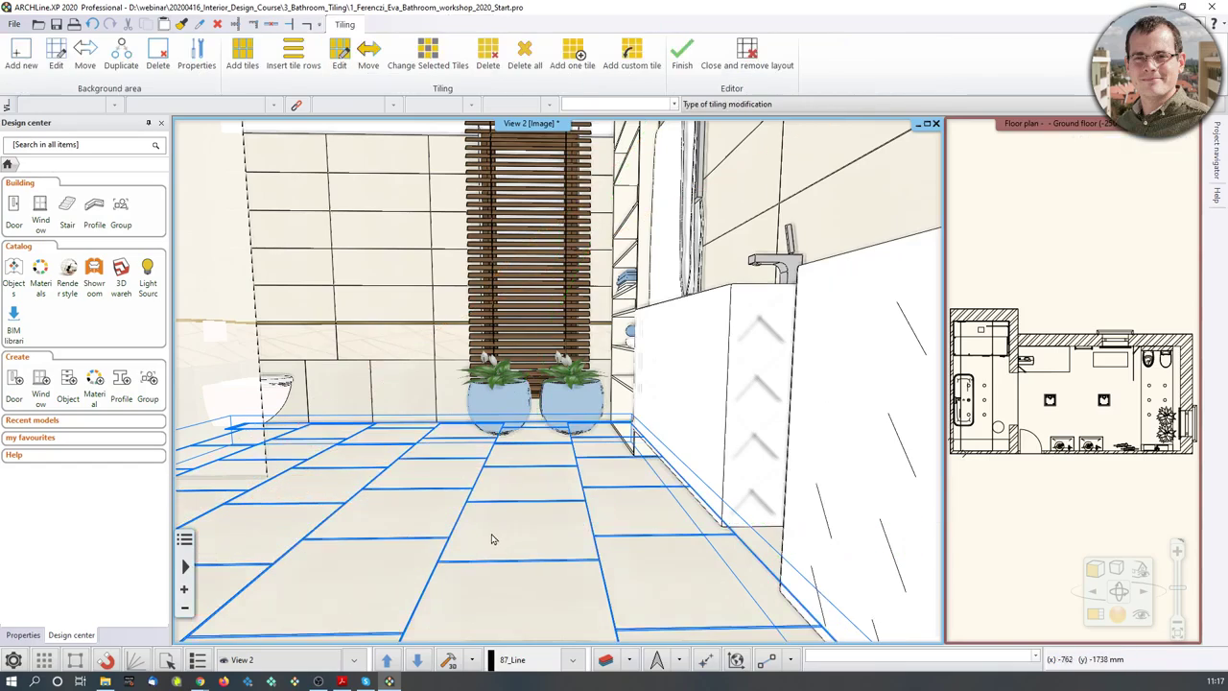
middle_drag(493, 534, 556, 479)
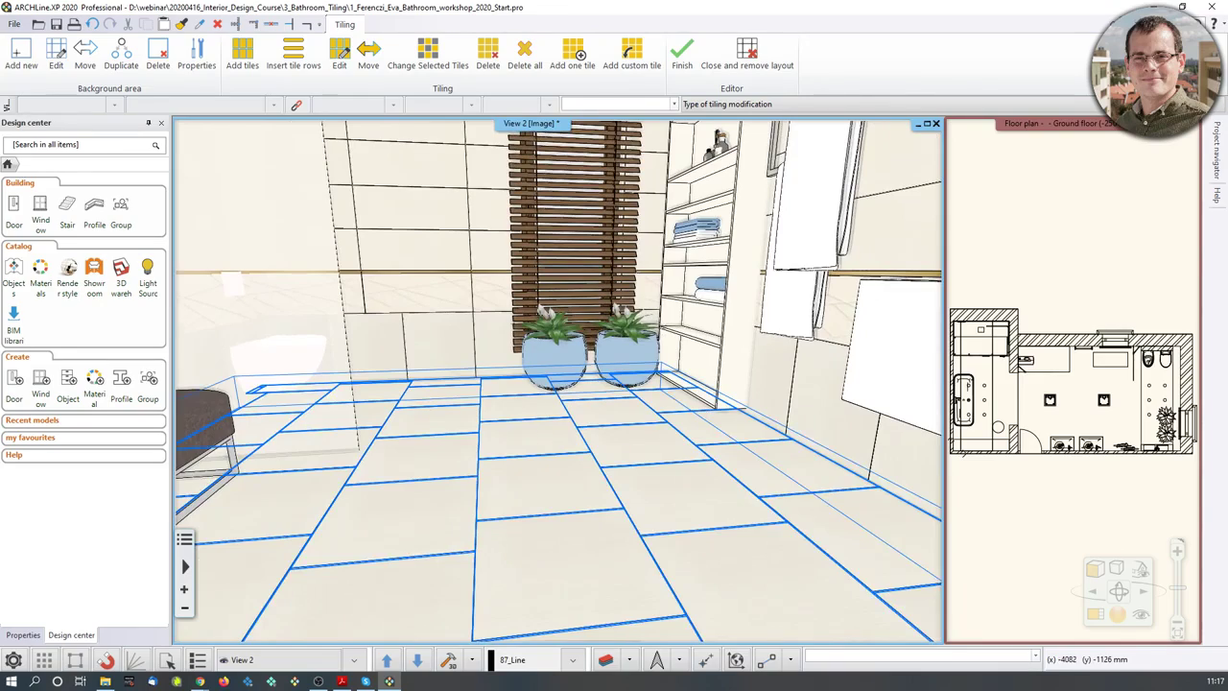
middle_drag(455, 379, 460, 471)
scroll(588, 344, down, 3)
scroll(596, 338, up, 5)
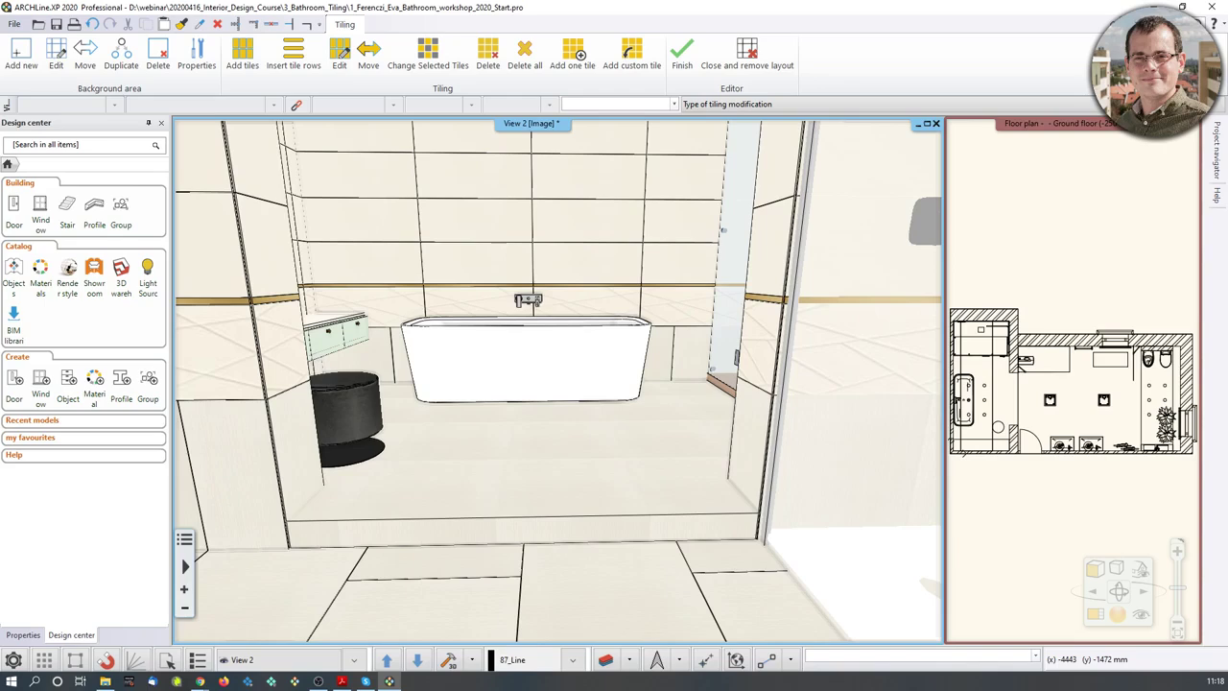
key(Escape)
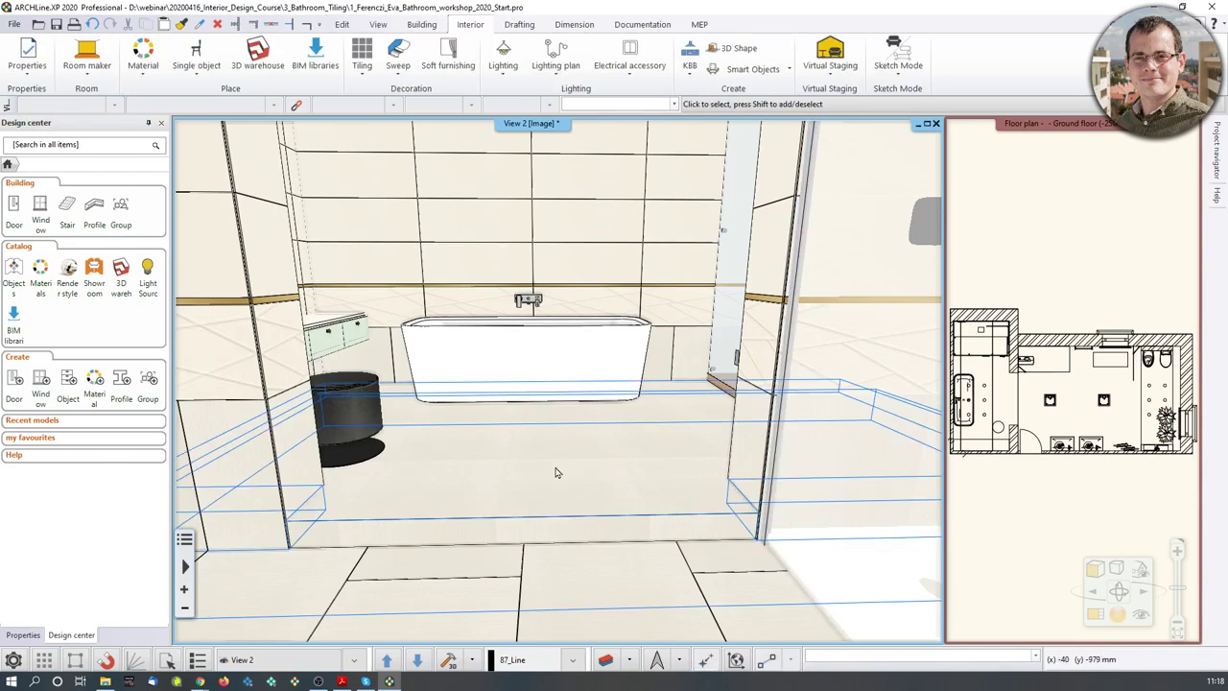
Try tiling the full area of the raised bathtub slab with 200 mm row-shifted tiles, positioned from a point on the main floor
click(554, 472)
right_click(554, 472)
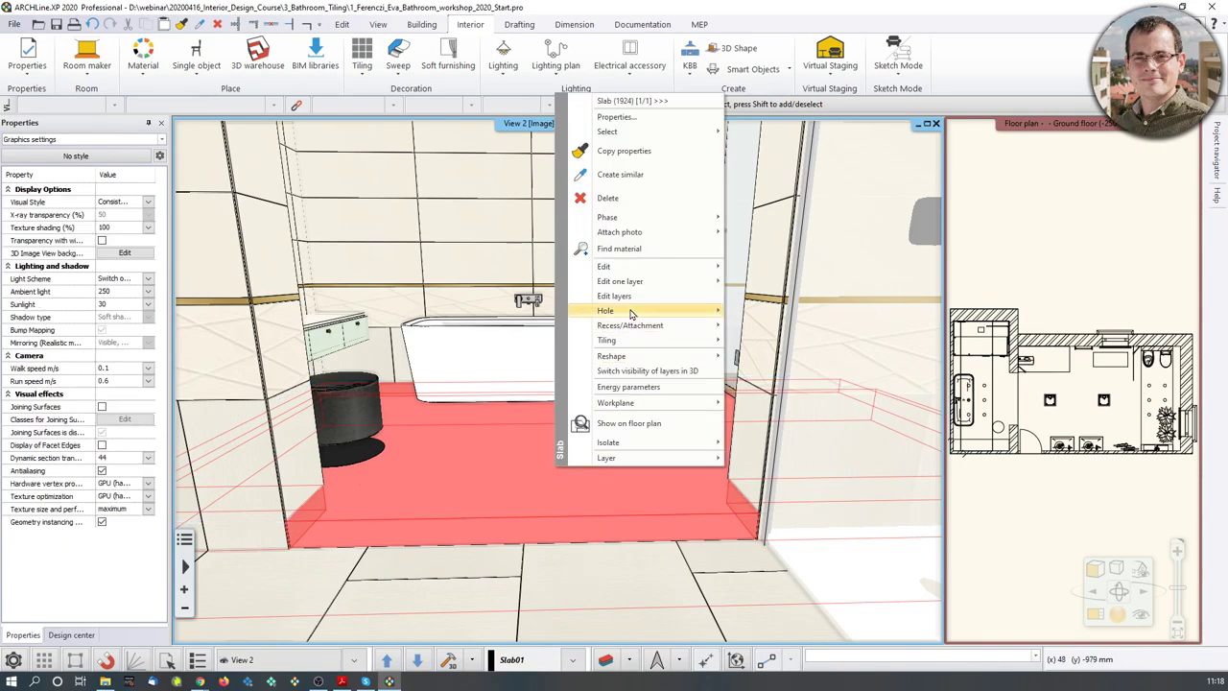
mouse_move(654, 340)
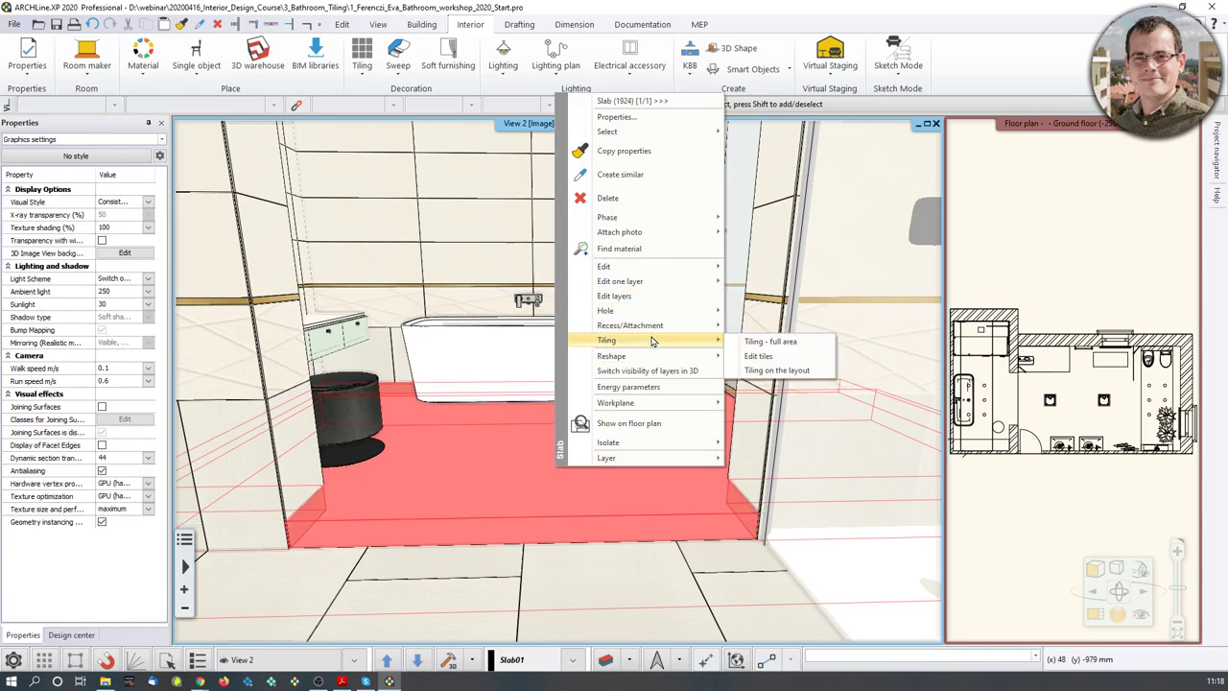
click(776, 345)
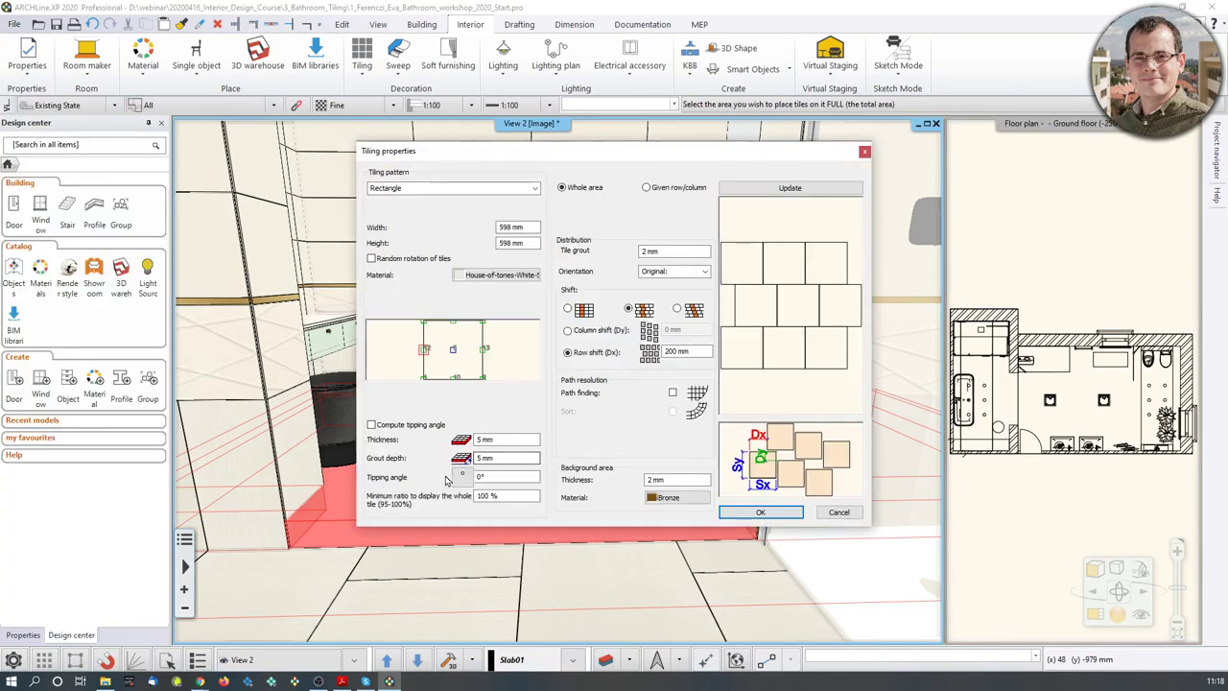
click(760, 512)
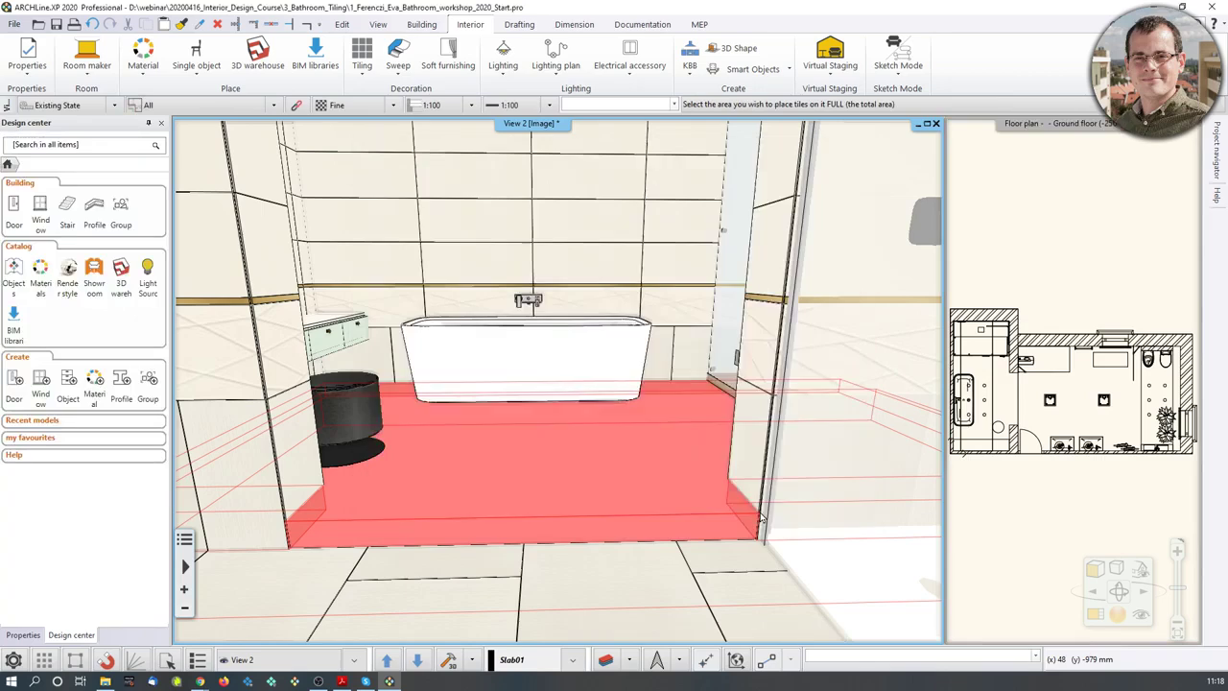
scroll(545, 554, down, 4)
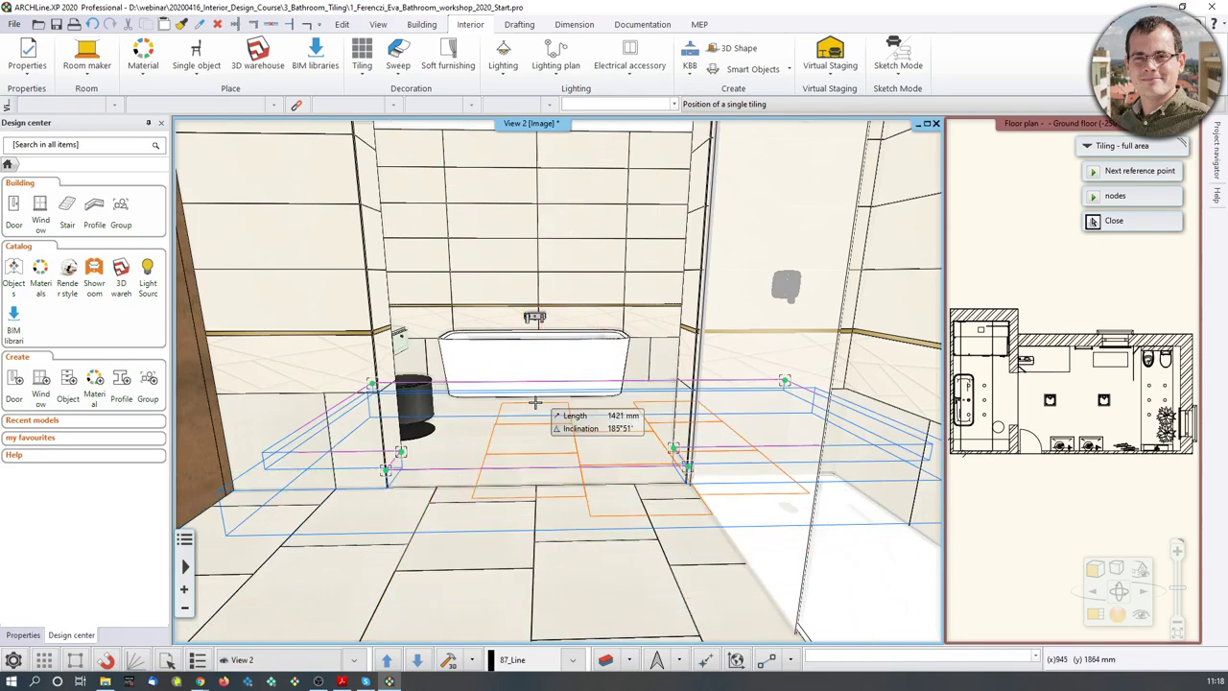
scroll(489, 528, up, 1)
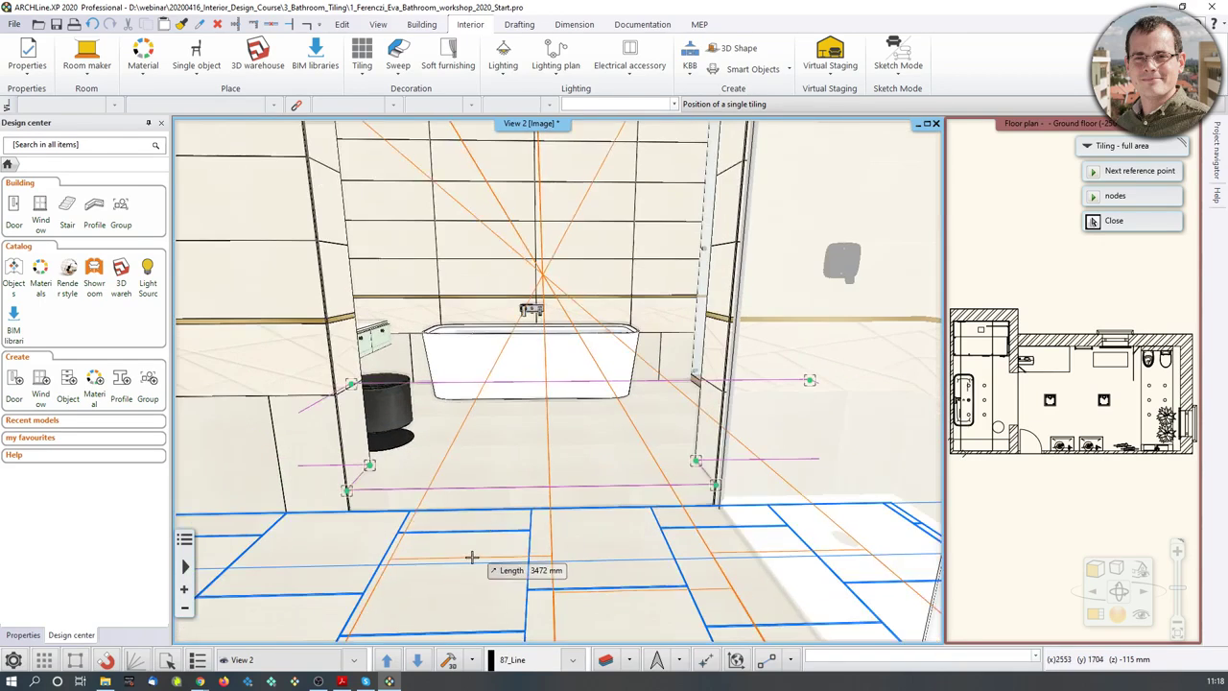
middle_drag(471, 556, 503, 466)
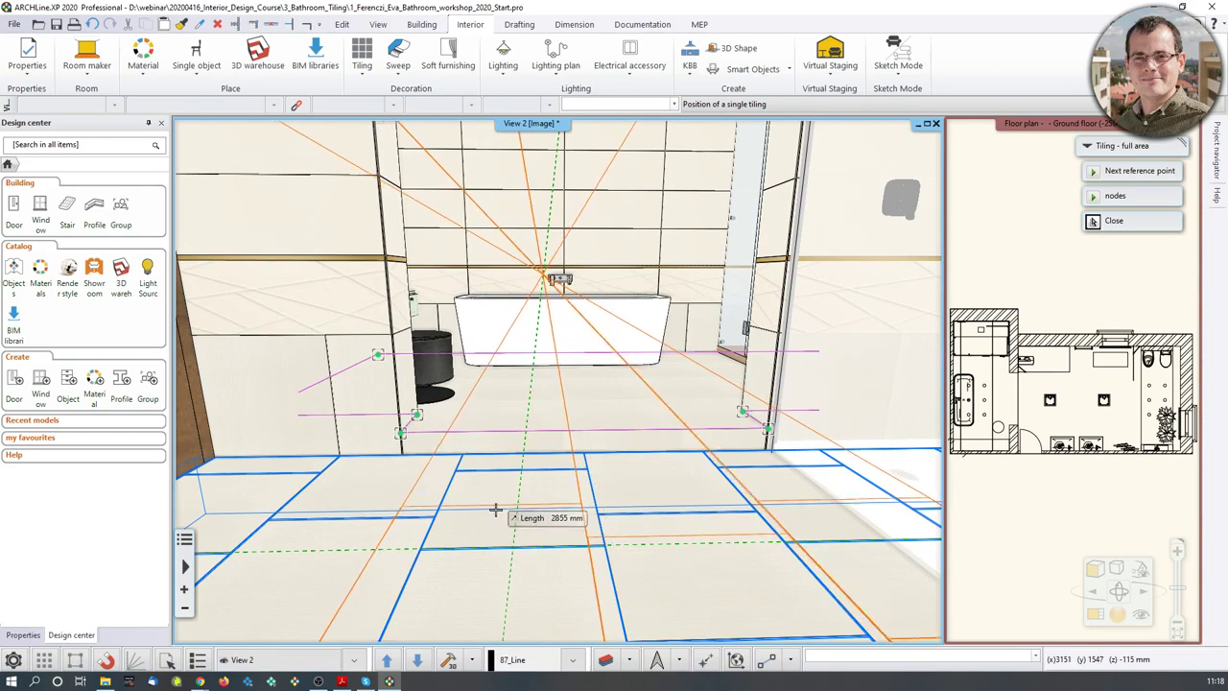
click(523, 545)
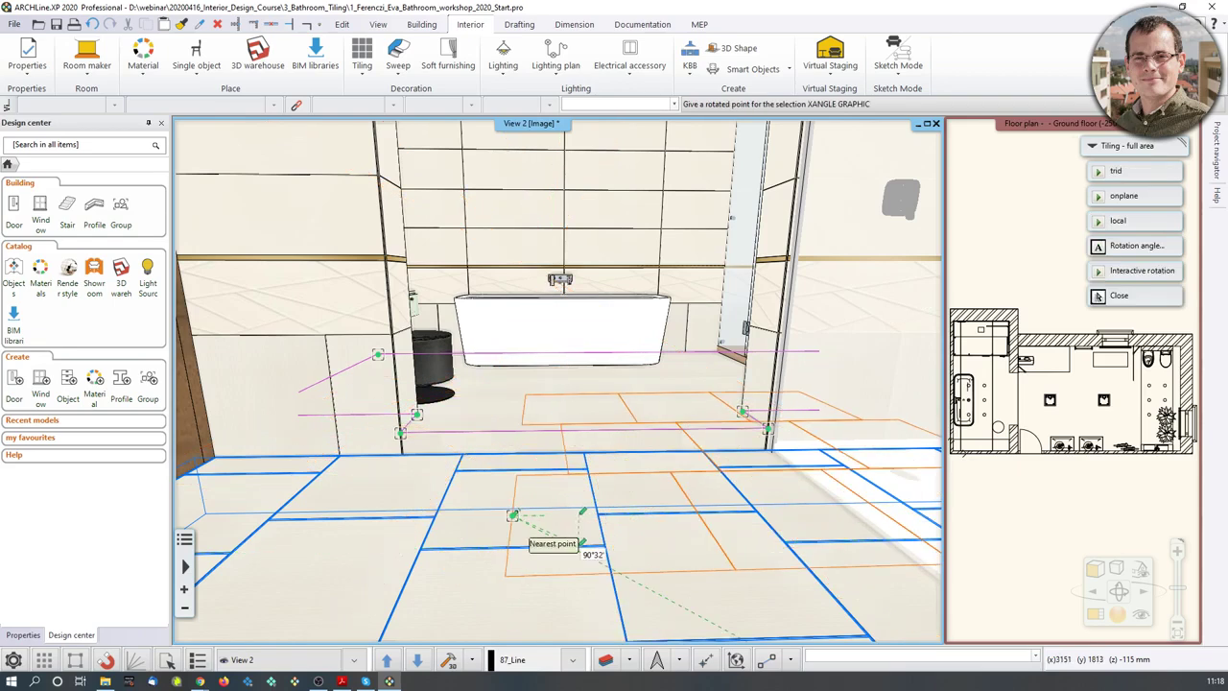
click(567, 499)
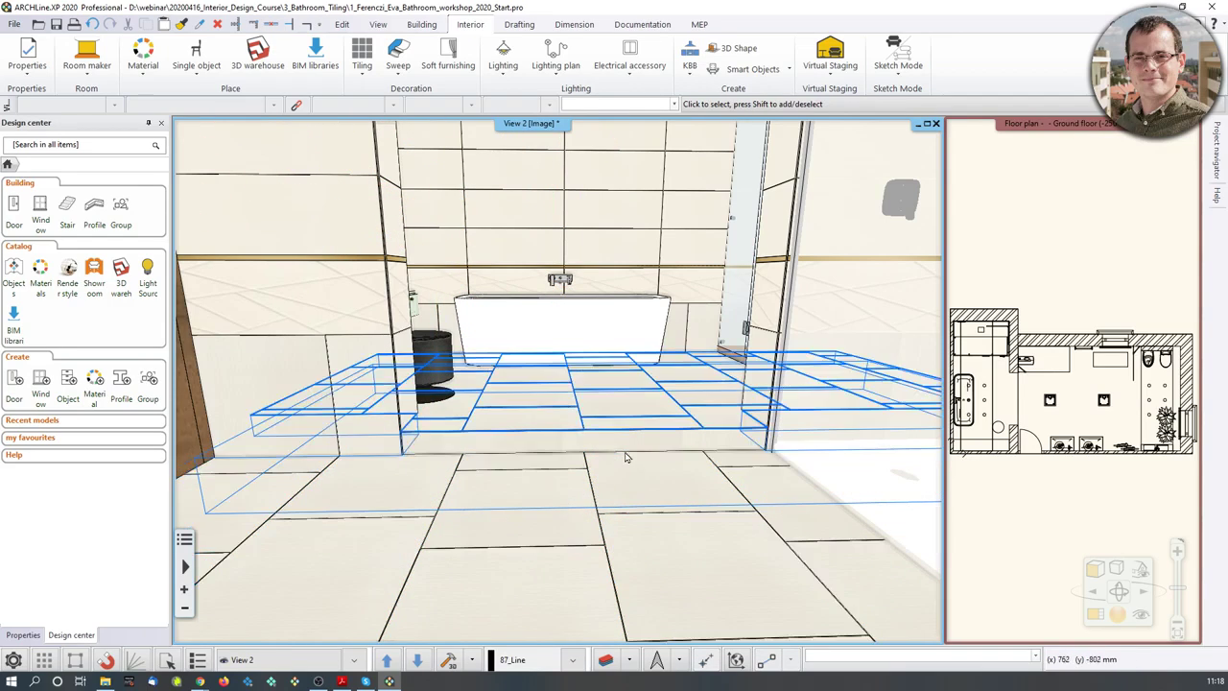
Inspect the new tiling on the raised bathtub slab and delete all of it
middle_drag(624, 458, 551, 509)
scroll(550, 487, up, 2)
scroll(551, 510, down, 2)
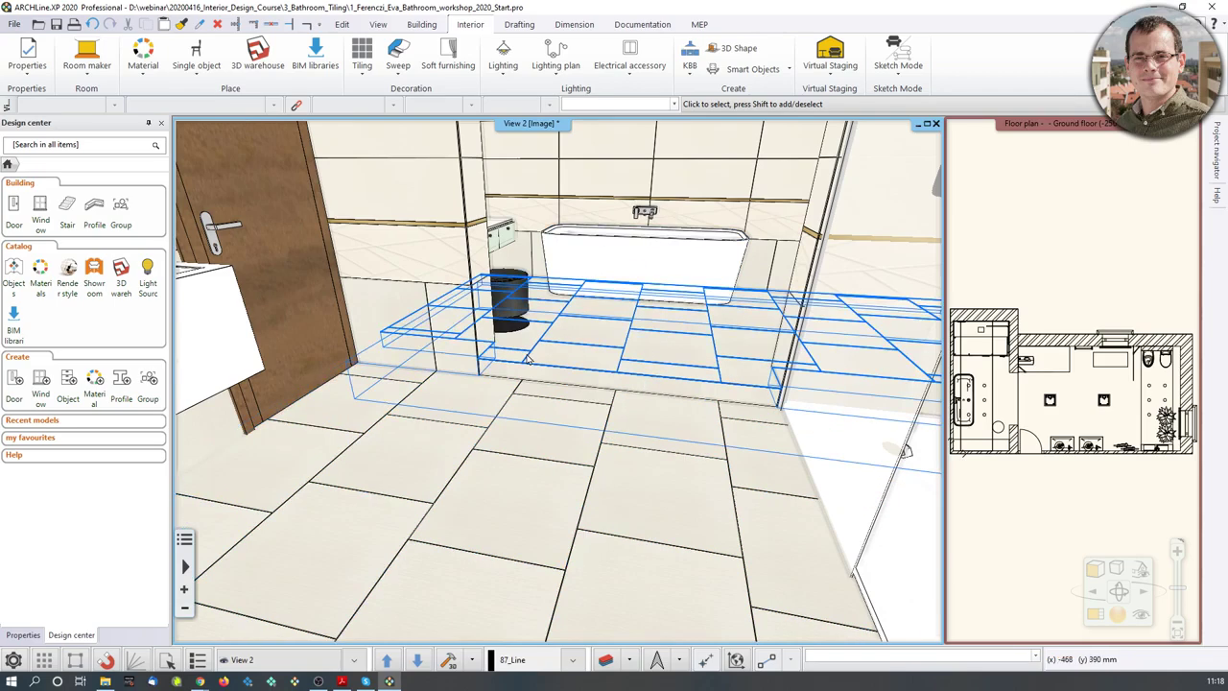
right_click(606, 346)
click(593, 347)
click(600, 342)
right_click(600, 339)
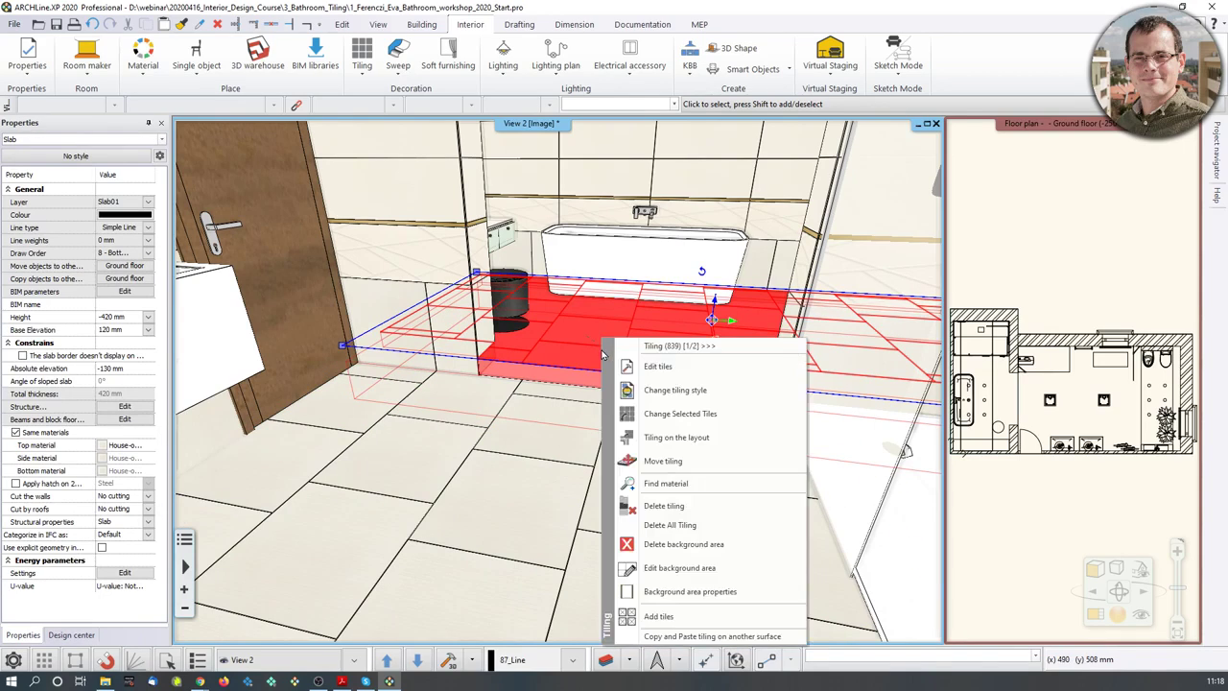
click(683, 525)
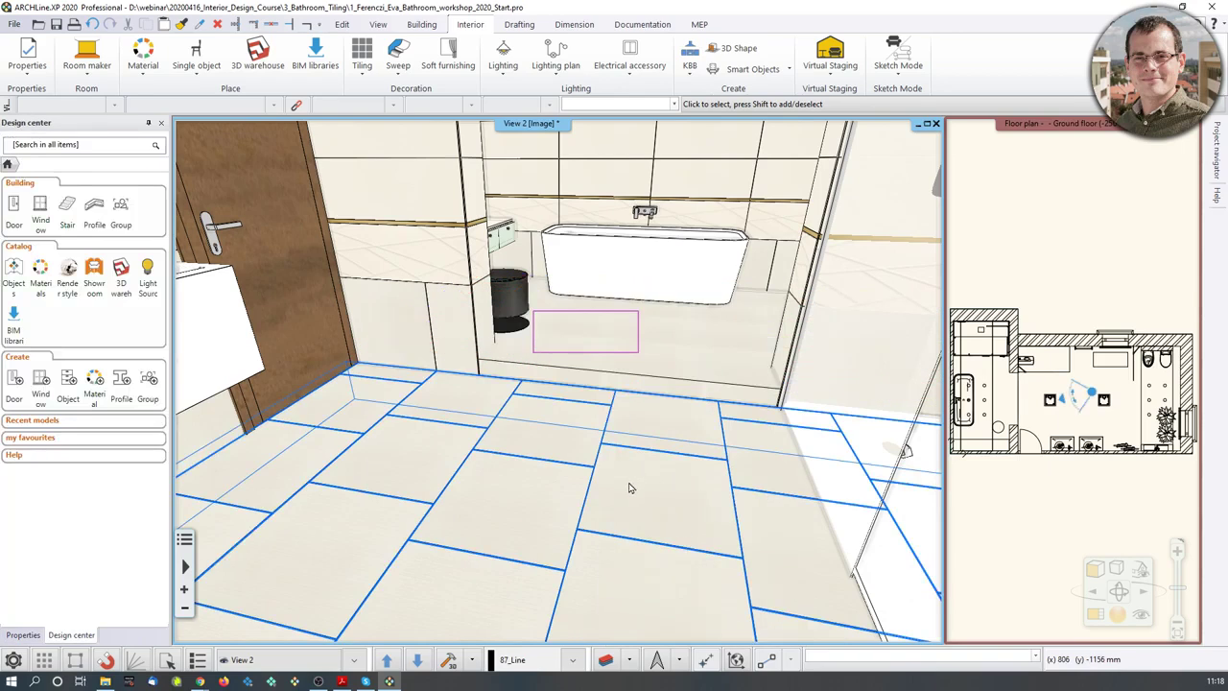
Tile the raised bathtub slab's full area again from the midpoint of a main-floor tile edge, set the direction and check the joints
click(641, 355)
right_click(641, 355)
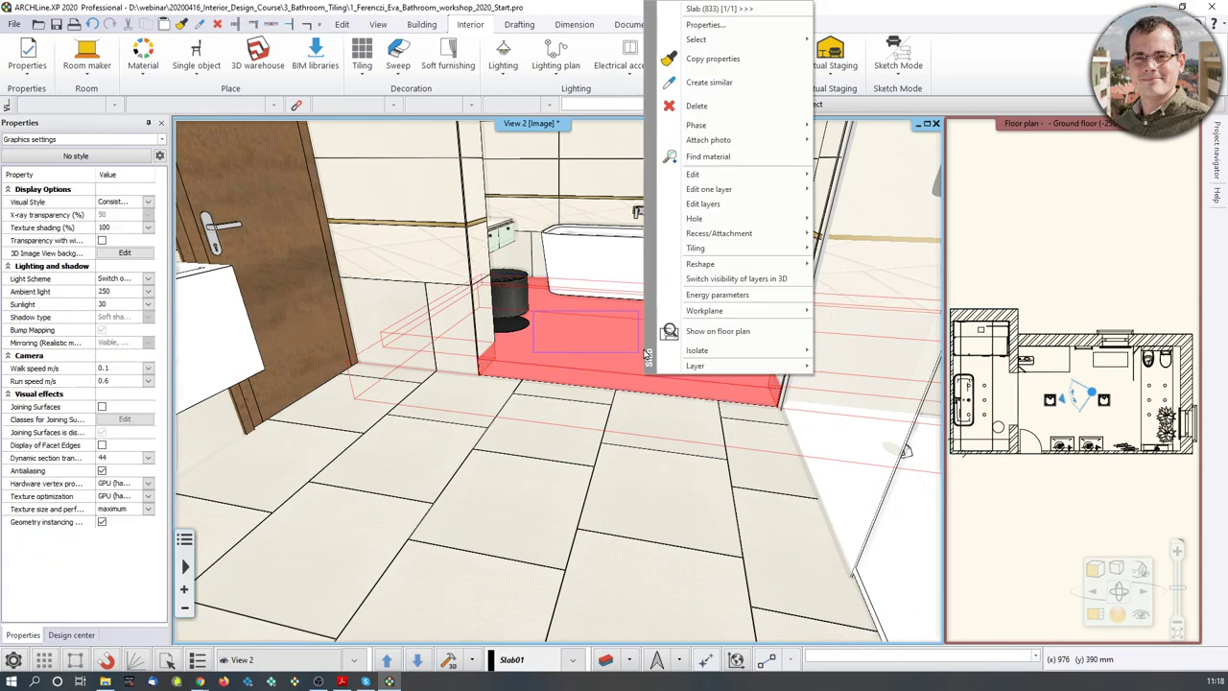
mouse_move(709, 247)
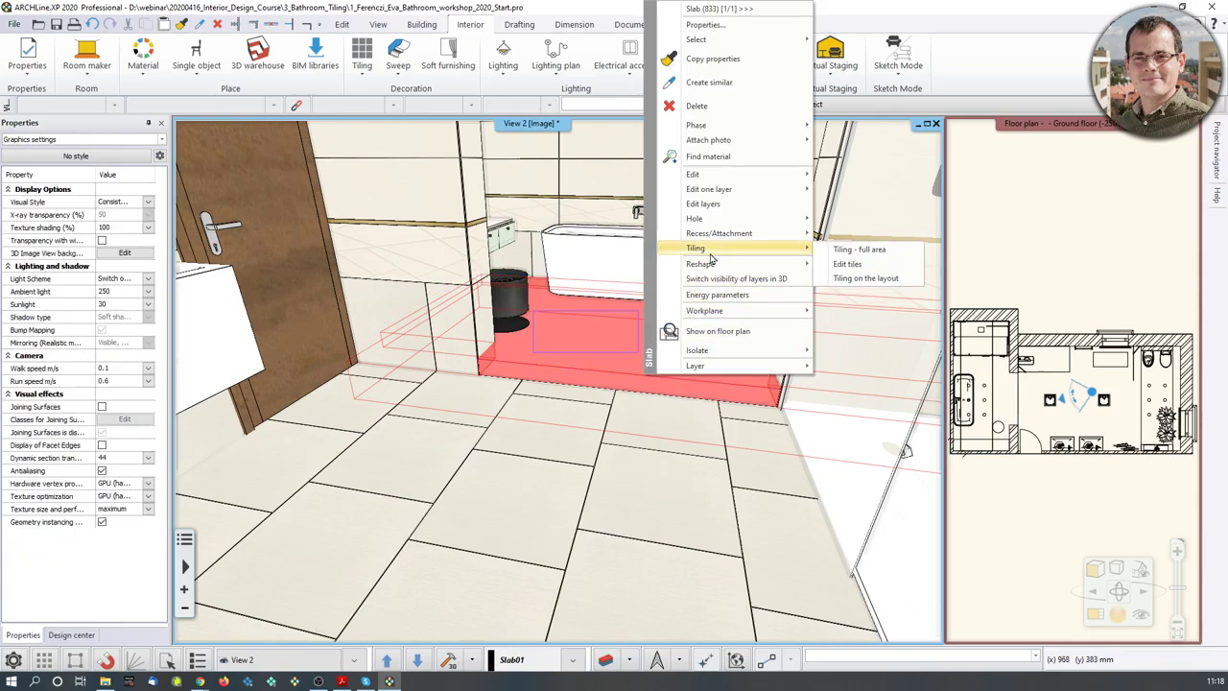
click(854, 252)
click(735, 509)
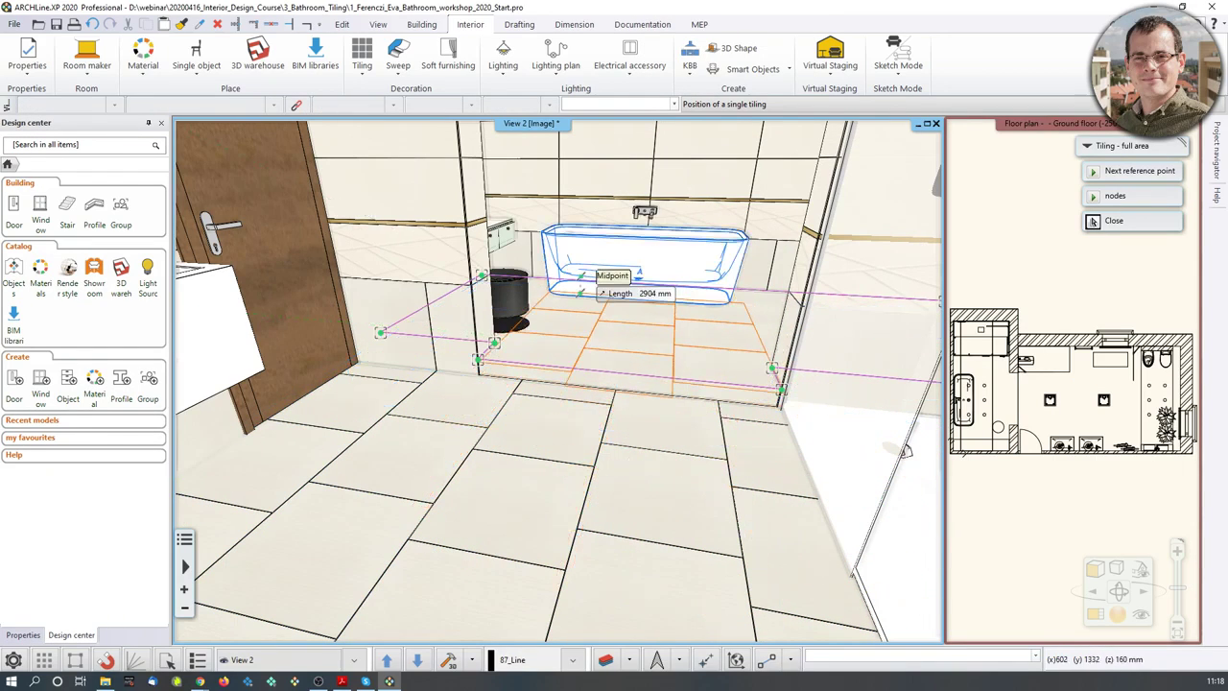
click(635, 278)
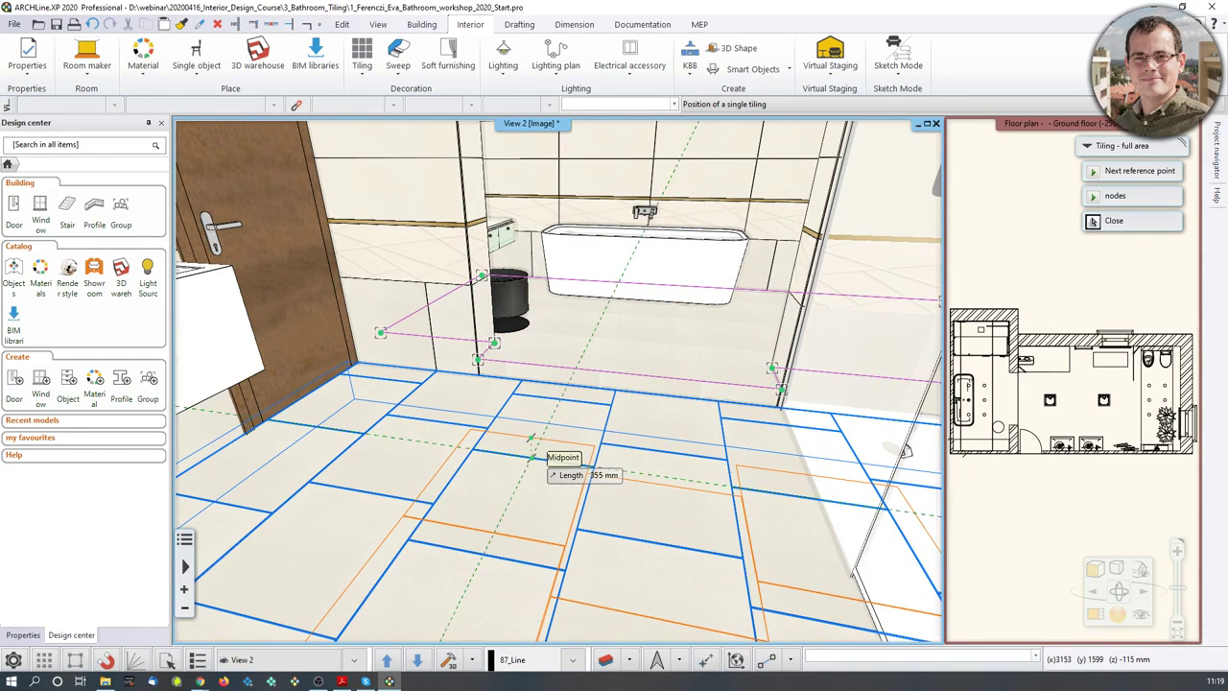
click(531, 443)
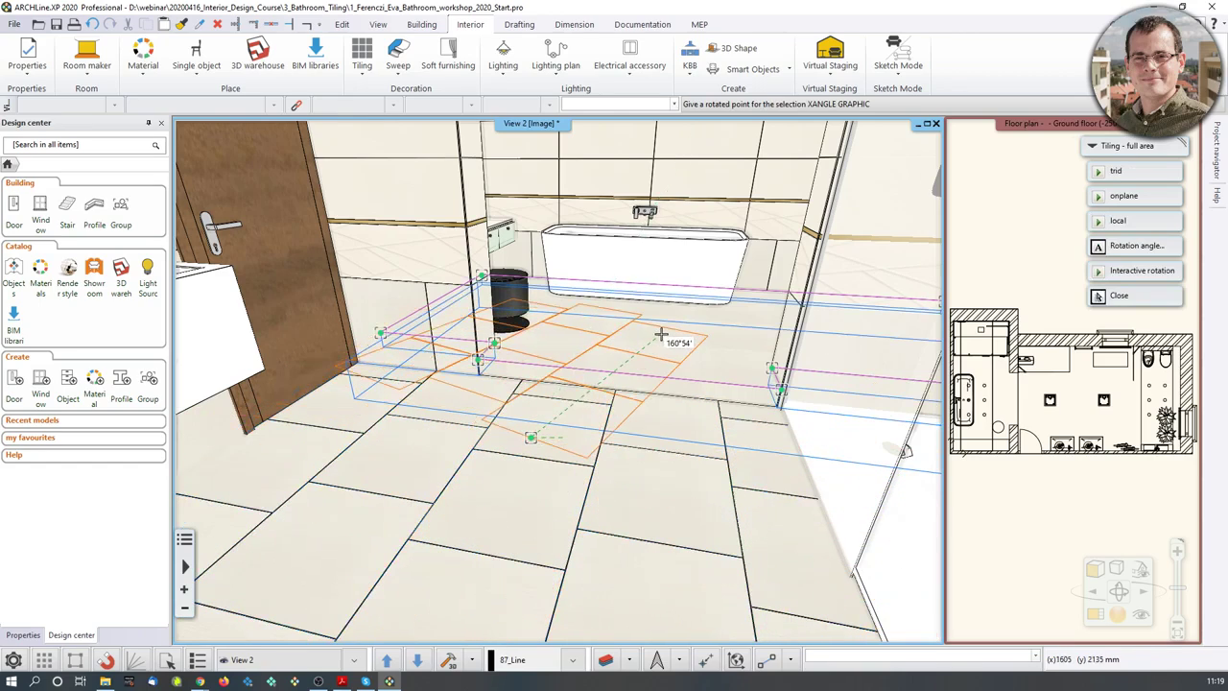
click(490, 517)
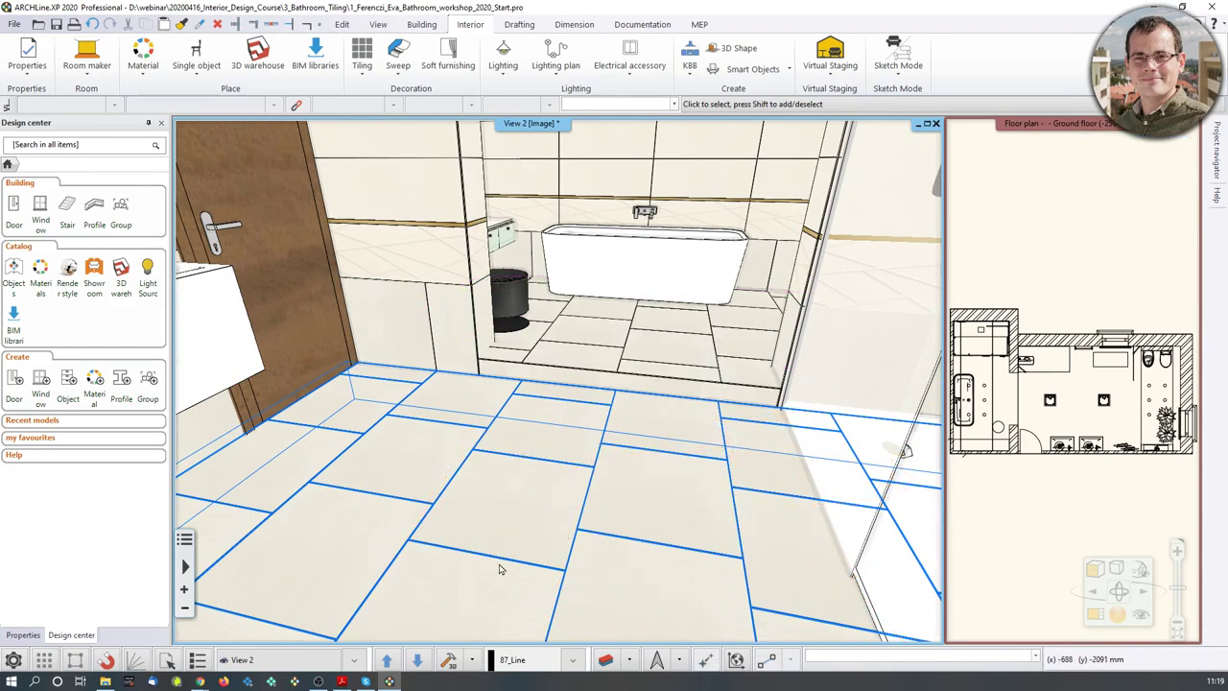
scroll(685, 403, up, 5)
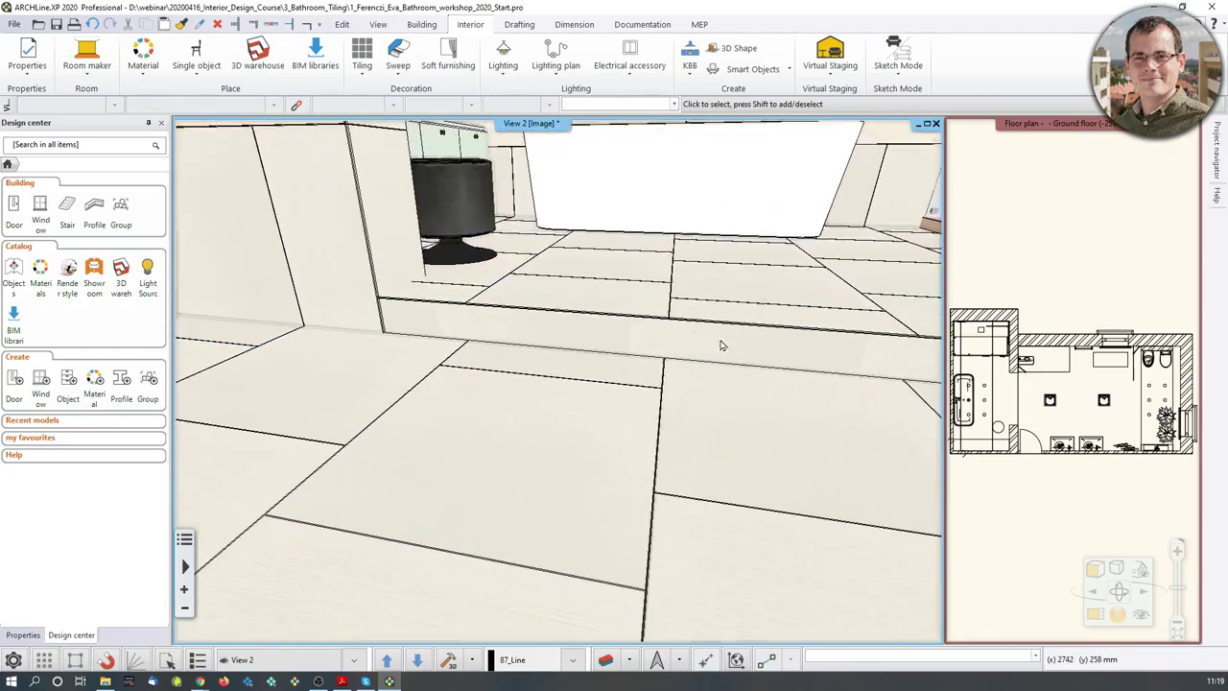
scroll(649, 406, down, 5)
middle_drag(614, 381, 592, 388)
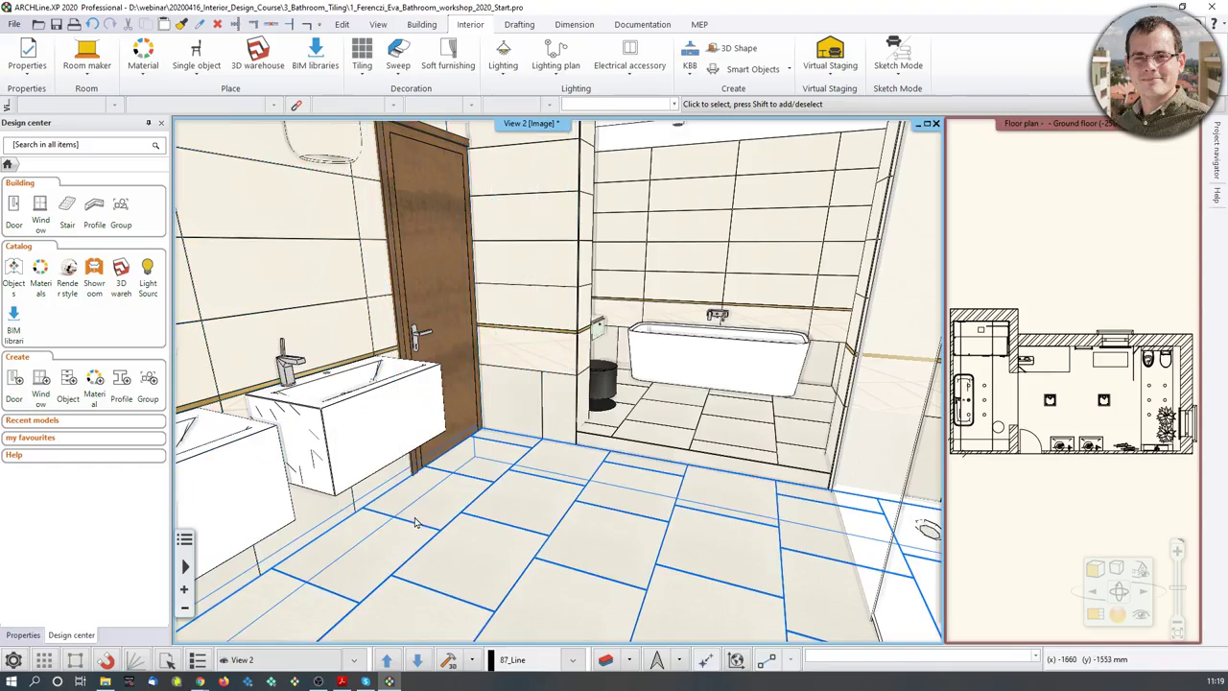
Open the tiling style of the wall behind the shower head in the Bathroom_6 view and delete every layer except the gold steel strip
middle_drag(671, 500, 393, 324)
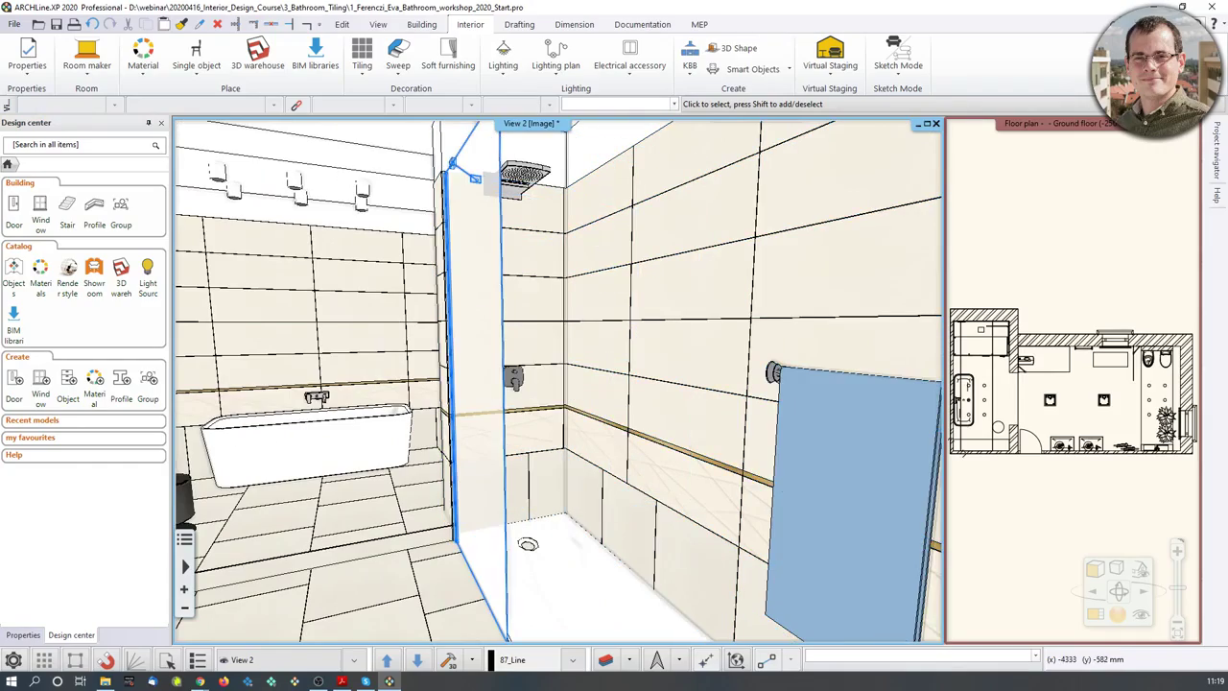
middle_drag(475, 178, 535, 319)
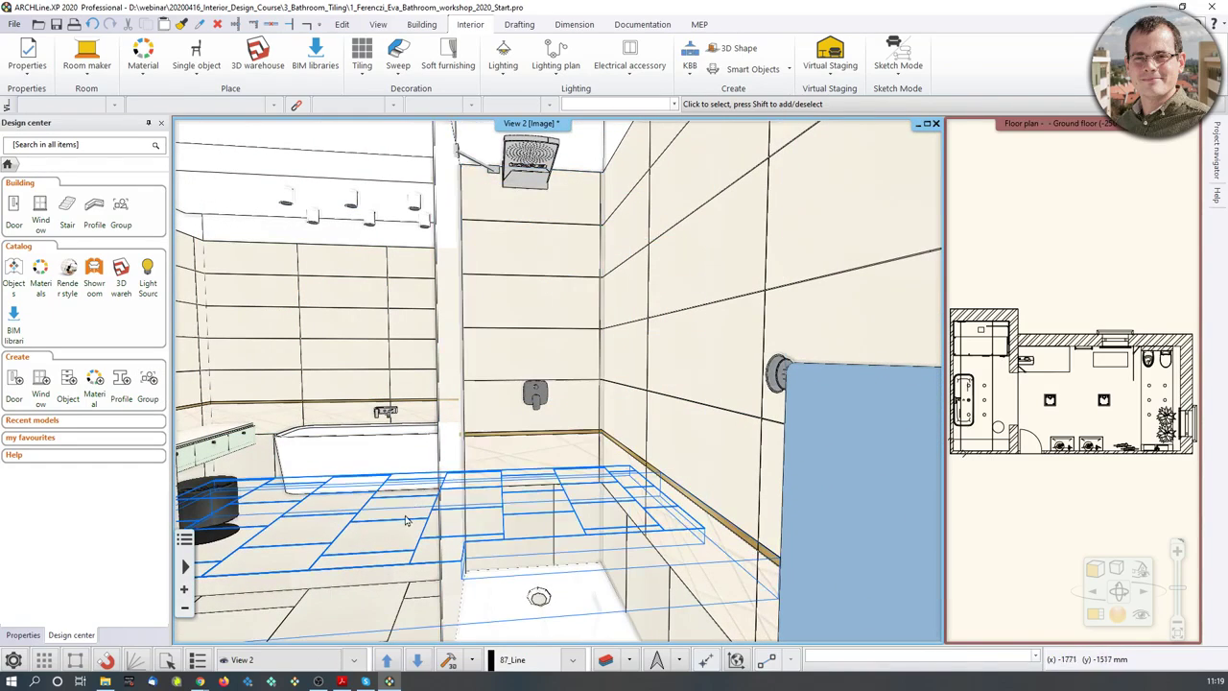
click(416, 661)
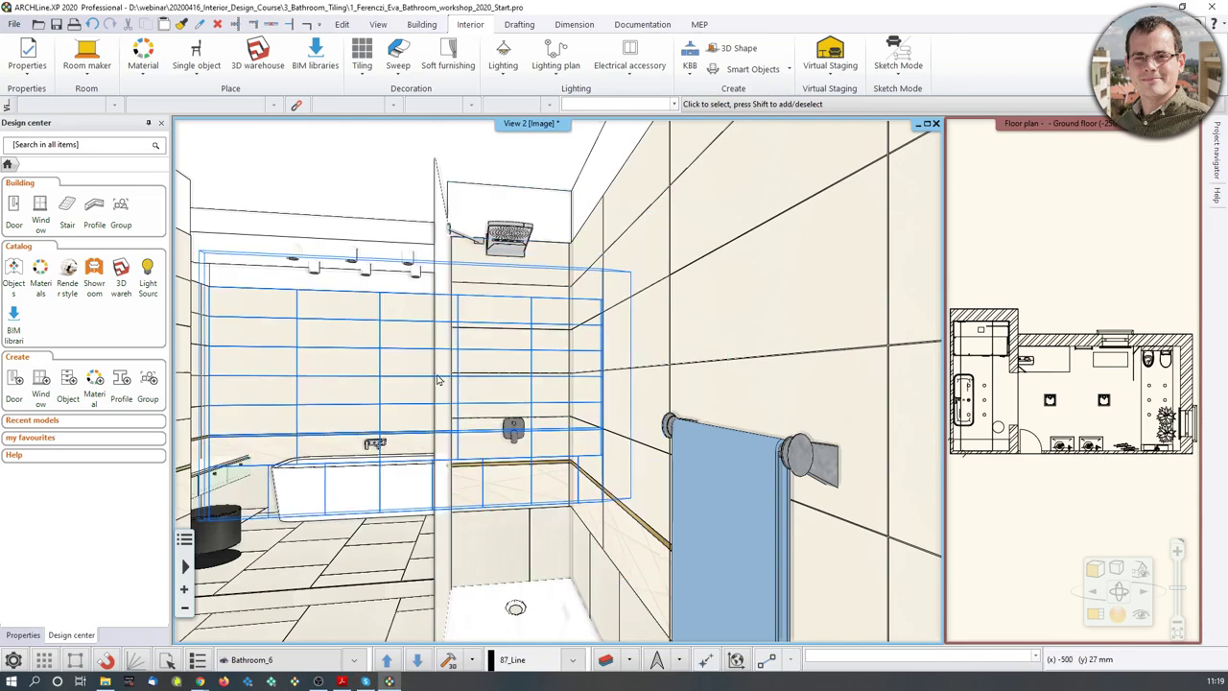
right_click(509, 360)
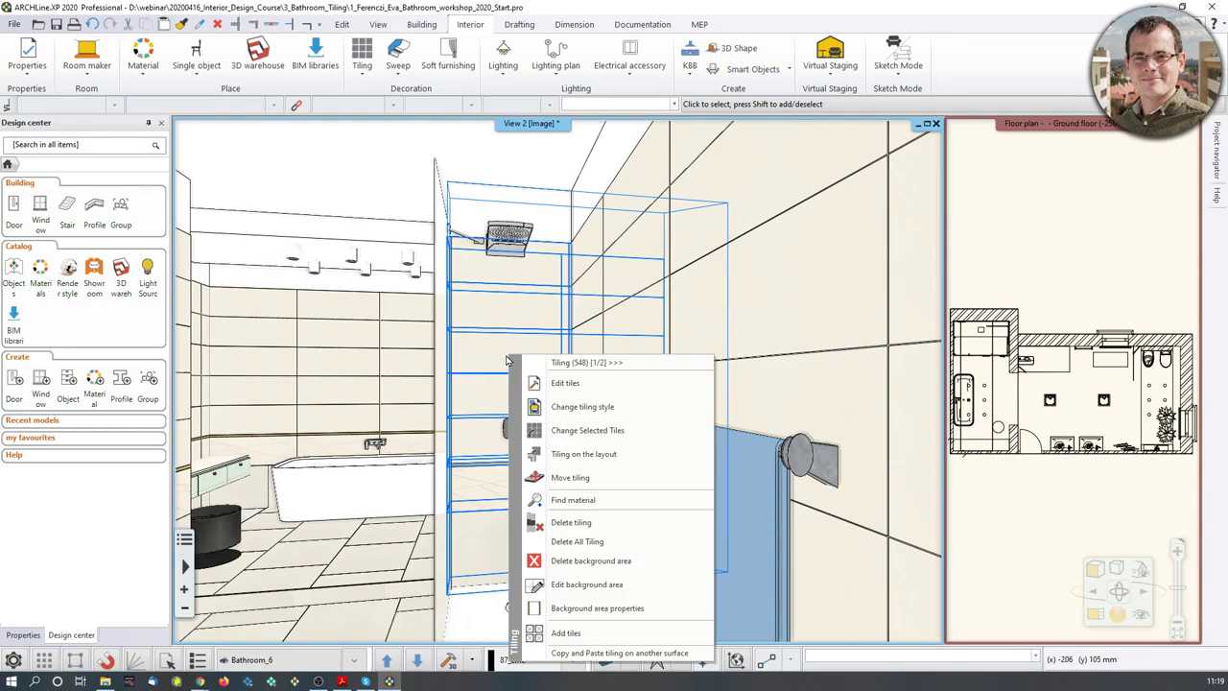
click(552, 410)
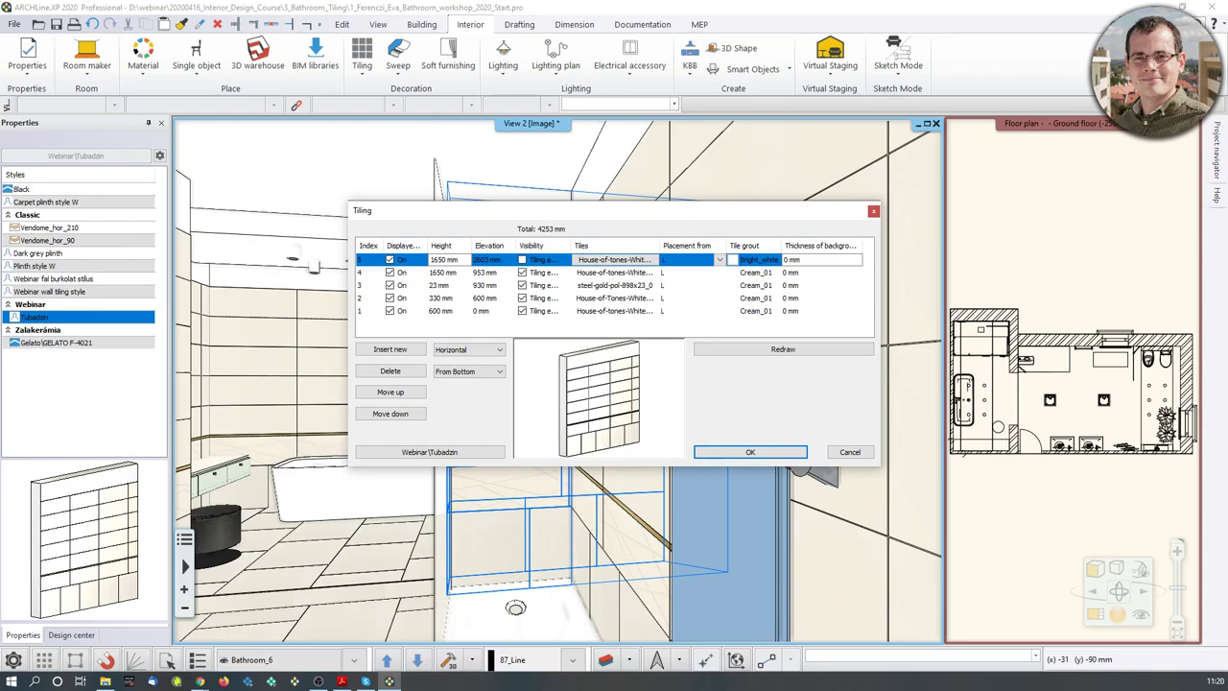
click(407, 372)
click(407, 372)
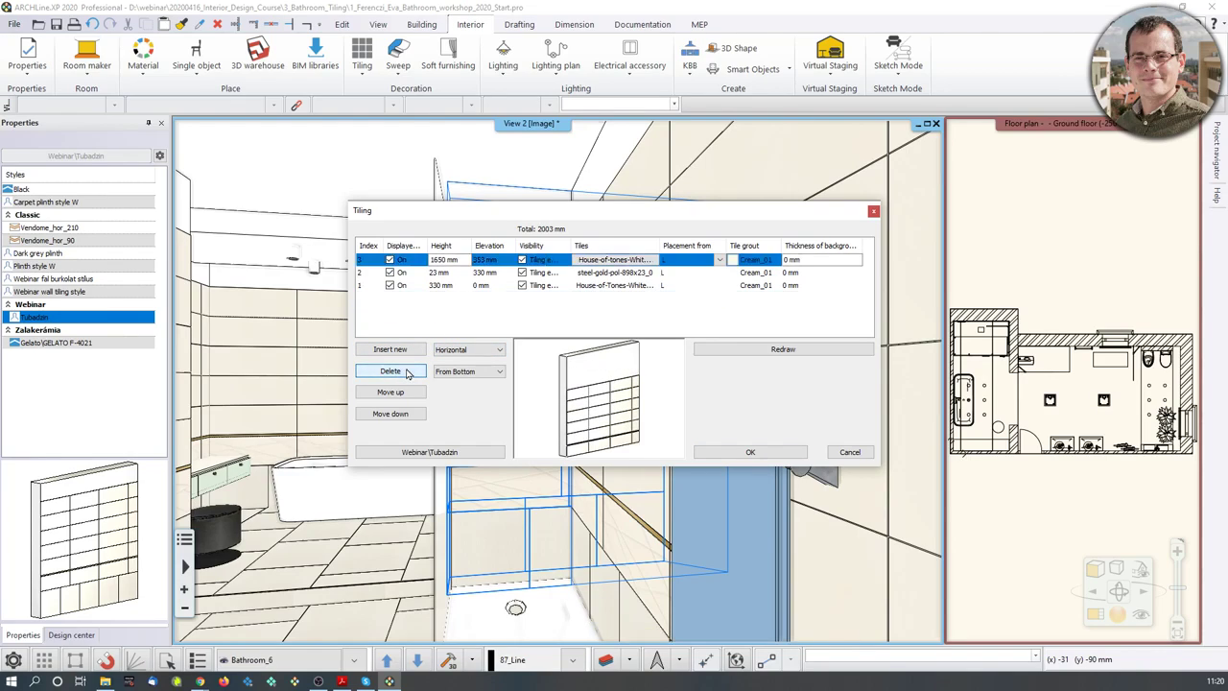
click(407, 372)
click(406, 372)
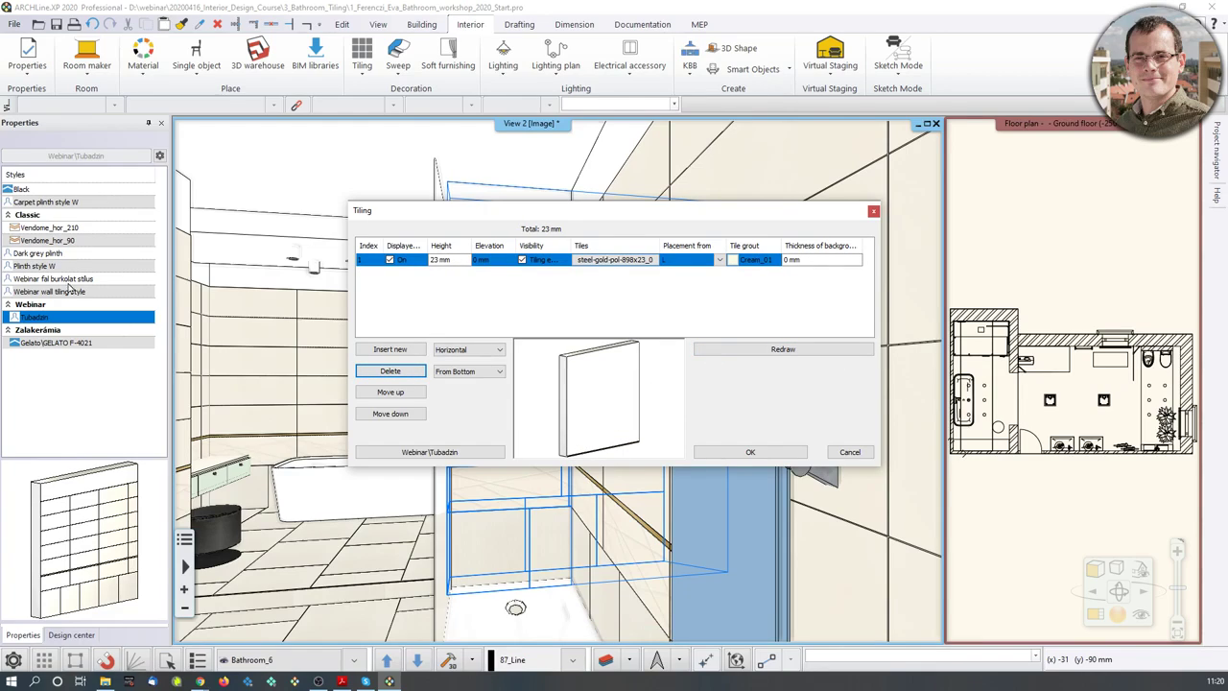
Set the remaining gold steel layer's height to 2600 mm and redraw the tiling preview
click(439, 260)
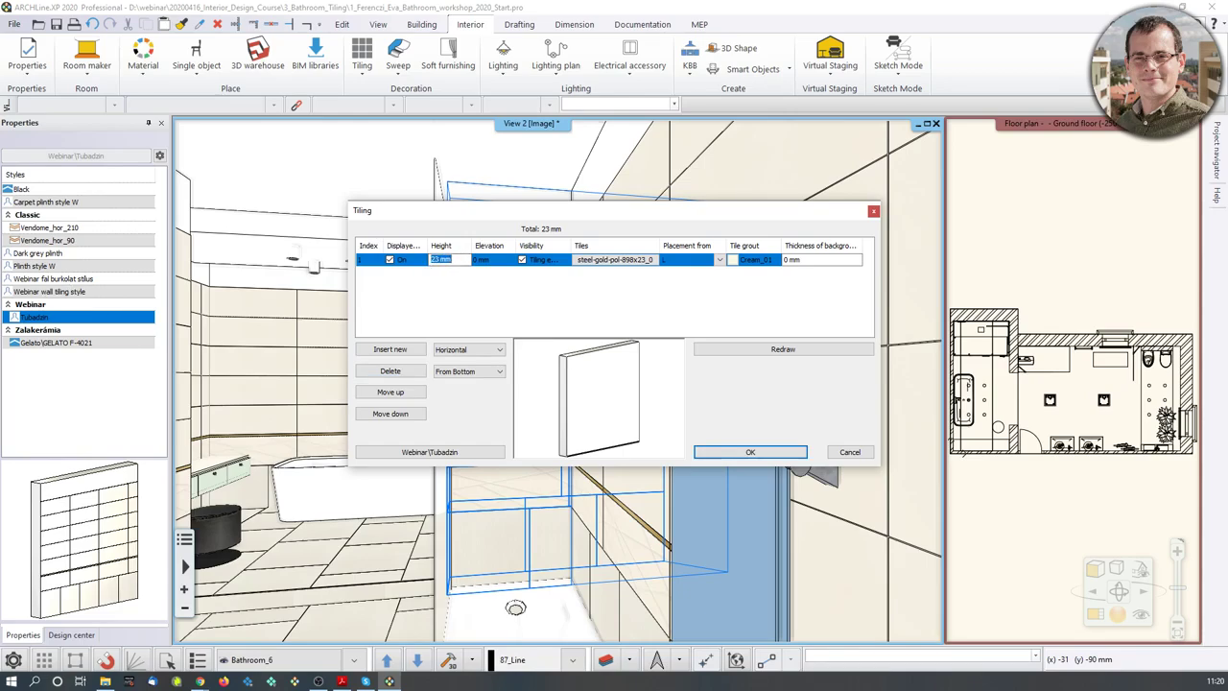
text(2600)
click(768, 350)
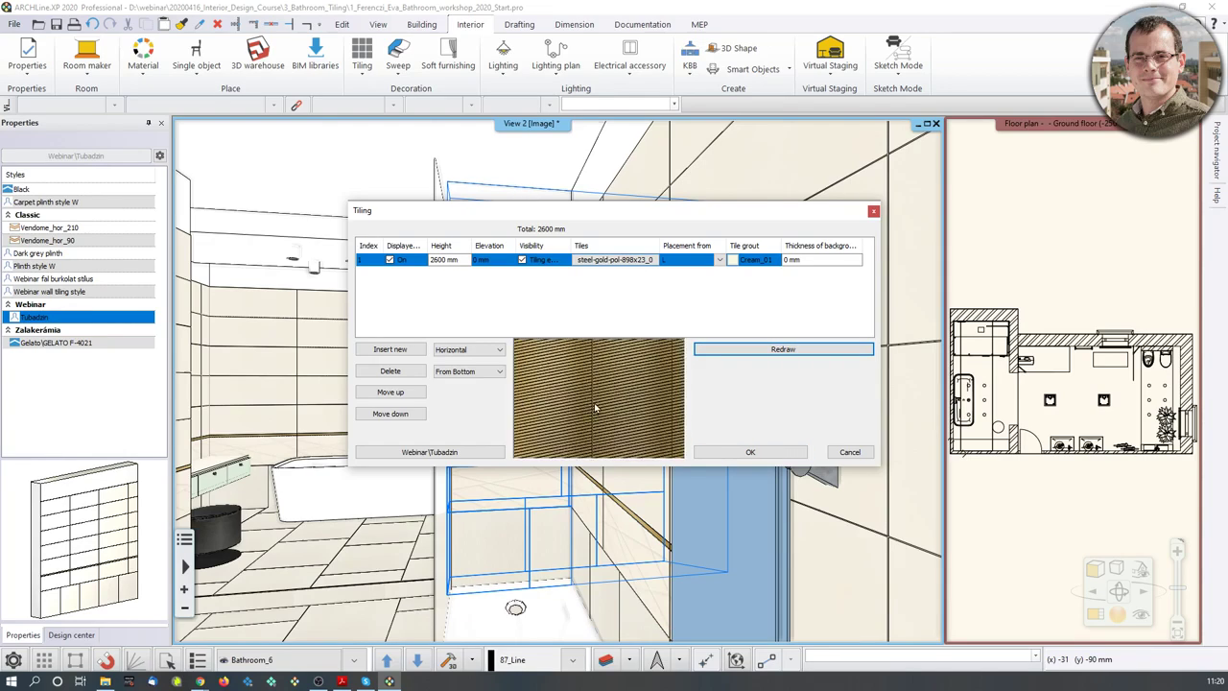
drag(595, 396, 582, 407)
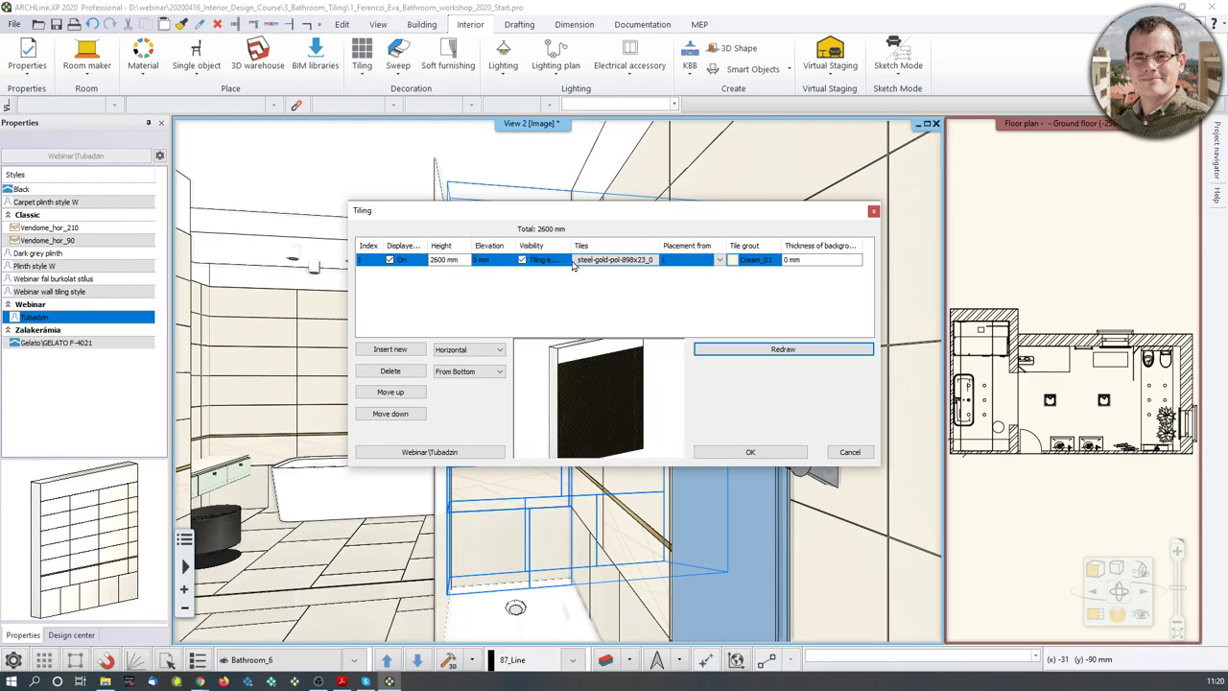
Open the tile properties of the shower wall's gold steel layer and look through the built-in tiling patterns
double_click(607, 260)
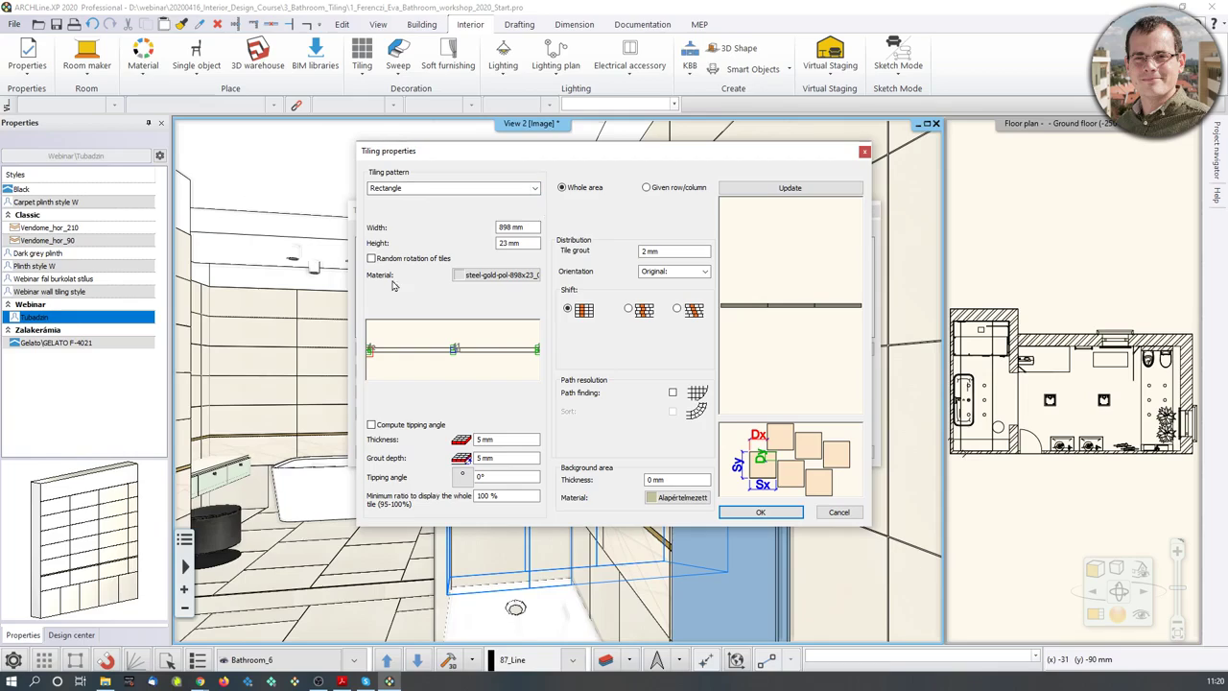
click(450, 188)
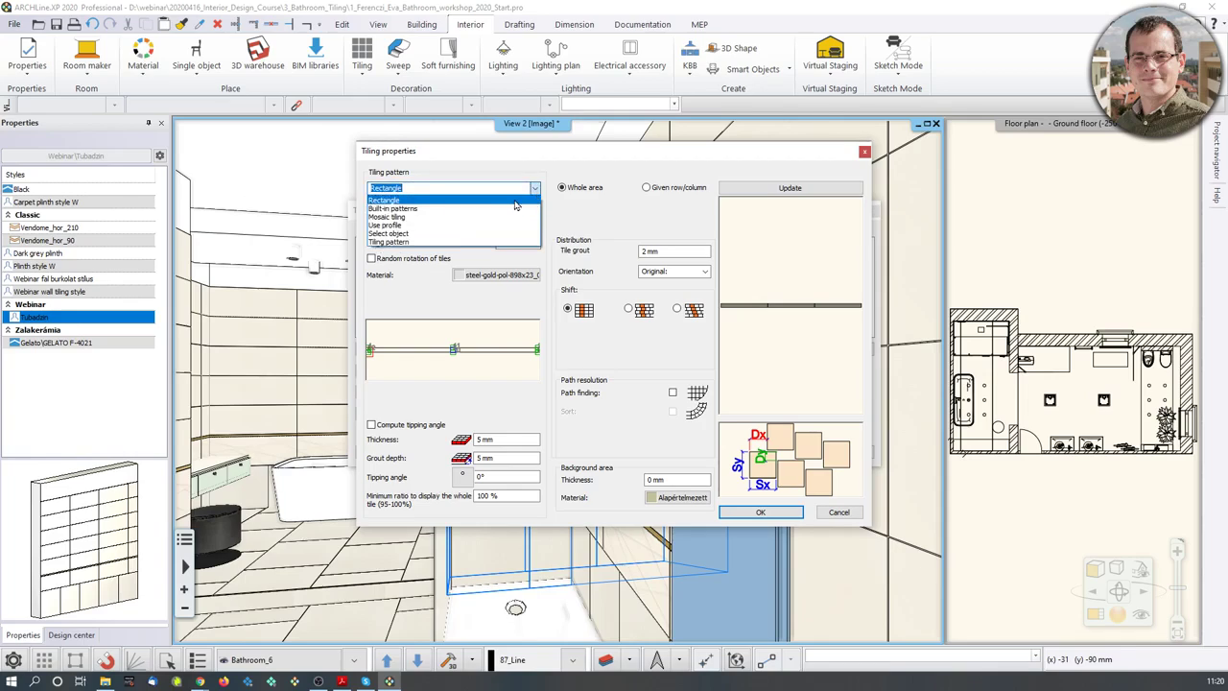
click(505, 209)
click(516, 211)
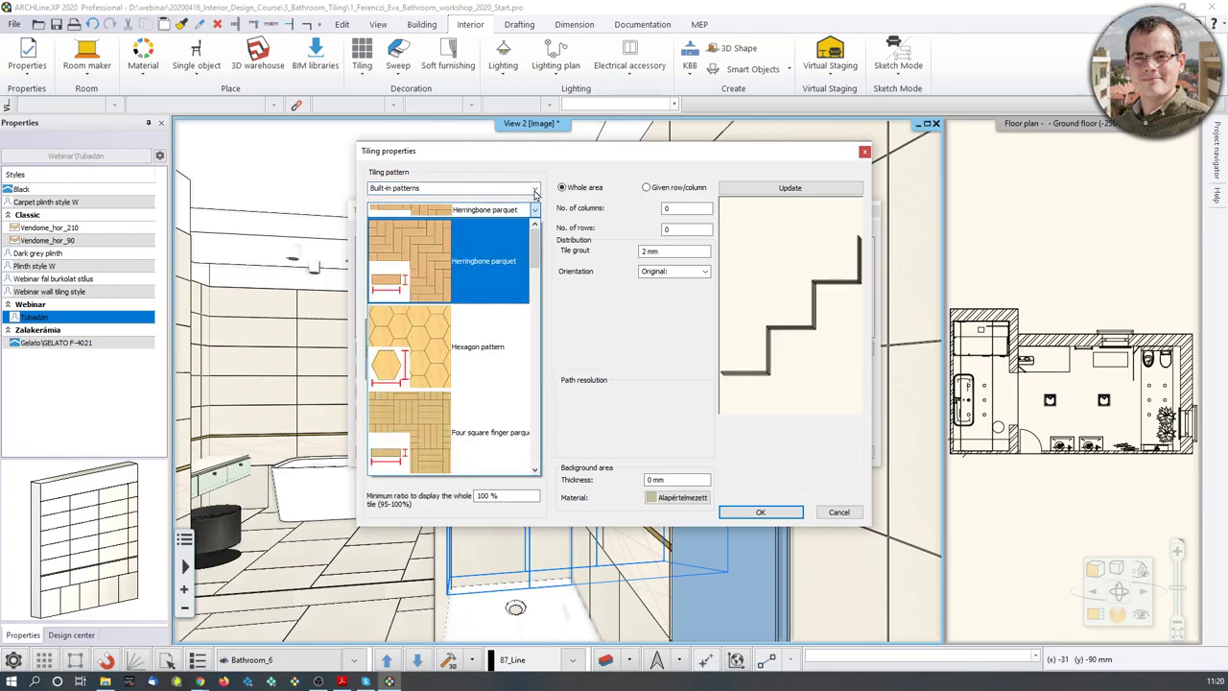
scroll(463, 440, down, 2)
scroll(464, 438, up, 2)
click(511, 223)
click(451, 189)
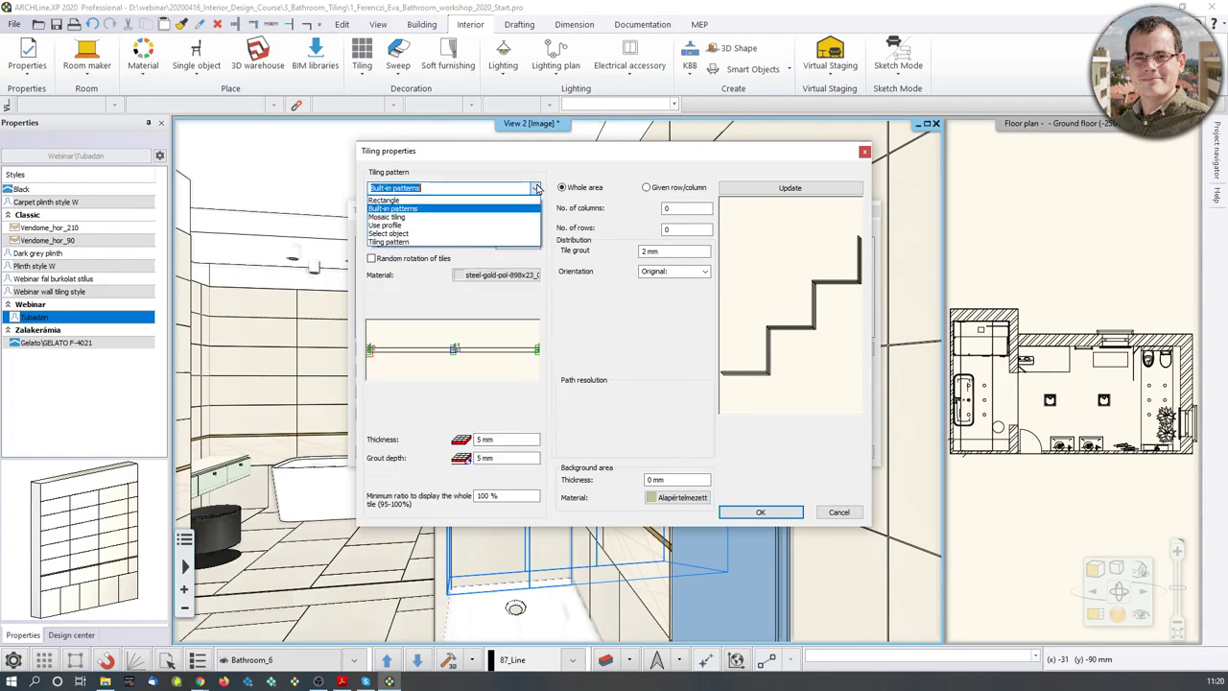
Change the layer's tiling pattern to Mosaic tiling and choose the type Mosaic tiling with hexagons
click(455, 219)
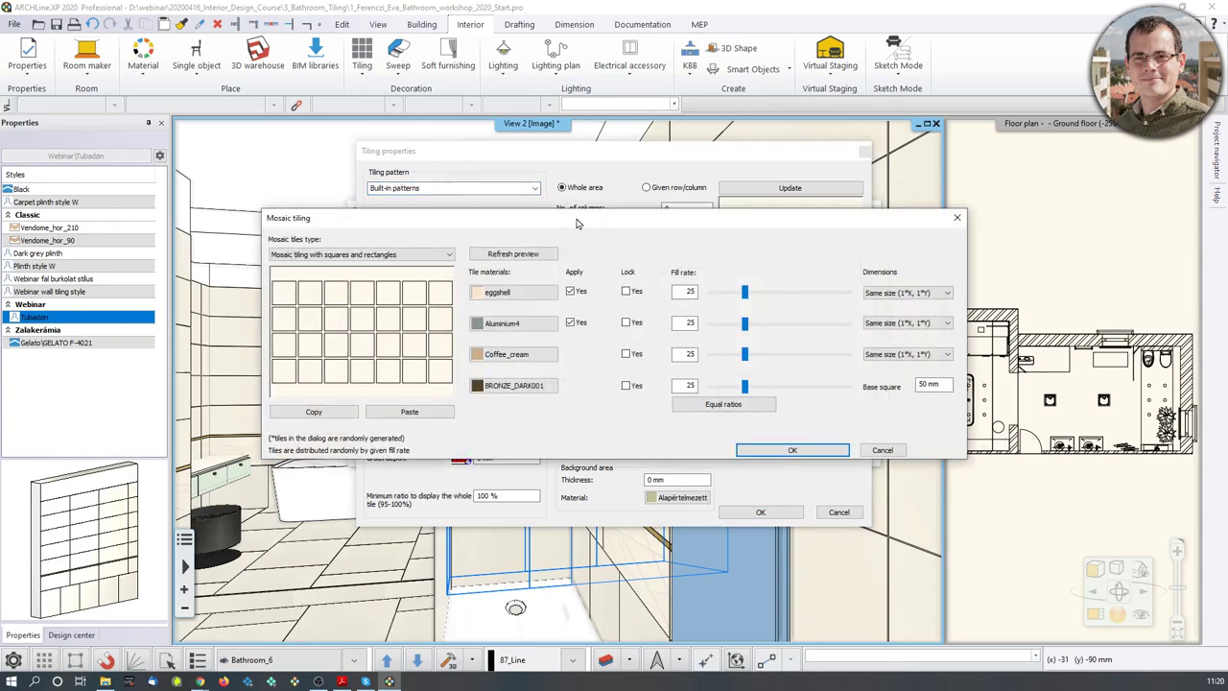
drag(577, 224, 786, 137)
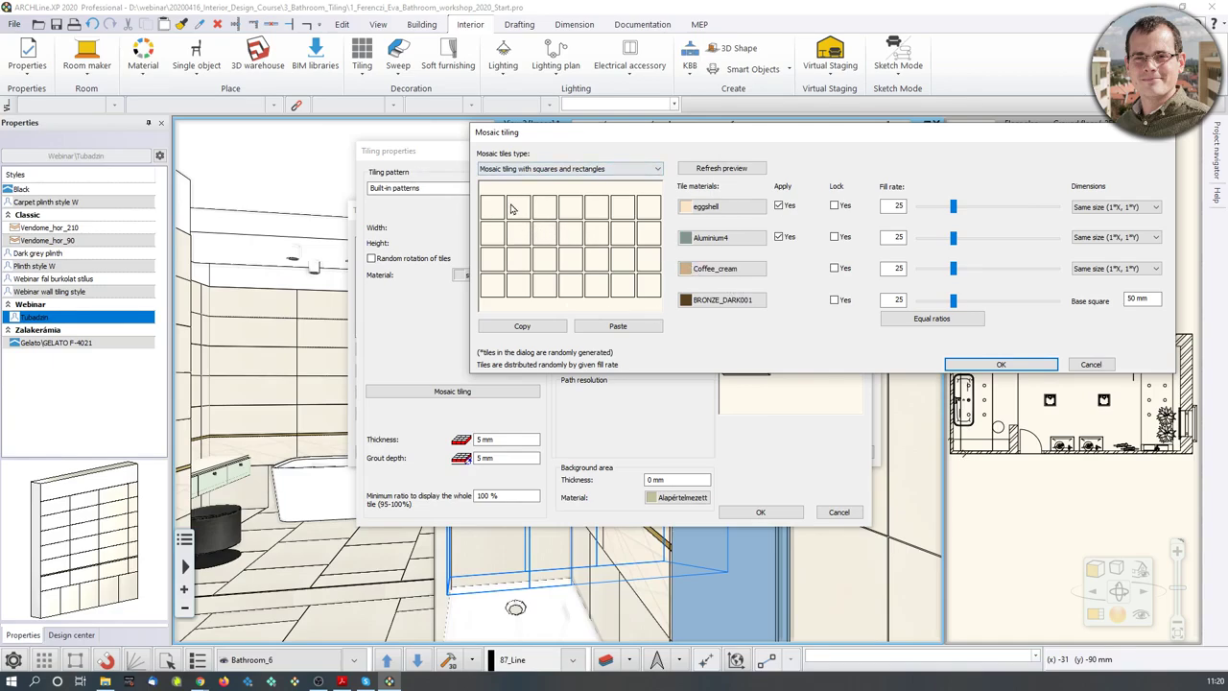
click(586, 170)
click(569, 196)
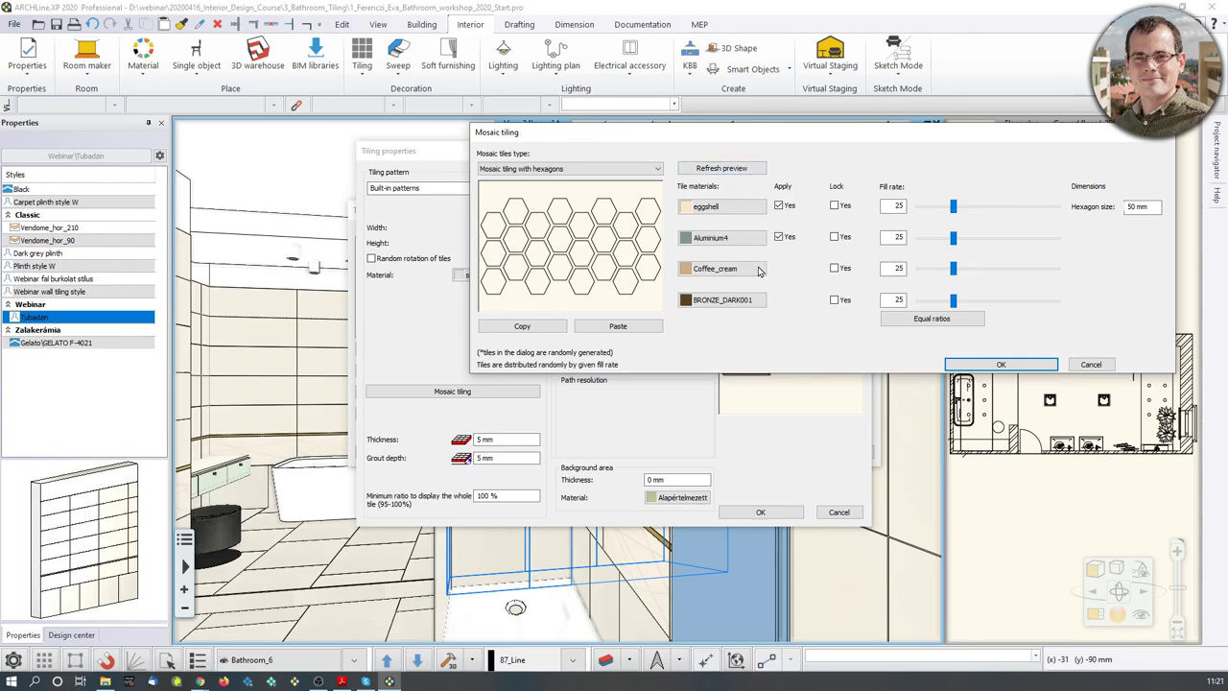
Search all materials for "blue glass" and assign Blue glass matt 02 as the first mosaic tile material
click(712, 207)
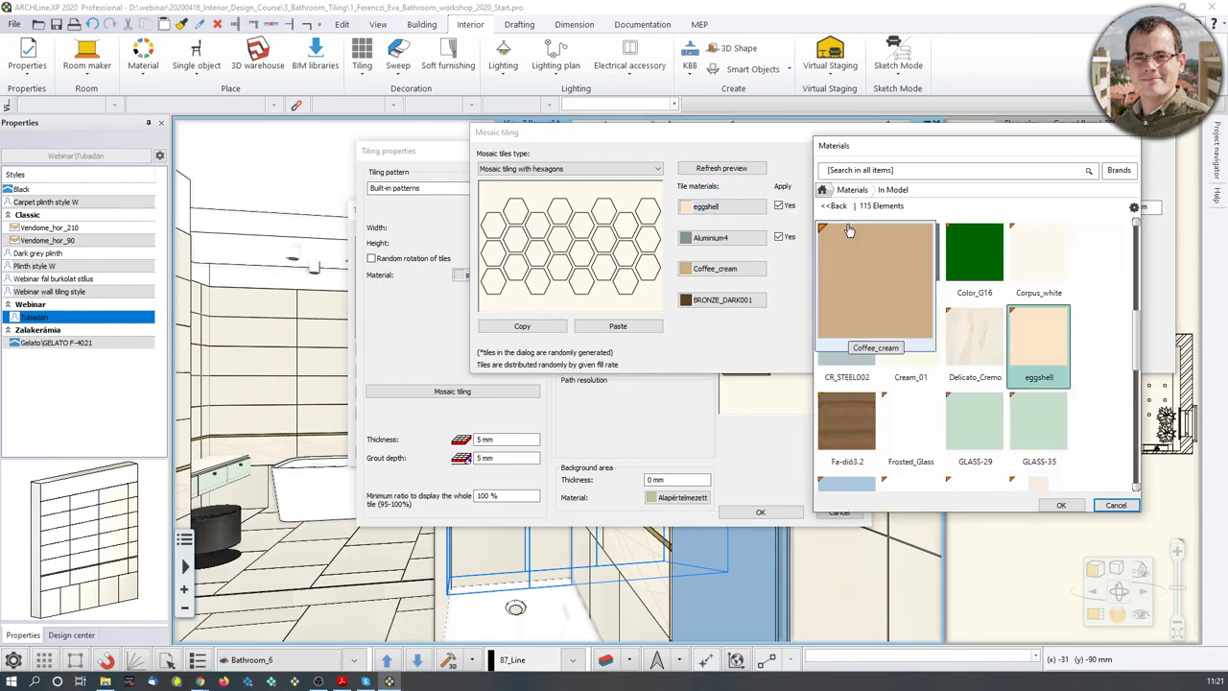
click(823, 190)
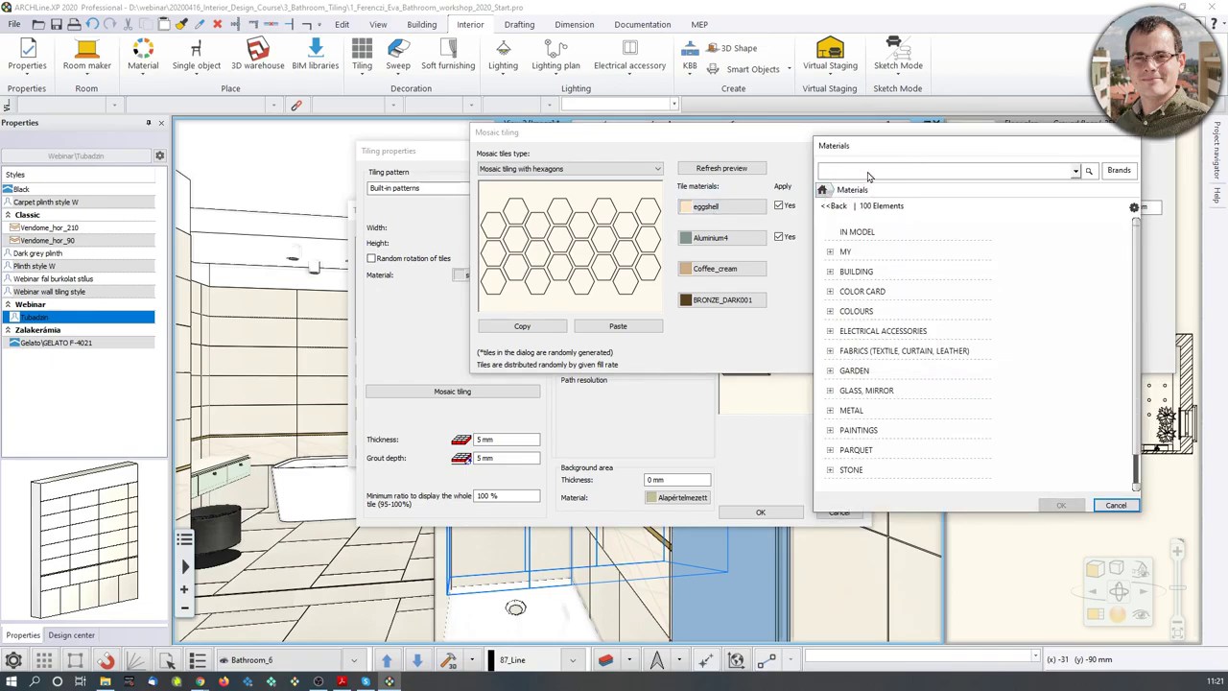
text(blue glass)
key(Return)
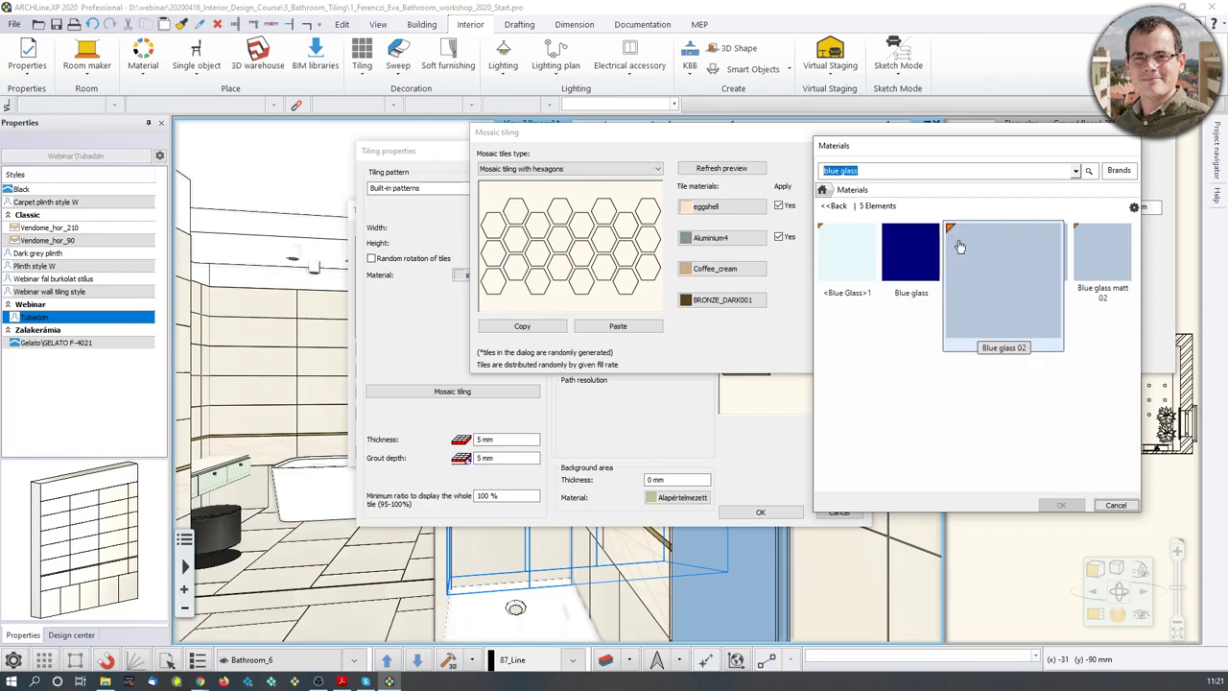
click(1107, 258)
click(1061, 505)
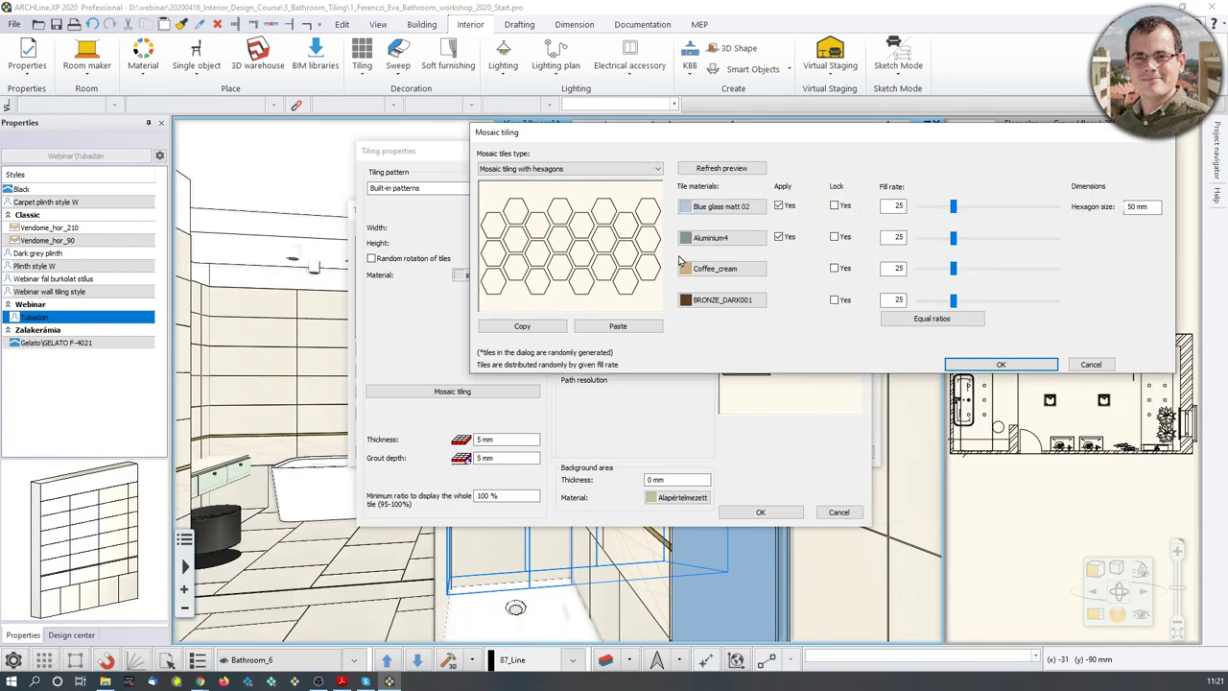
Search all materials for "house-of-tones" and assign House-of-tones-White 898x328 as the second mosaic tile material
click(713, 239)
click(852, 188)
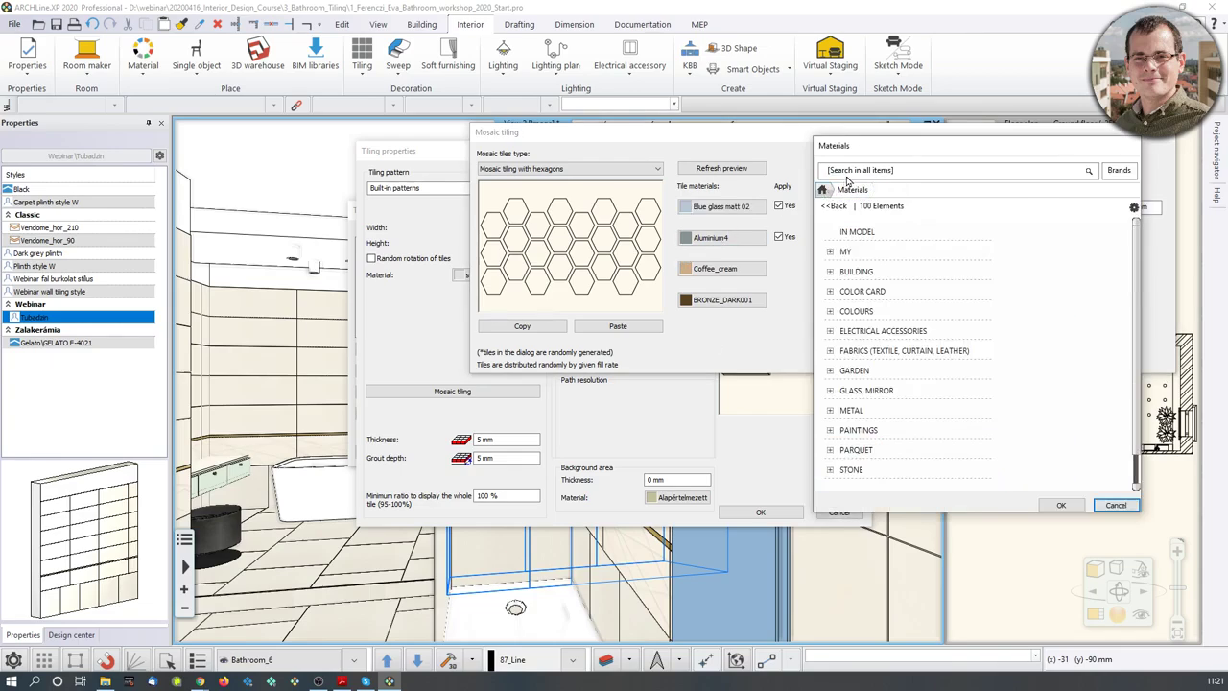
click(853, 172)
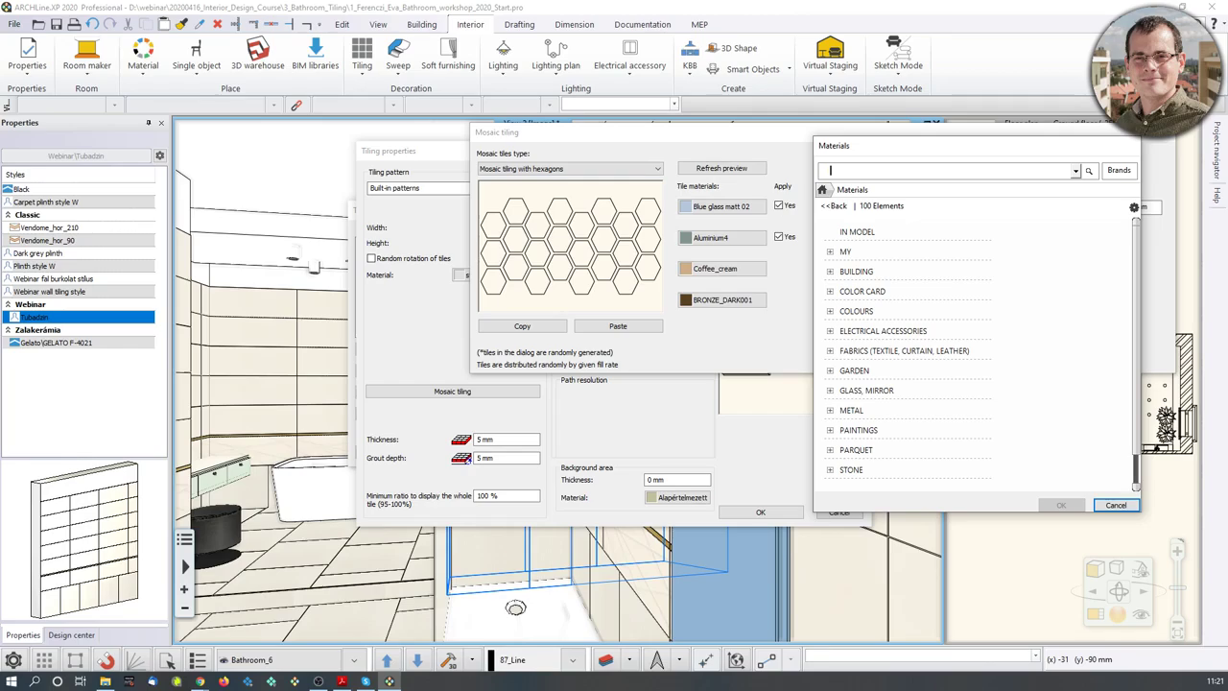
text(house-of-tones)
key(Return)
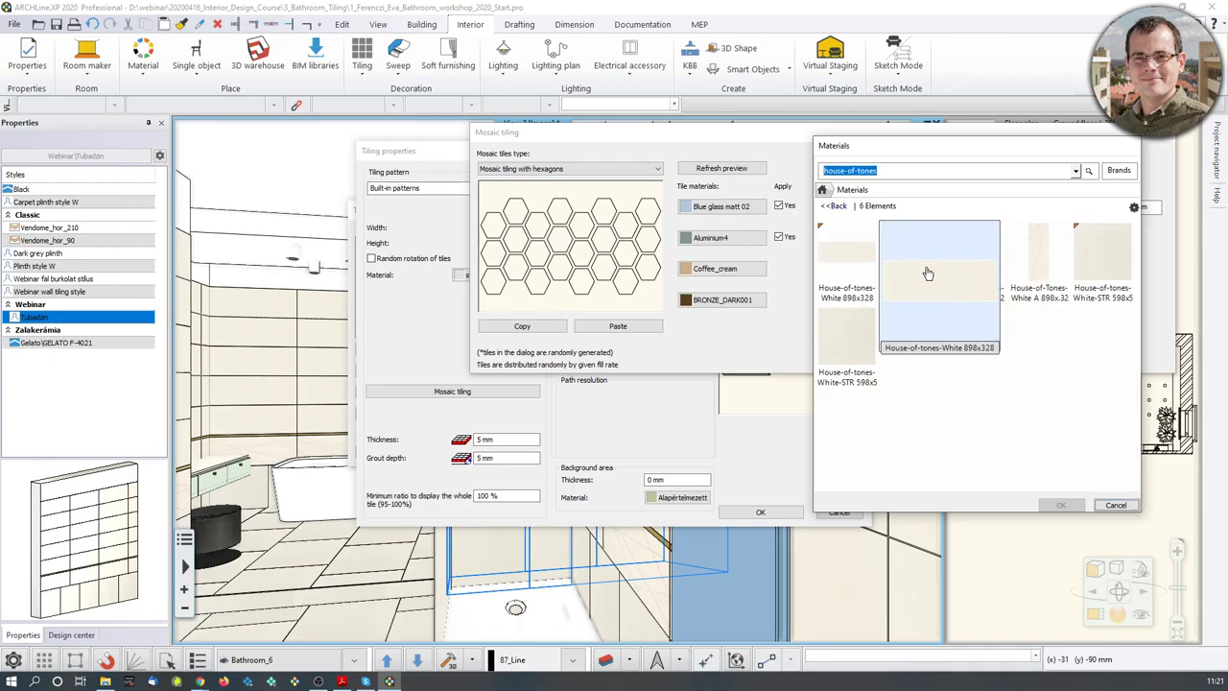
mouse_move(1074, 290)
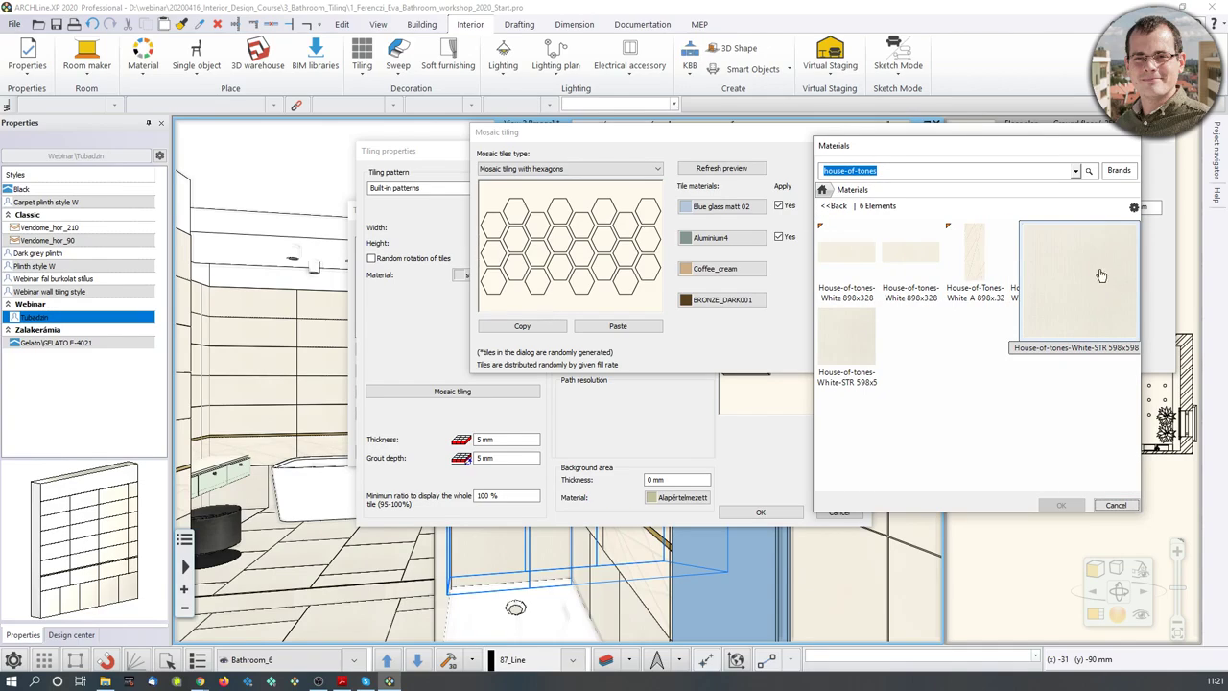
click(914, 275)
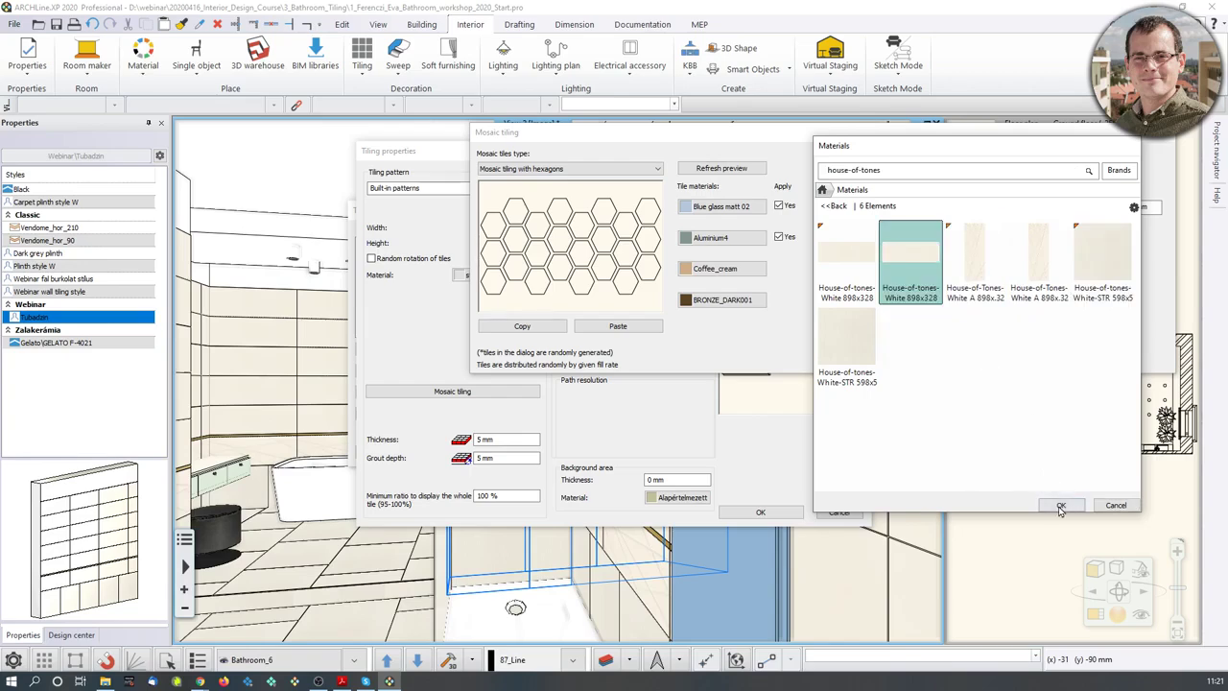
click(1060, 504)
Replace the third mosaic tile material, Coffee_cream, with House-of-tones-White 898x328 from a "house-of-tones" search
click(715, 269)
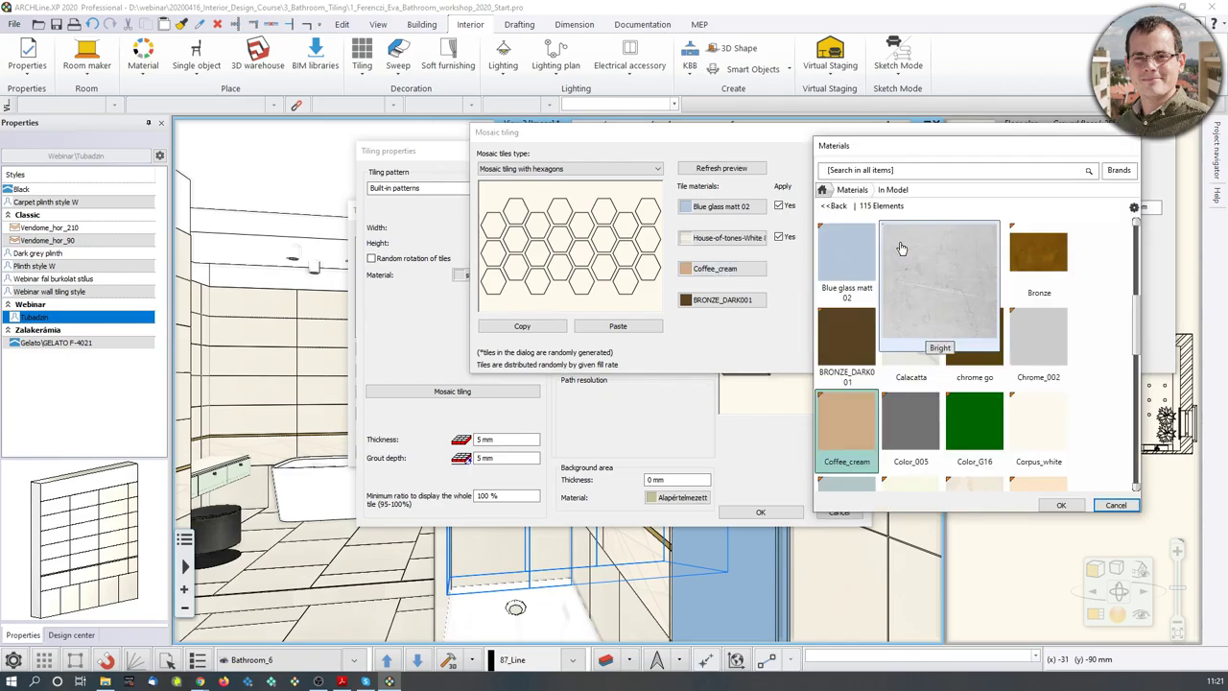
click(822, 190)
click(853, 170)
text(house-)
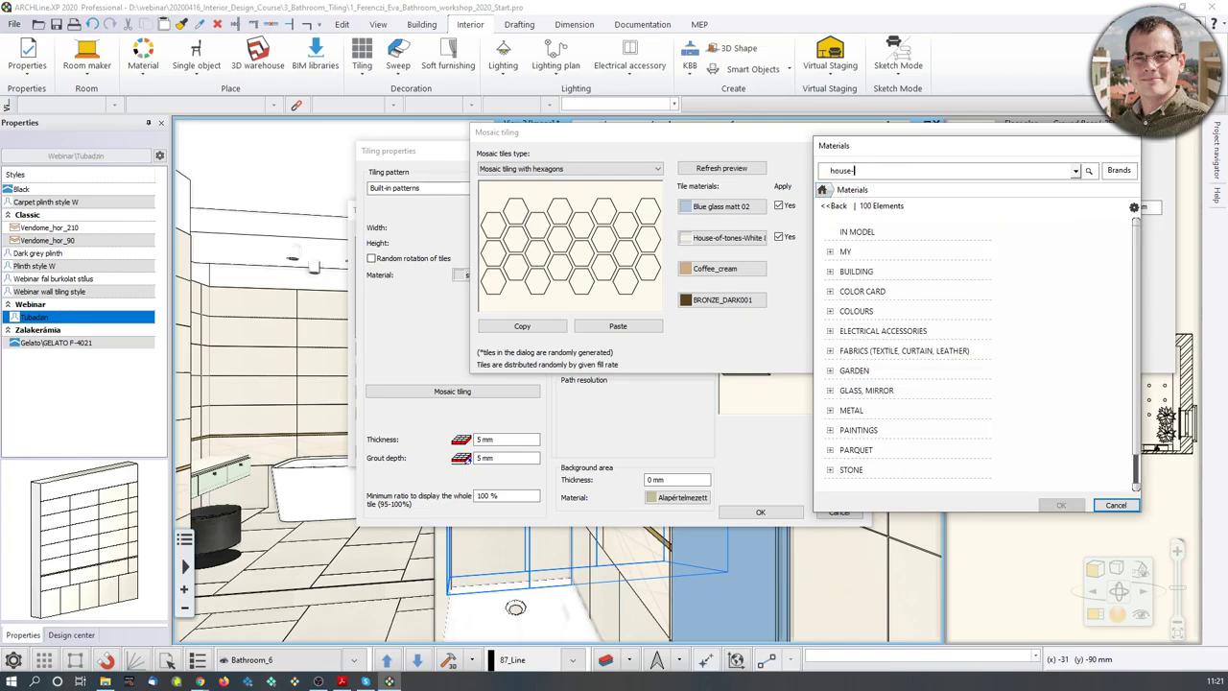
text(of-tones)
key(Return)
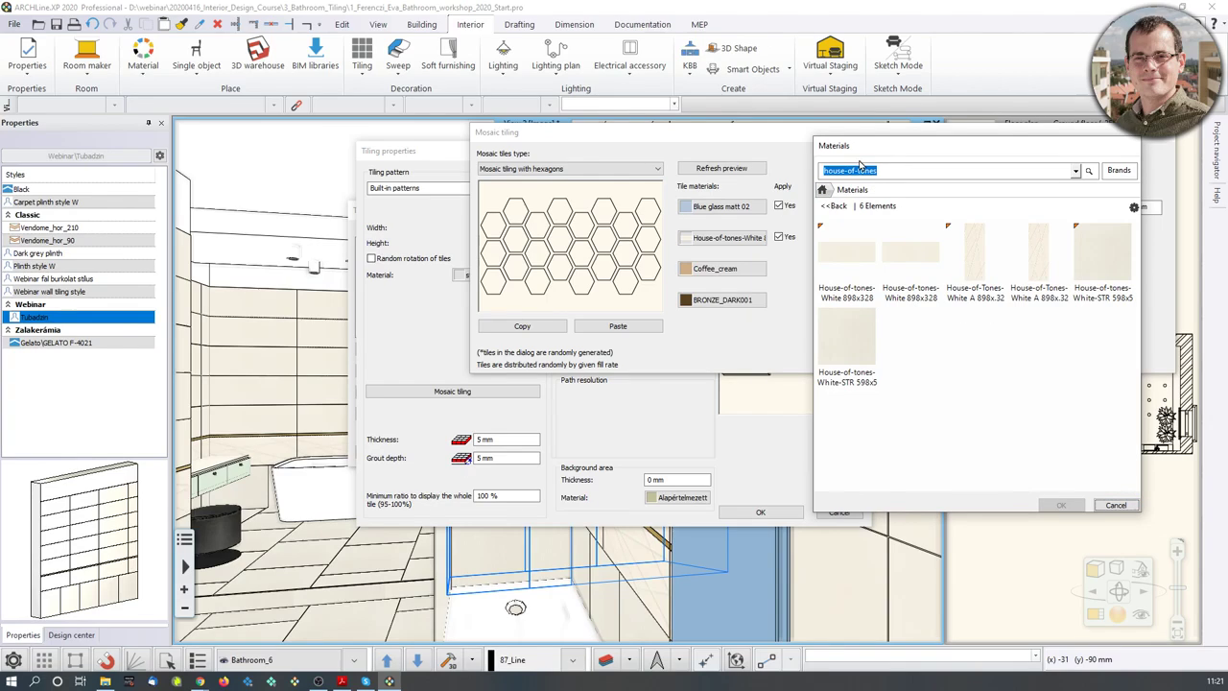
click(911, 257)
click(1057, 505)
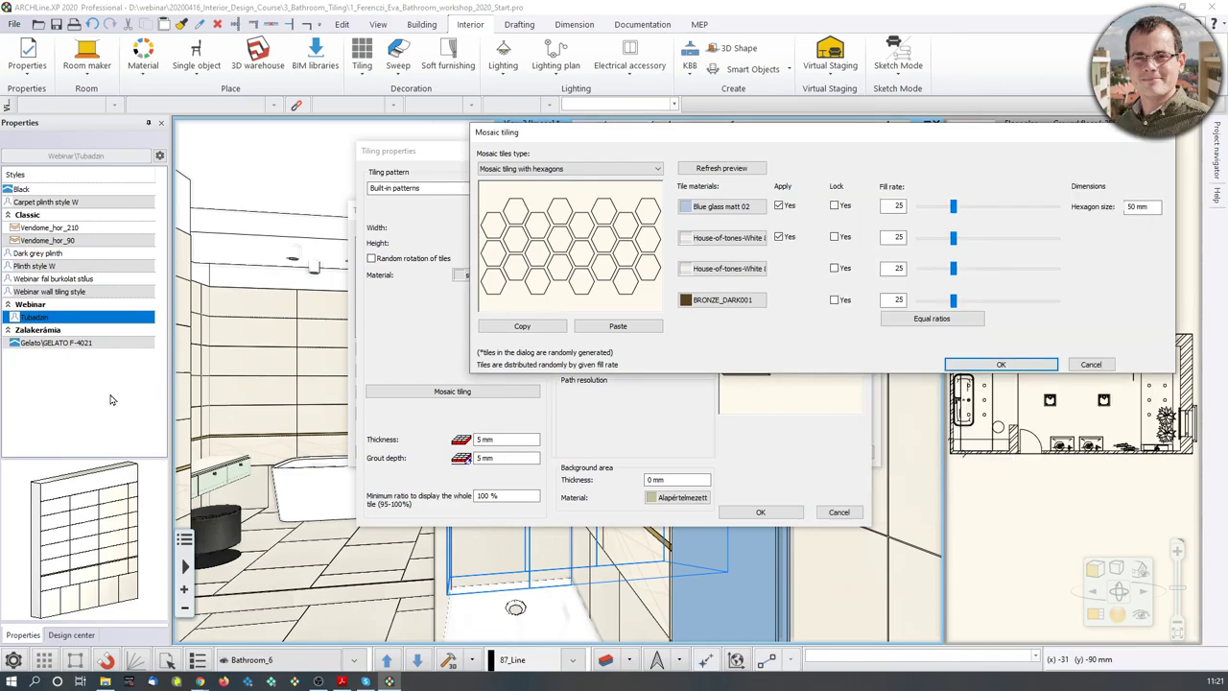
Search all materials for "integrally-light" and "light_gray" as a replacement for the fourth mosaic tile material
click(736, 309)
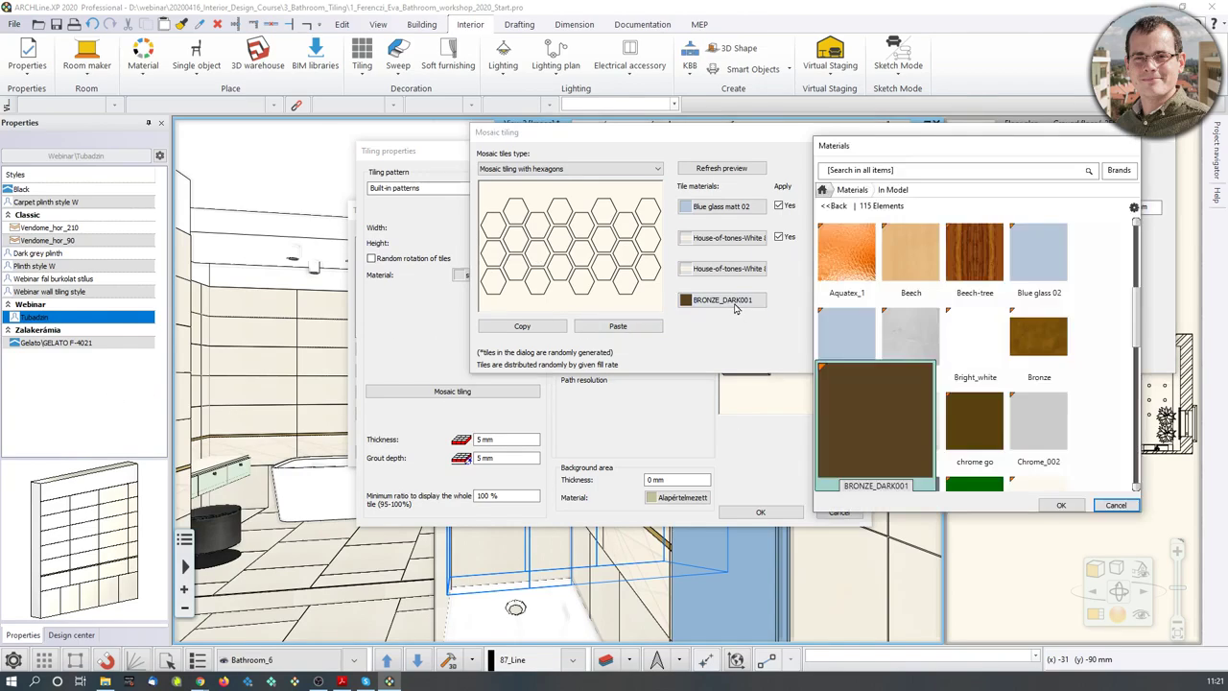
click(835, 204)
click(869, 173)
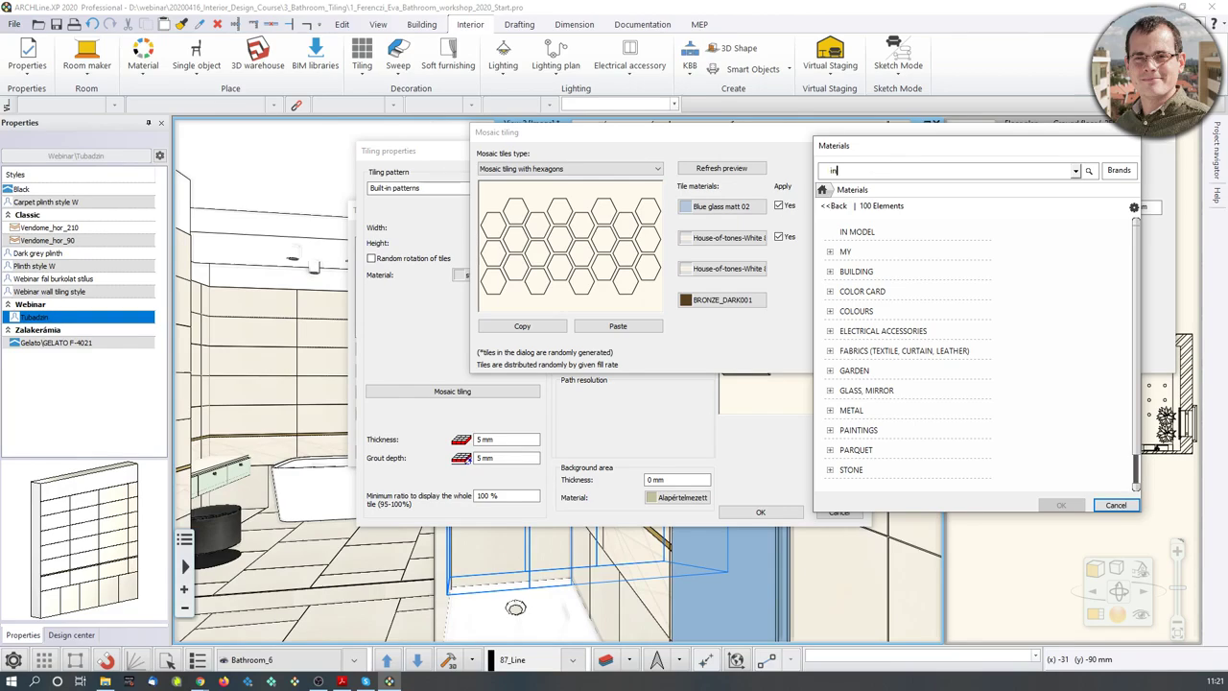
text(tegrally-light)
key(Return)
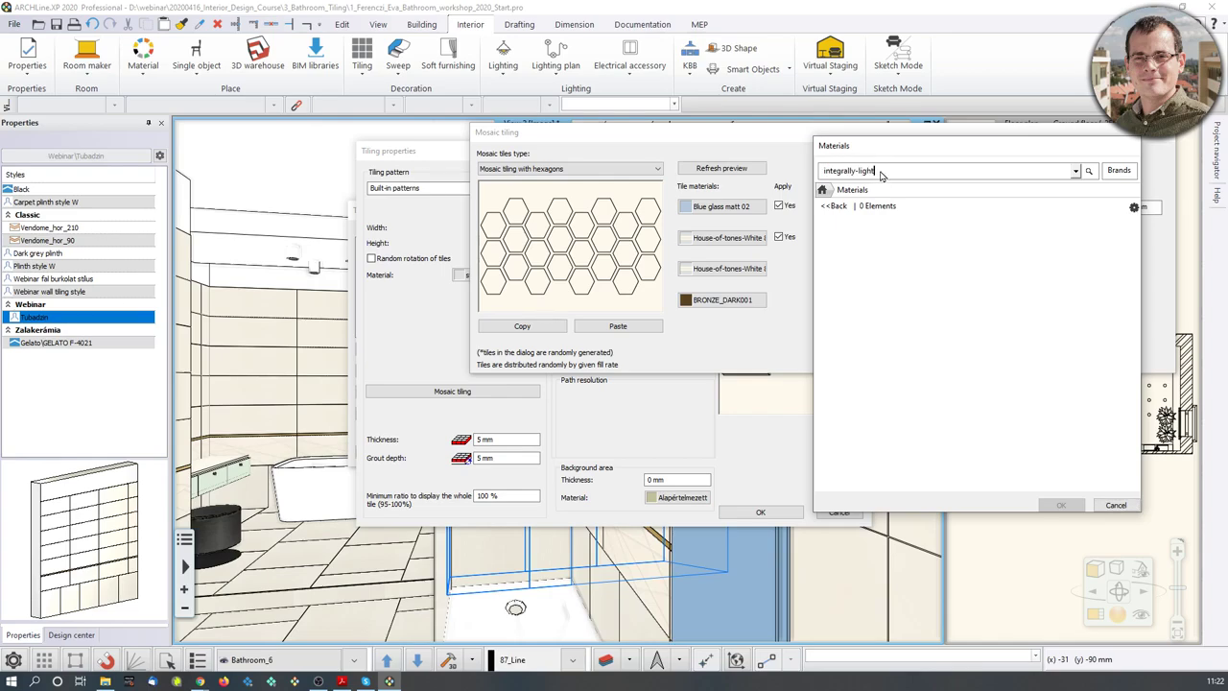
text(light_gray)
key(Return)
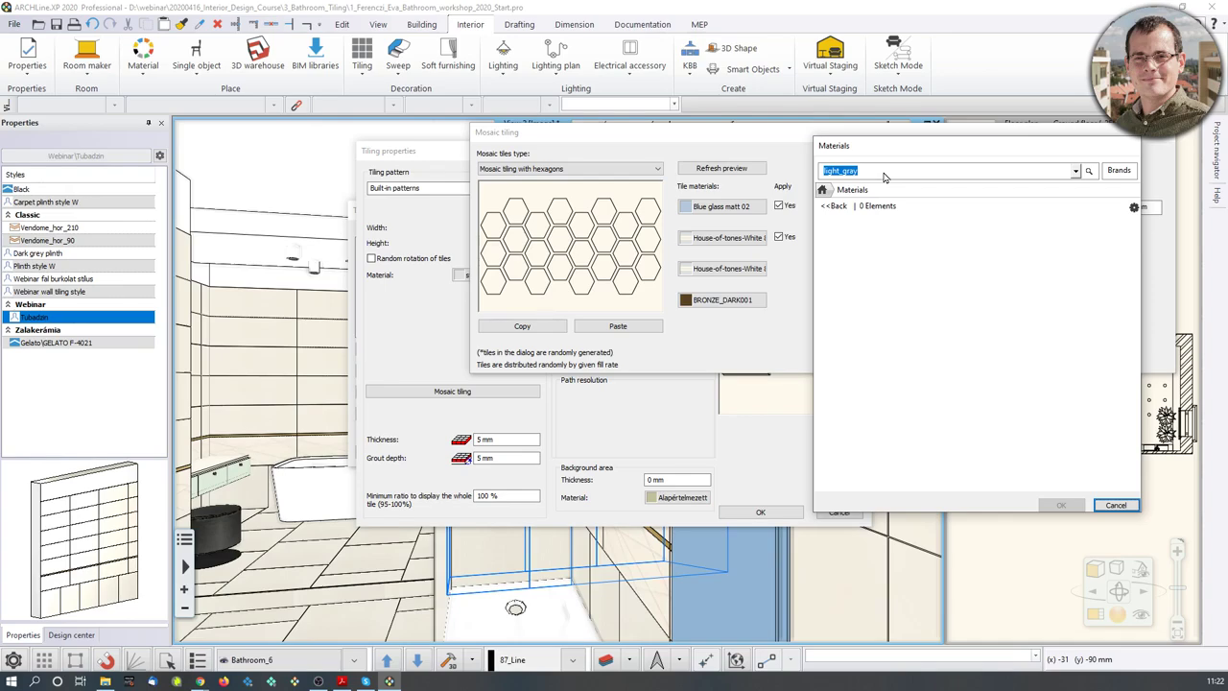
Search the materials for "gray" and assign LIGHT GRAY 17 as the fourth mosaic tile material
click(836, 171)
double_click(835, 171)
text(gray)
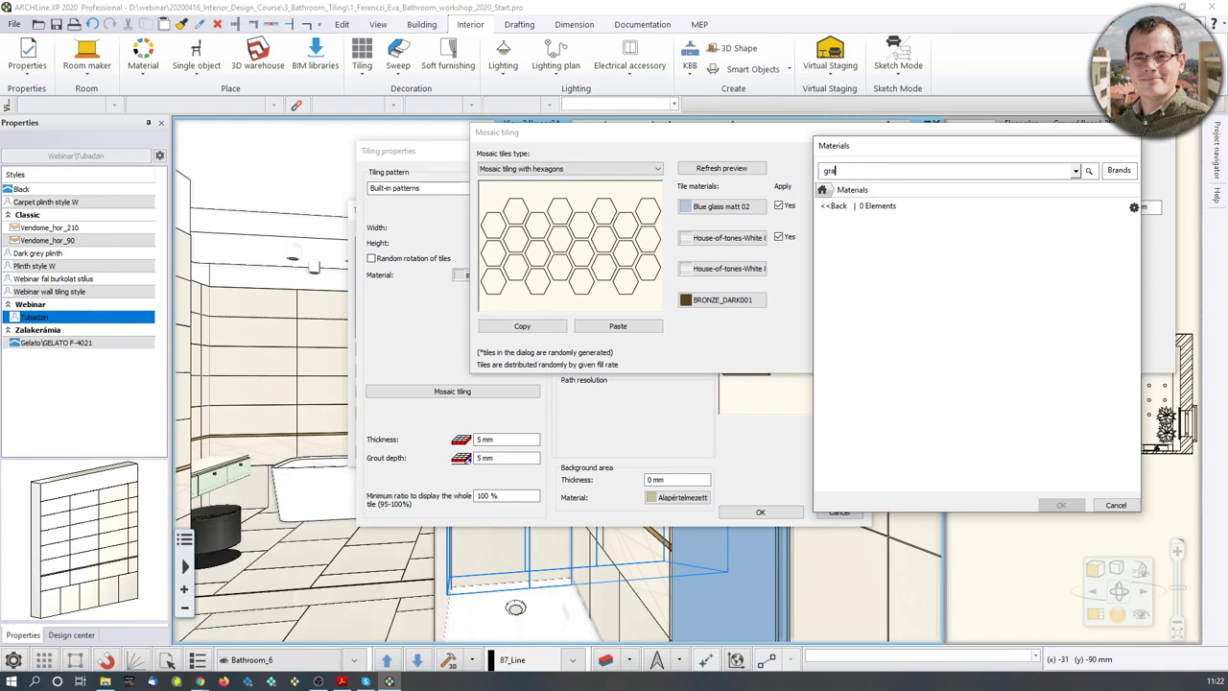
key(Return)
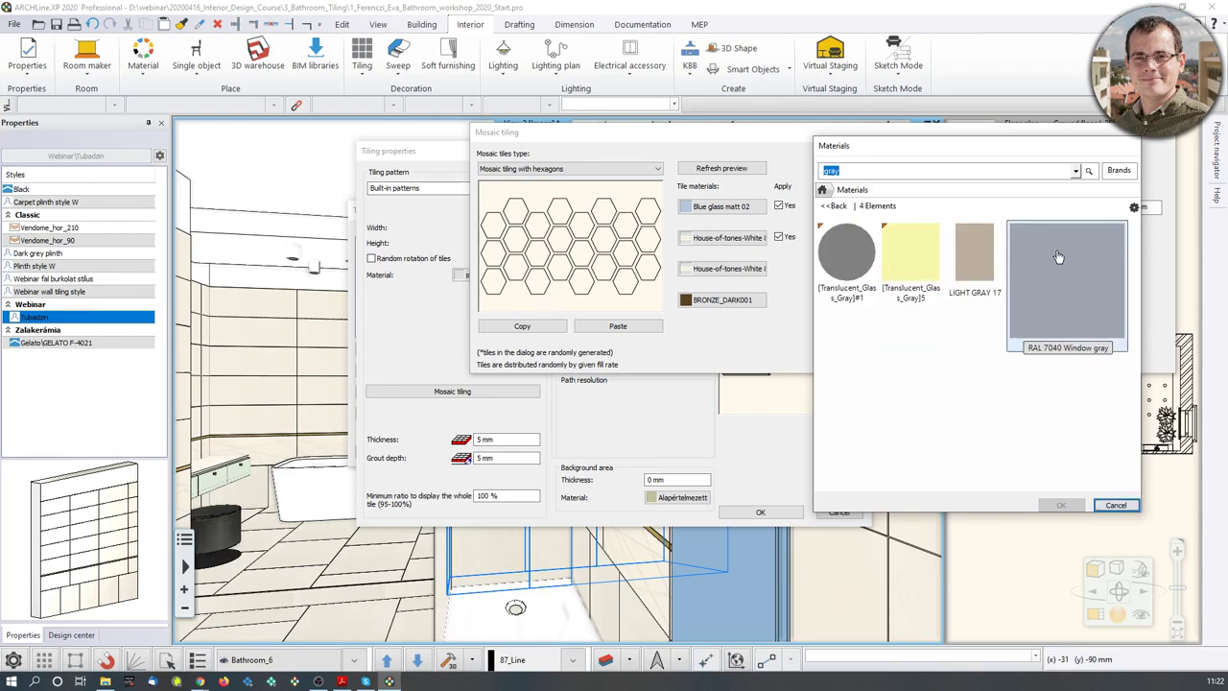
mouse_move(1063, 255)
click(980, 255)
click(1060, 505)
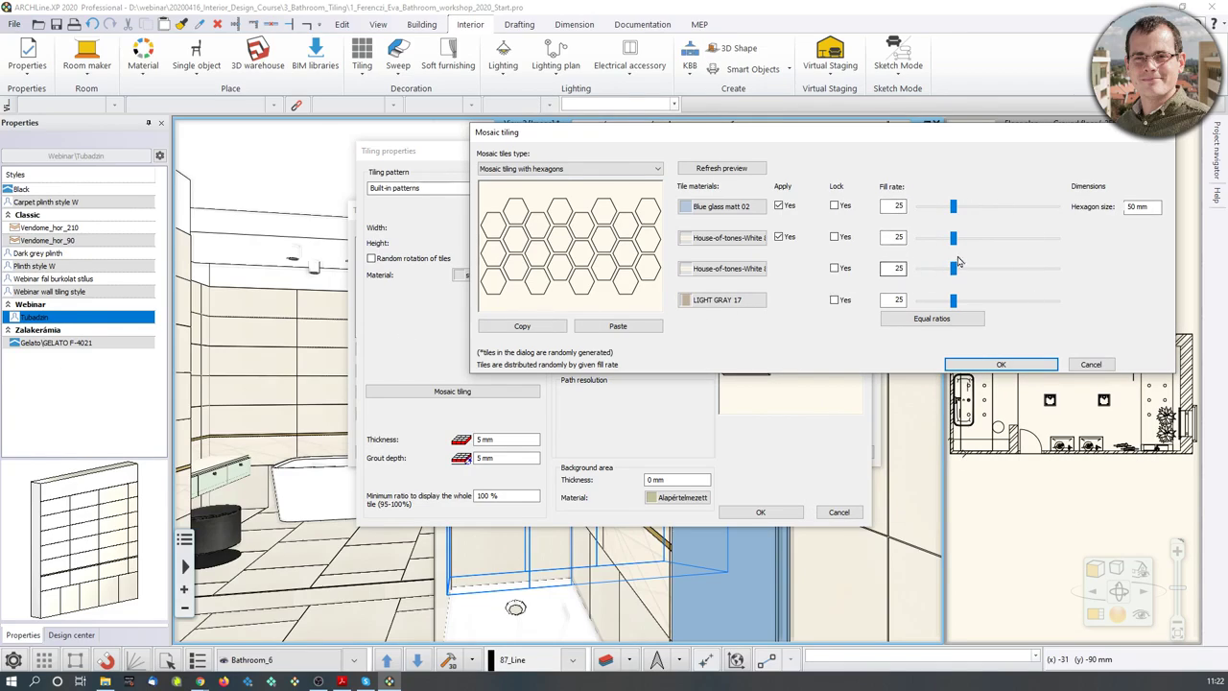
Try a fill rate of 41 for the Blue glass matt 02 tiles and set it back to 25
mouse_move(953, 207)
mouse_down()
mouse_move(1030, 207)
mouse_move(938, 209)
mouse_move(975, 207)
mouse_up()
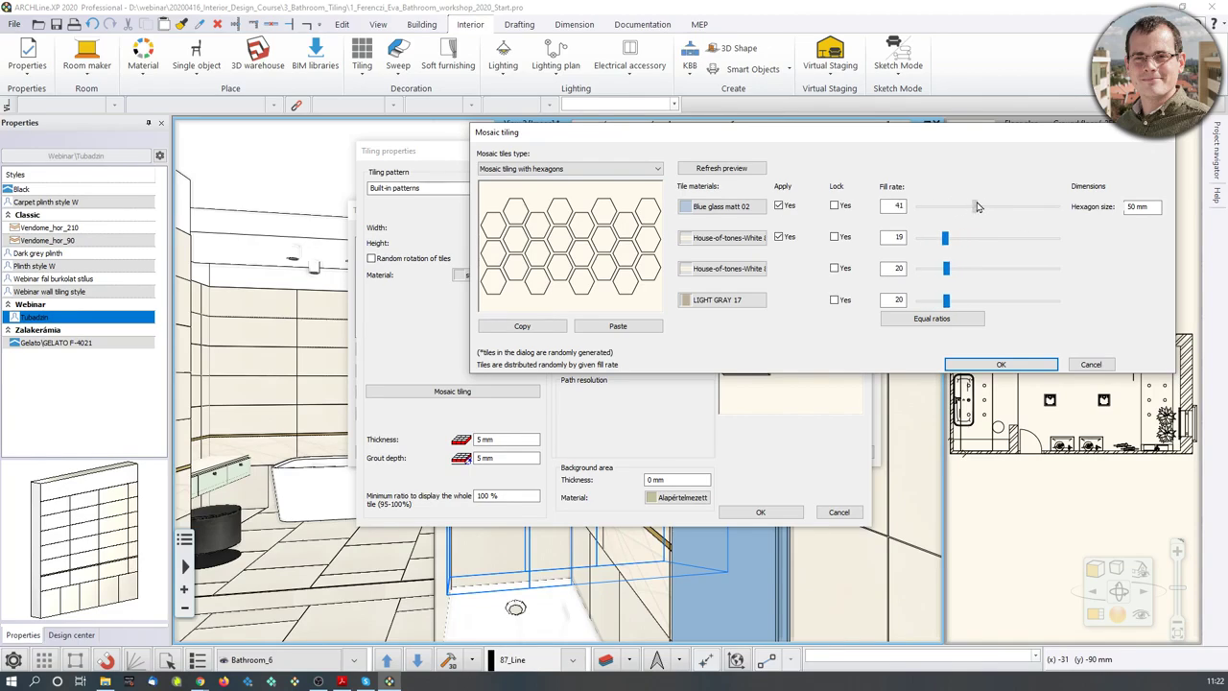
double_click(894, 209)
text(25)
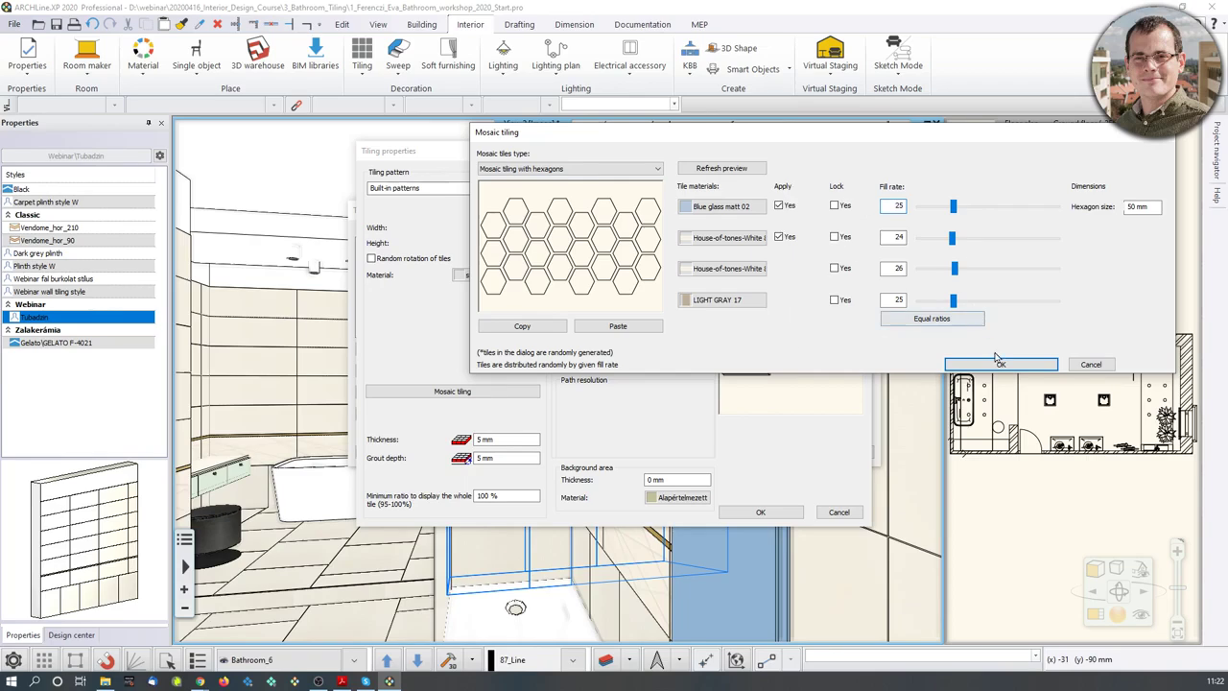
Accept the hexagon mosaic and the tile properties for the layer, and inspect the tiling preview from the whole wall to the joints
click(1000, 365)
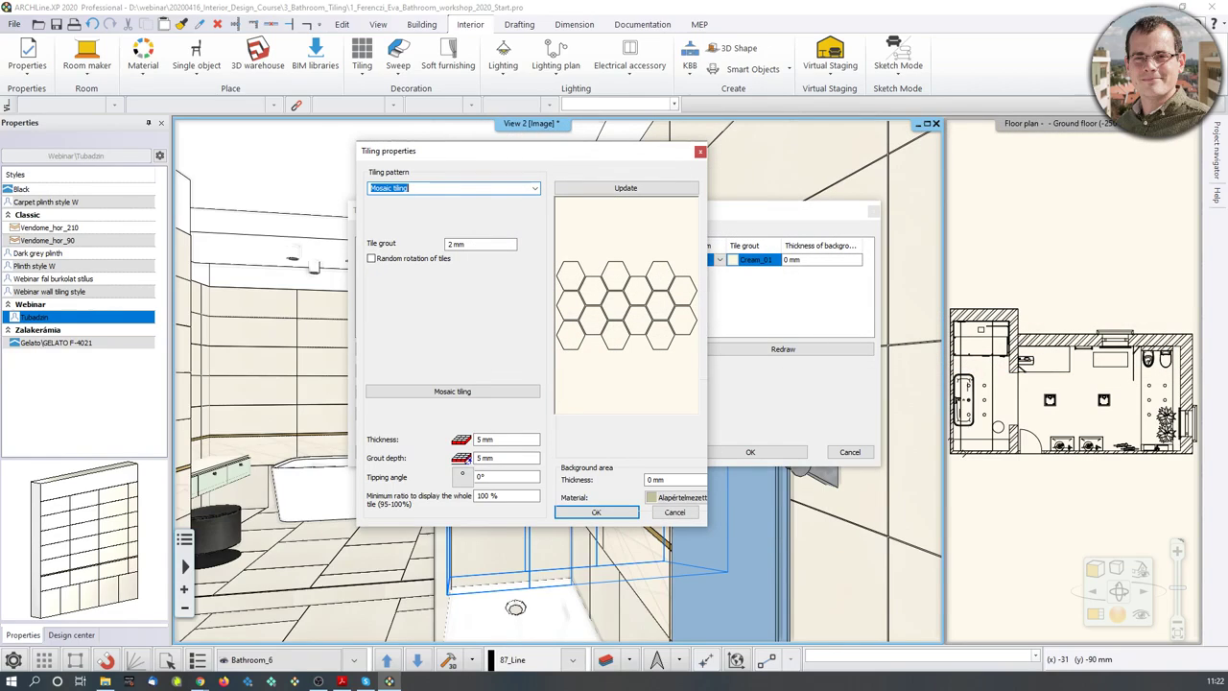
click(590, 511)
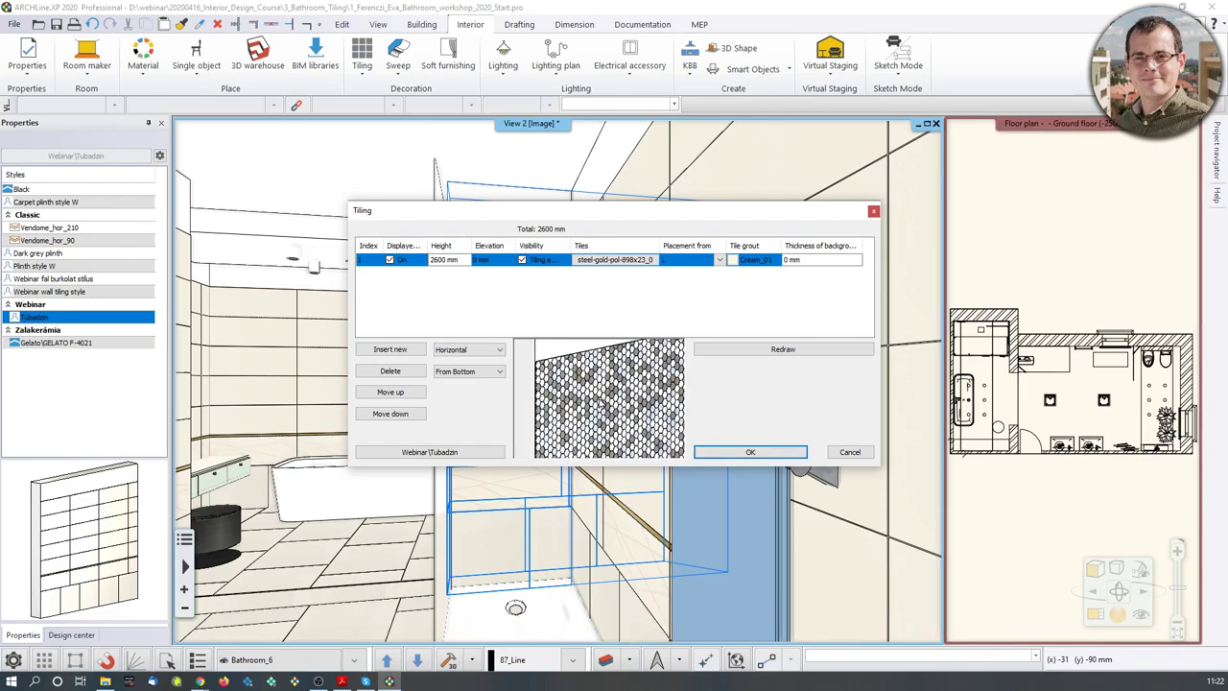
scroll(578, 397, down, 5)
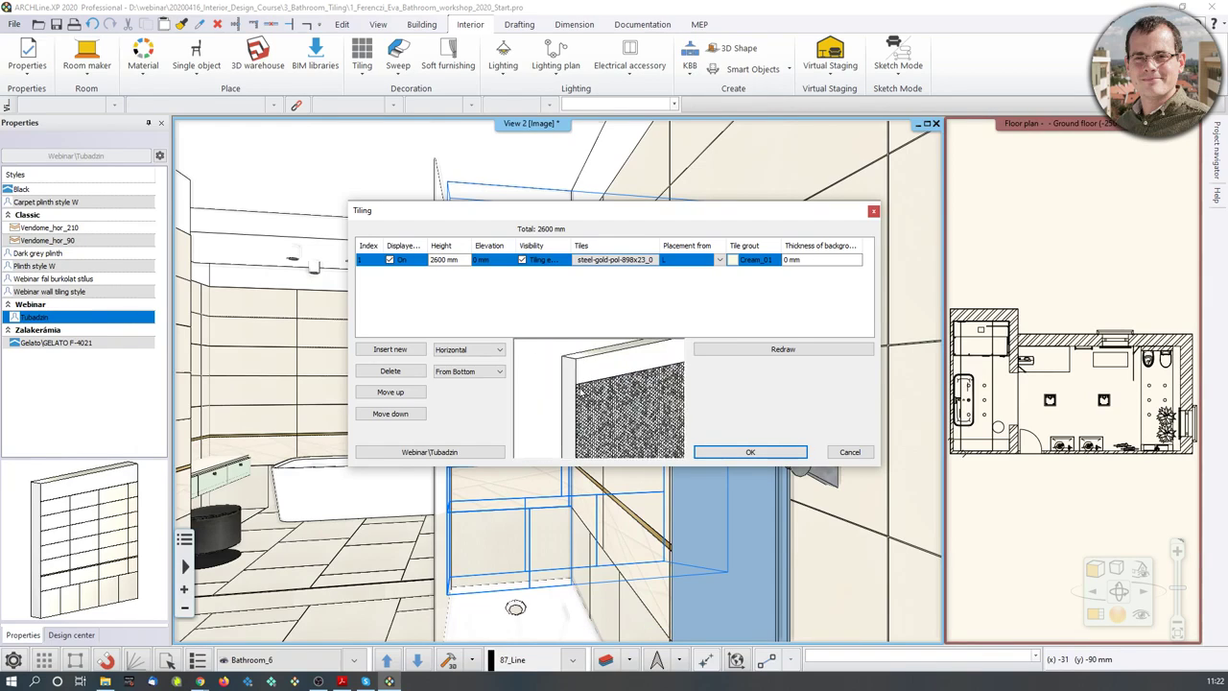
scroll(592, 401, down, 2)
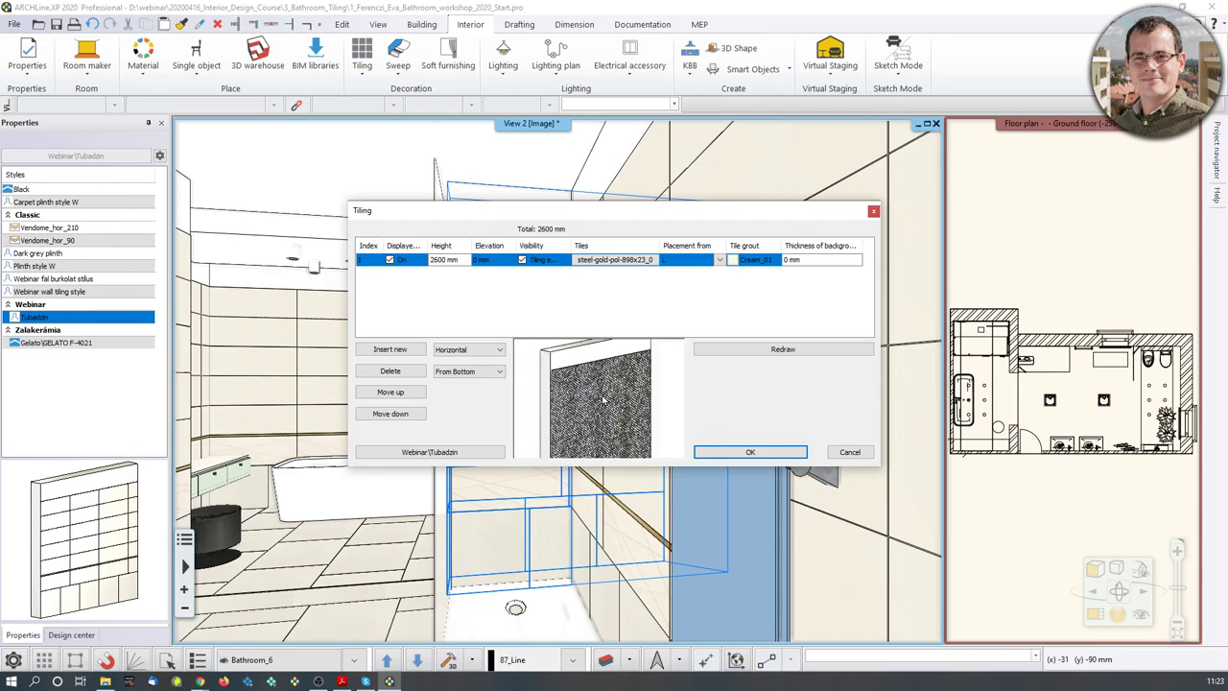
scroll(585, 408, up, 6)
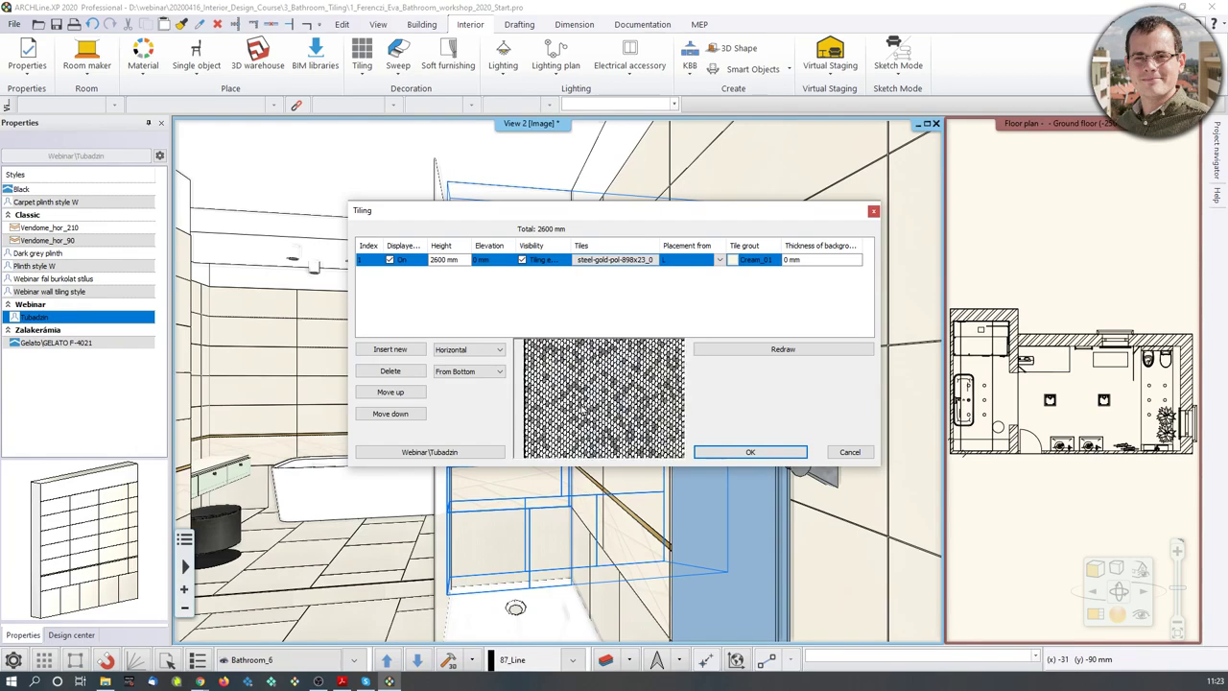
scroll(578, 404, up, 5)
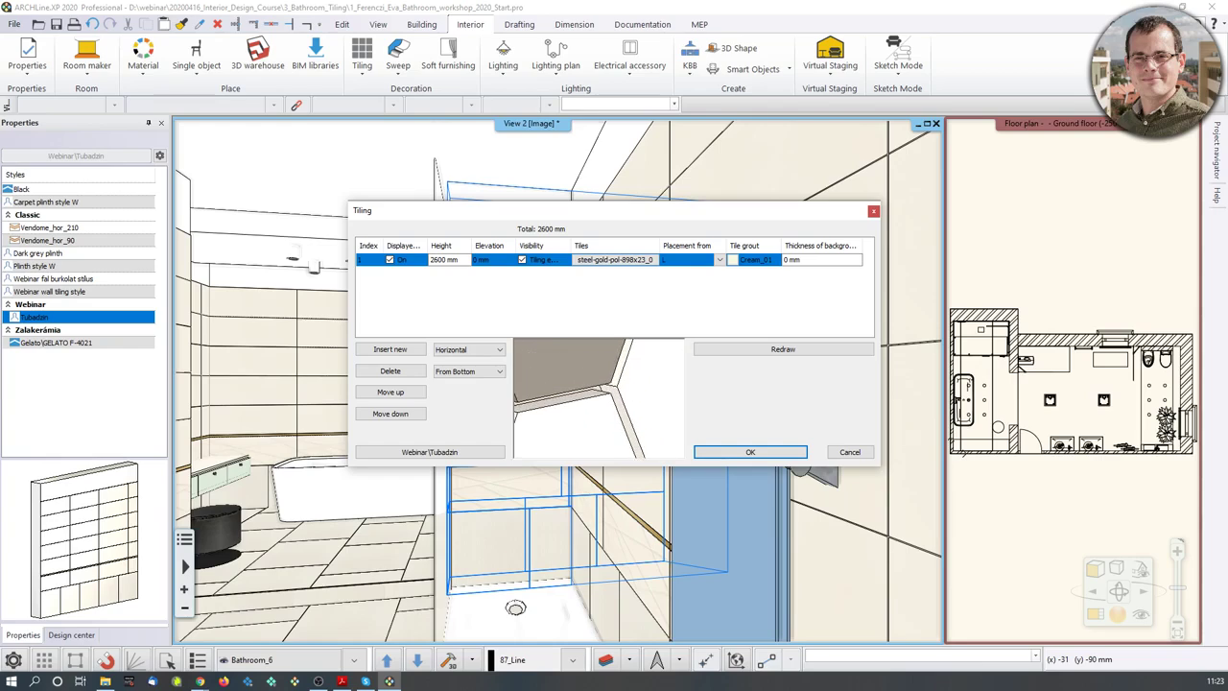
Check the mosaic preview and save the tiling as a new style named Tubadzin_Mosaic in the Webinar folder, available in all projects
scroll(600, 401, down, 6)
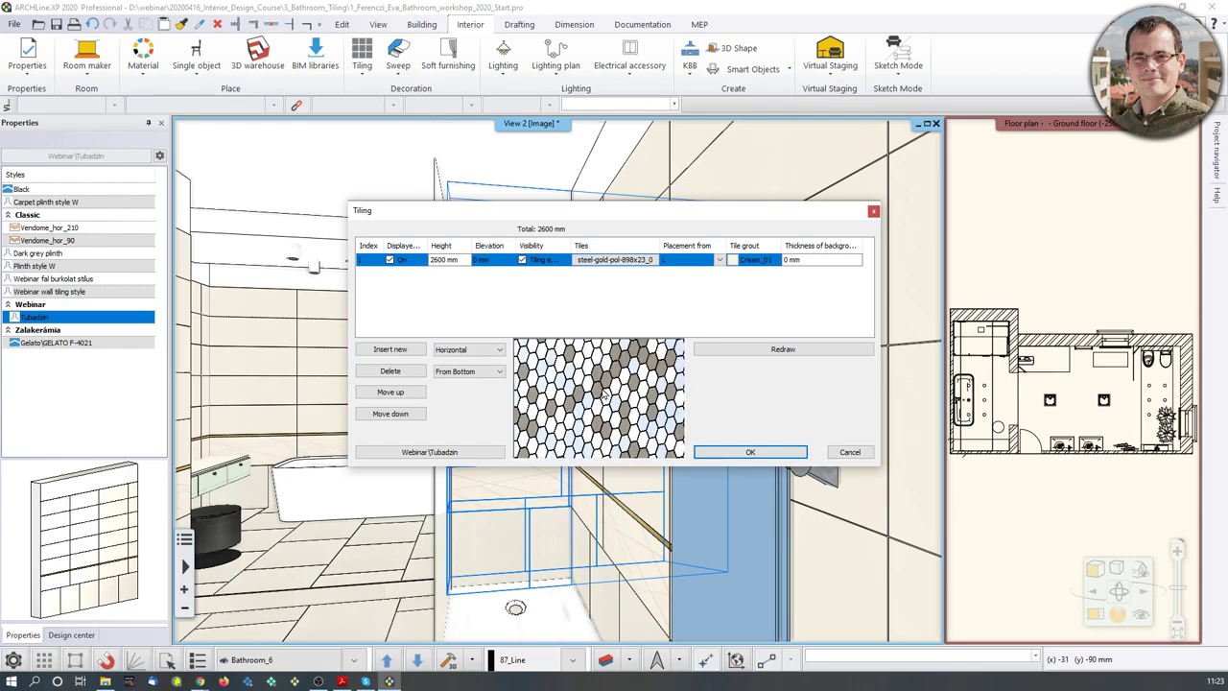
mouse_move(593, 395)
mouse_down()
mouse_move(569, 391)
mouse_move(590, 388)
mouse_move(590, 402)
mouse_up()
scroll(570, 392, down, 4)
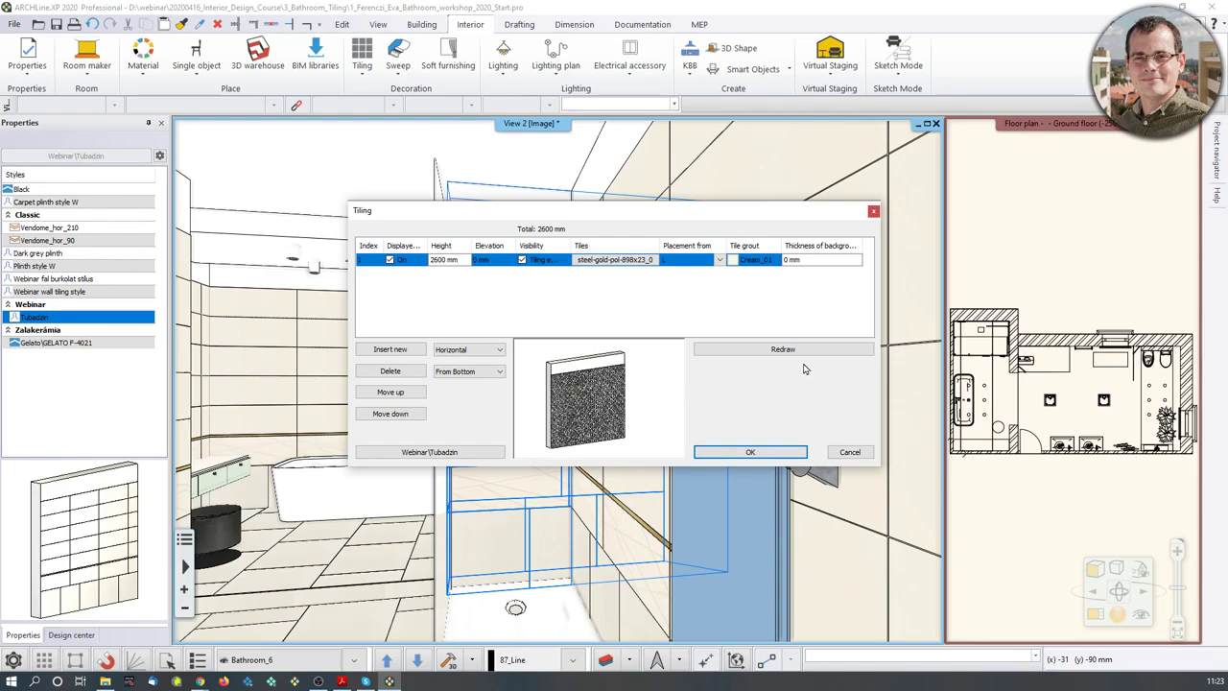
click(464, 454)
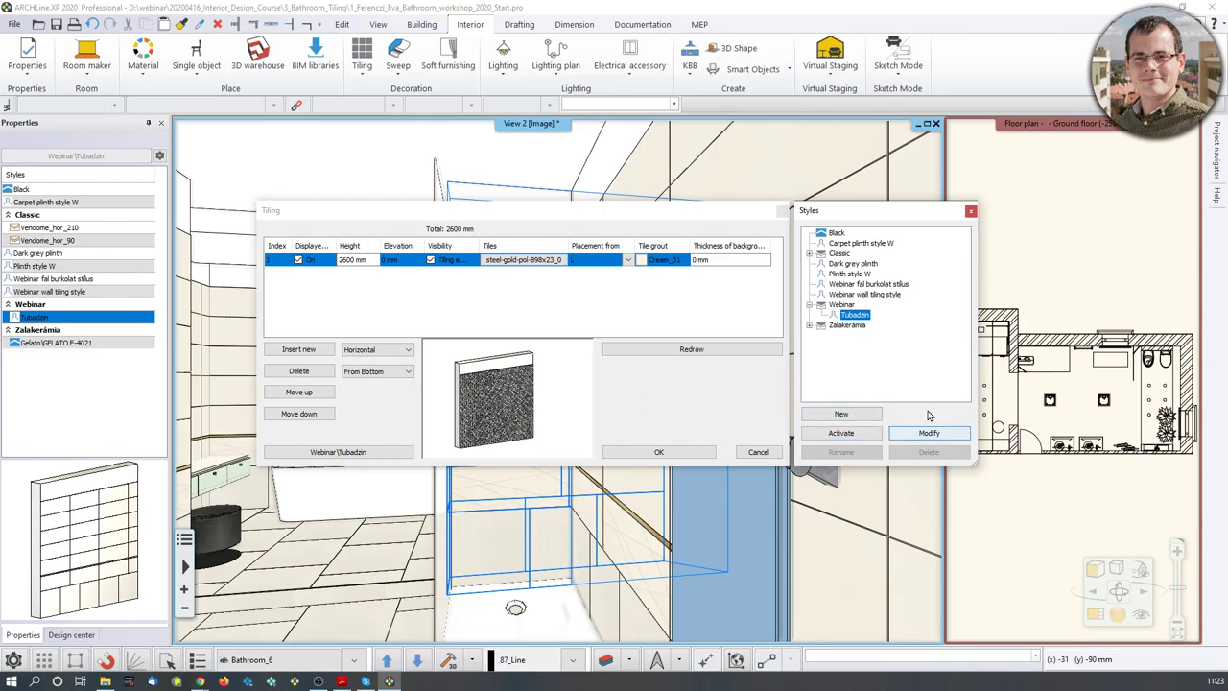
click(844, 414)
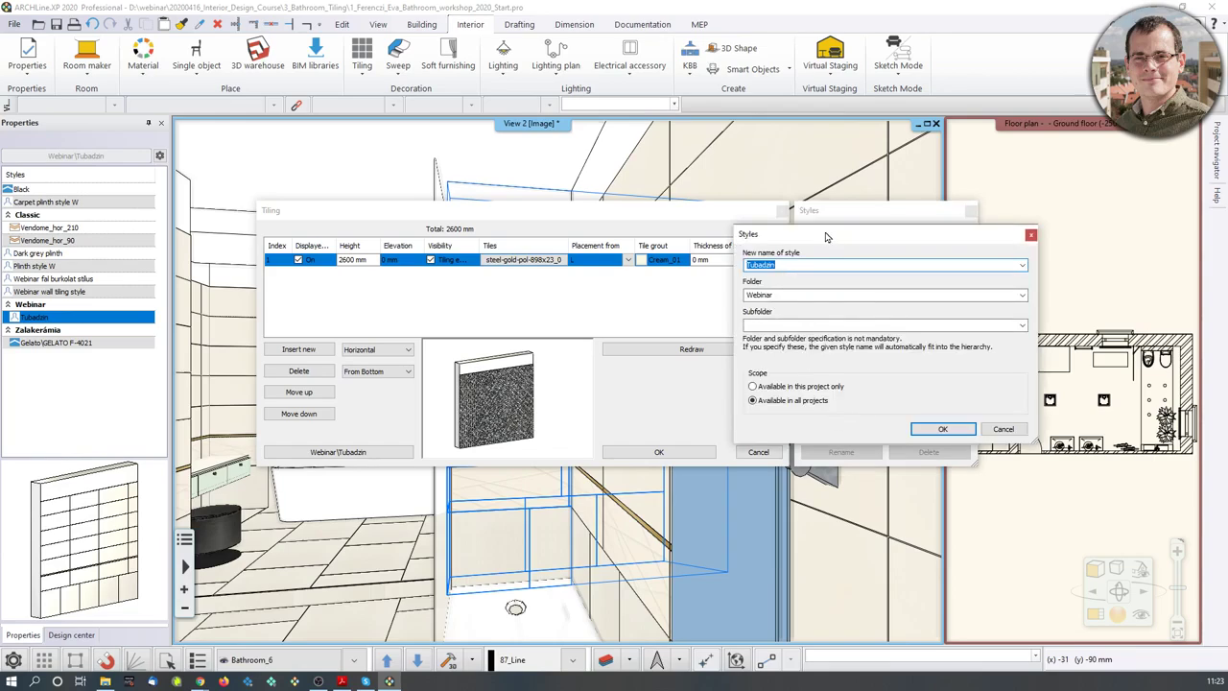
drag(827, 238, 789, 174)
click(757, 202)
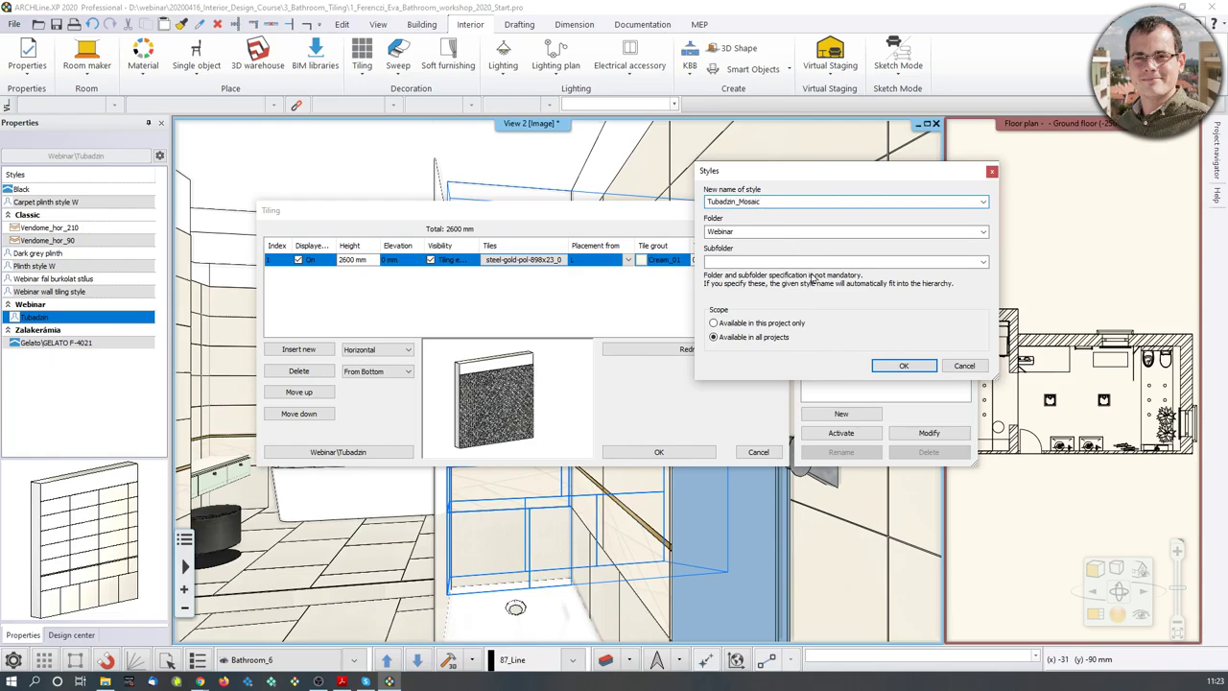
click(903, 365)
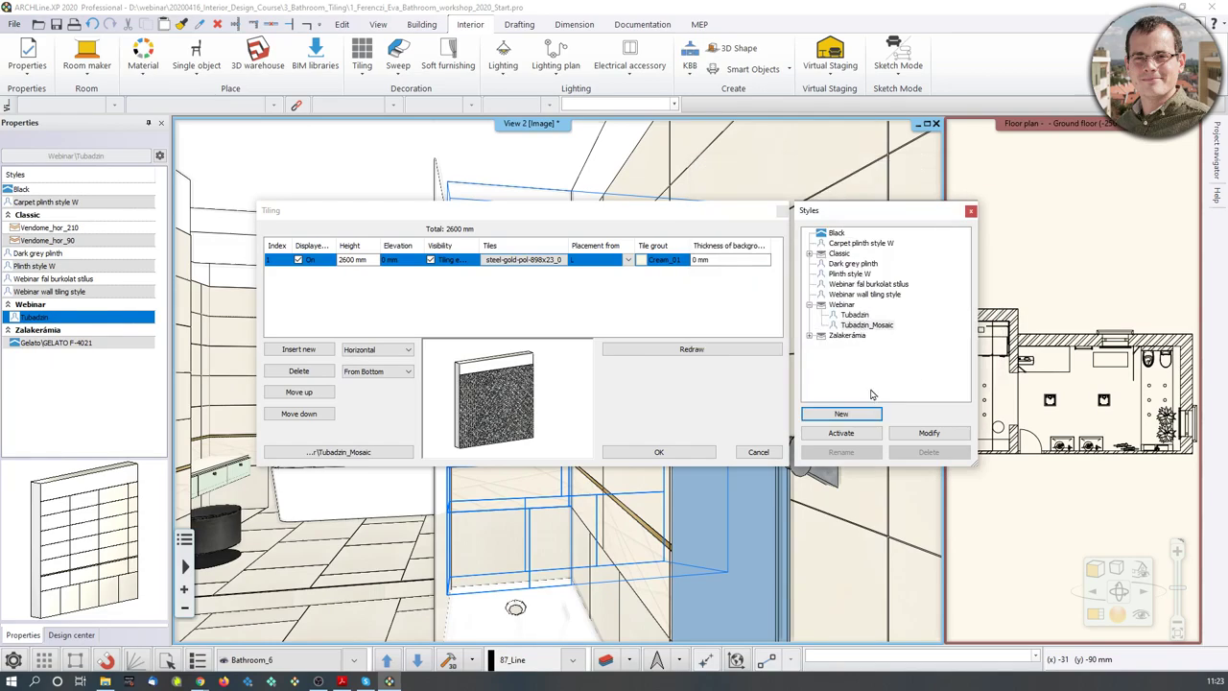
Apply the Tubadzin_Mosaic tiling to the shower wall behind the mixer and end the tiling copy command
click(667, 452)
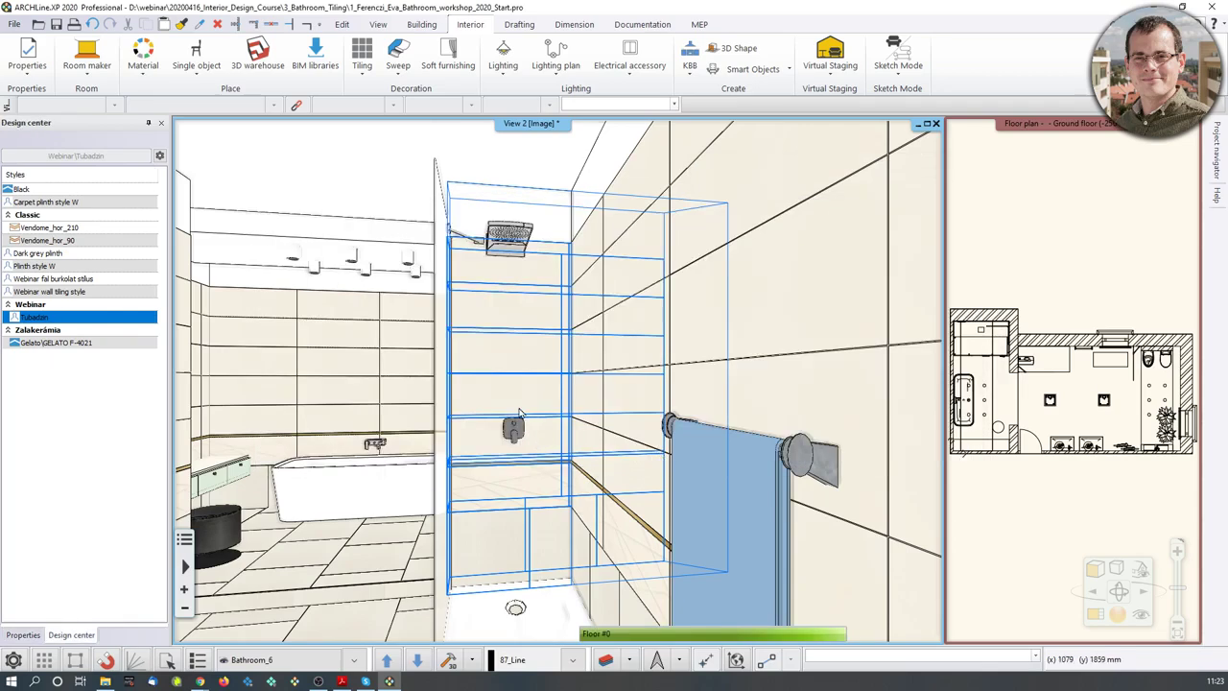
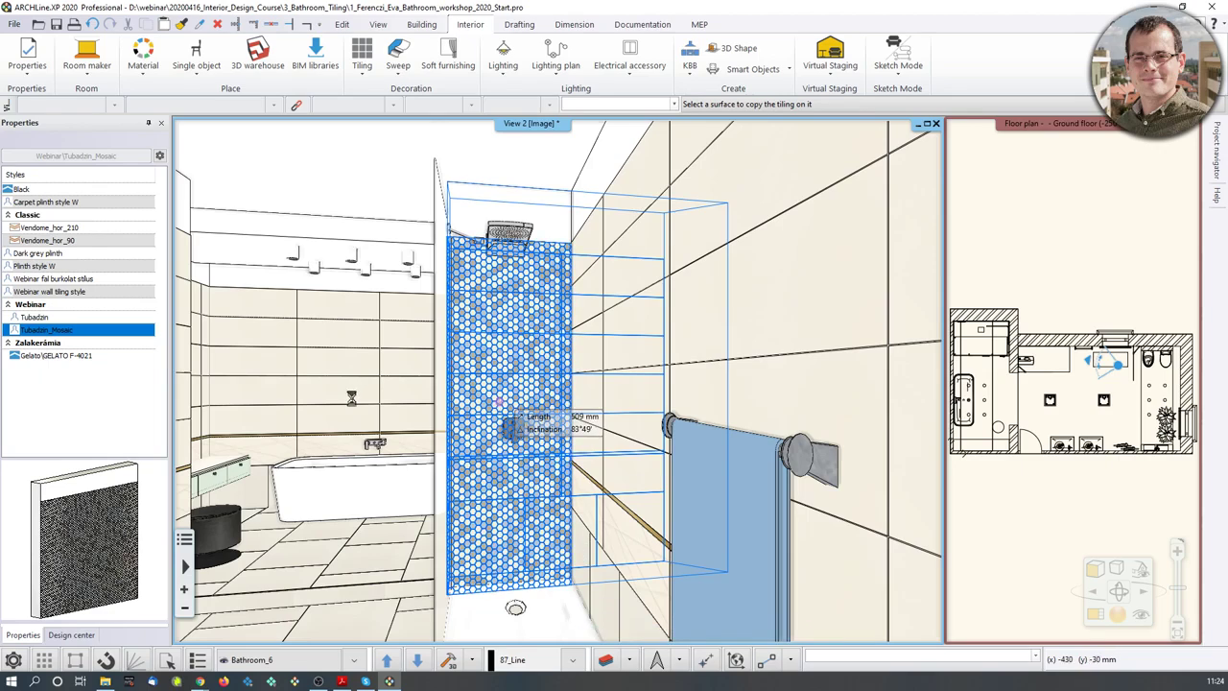
scroll(479, 617, up, 5)
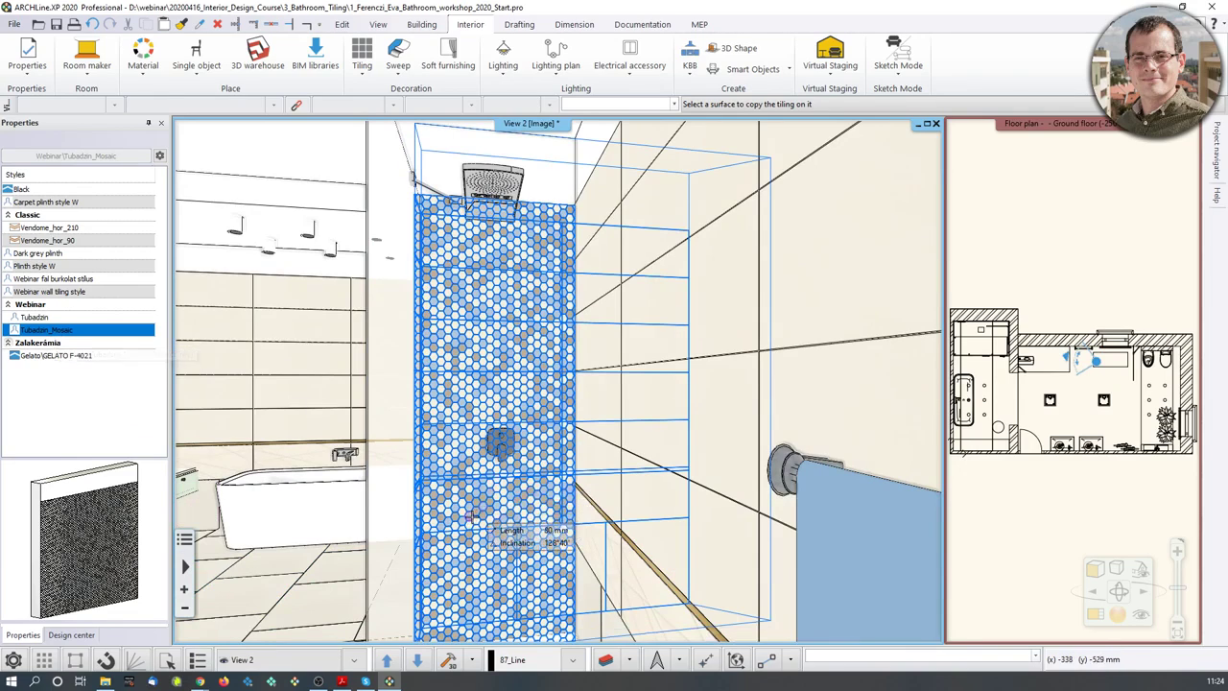
click(475, 561)
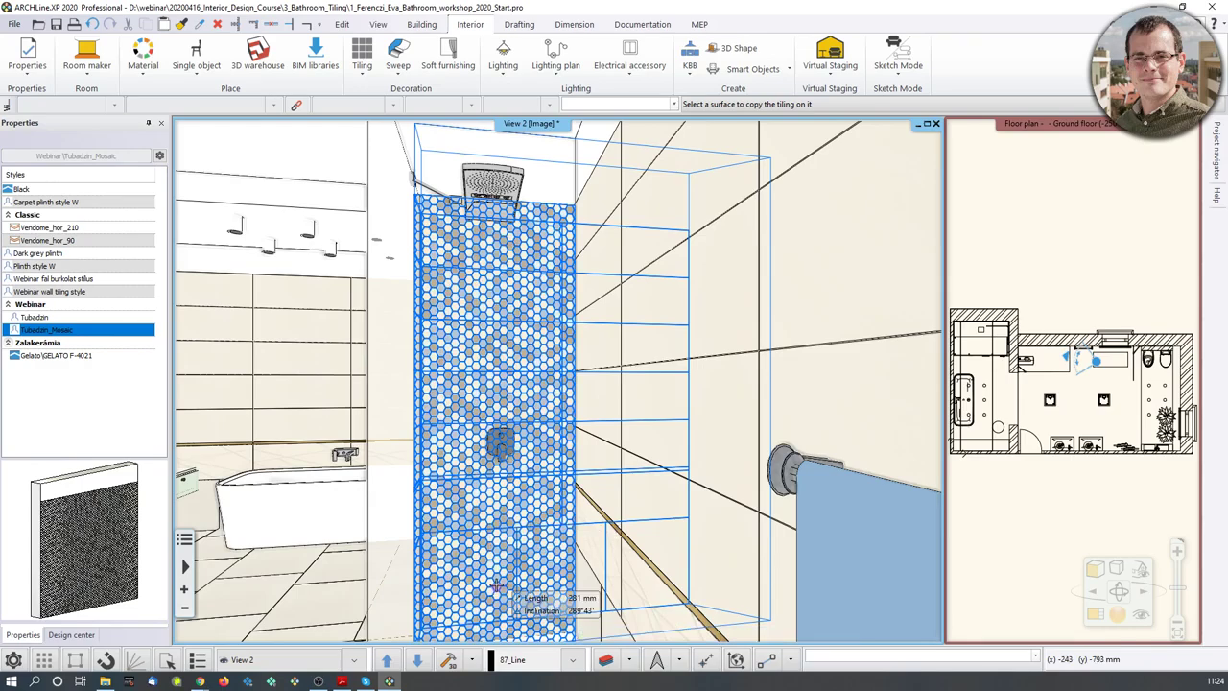
click(459, 561)
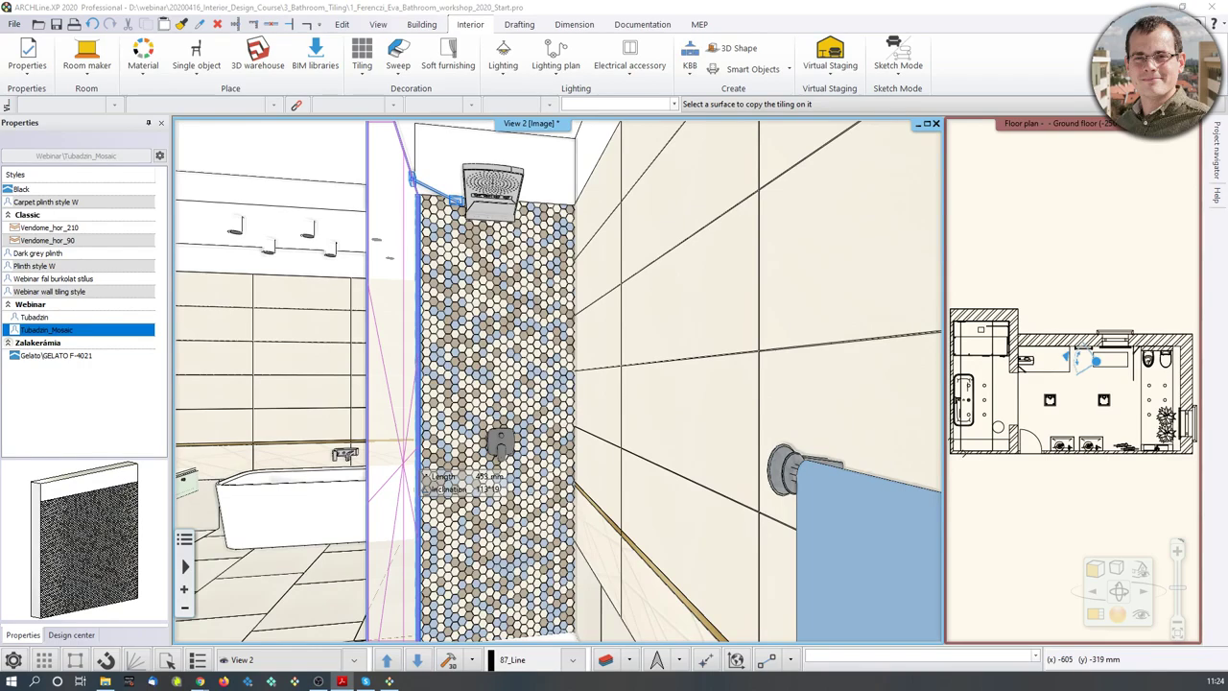
right_click(412, 520)
Bring the wall behind the bathtub into view and search all catalog items for "calacatta"
mouse_move(343, 512)
middle_down()
mouse_move(476, 507)
mouse_move(456, 560)
middle_up()
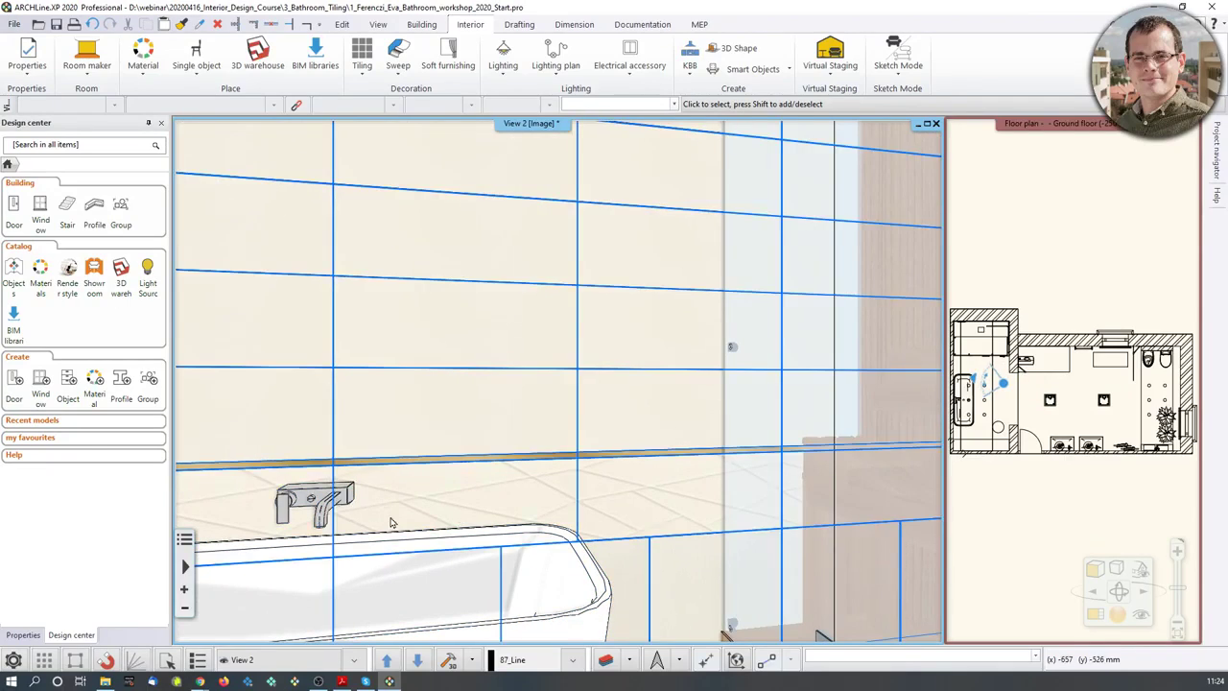
middle_drag(390, 519, 535, 289)
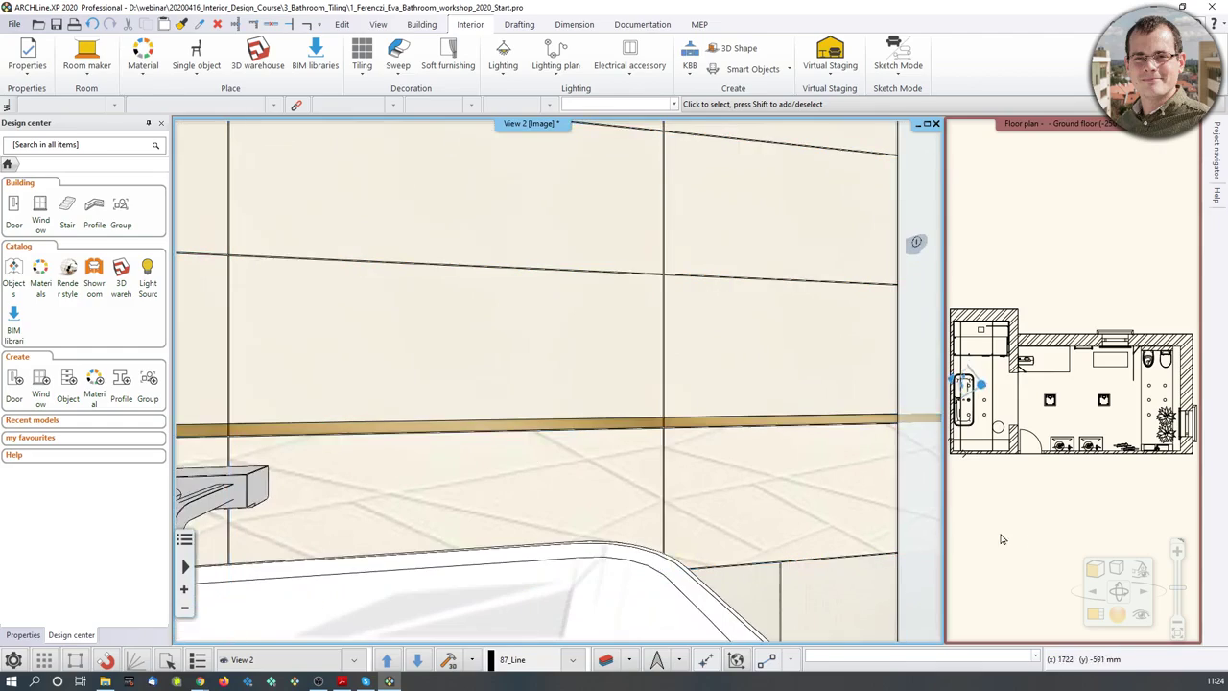
scroll(446, 485, down, 3)
mouse_move(404, 454)
middle_down()
mouse_move(534, 410)
mouse_move(492, 366)
middle_up()
scroll(534, 410, down, 3)
middle_drag(486, 519, 479, 528)
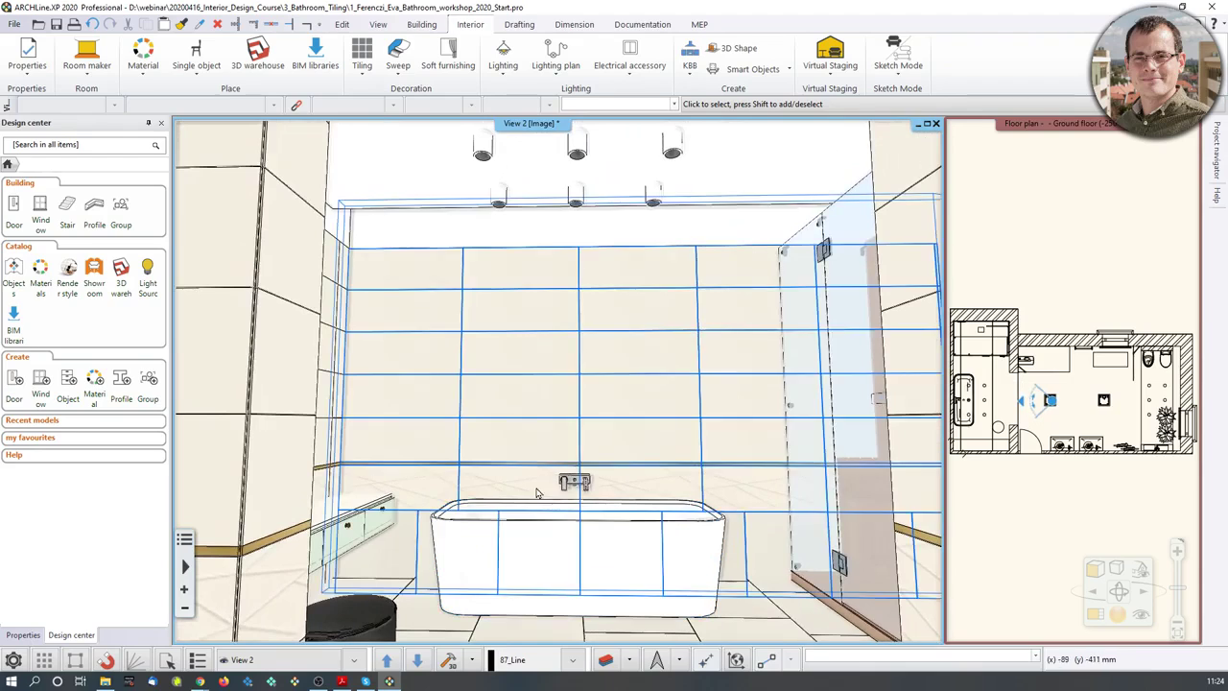
mouse_move(565, 448)
middle_down()
mouse_move(564, 430)
mouse_move(562, 453)
middle_up()
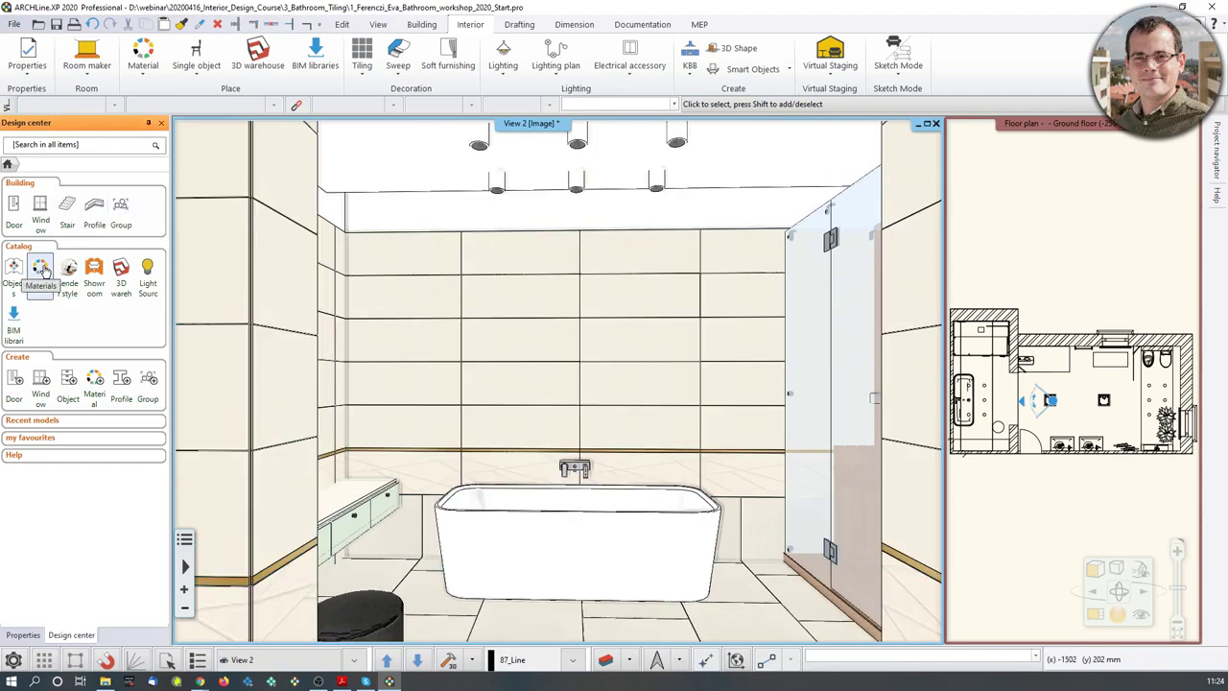
click(53, 145)
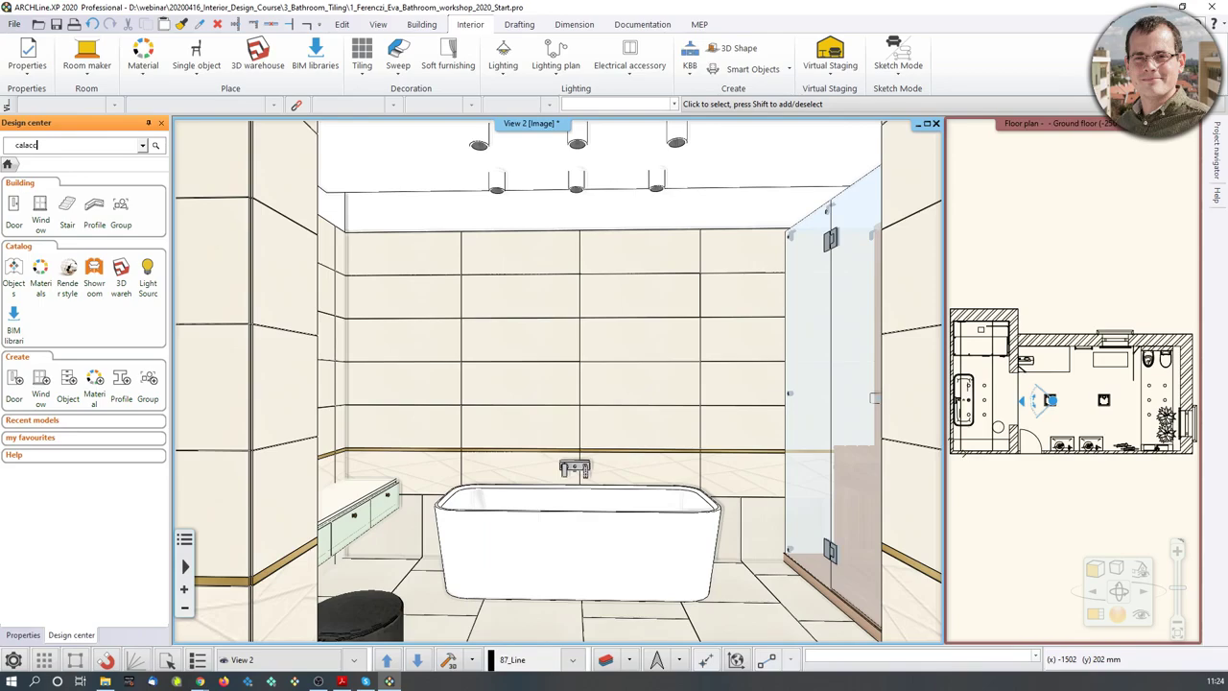
text(calaccatta)
key(Return)
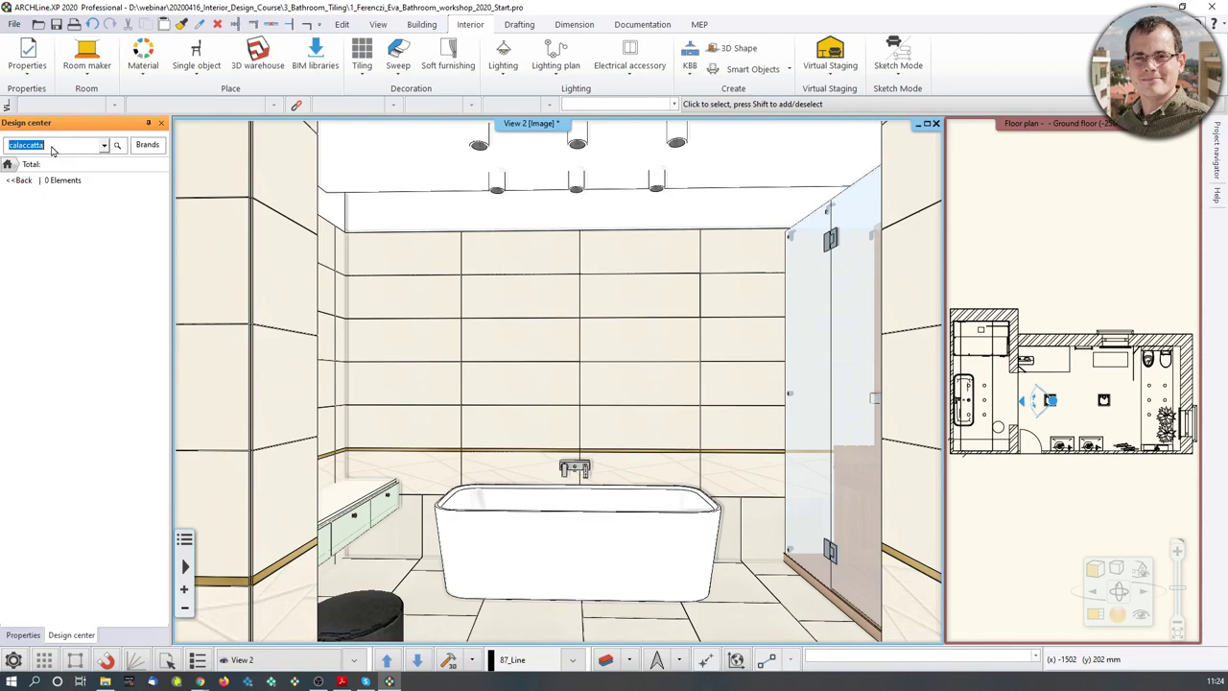
text(c)
key(Return)
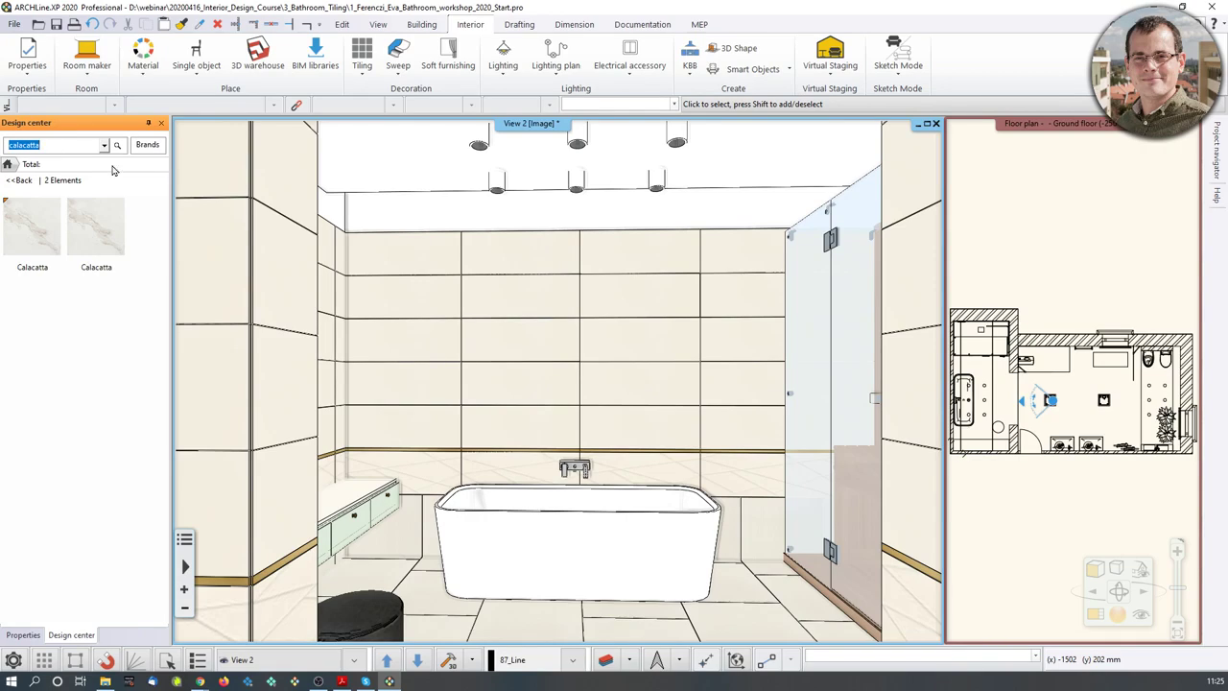
Apply the first Calacatta material as tiling to the upper wall area behind the bathtub
mouse_move(37, 237)
mouse_move(37, 237)
mouse_down()
mouse_move(59, 273)
mouse_move(336, 359)
mouse_move(491, 370)
mouse_up()
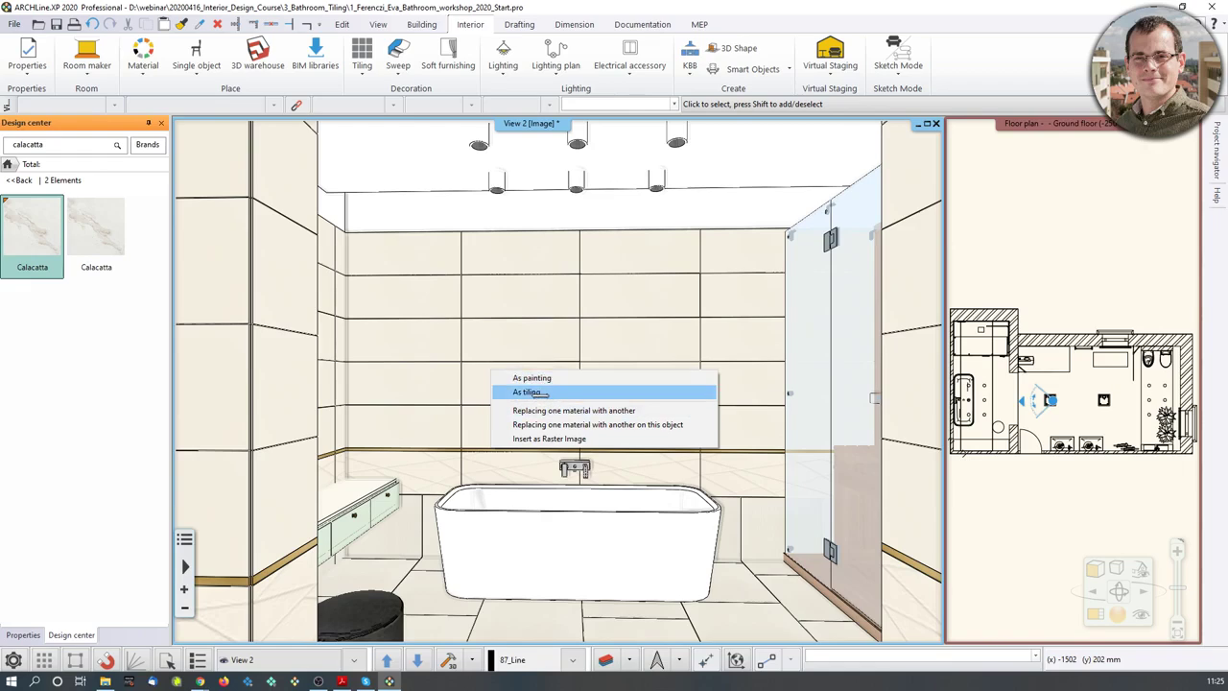
click(527, 392)
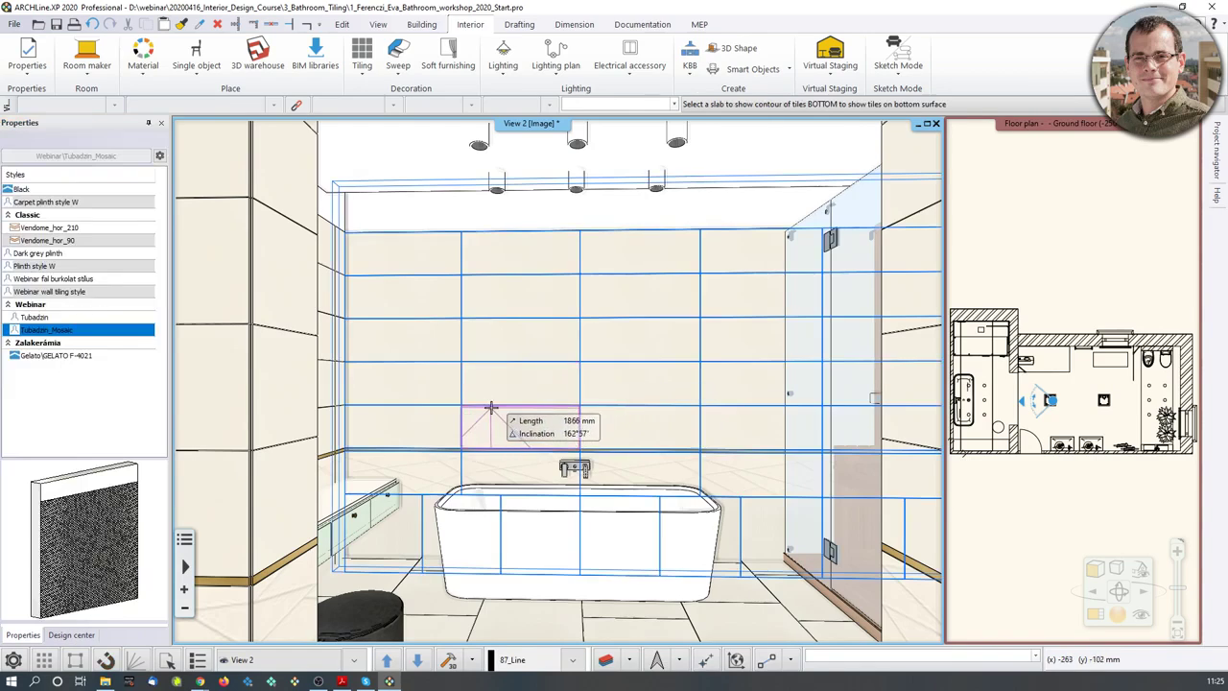
click(506, 296)
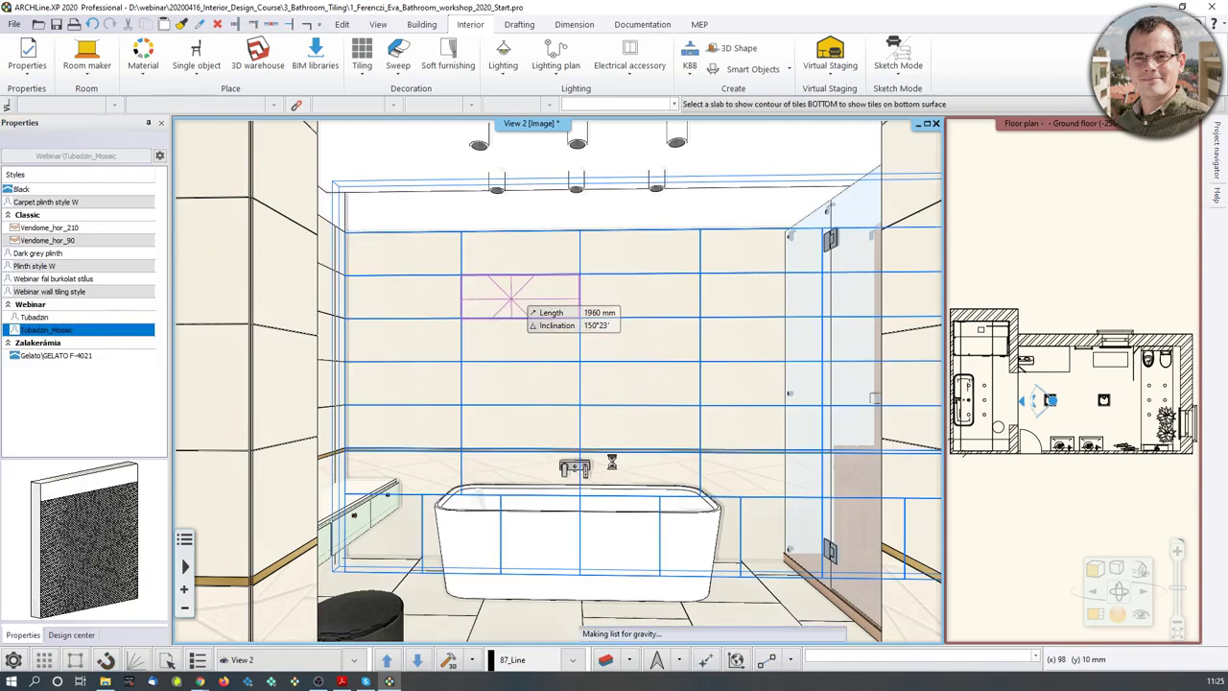
key(Escape)
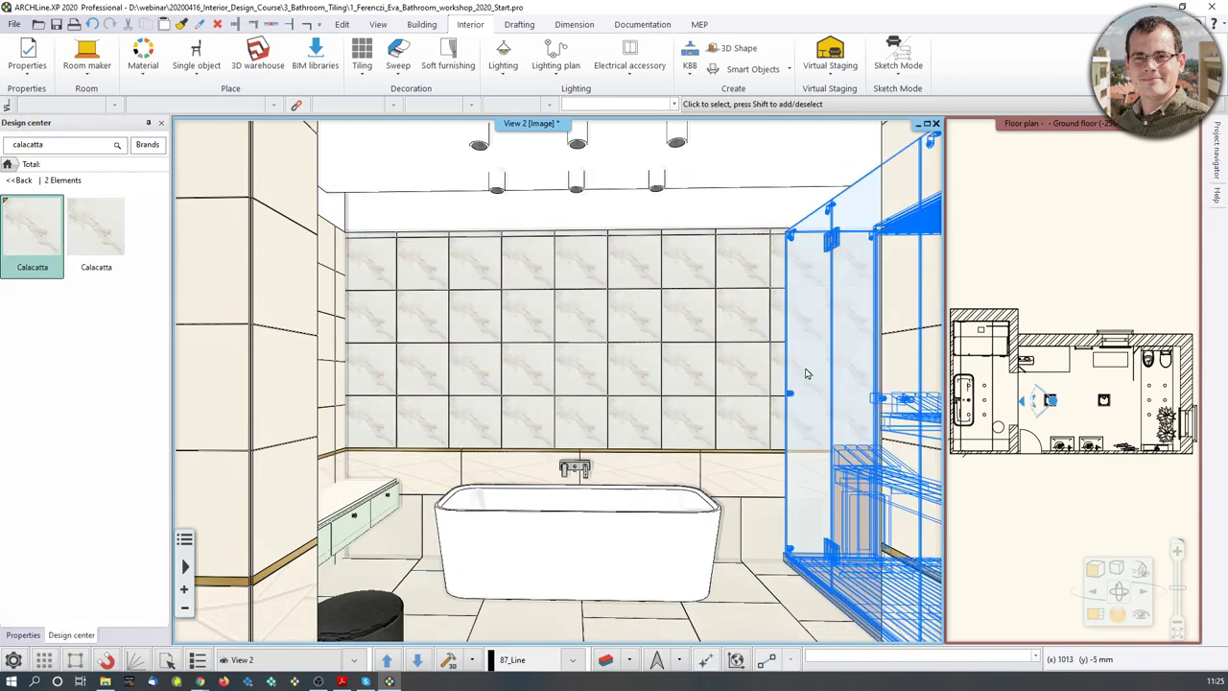
Edit the Calacatta tiles behind the bathtub and enable random rotation of the tiles over the whole area
scroll(521, 337, up, 2)
scroll(521, 339, up, 2)
scroll(521, 345, down, 1)
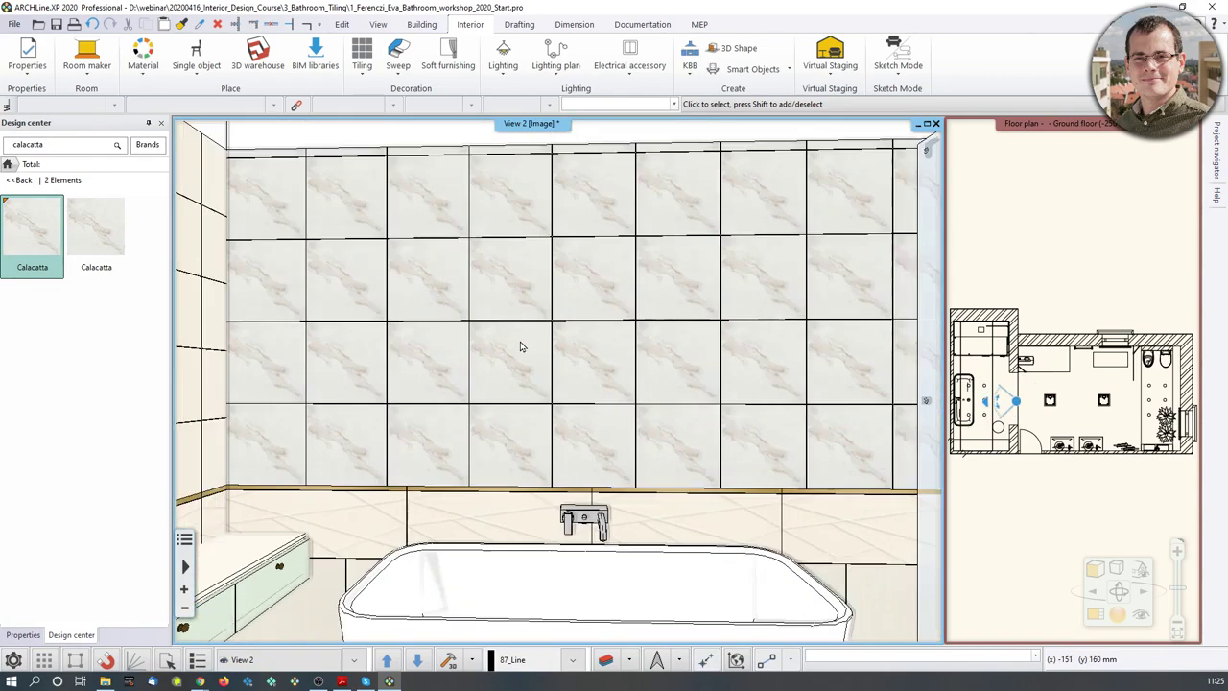
middle_drag(521, 345, 529, 353)
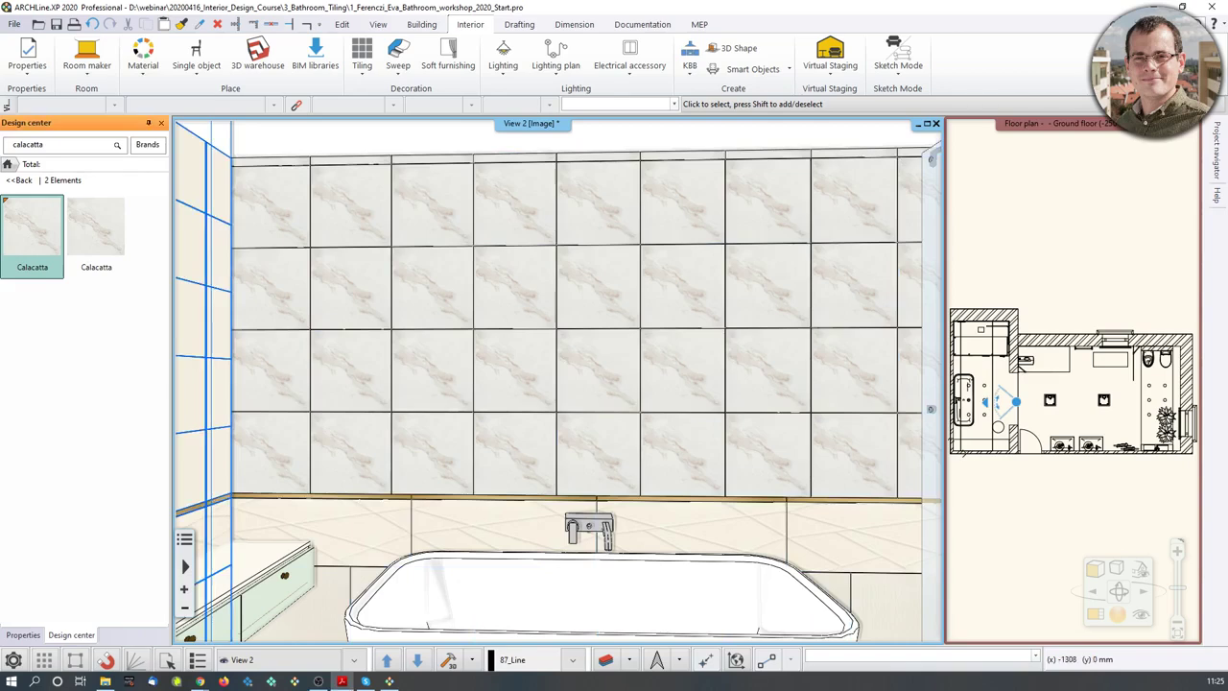
right_click(575, 389)
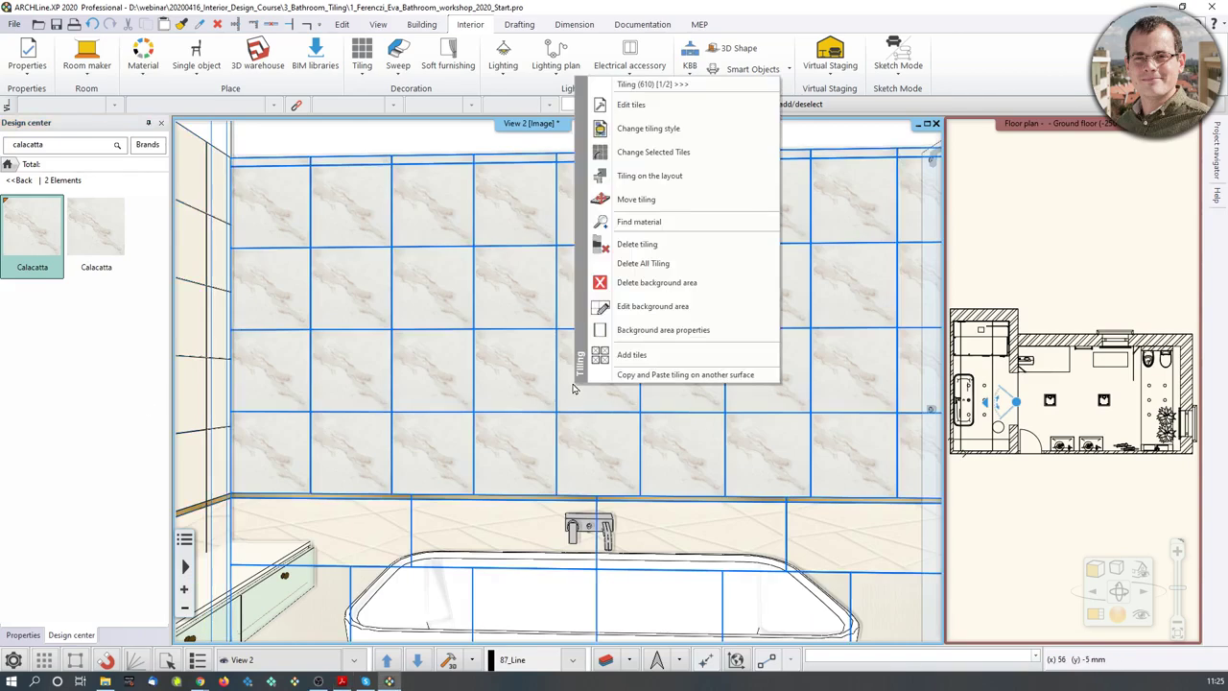
click(654, 113)
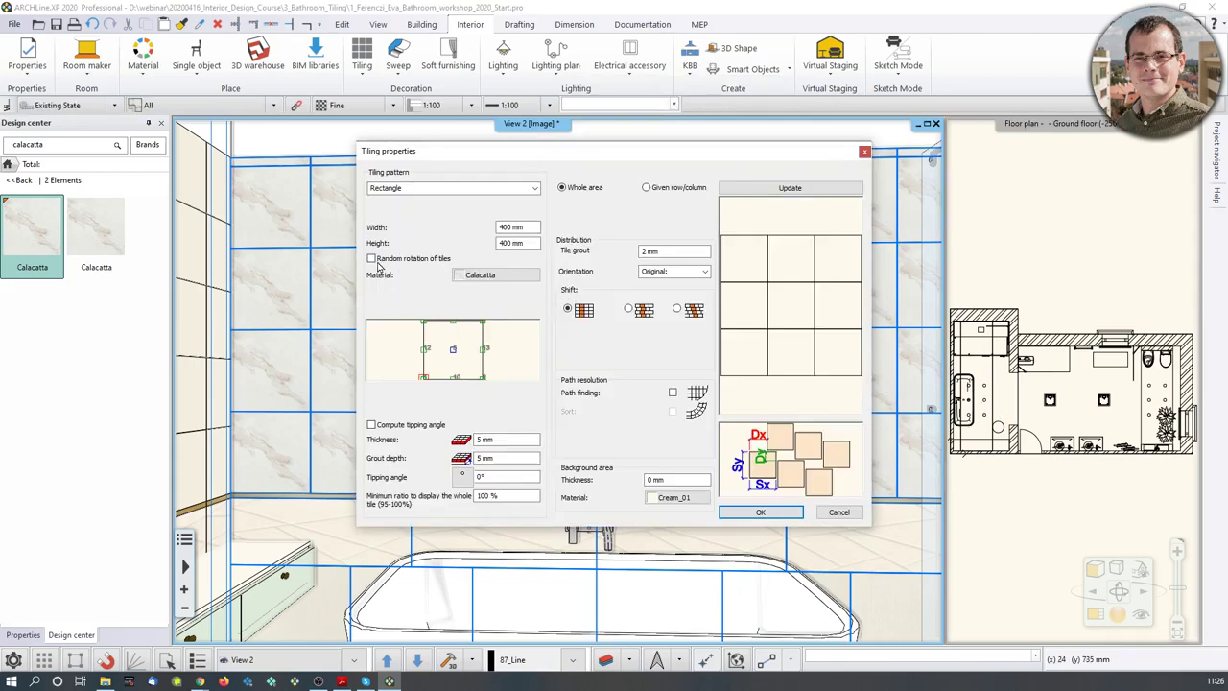
click(373, 259)
click(789, 187)
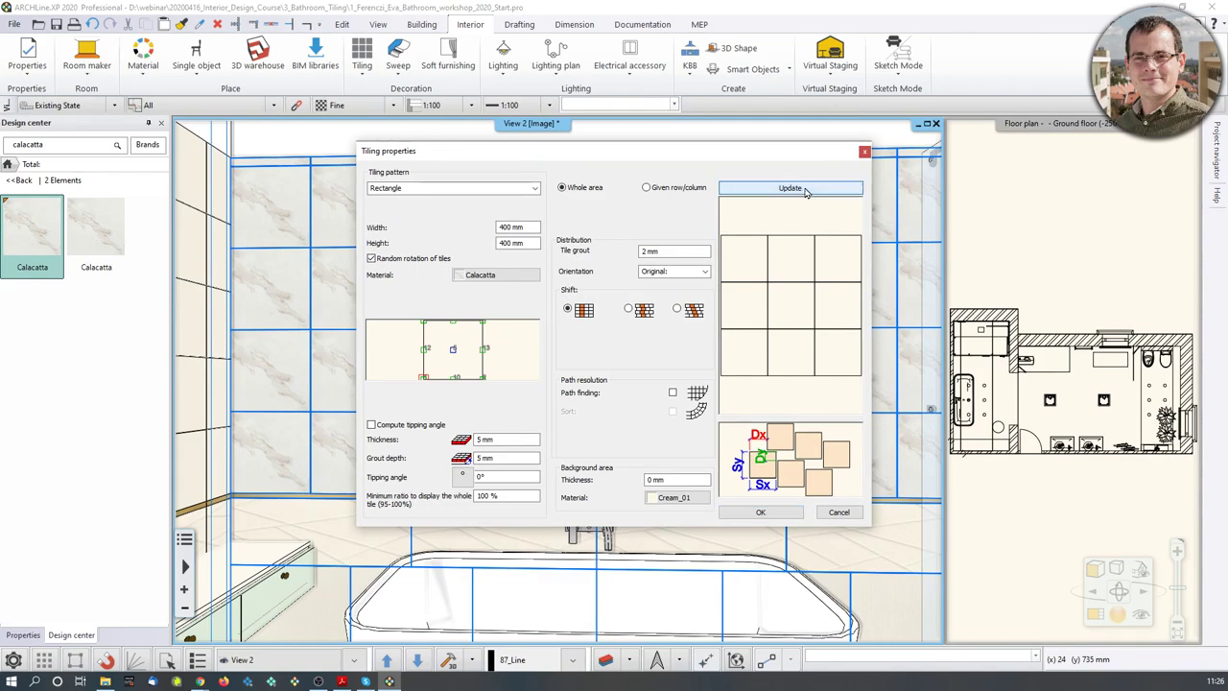
click(761, 511)
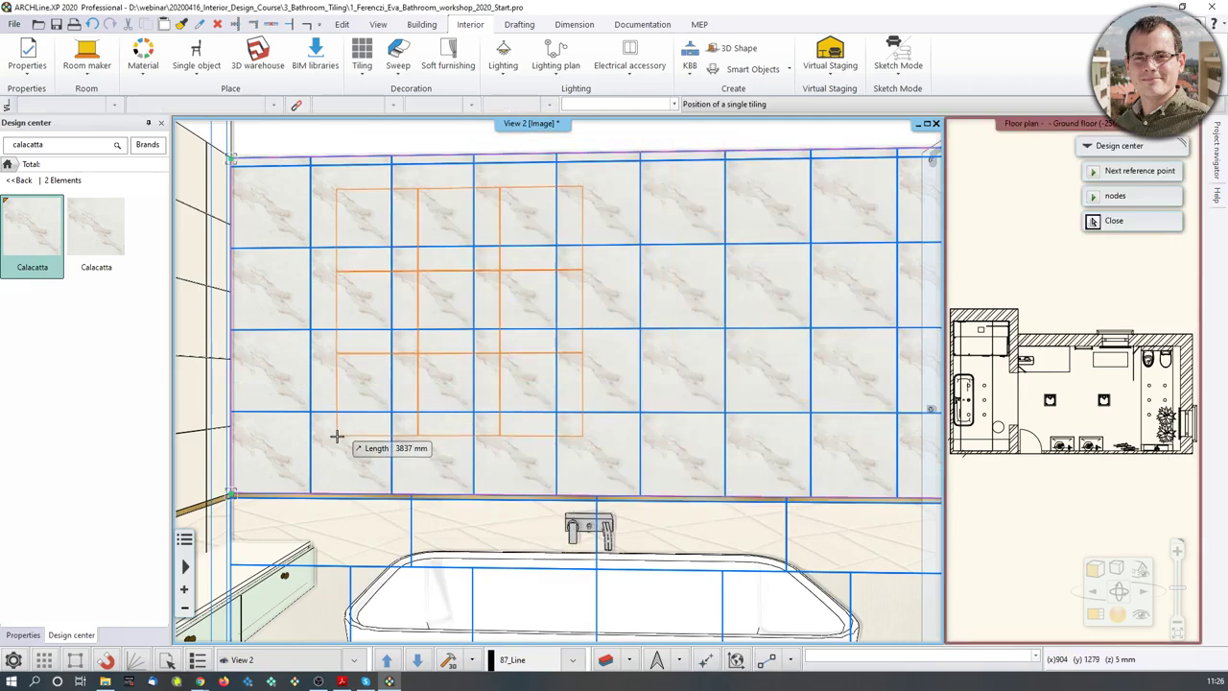
Place the Calacatta tiling from a tile corner on the gold strip, align it horizontally along the strip, and finish the tiling edit
scroll(231, 494, up, 2)
middle_drag(293, 501, 359, 502)
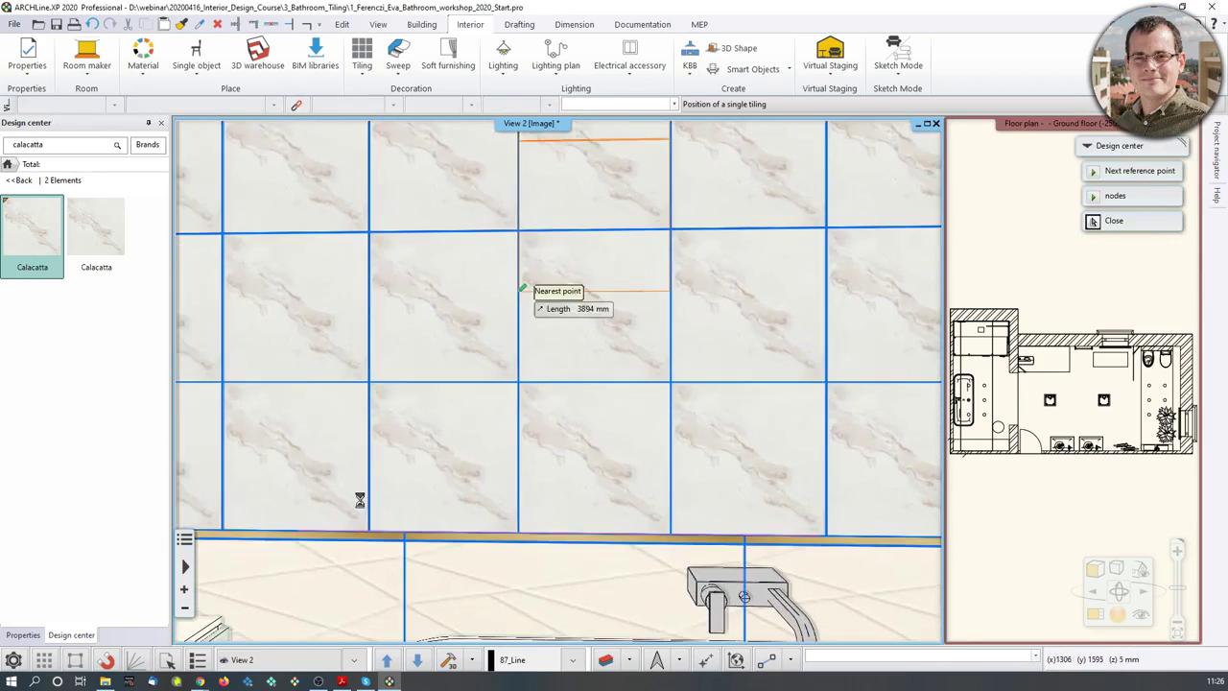
click(368, 533)
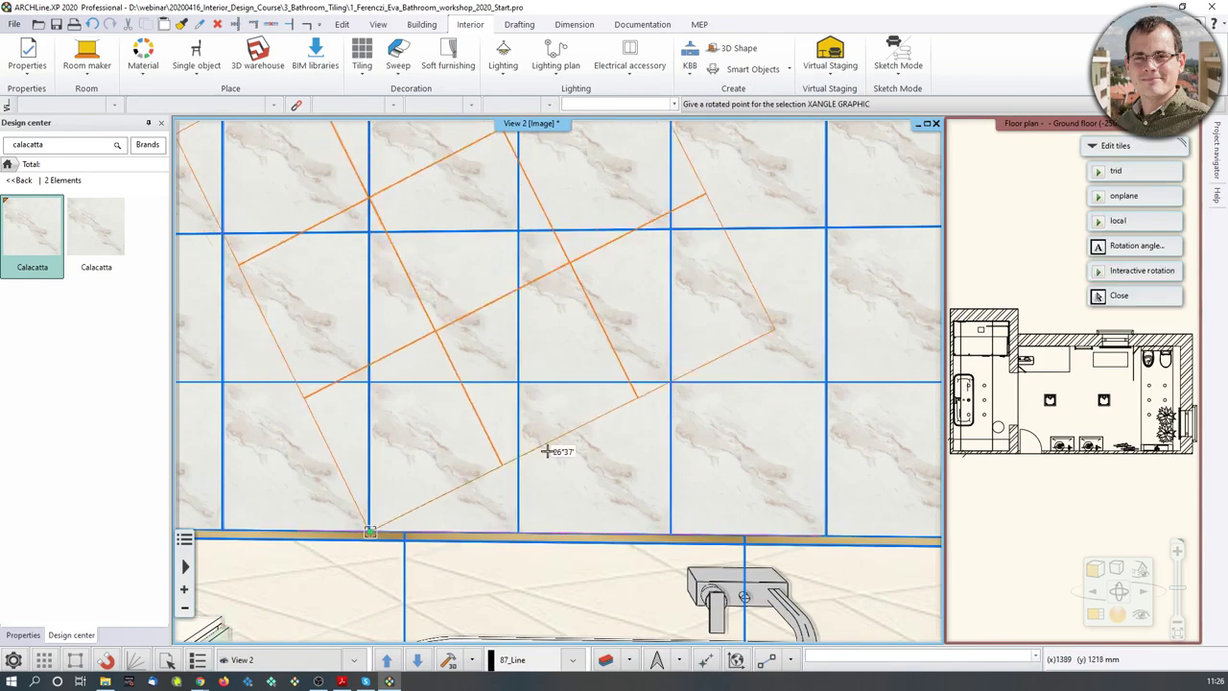
click(602, 530)
scroll(594, 422, down, 3)
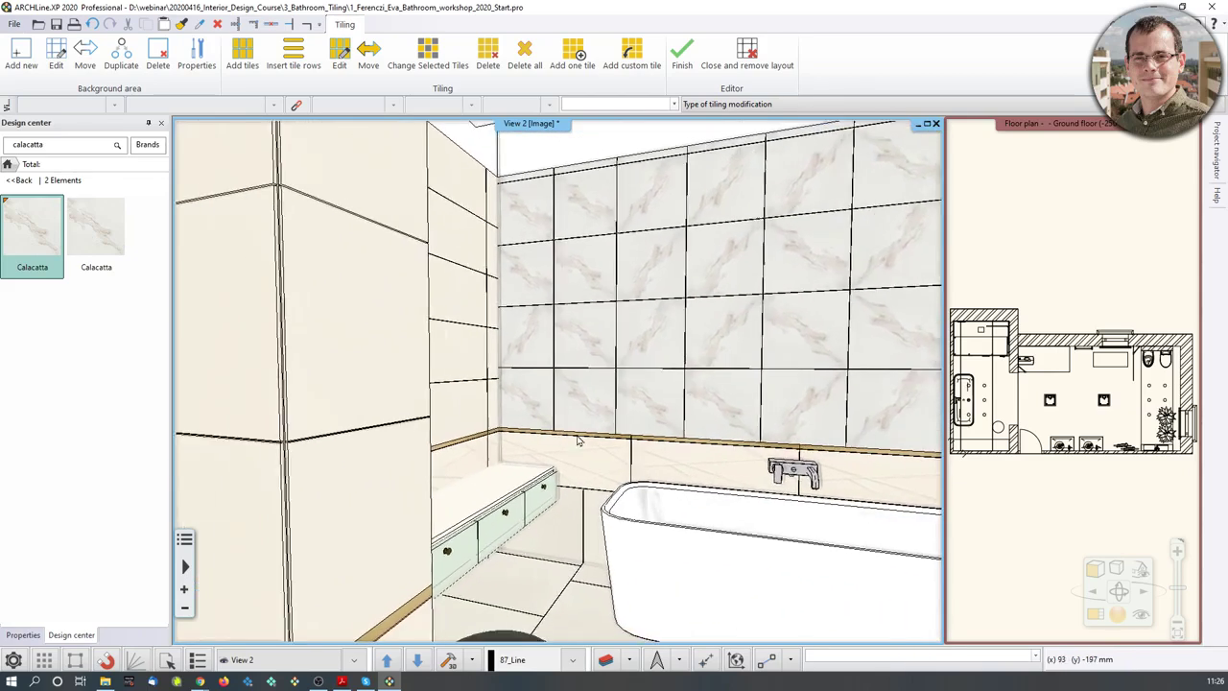
click(680, 57)
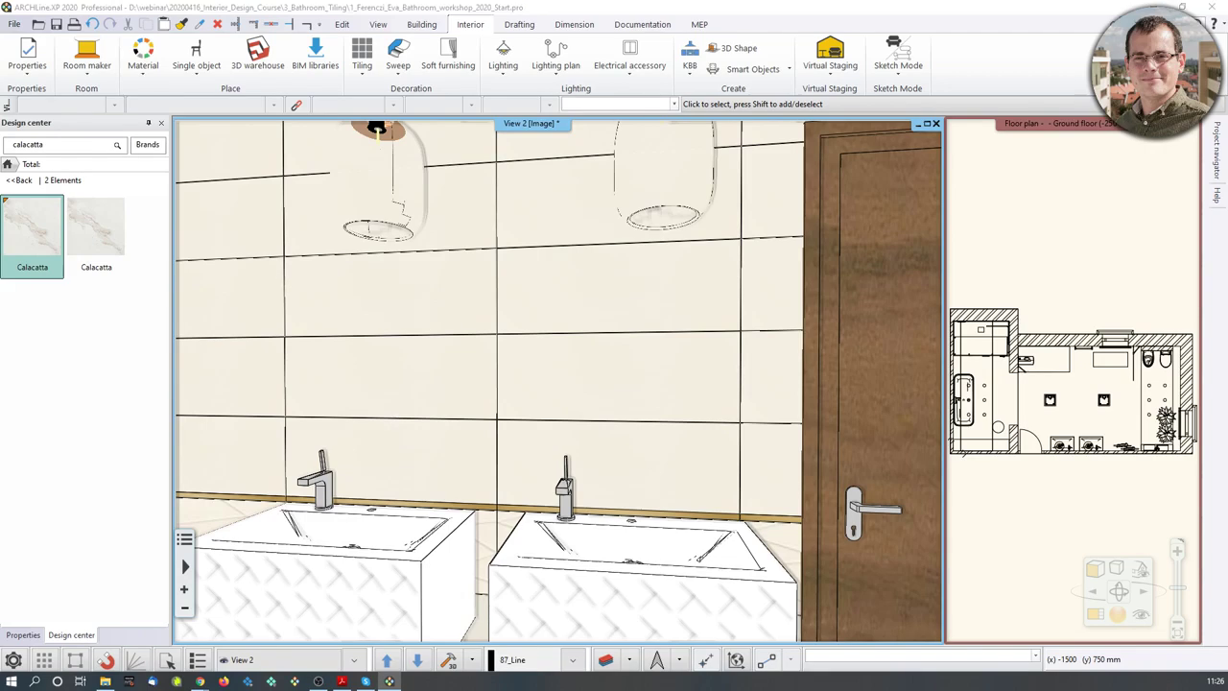
Create a 2D tiling layout of the washbasin wall's side and place it below the floor plan
scroll(535, 480, down, 2)
scroll(534, 480, down, 2)
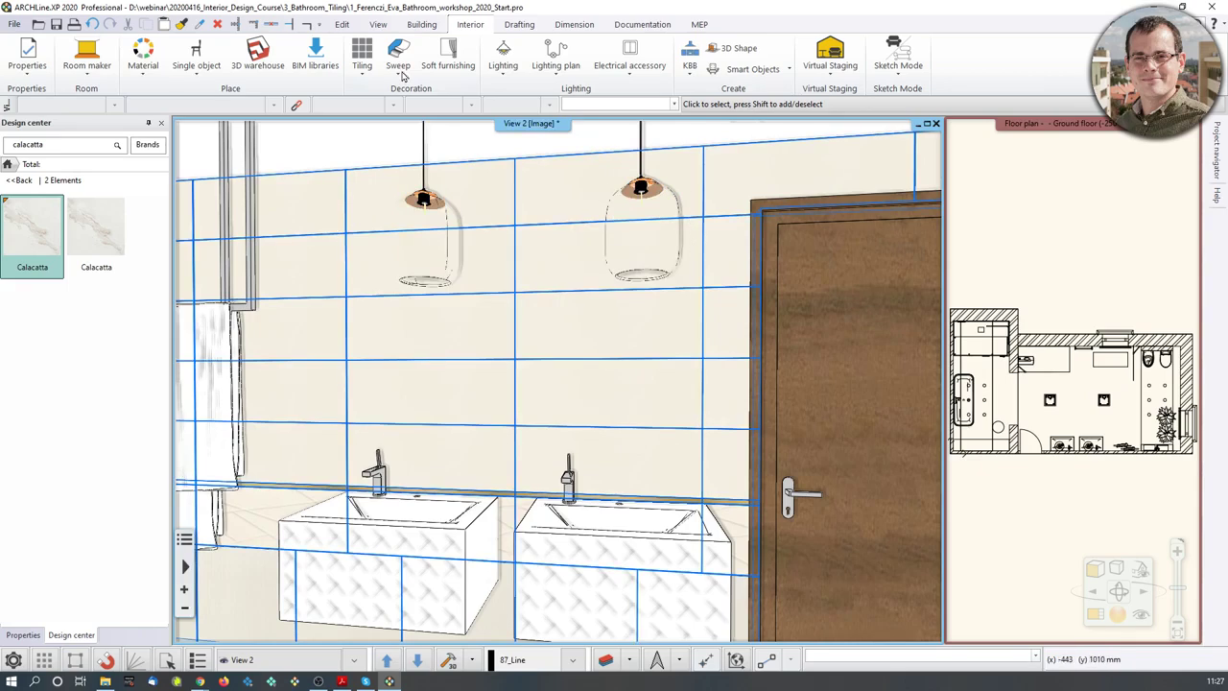
click(364, 75)
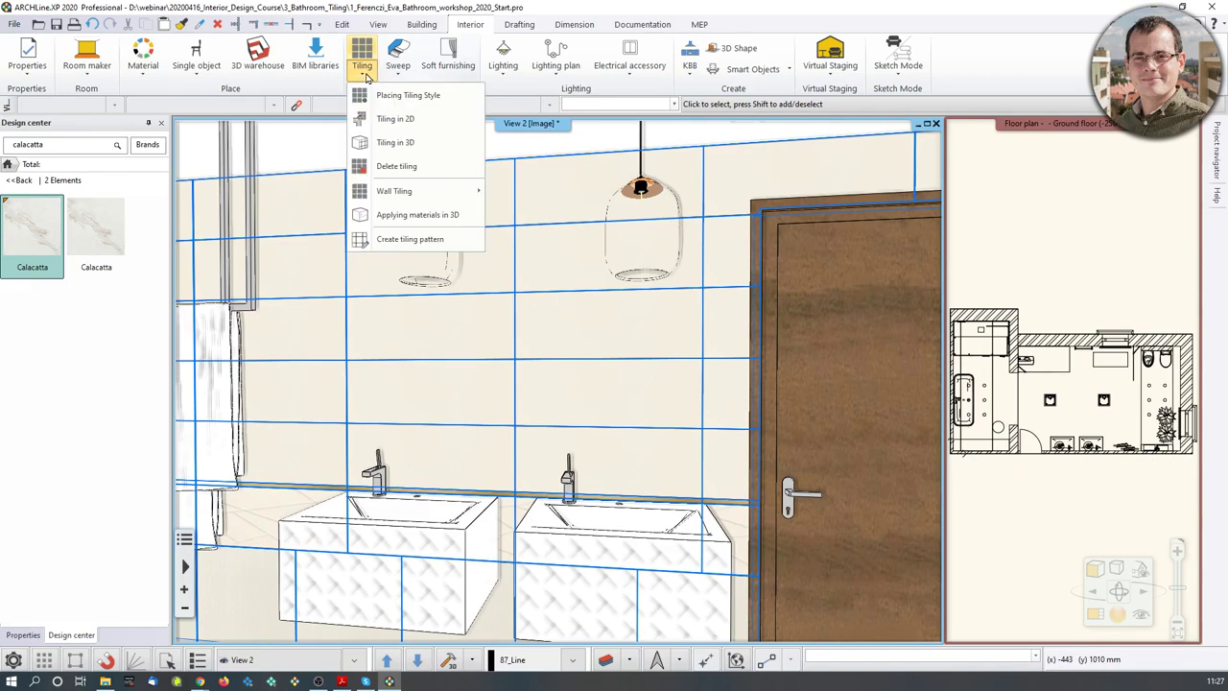
click(379, 122)
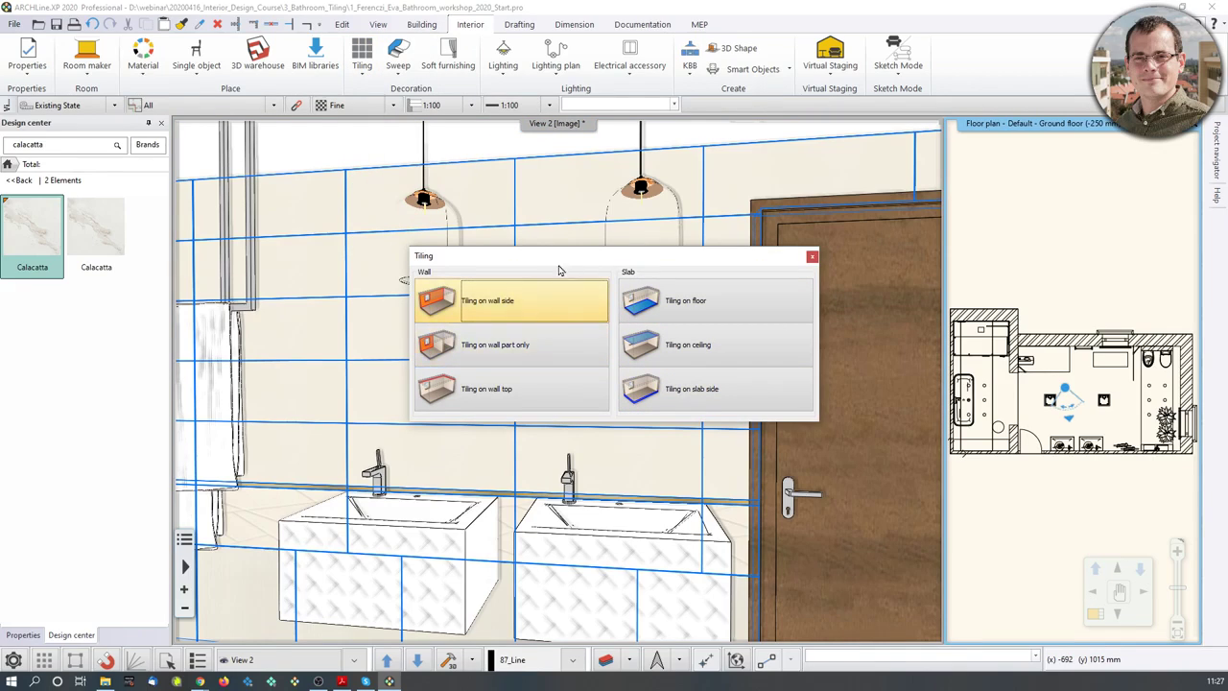
click(539, 303)
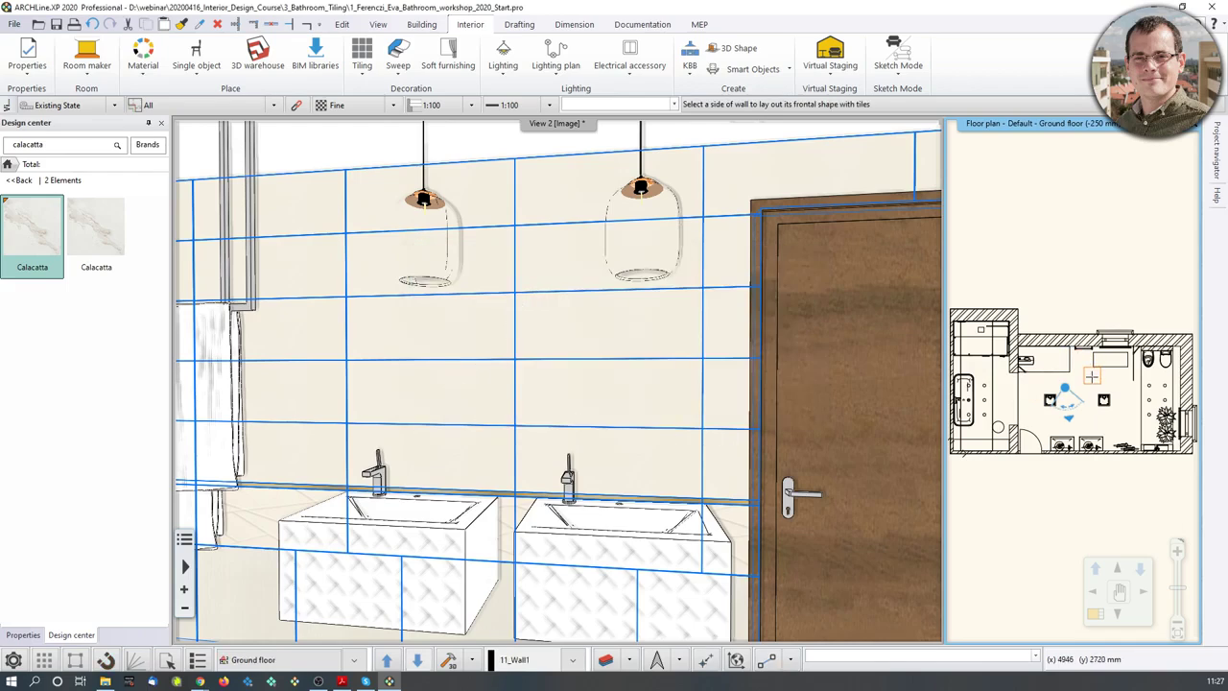
scroll(1094, 405, up, 2)
middle_drag(1074, 440, 1061, 363)
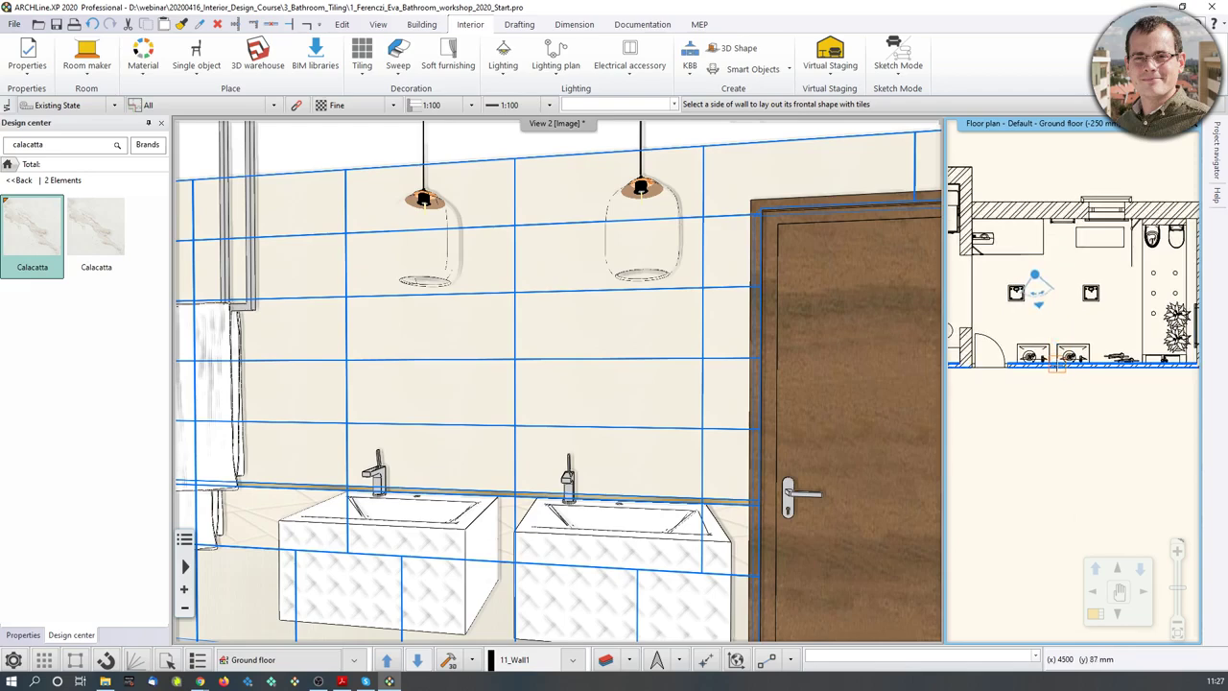
scroll(1057, 374, up, 1)
click(1060, 372)
scroll(1027, 450, down, 3)
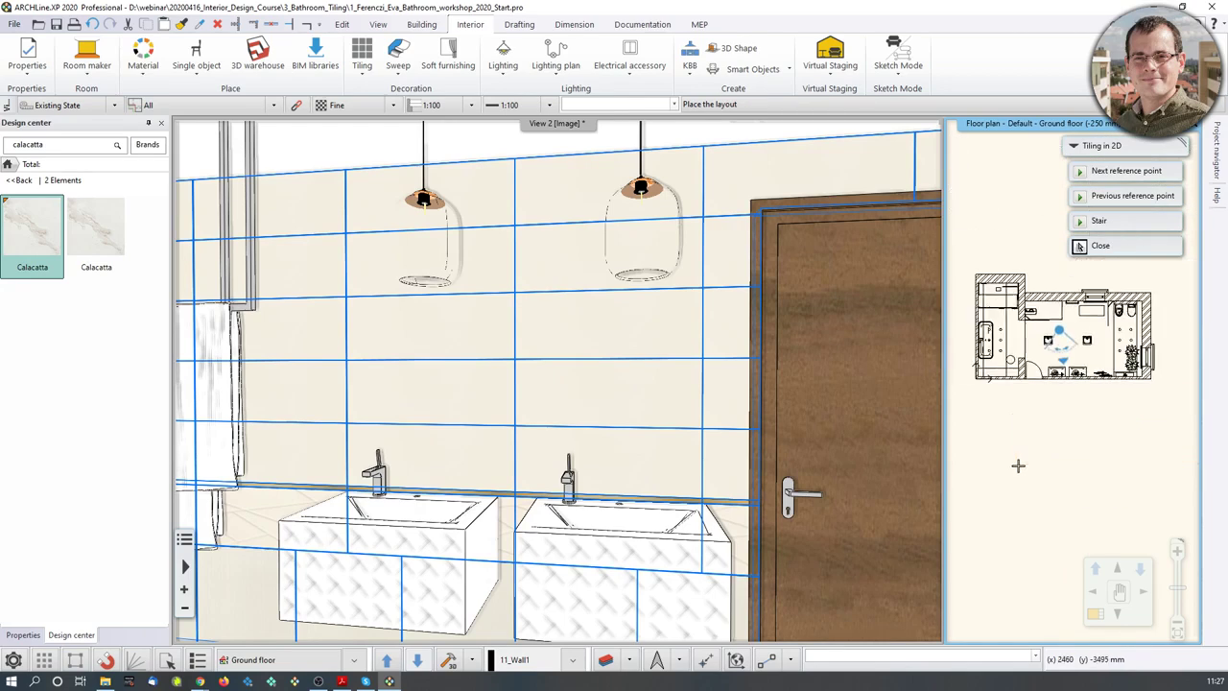
click(1075, 488)
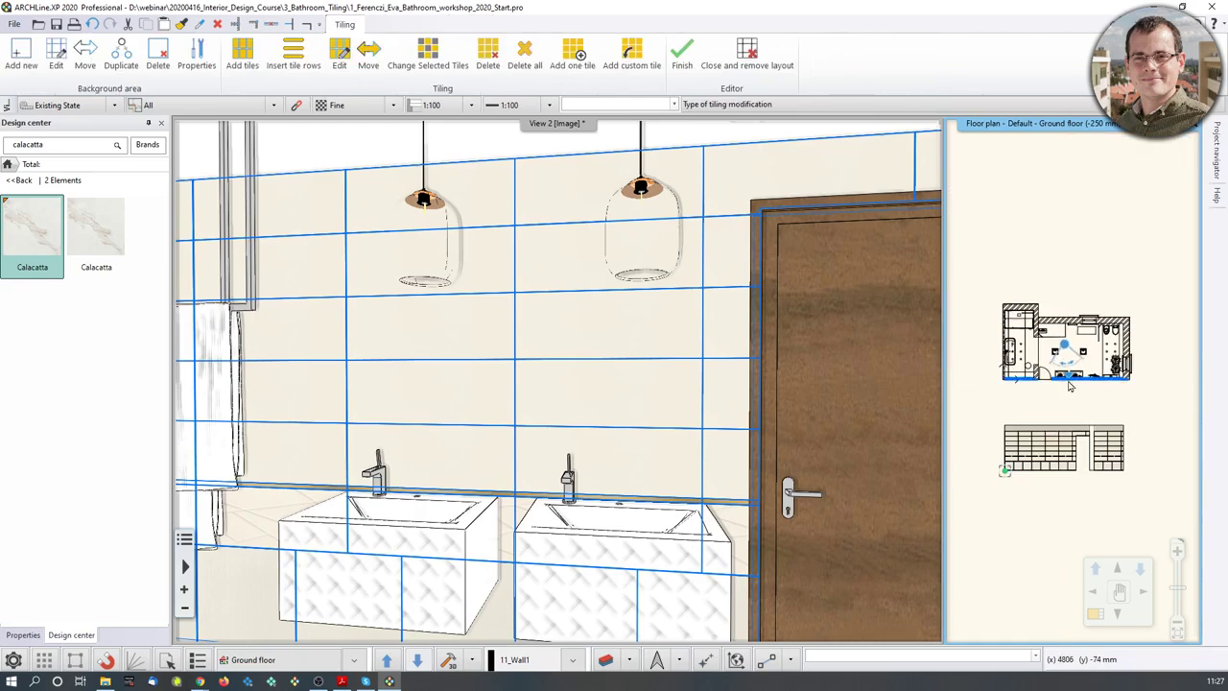
Add a rectangular background area to the washbasin wall layout, two tiles wide and four tiles high, ending at the gold strip's upper edge
click(1093, 613)
scroll(528, 512, up, 4)
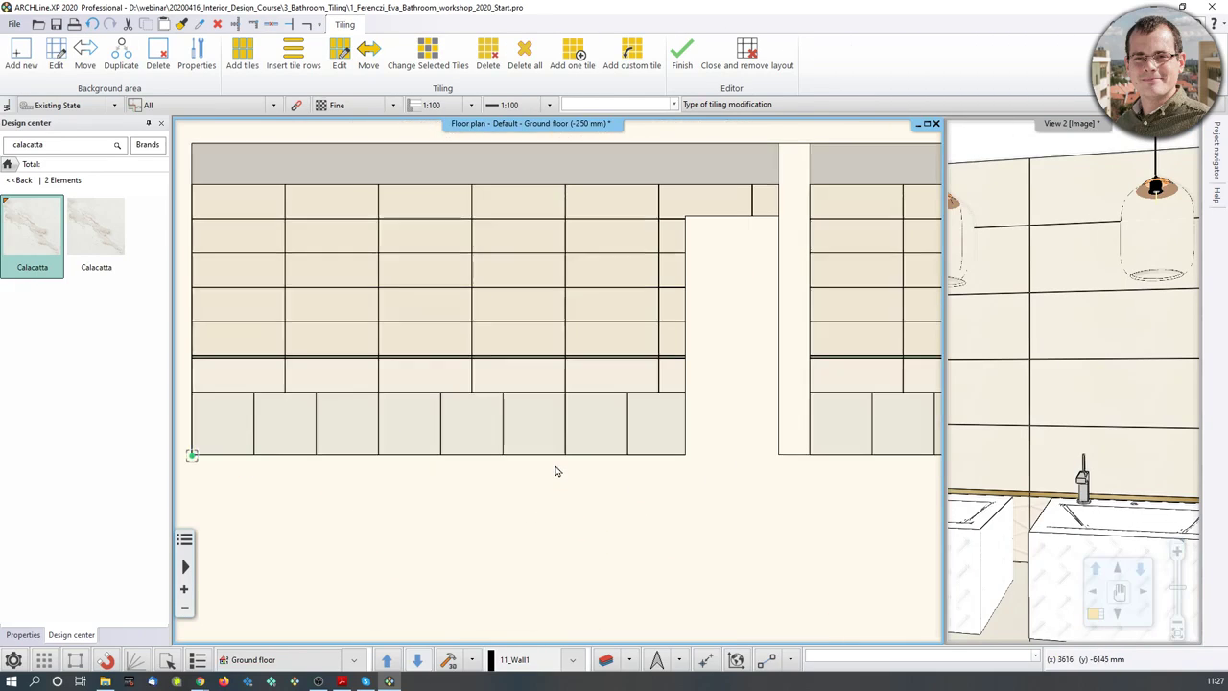
scroll(557, 415, down, 2)
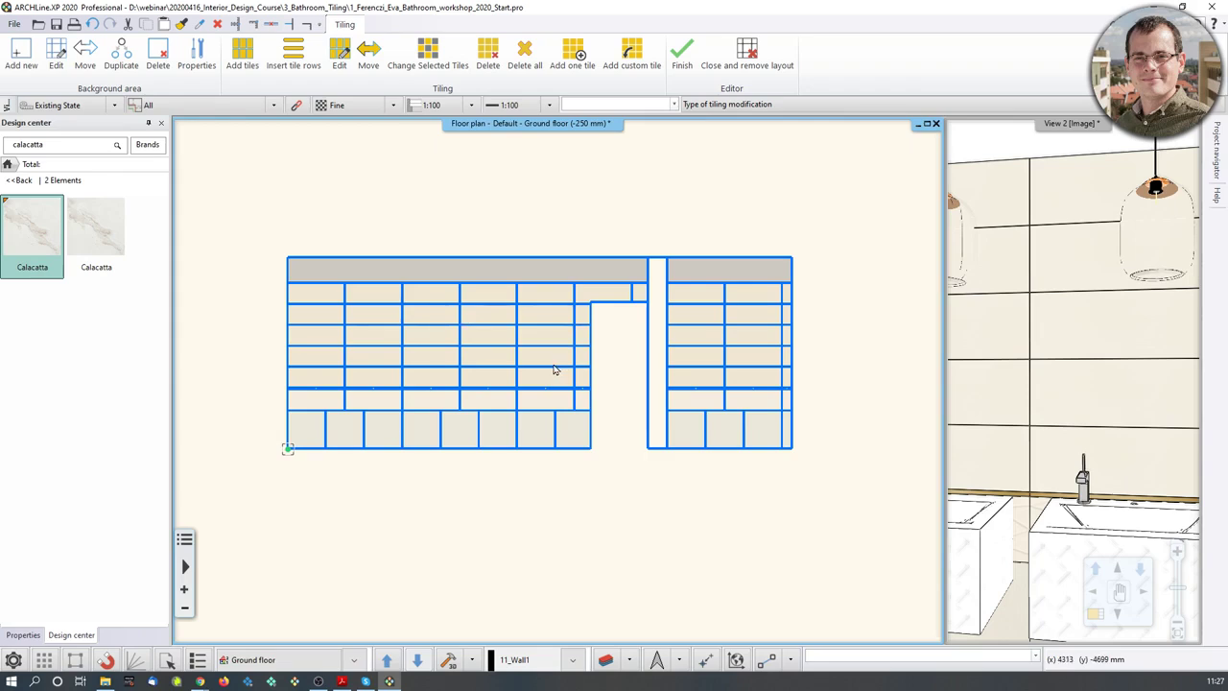
scroll(505, 373, up, 2)
key(Escape)
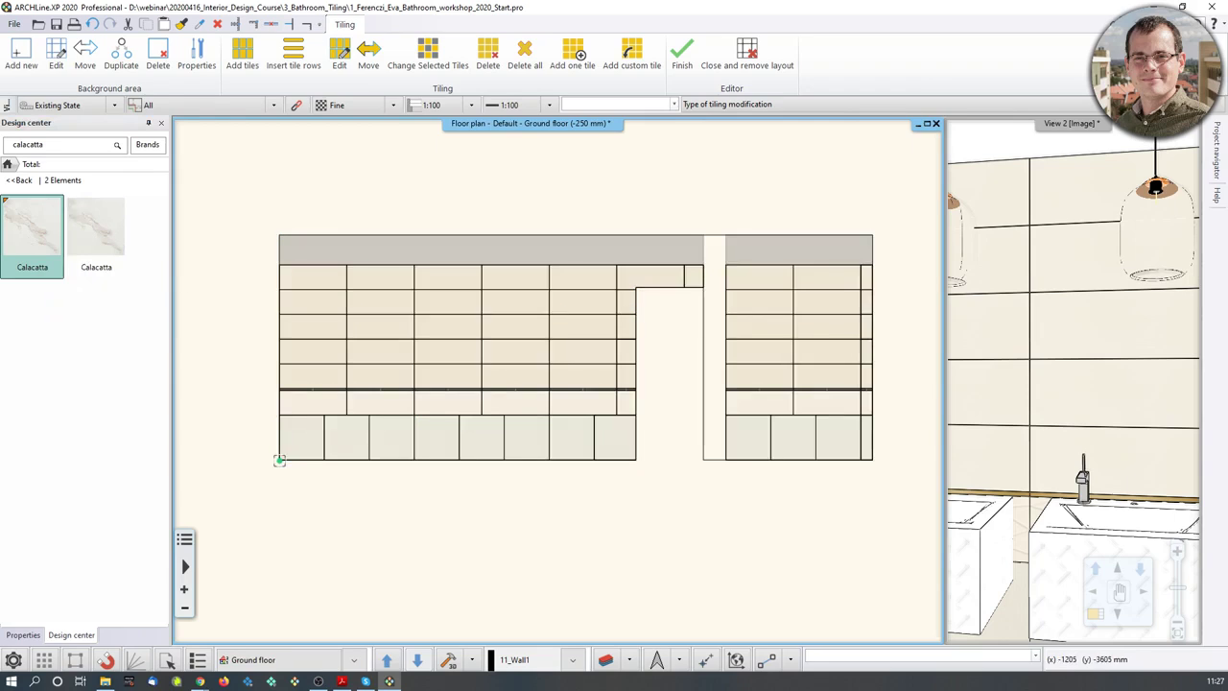
click(29, 53)
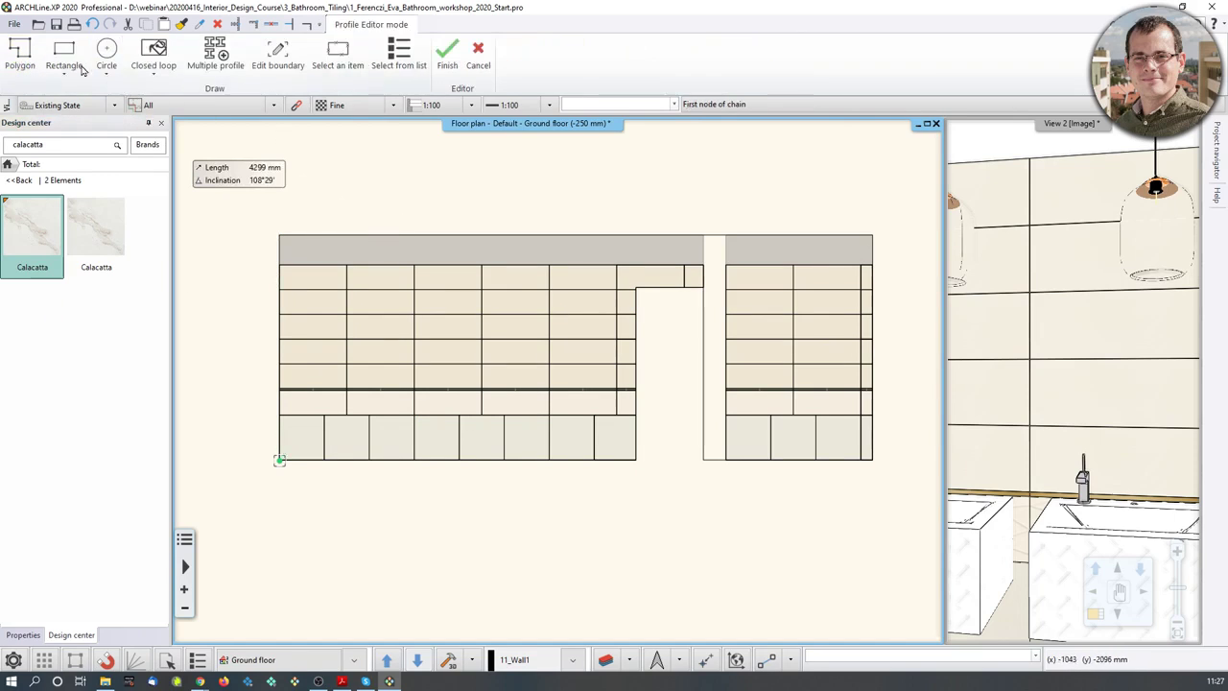
click(65, 58)
scroll(537, 336, up, 2)
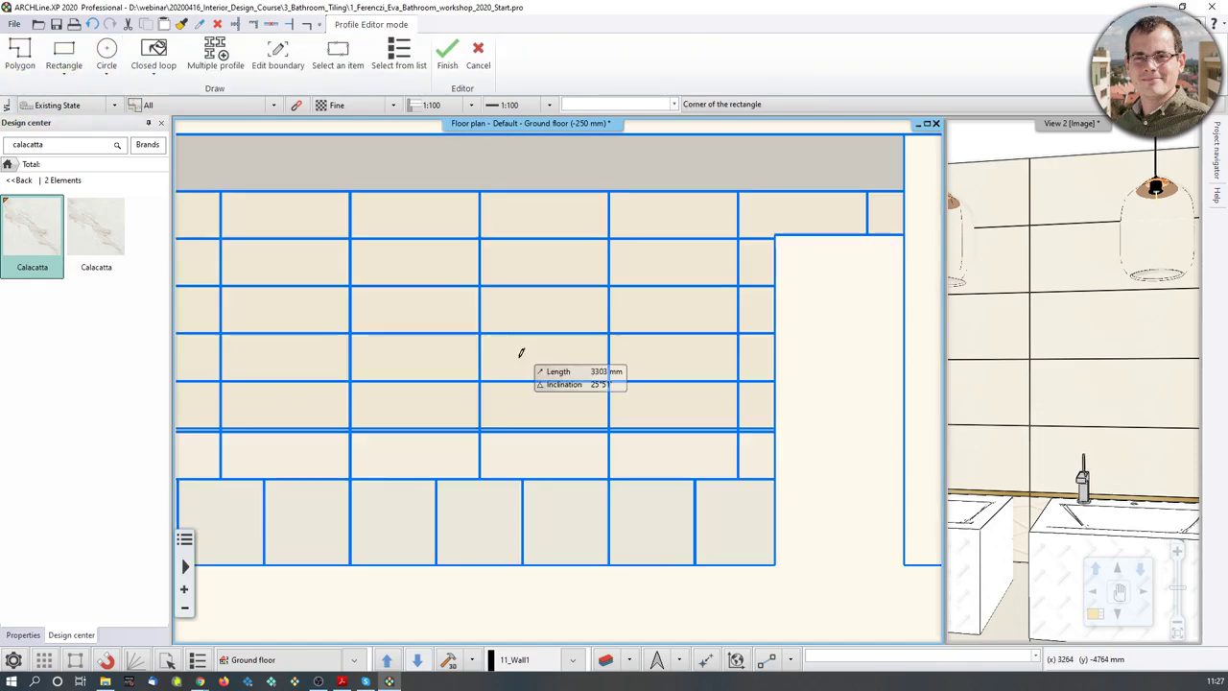
click(479, 238)
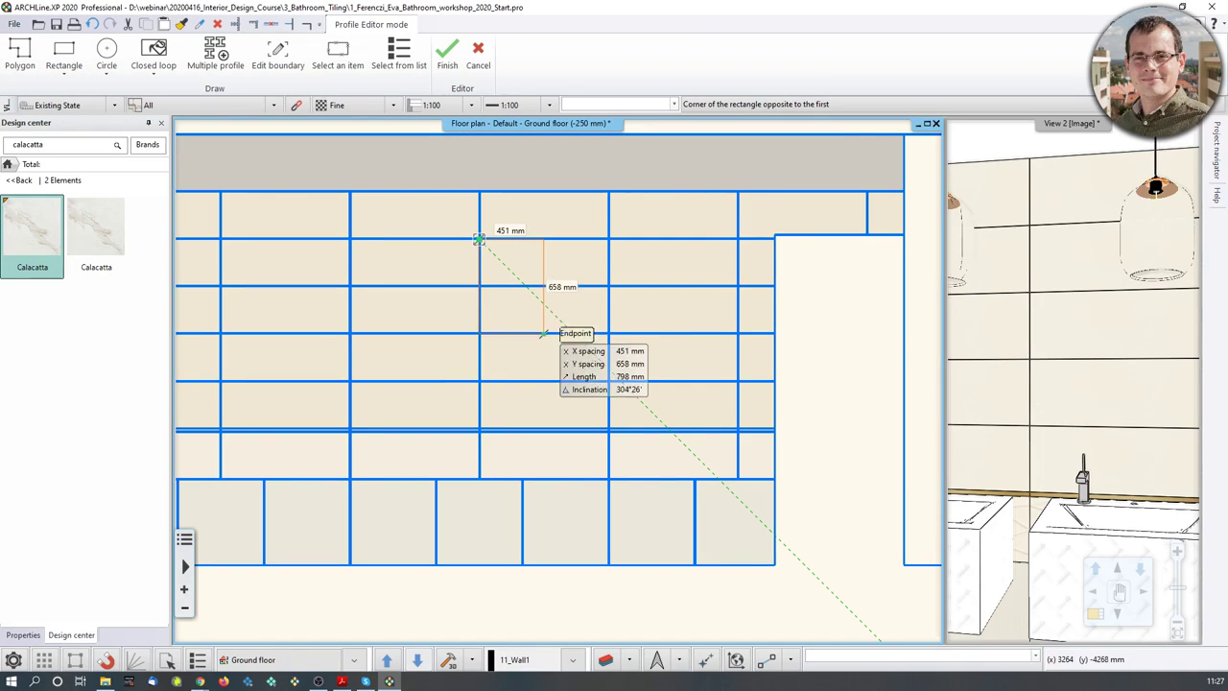
scroll(677, 405, up, 3)
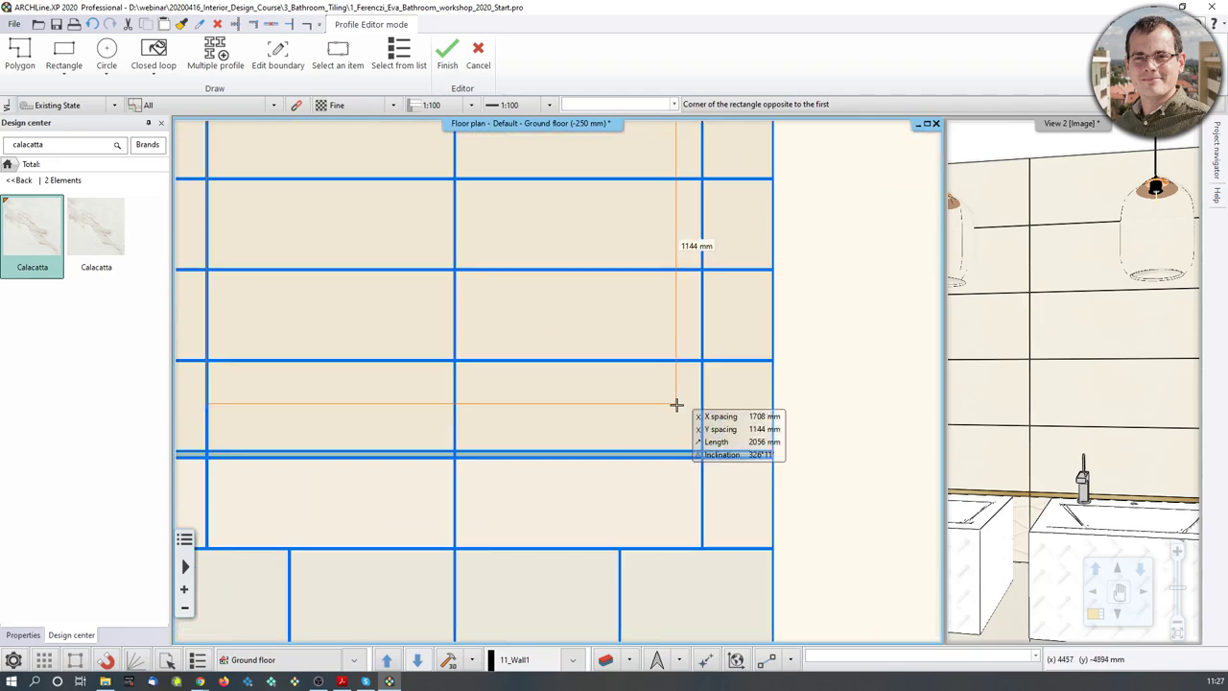
scroll(655, 398, up, 1)
click(655, 366)
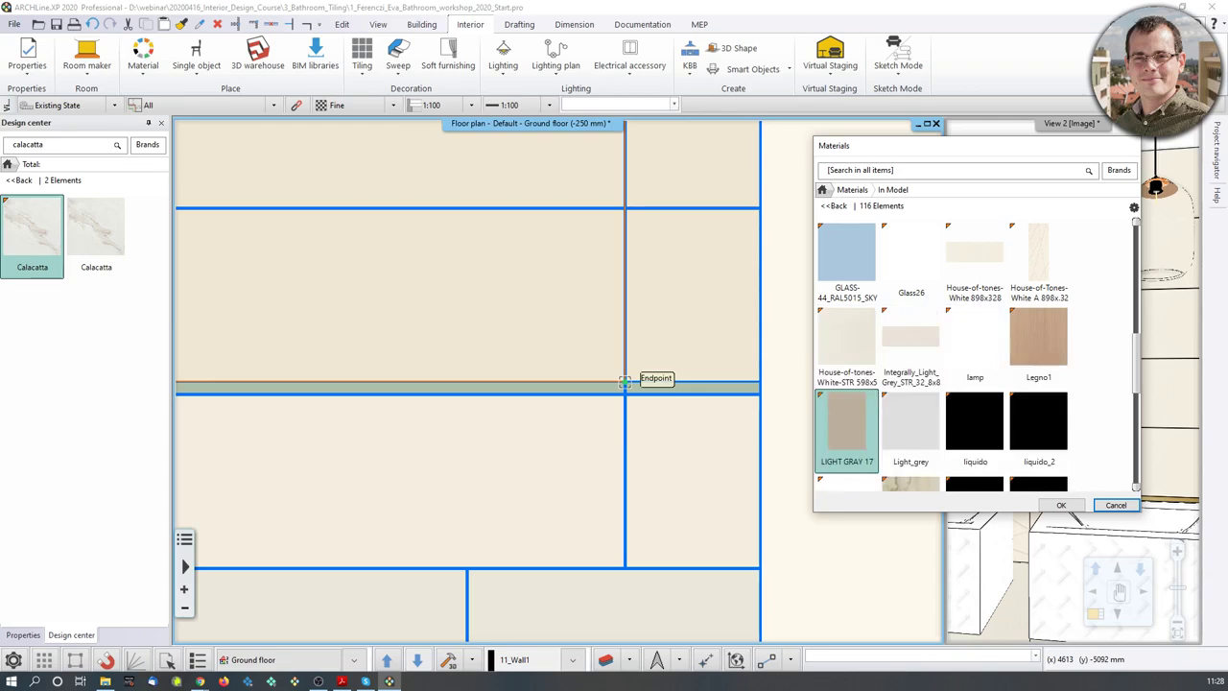
Search all materials for "whi" to choose the new area's material
click(836, 192)
click(908, 171)
text(whi)
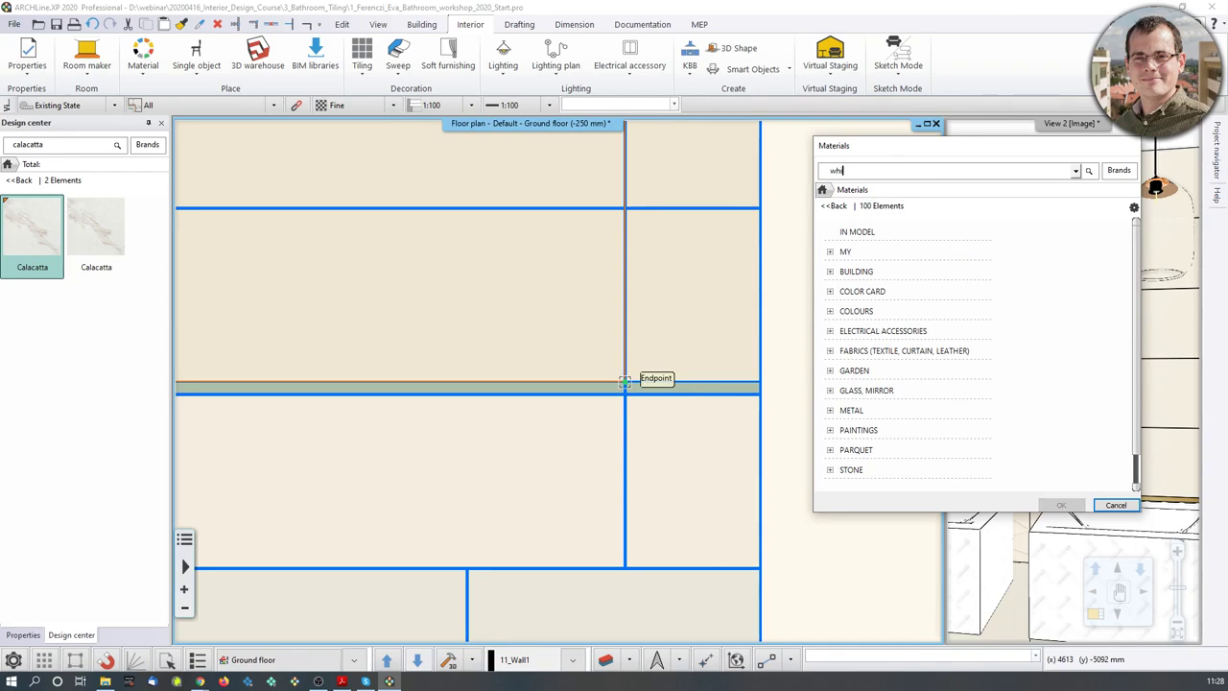
Search the materials for "white" and assign the library's Bright_white, finishing with a check of the wall in the 3D view
text(te)
key(Return)
click(916, 263)
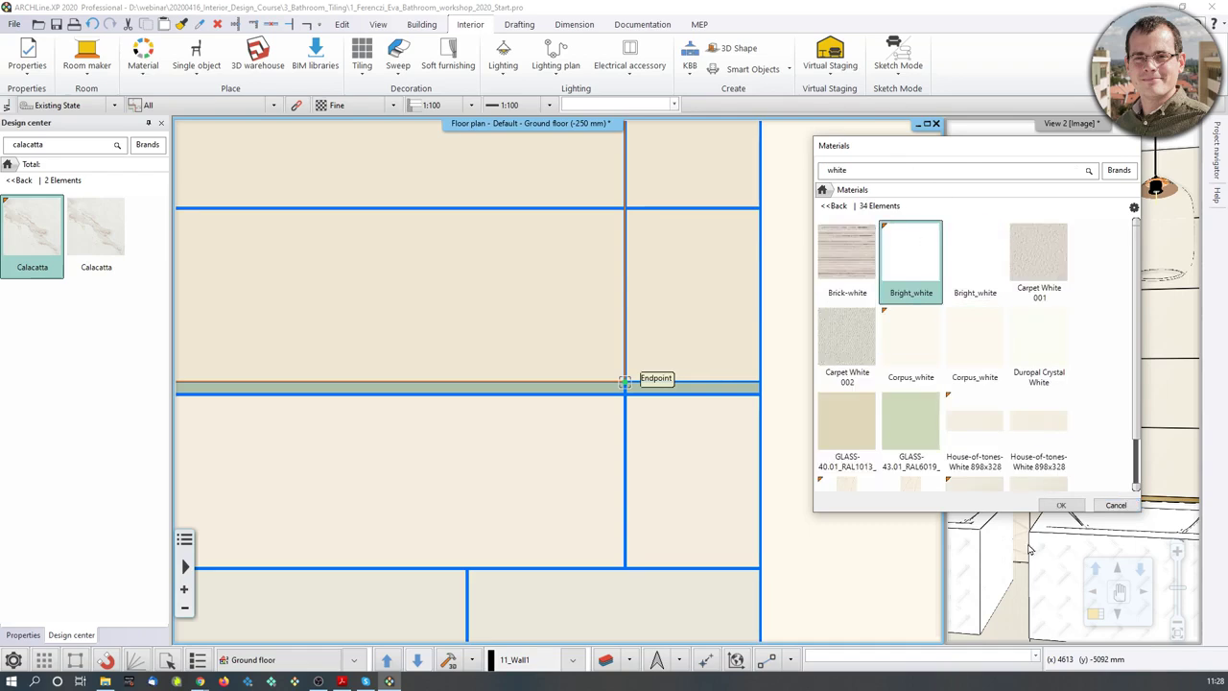
click(1061, 505)
scroll(499, 364, down, 4)
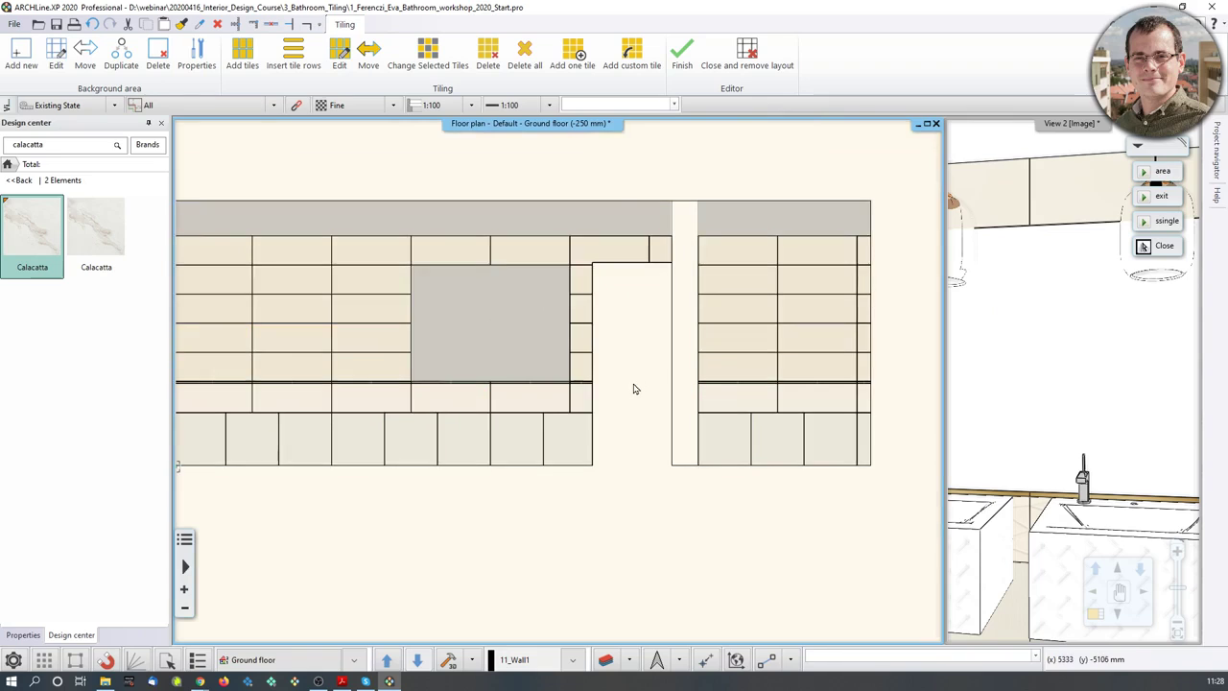
click(1072, 390)
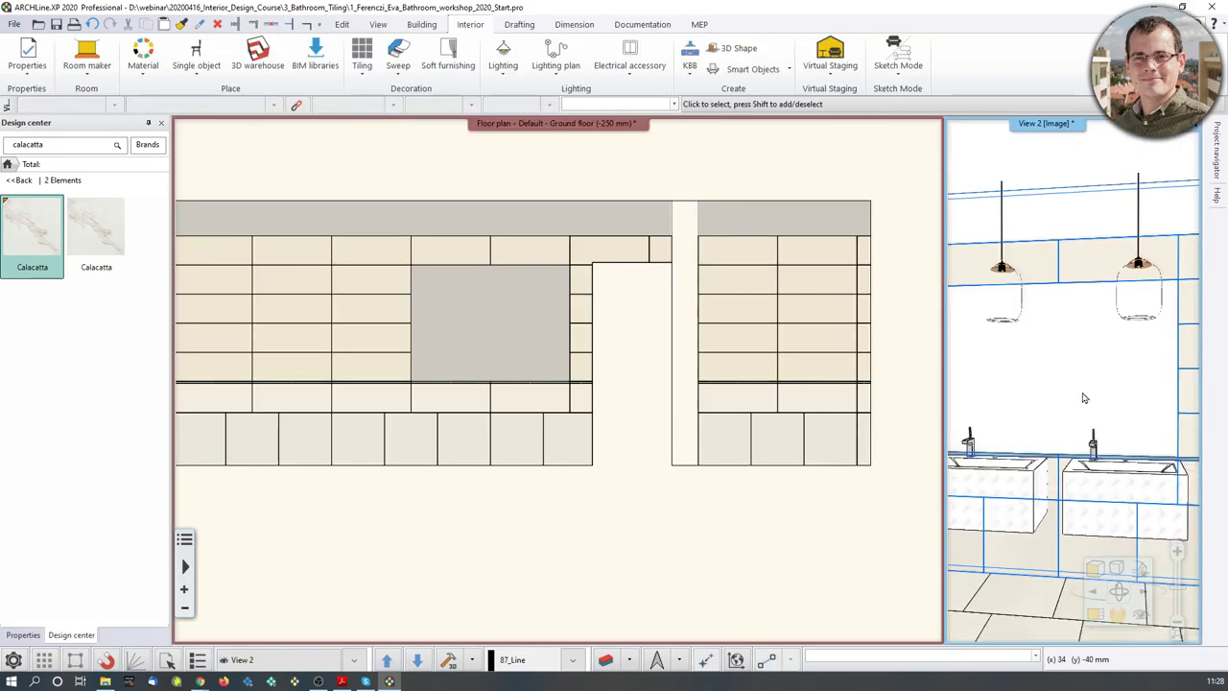
scroll(1074, 393, up, 5)
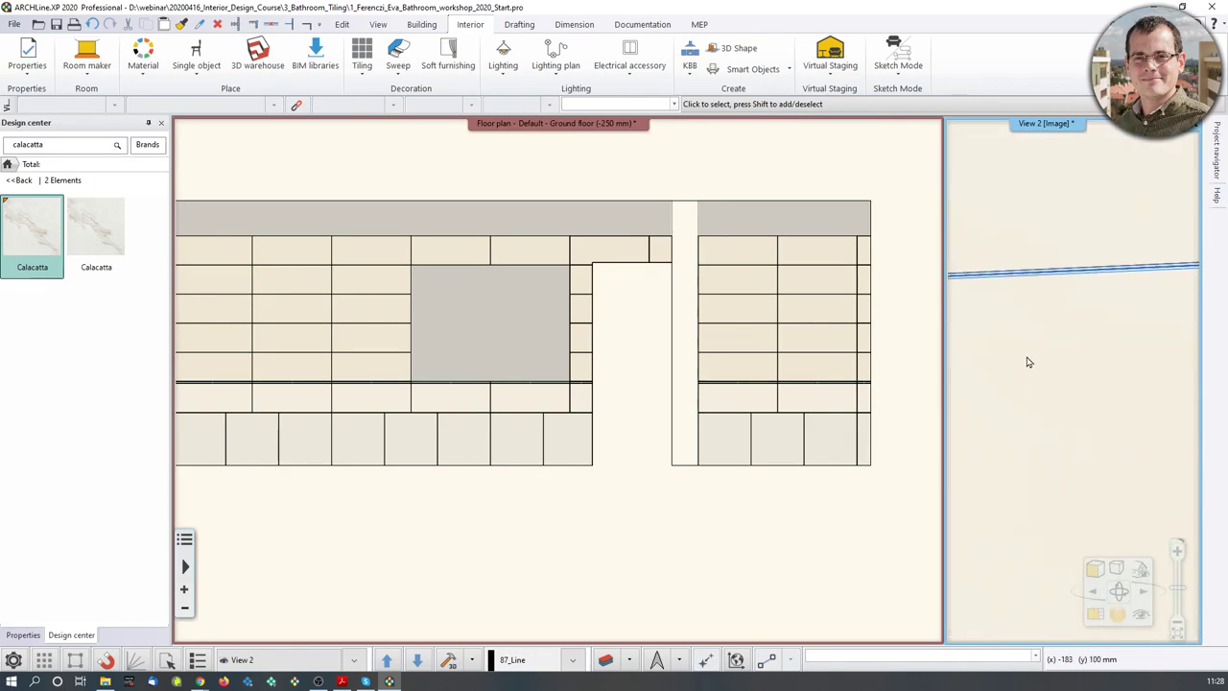
scroll(1029, 362, down, 5)
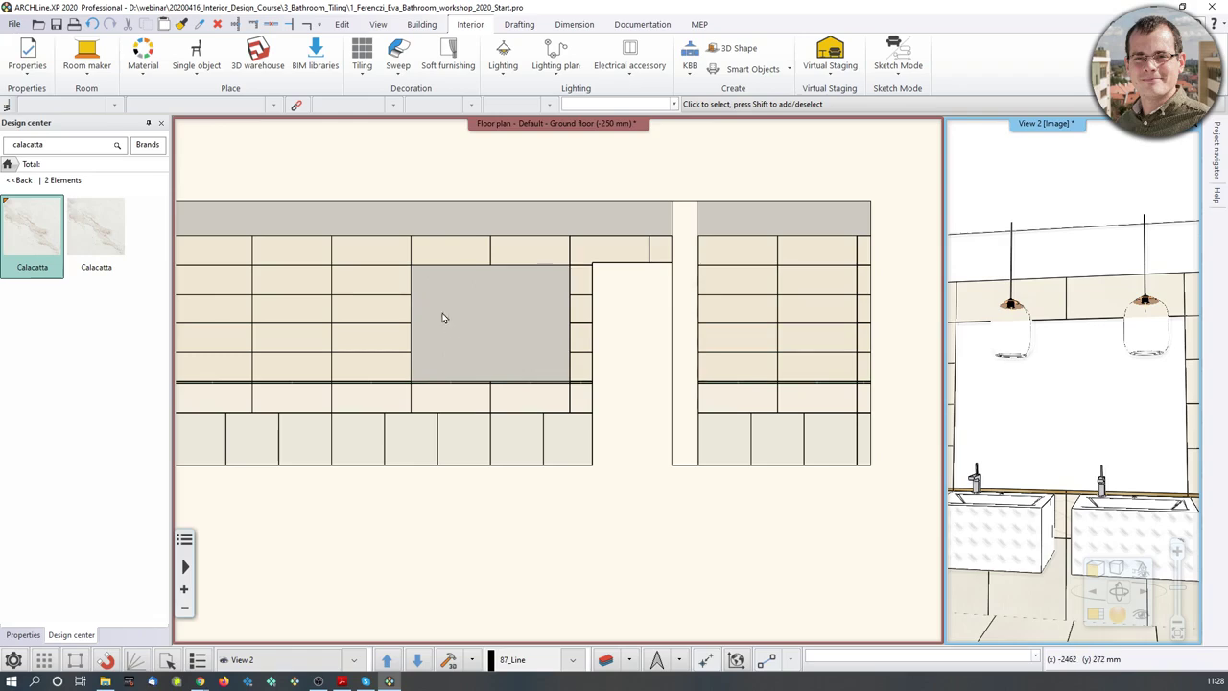
Continue the tiling on the wall layout and start adding tiles to the large grey rectangular area
click(533, 322)
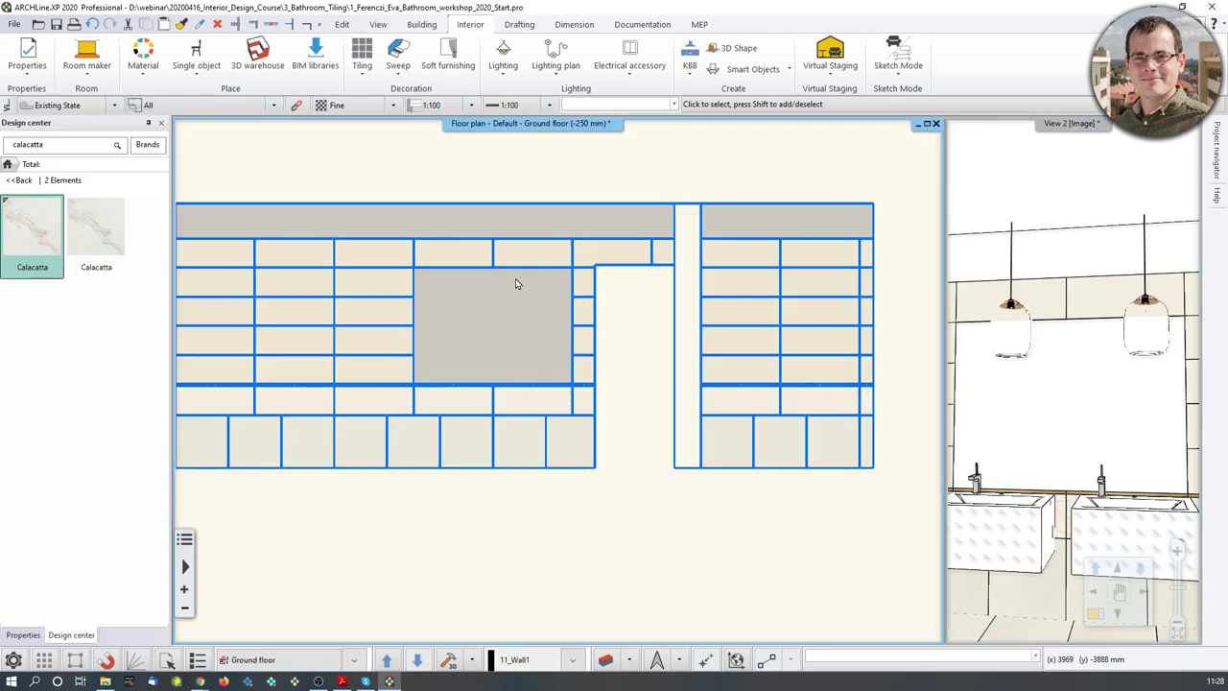
click(515, 284)
right_click(511, 284)
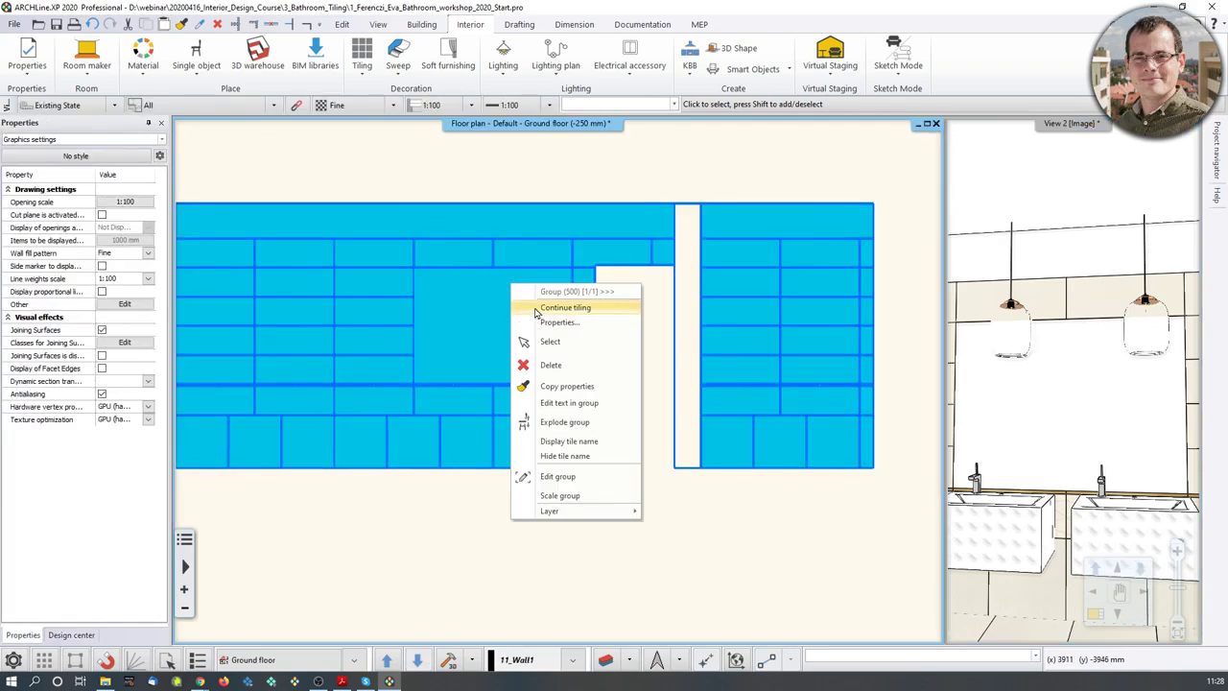
click(537, 309)
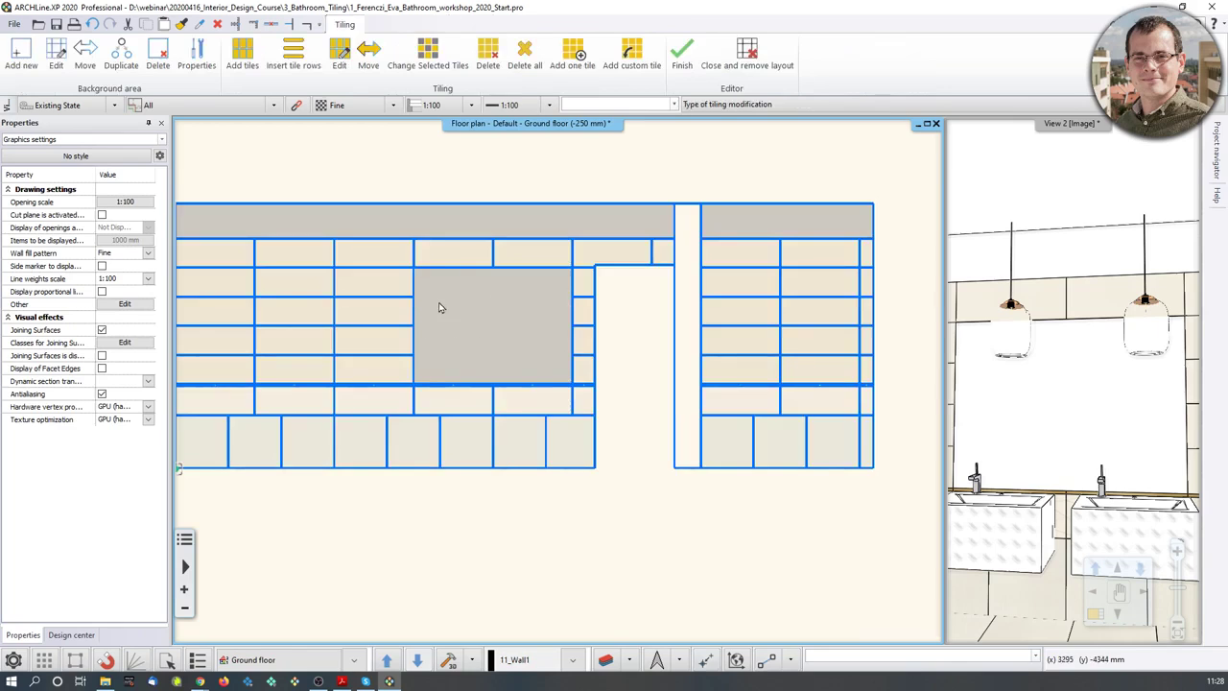
click(241, 53)
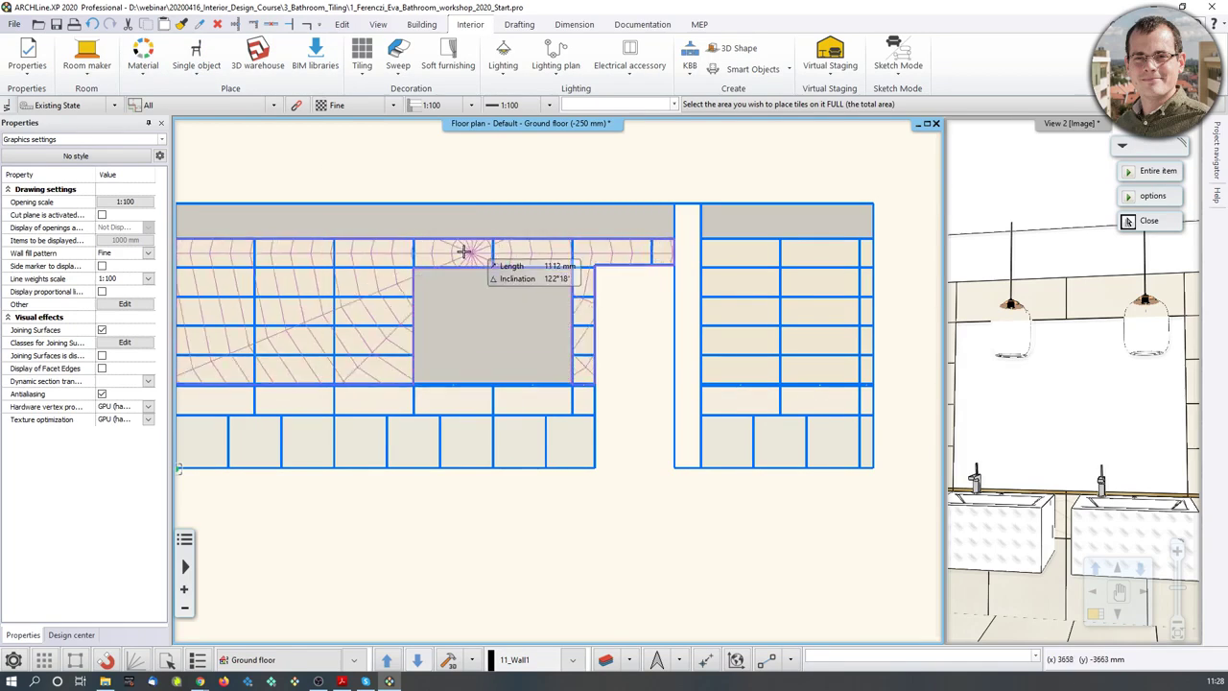
scroll(480, 312, up, 2)
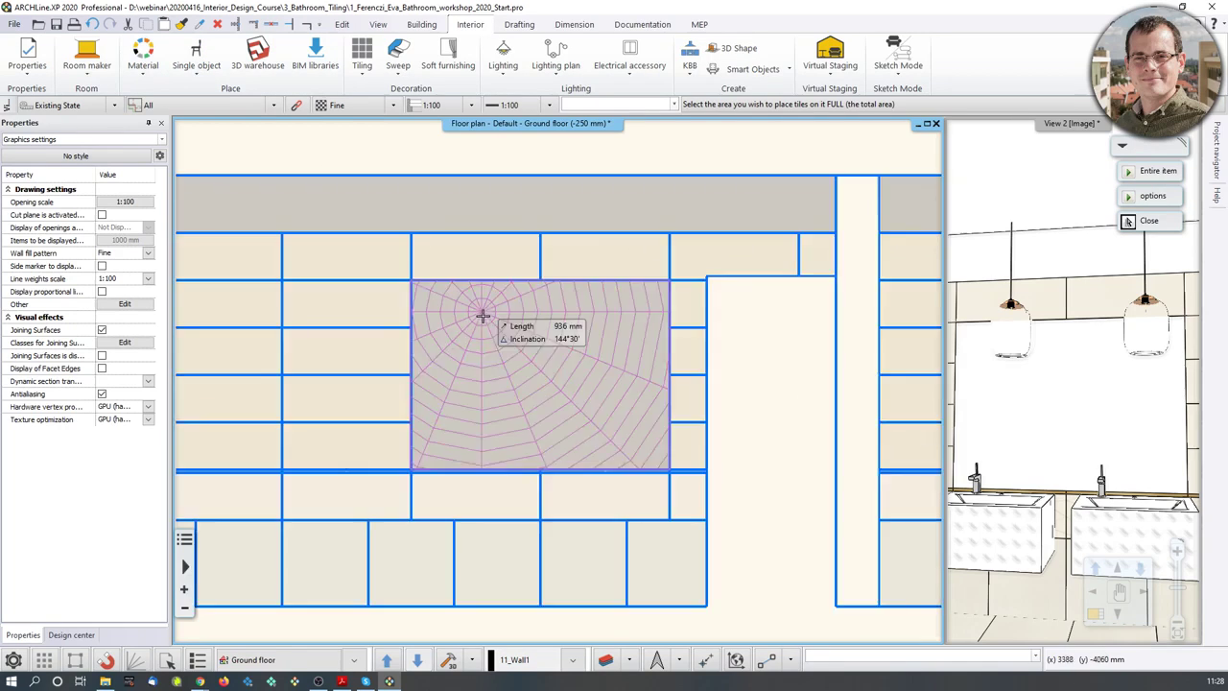
click(520, 374)
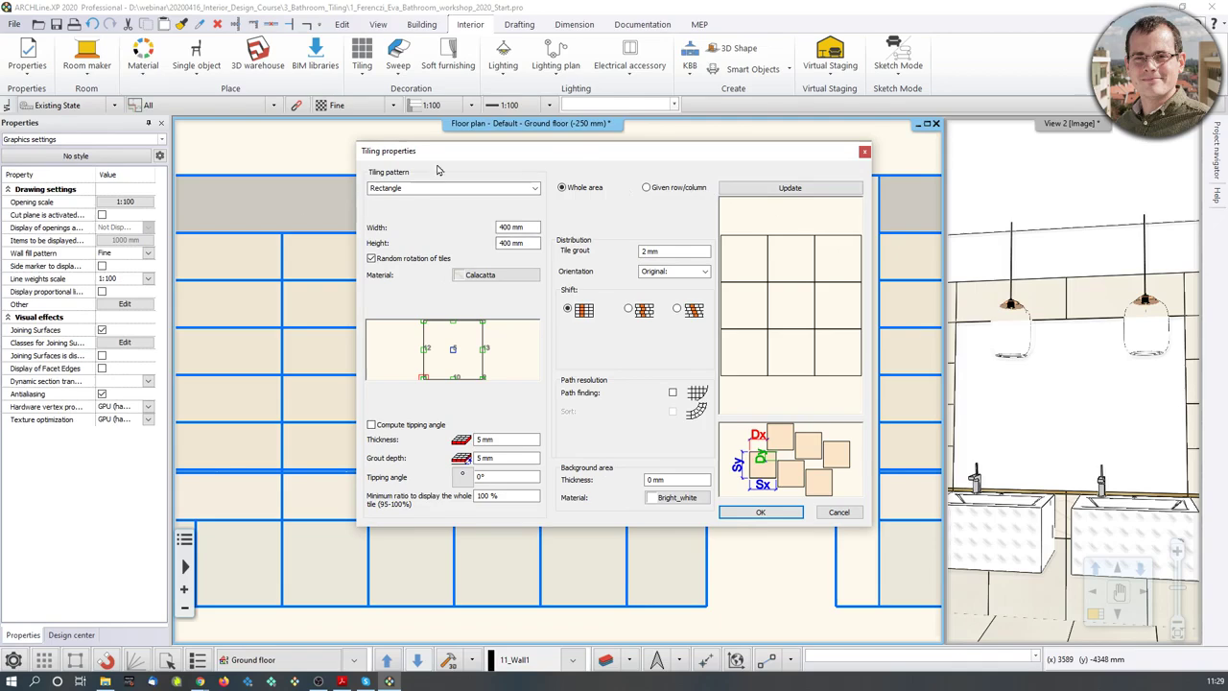
Restrict the tiling to a given row/column count of 1 column and 1 row, and update the preview
drag(587, 162, 871, 75)
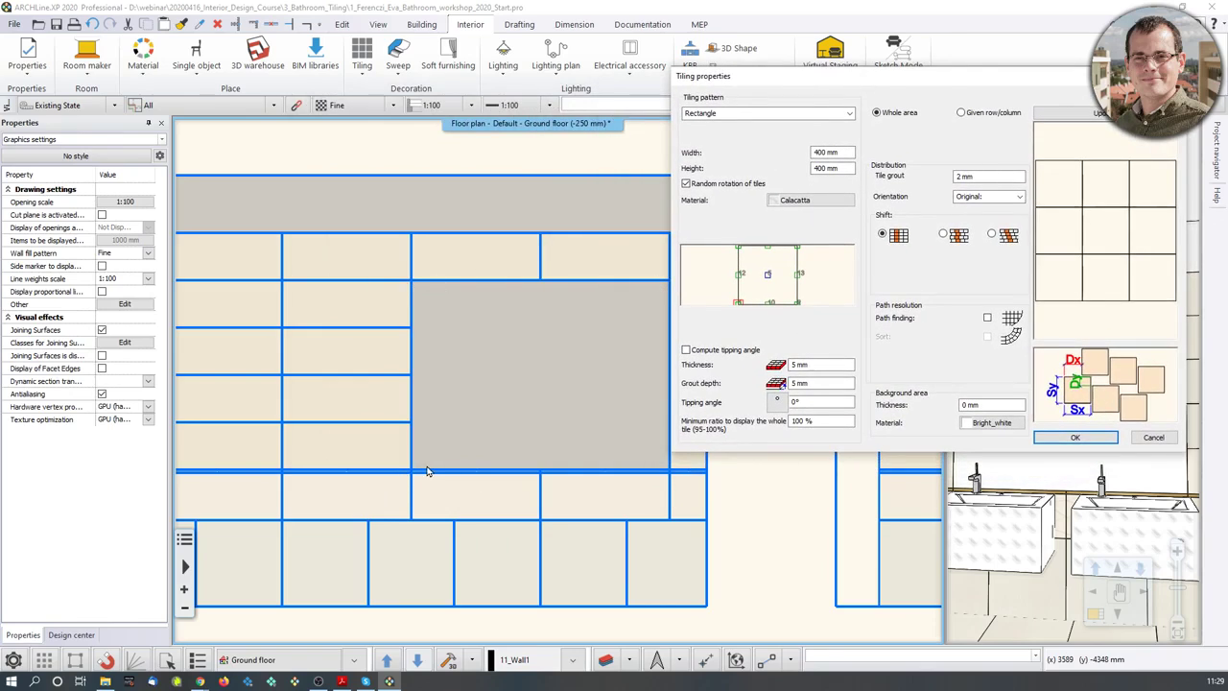
drag(980, 75, 798, 95)
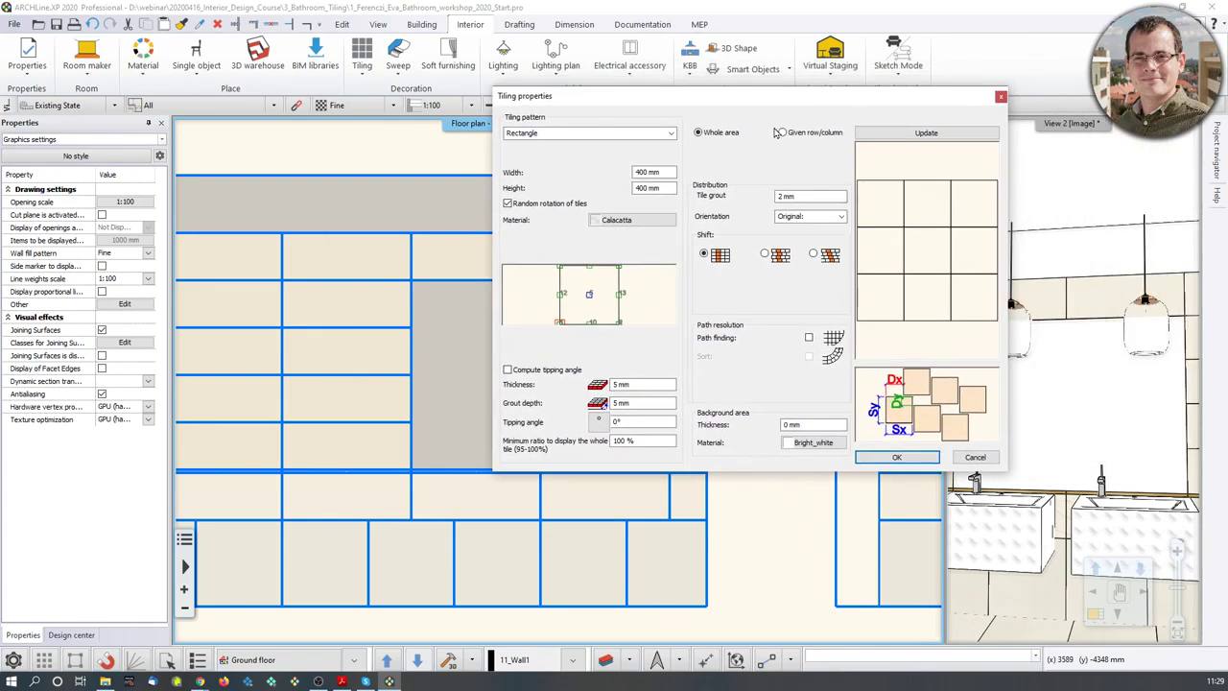
click(783, 133)
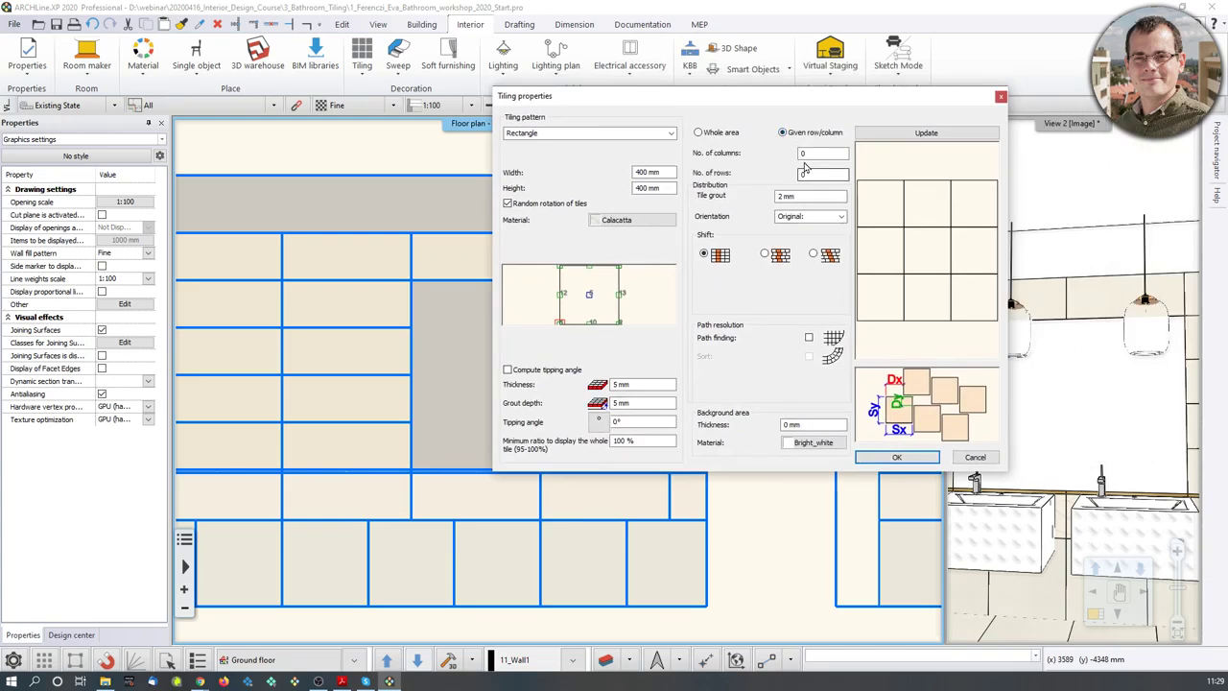
double_click(830, 152)
double_click(827, 170)
click(921, 133)
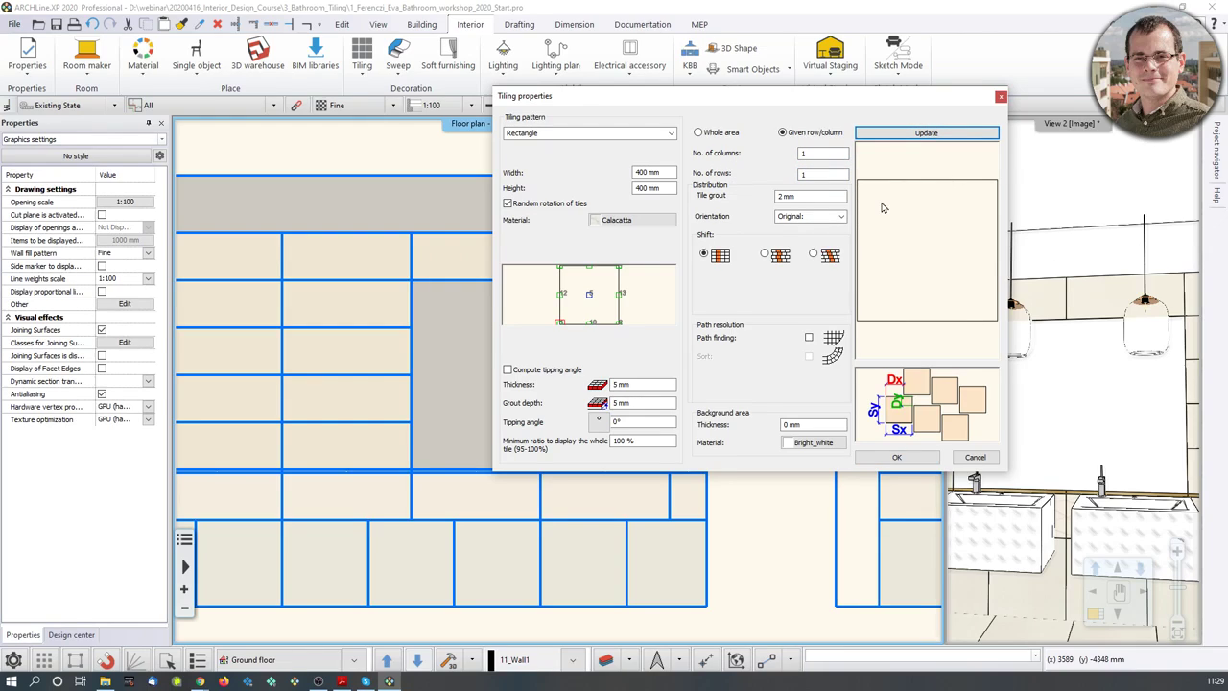
Set the tile's width to 1800 mm and its height to 1320 mm, and update the preview
click(641, 173)
text(18)
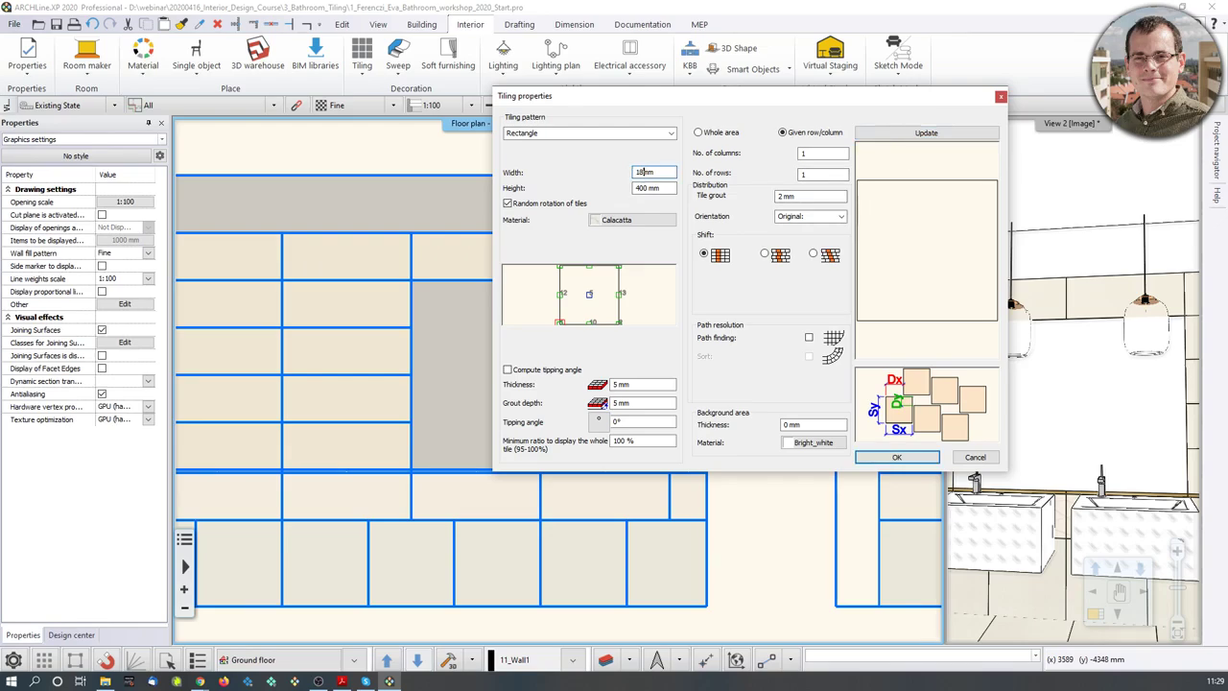
text(00)
click(640, 188)
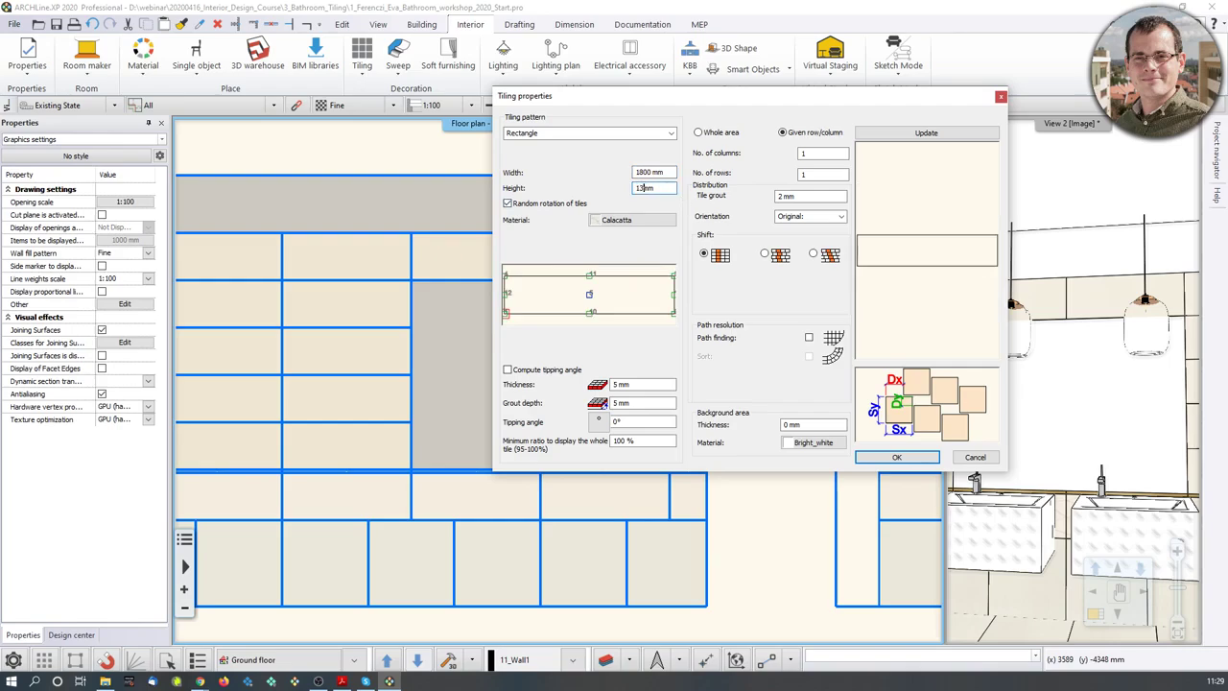
click(938, 132)
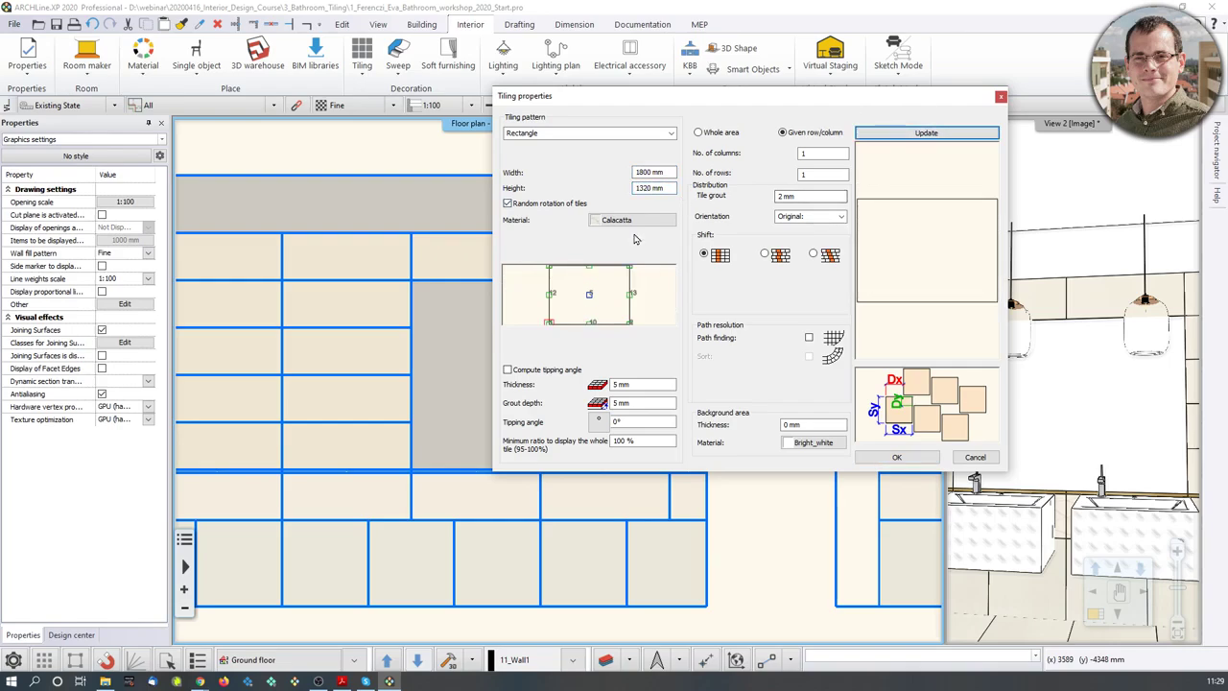
Search the materials for "mirror", assign Mirror 03 to the tile and accept the tiling properties
click(633, 223)
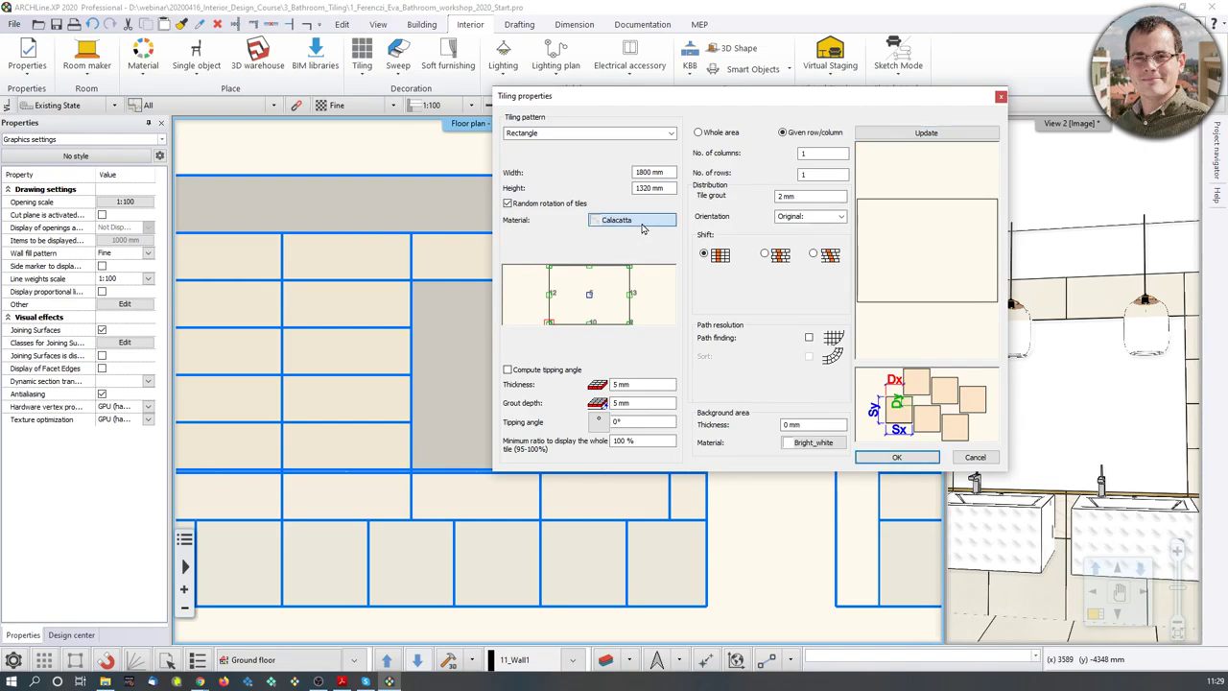
click(822, 189)
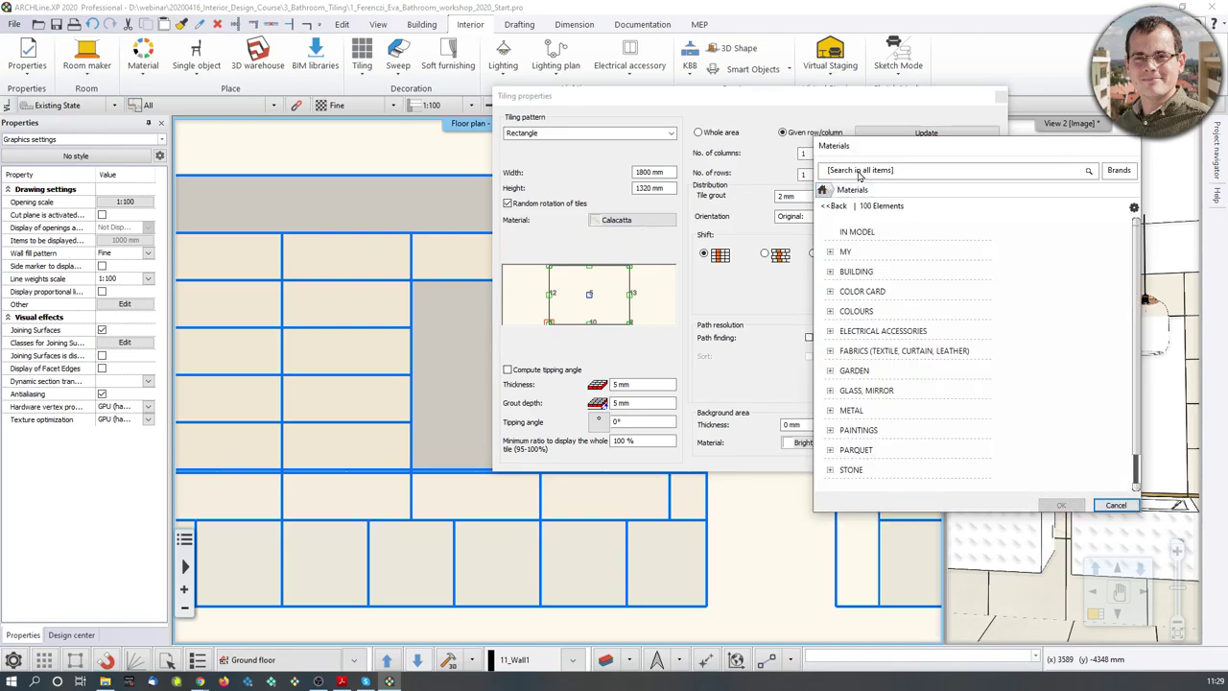
click(858, 173)
text(mirrore)
key(Return)
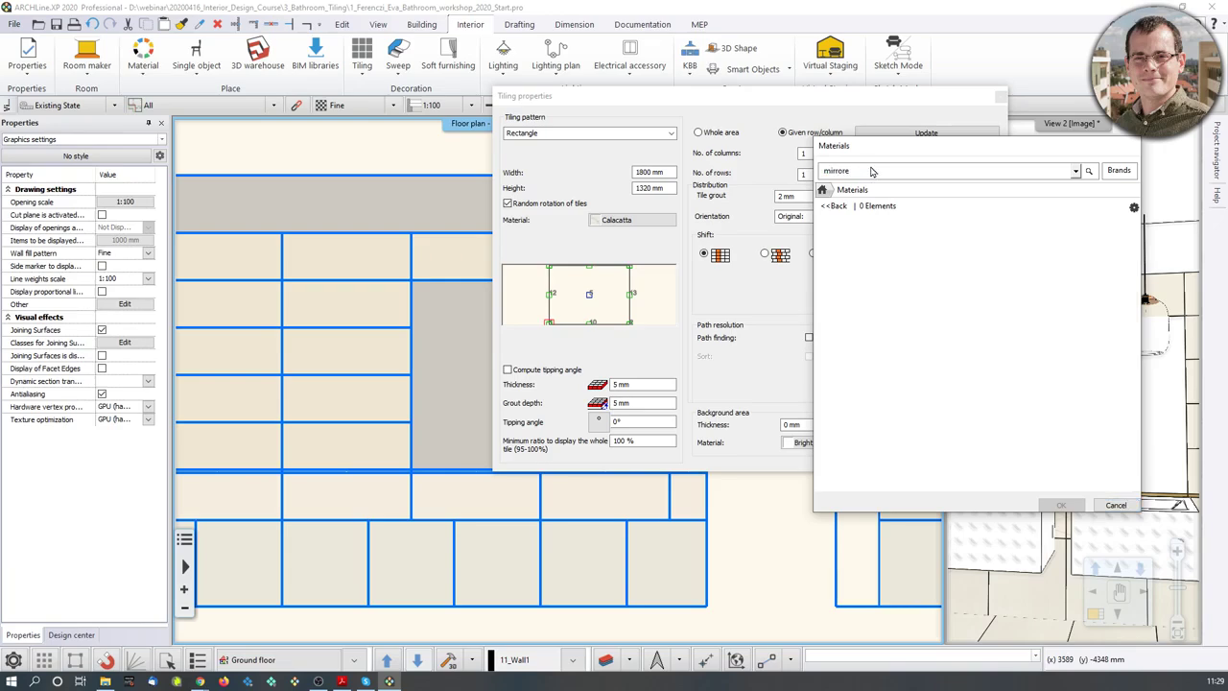
key(BackSpace)
key(Return)
mouse_move(900, 246)
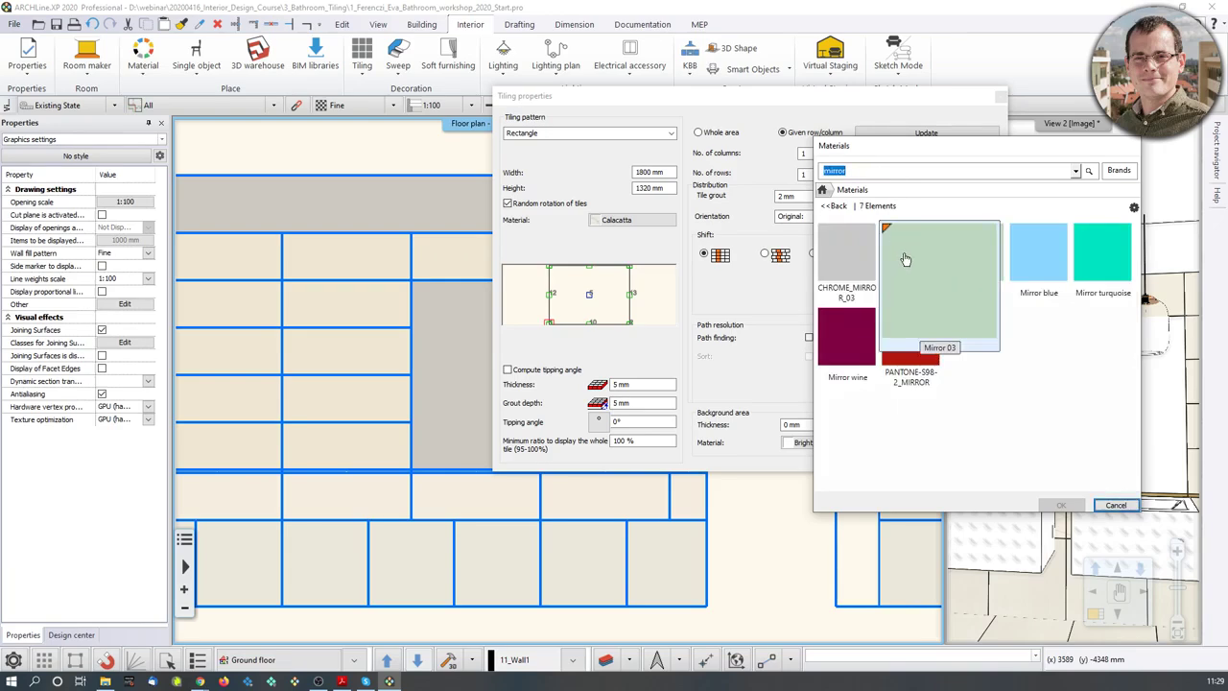
click(931, 266)
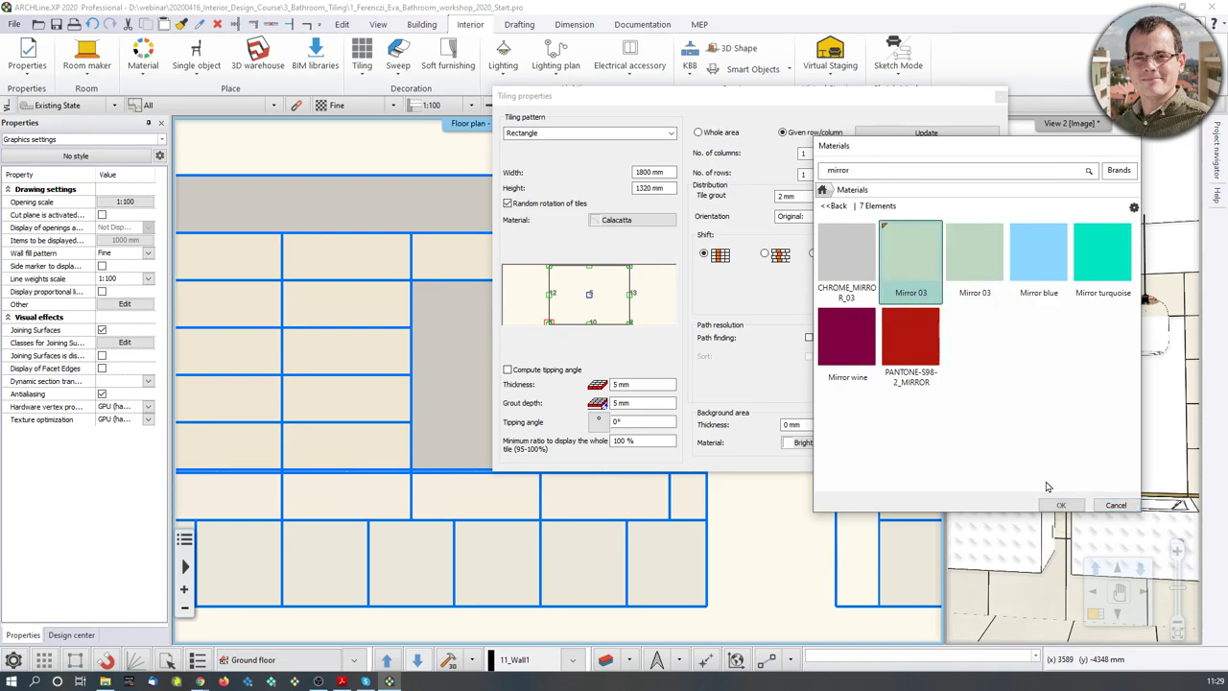
click(1060, 504)
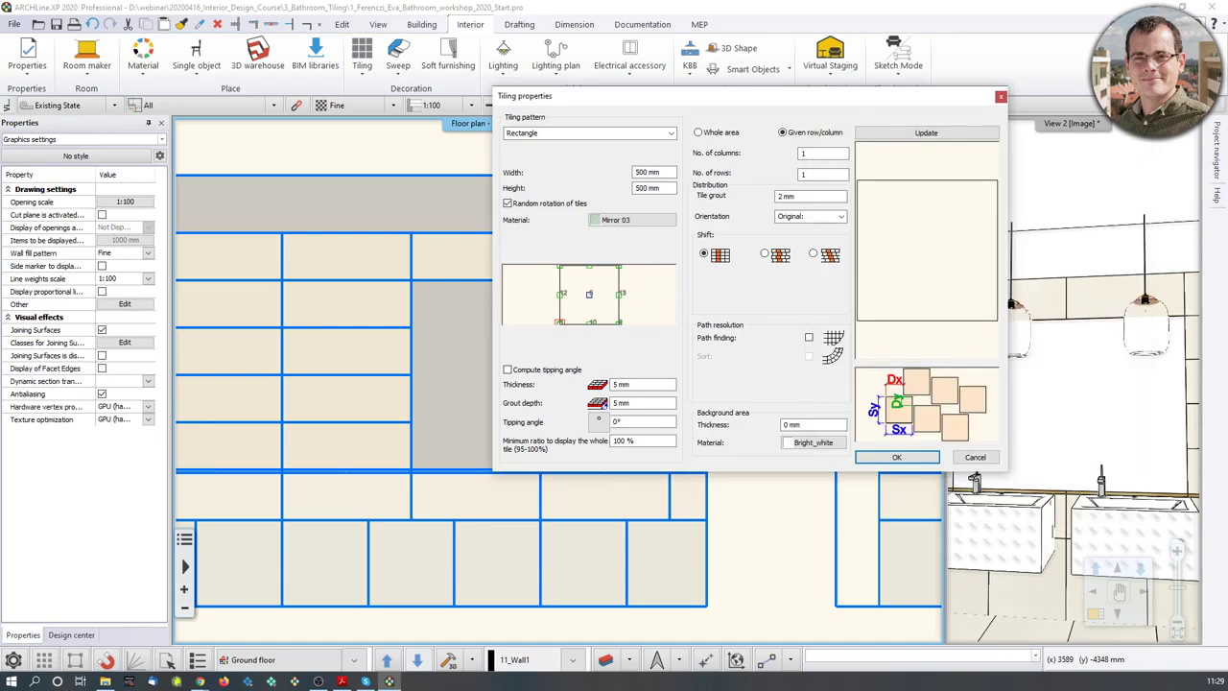
click(900, 457)
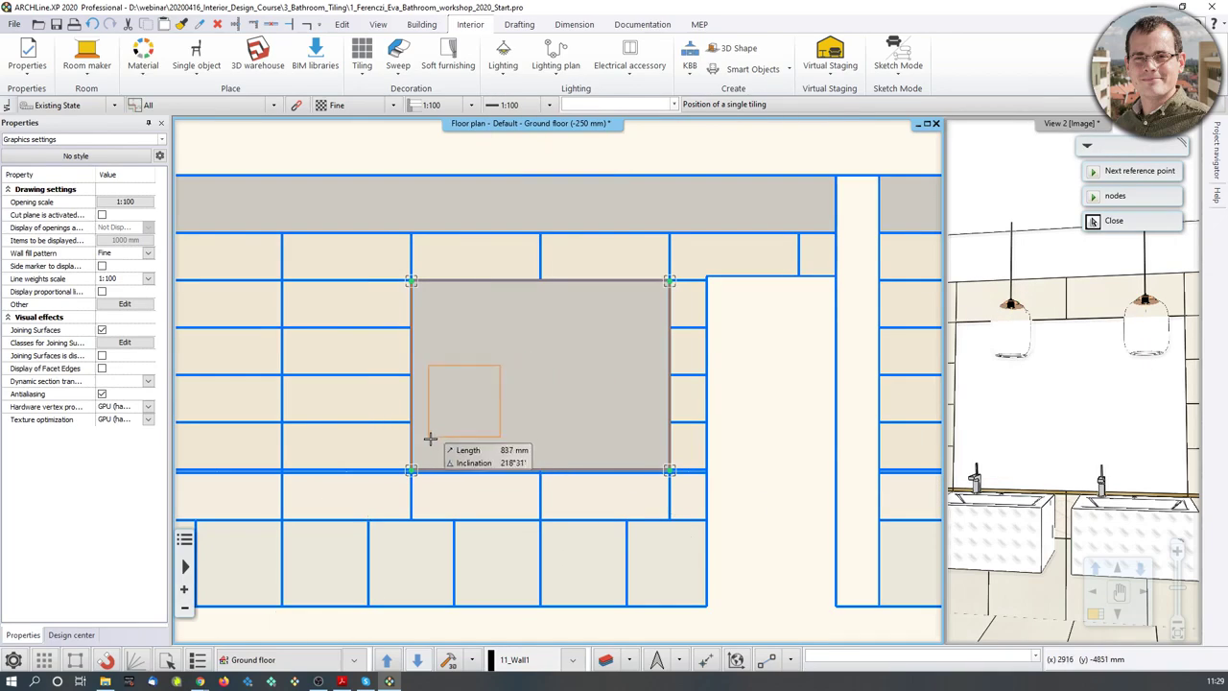
Place the single mirror tile at the lower-left corner of the grey rectangular area with 0° rotation
scroll(438, 464, up, 1)
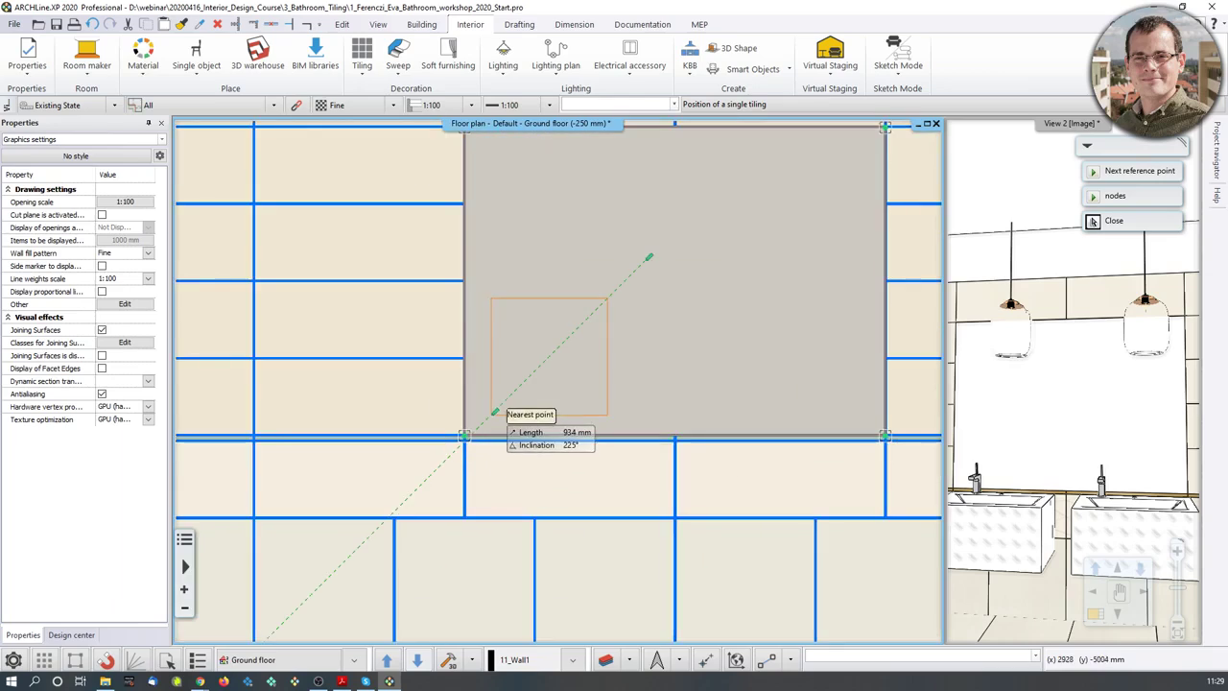
click(464, 435)
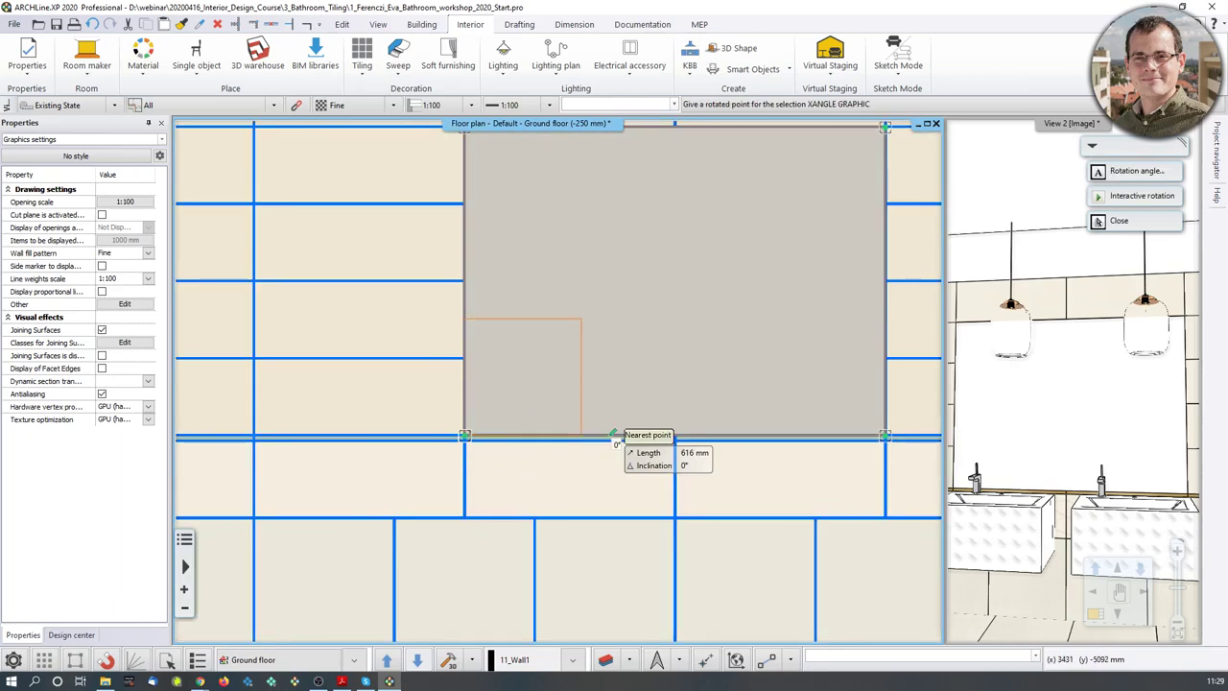
click(609, 432)
scroll(594, 384, down, 1)
key(Return)
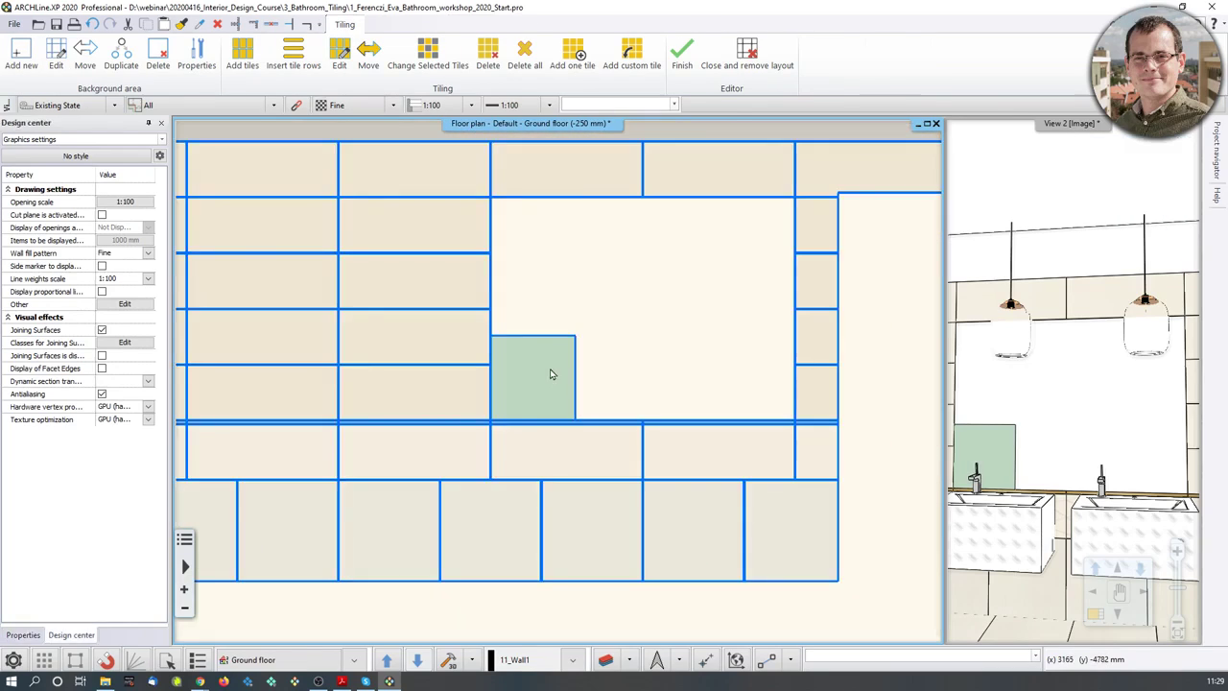
Continue tiling on the wall group and delete the undersized green mirror tile
right_click(525, 398)
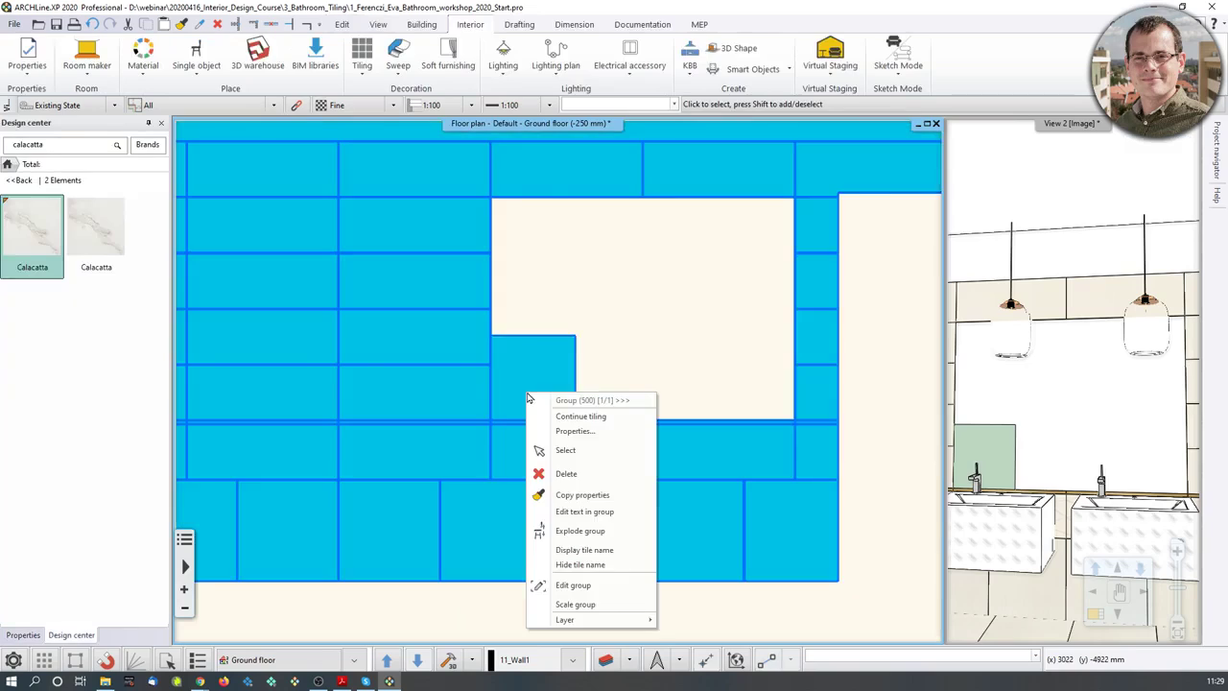
click(573, 415)
middle_drag(600, 313, 509, 394)
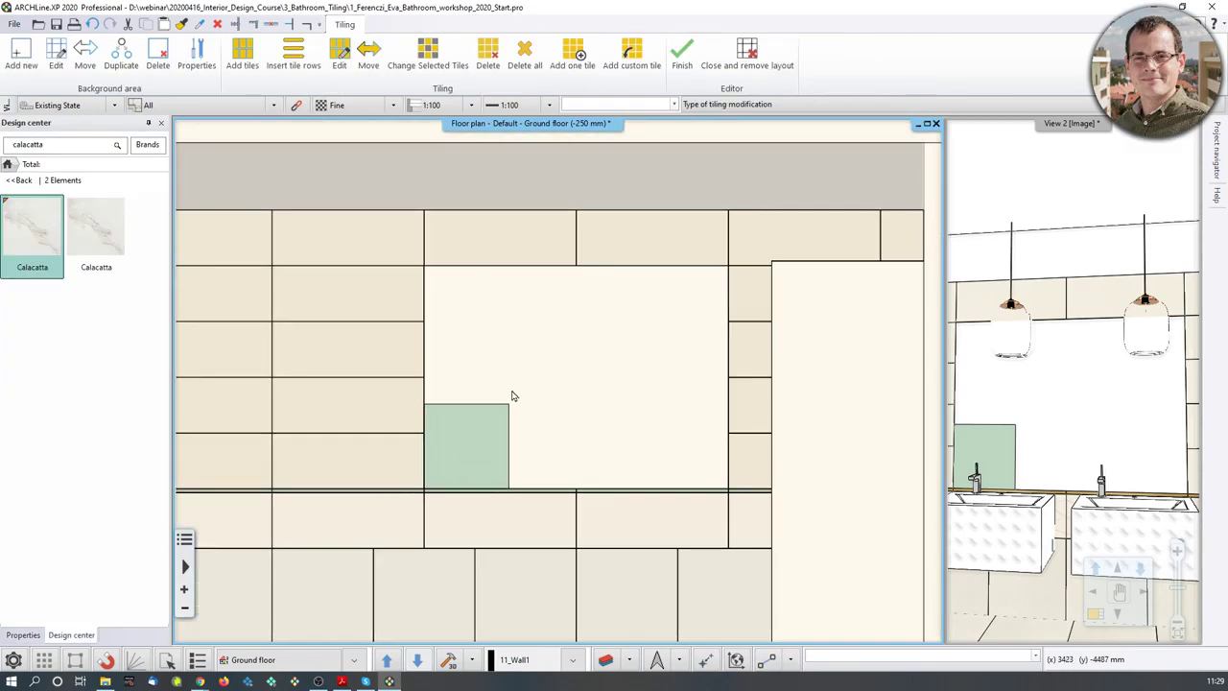
click(158, 53)
click(472, 412)
key(Return)
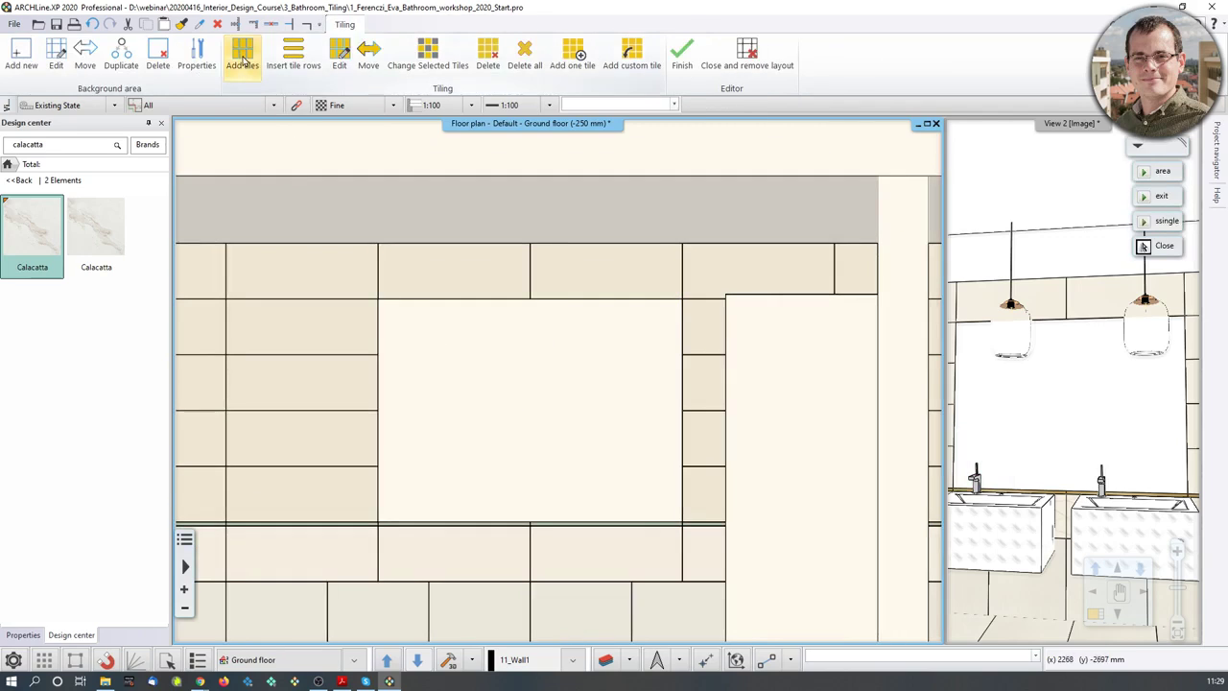
Start adding a tile to the empty rectangular area and set its size to 1800 mm wide by 1320 mm high
click(242, 52)
click(533, 437)
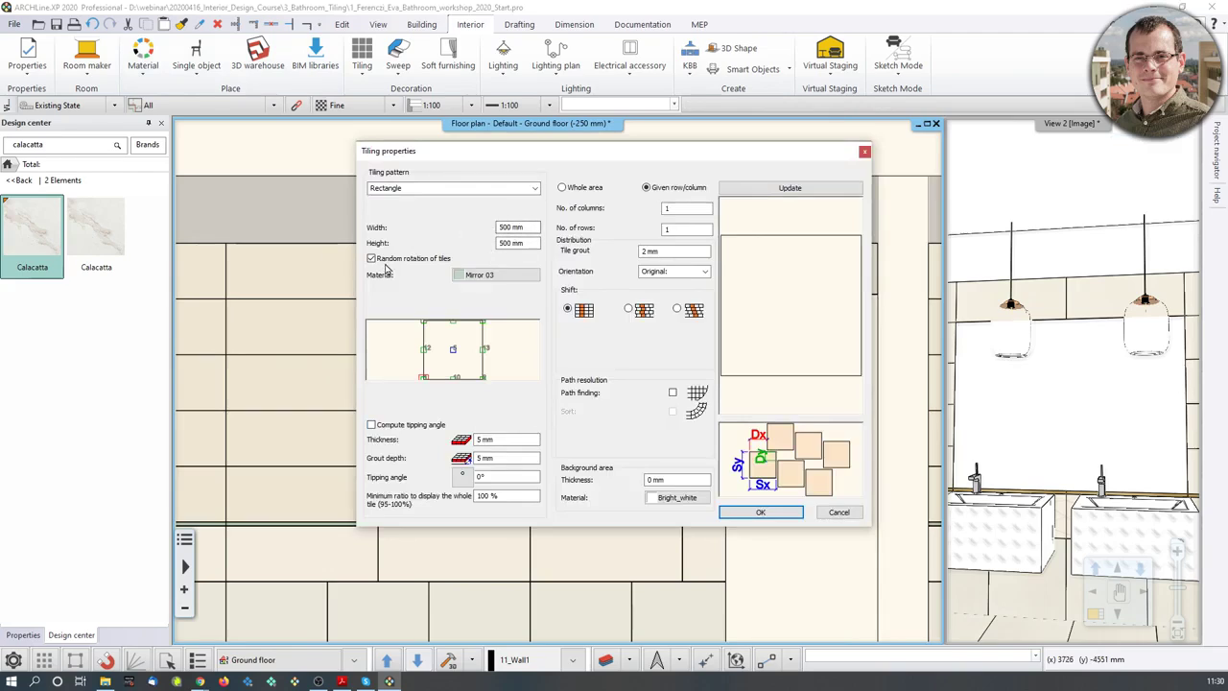
double_click(505, 226)
text(18)
click(506, 242)
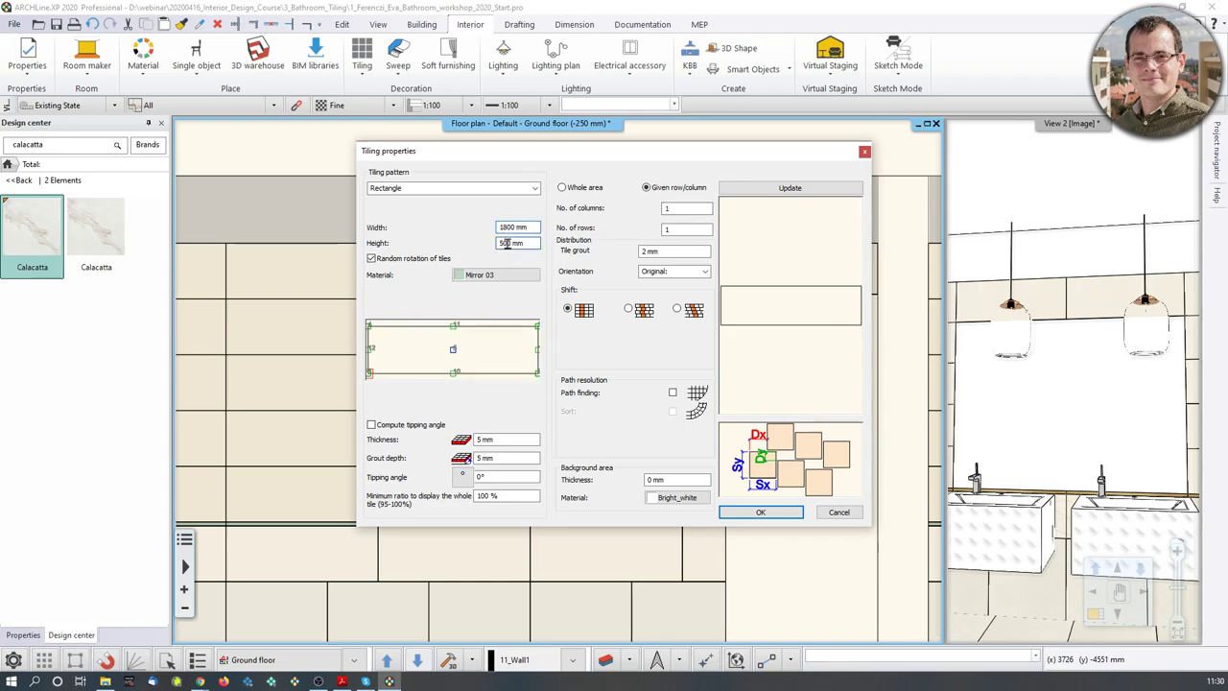
double_click(506, 243)
click(784, 188)
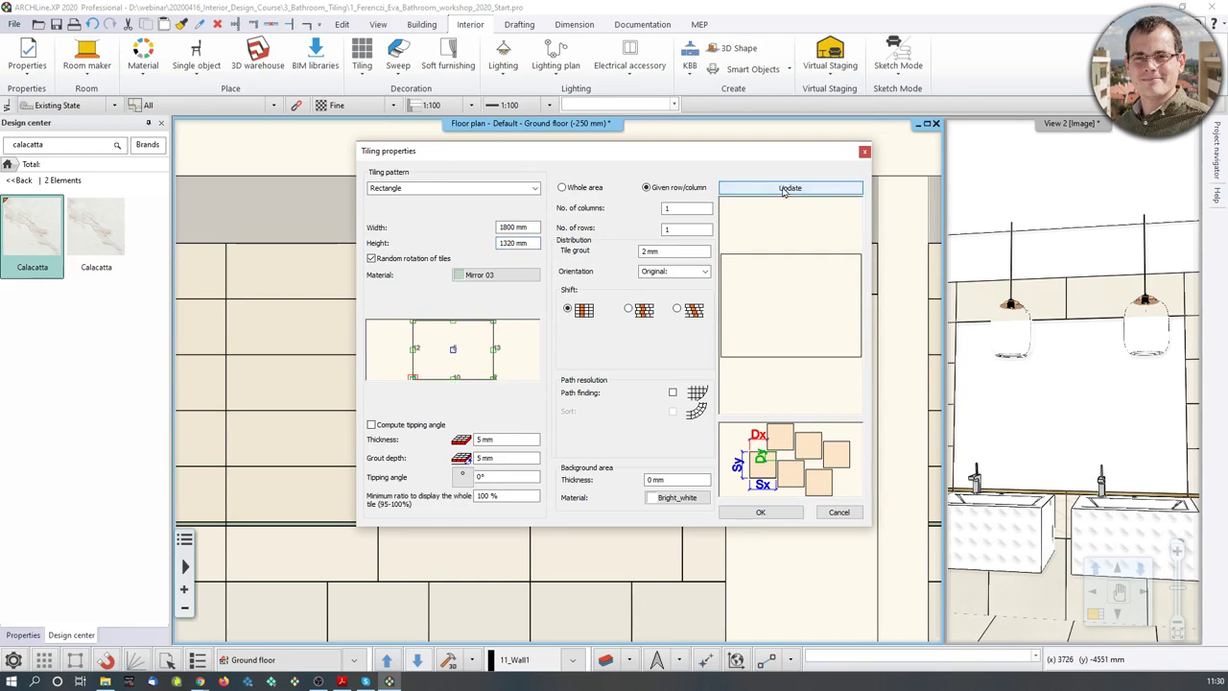
click(762, 513)
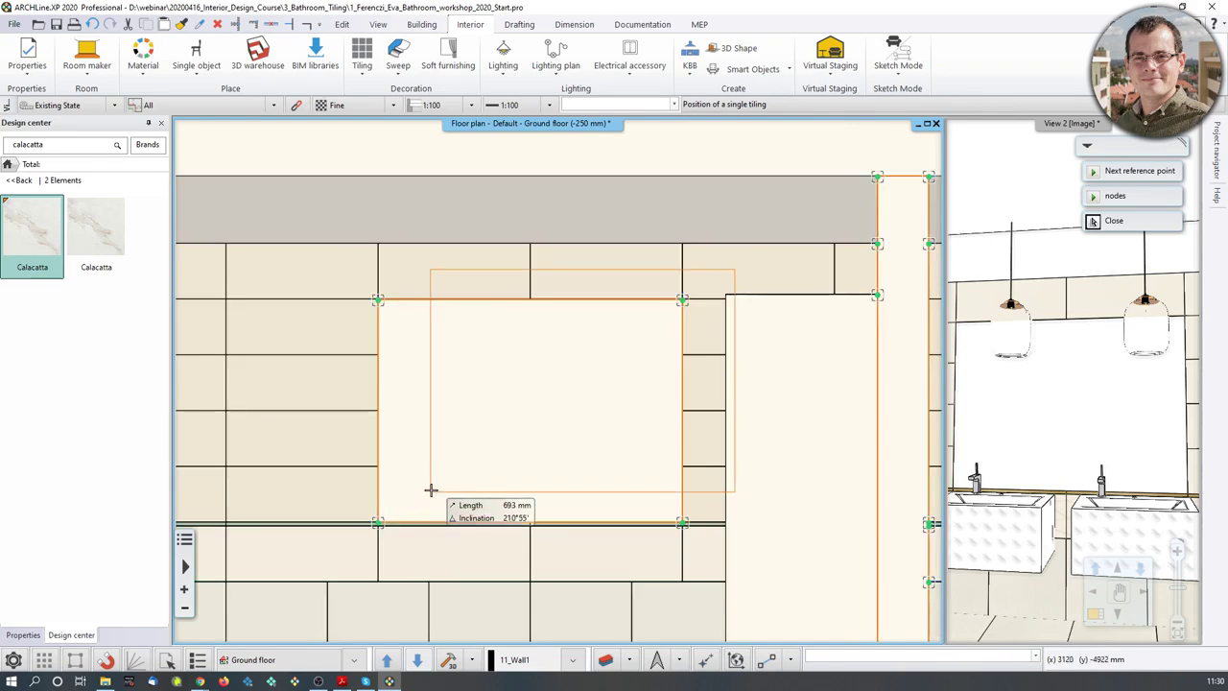
Place the mirror tile at the lower-left corner of the empty rectangular area, align it at 0° along the bottom edge and finish the tiling edit
scroll(456, 470, up, 5)
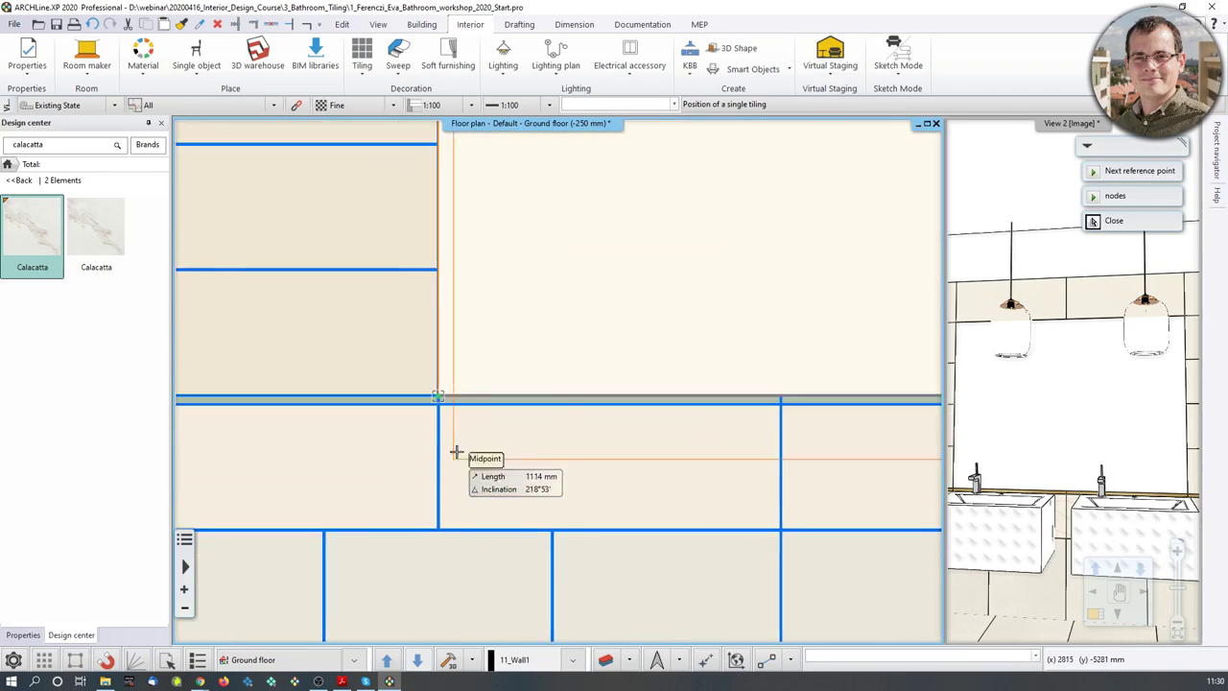
scroll(475, 422, up, 2)
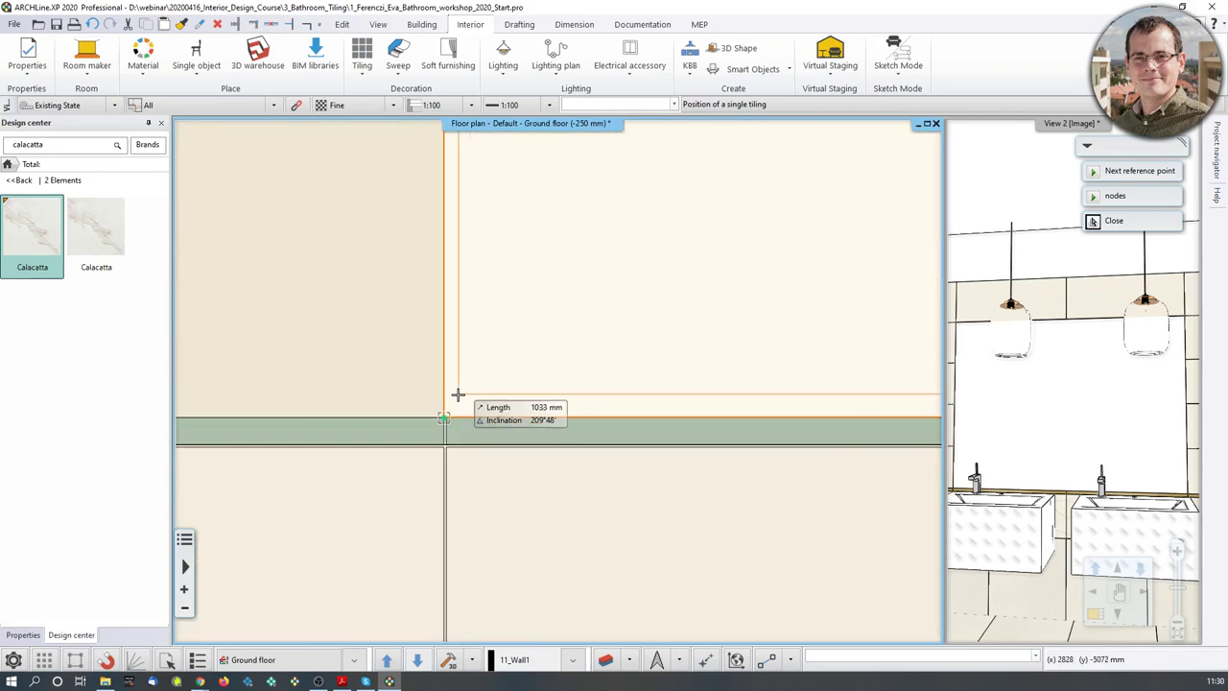
click(444, 417)
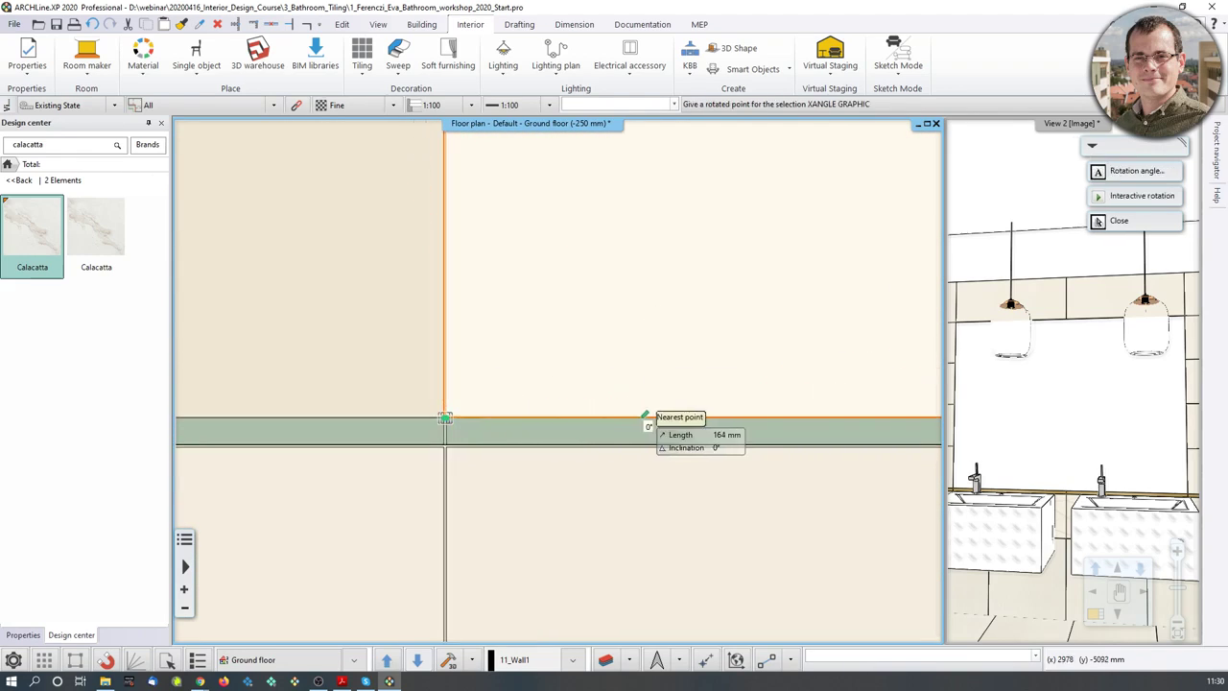
scroll(576, 301, down, 3)
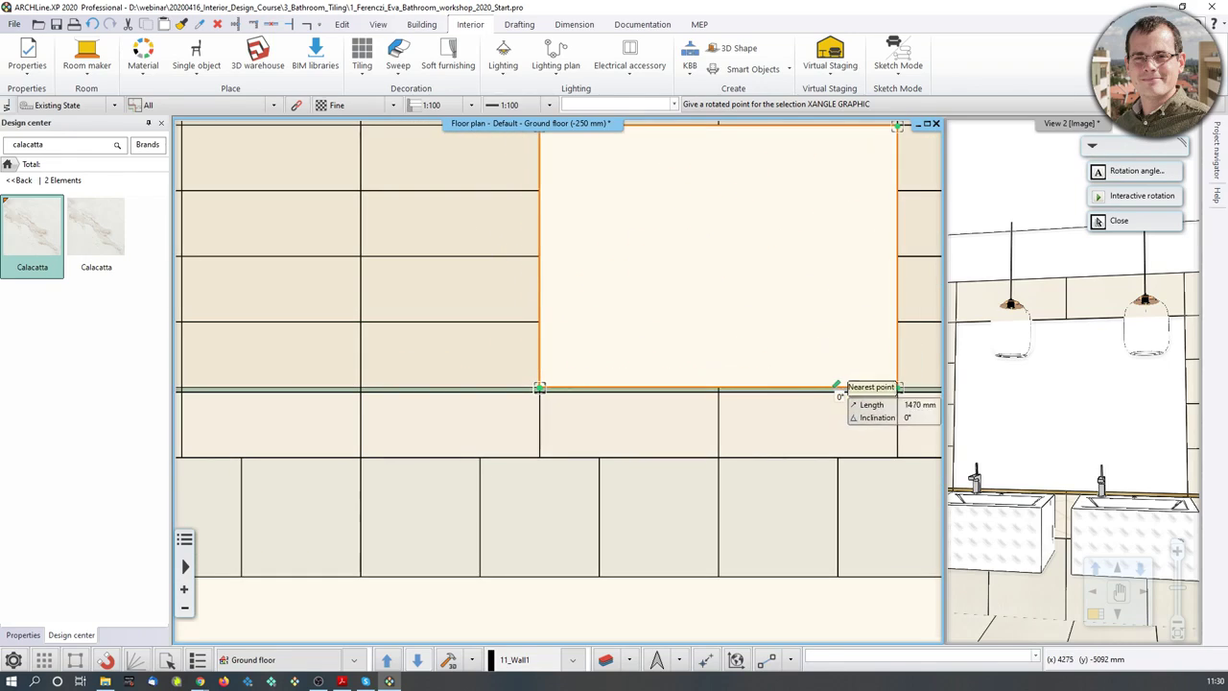
scroll(841, 379, up, 2)
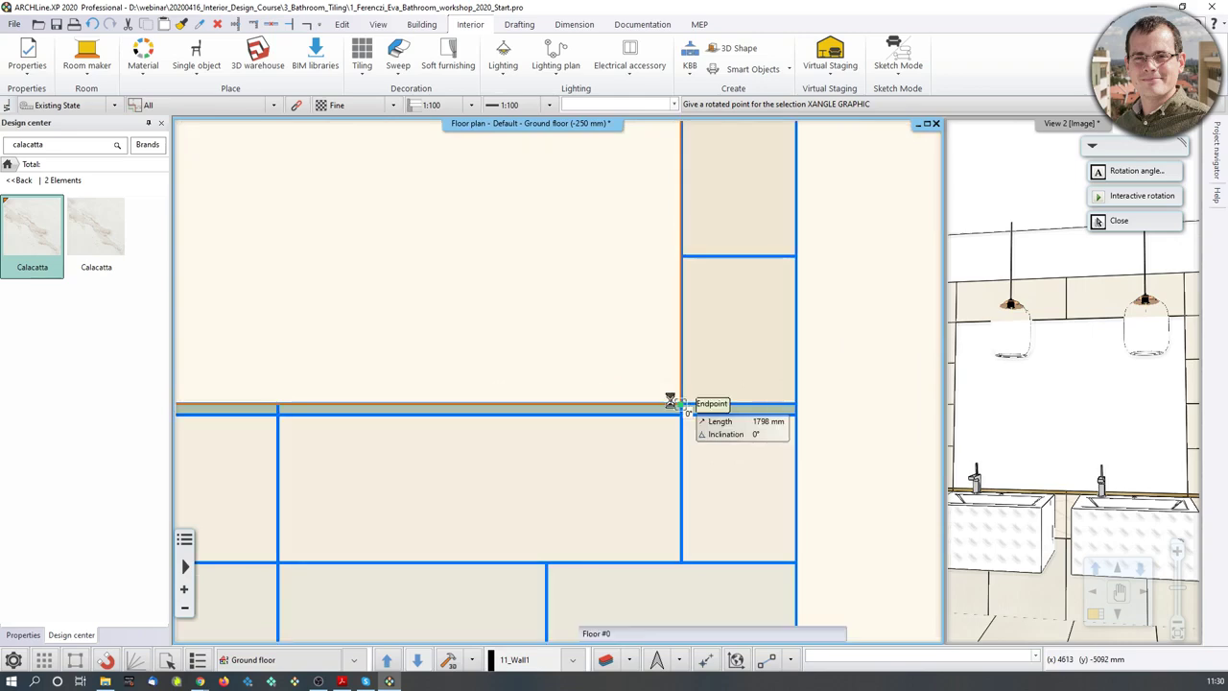
click(671, 407)
scroll(806, 426, down, 2)
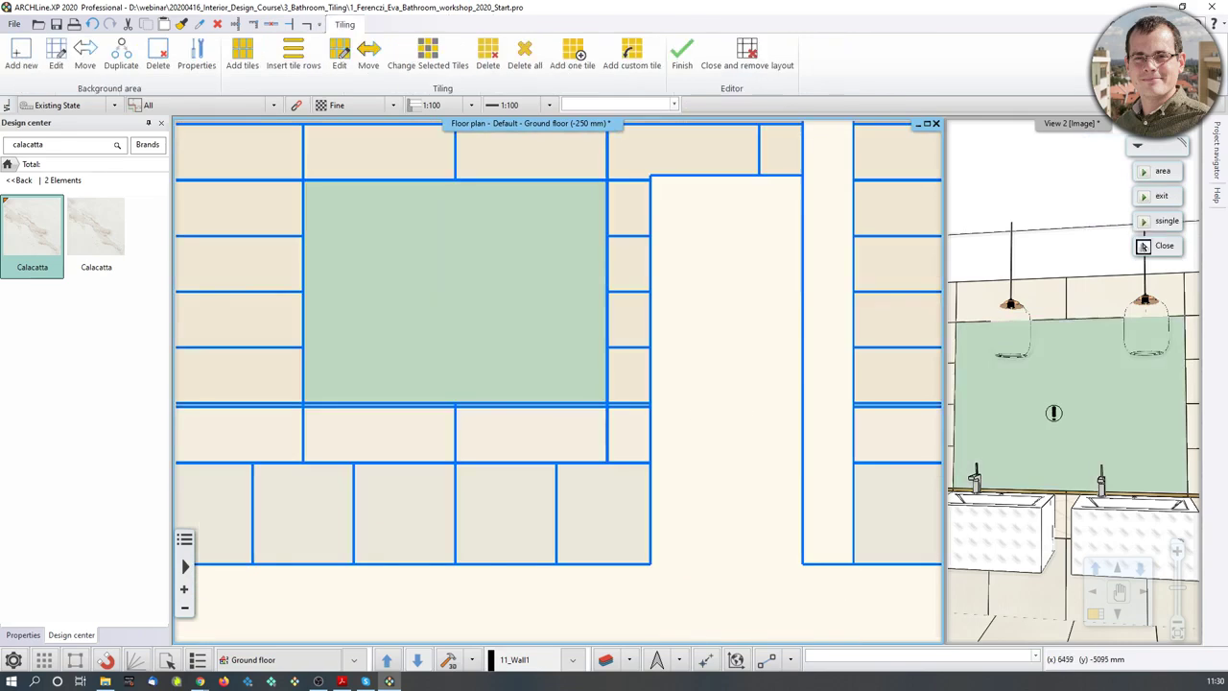
middle_drag(639, 345, 684, 407)
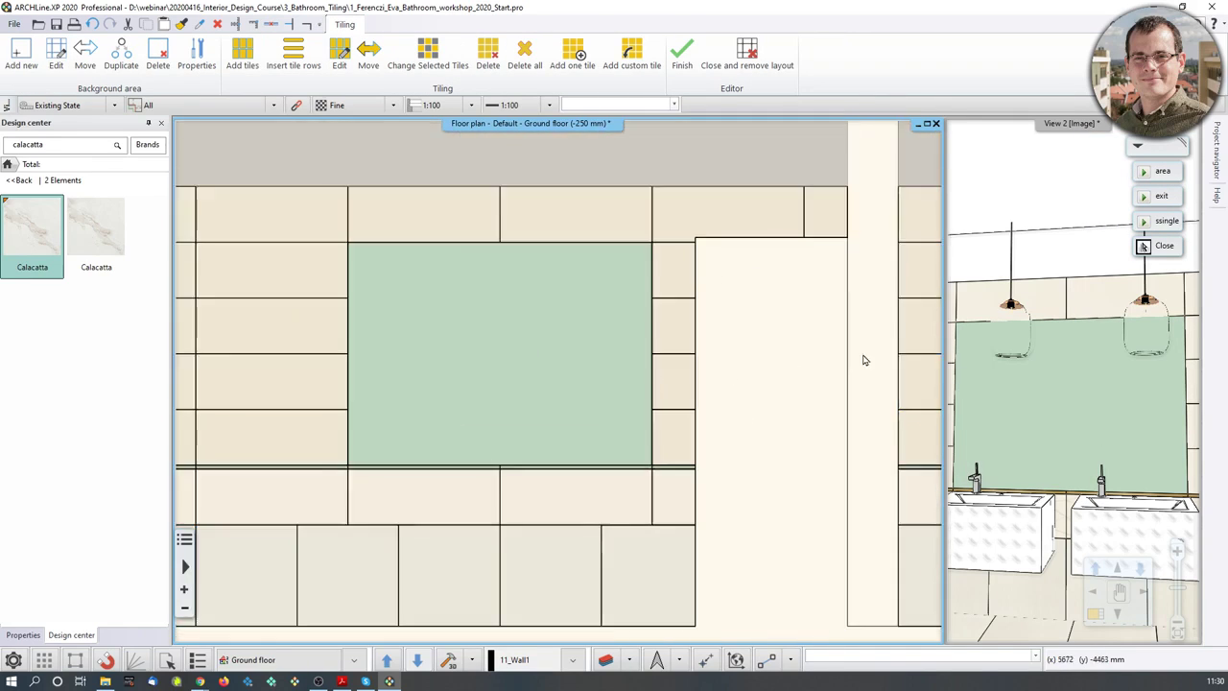
scroll(865, 358, down, 1)
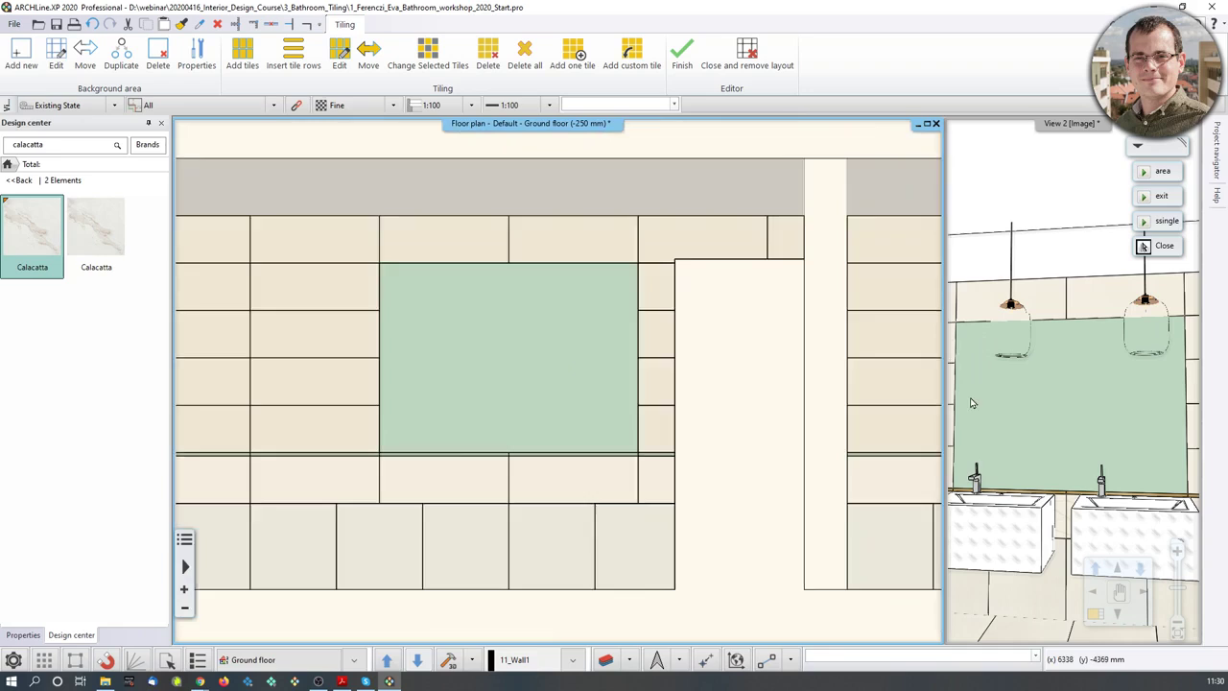
click(681, 56)
Make View 2 the main view and look up the material of the mirror tile above the washbasins
click(1047, 443)
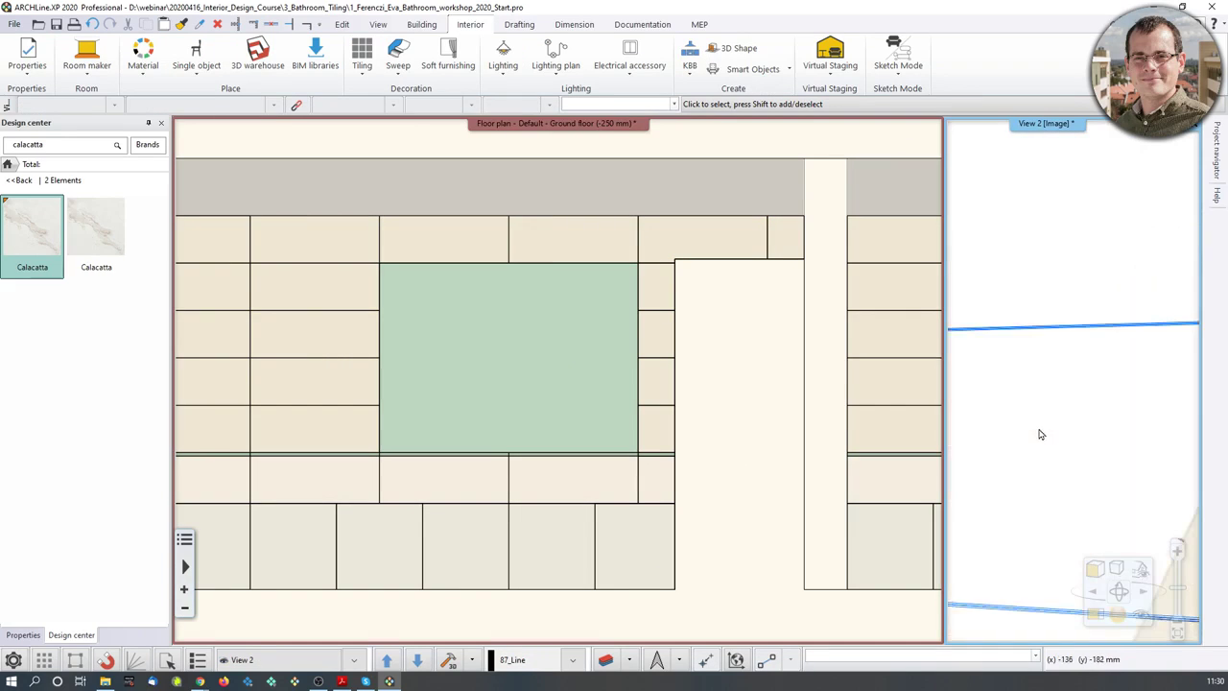
click(1093, 614)
scroll(539, 398, up, 5)
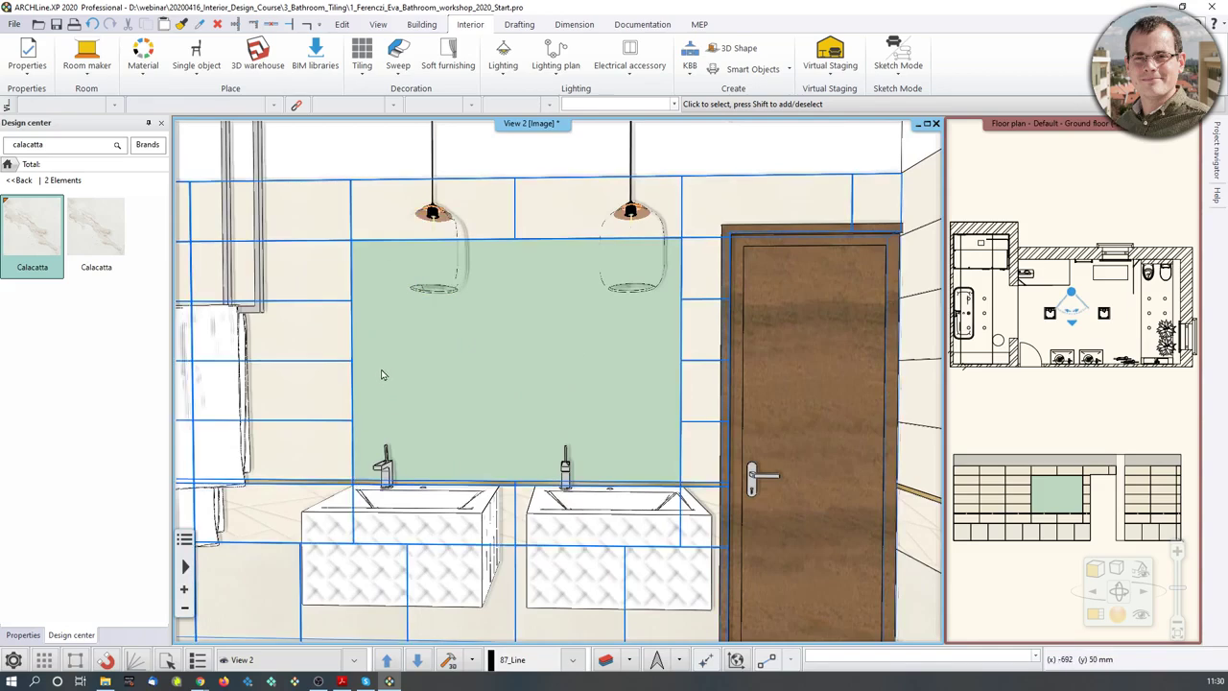
right_click(381, 374)
key(Escape)
click(485, 338)
right_click(484, 338)
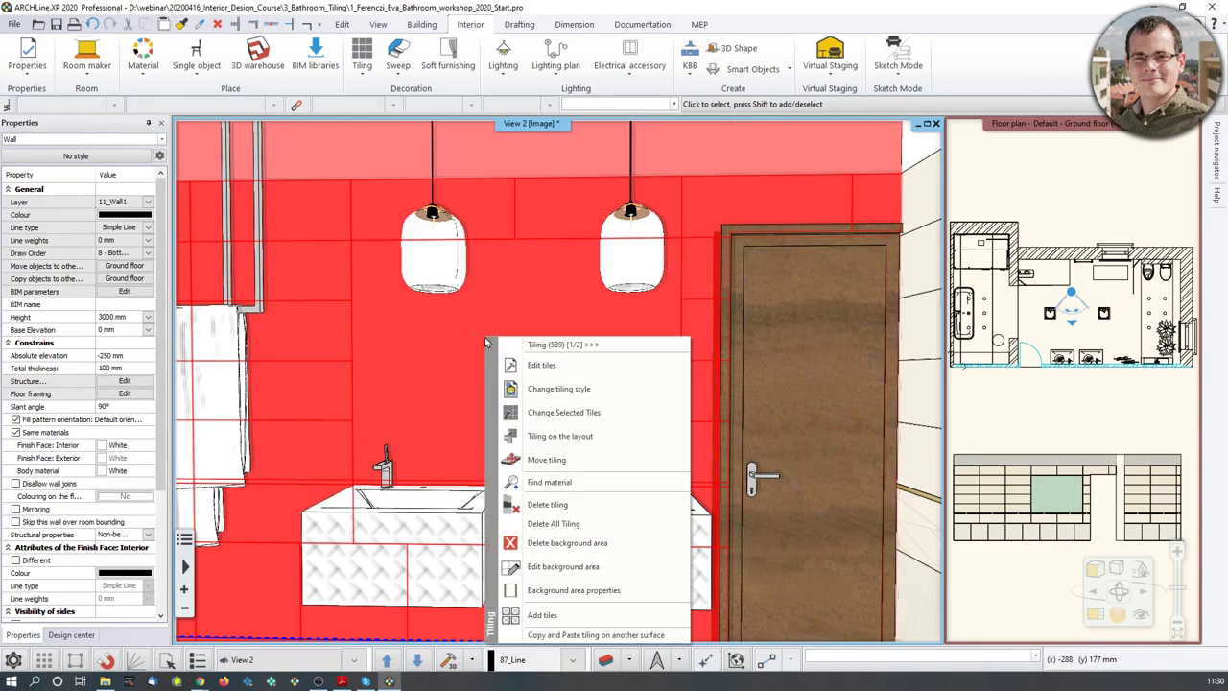
click(546, 481)
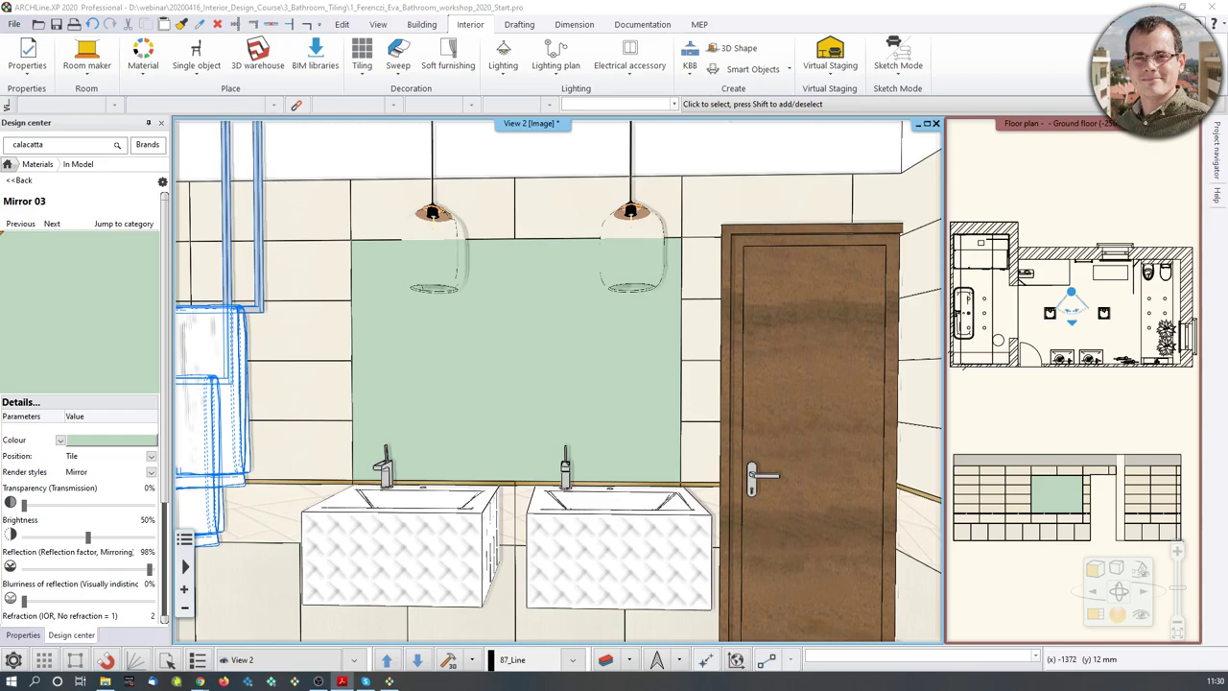
Turn View 2 to the wall beyond the door and make the floor plan the main view, showing that wall's tile layout
middle_drag(679, 417, 393, 419)
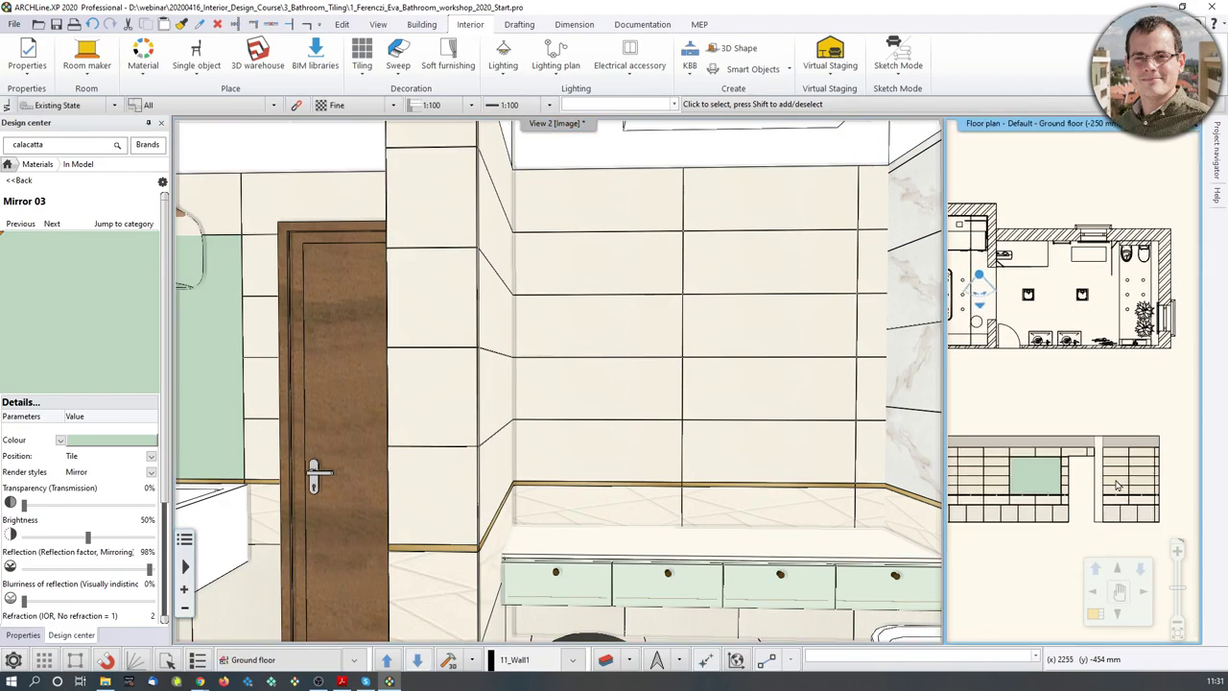
click(1092, 614)
middle_drag(733, 590, 740, 410)
scroll(740, 411, up, 5)
scroll(631, 334, up, 2)
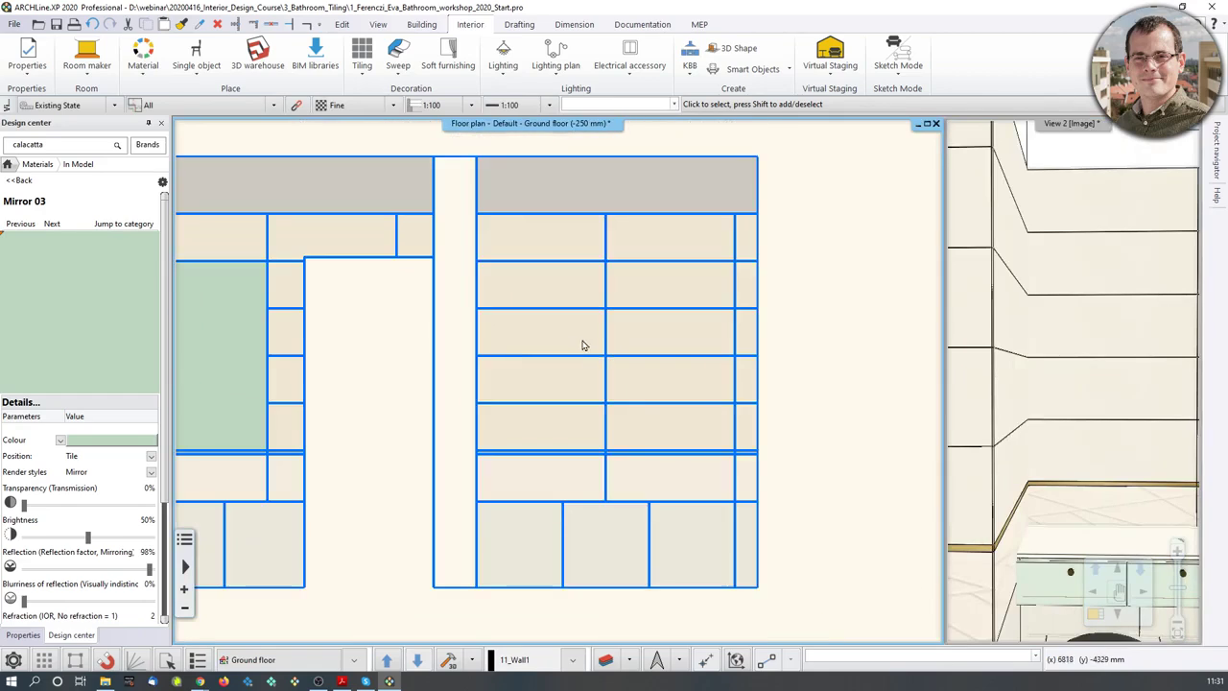
click(580, 334)
right_click(571, 345)
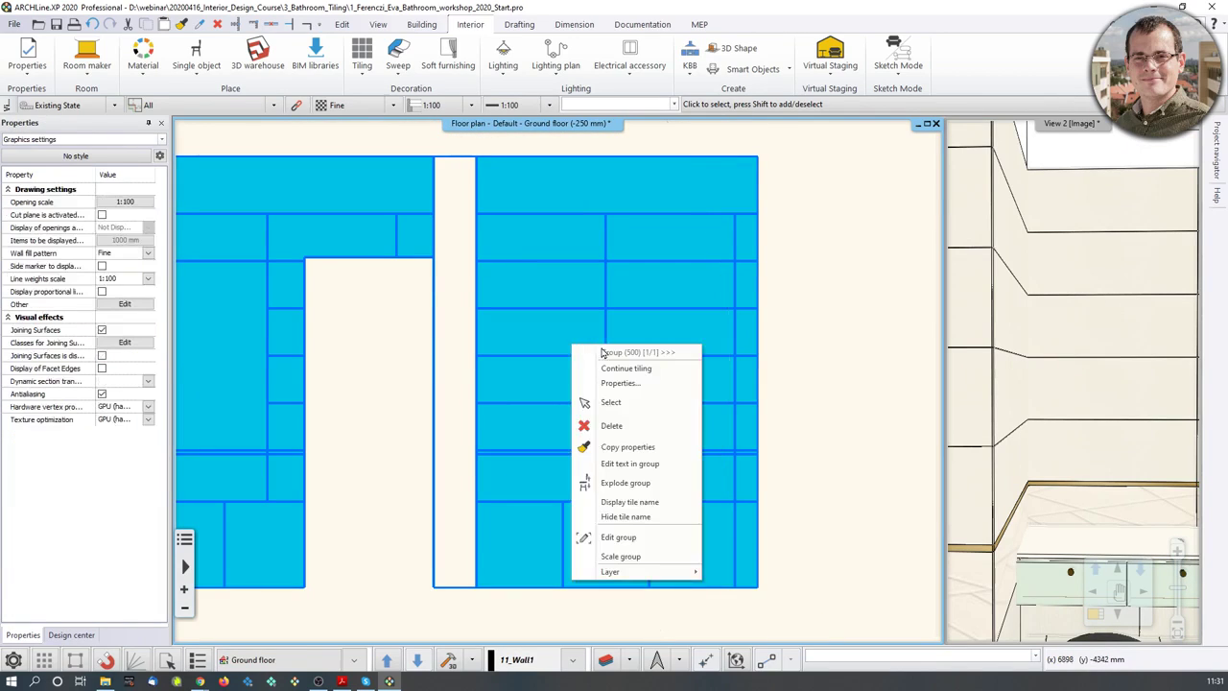
click(619, 370)
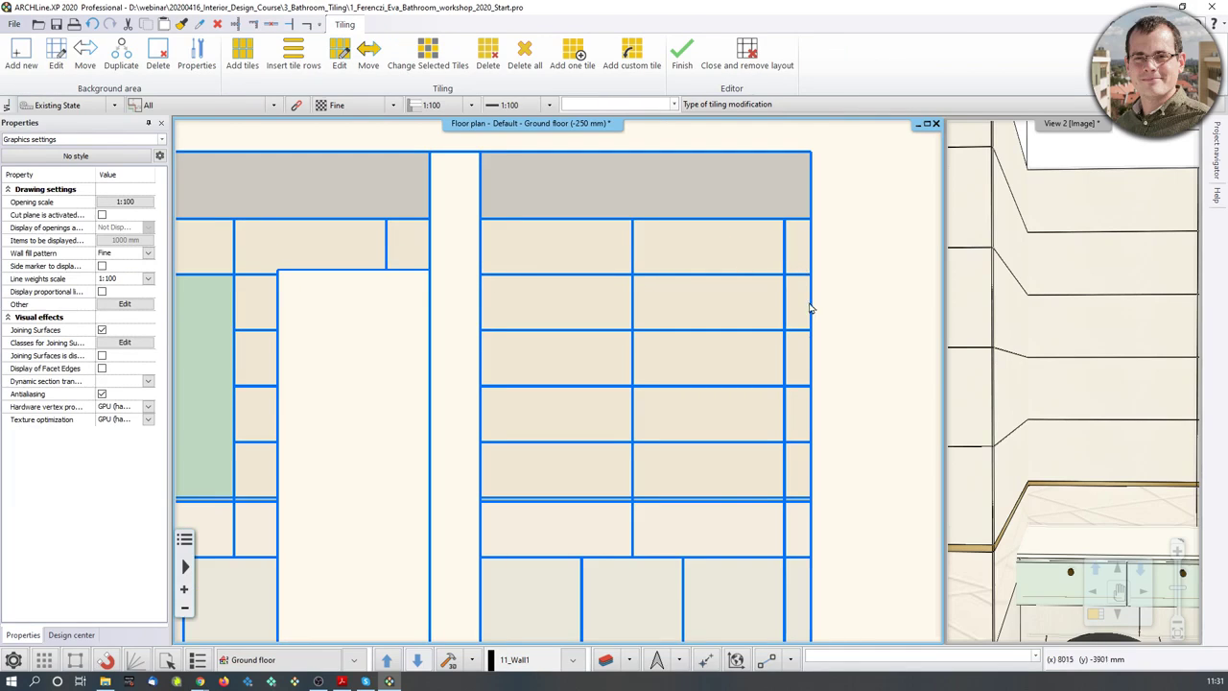
click(26, 67)
scroll(425, 263, up, 3)
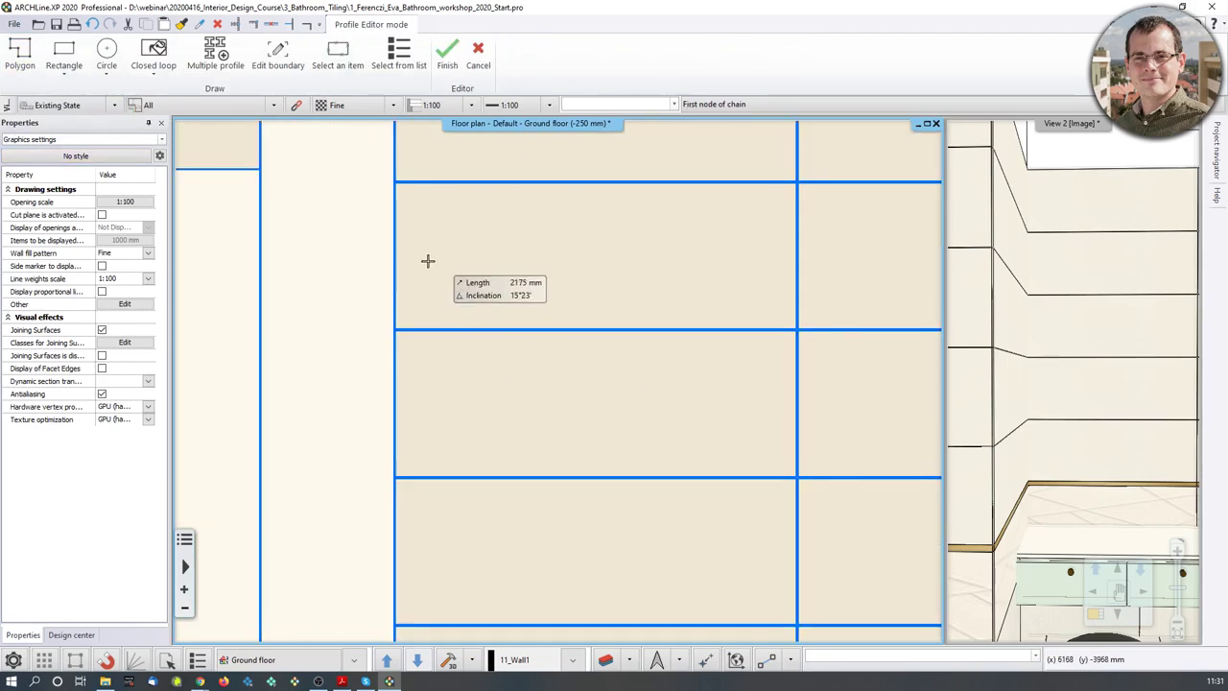
click(395, 181)
scroll(617, 383, down, 3)
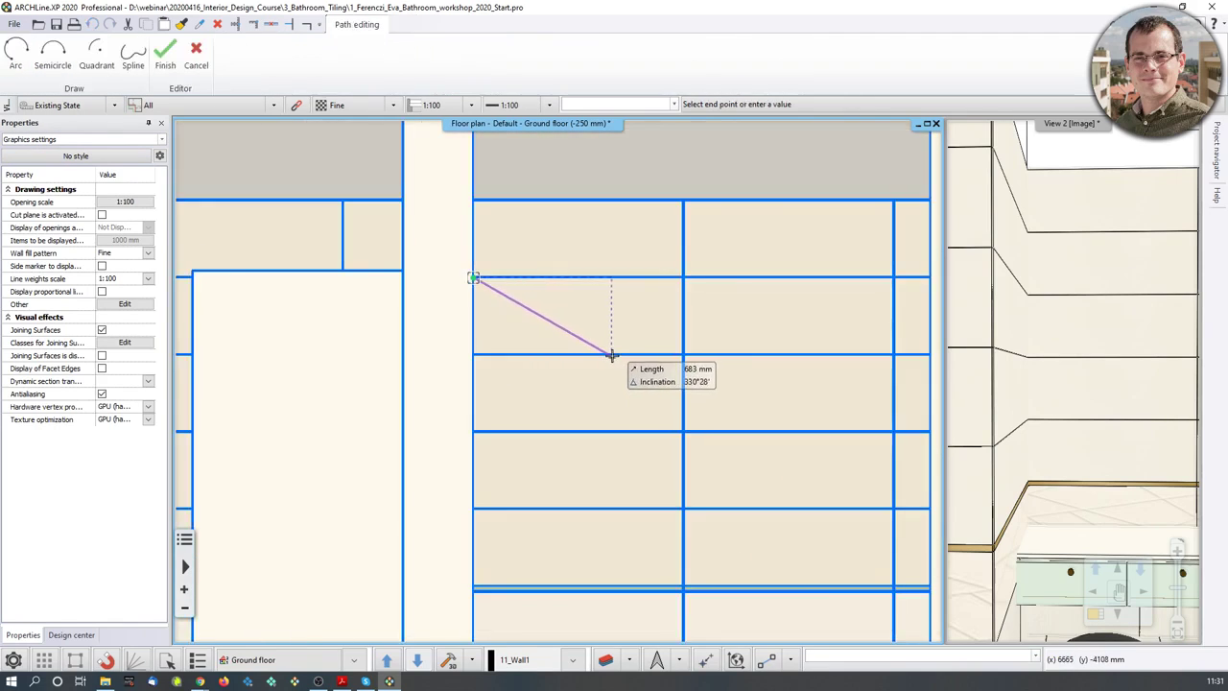
key(Escape)
click(213, 68)
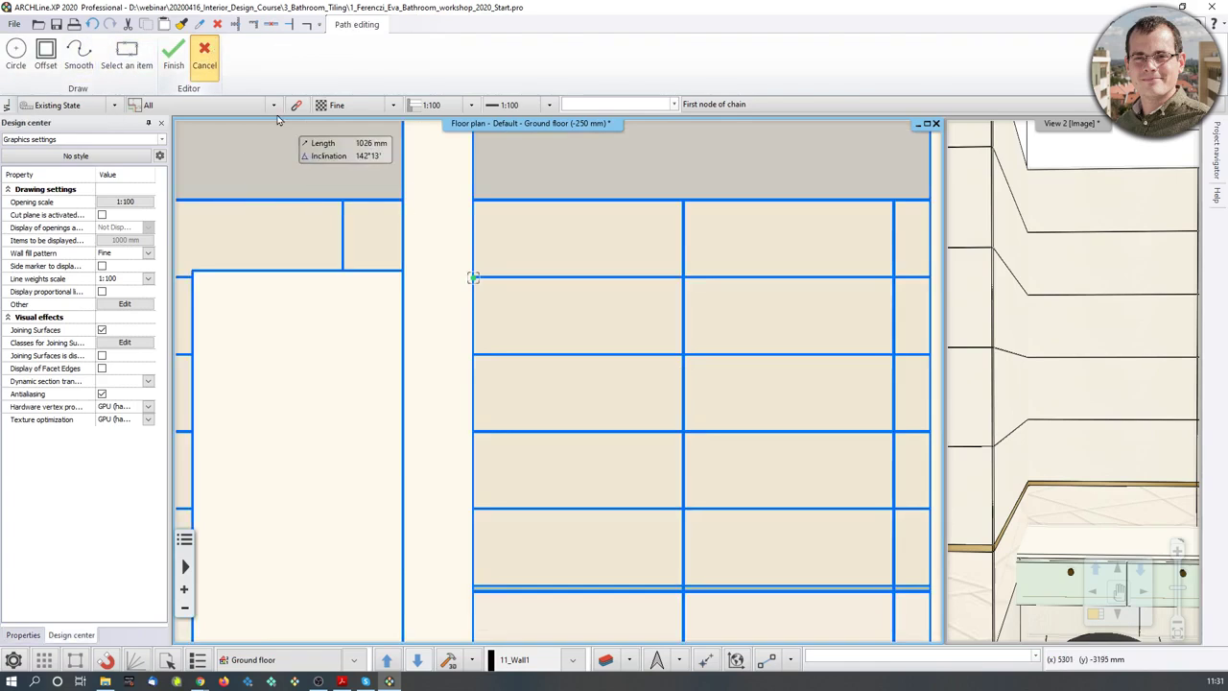
Continue tiling on the wall group and add a rectangular background area spanning the wall's full width, from below the top tile row to the trim strip
click(725, 305)
right_click(725, 305)
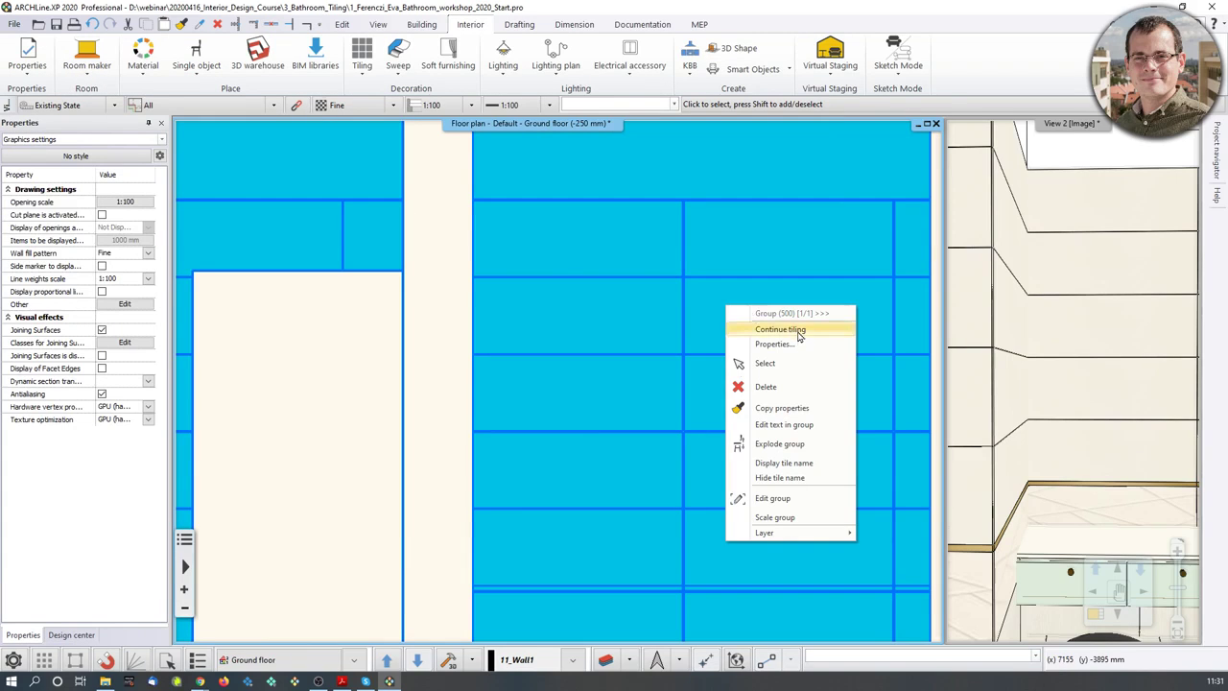
click(797, 330)
click(122, 57)
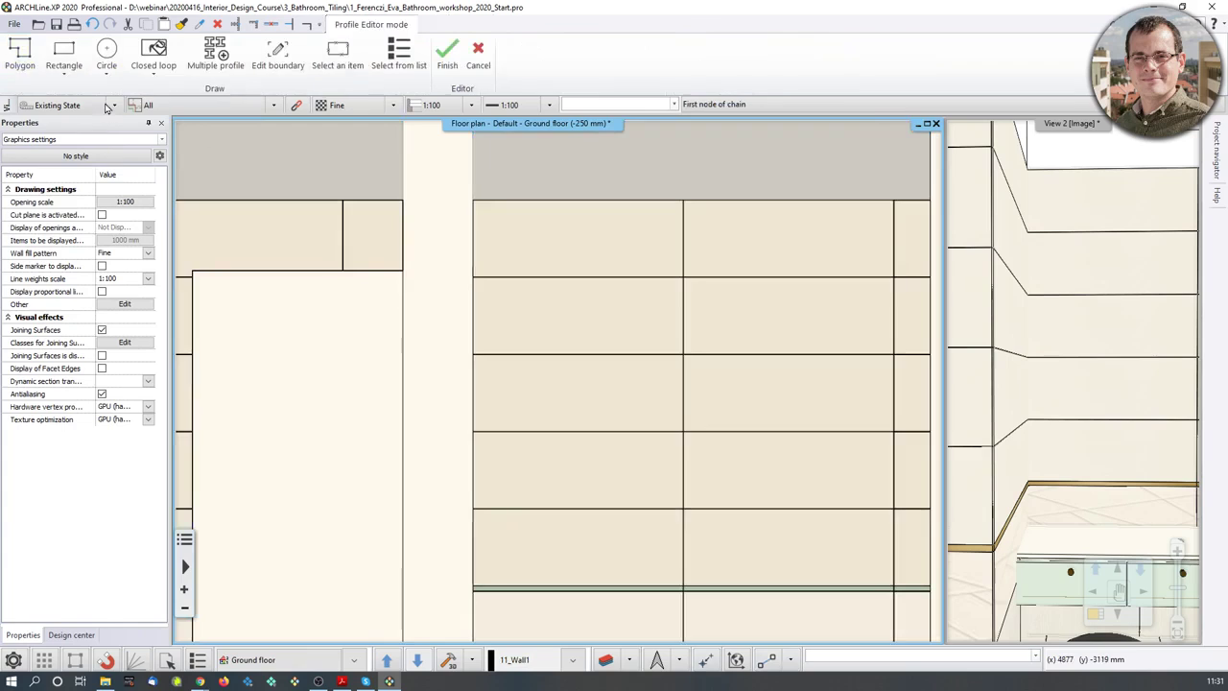
click(62, 53)
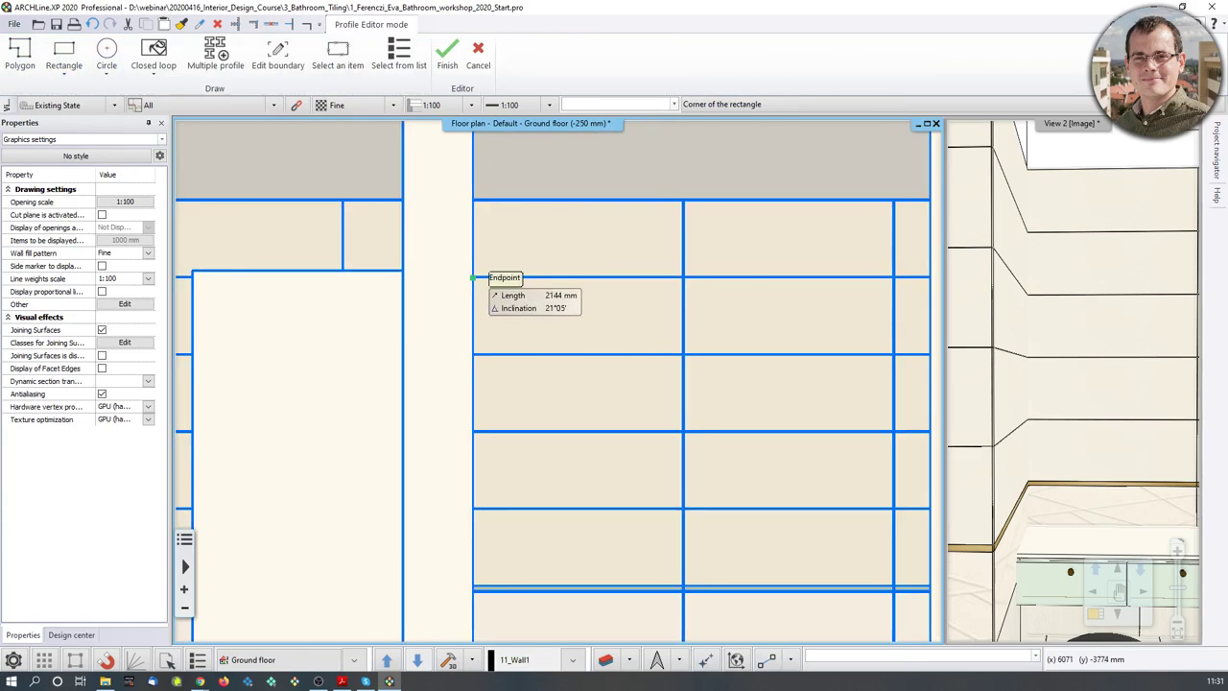
click(471, 277)
scroll(870, 282, down, 3)
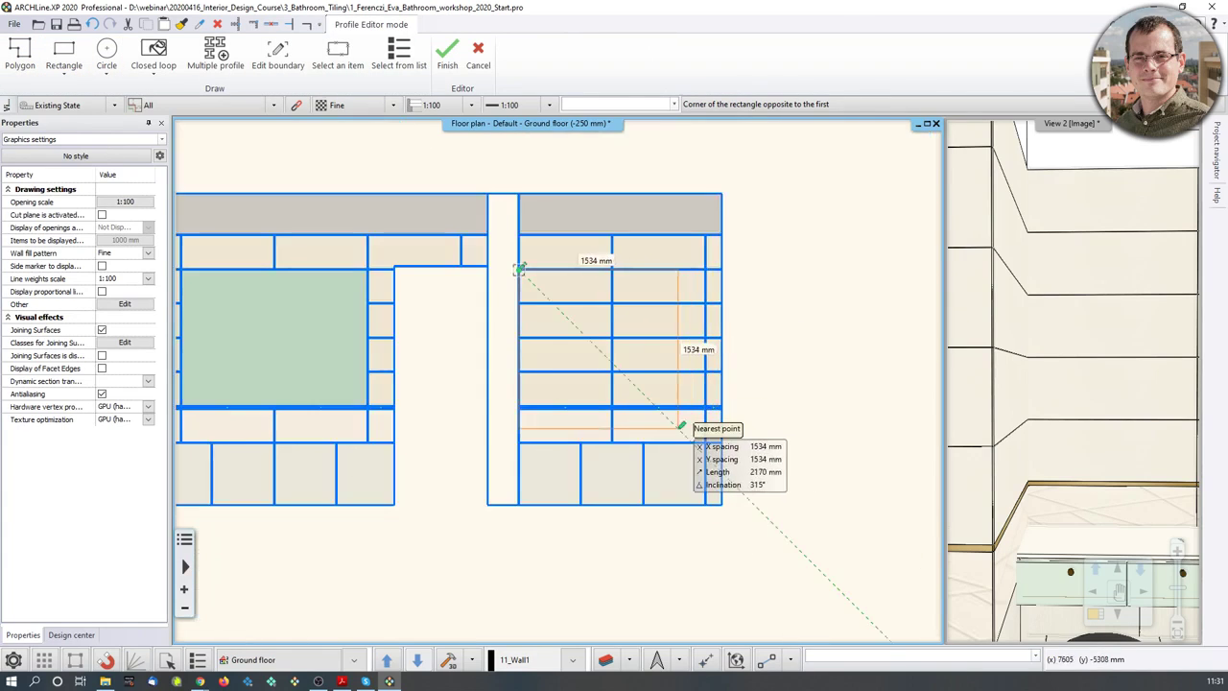
scroll(681, 425, up, 3)
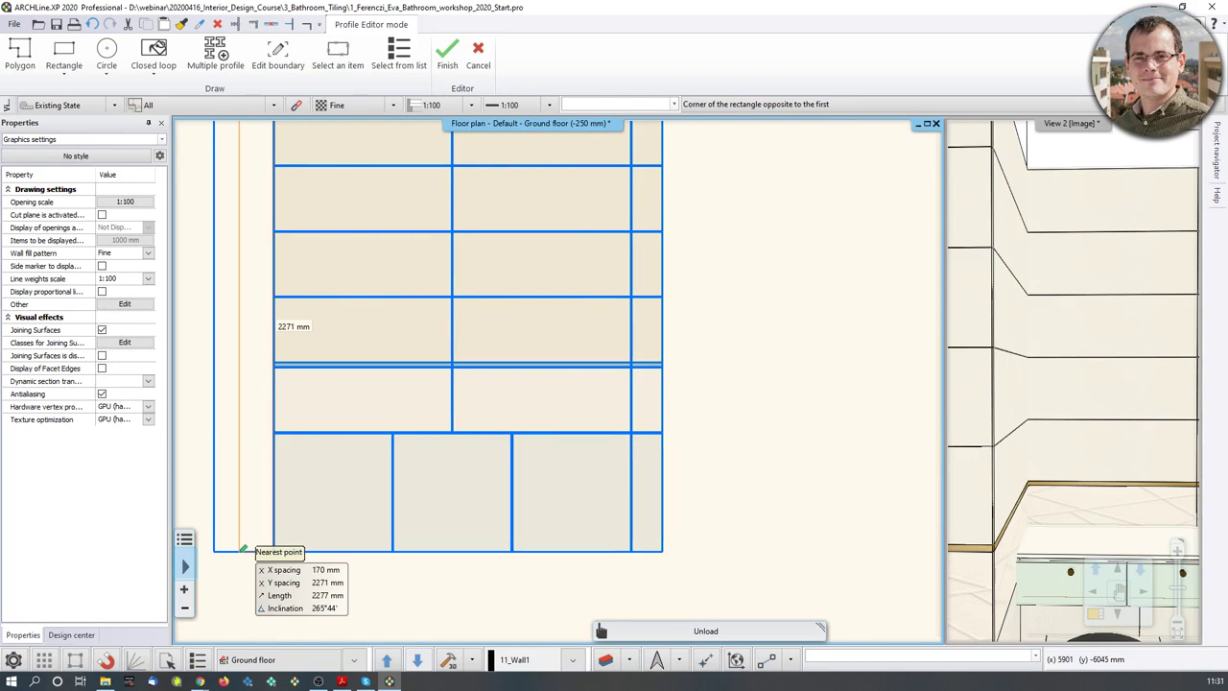
scroll(646, 364, up, 4)
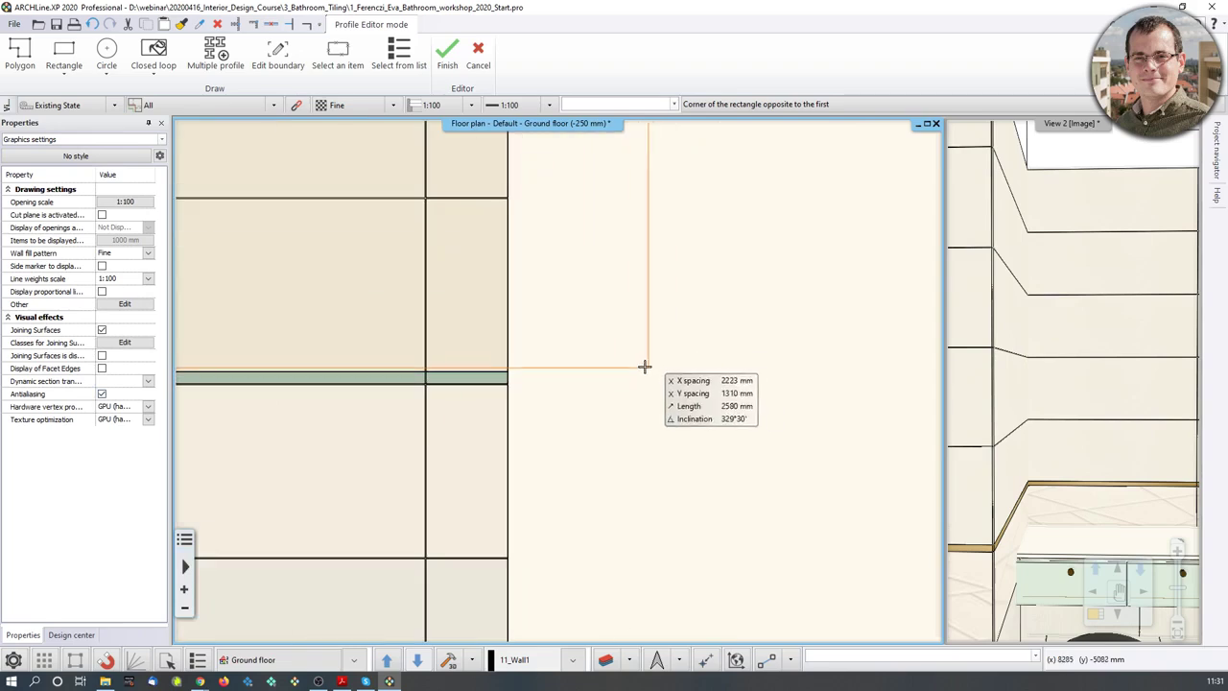
click(513, 371)
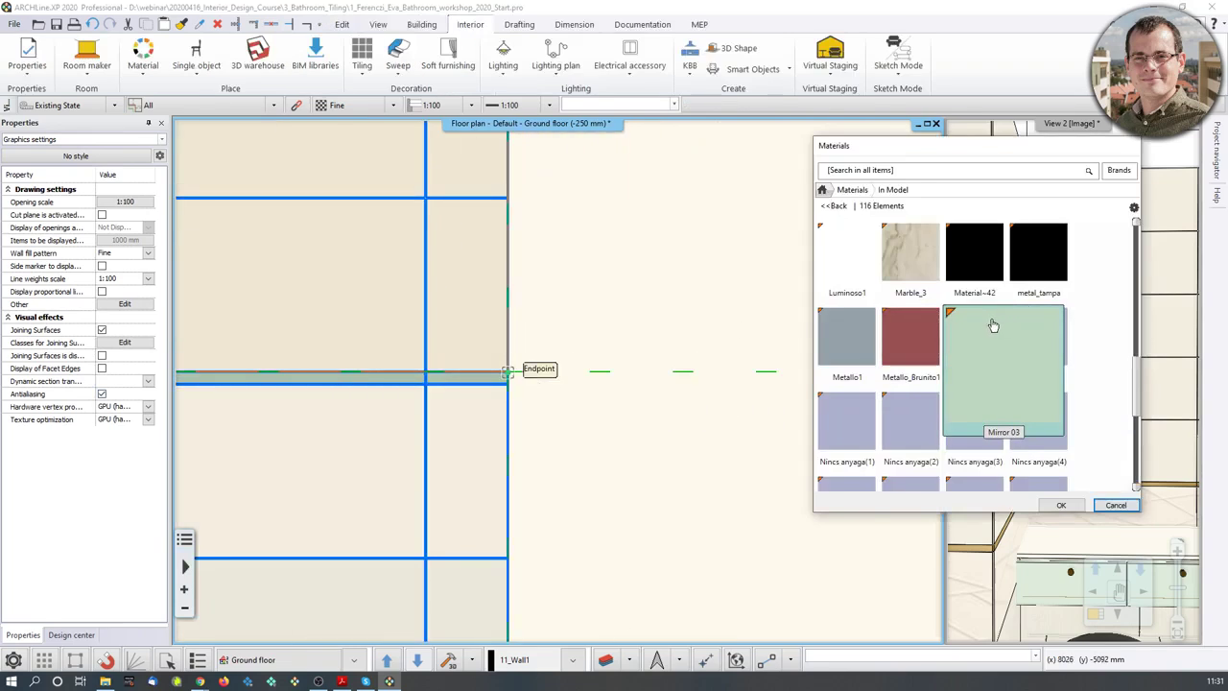
Search the materials for "white" and assign Bright_white to the new background area
click(852, 190)
click(874, 174)
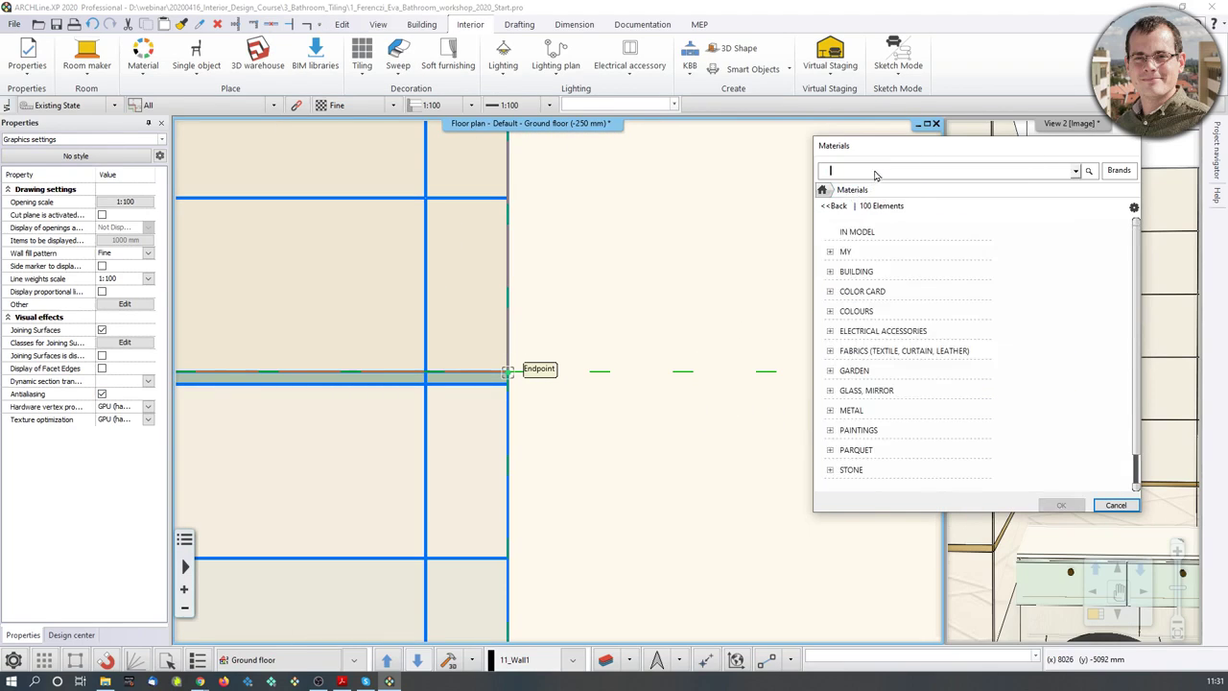
key(Return)
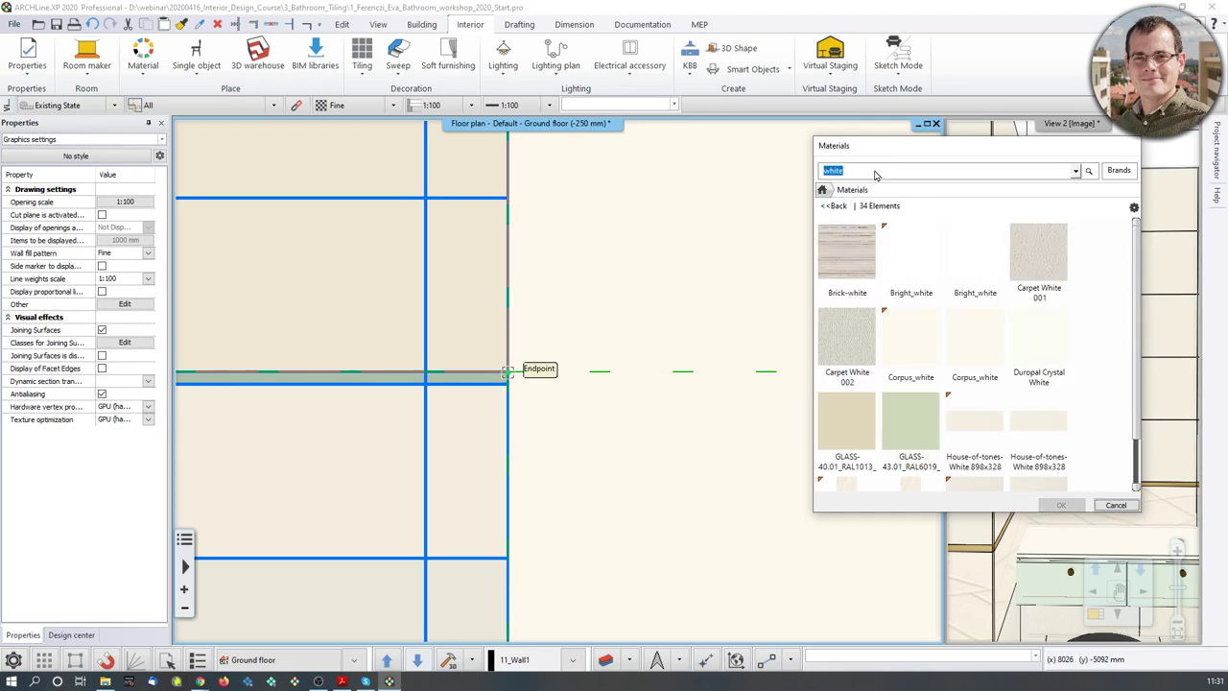
click(916, 251)
click(1062, 506)
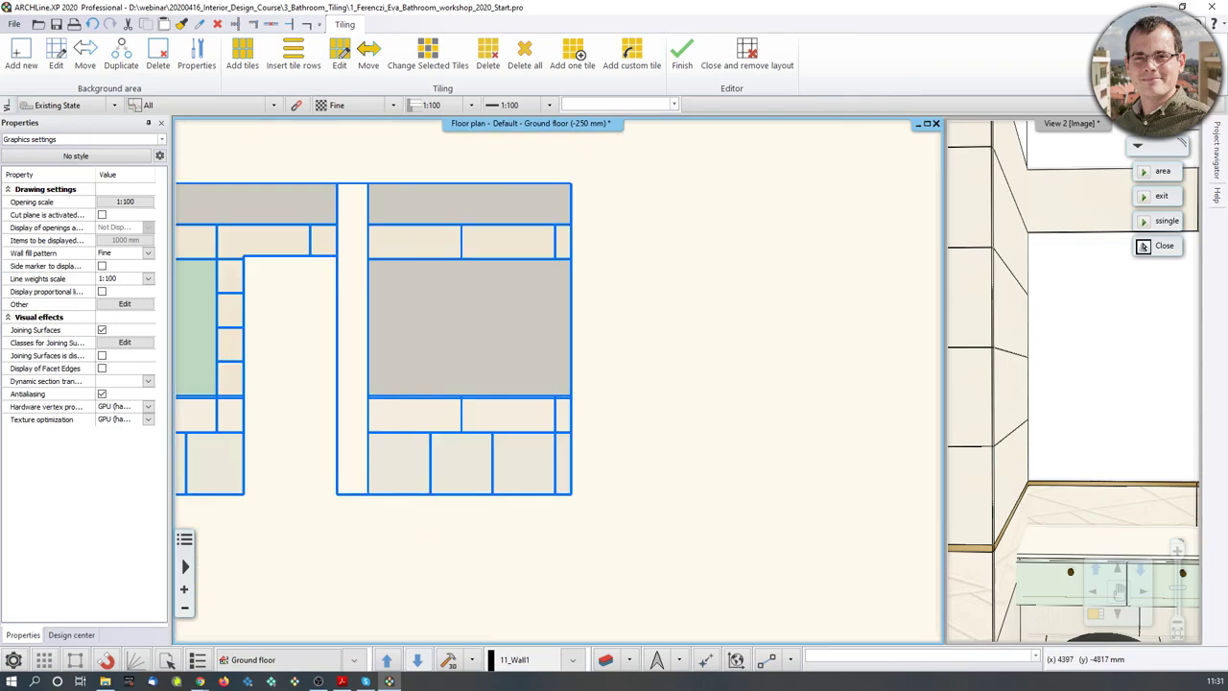
Add tiling to the new background area and set a single Mirror 03 tile 1960 mm wide by 1320 mm high
middle_drag(481, 338, 605, 354)
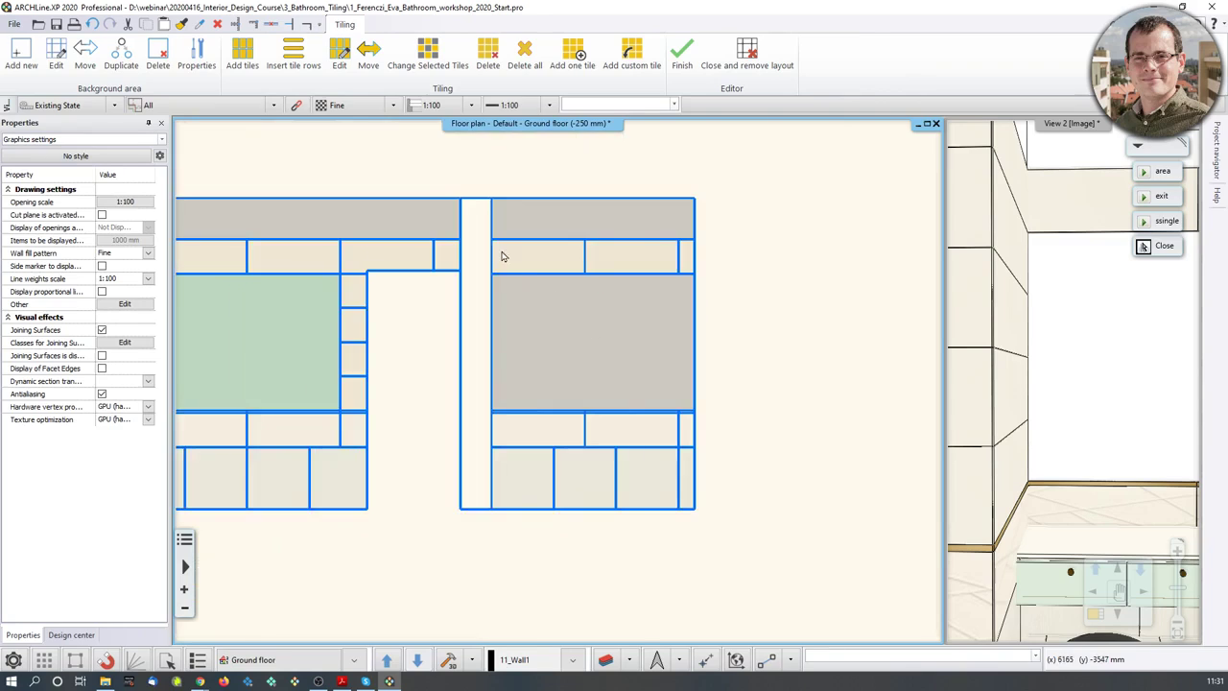
click(234, 58)
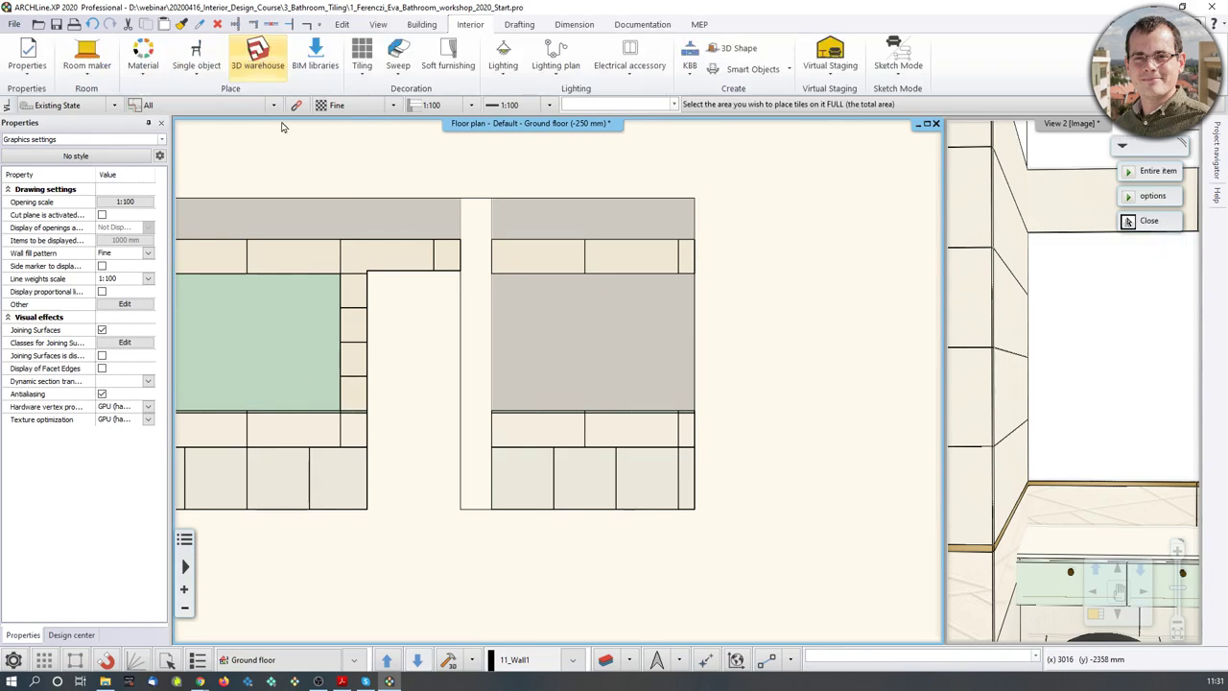
click(623, 359)
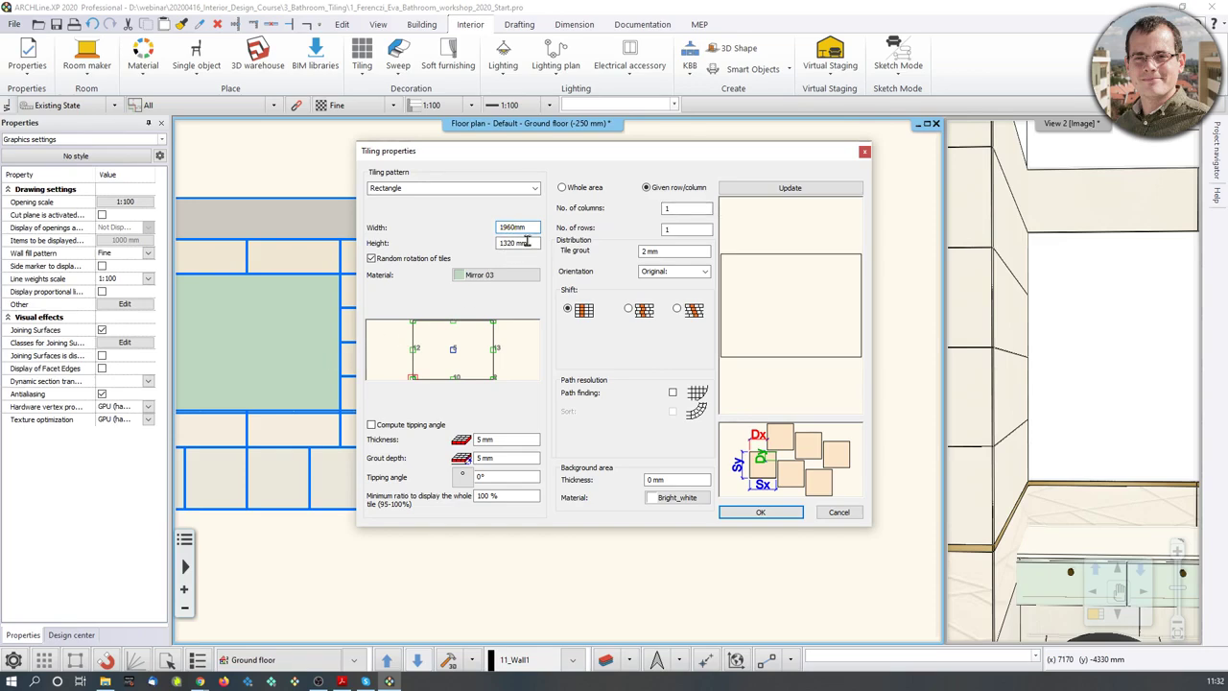
click(789, 187)
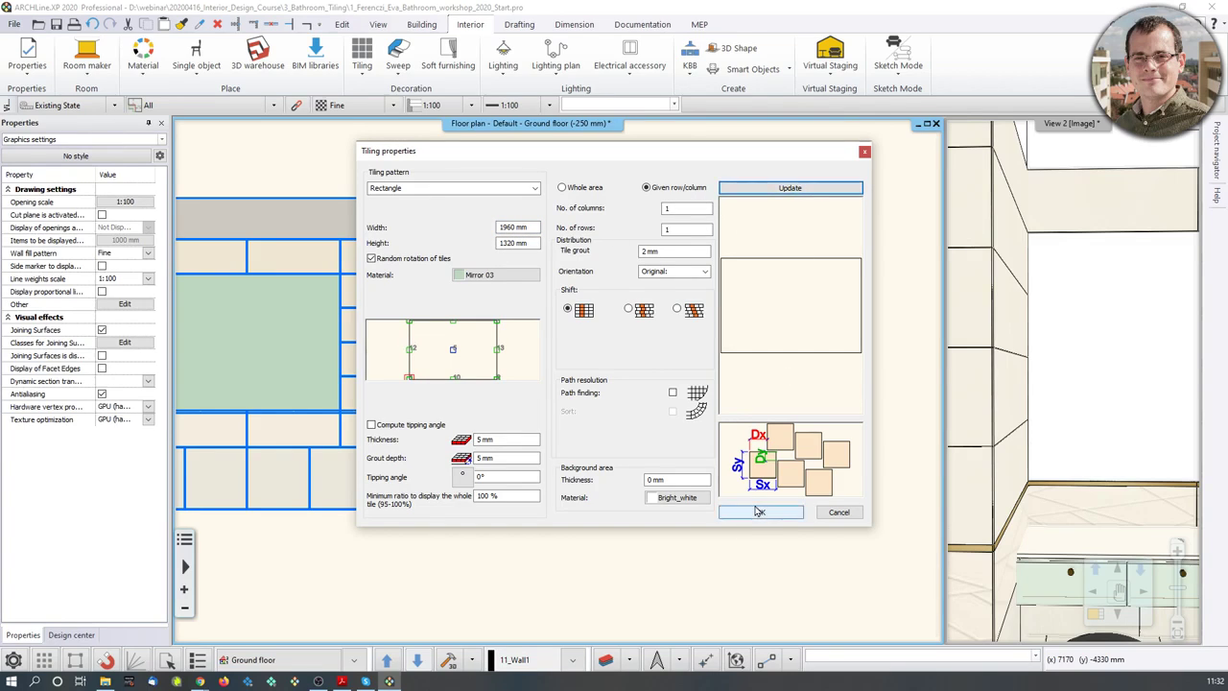
click(760, 511)
Place the mirror tile at the lower-left corner of the new background area, aligned along its bottom edge
scroll(518, 402, up, 5)
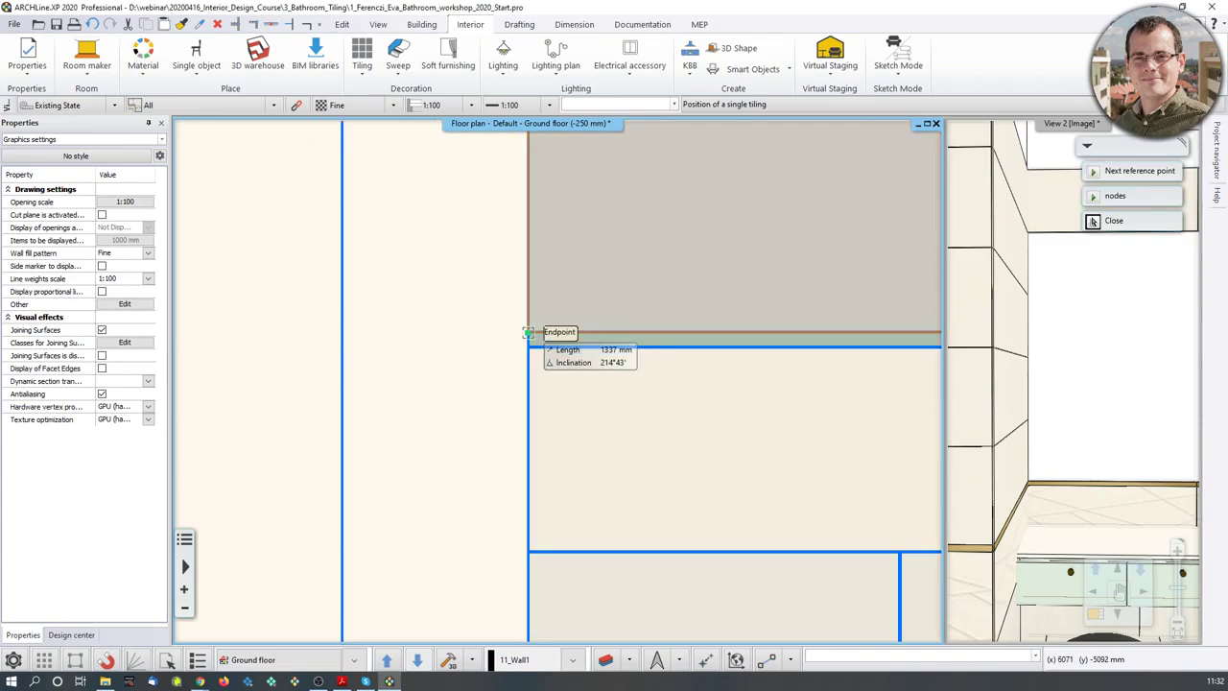
click(528, 332)
click(679, 337)
scroll(723, 342, down, 5)
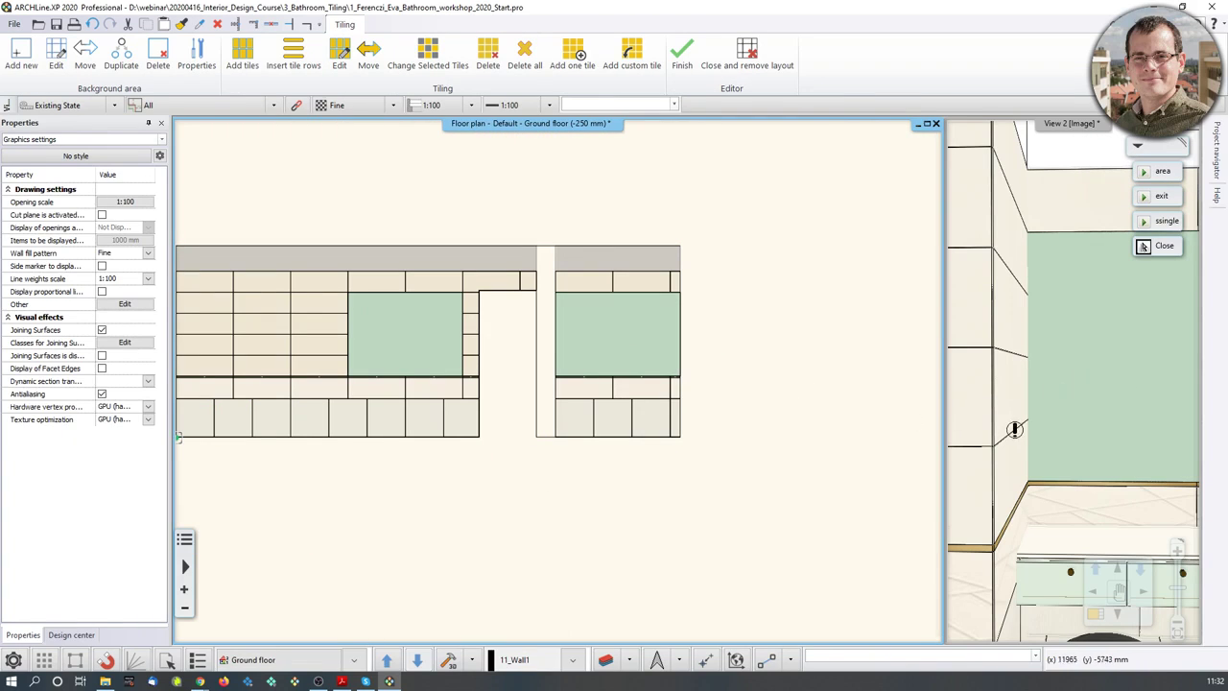
Close the tiling editor and enlarge the 3D view to inspect the mirrors above the washbasins and beyond the door
key(Escape)
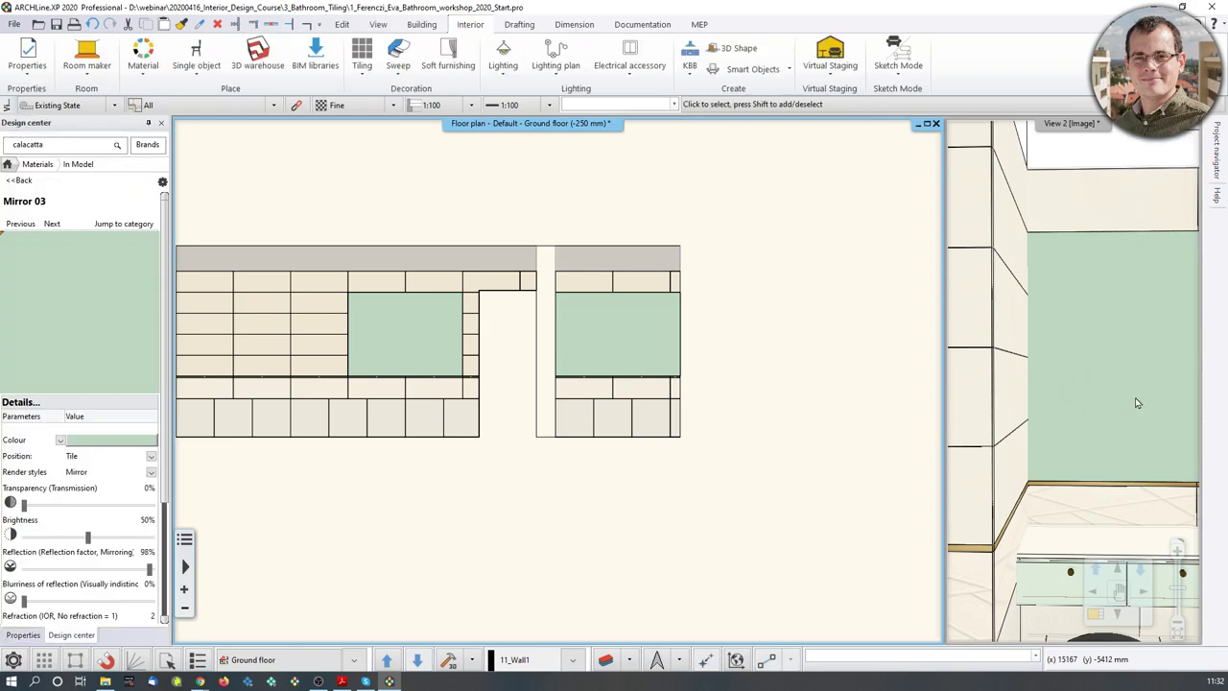
drag(1098, 366, 1081, 359)
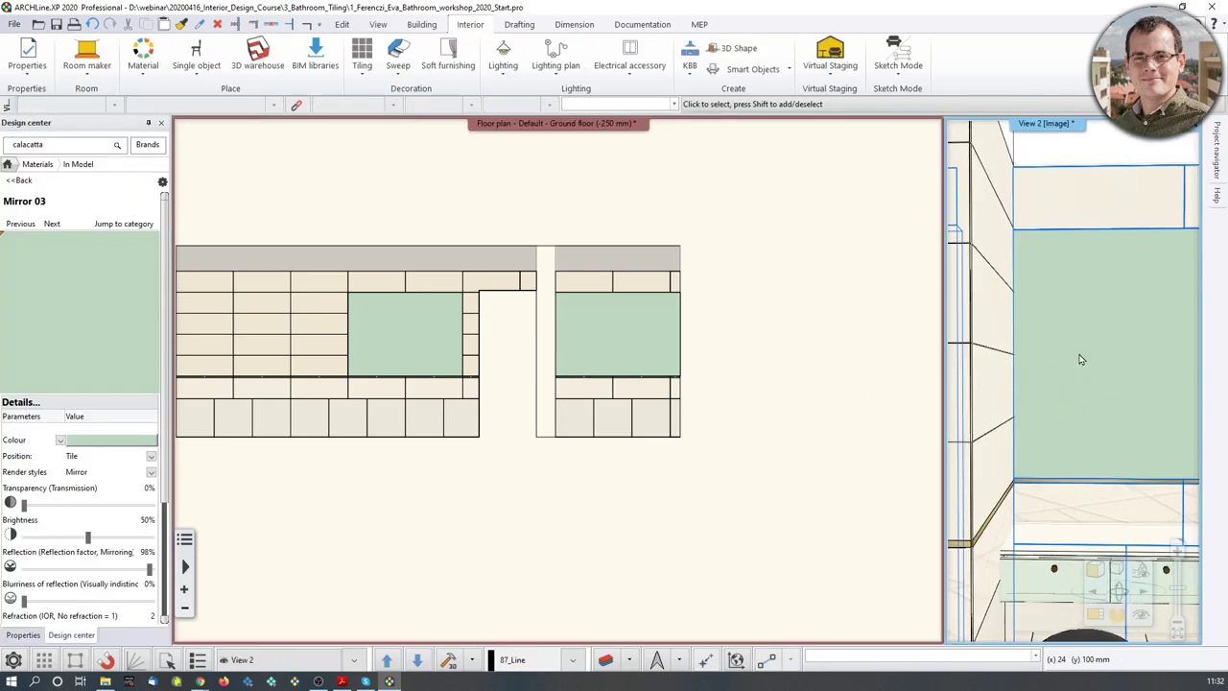
click(1094, 614)
mouse_move(712, 473)
middle_down()
mouse_move(594, 466)
mouse_move(680, 460)
mouse_move(605, 441)
mouse_move(576, 344)
middle_up()
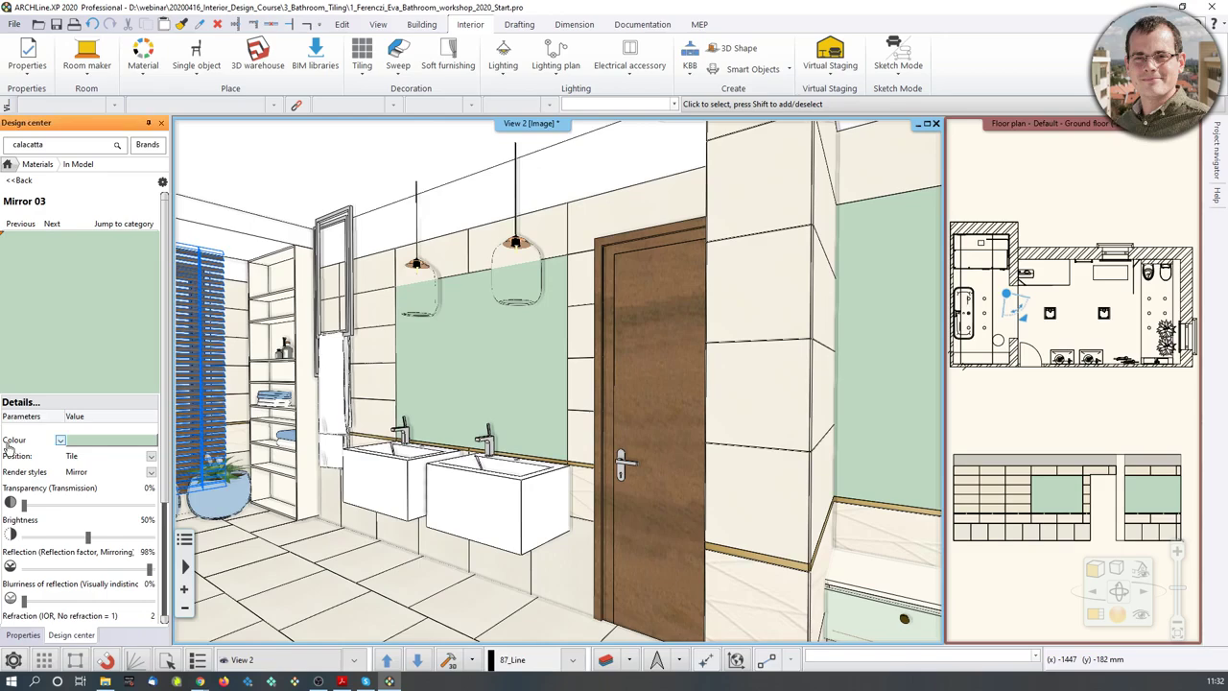
Enlarge the floor plan, move the camera beside the plants so it faces the toilet wall, and widen the 3D view
click(1146, 278)
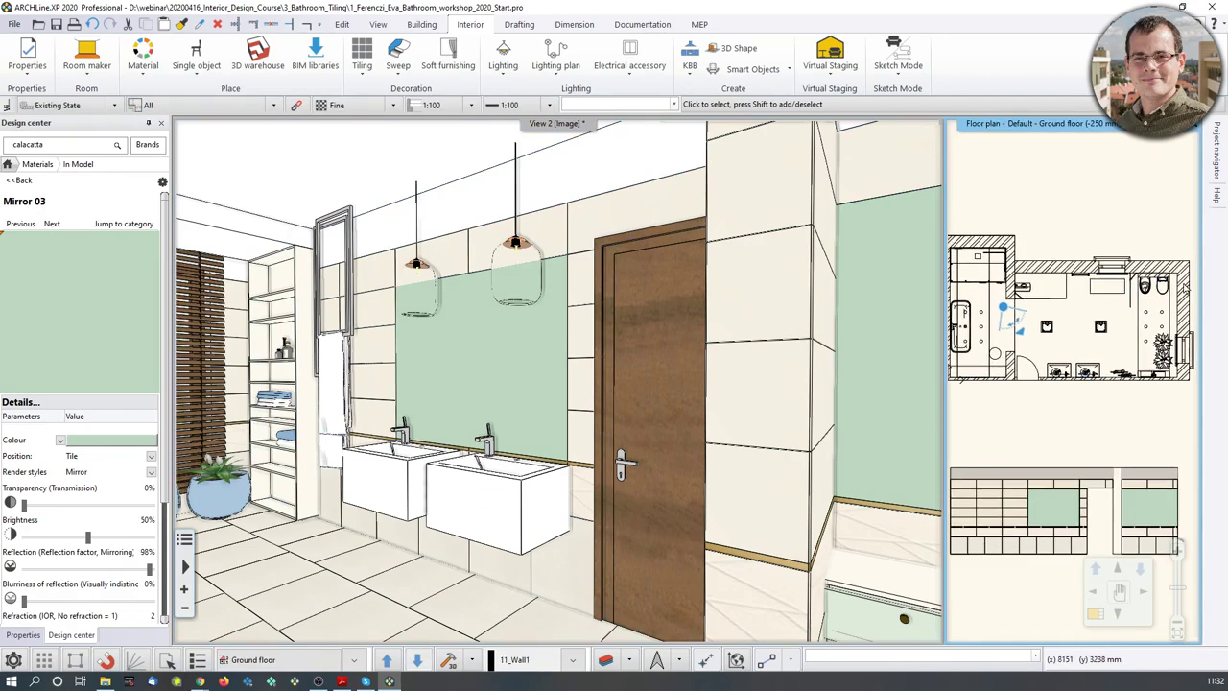
click(1093, 614)
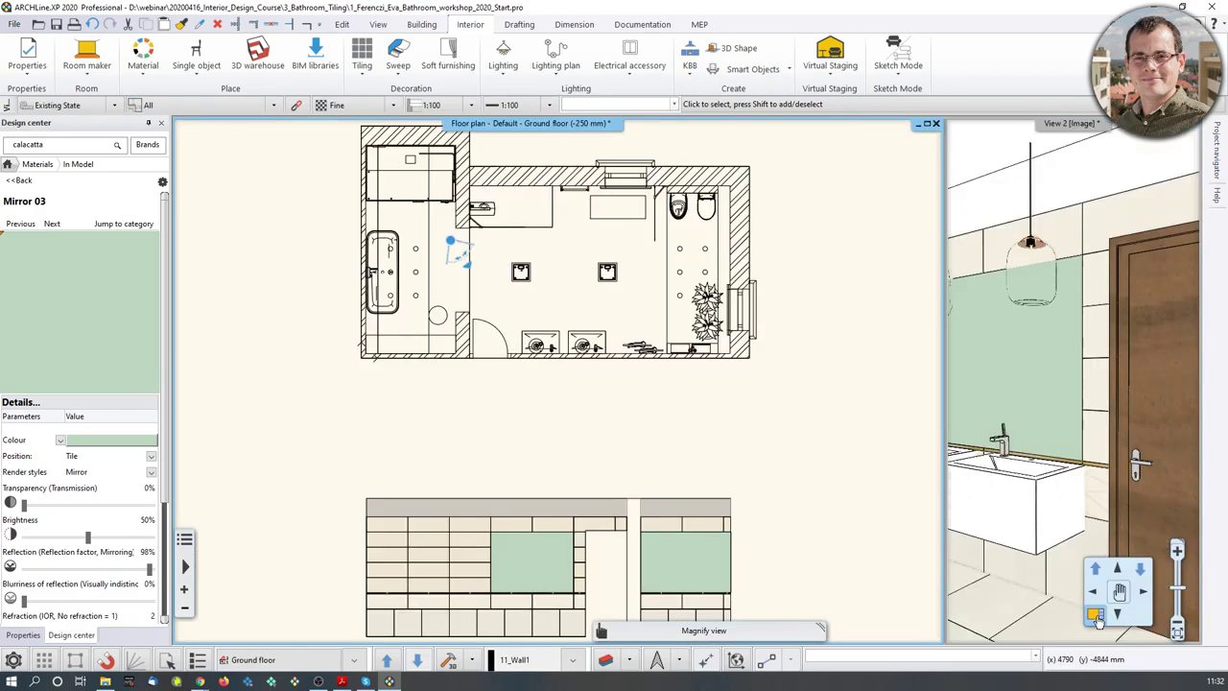
middle_drag(521, 341, 488, 428)
scroll(317, 281, up, 4)
middle_drag(656, 405, 485, 422)
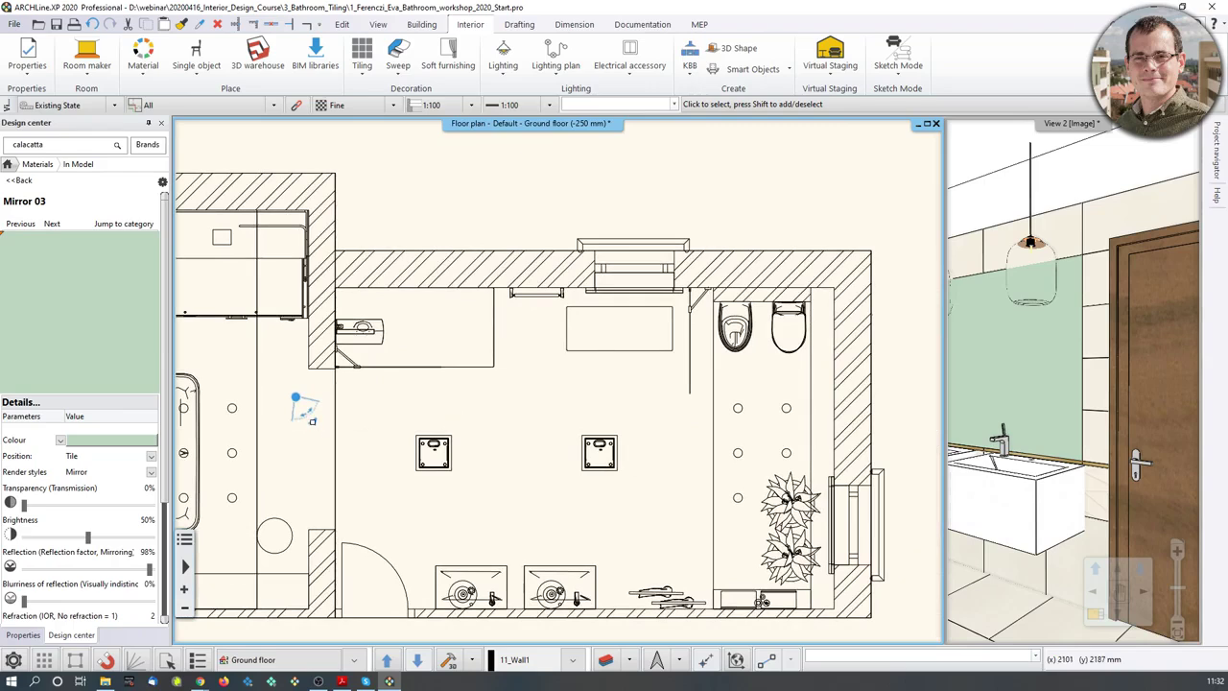
mouse_move(296, 398)
mouse_down()
mouse_move(406, 444)
mouse_move(635, 466)
mouse_move(736, 457)
mouse_move(757, 425)
mouse_move(746, 415)
mouse_move(774, 434)
mouse_move(774, 467)
mouse_up()
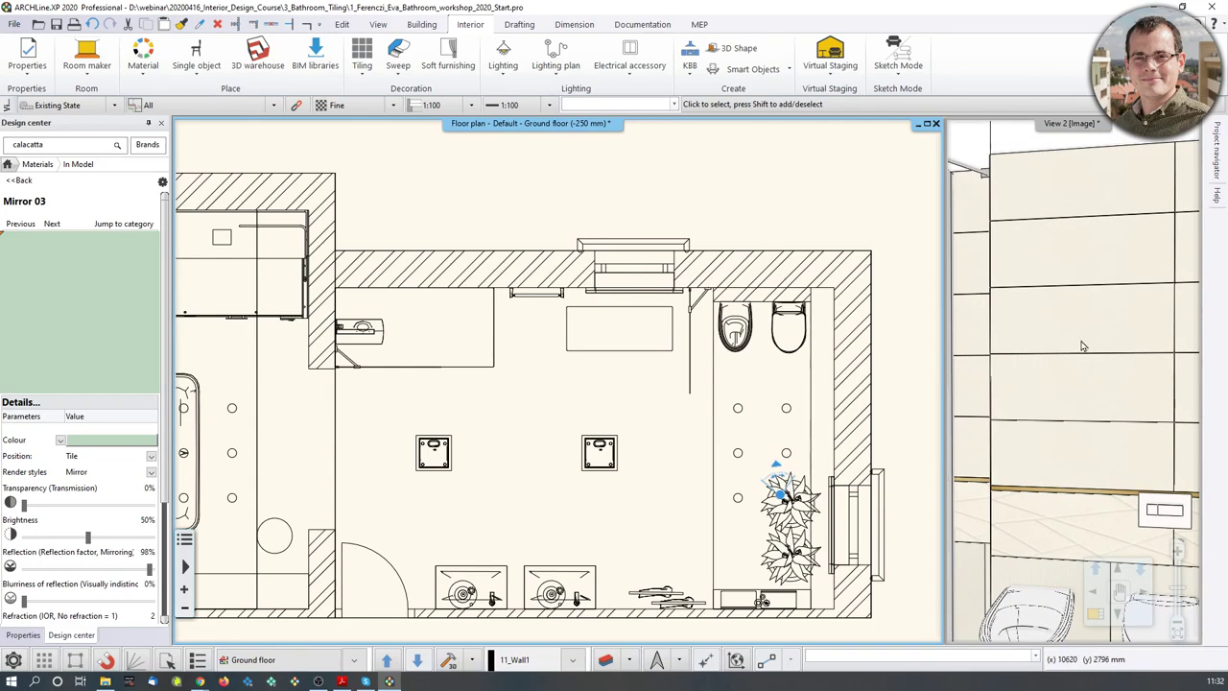
drag(942, 275, 809, 274)
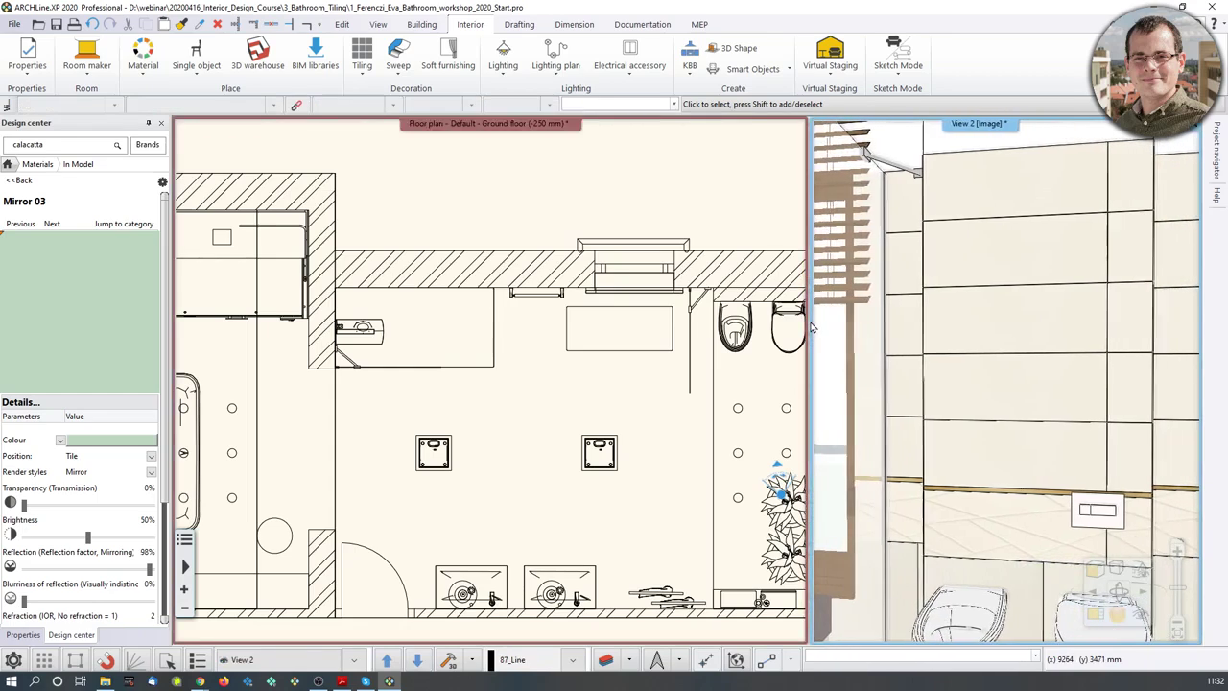
Examine how the short wall directly behind the toilets and the long window wall behind it relate in plan and 3D
middle_drag(689, 381, 567, 367)
scroll(567, 368, up, 3)
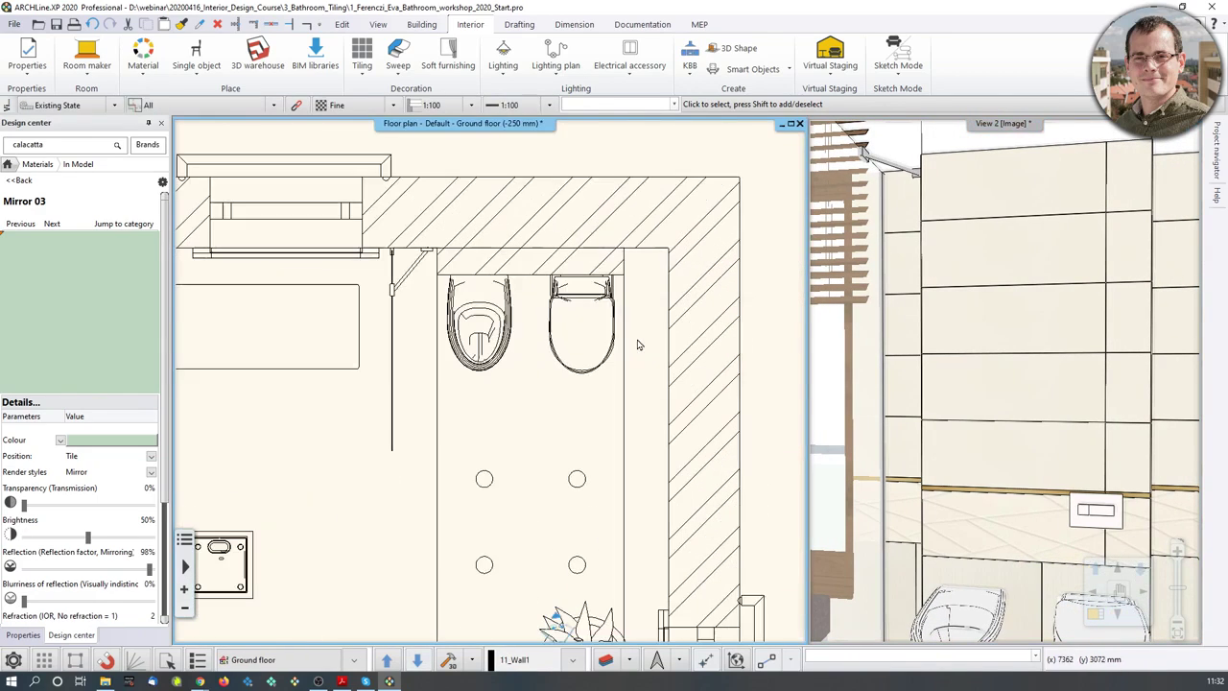
click(539, 272)
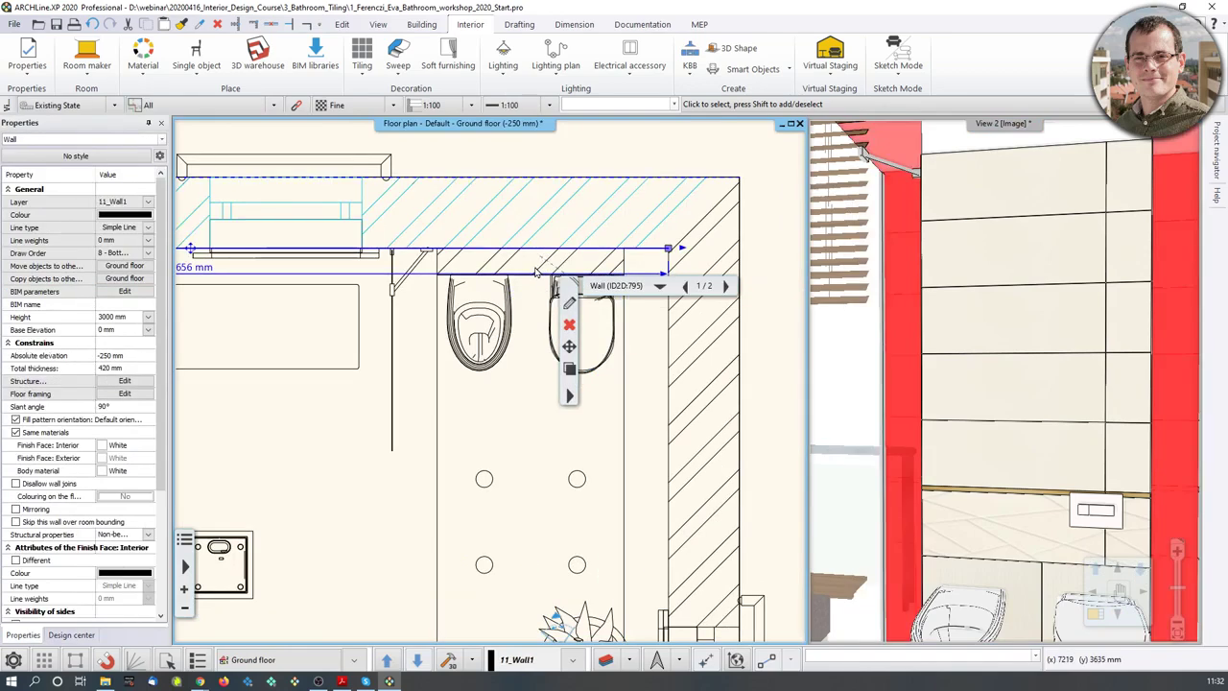
click(1032, 375)
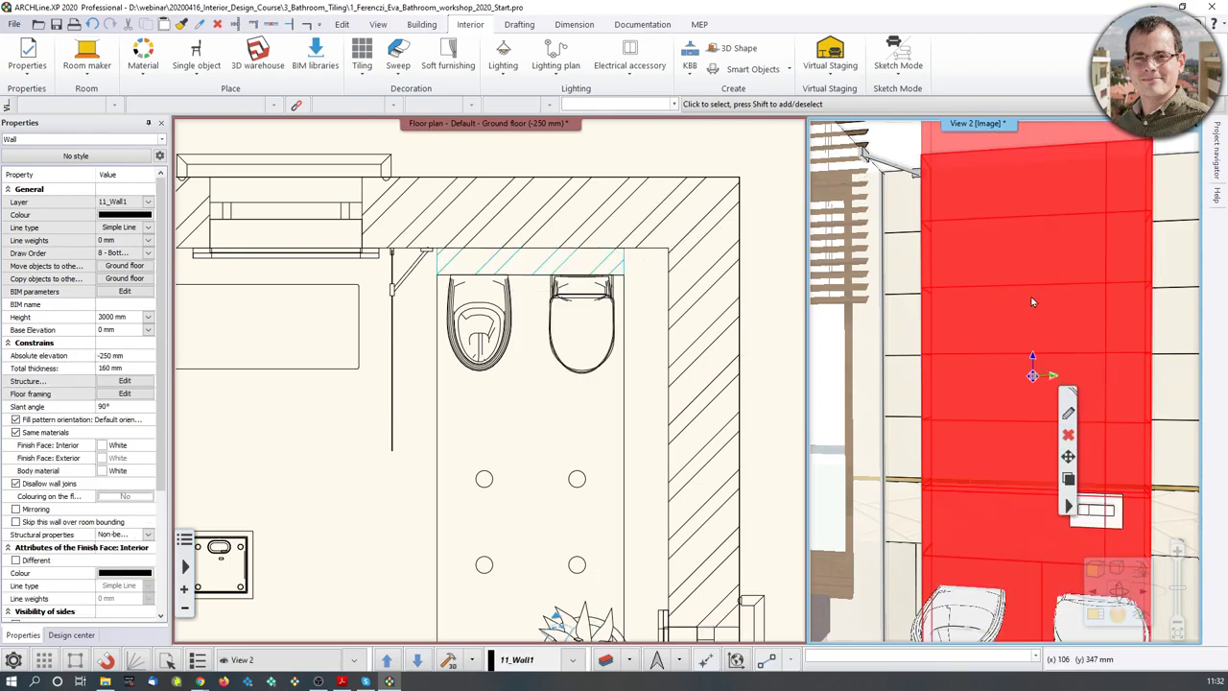
click(456, 228)
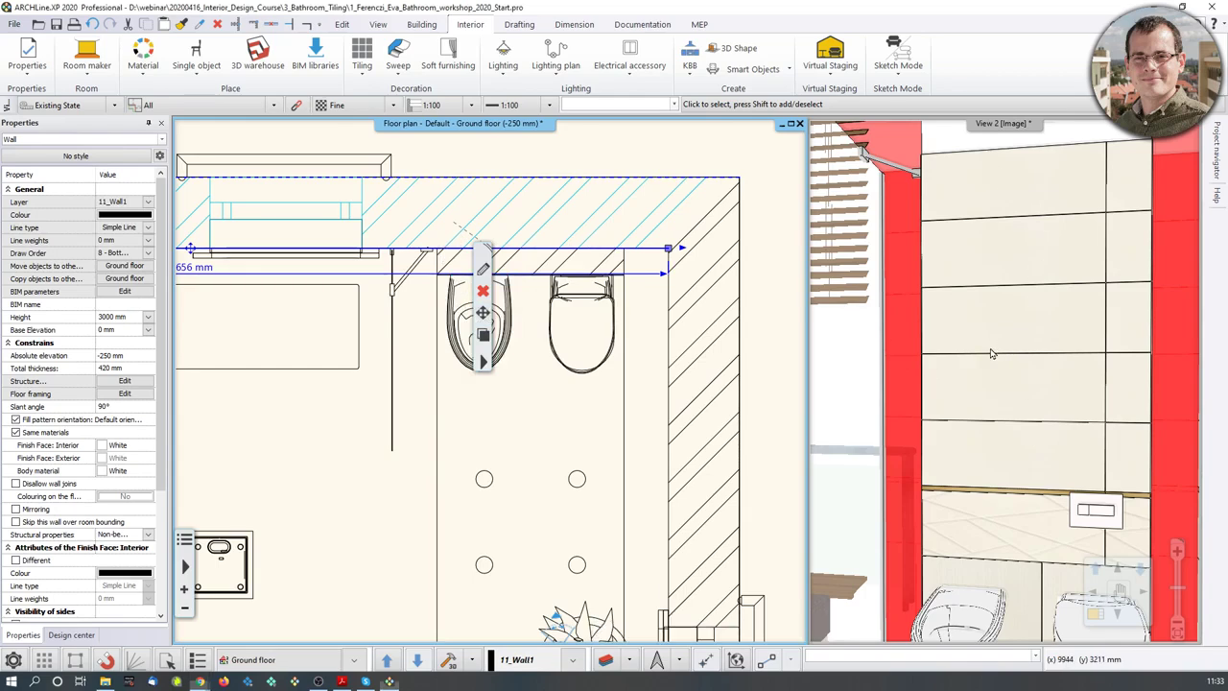
middle_drag(550, 315, 547, 369)
scroll(546, 369, down, 5)
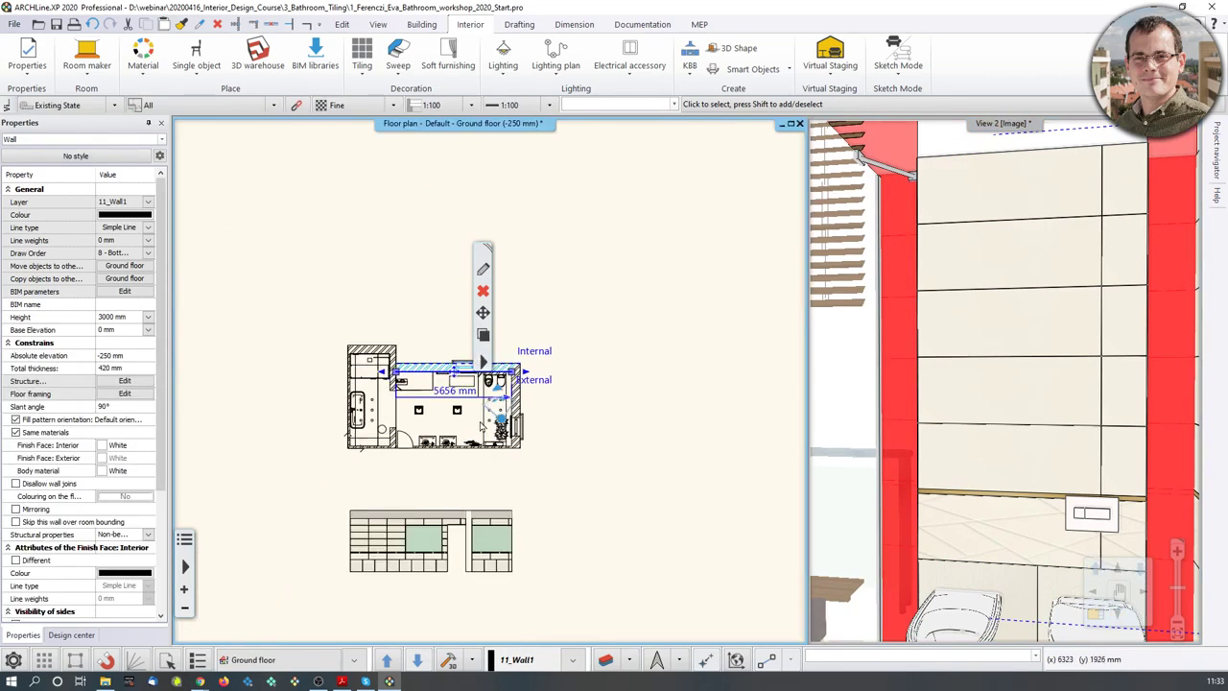
scroll(520, 362, up, 5)
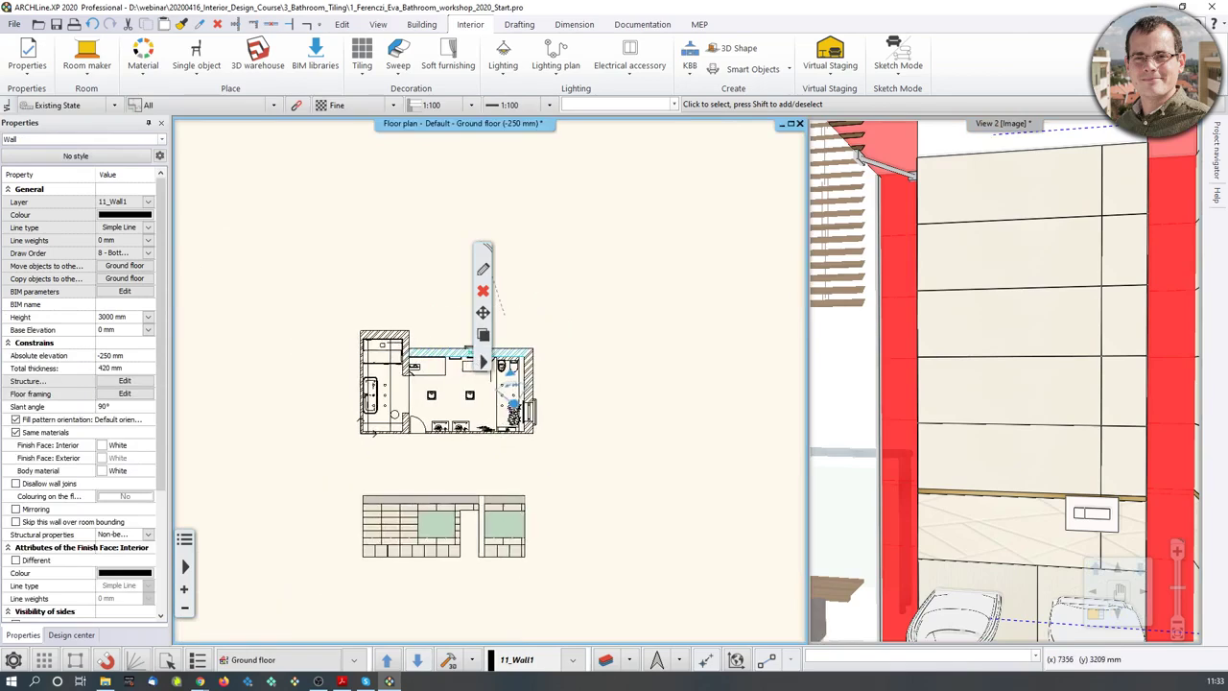
right_click(518, 345)
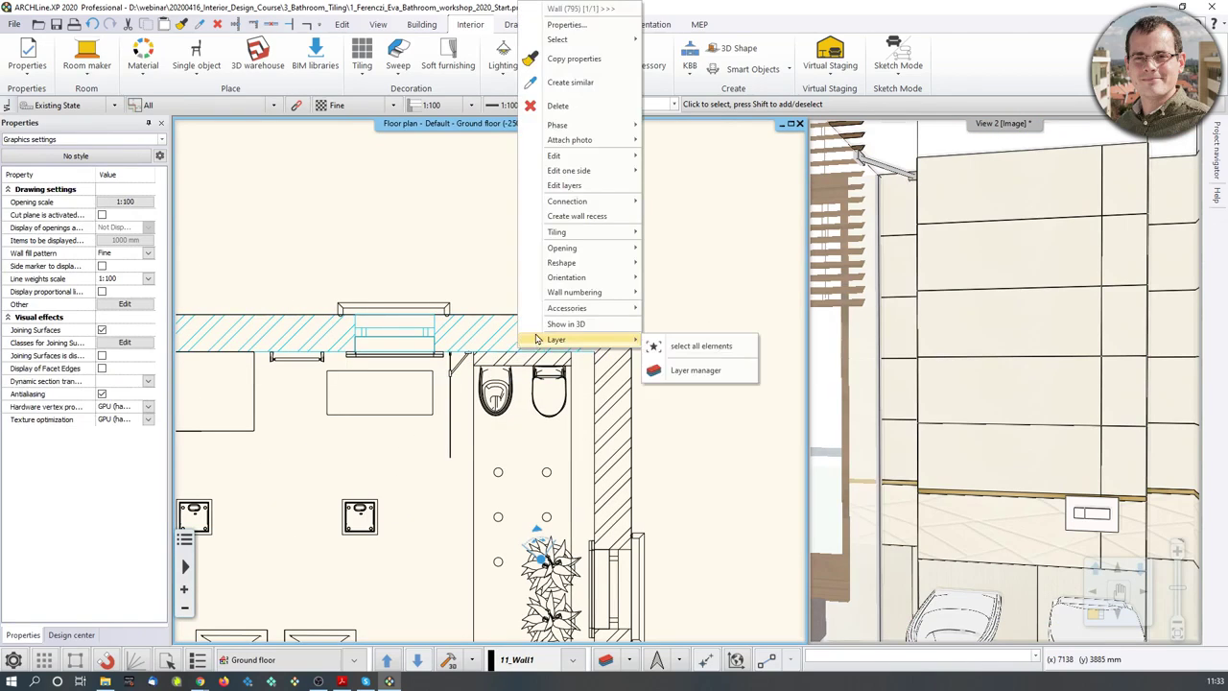
mouse_move(573, 292)
click(483, 296)
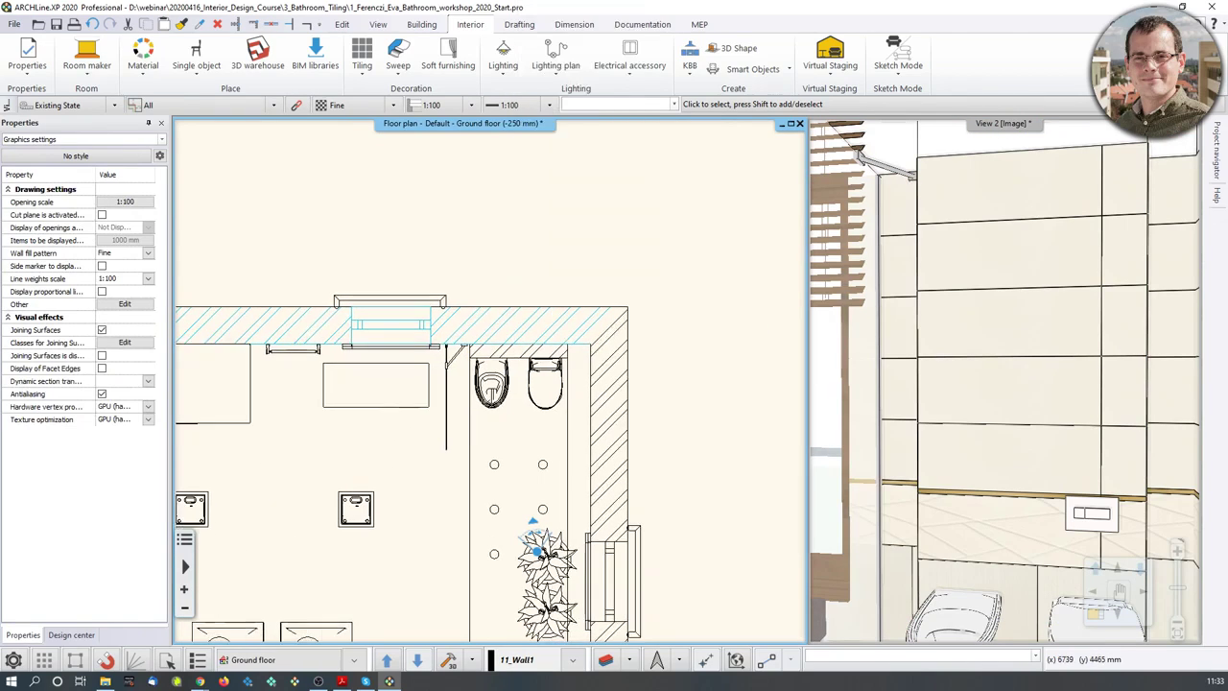
click(505, 353)
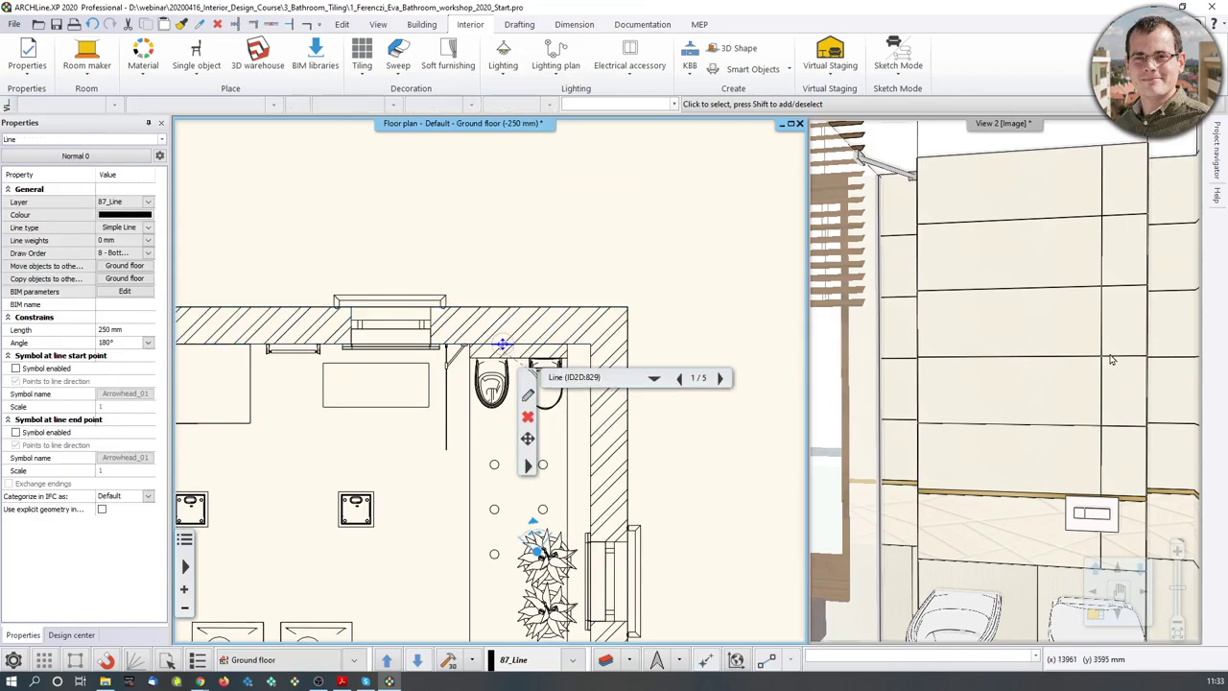
click(1007, 351)
right_click(1086, 343)
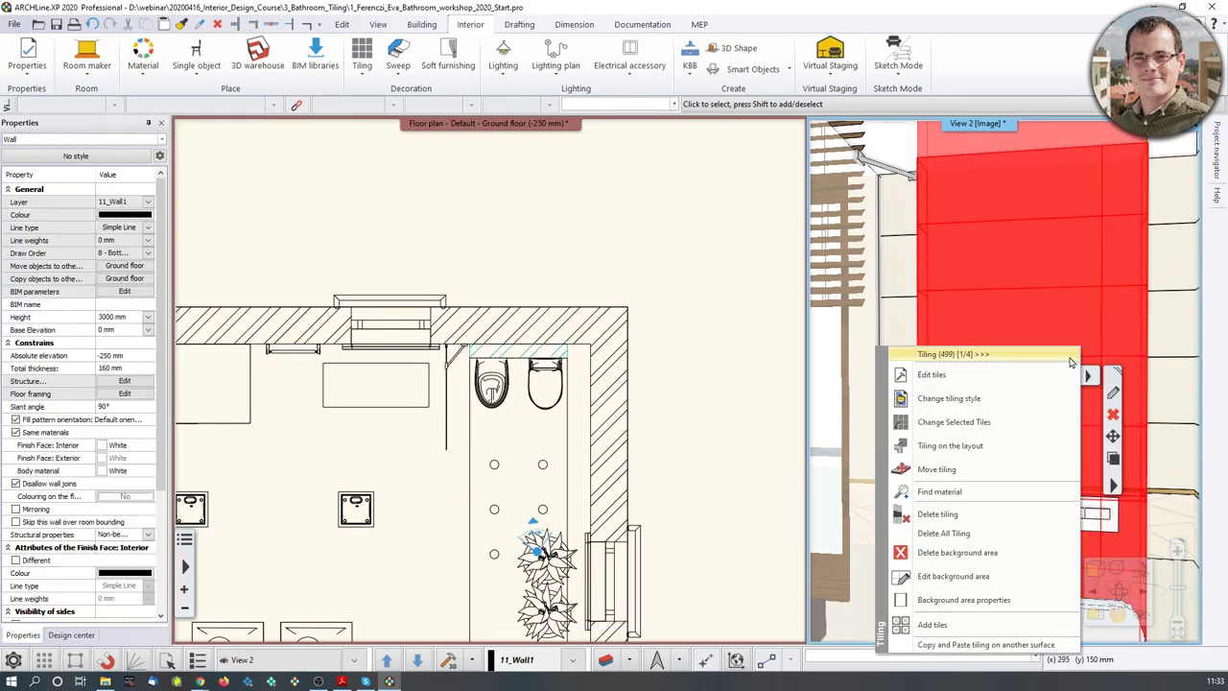
click(1027, 357)
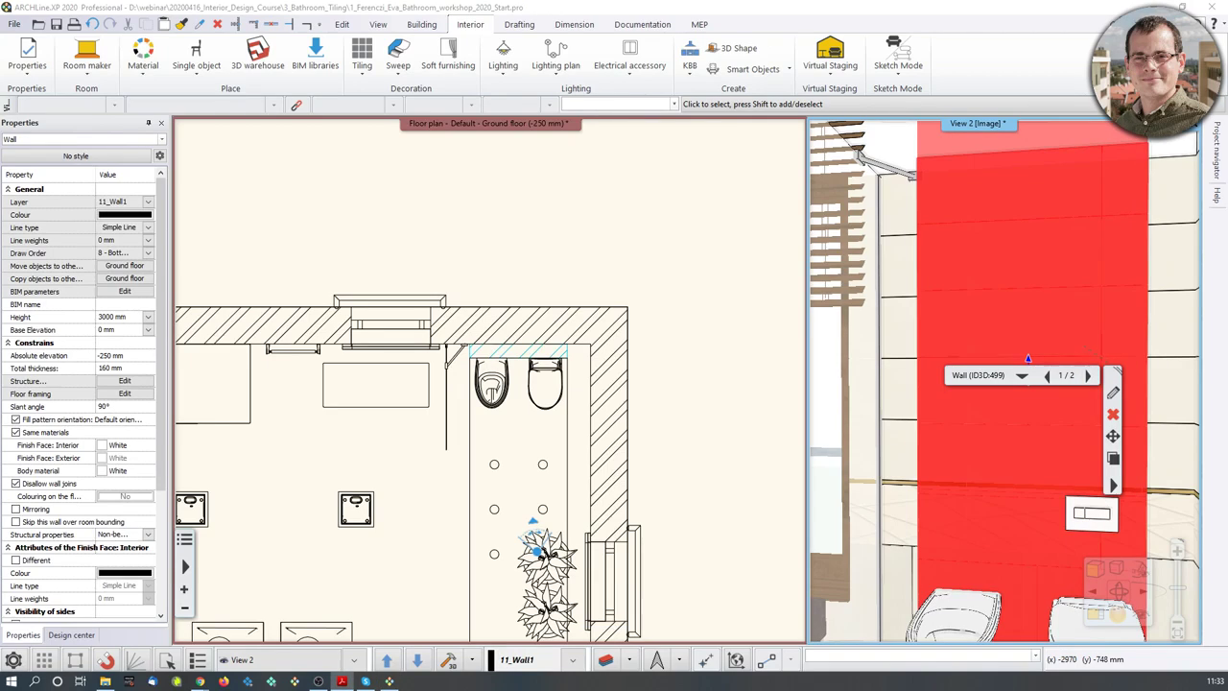
right_click(1081, 389)
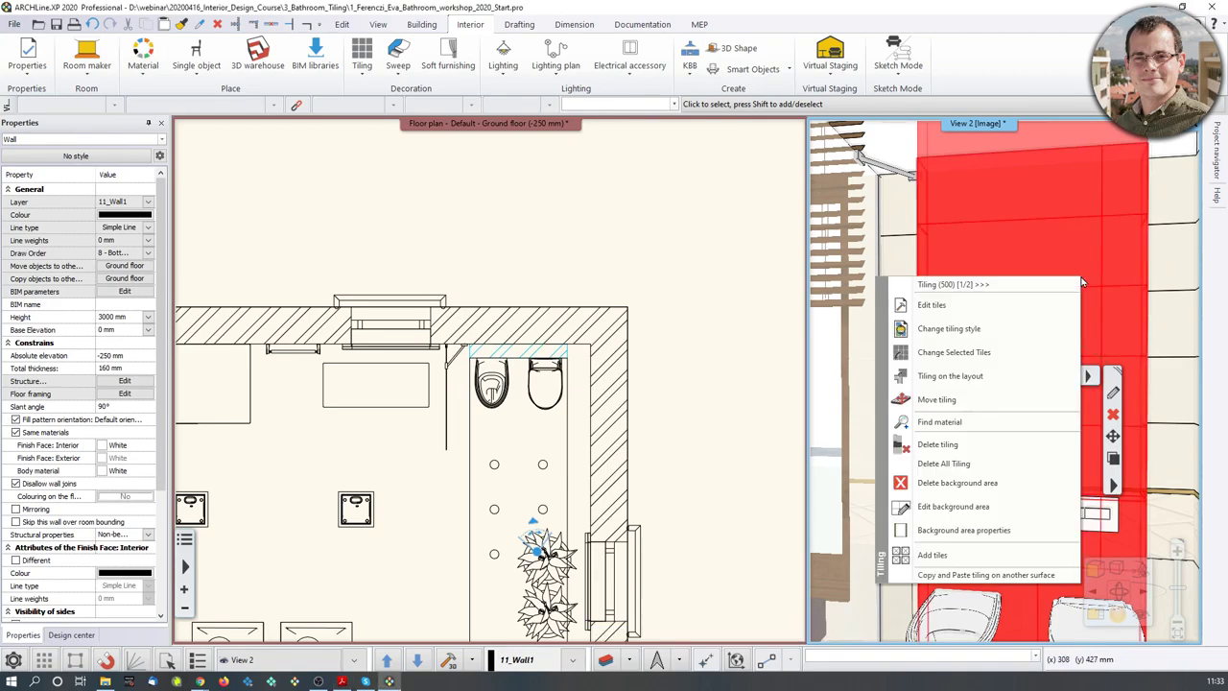
click(968, 376)
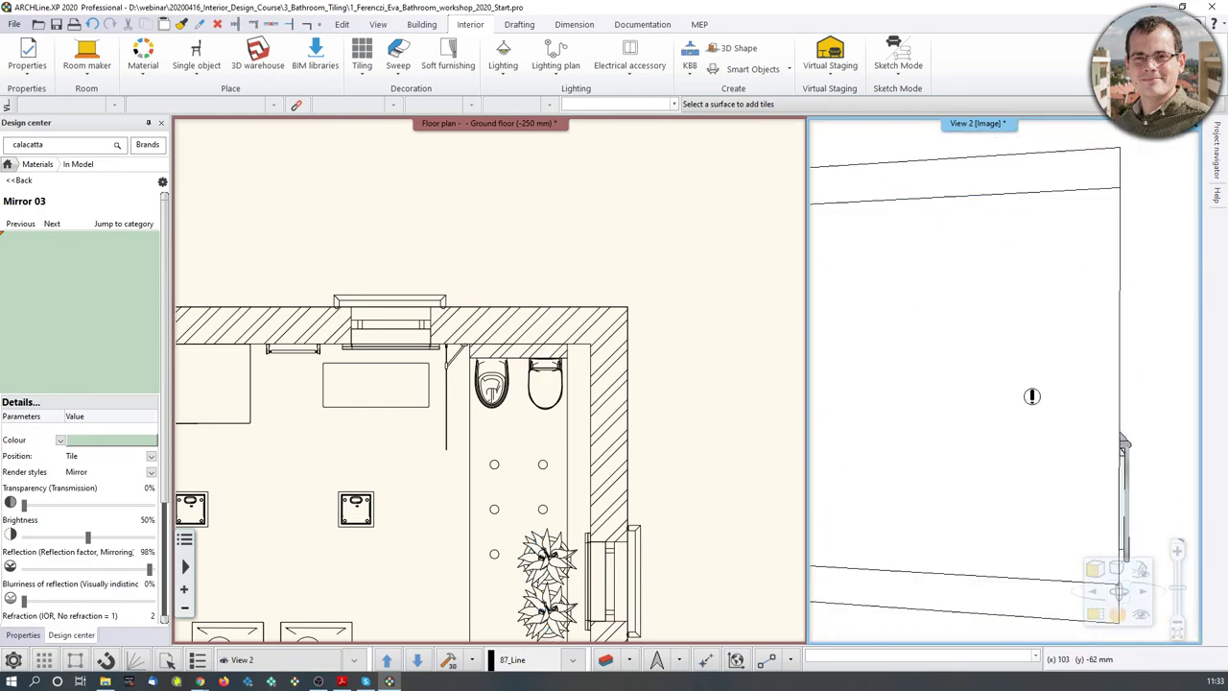
key(Escape)
scroll(1028, 422, up, 7)
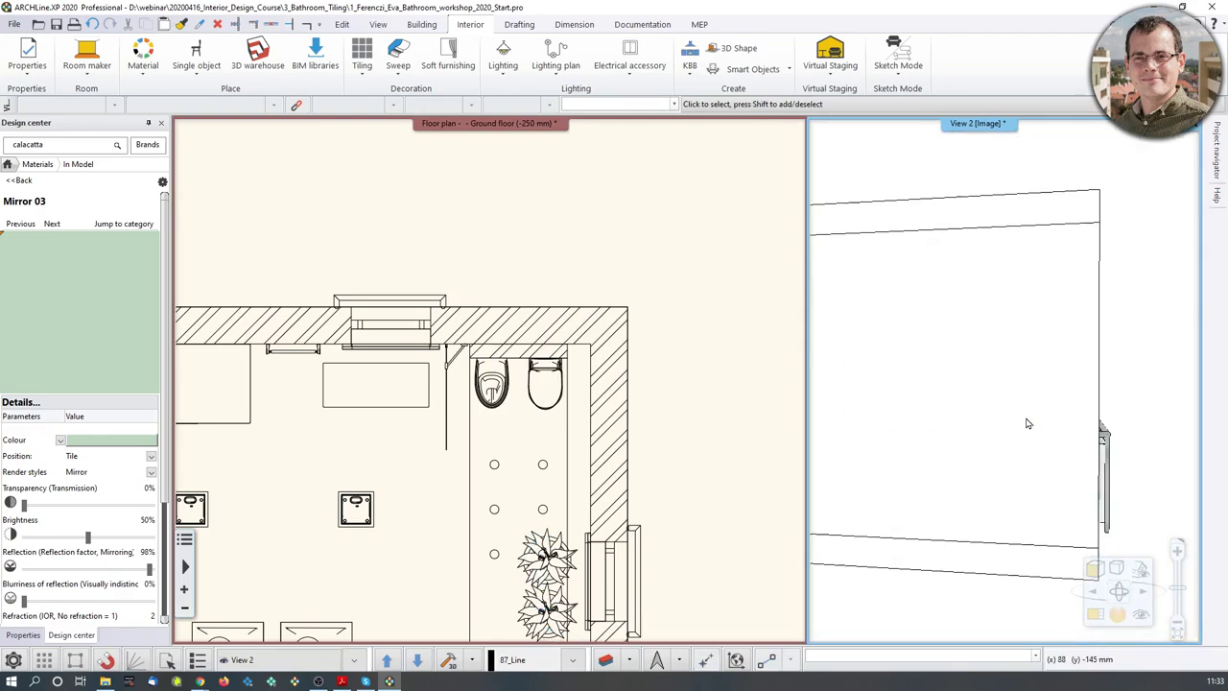
Place the tiling layout of the short wall behind the toilets above the floor plan, in line with that wall
click(1003, 389)
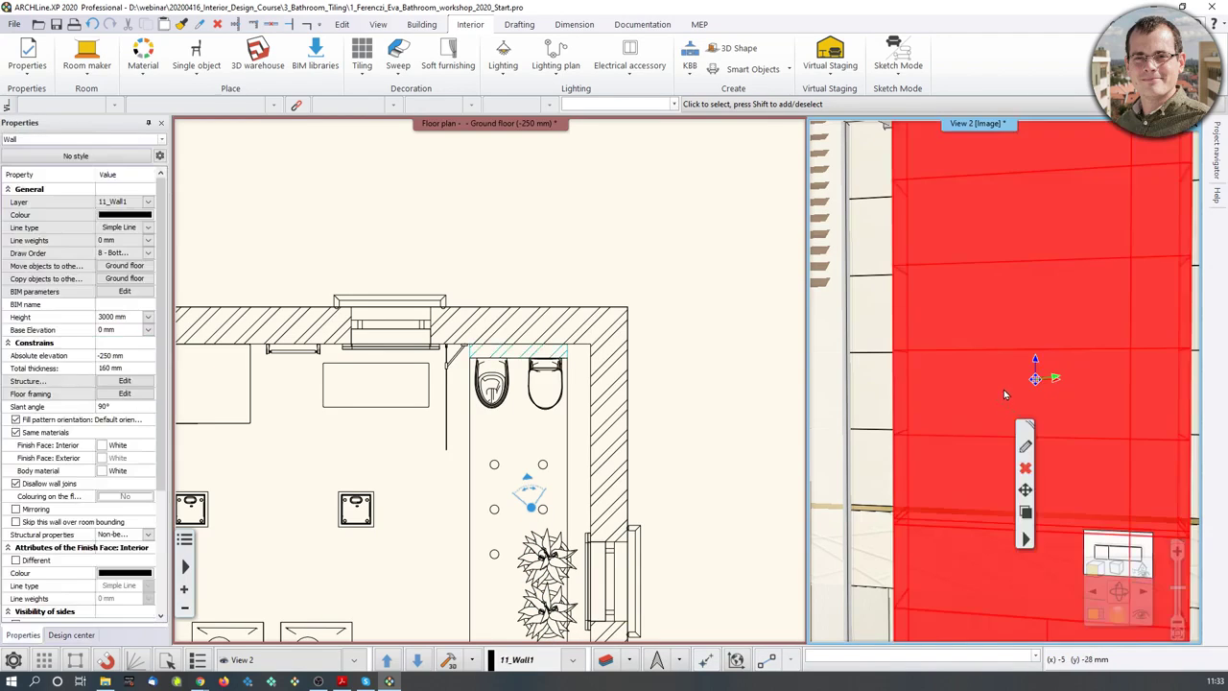
right_click(1006, 390)
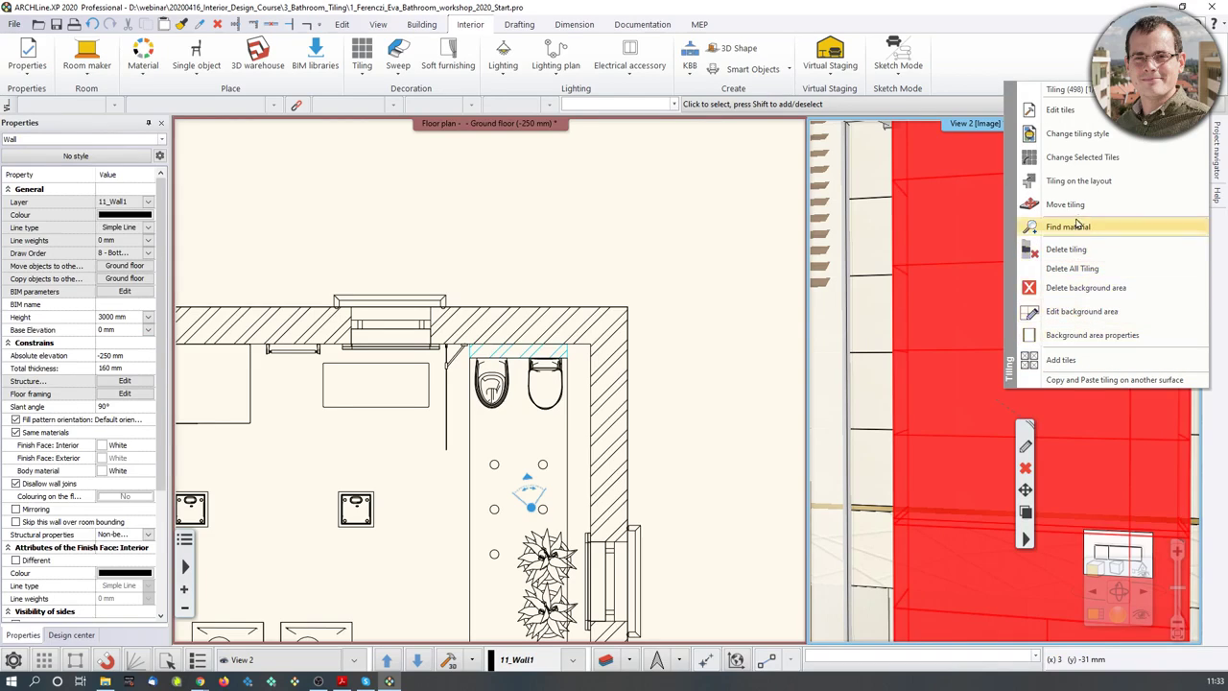
click(1076, 180)
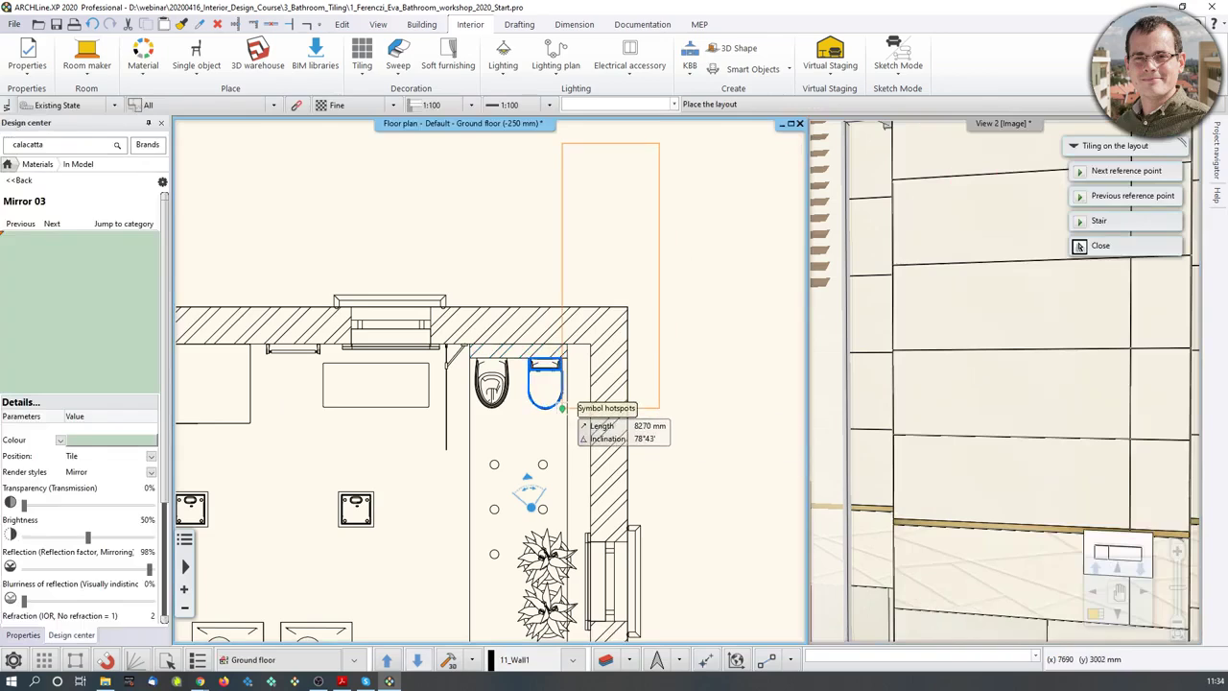
scroll(507, 379, down, 1)
middle_drag(496, 336, 496, 397)
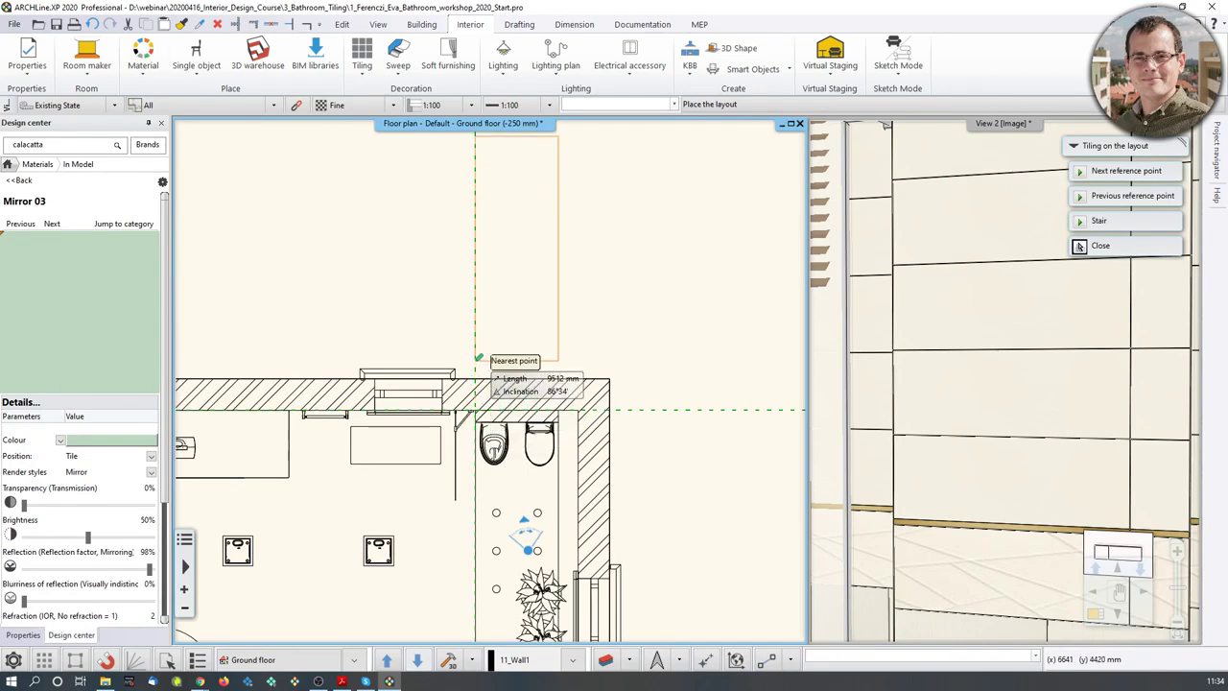
click(475, 353)
middle_drag(545, 368, 531, 403)
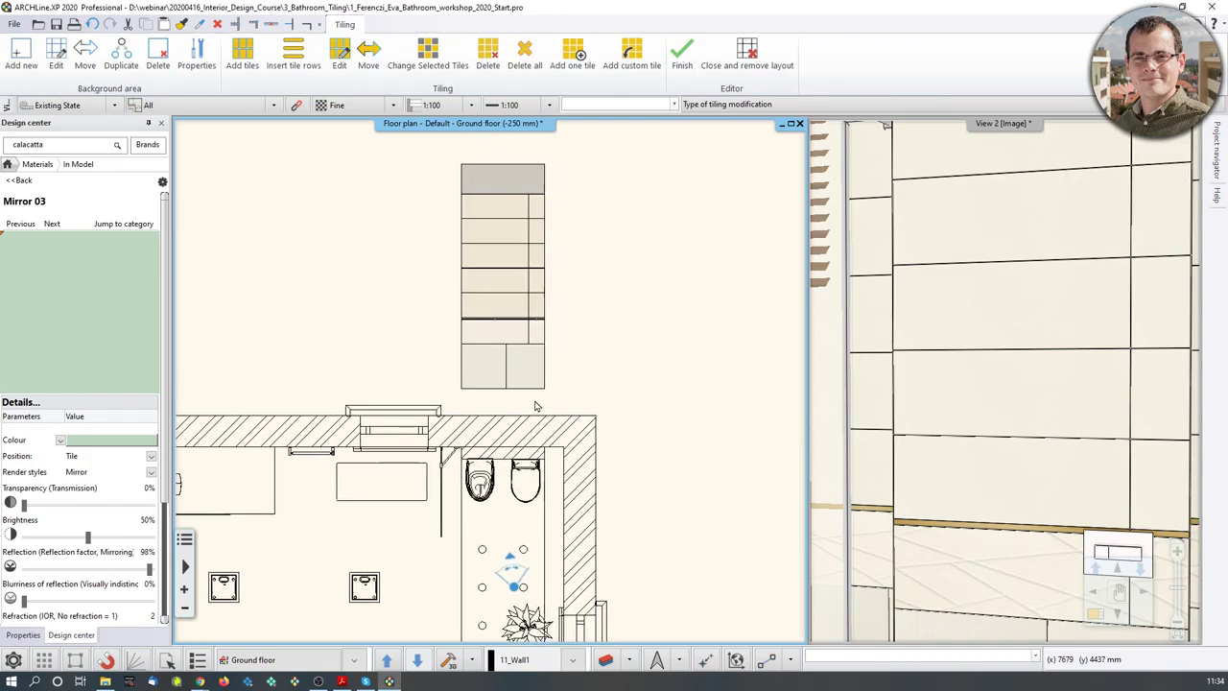
Finish editing the short toilet wall's layout and delete the placed layout group
click(480, 382)
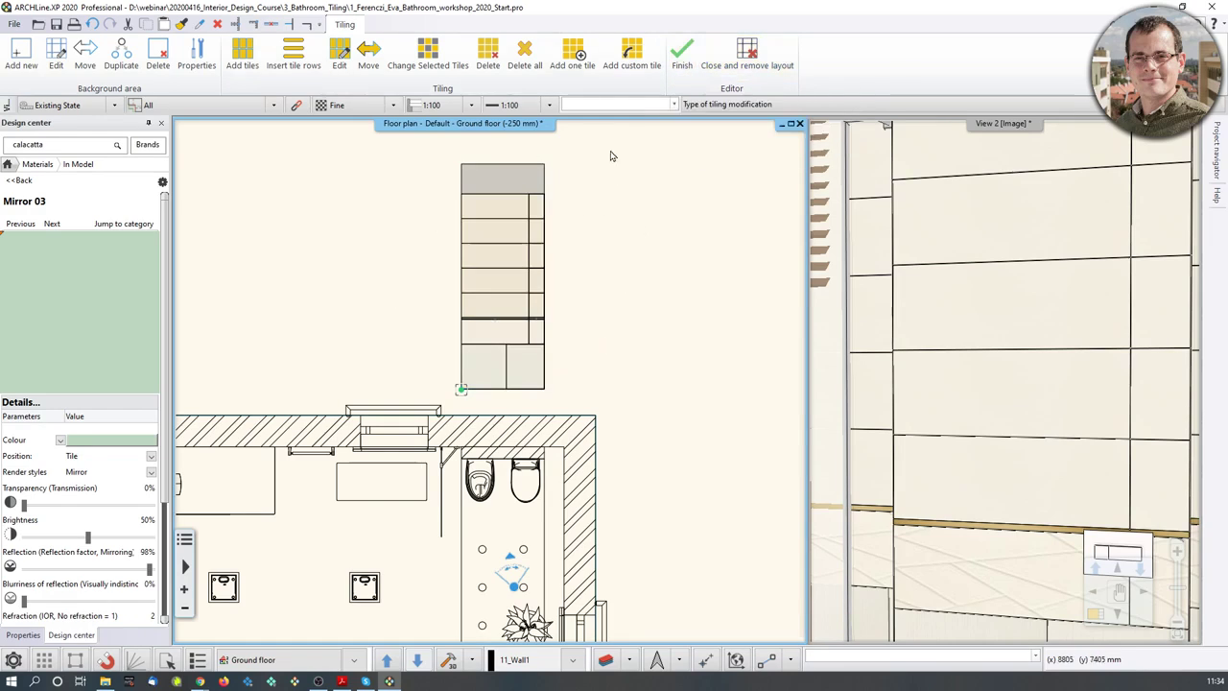
click(682, 55)
click(526, 276)
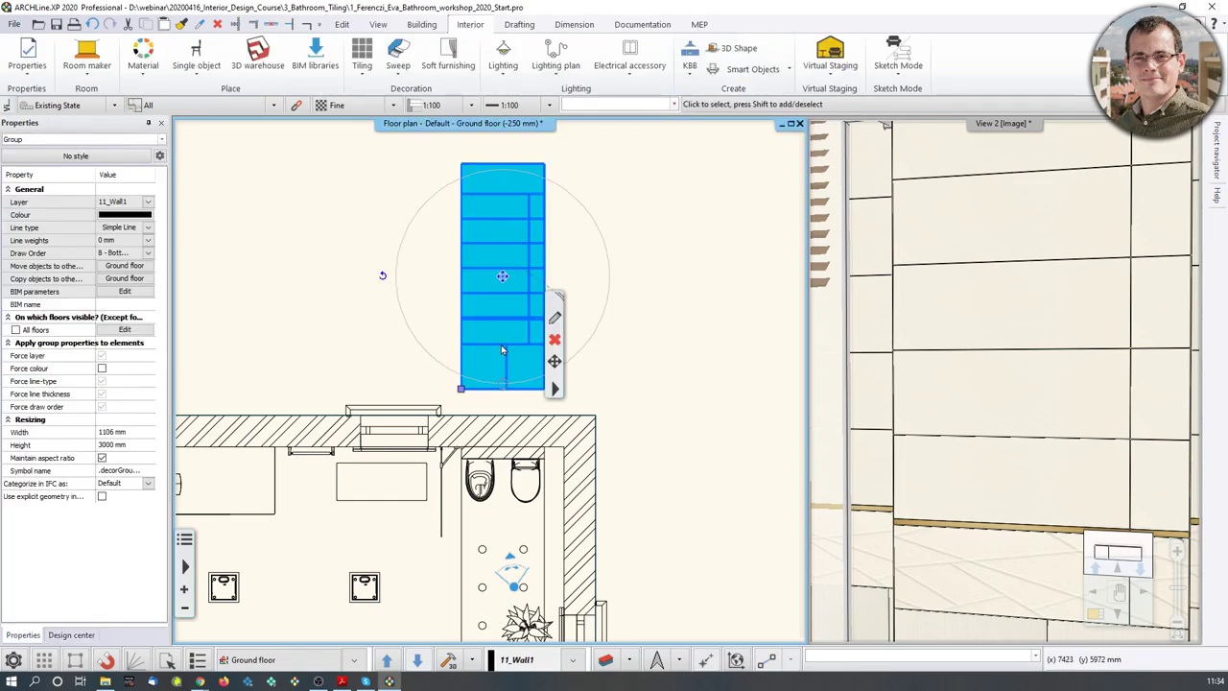
key(Delete)
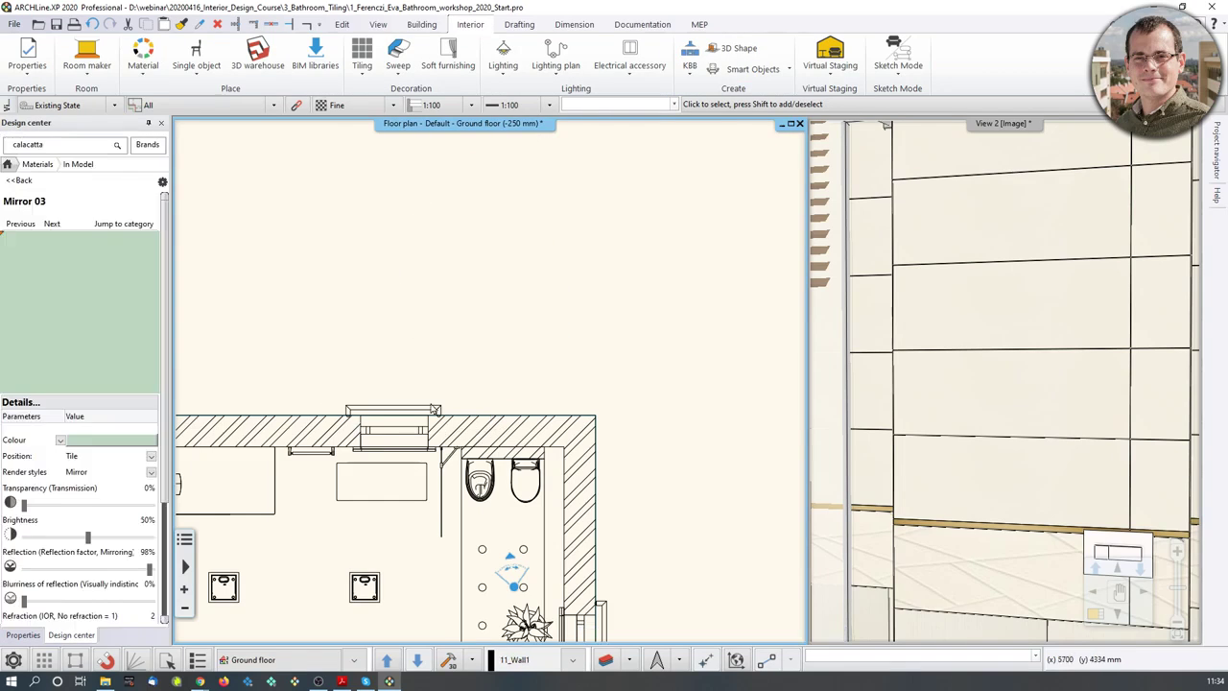
Start tiling on the side of the long window wall and place its layout above the plan, at the adjoining wall's outer corner
click(481, 434)
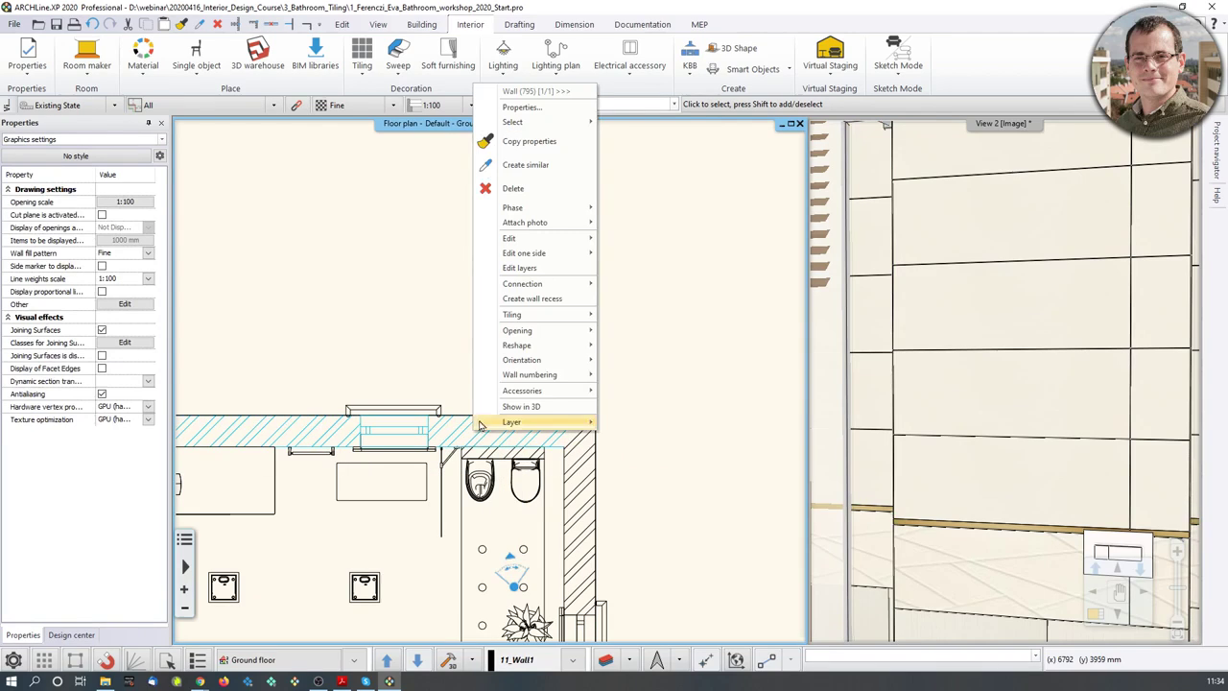
mouse_move(554, 257)
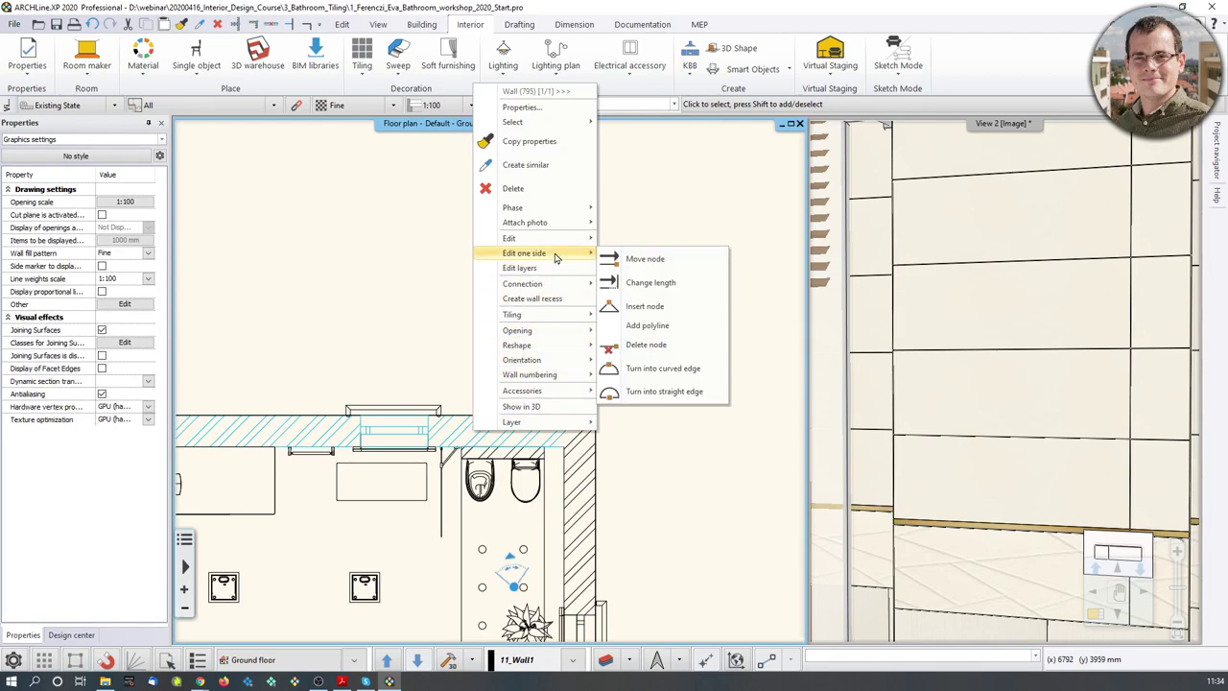
mouse_move(558, 317)
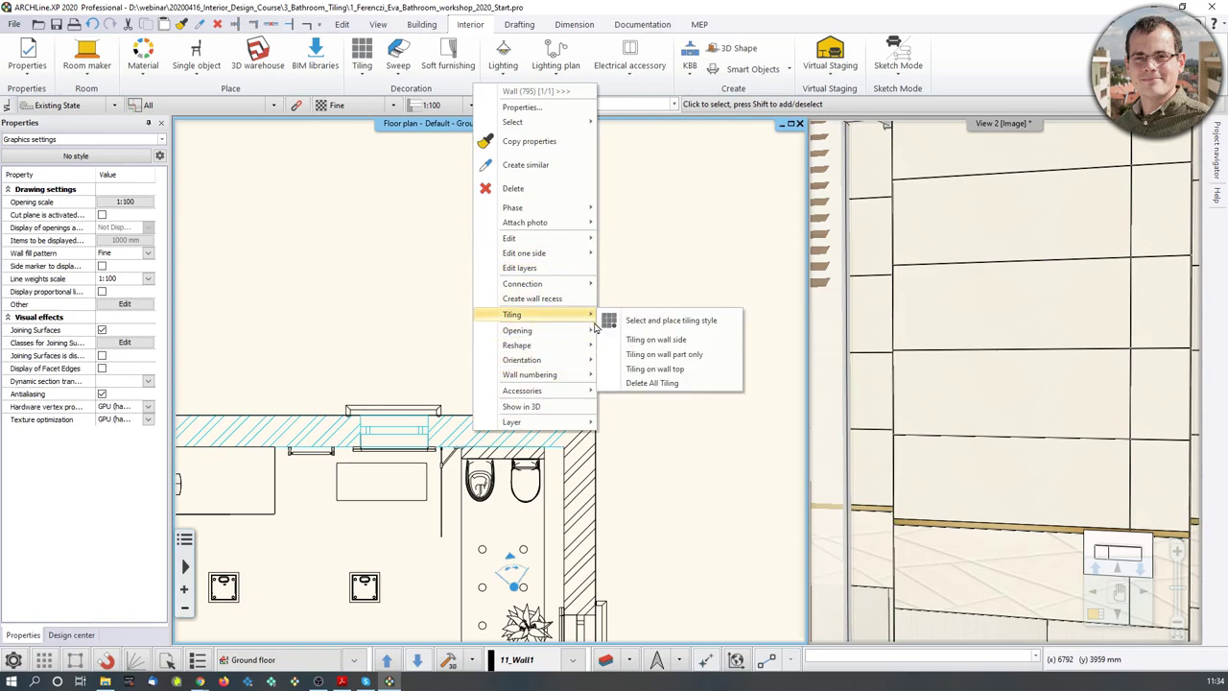
click(656, 339)
scroll(323, 364, down, 3)
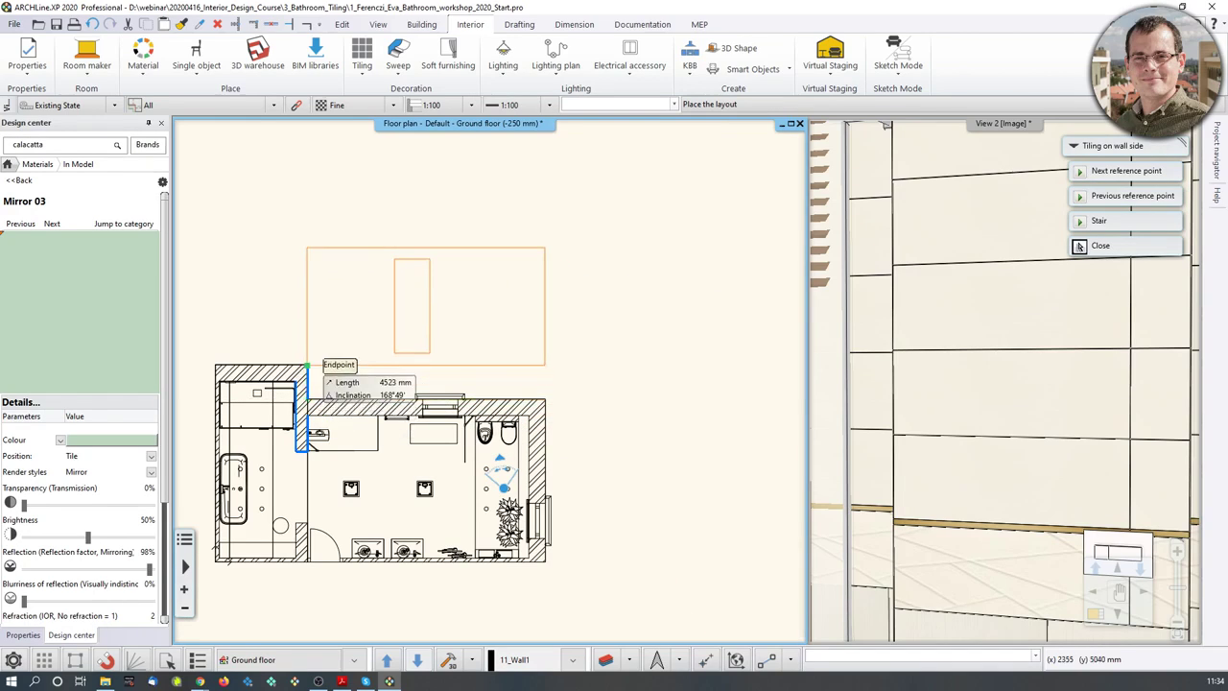
click(307, 365)
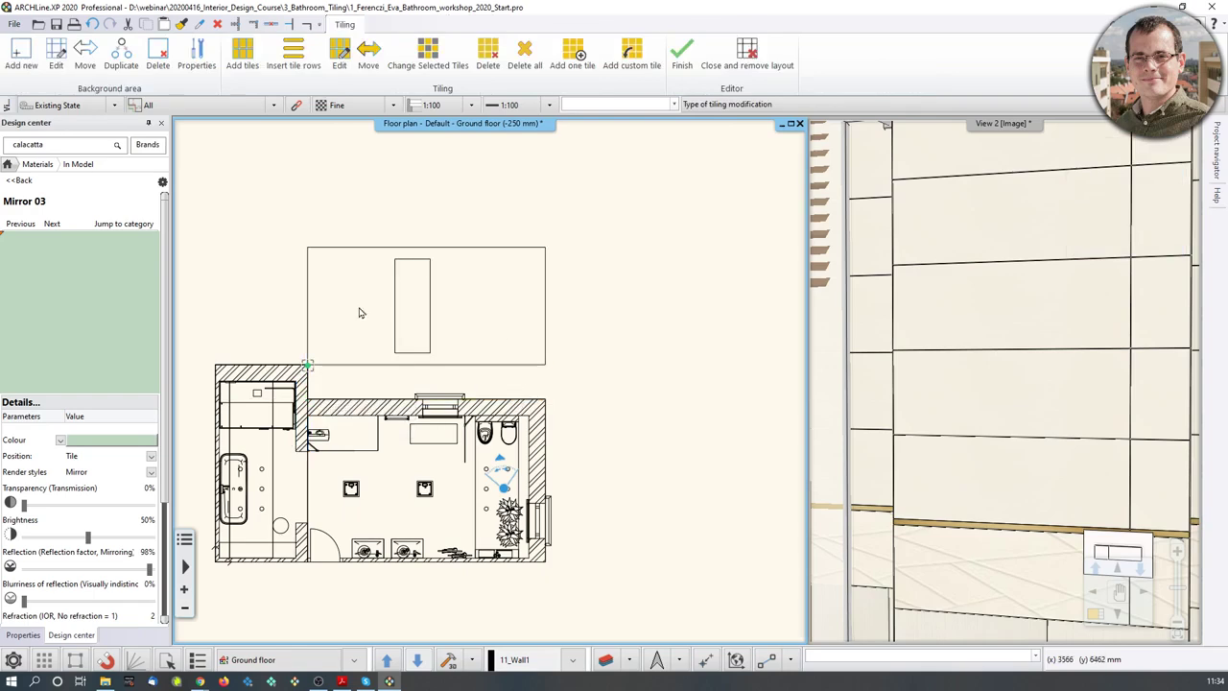
Leave the layout editing and delete the empty window wall layout placed above the floor plan
key(Escape)
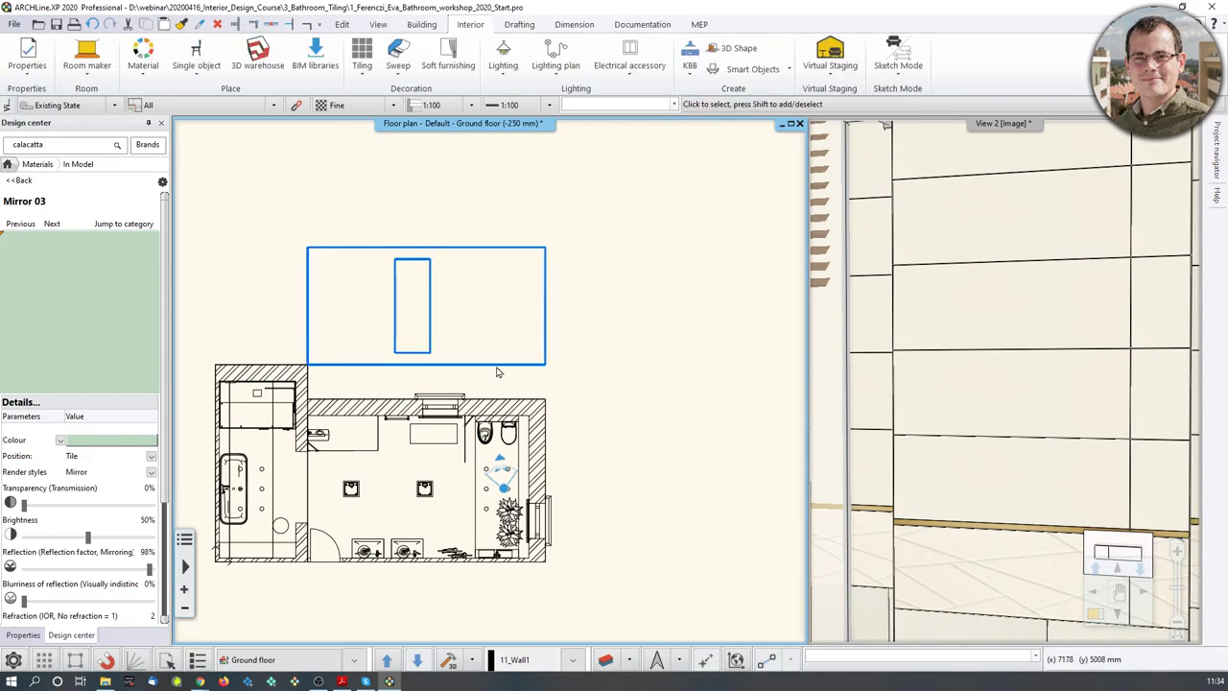
click(470, 361)
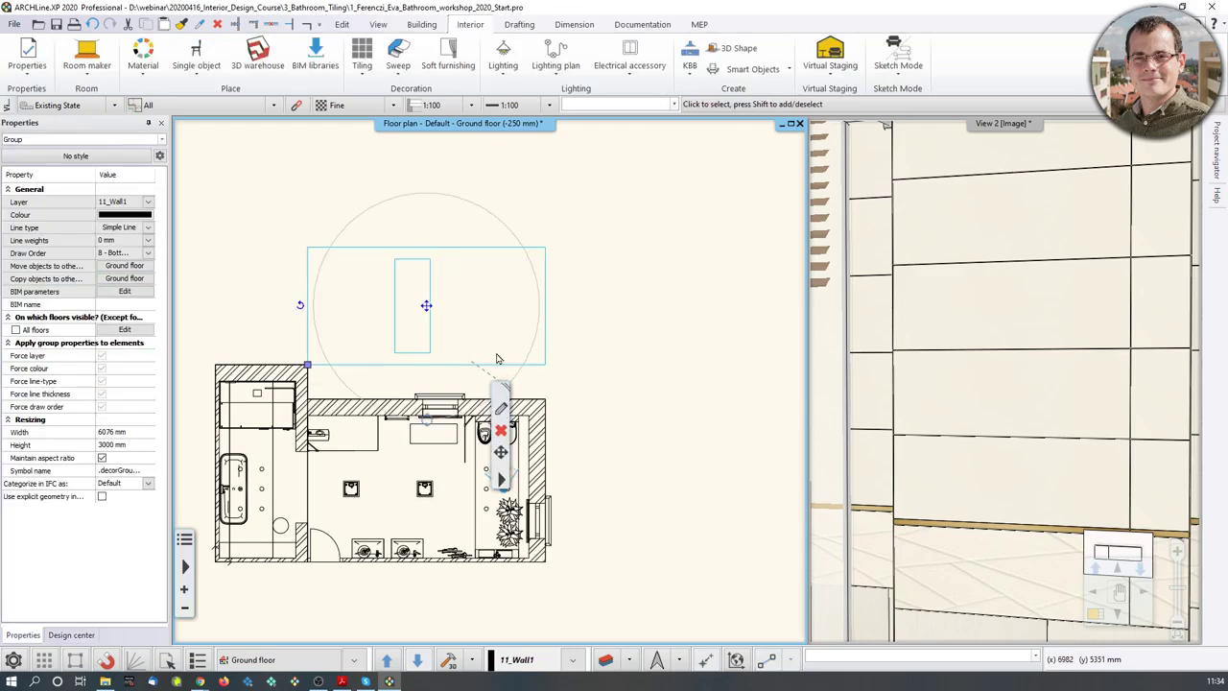
key(Delete)
click(1020, 376)
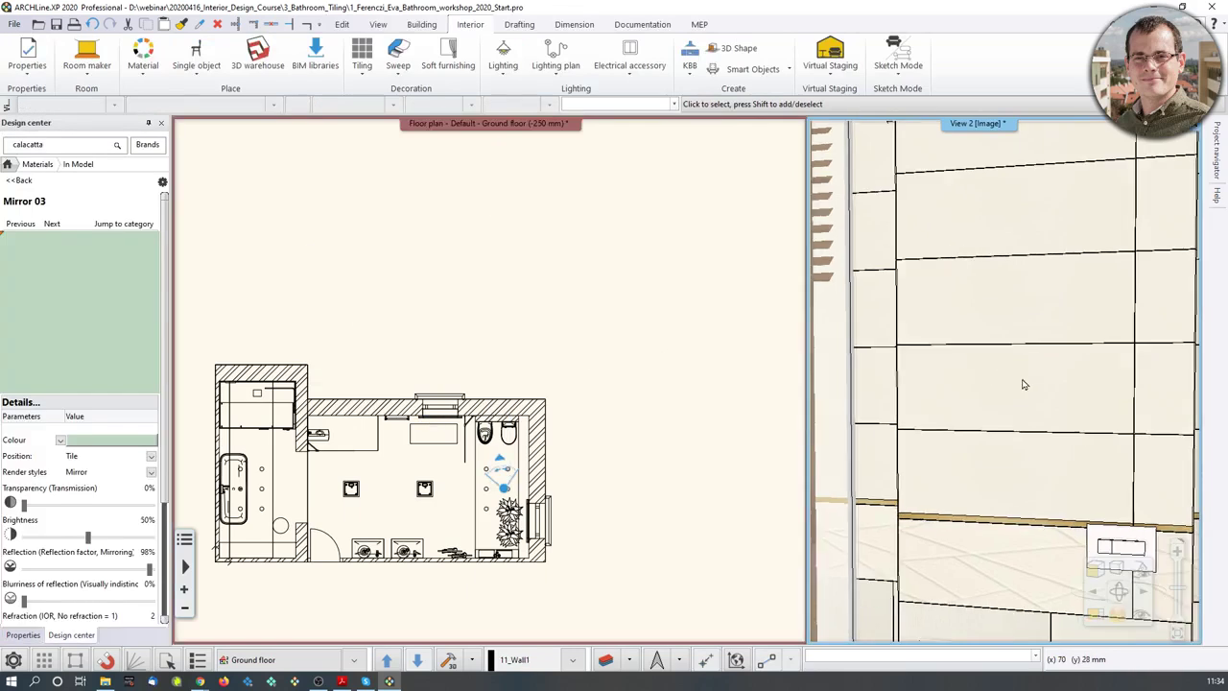
click(1174, 383)
right_click(1160, 384)
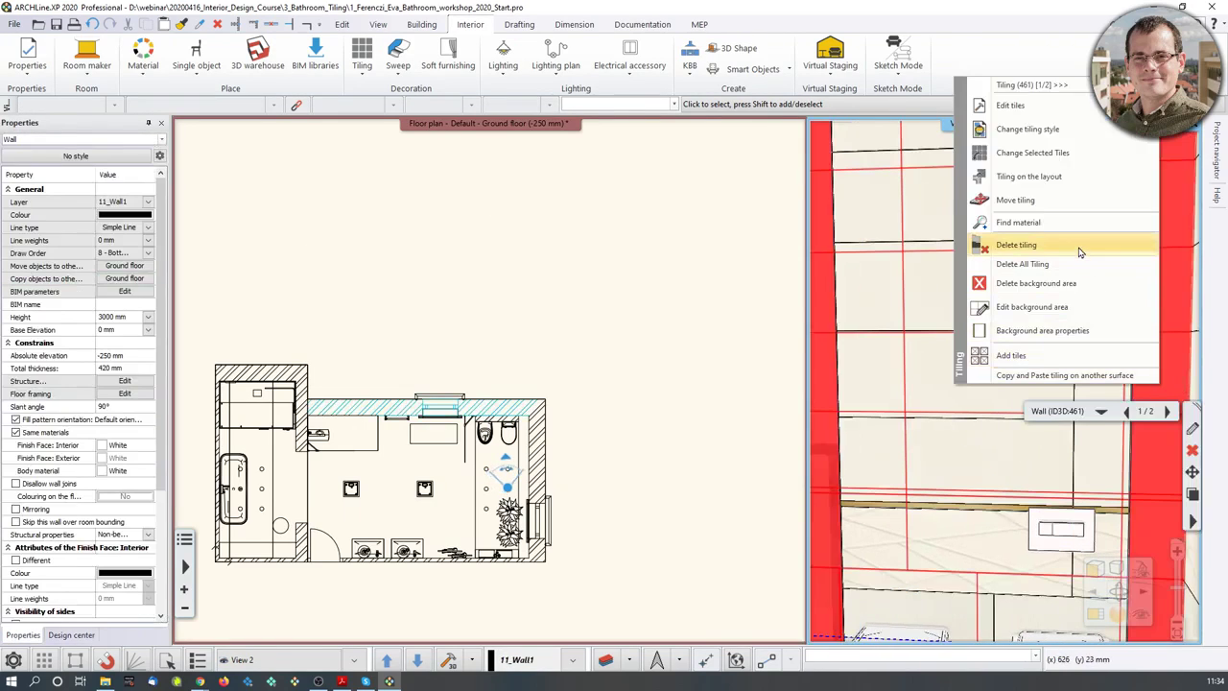
click(1055, 175)
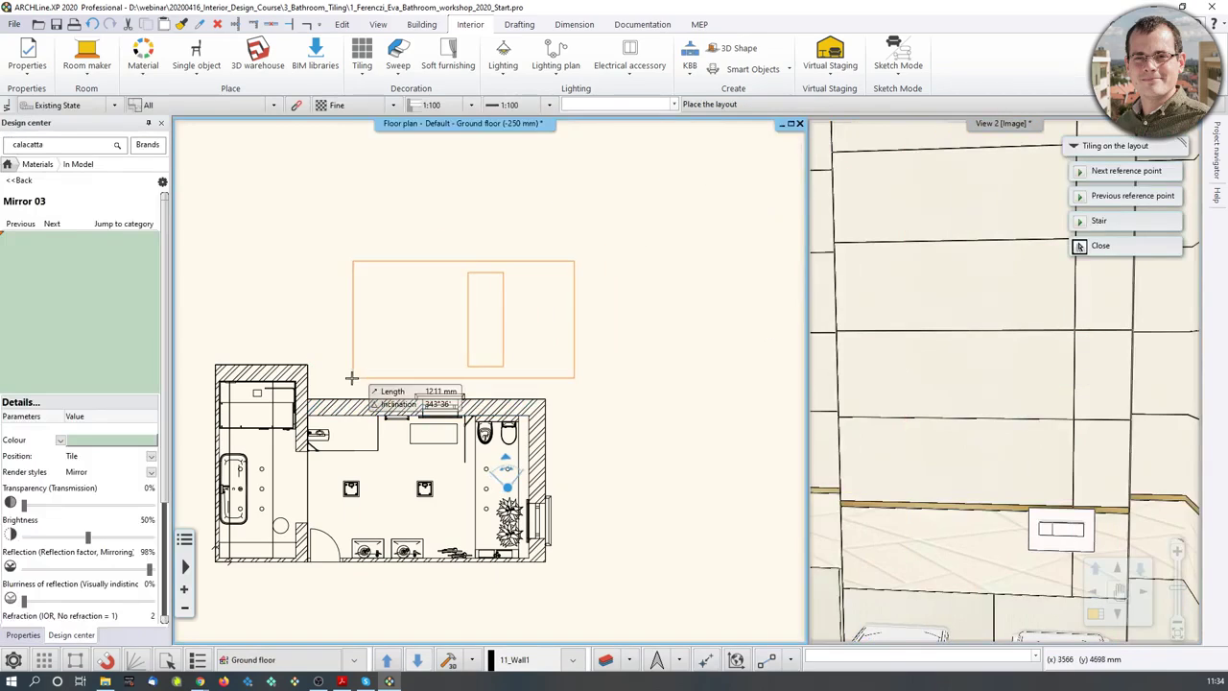
click(308, 380)
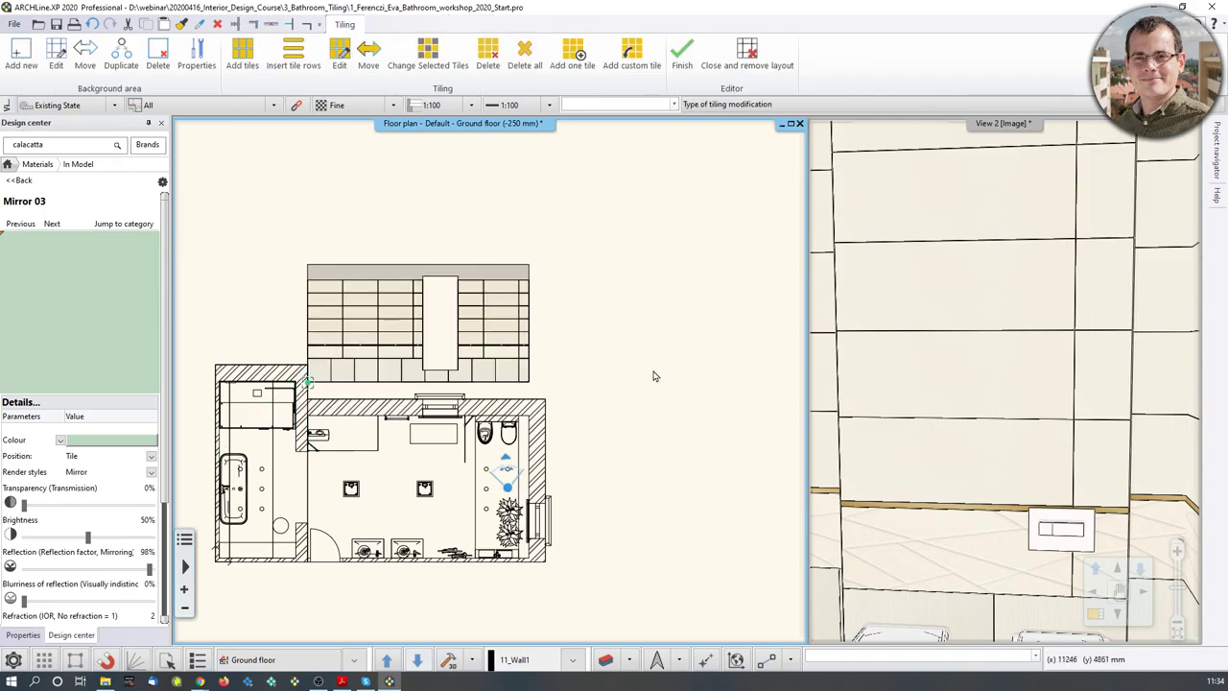
click(681, 53)
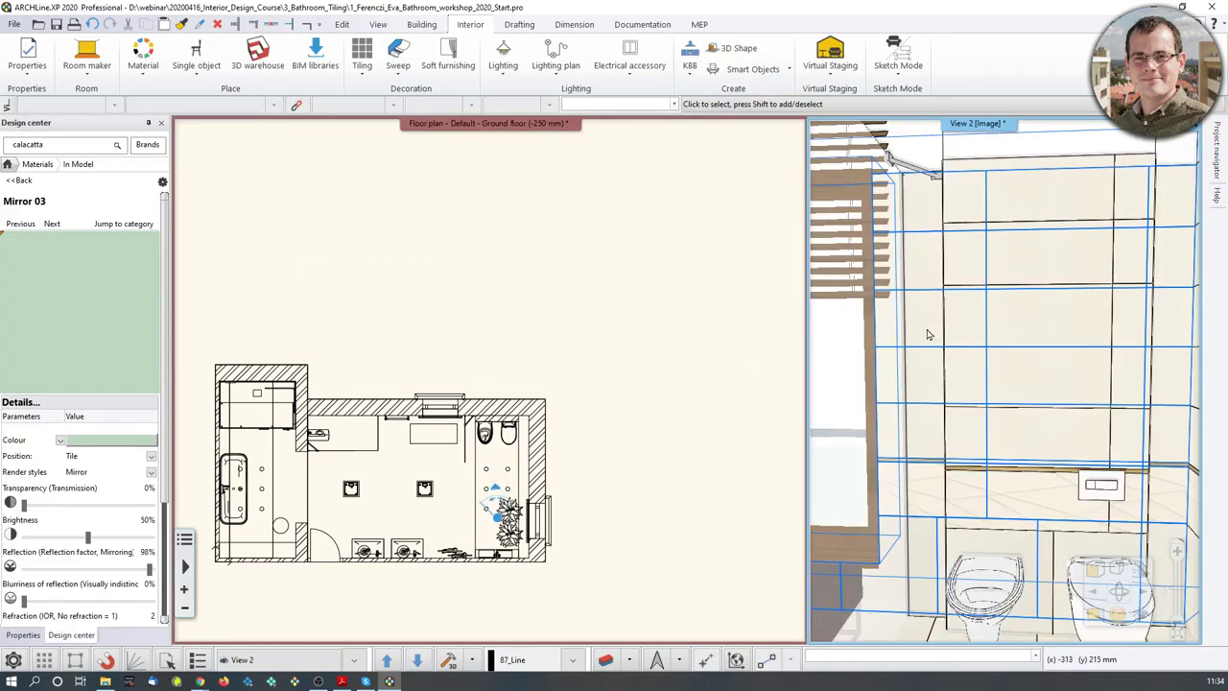
Lay out the window wall's existing tiling above the floor plan, aligned with the adjoining wall's outer corner, and finish the layout editing
click(927, 333)
right_click(927, 333)
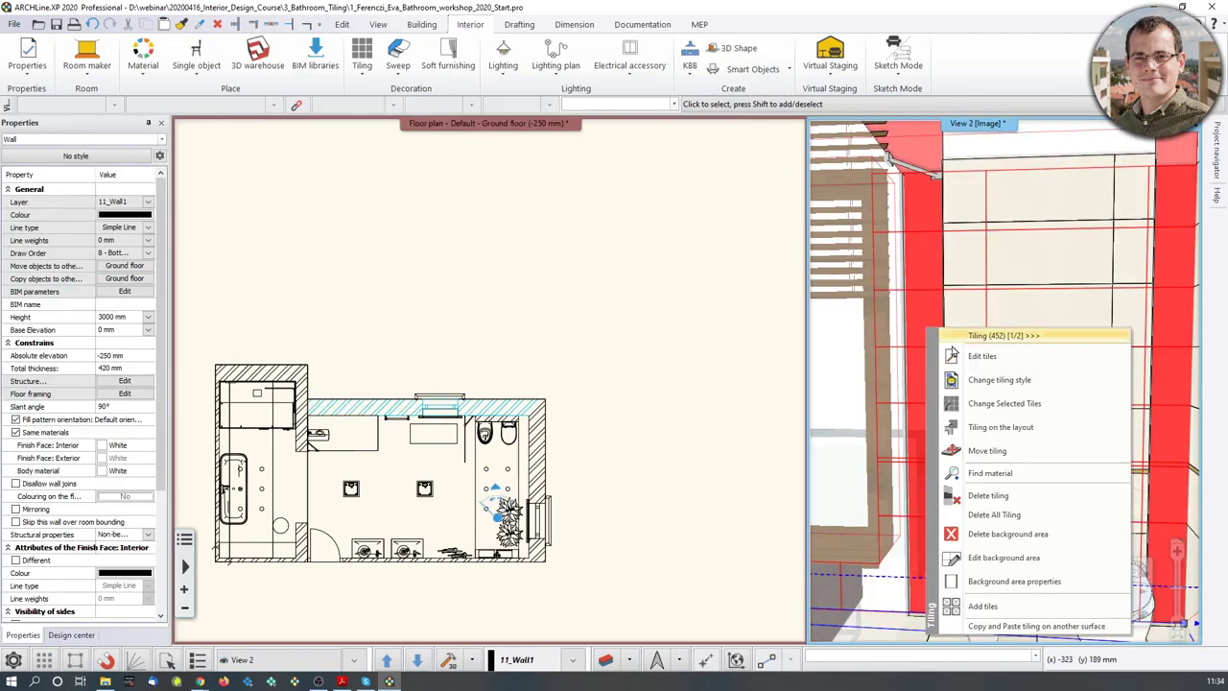
click(988, 427)
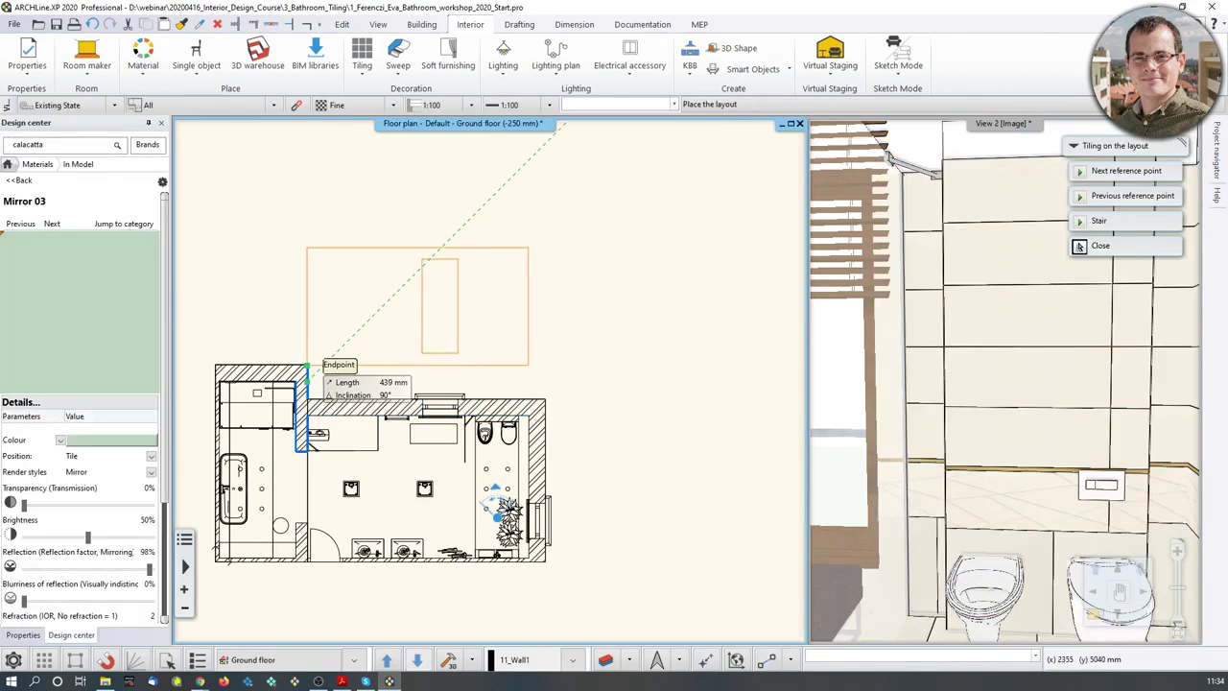
click(307, 366)
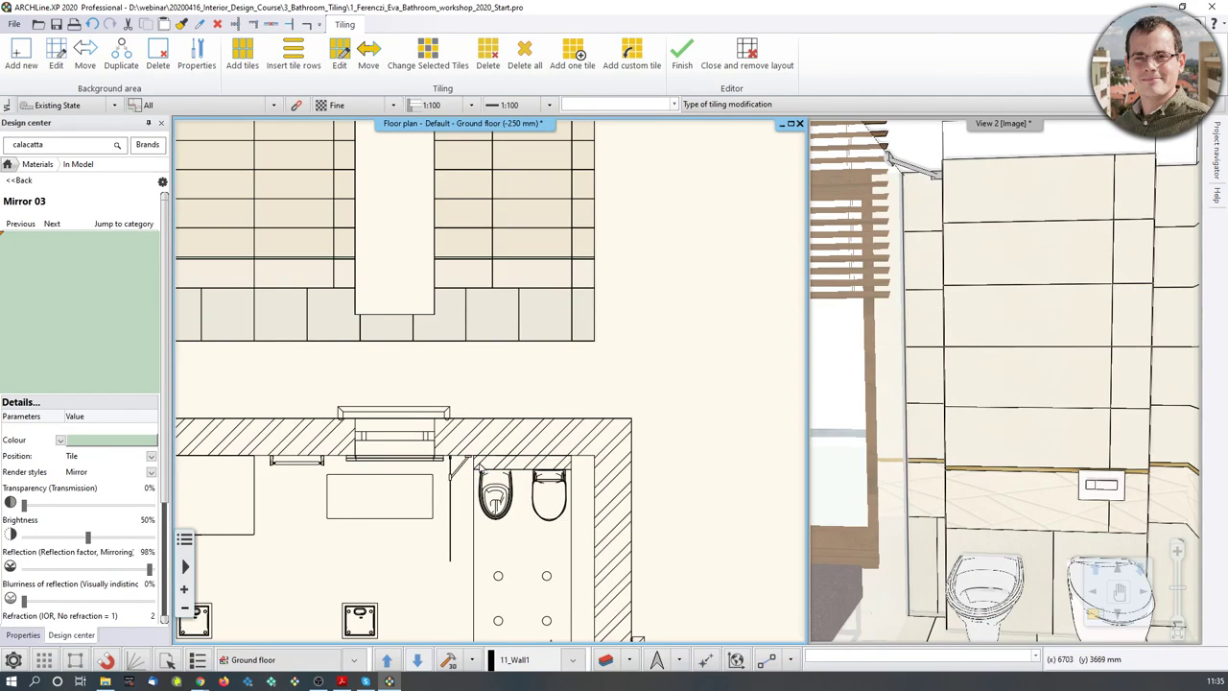
middle_drag(516, 241, 506, 327)
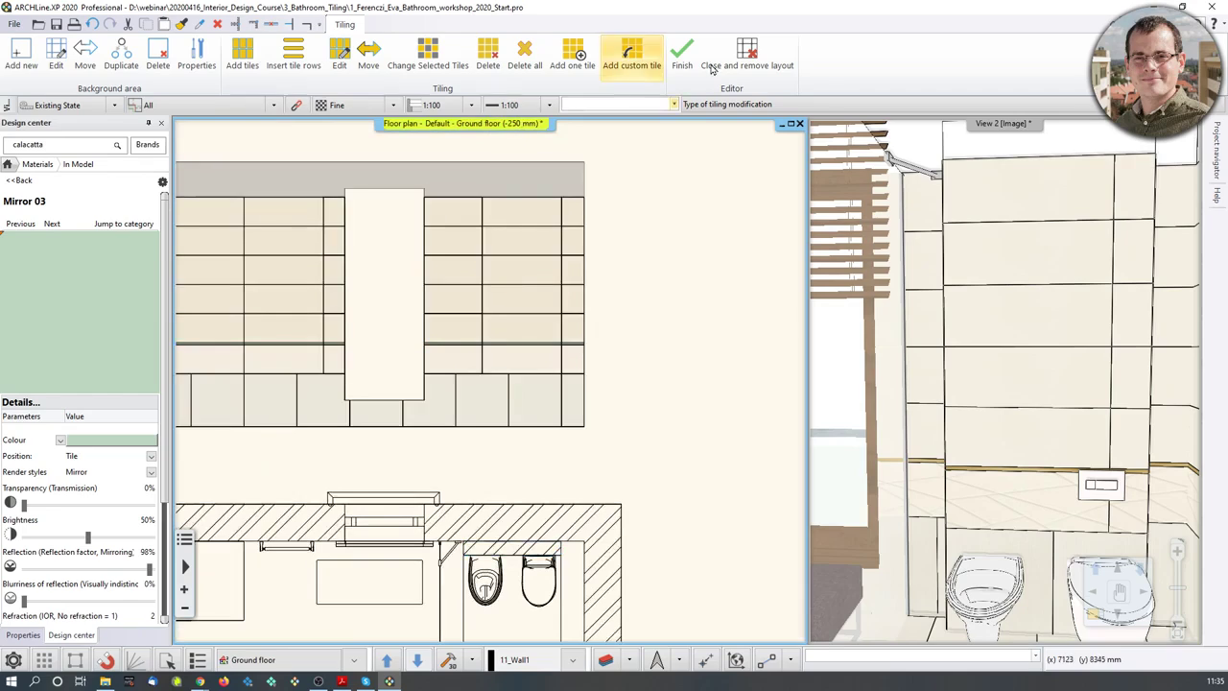
click(681, 58)
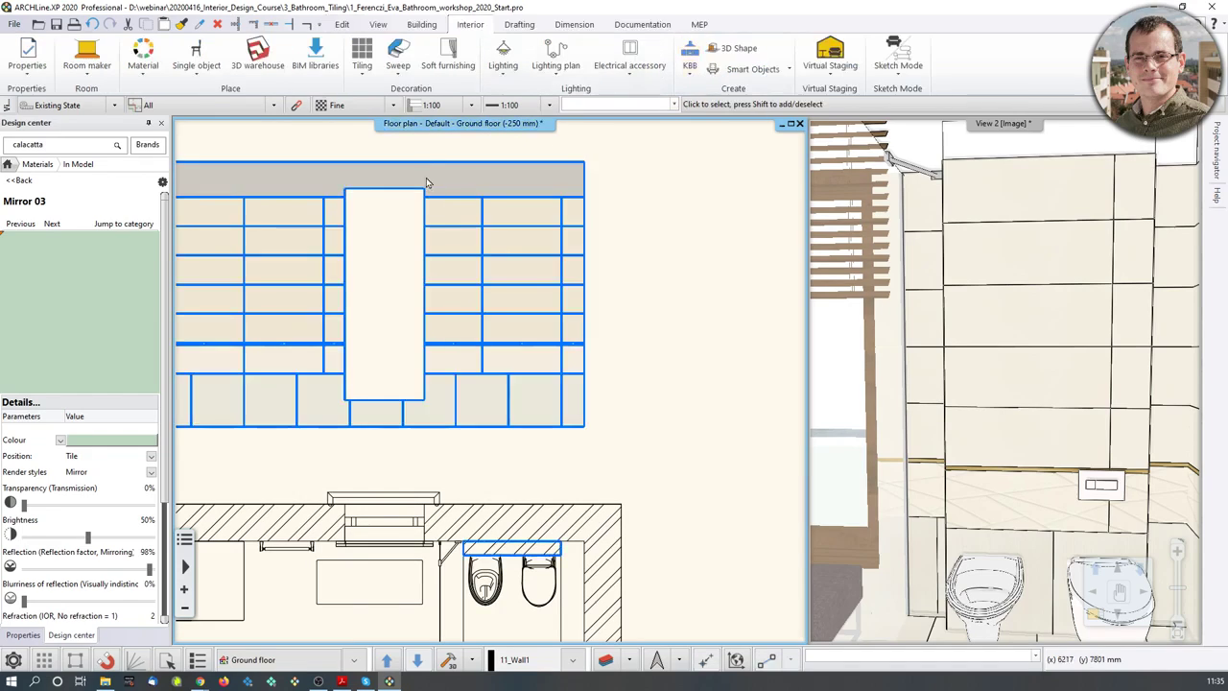
Draw a vertical Normal 0 guide line from the short toilet wall's window-side end up through the whole tiling layout
click(523, 25)
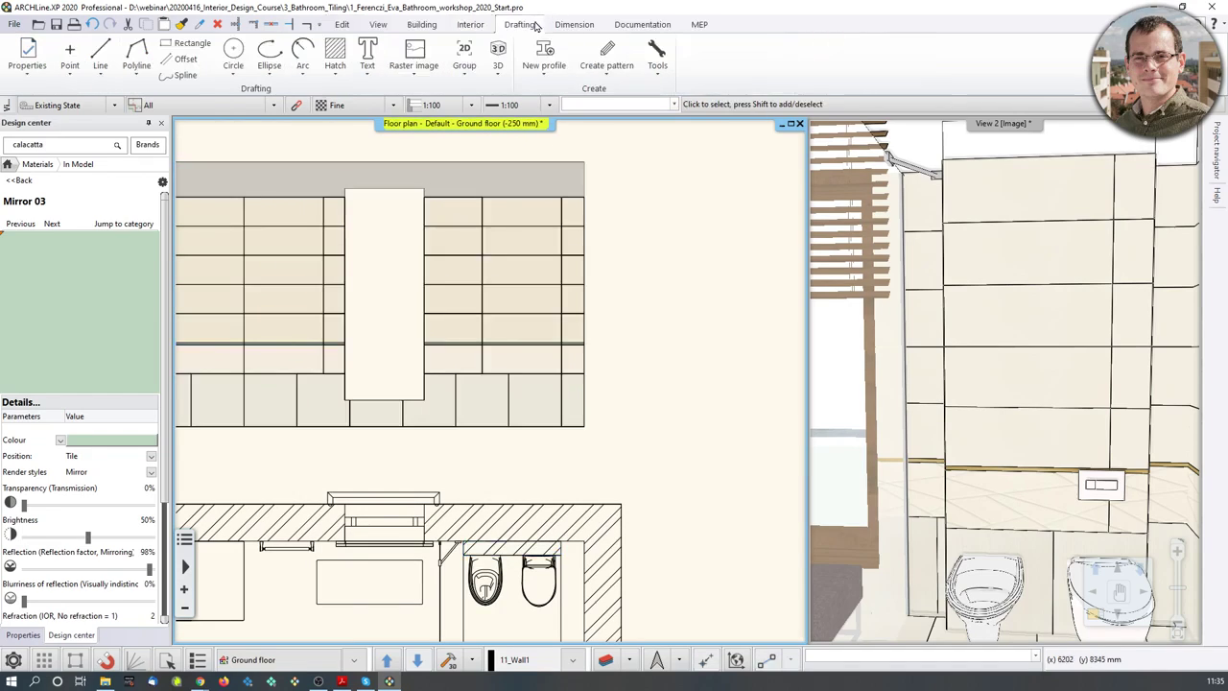
click(100, 54)
scroll(509, 510, up, 1)
scroll(470, 517, up, 1)
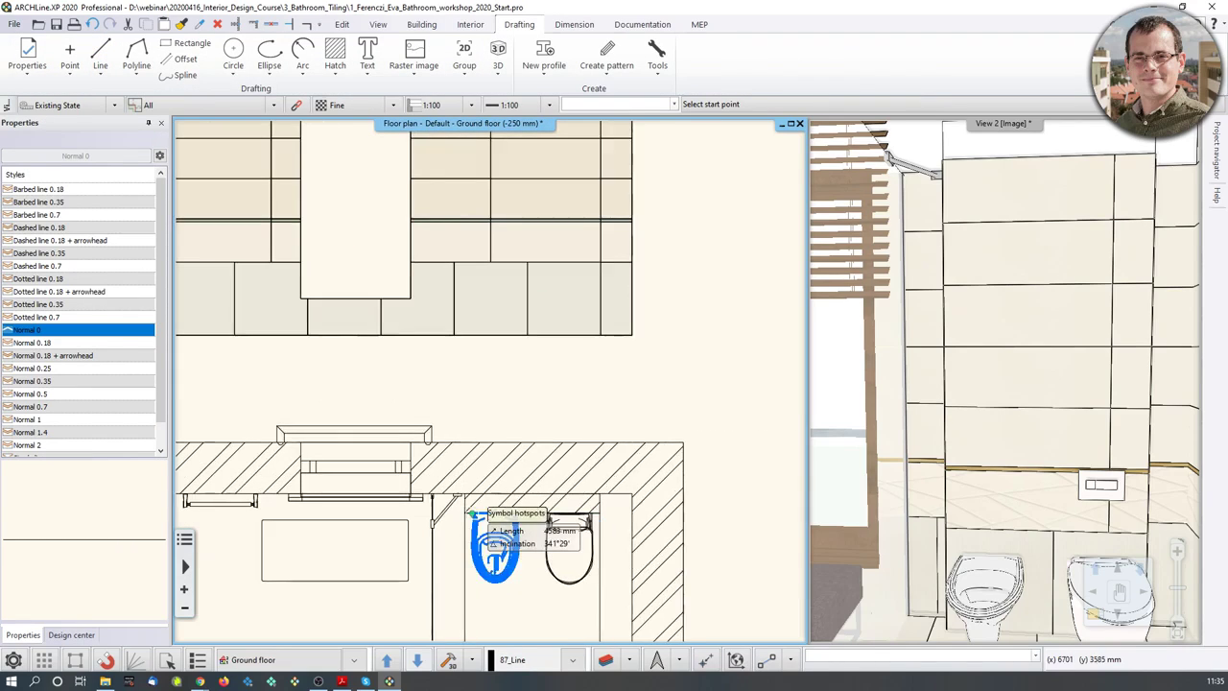
click(464, 512)
middle_drag(478, 220, 423, 464)
click(412, 158)
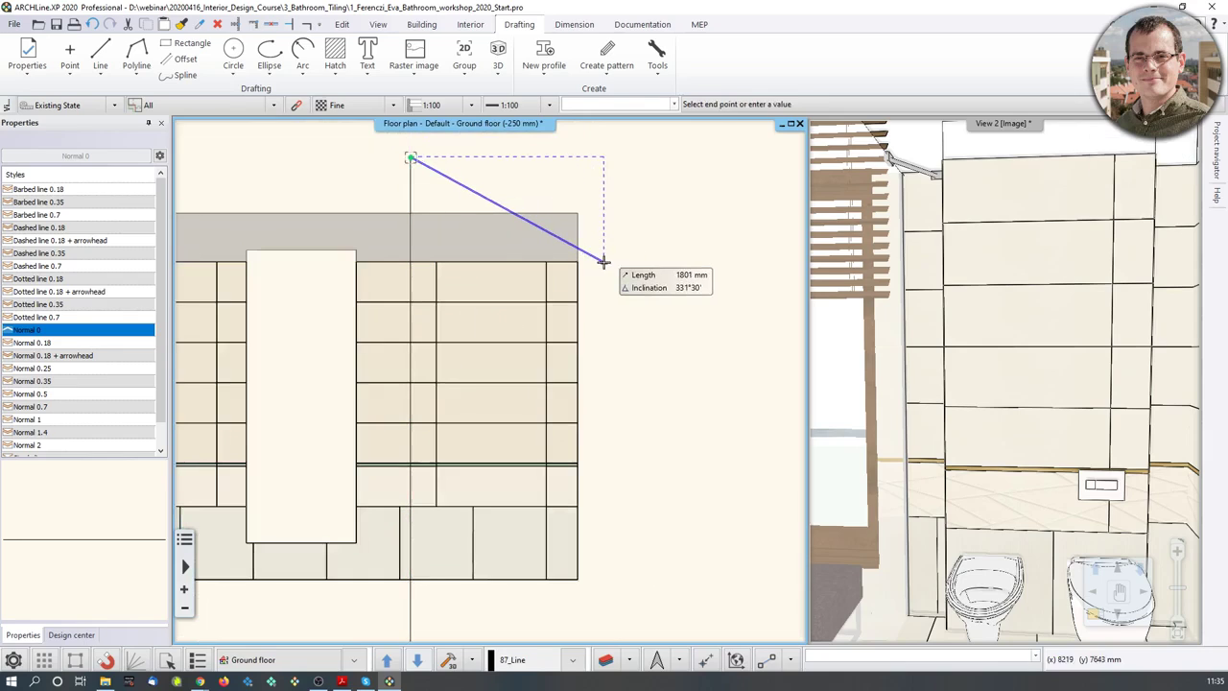
key(Return)
Draw a second vertical guide line from the short toilet wall's other front corner up past the tiling layout
scroll(604, 263, down, 2)
scroll(562, 517, up, 3)
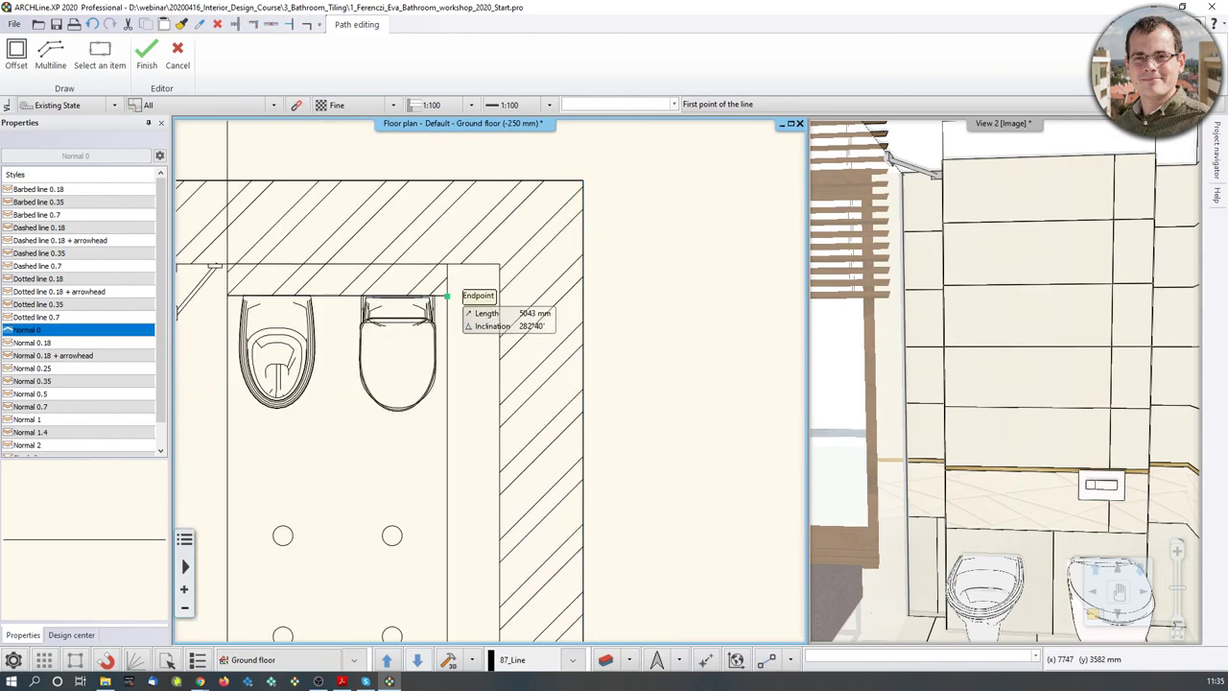
click(455, 295)
scroll(461, 287, down, 2)
scroll(392, 336, up, 2)
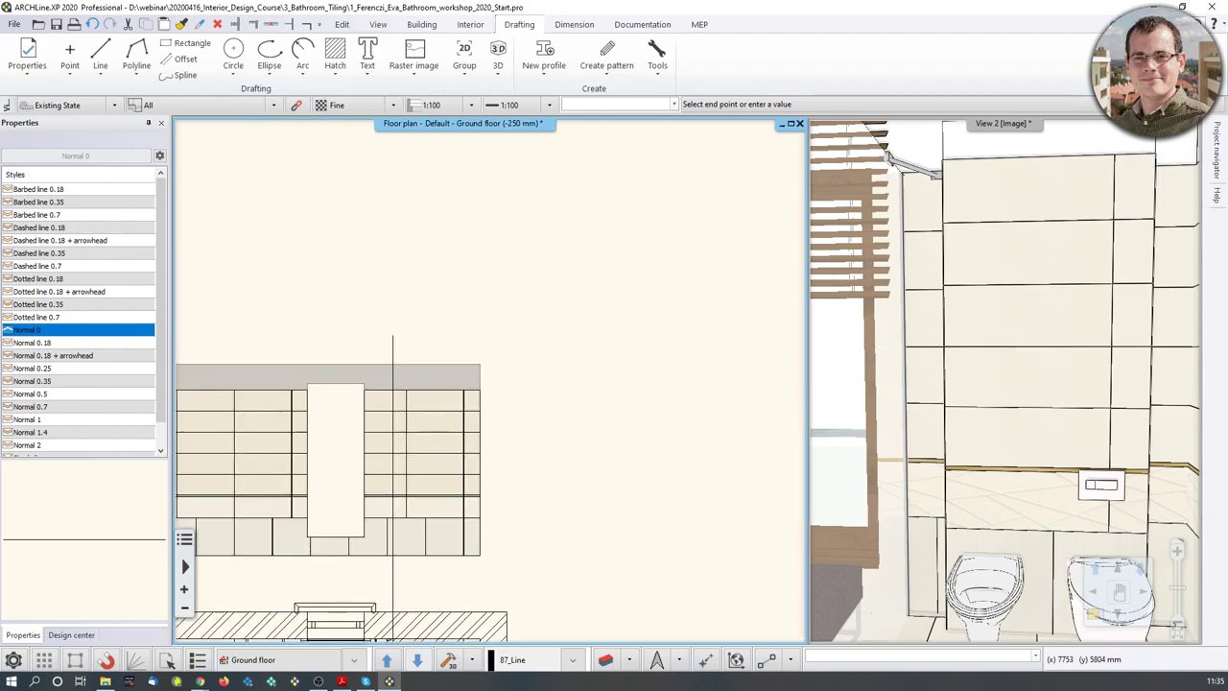
click(470, 289)
key(Return)
scroll(446, 402, up, 2)
key(Return)
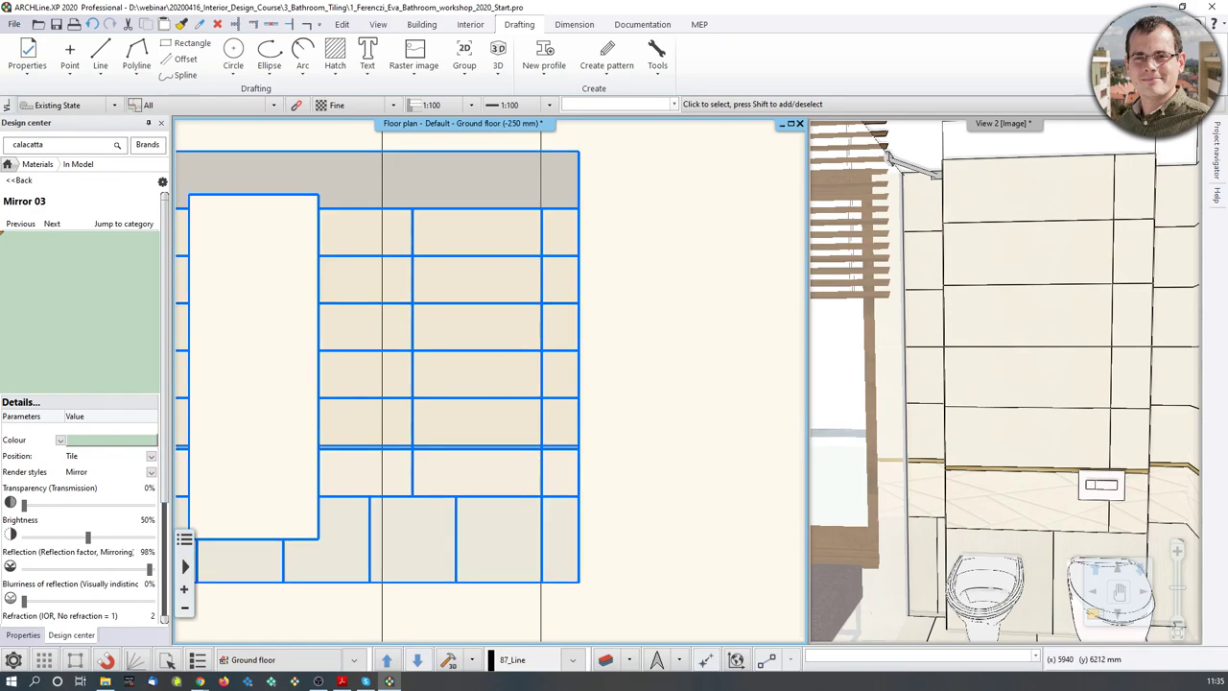
Edit the window wall's tiling on its layout and delete the column of full tiles behind the toilets, from the upper rows to the floor row
scroll(613, 413, down, 2)
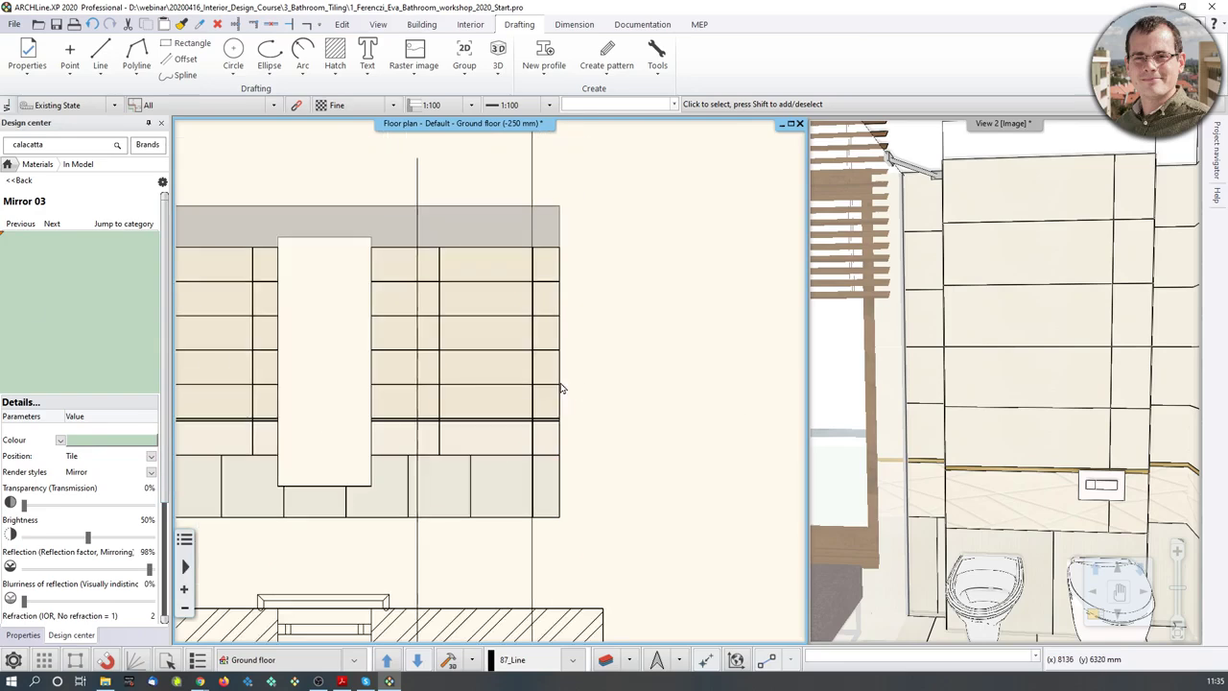
click(397, 356)
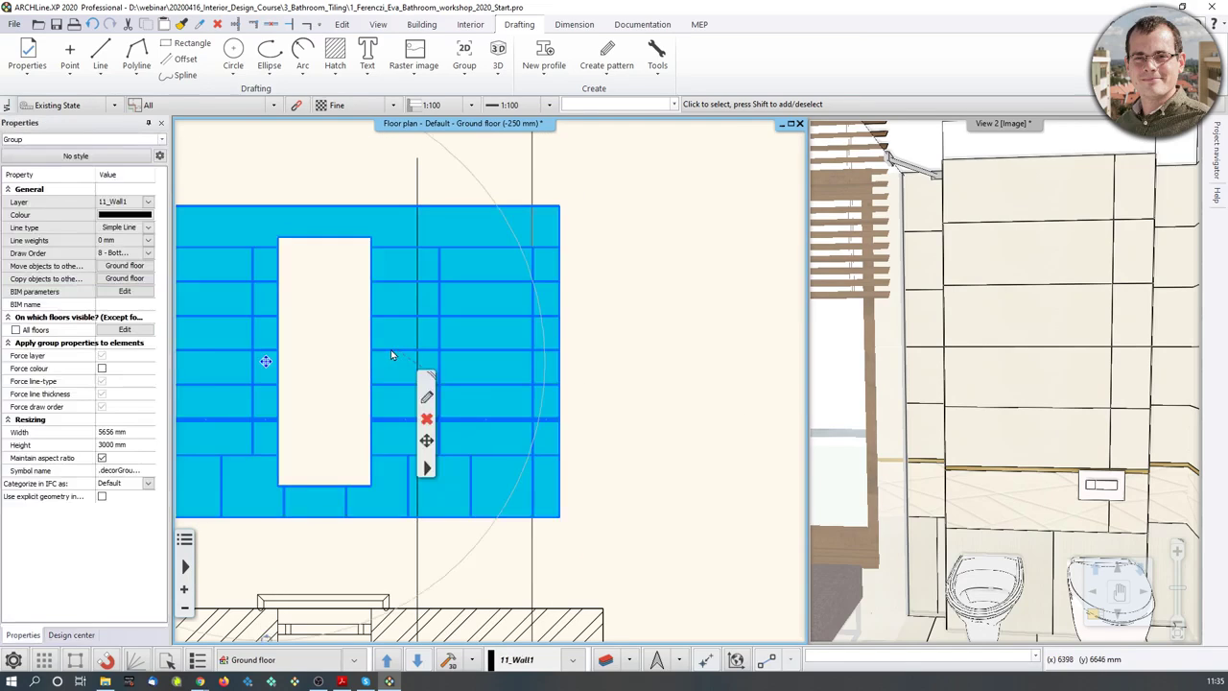
right_click(391, 353)
click(414, 362)
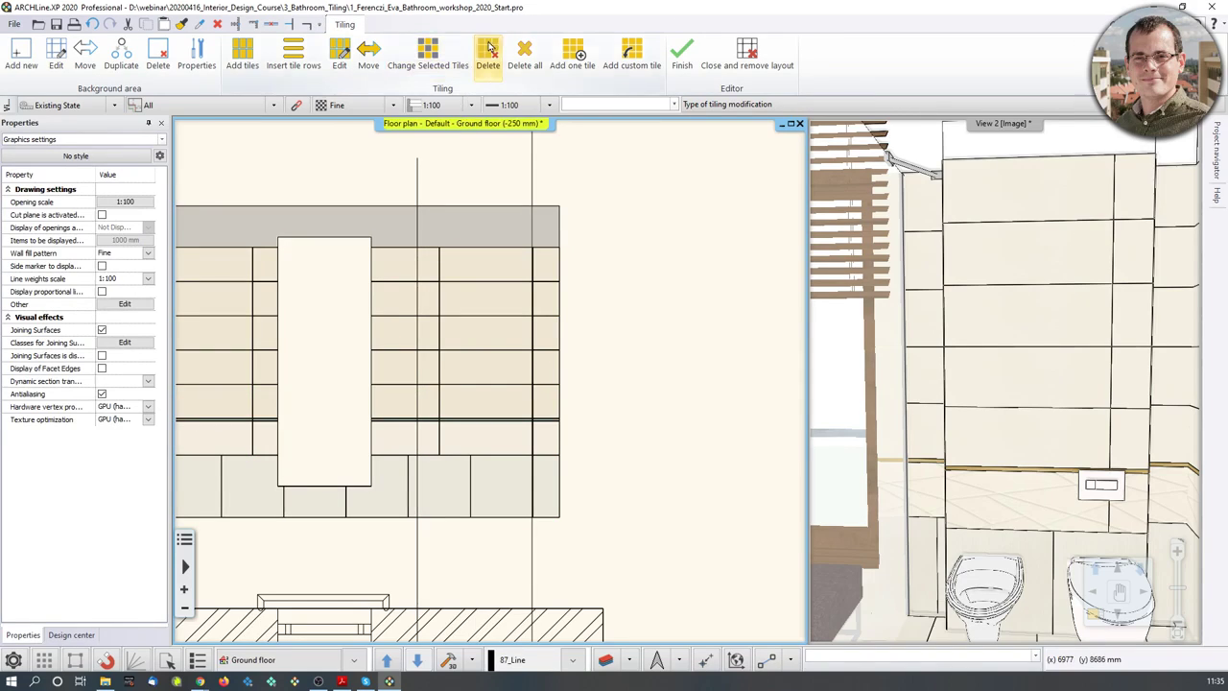
click(487, 53)
click(486, 266)
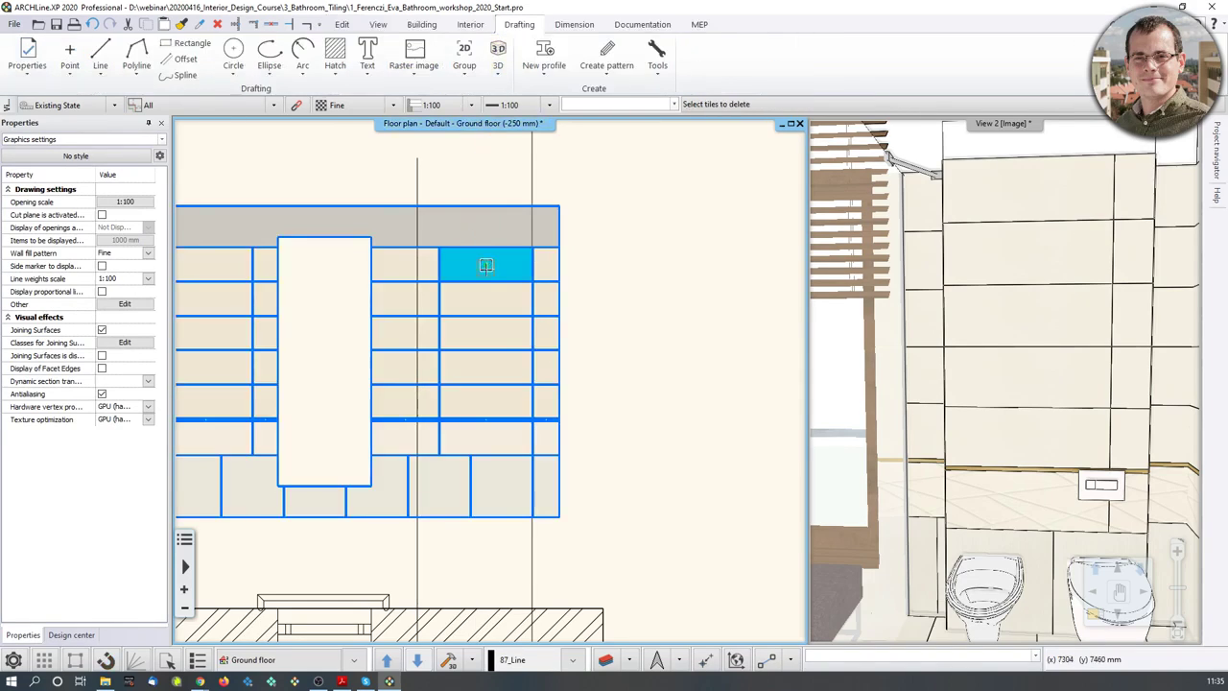
click(484, 298)
click(484, 333)
click(476, 364)
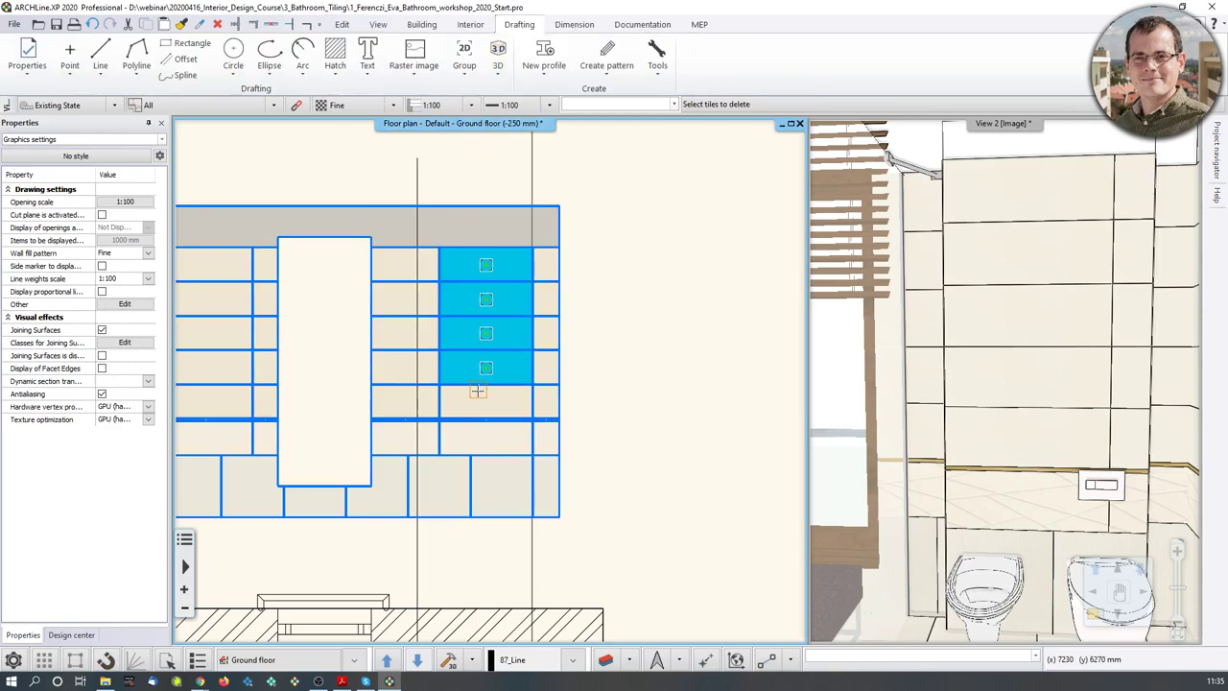
click(478, 401)
scroll(480, 427, up, 5)
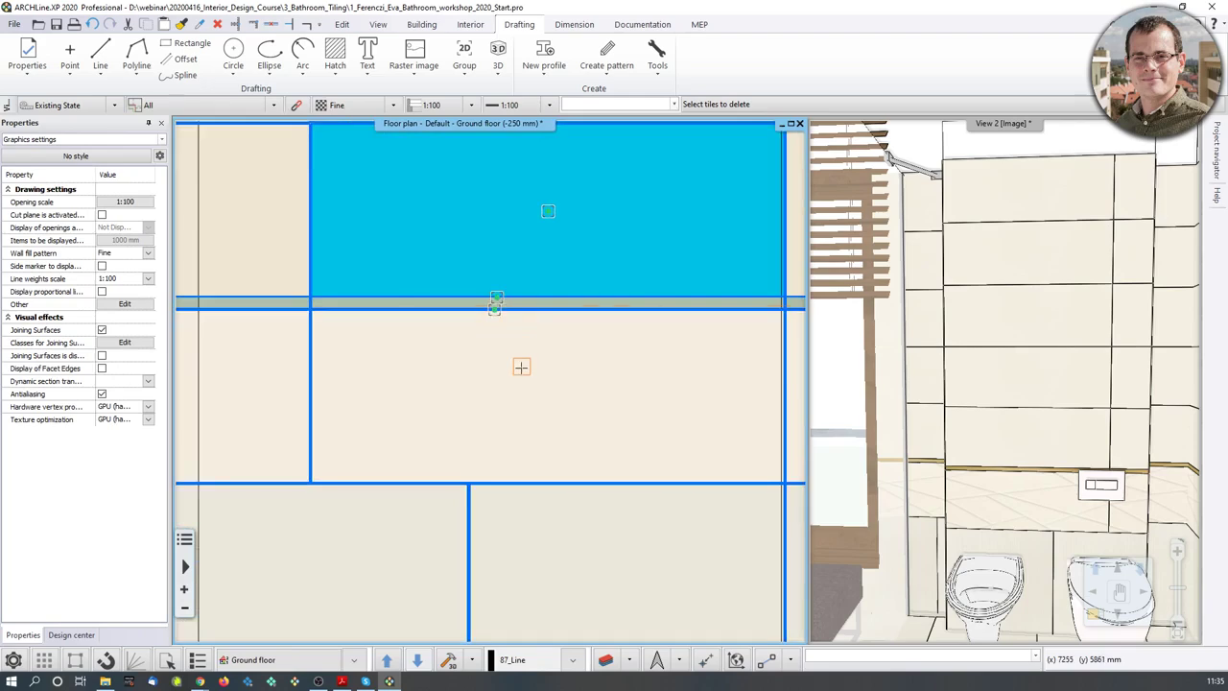
click(521, 366)
scroll(521, 374, down, 3)
click(527, 500)
scroll(530, 461, down, 3)
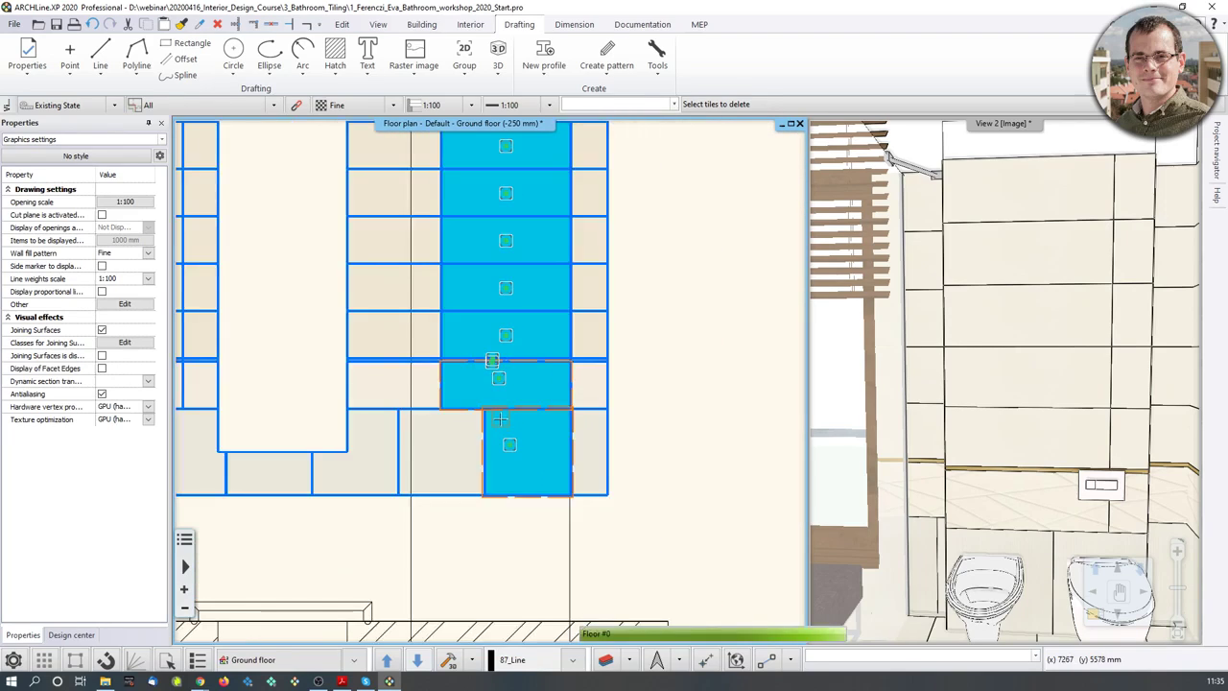
middle_drag(539, 358, 536, 454)
scroll(533, 422, down, 3)
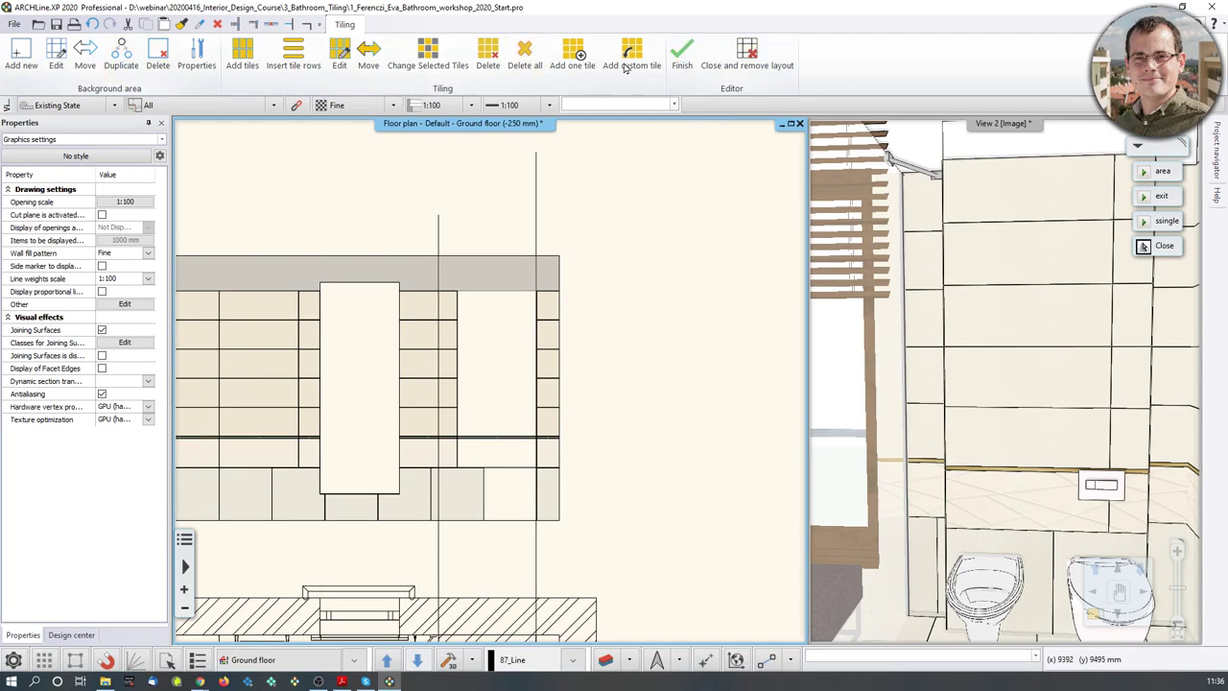
click(679, 52)
Start tiling on the side of the wall behind the shower and place its layout above the plan, at that wall's outer corner
scroll(579, 447, down, 5)
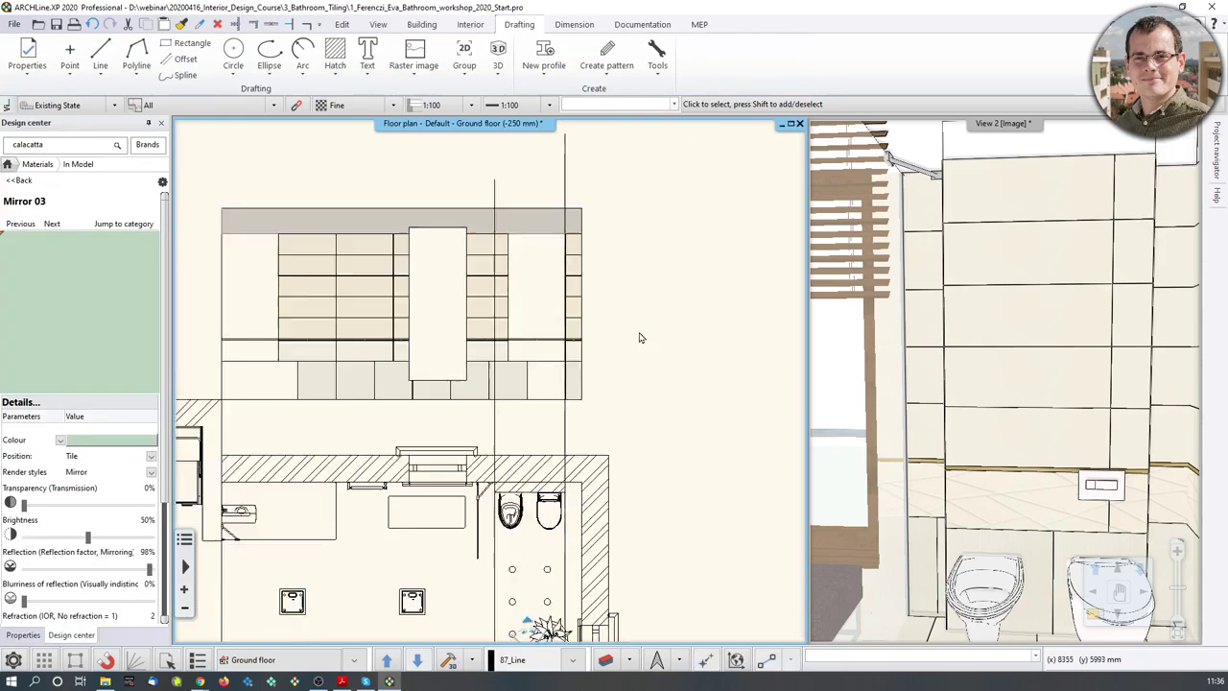
scroll(535, 422, down, 3)
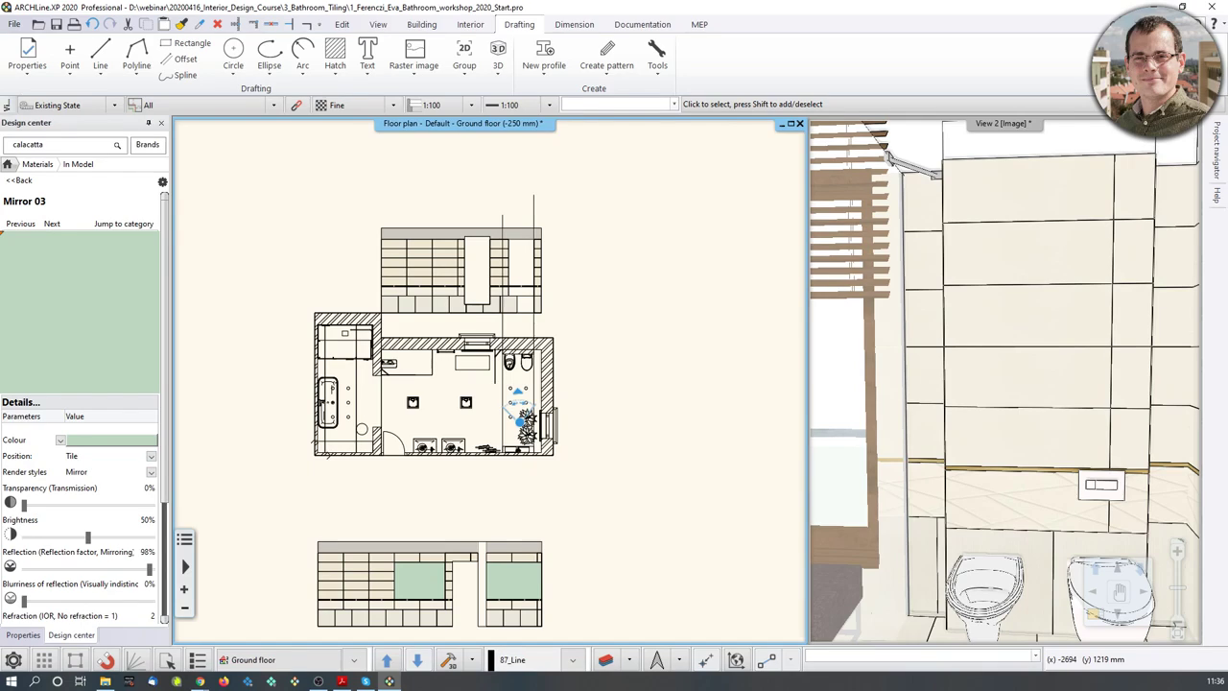
scroll(466, 431, up, 4)
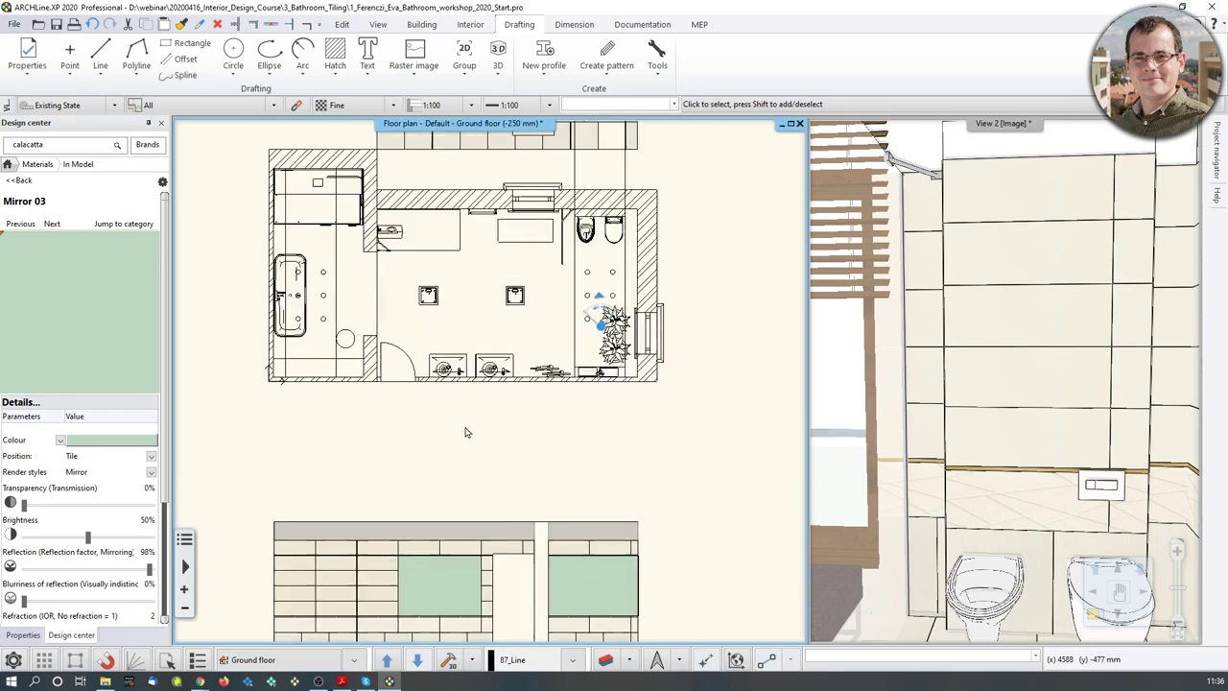
scroll(296, 338, up, 3)
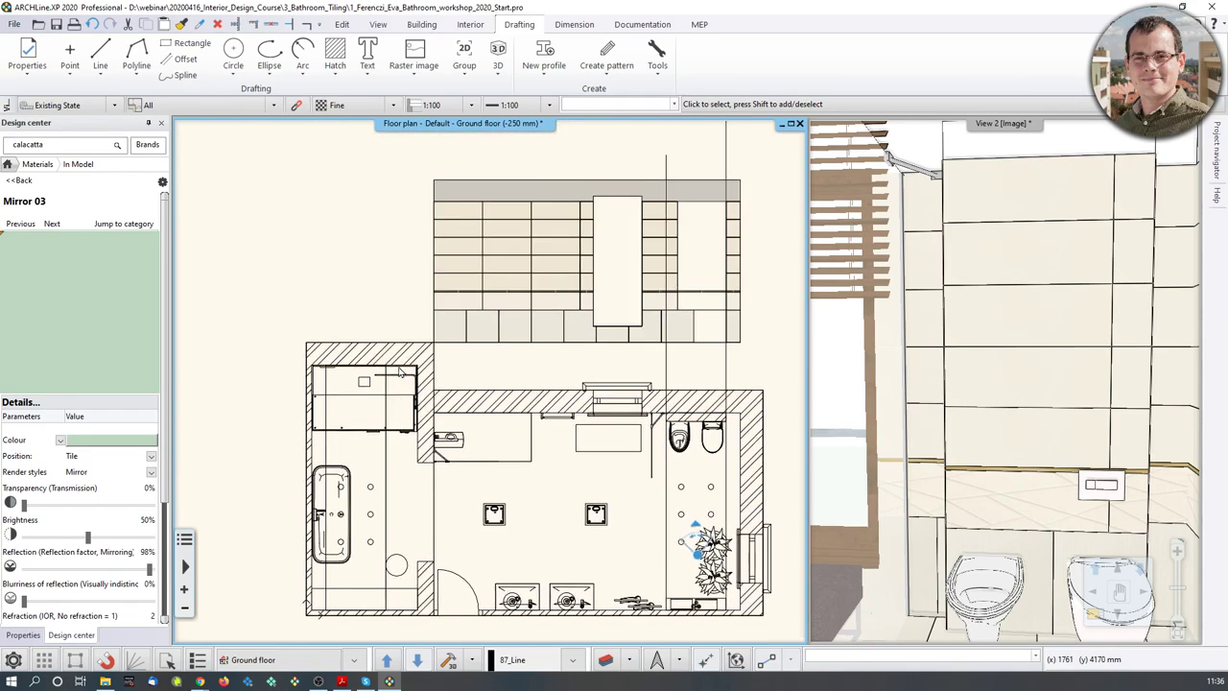
click(393, 365)
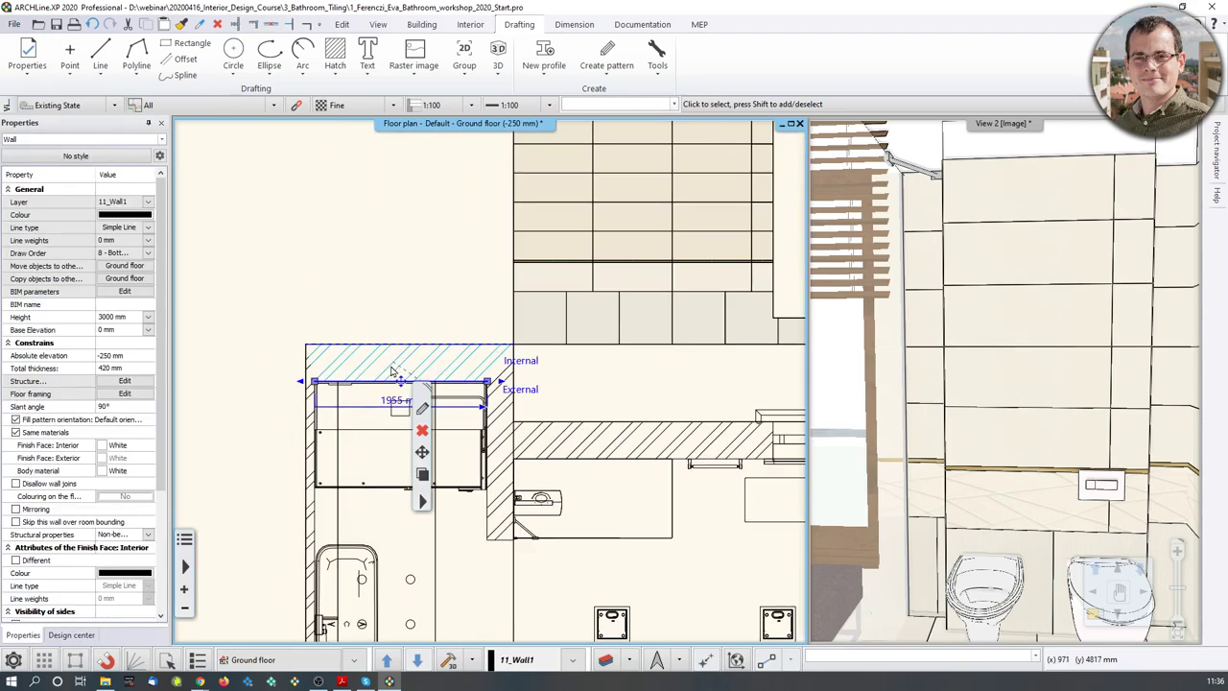
right_click(394, 370)
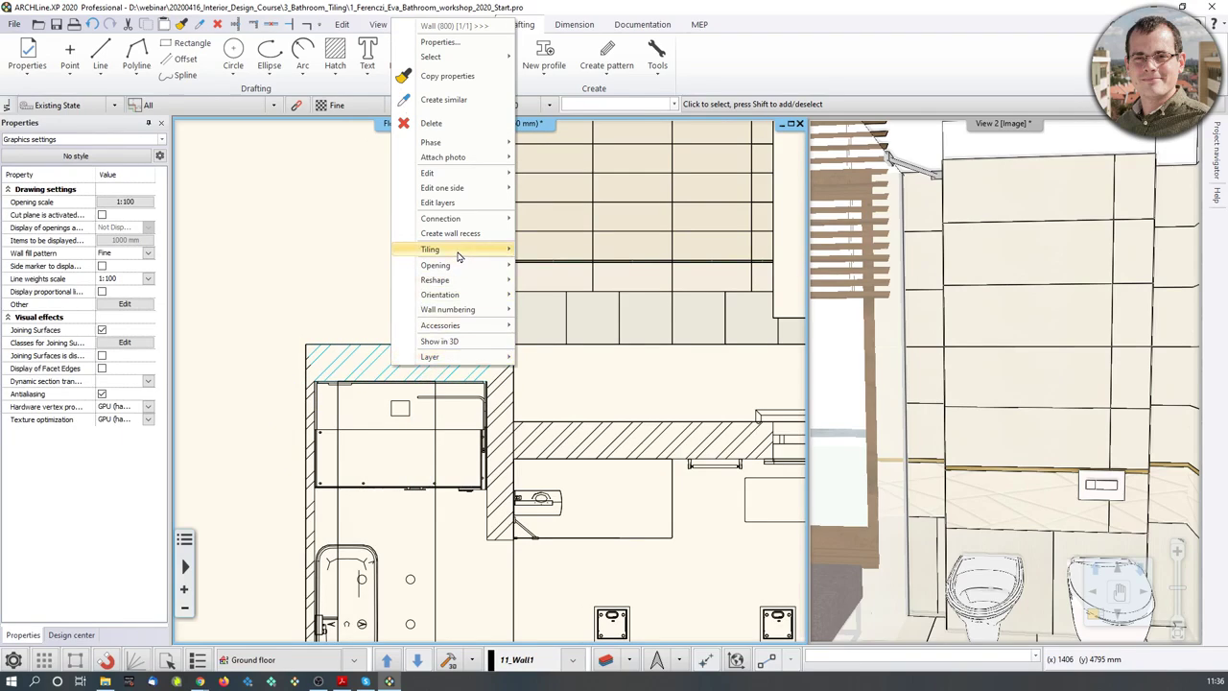
mouse_move(463, 253)
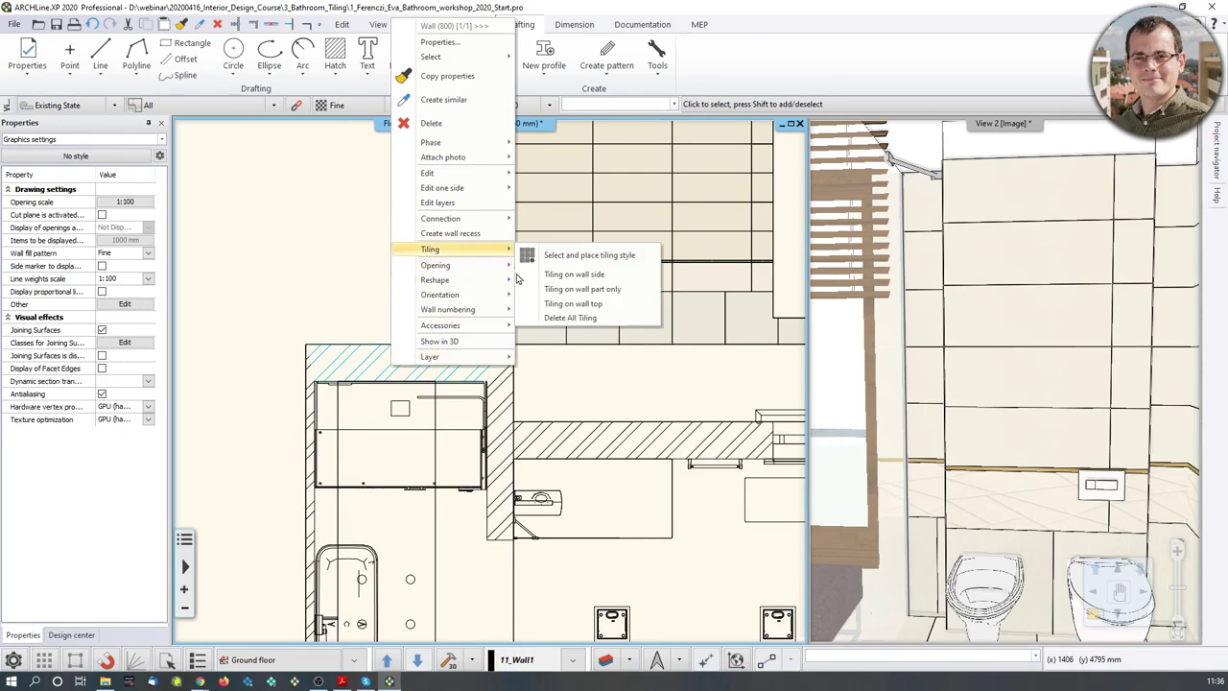
click(566, 274)
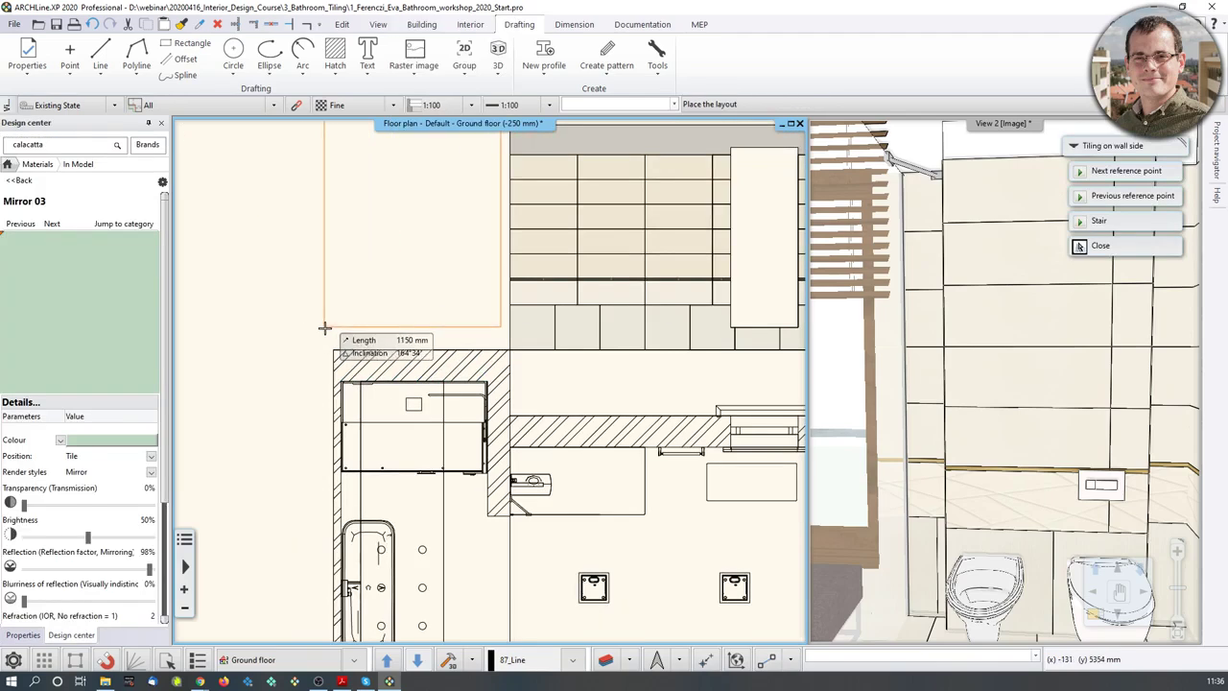
click(363, 286)
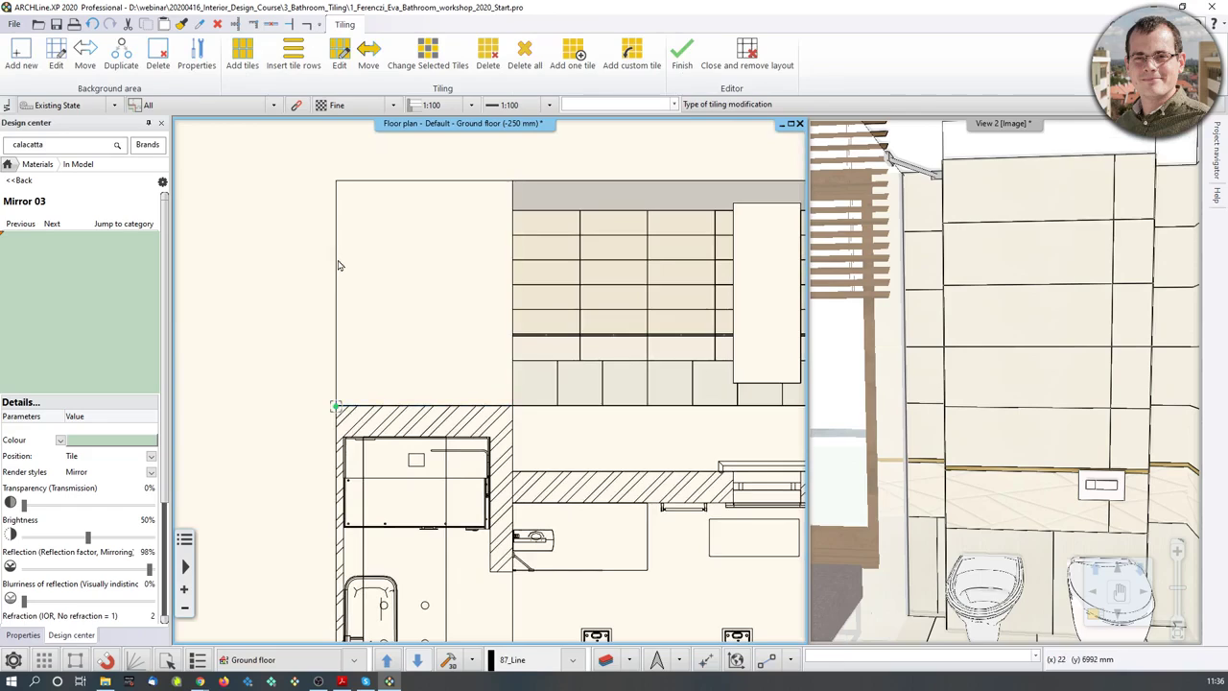
Leave the shower wall's layout editing and look through the tiling options for the wall behind the shower
key(Escape)
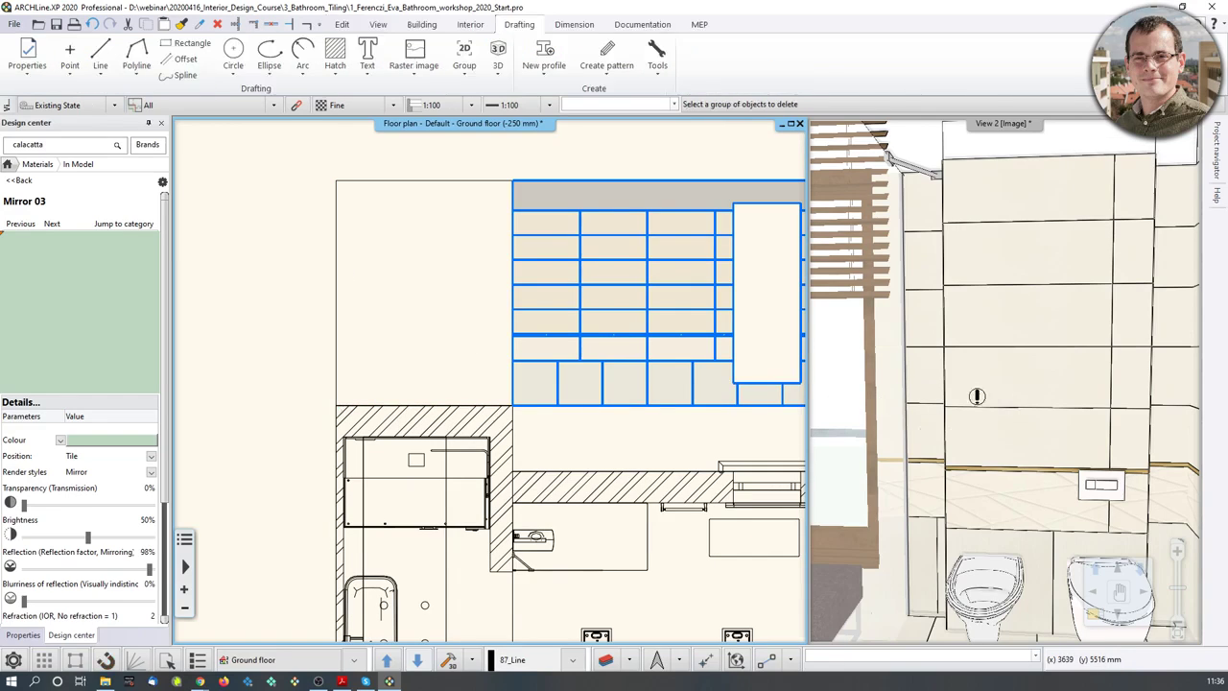
click(453, 414)
right_click(453, 414)
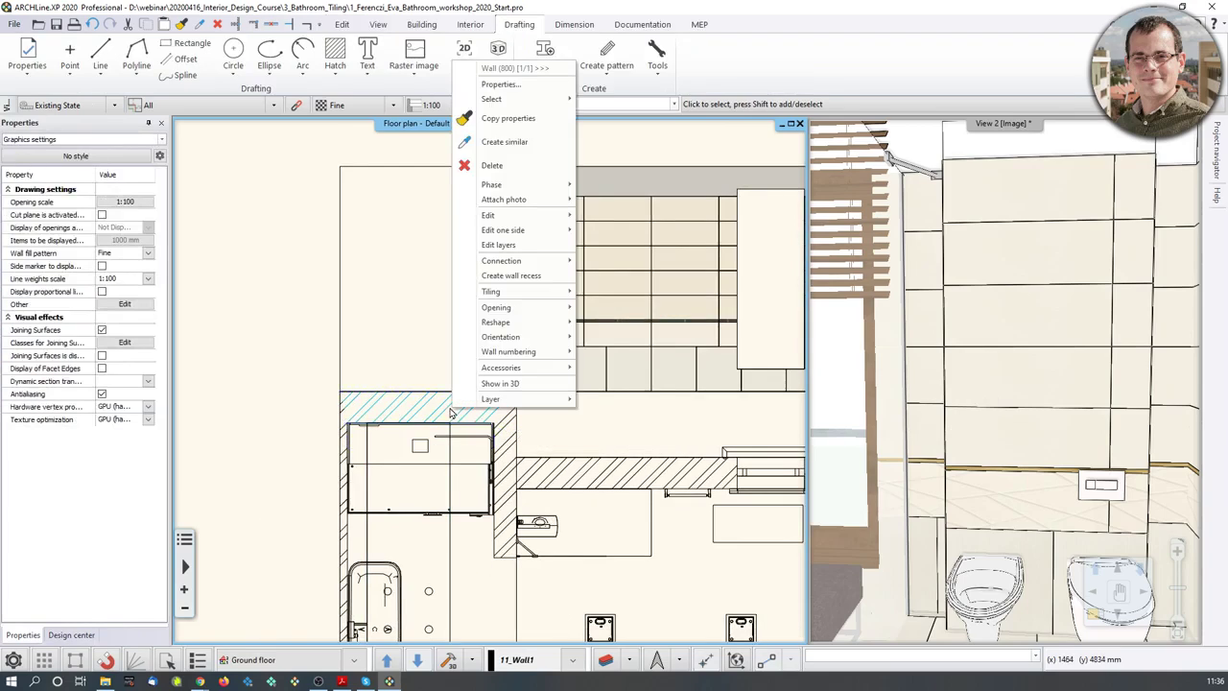
mouse_move(534, 296)
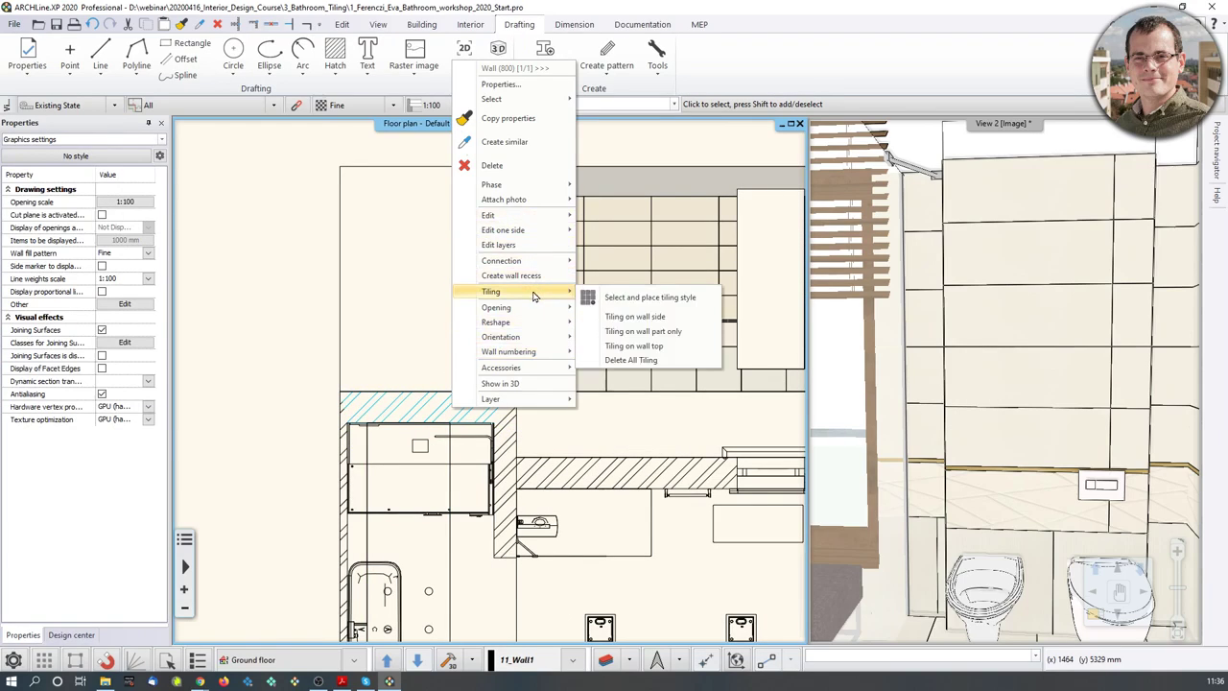
click(608, 301)
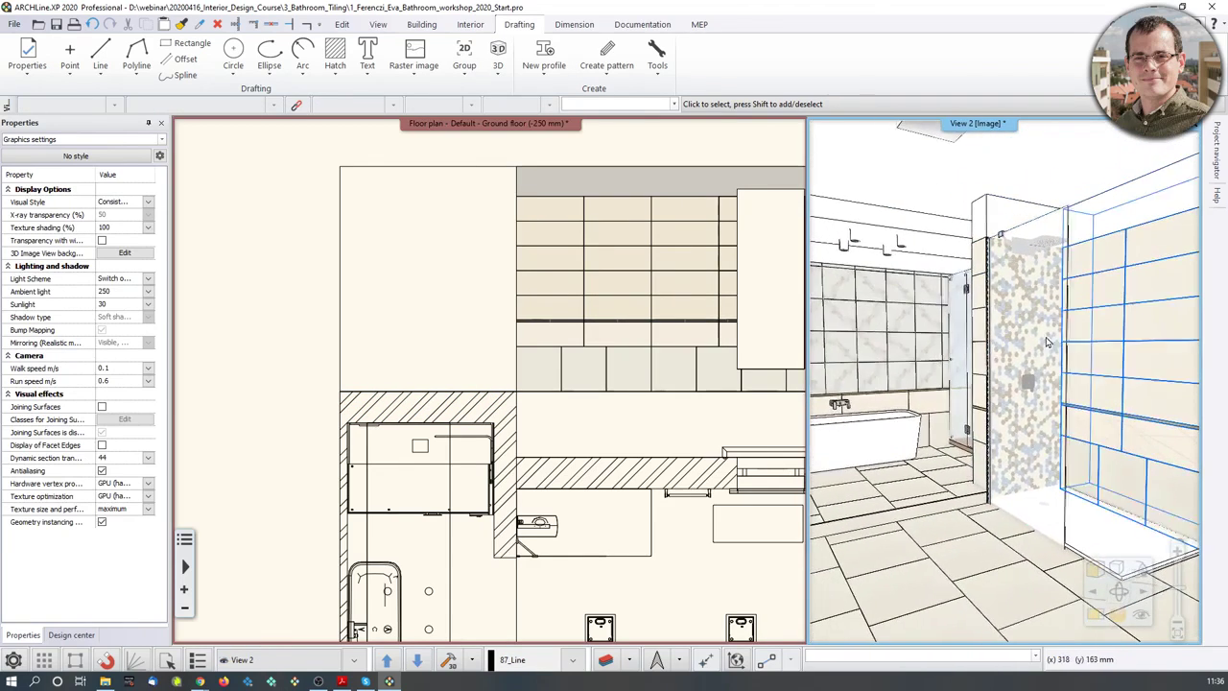
Place the tiling layout of the wall behind the bathtub outside the plan, beyond the bathtub, and finish its editing
click(1048, 342)
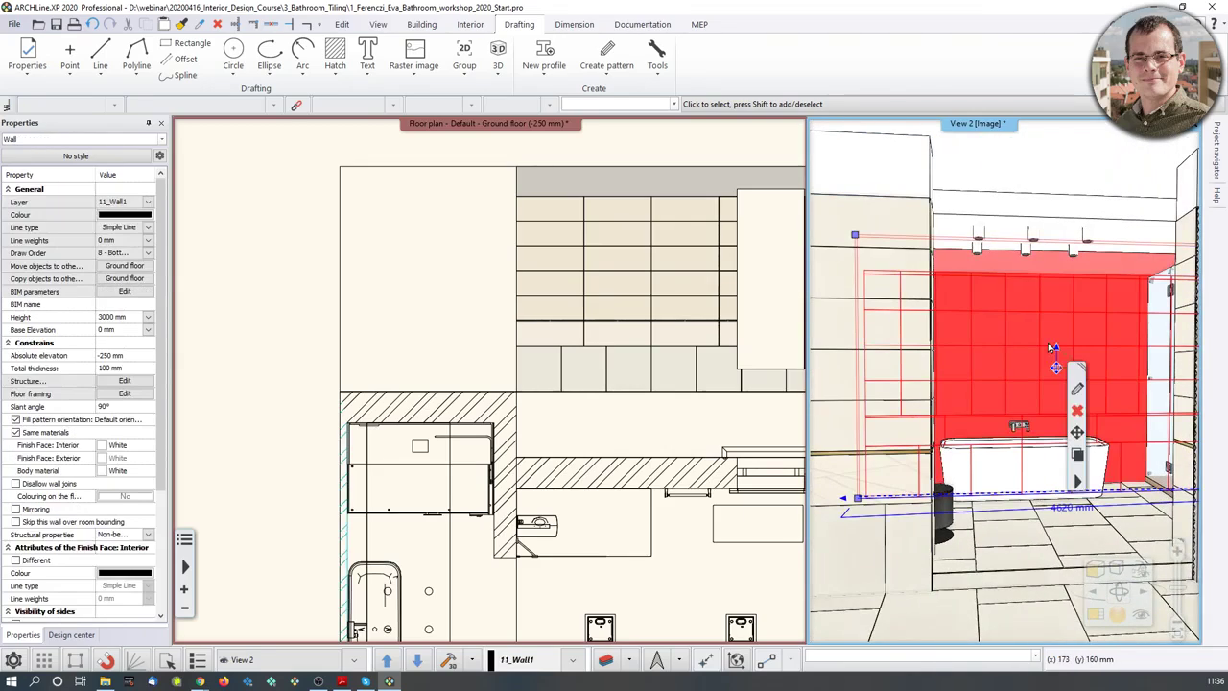
right_click(1043, 343)
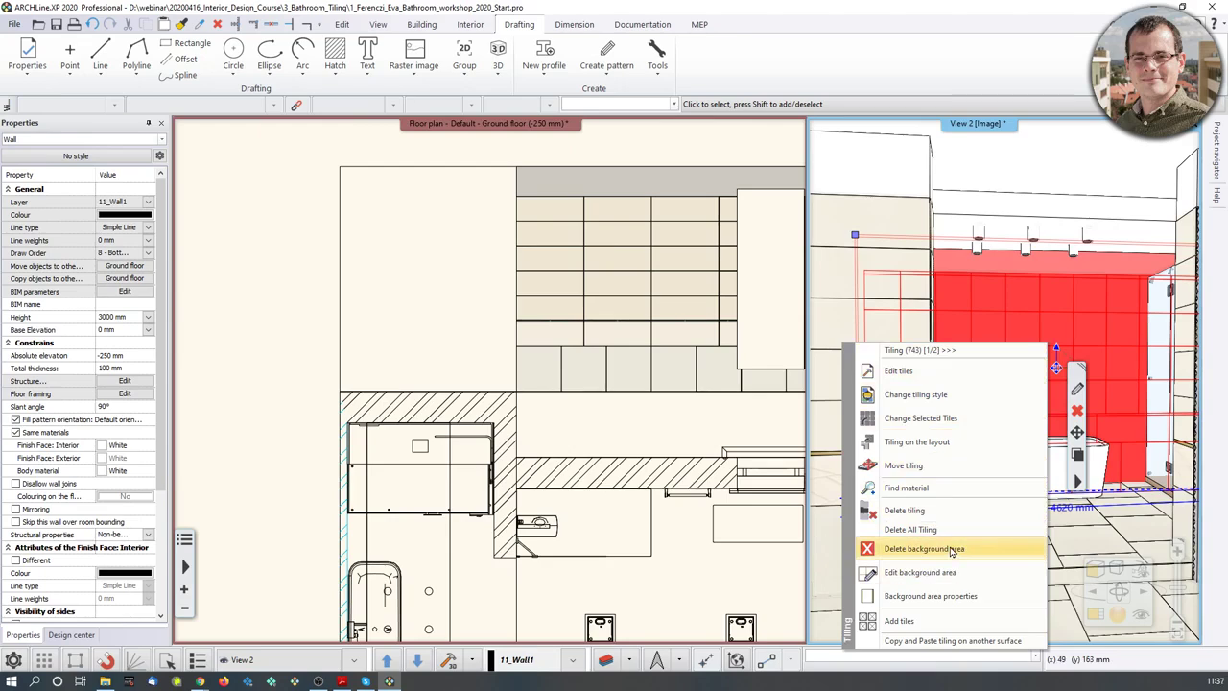
click(937, 448)
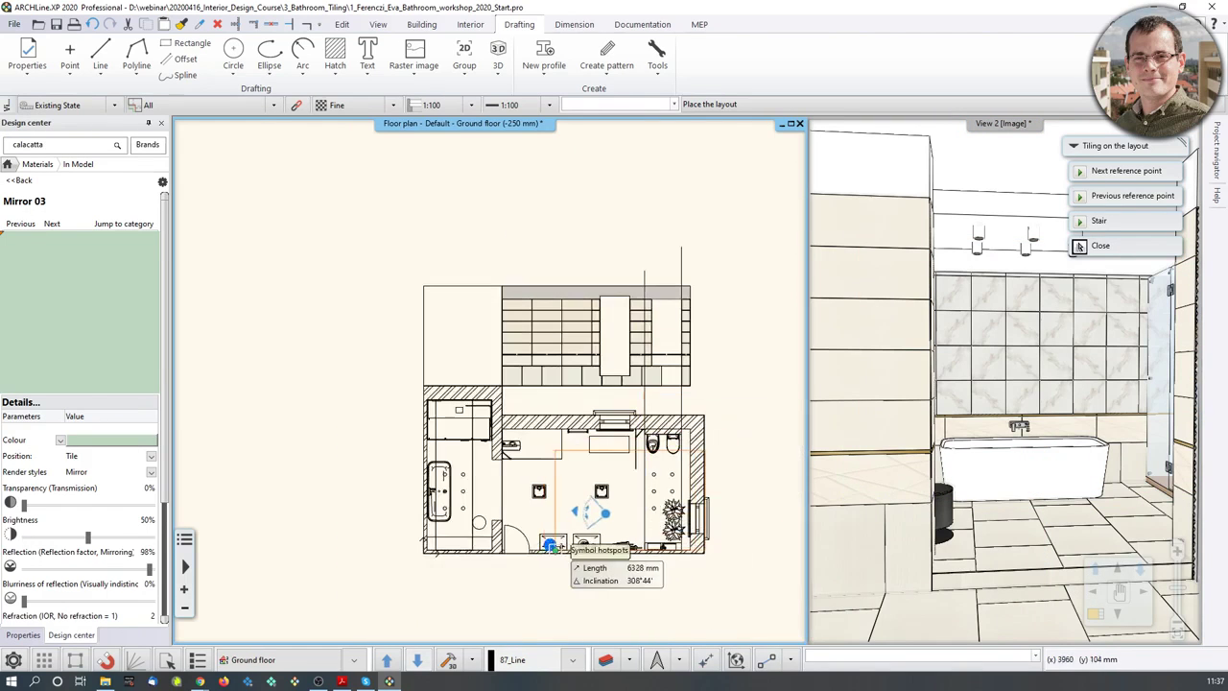
click(272, 480)
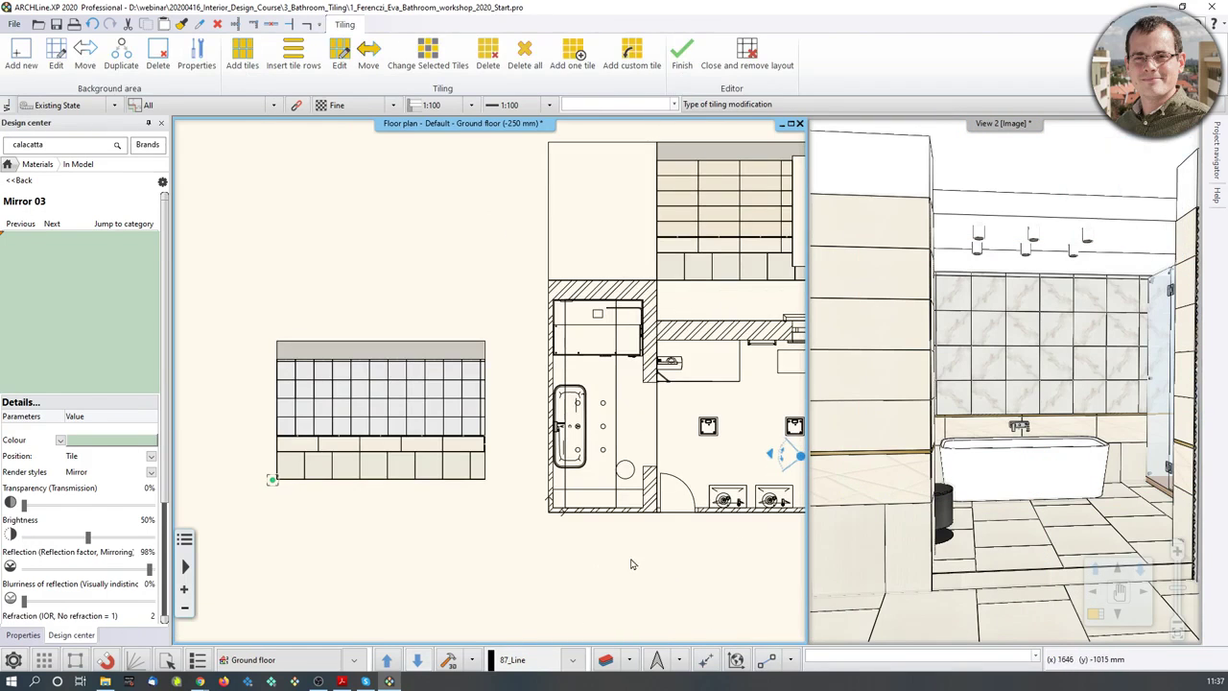
middle_drag(631, 564, 530, 552)
click(346, 447)
middle_drag(712, 440, 628, 394)
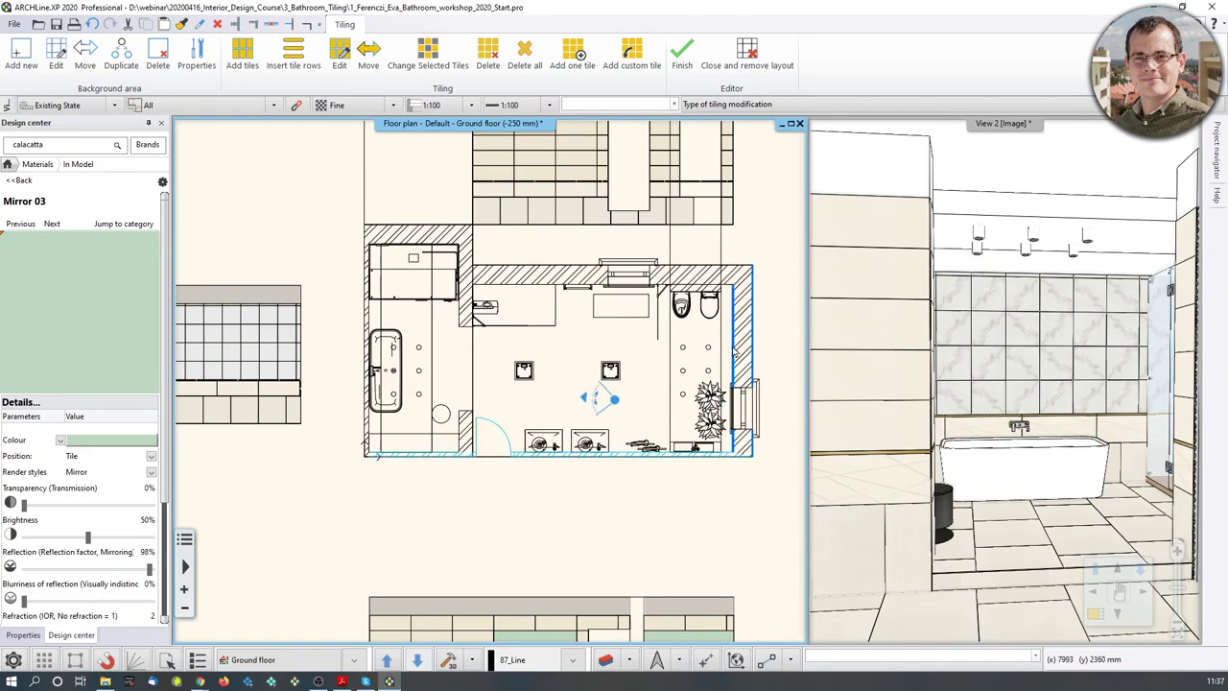
click(682, 56)
Place the floor slab's tiling layout outside the plan, beyond the end wall beside the plants, and finish its editing
click(735, 271)
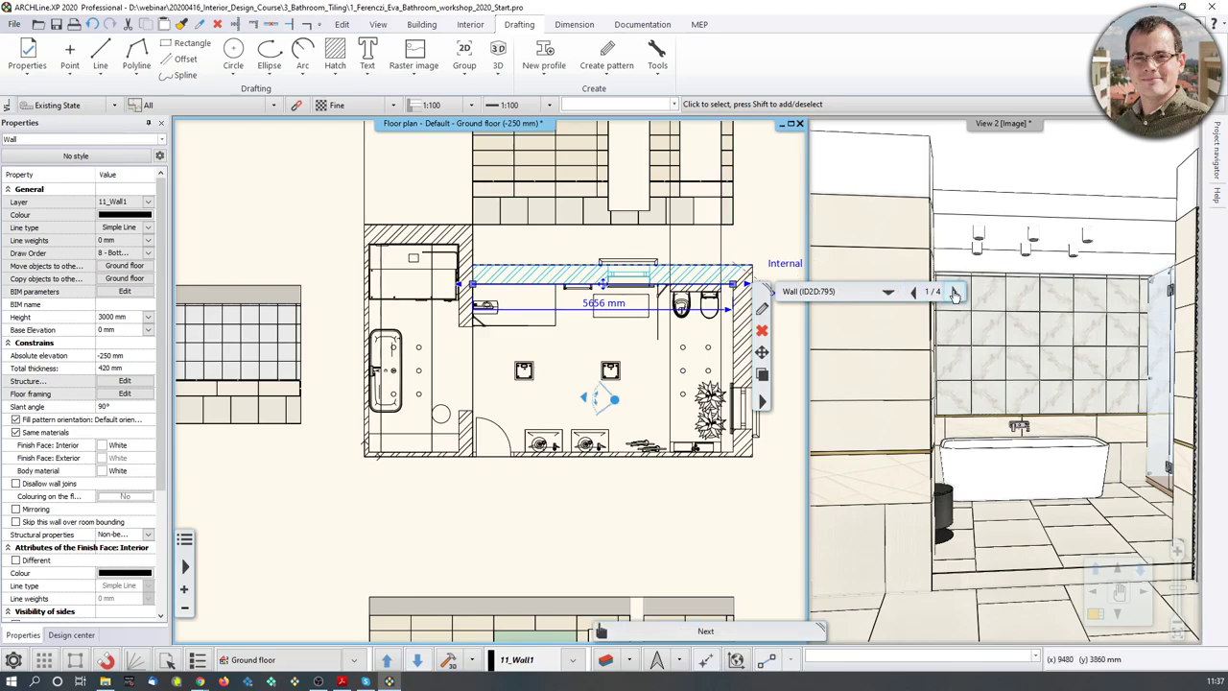
click(887, 291)
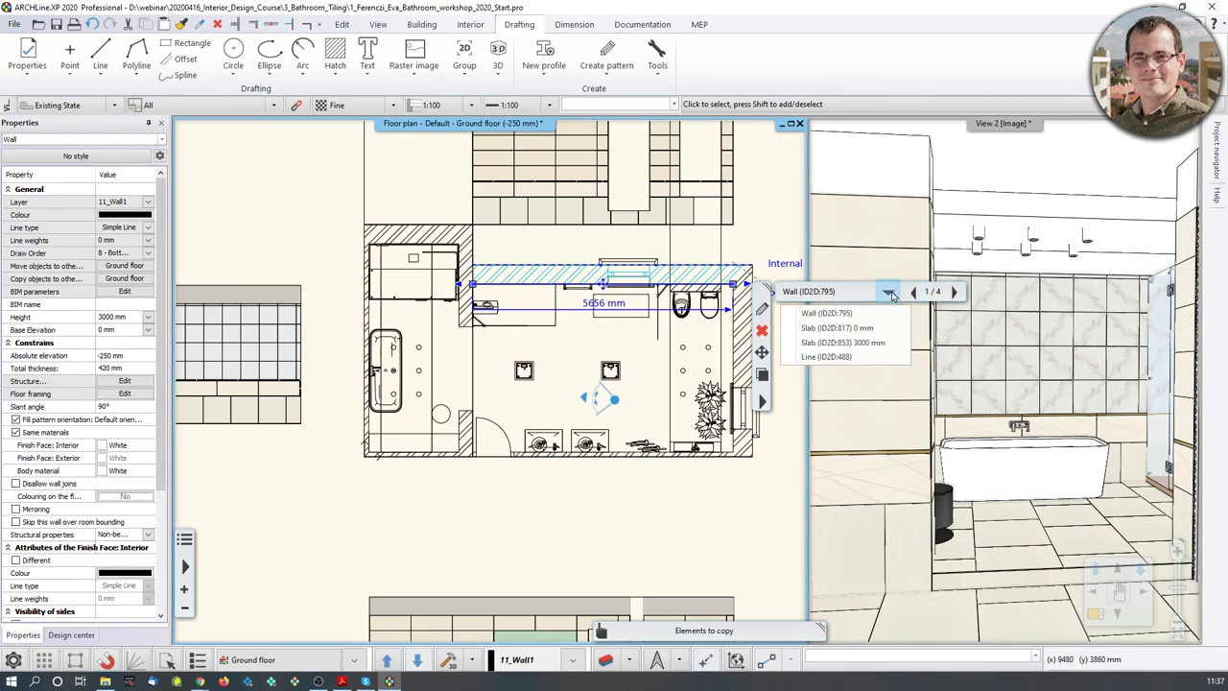
click(827, 345)
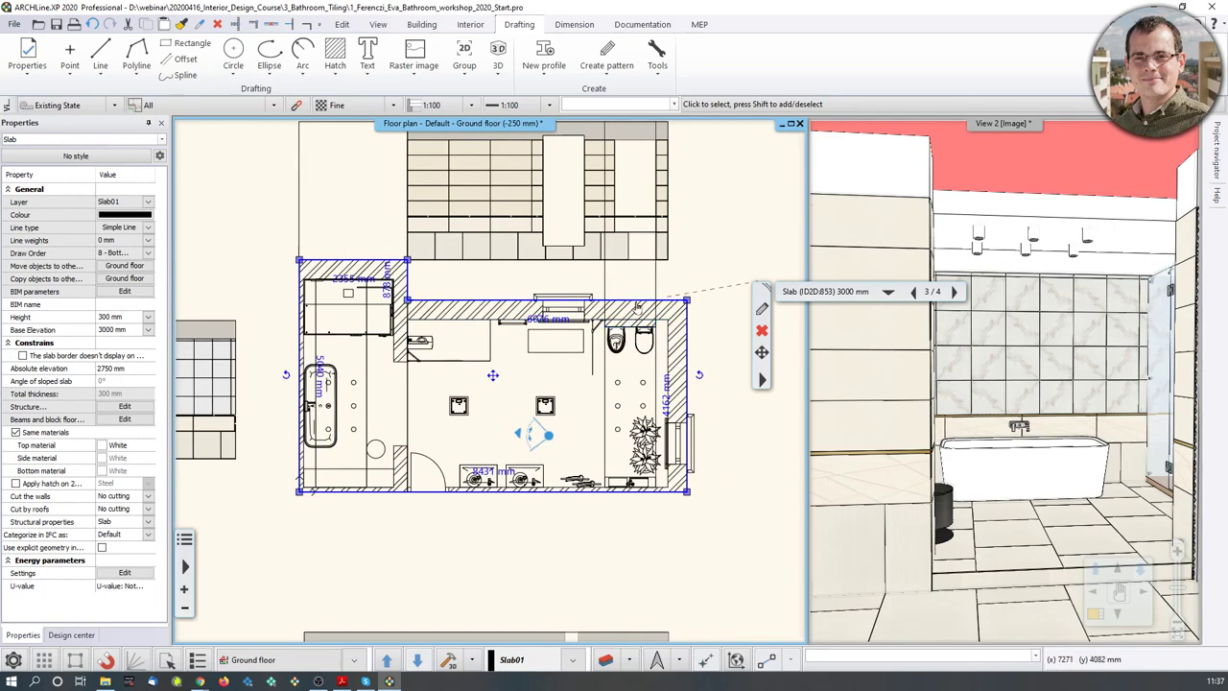
right_click(637, 305)
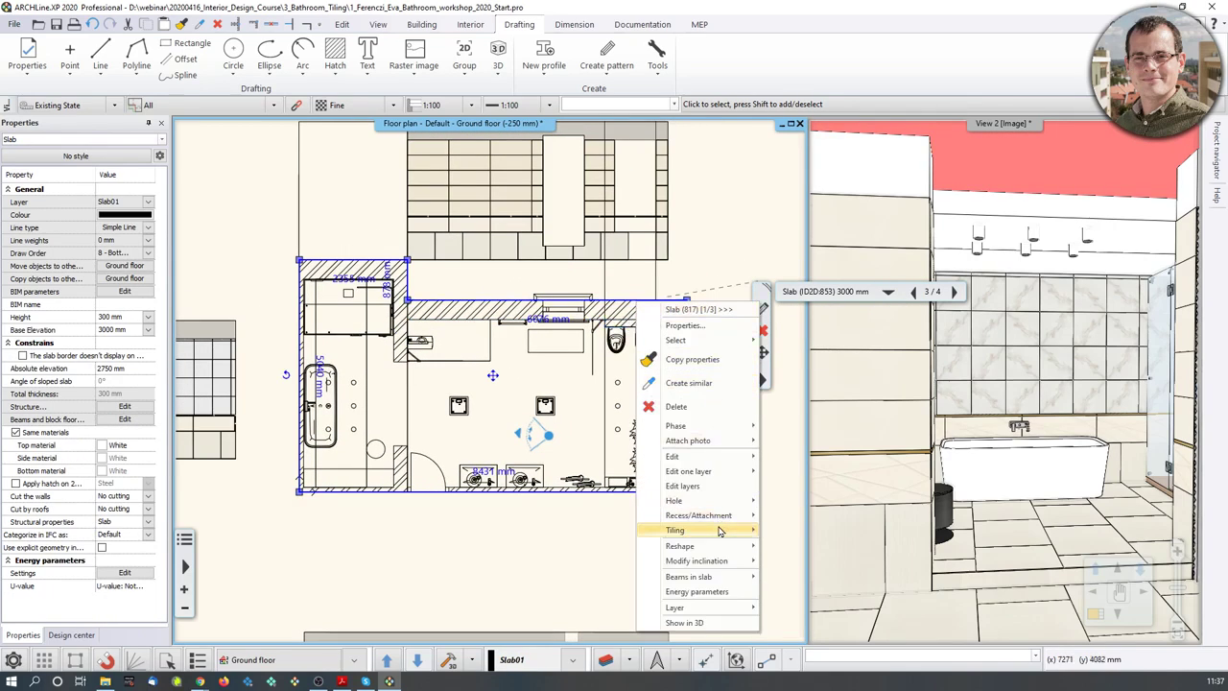
mouse_move(719, 531)
click(822, 532)
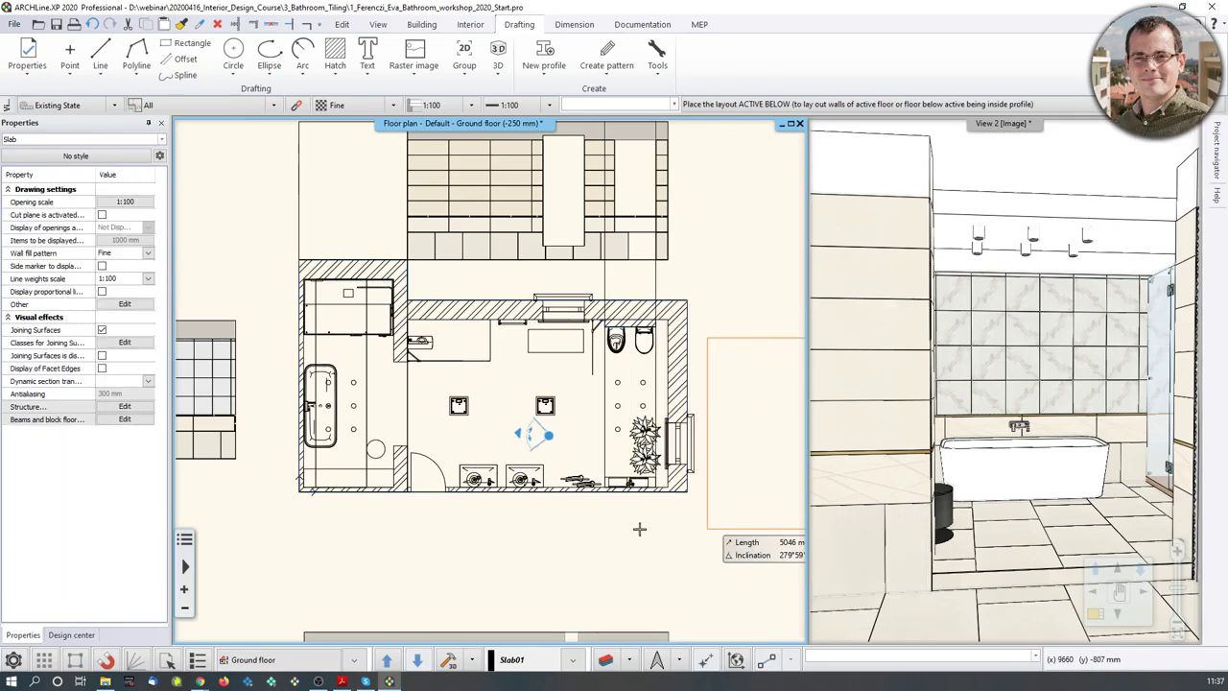
scroll(638, 527, down, 3)
click(617, 434)
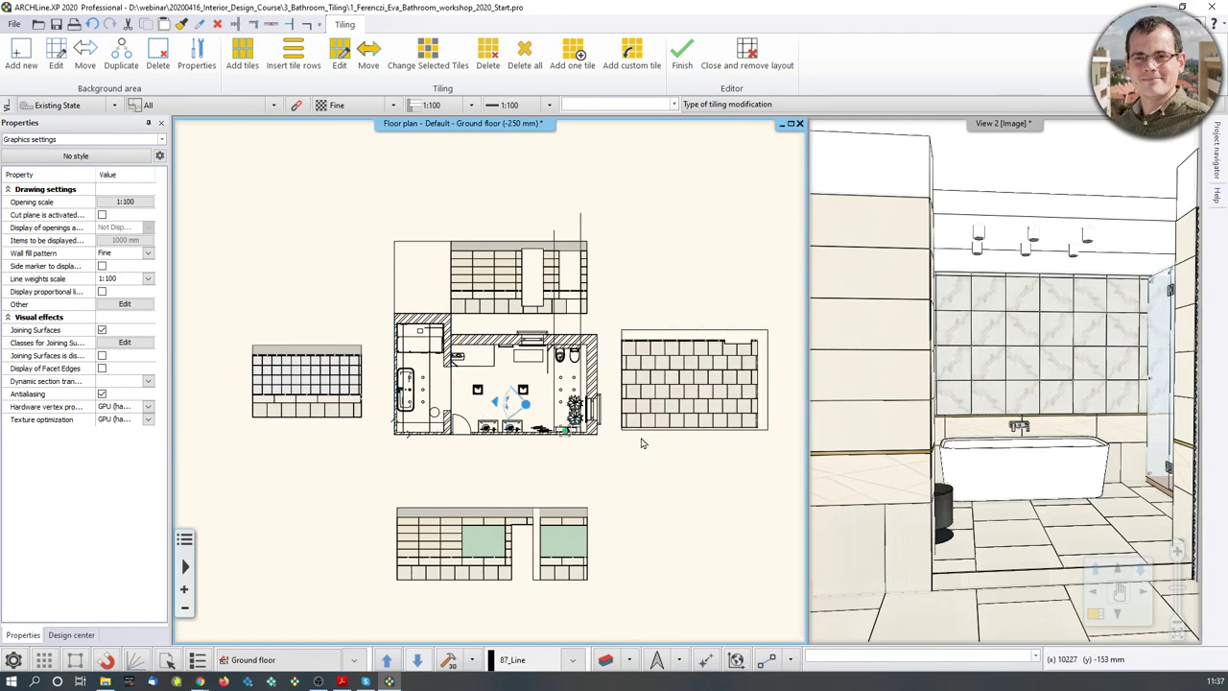
scroll(642, 439, up, 2)
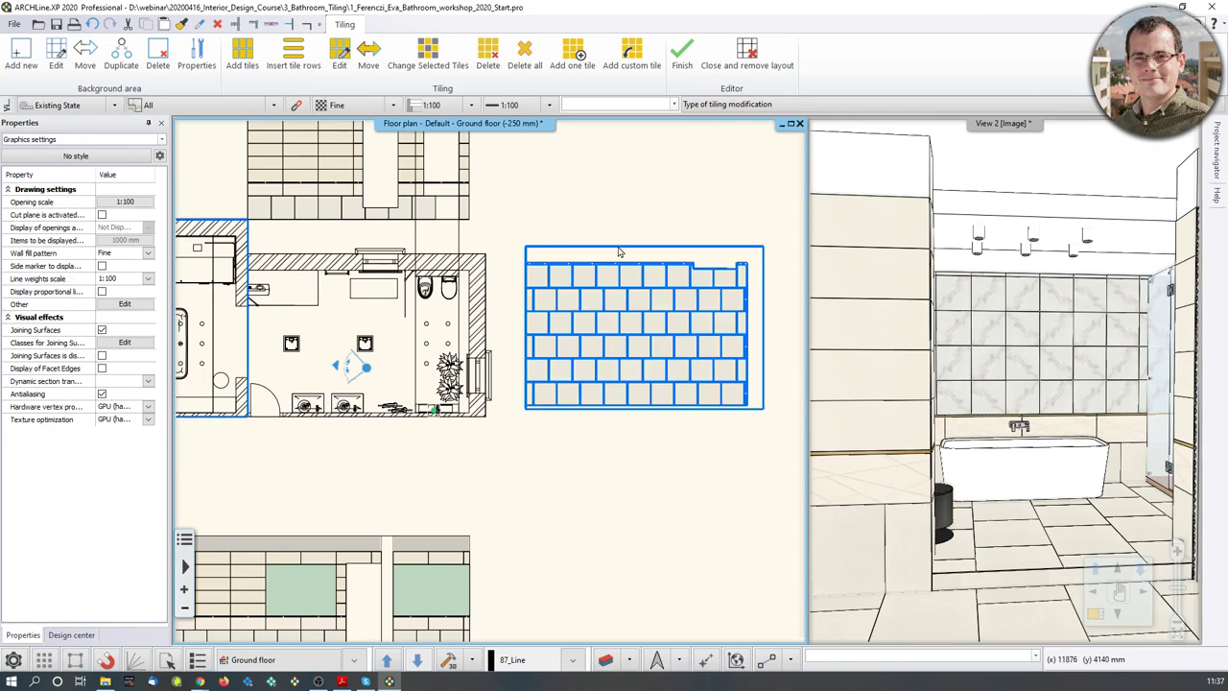
scroll(552, 437, down, 2)
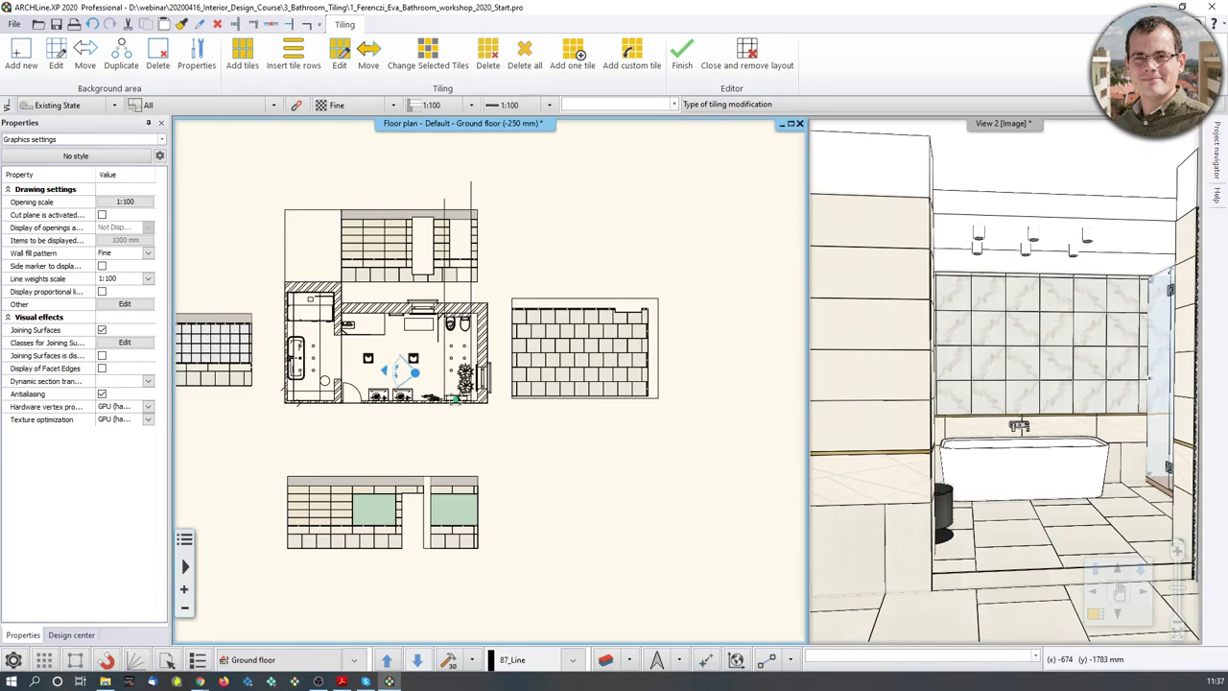
scroll(713, 400, up, 3)
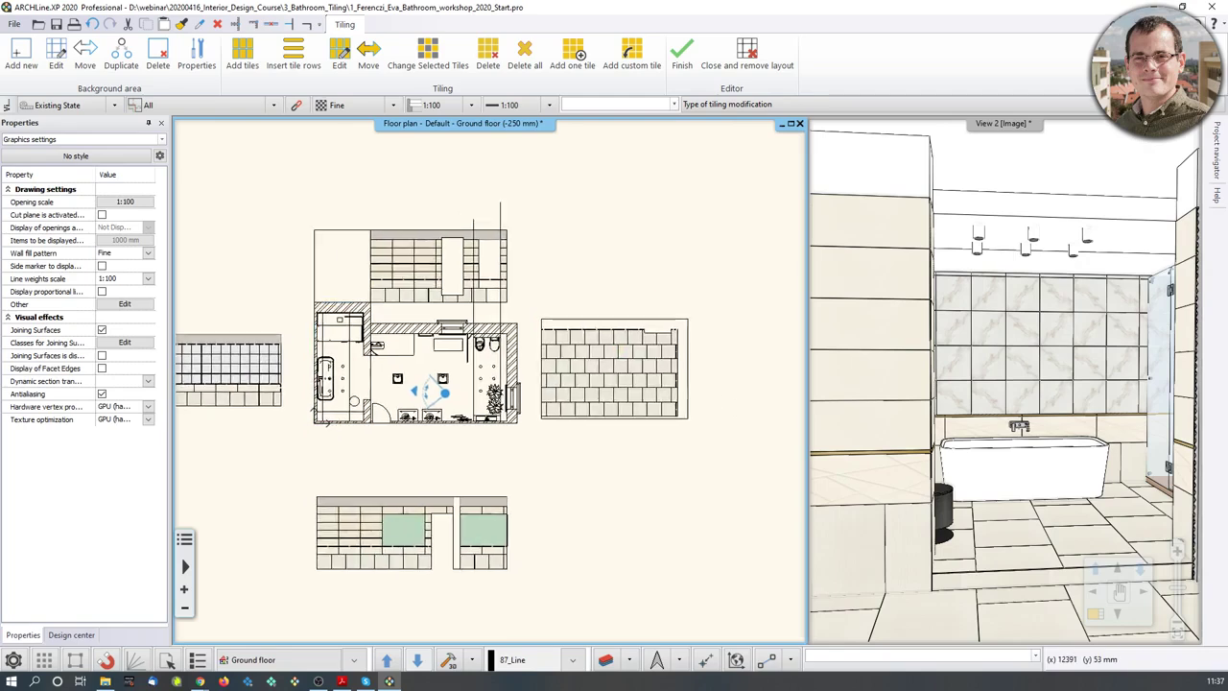
click(692, 59)
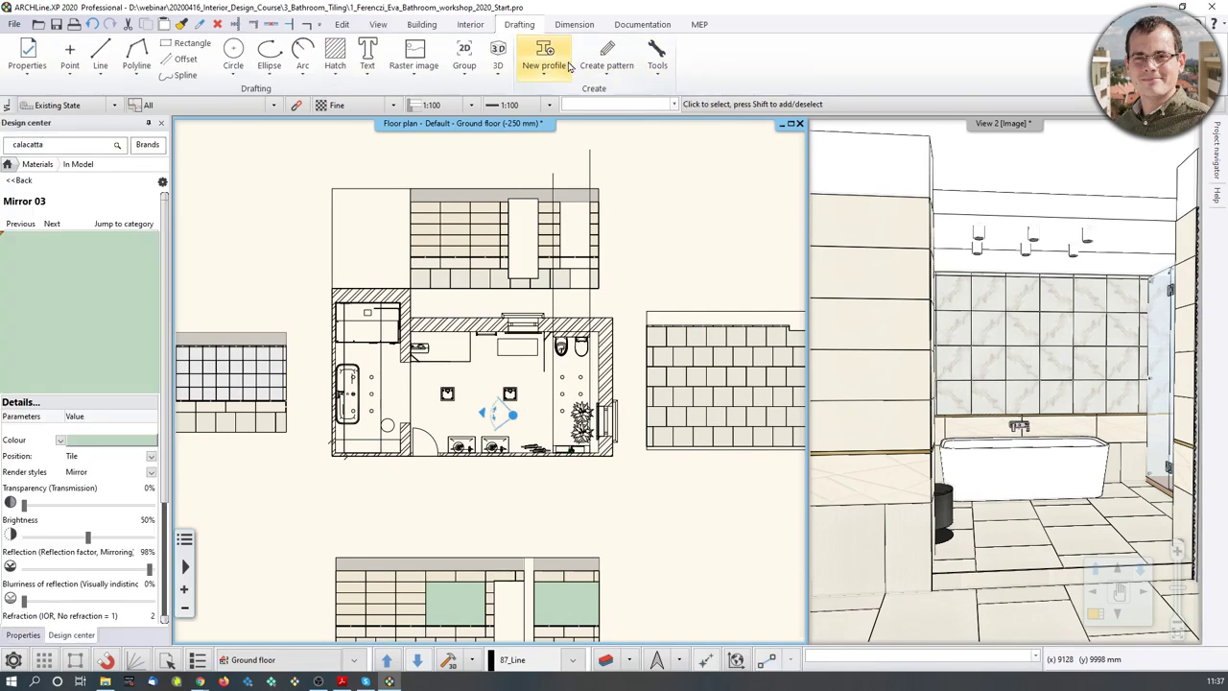
Create an image-type wall elevation of the washbasin wall, viewed from inside the room, with its depth ending just before the two ceiling fixtures
click(639, 24)
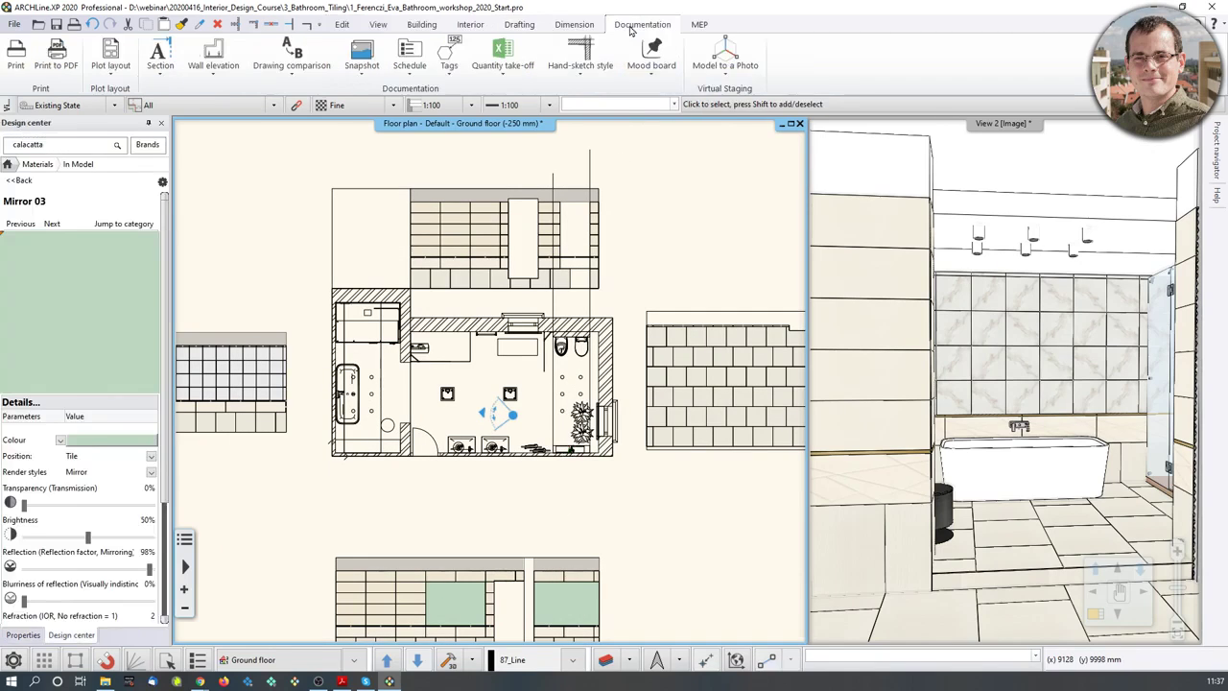
click(214, 77)
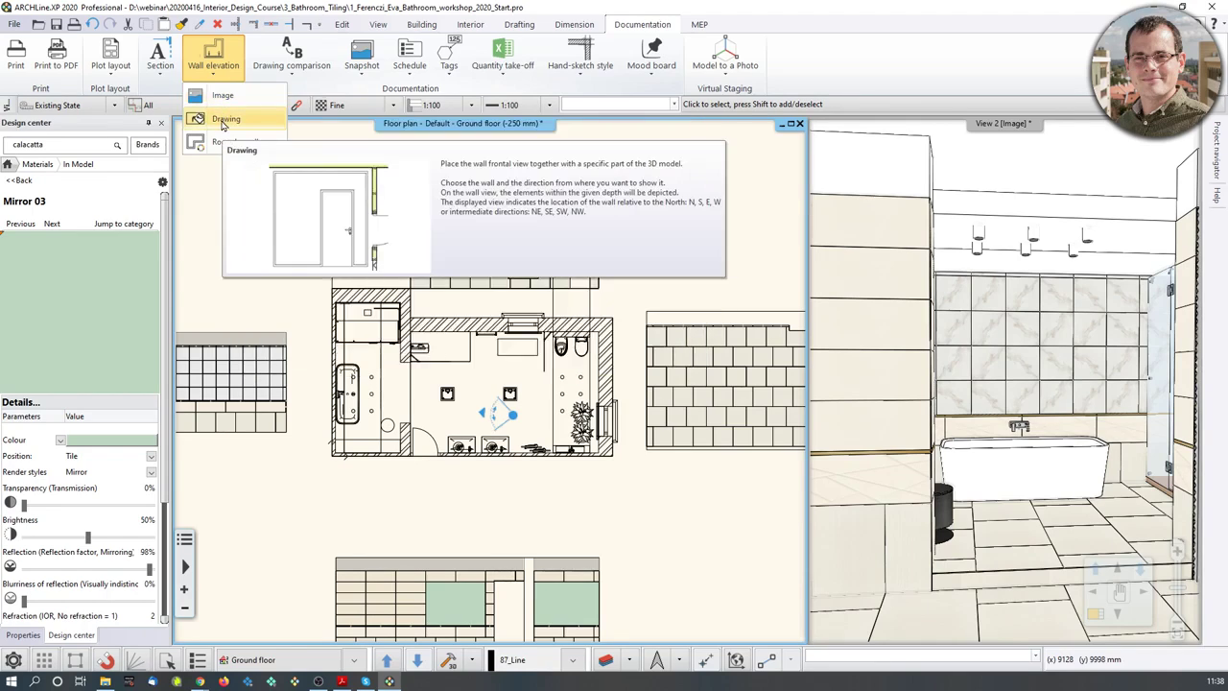
click(221, 95)
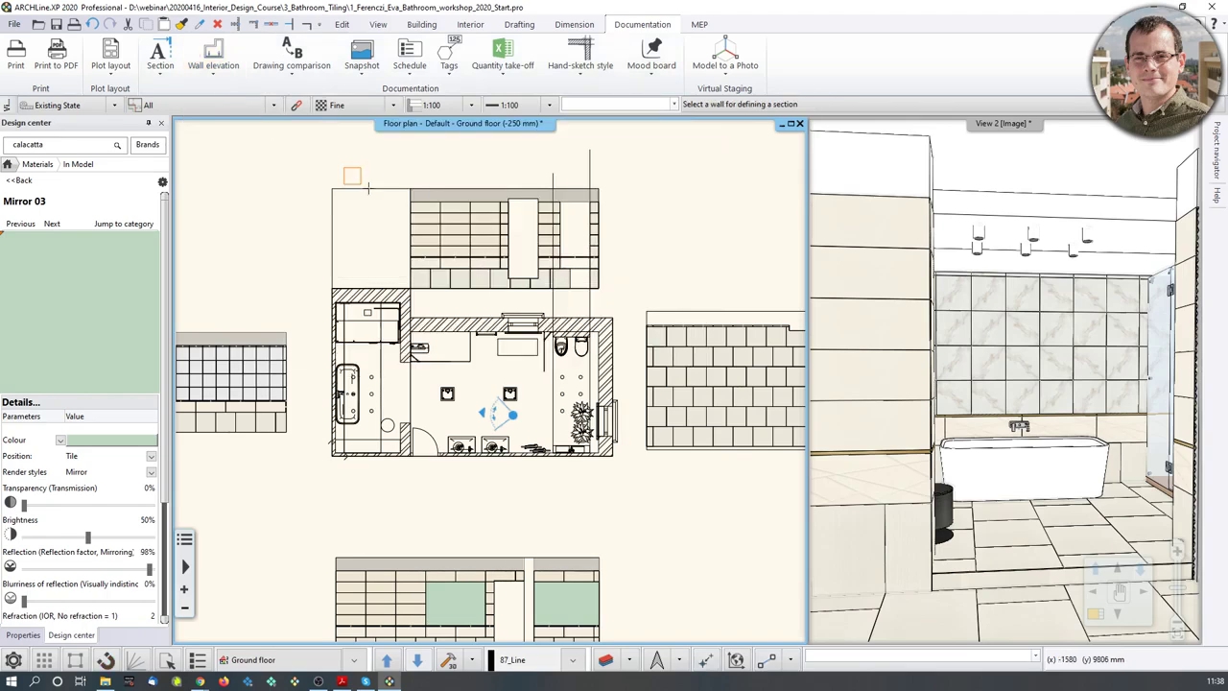
scroll(494, 345, up, 3)
scroll(488, 449, up, 2)
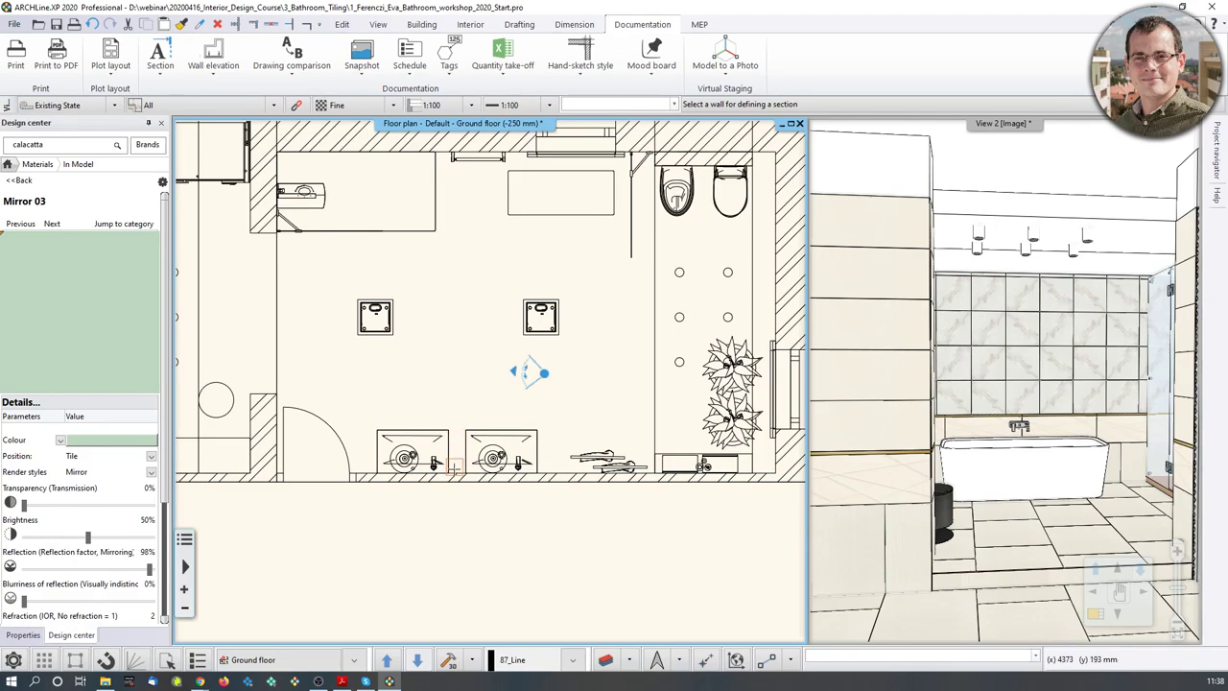
click(456, 471)
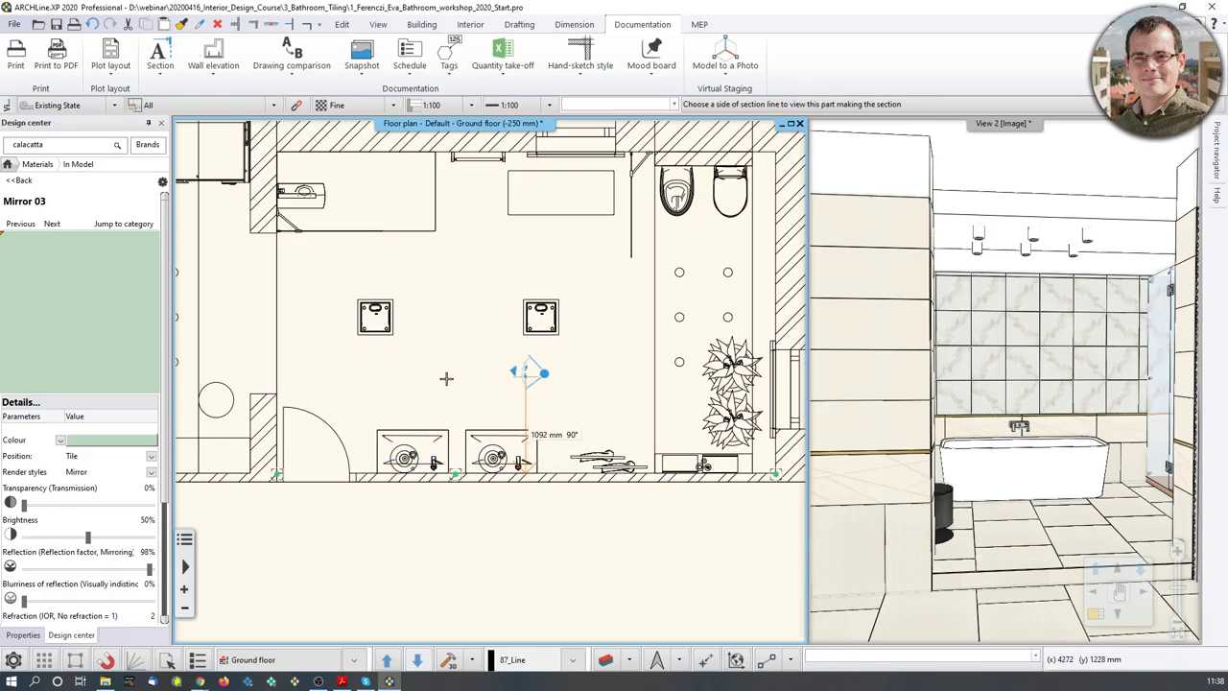
scroll(489, 453, up, 2)
scroll(489, 452, up, 2)
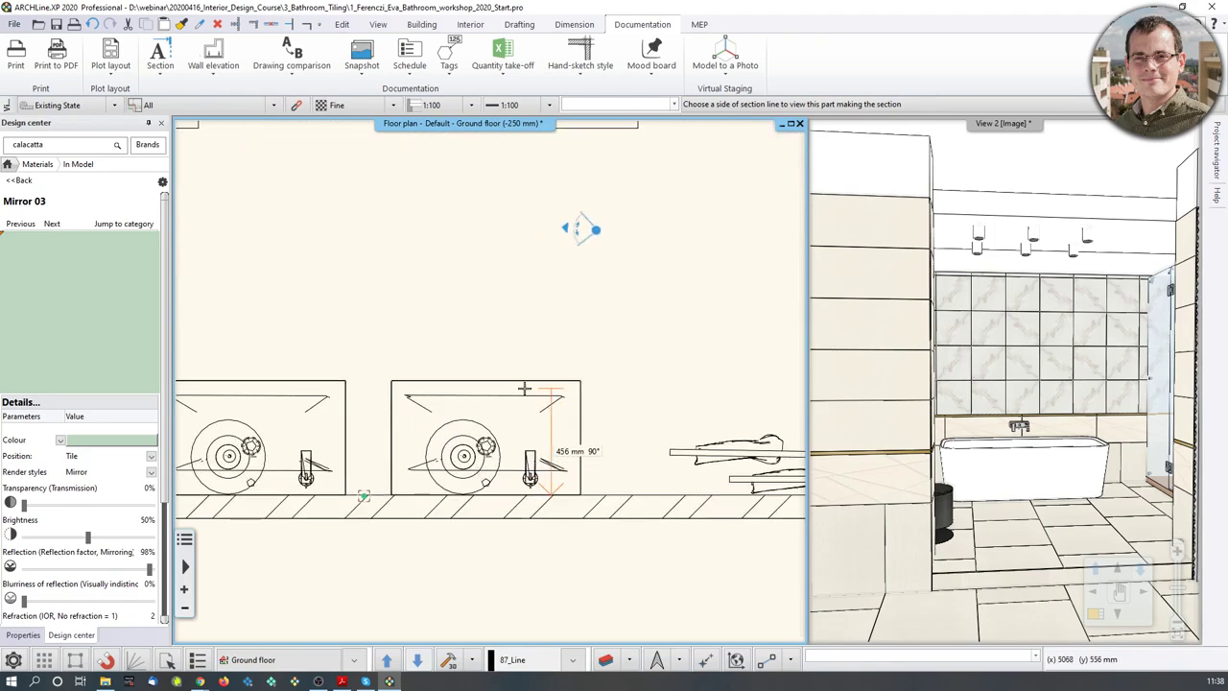
scroll(541, 307, down, 3)
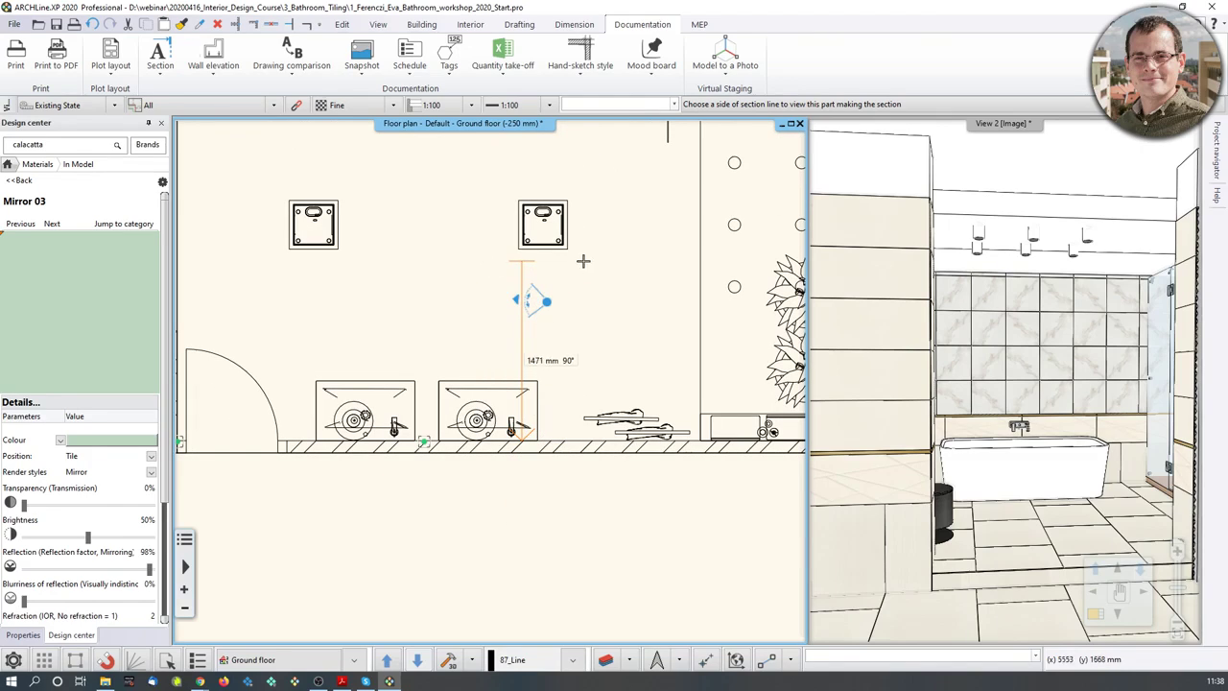
click(519, 269)
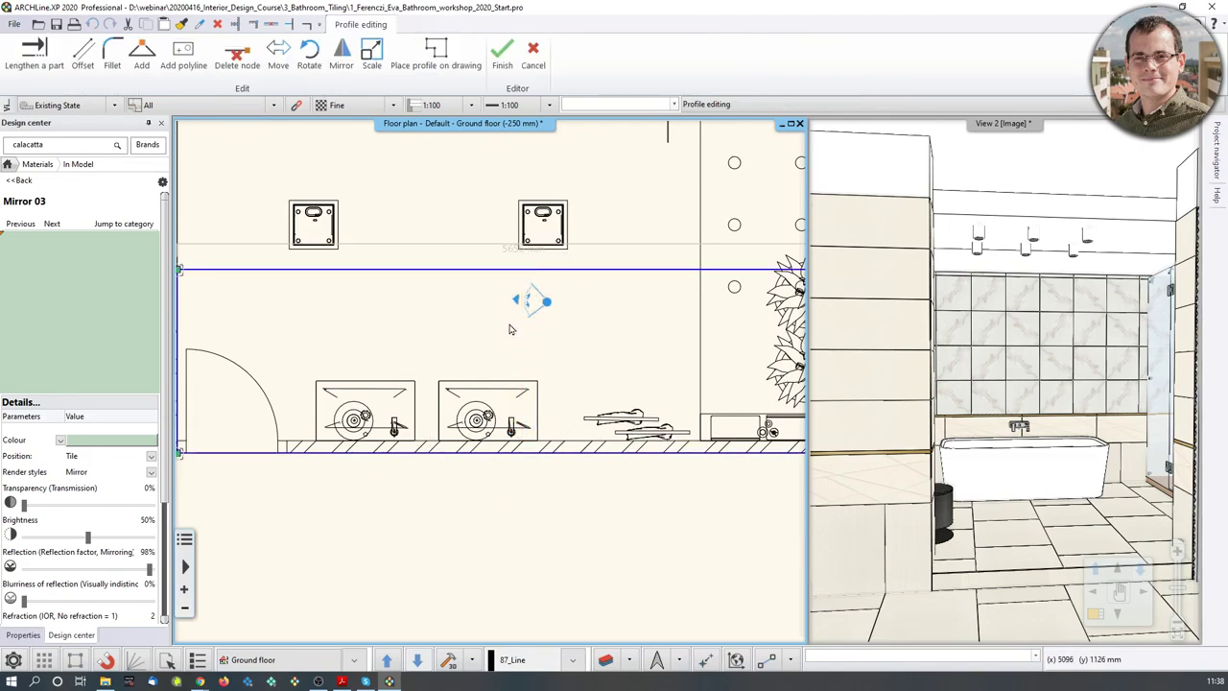
Offset the room-side edge of the elevation's boundary about 500 mm towards the washbasins
scroll(509, 329, down, 2)
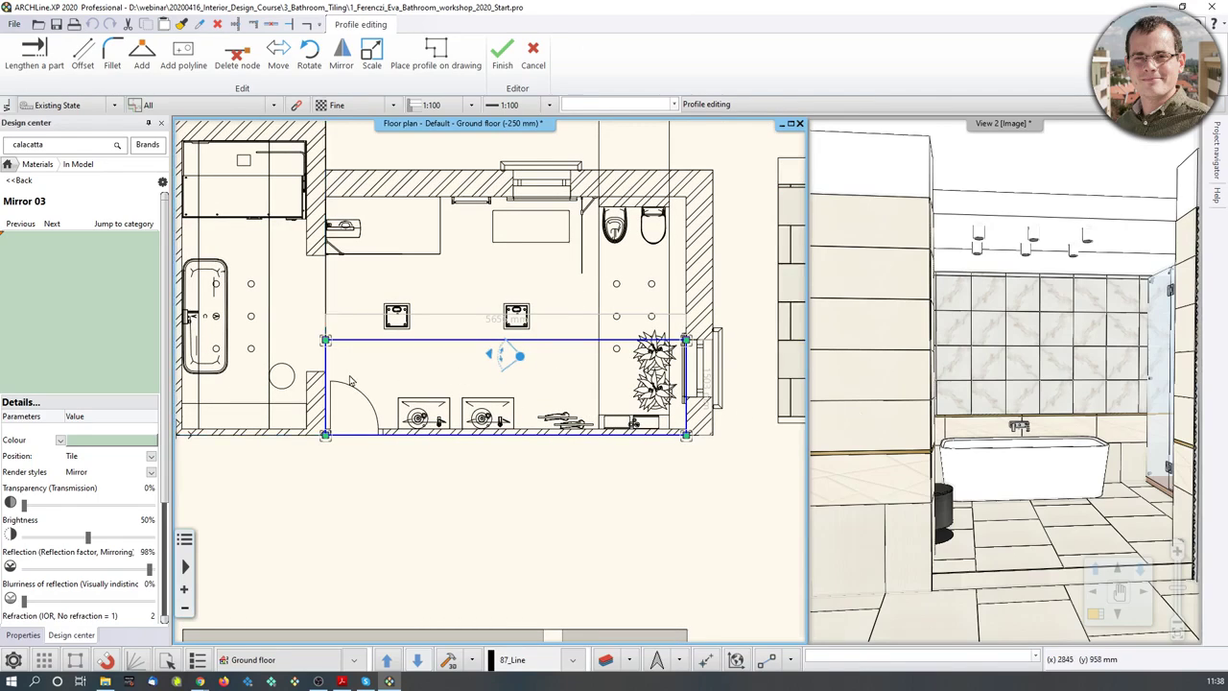
right_click(475, 346)
click(498, 351)
scroll(480, 394, up, 2)
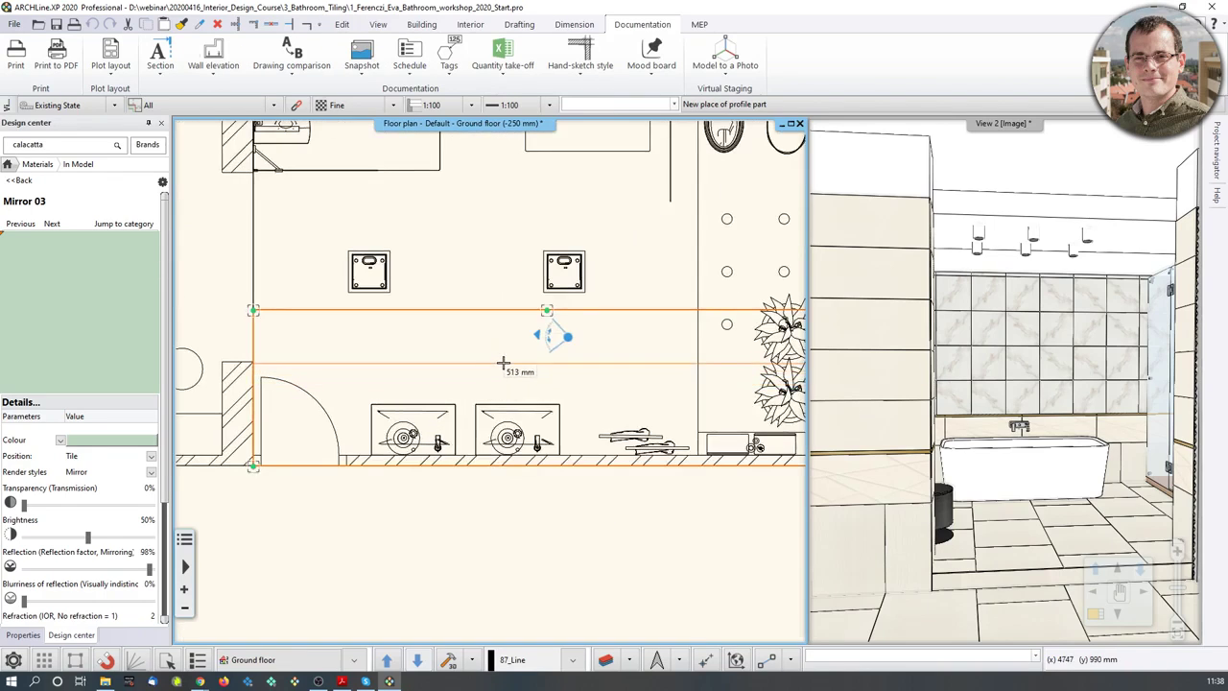
scroll(754, 357, down, 1)
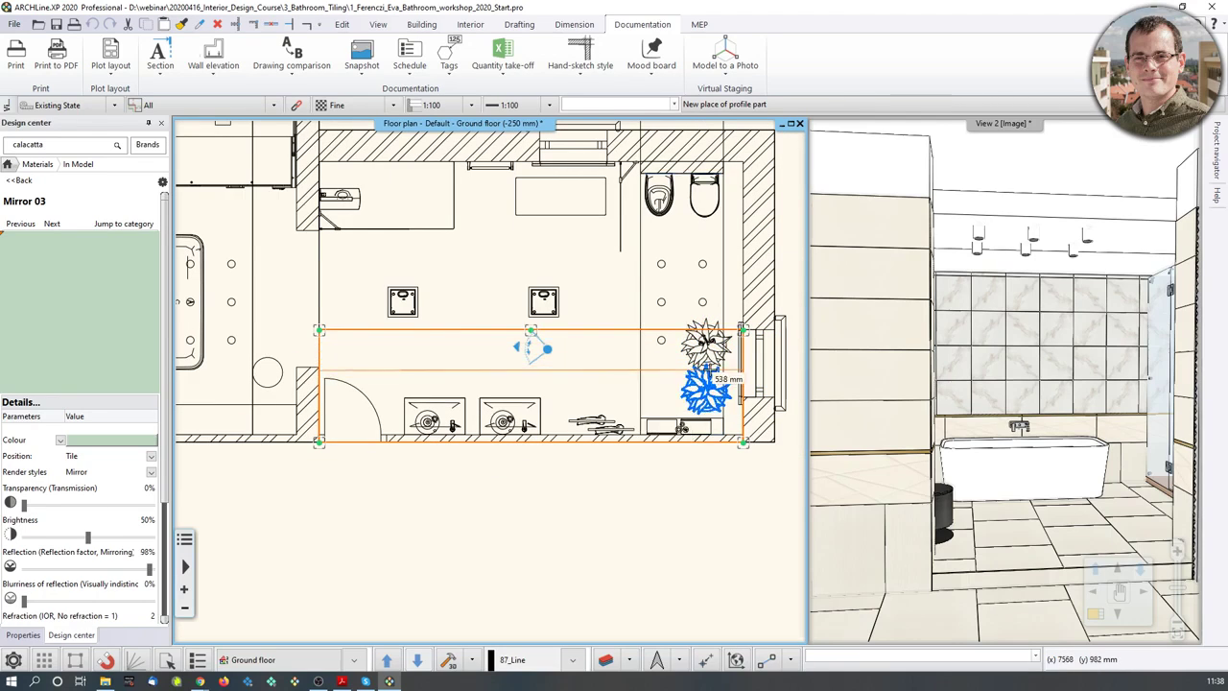
scroll(699, 383, up, 3)
scroll(497, 361, up, 1)
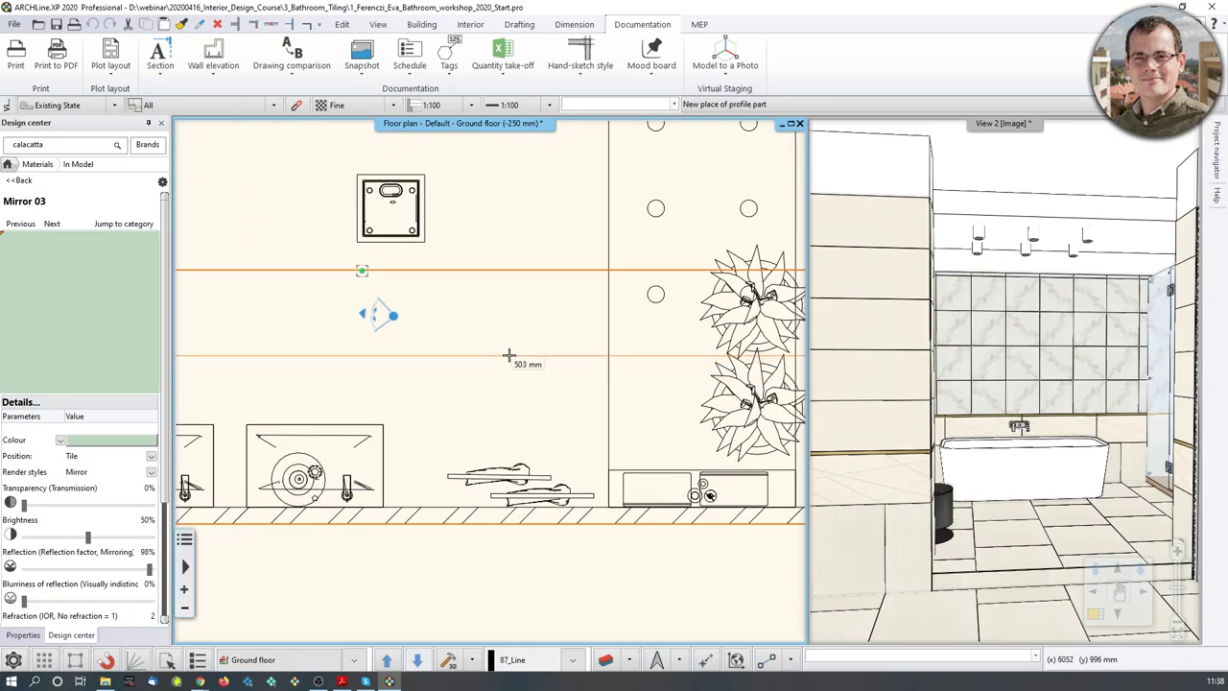
click(509, 353)
Insert a node in the boundary's room-side edge beside the plants and offset the segment over the plants to just in front of the low cabinet
right_click(660, 358)
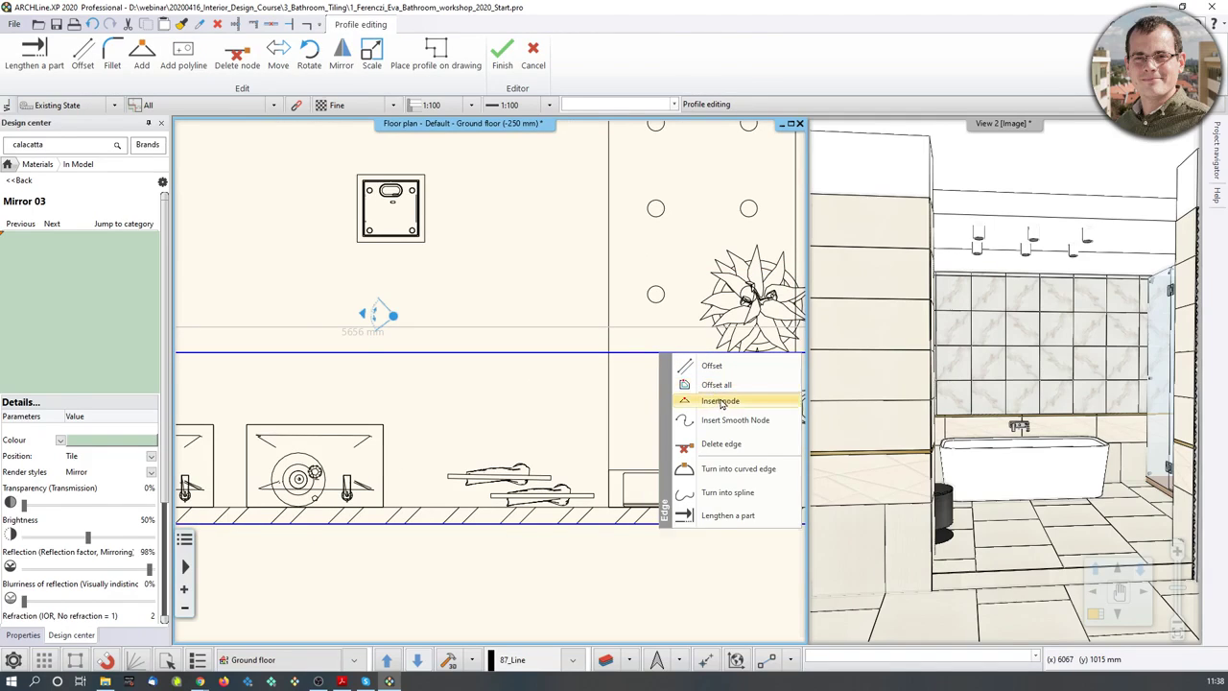
click(718, 400)
click(670, 353)
middle_drag(752, 376, 640, 373)
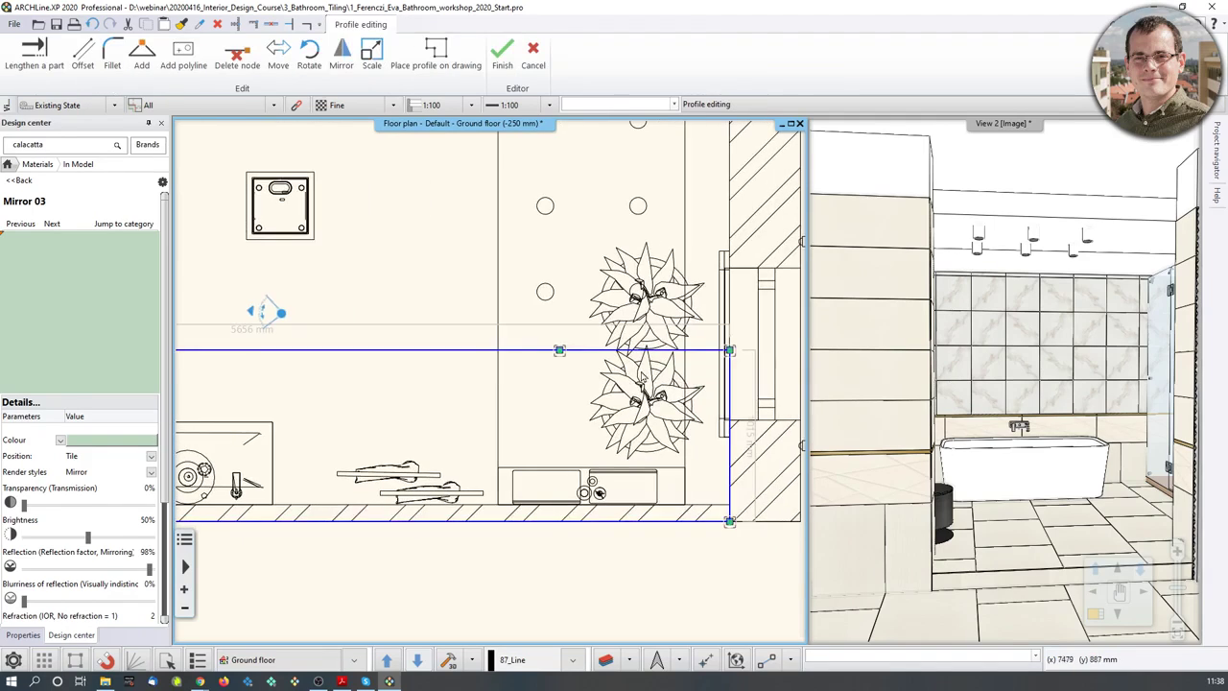
right_click(668, 356)
click(710, 365)
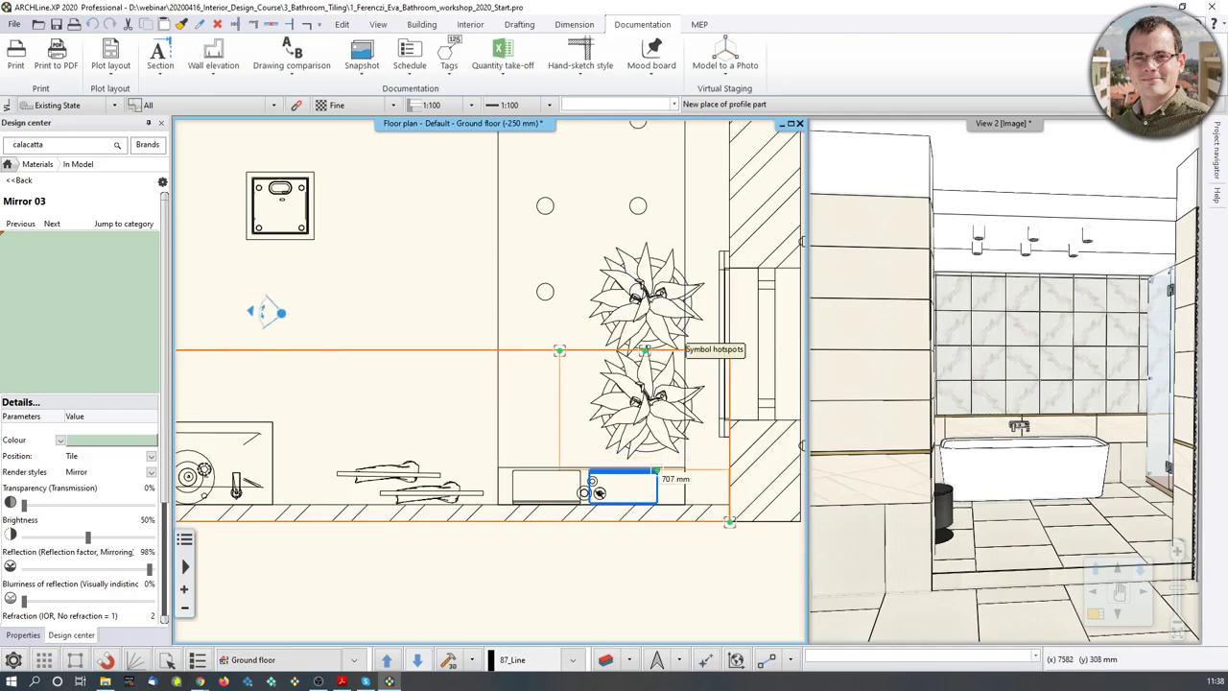
scroll(683, 472, up, 3)
click(562, 351)
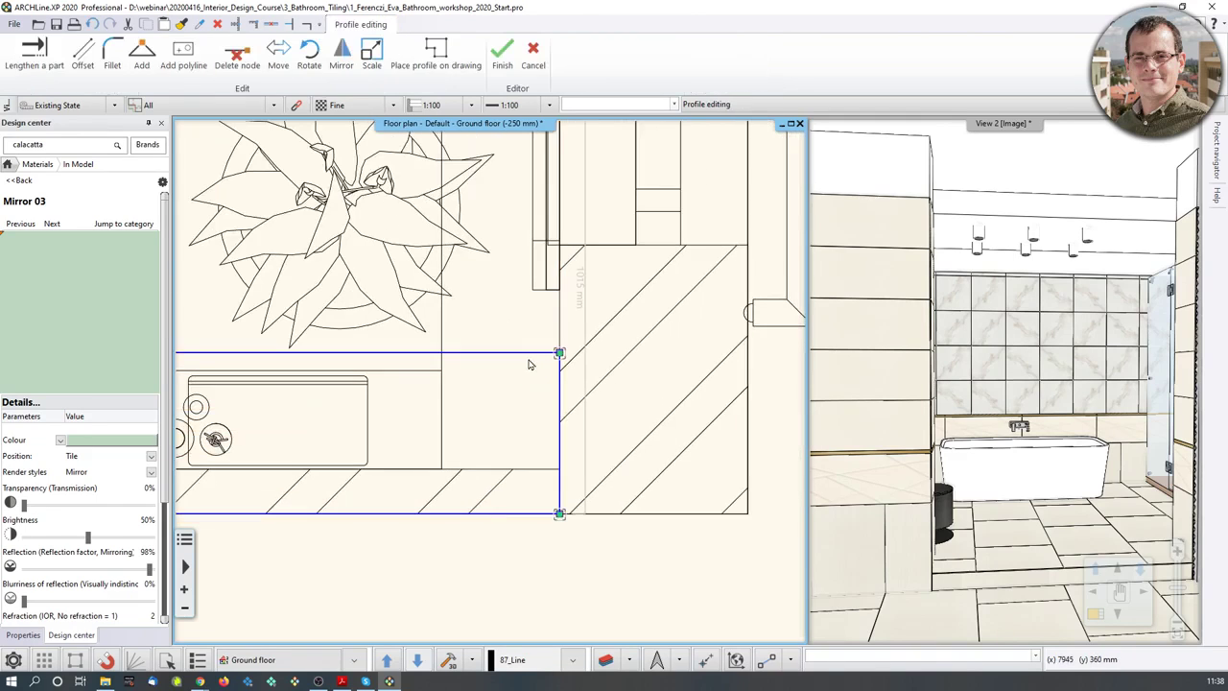
Finish the elevation boundary and save its snapshot as a 1080-pixel PNG in the 3_Bathroom_Tiling folder
scroll(393, 372, down, 3)
middle_drag(393, 371, 610, 403)
scroll(621, 434, down, 2)
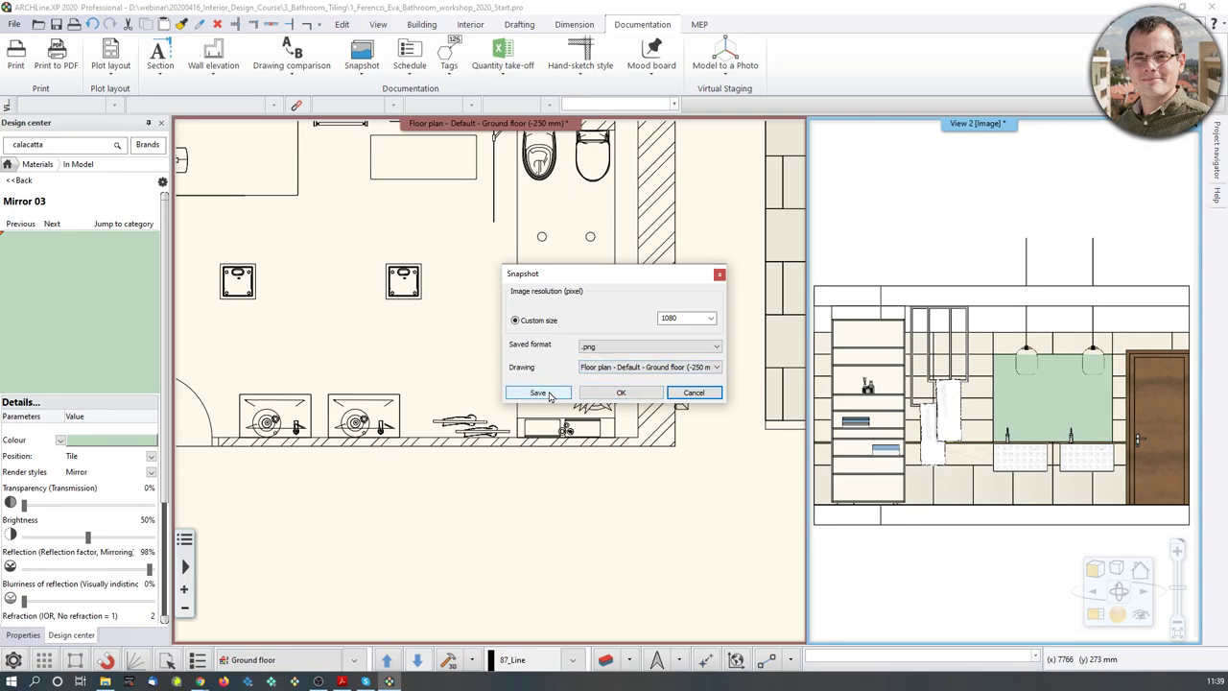
click(538, 393)
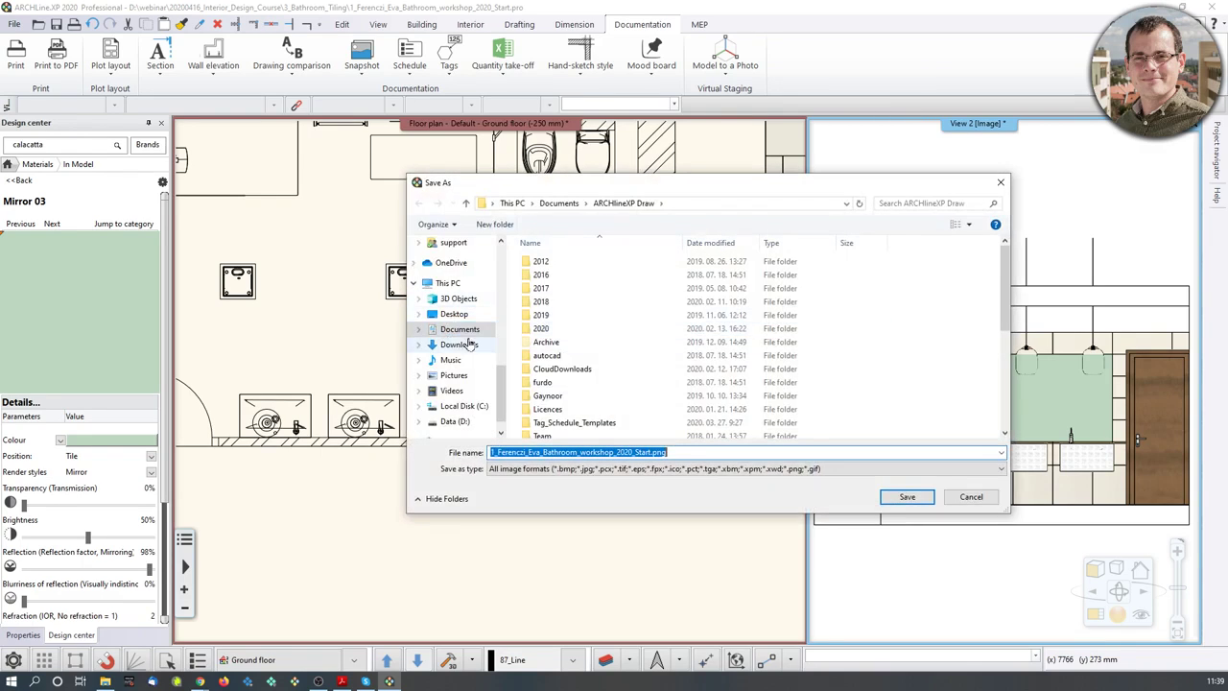
key(Return)
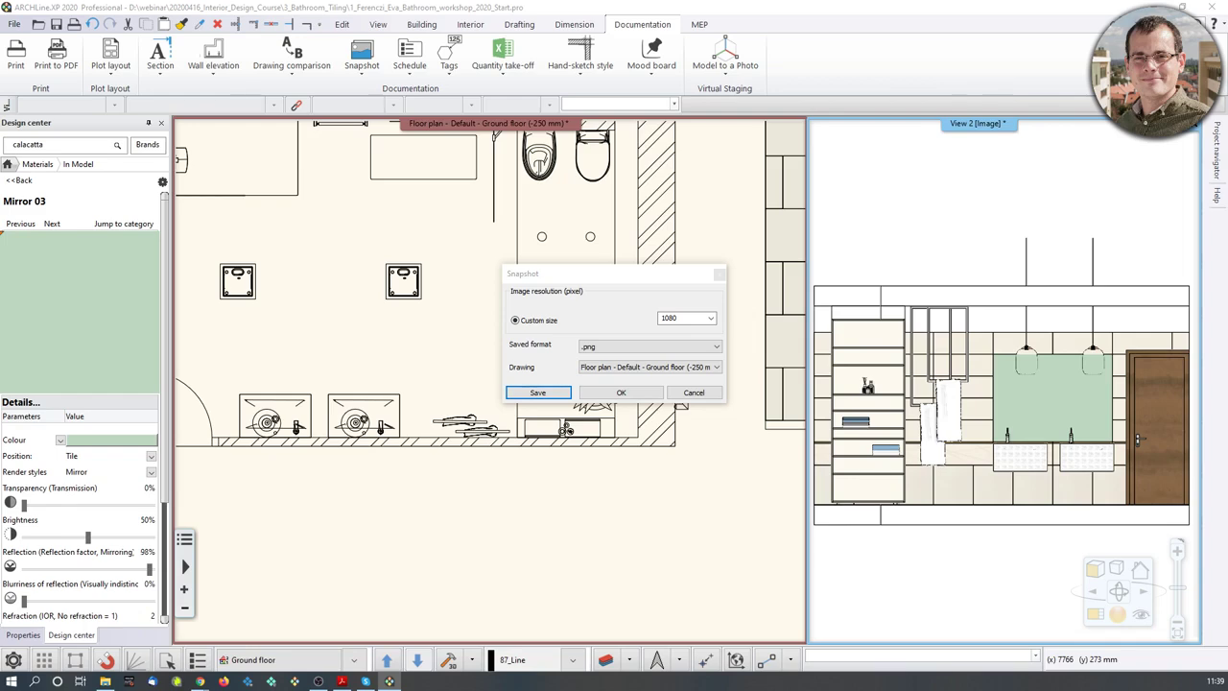
key(Return)
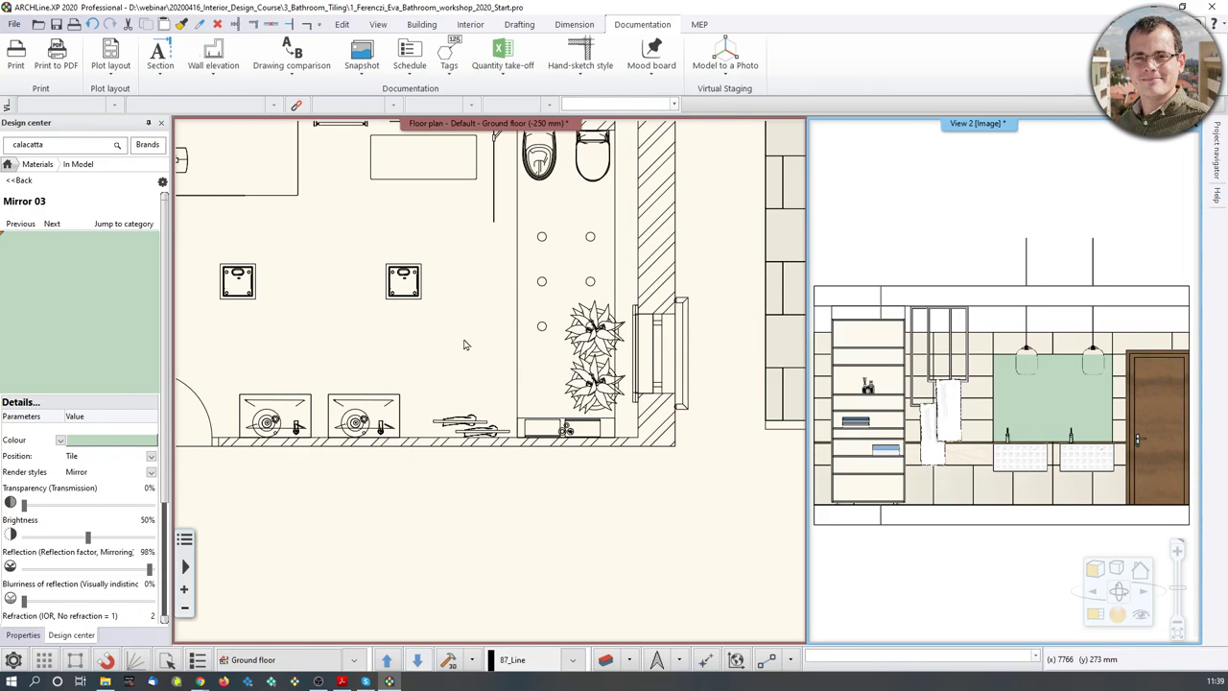
Switch to File Explorer, open the saved PNG from 3_Bathroom_Tiling, review the washbasin elevation, and close the viewer
middle_drag(450, 357, 535, 365)
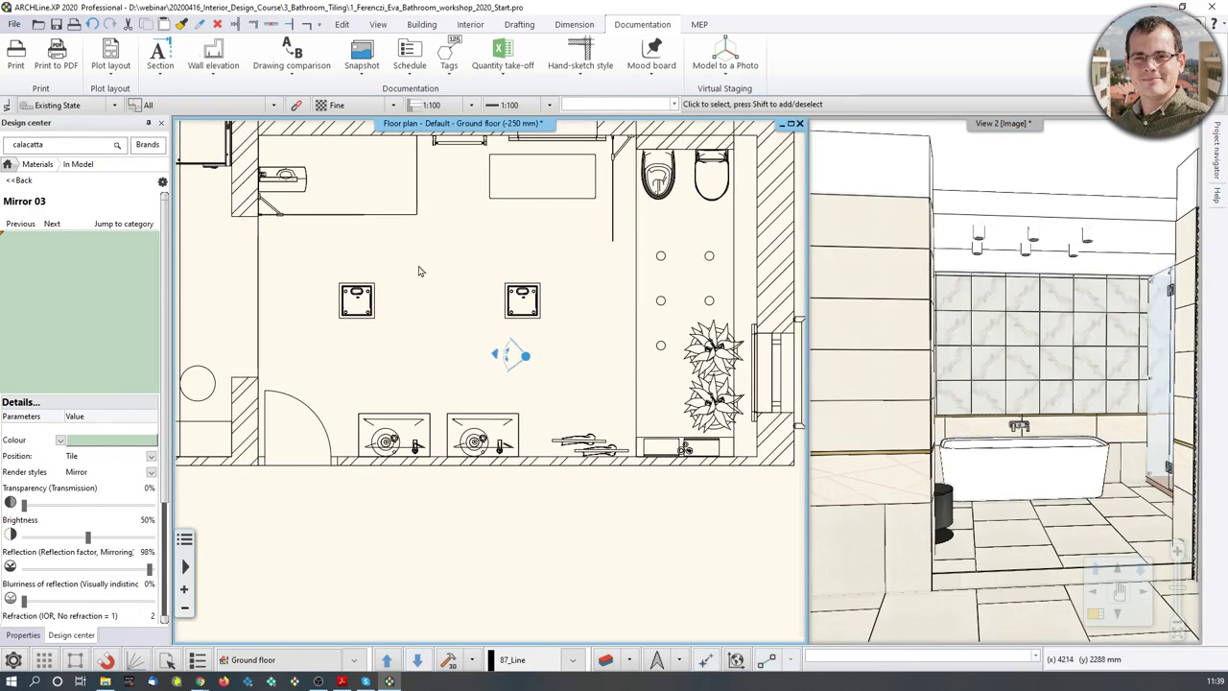
click(106, 683)
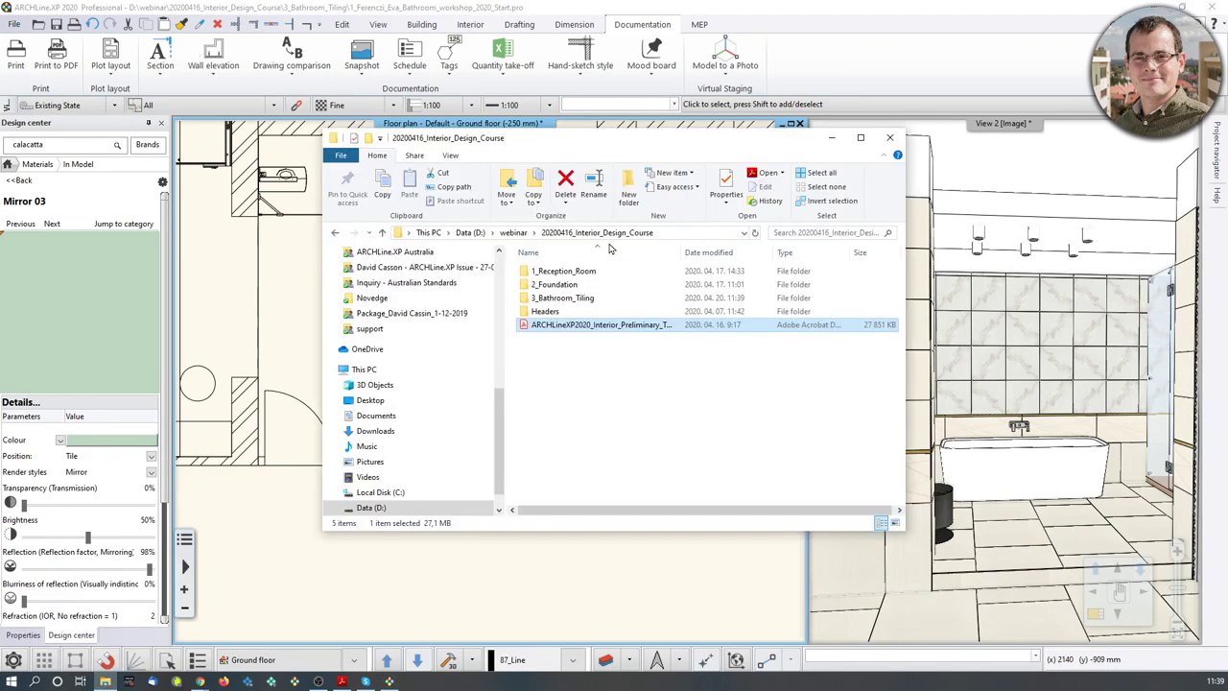
double_click(563, 298)
double_click(588, 299)
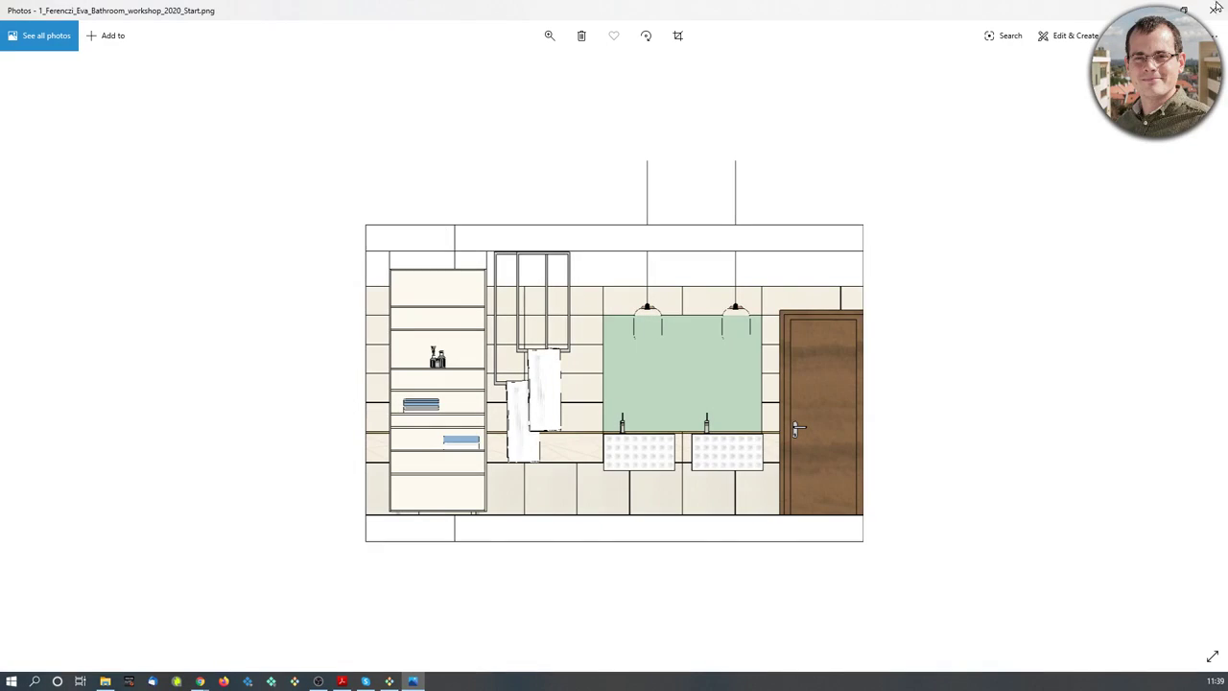
click(1216, 8)
Bring the saved PNG into the floor plan as a raster image below the floor tiling layout, beside the washbasin wall's tiling layout
drag(718, 146, 1097, 69)
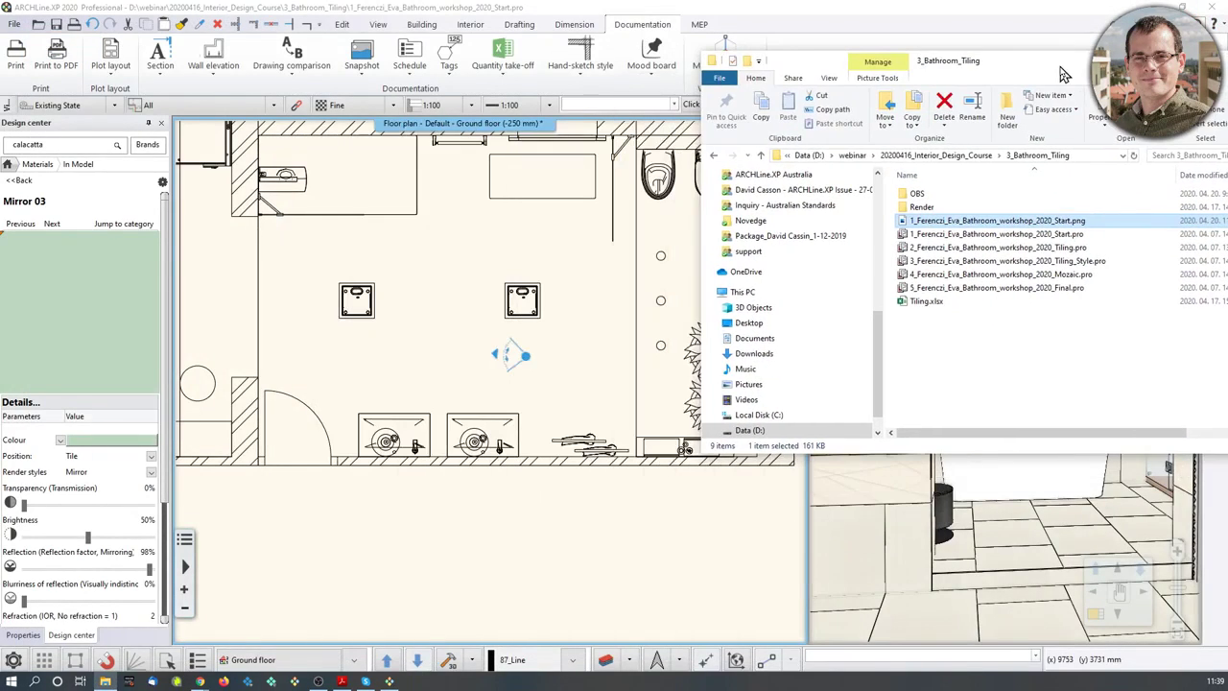
drag(384, 583, 384, 587)
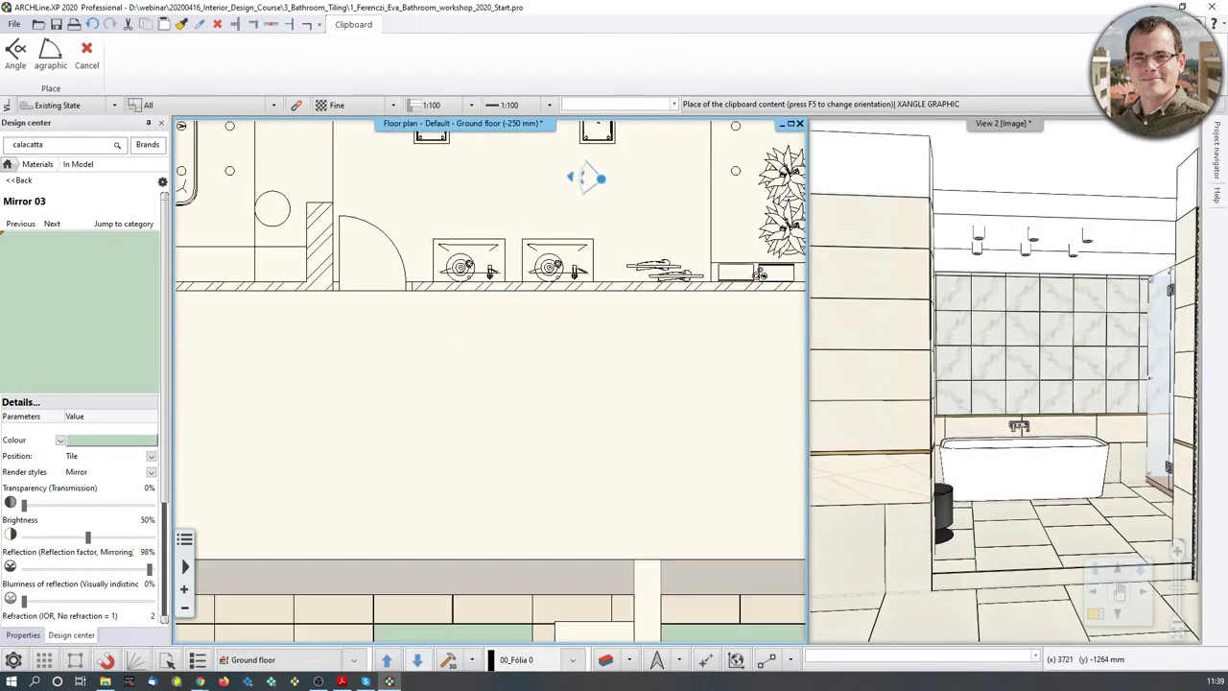
scroll(412, 518, down, 3)
middle_drag(446, 493, 317, 489)
click(528, 524)
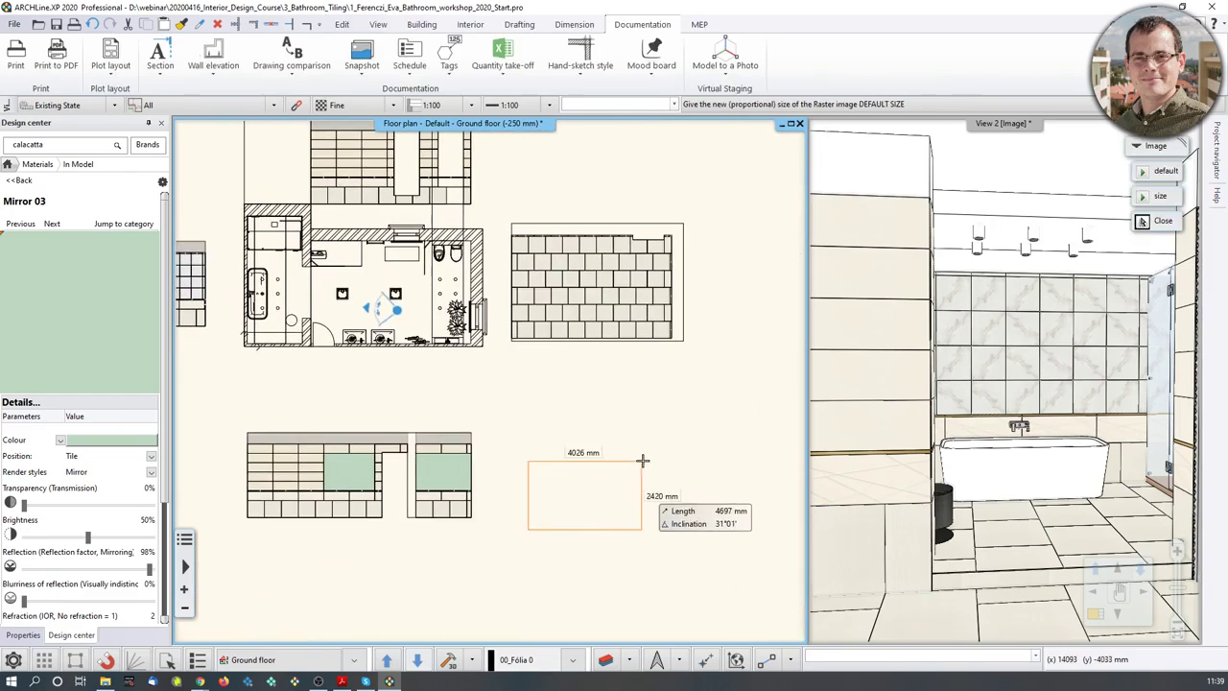
click(675, 419)
Create another image-type elevation of the washbasin wall, viewed from inside the room, with a depth of about 850 mm
scroll(471, 348, up, 5)
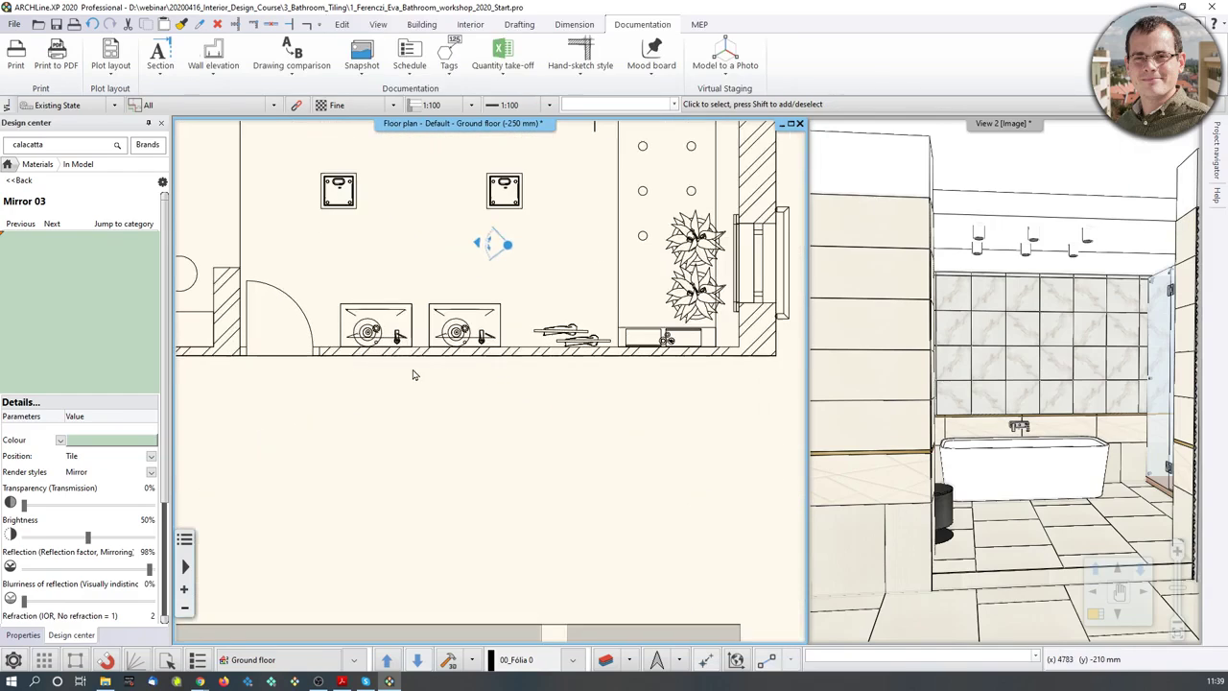
click(213, 65)
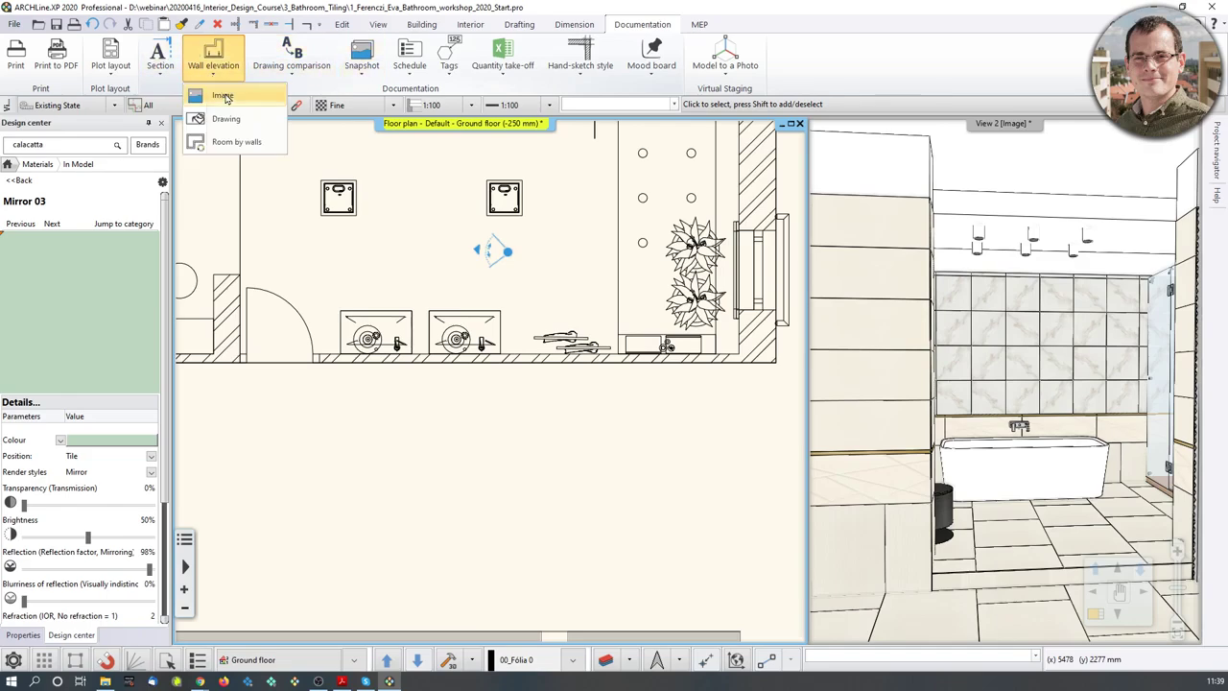
click(213, 91)
click(523, 347)
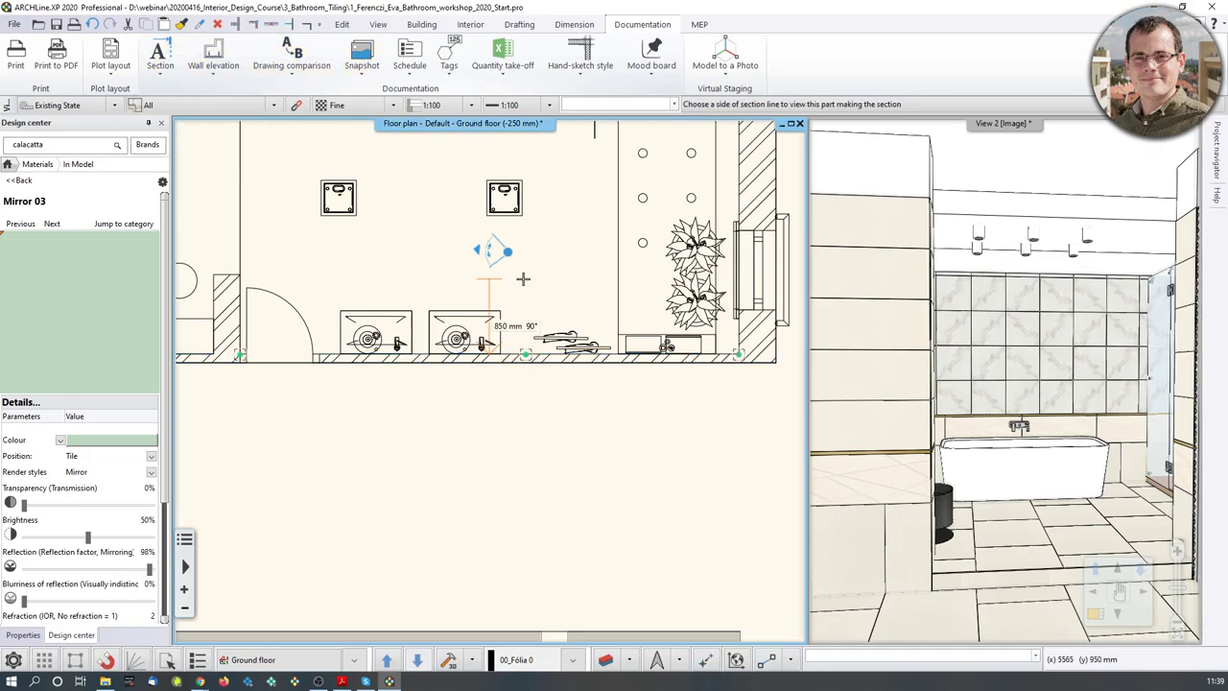
click(523, 280)
Insert a node in the boundary's room-side edge beside the plants and offset the plant-side segment to just in front of the low cabinet
scroll(646, 300, up, 1)
right_click(614, 290)
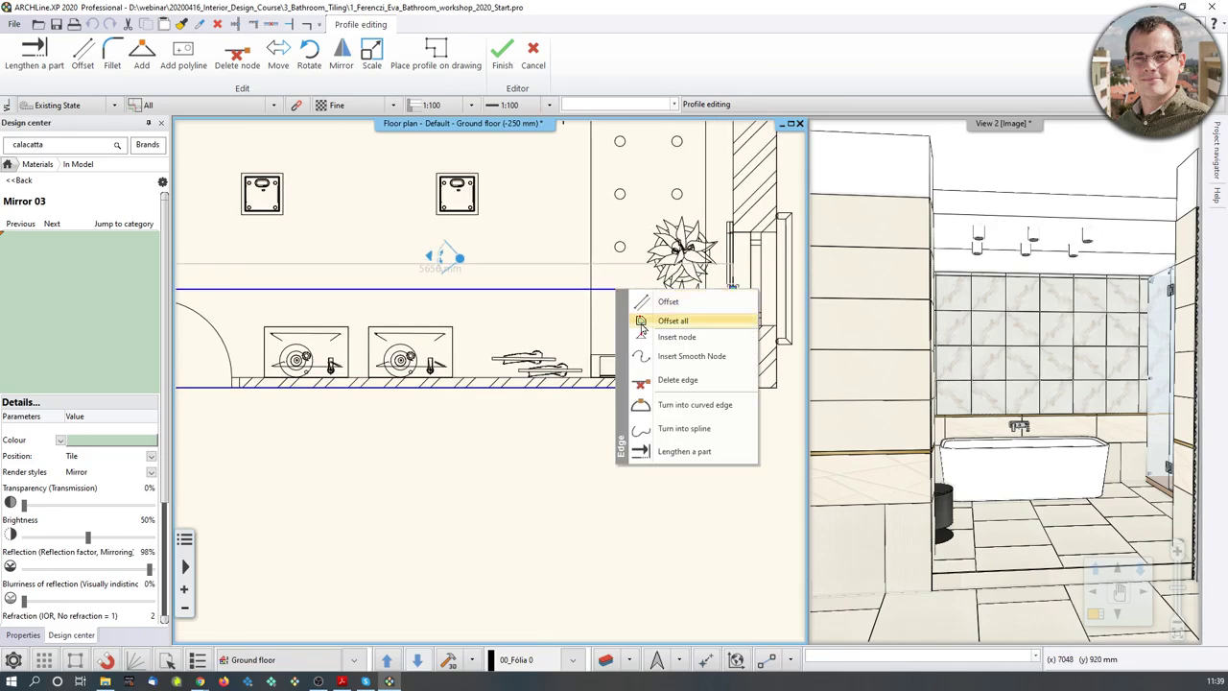
click(641, 332)
click(588, 288)
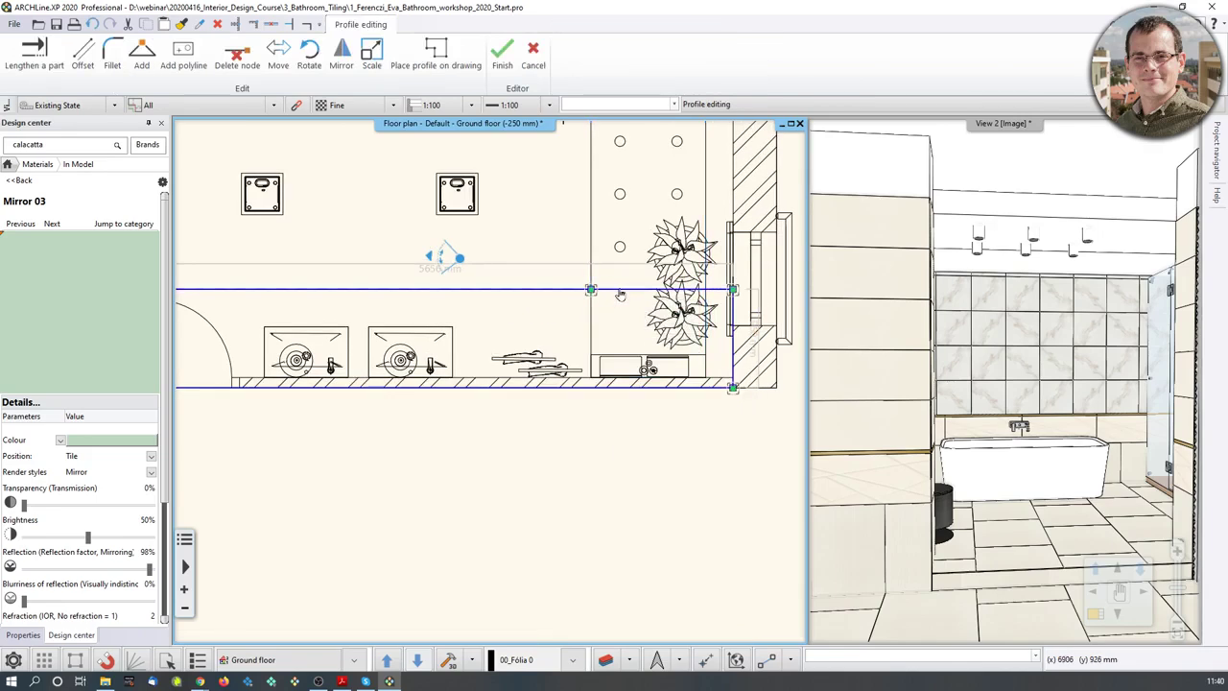
right_click(621, 292)
click(636, 301)
scroll(708, 346, up, 5)
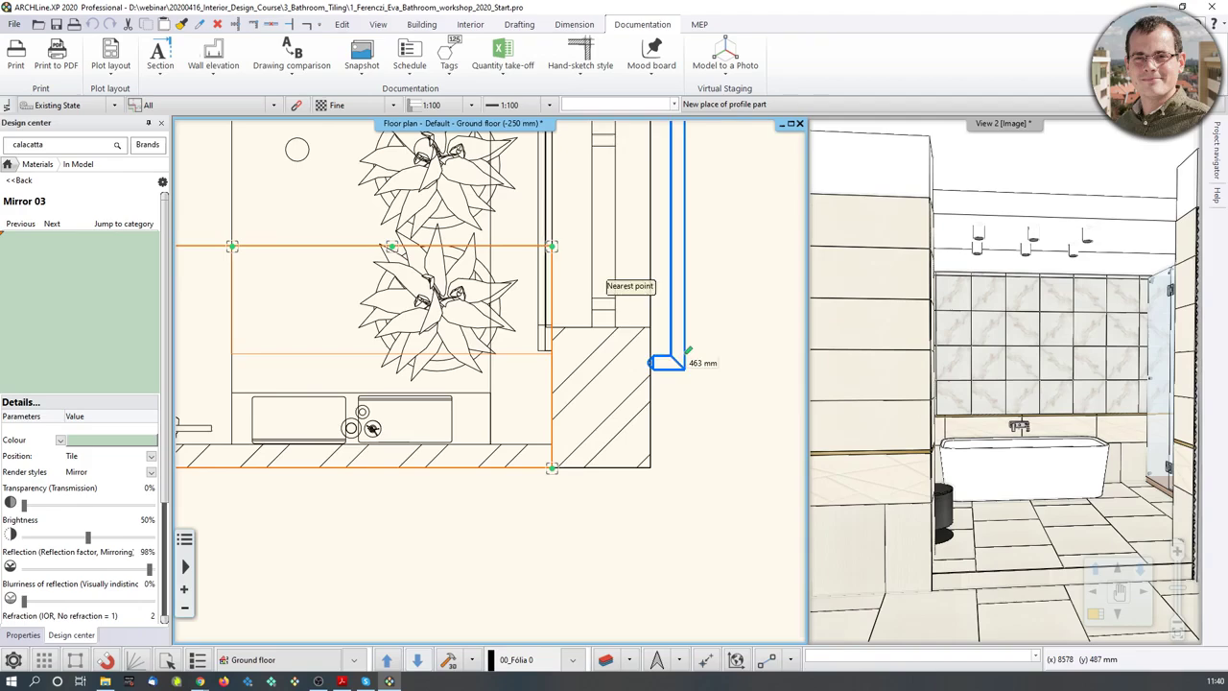
click(534, 386)
scroll(463, 327, down, 6)
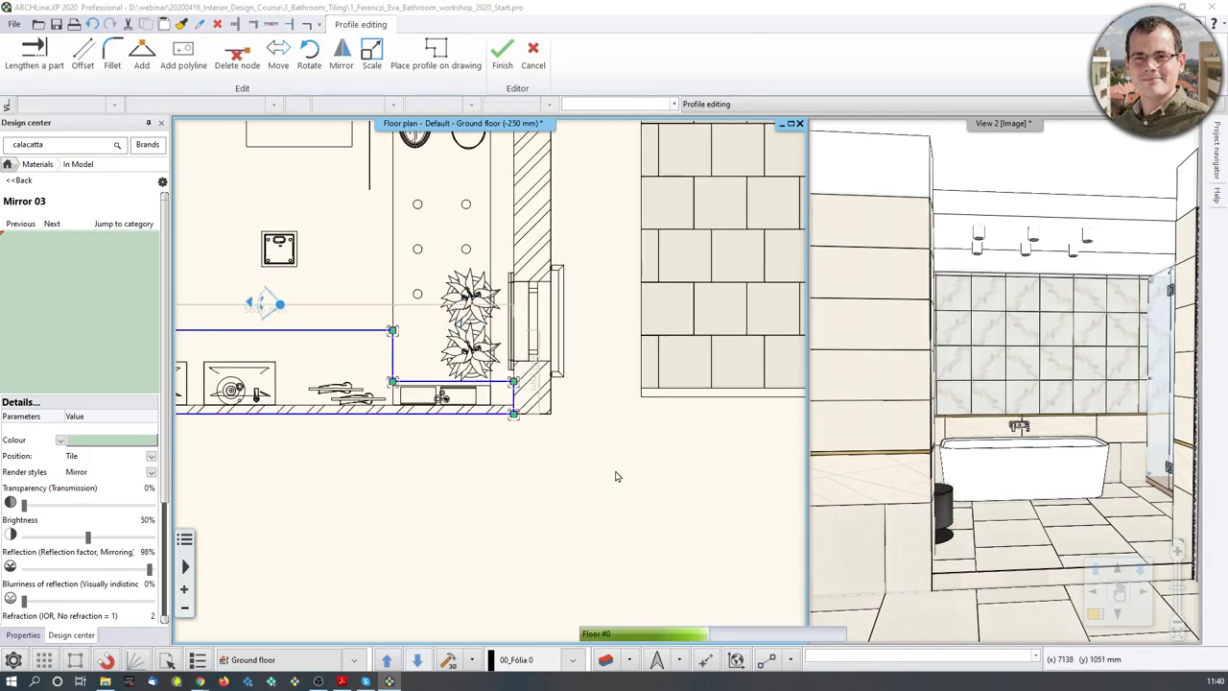
Confirm the elevation snapshot and place it on the plan above the floor tiling layout
click(623, 394)
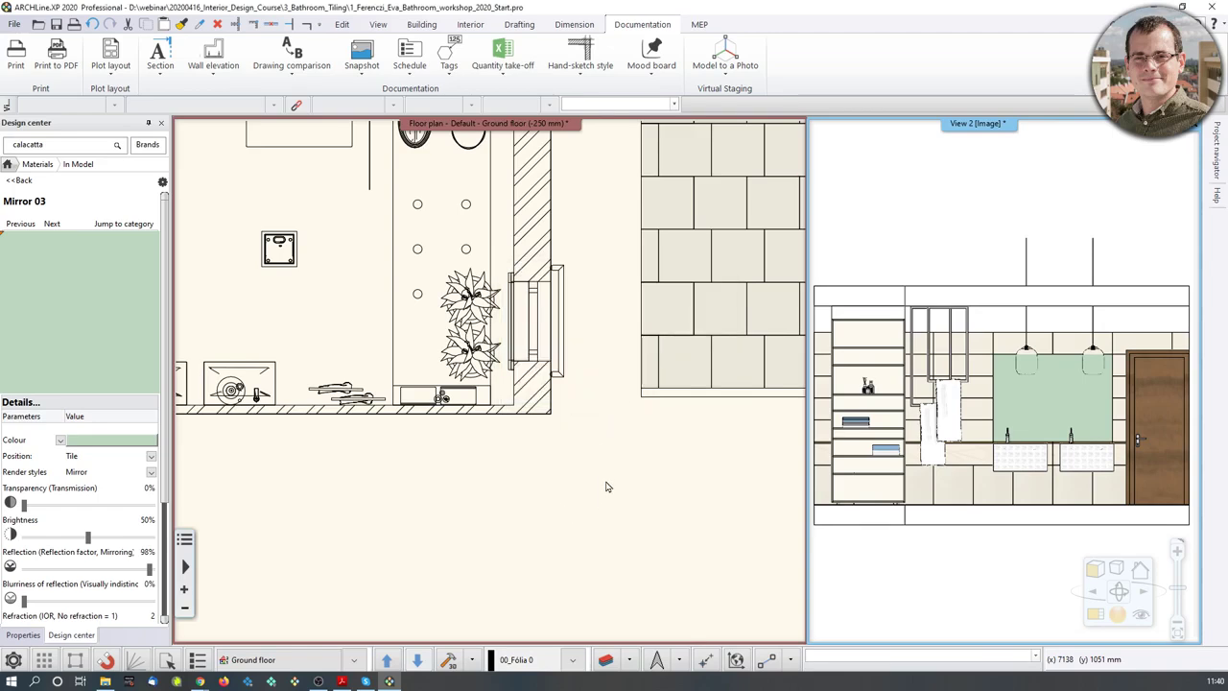
scroll(623, 474, down, 4)
scroll(562, 425, up, 3)
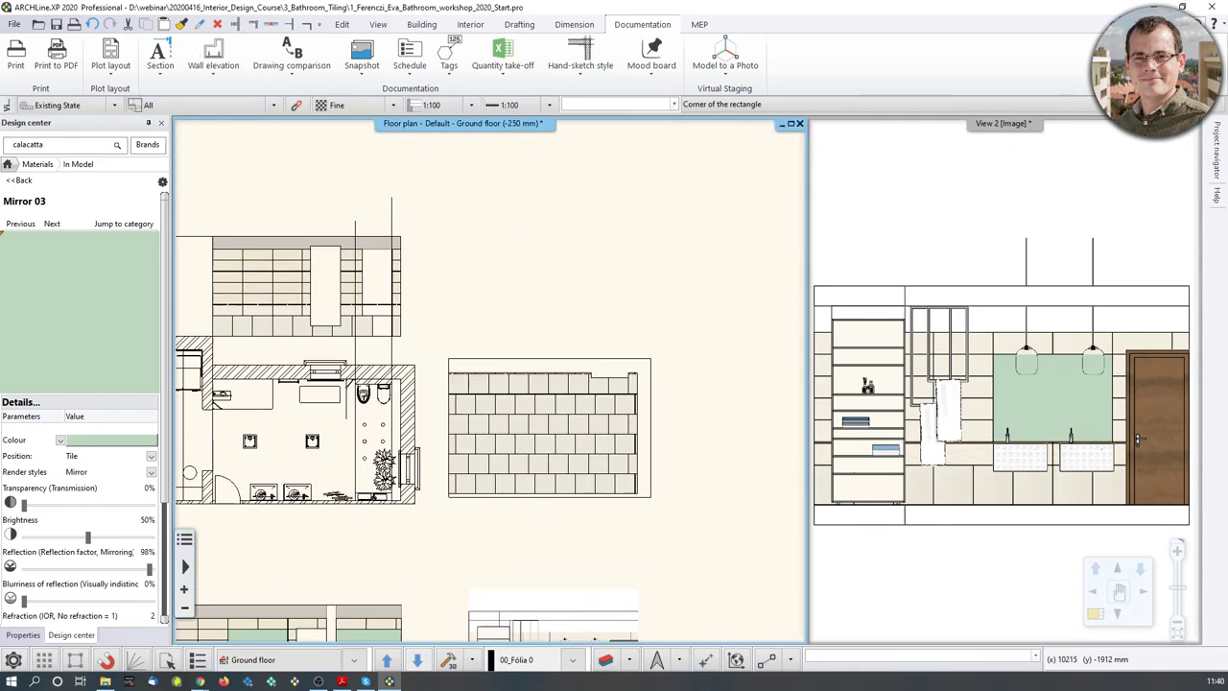
click(460, 295)
Examine the placed washbasin elevation up close, including the mirror, basins, towels and towel rail corner
scroll(535, 344, up, 3)
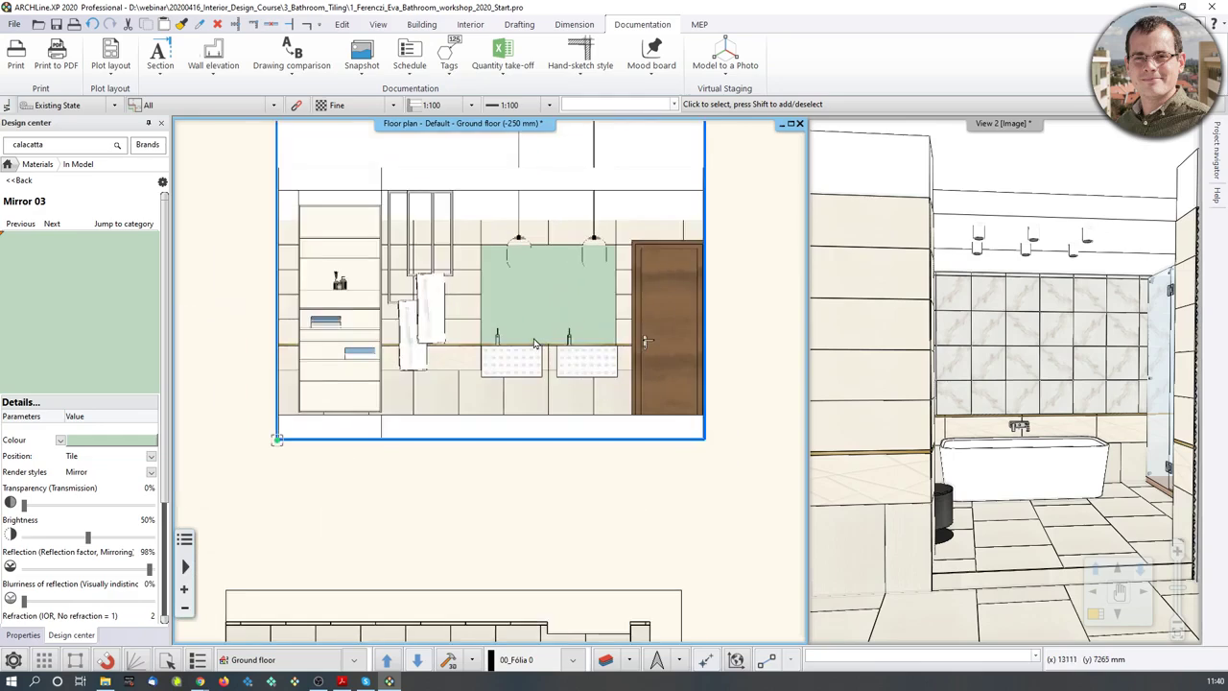
scroll(535, 344, up, 1)
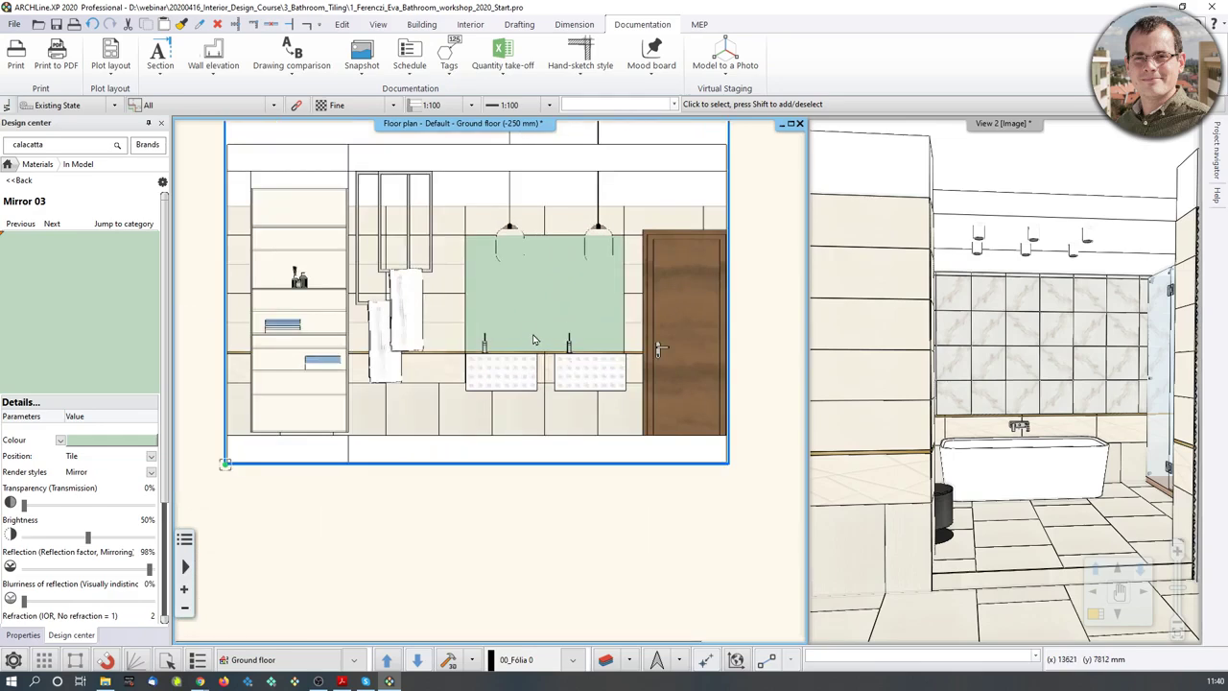
scroll(534, 340, up, 3)
scroll(394, 335, down, 4)
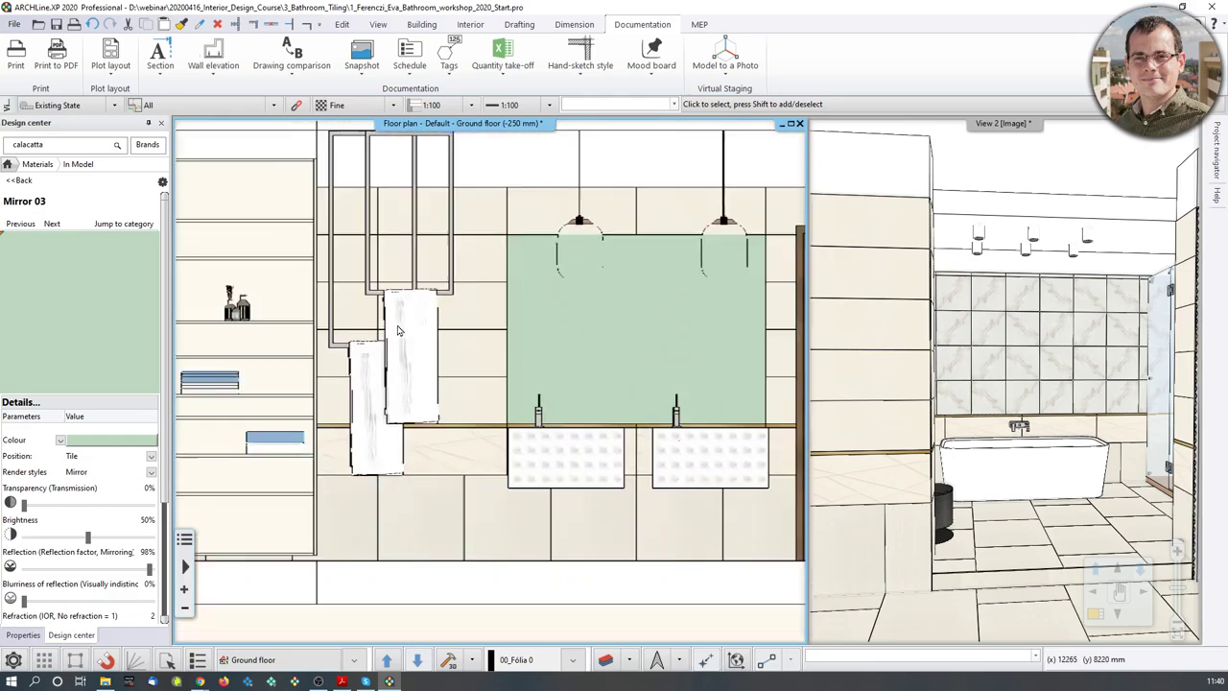
scroll(506, 459, up, 6)
scroll(505, 458, up, 2)
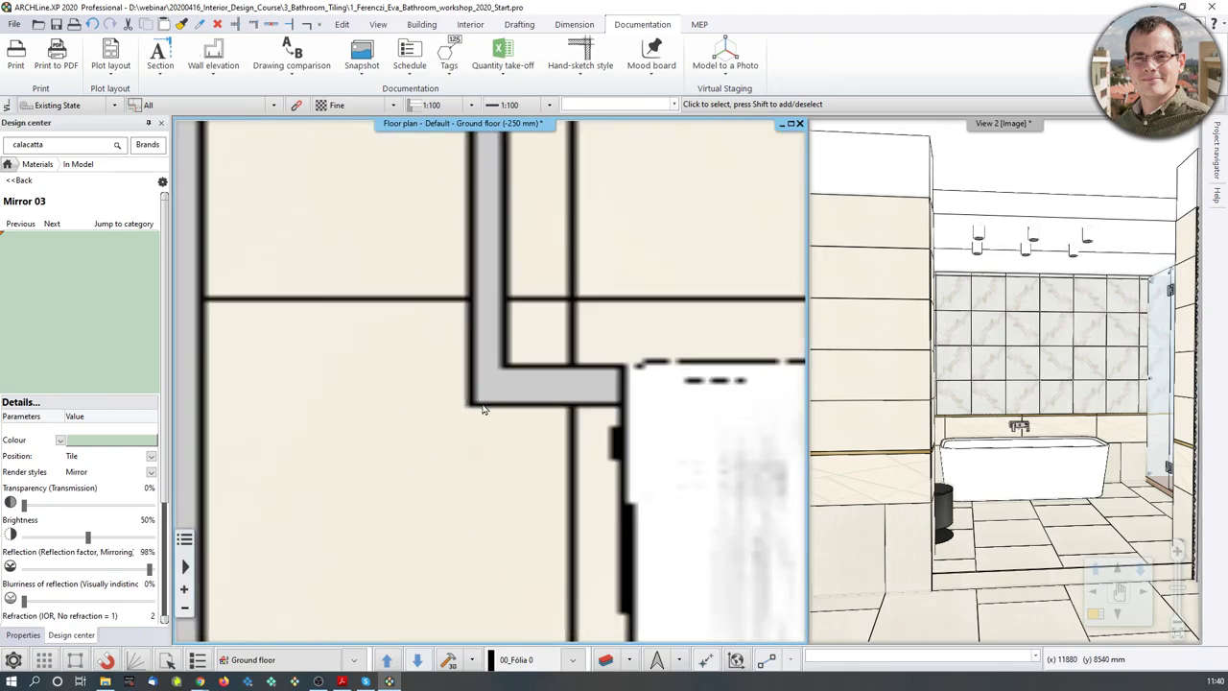
scroll(560, 372, down, 5)
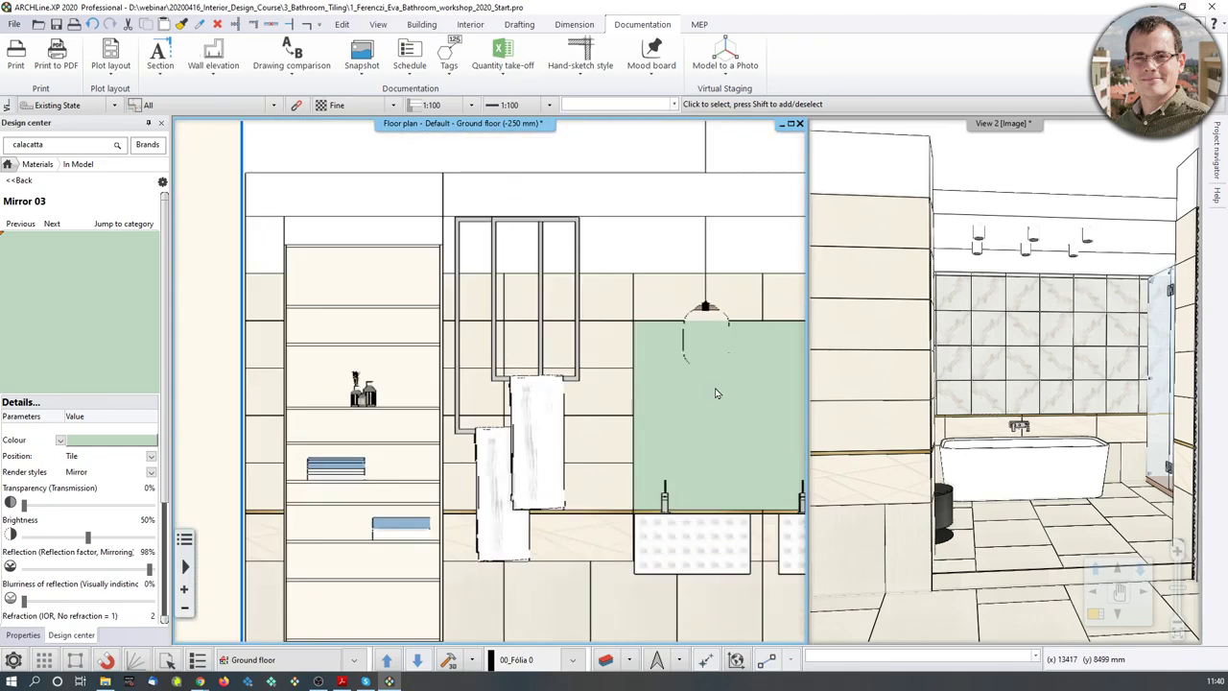
click(519, 24)
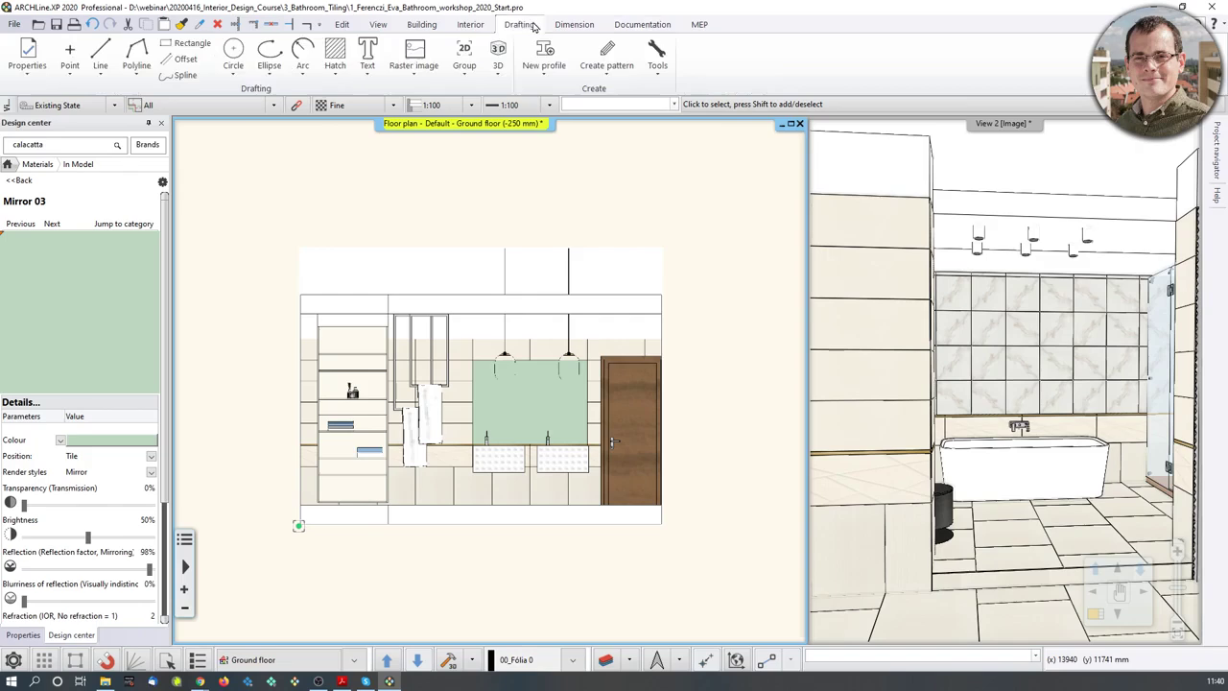
click(100, 53)
scroll(587, 423, up, 3)
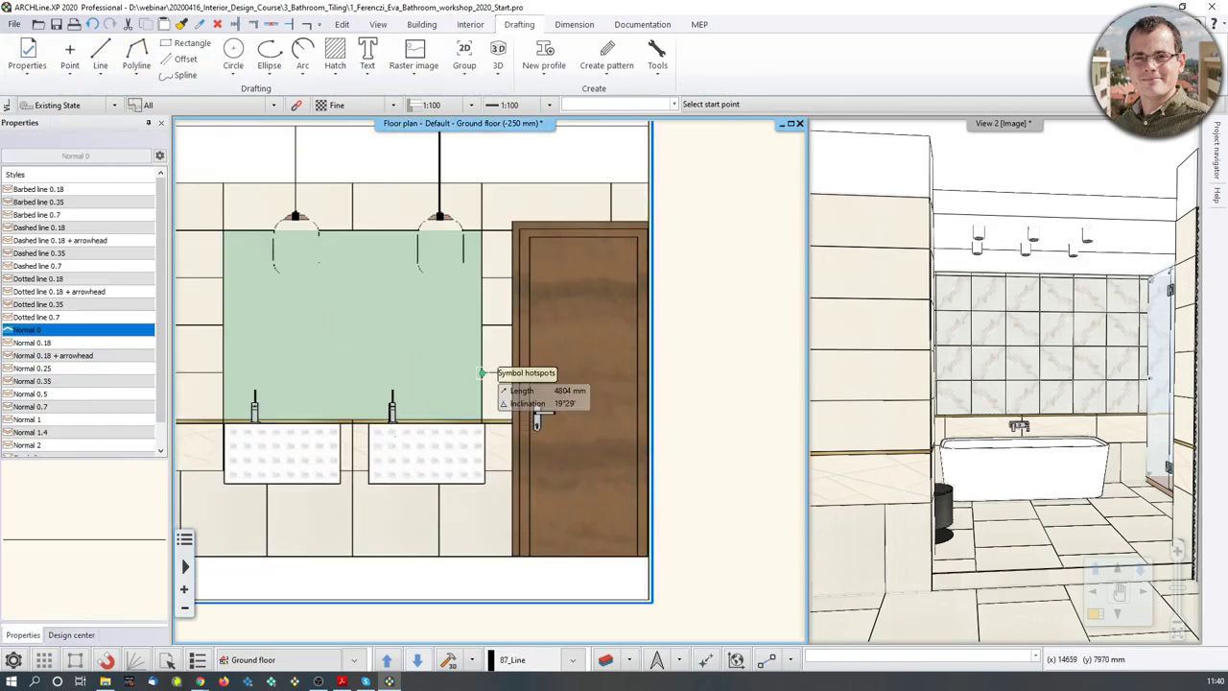
scroll(522, 384, up, 1)
scroll(491, 374, down, 3)
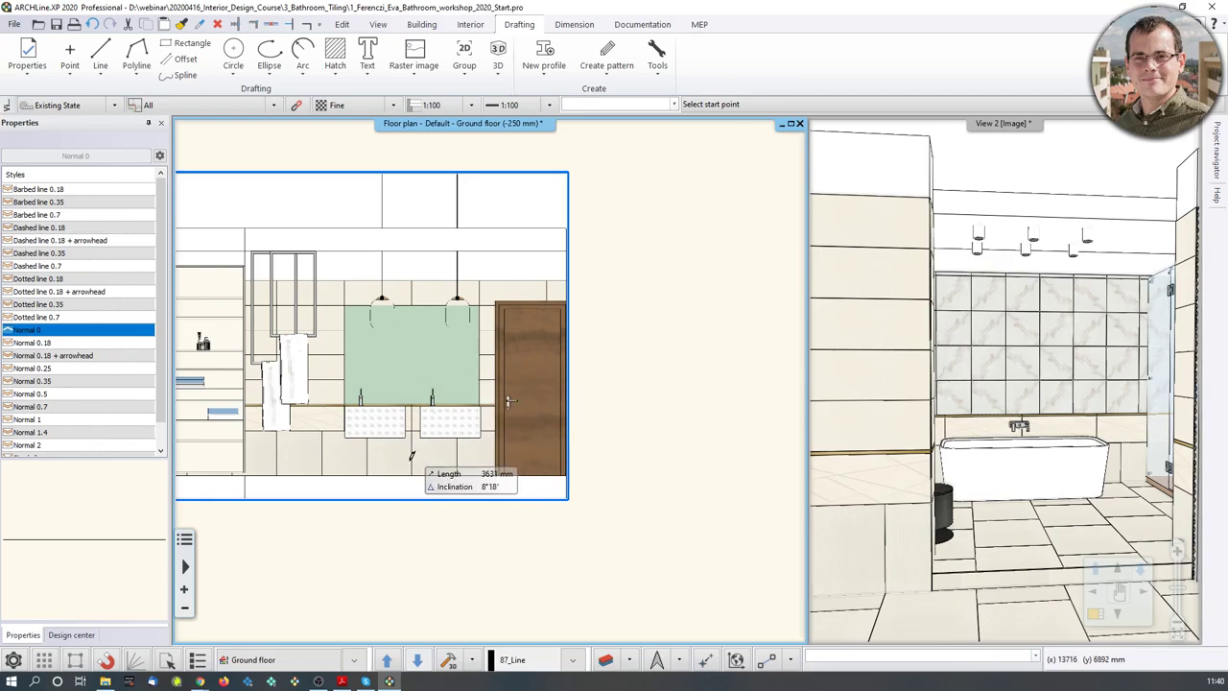
click(413, 486)
click(618, 202)
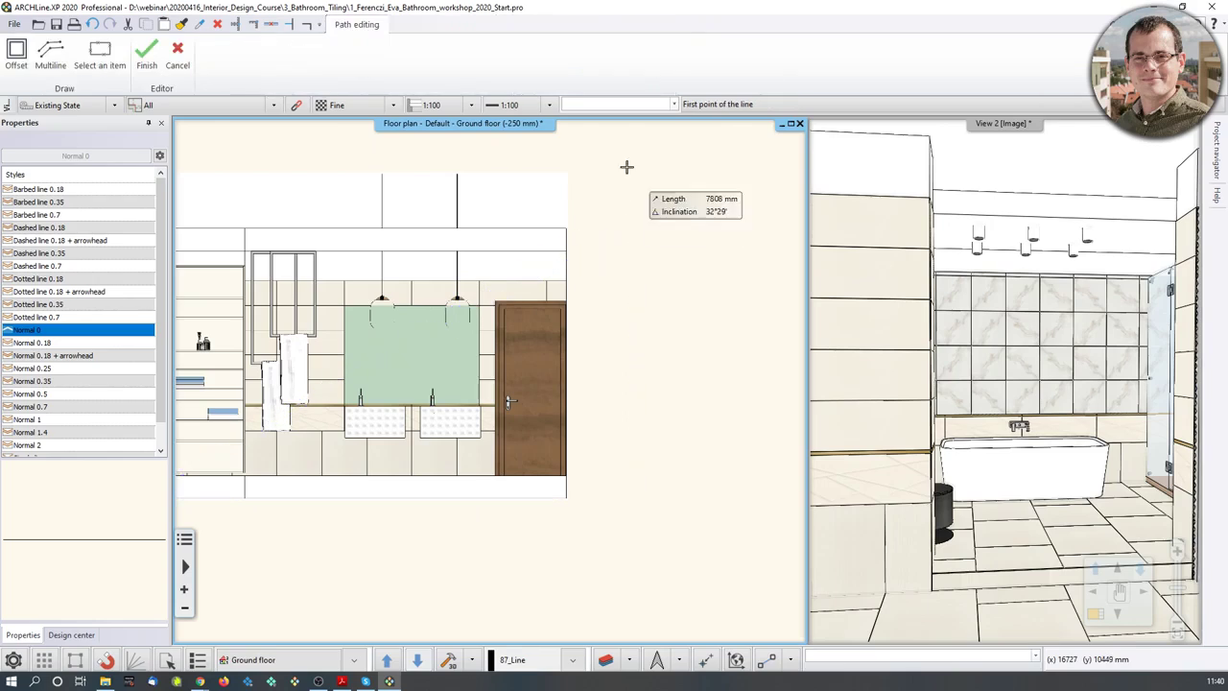
key(Escape)
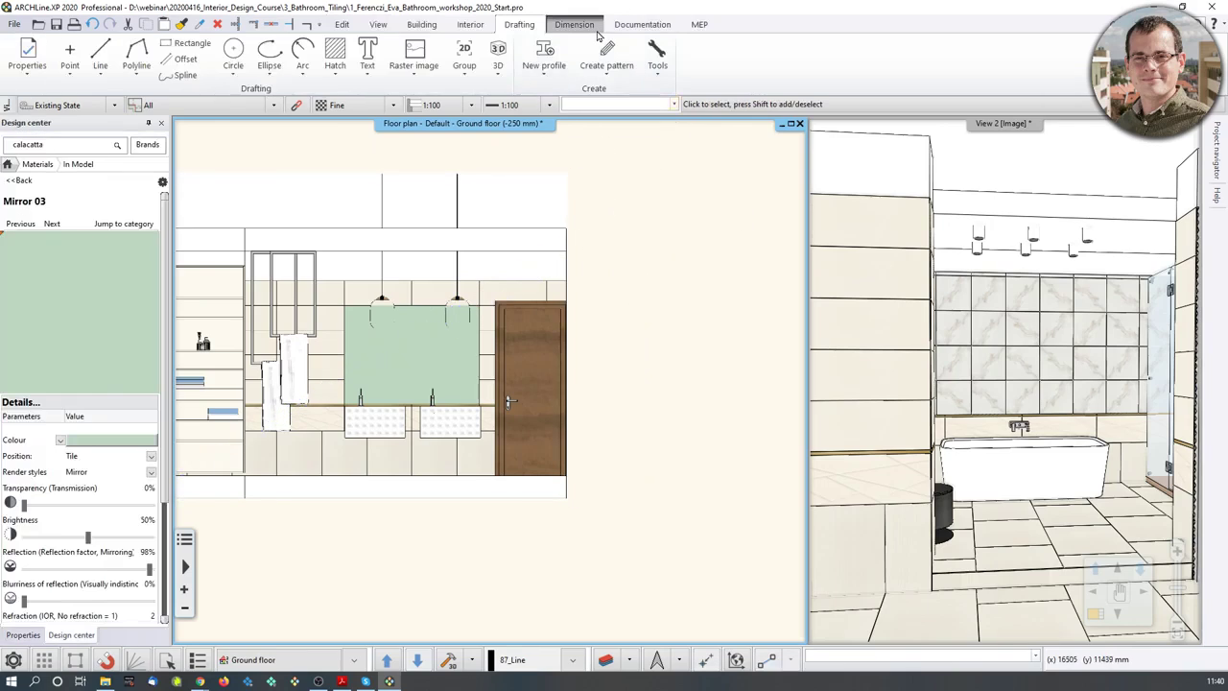
Add a vertical length dimension beside the washbasin elevation, from the floor line up to the ceiling line at its cabinet-side edge
click(588, 29)
click(87, 53)
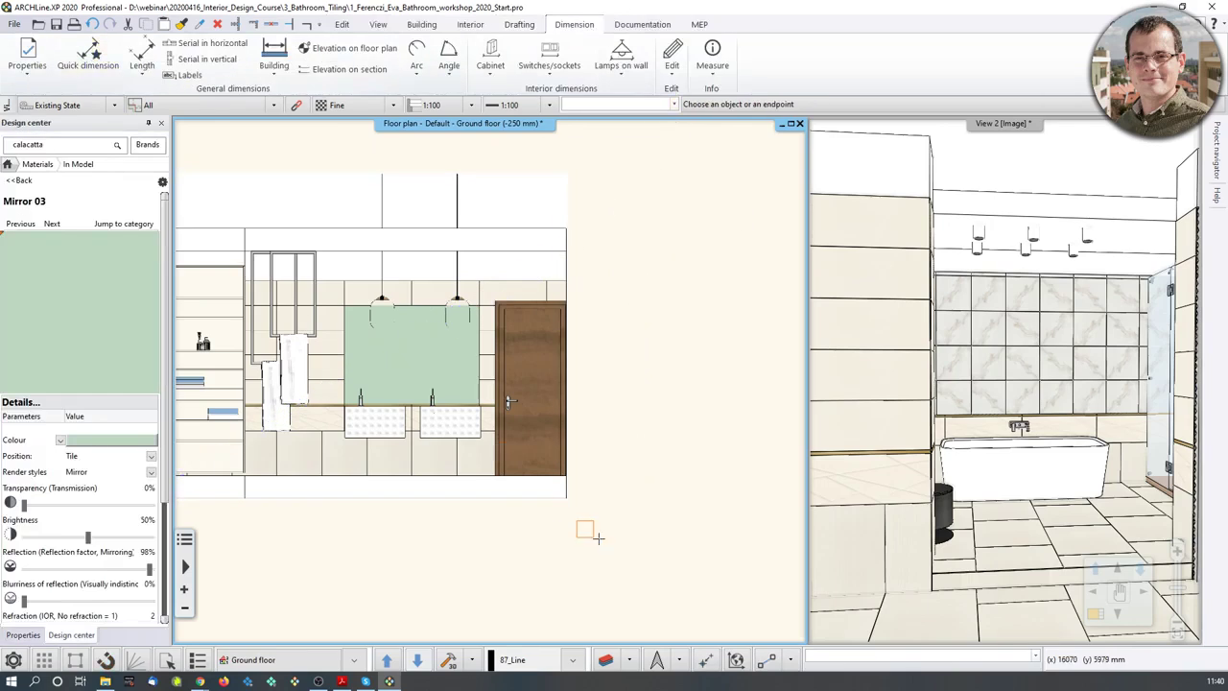
scroll(583, 528, up, 2)
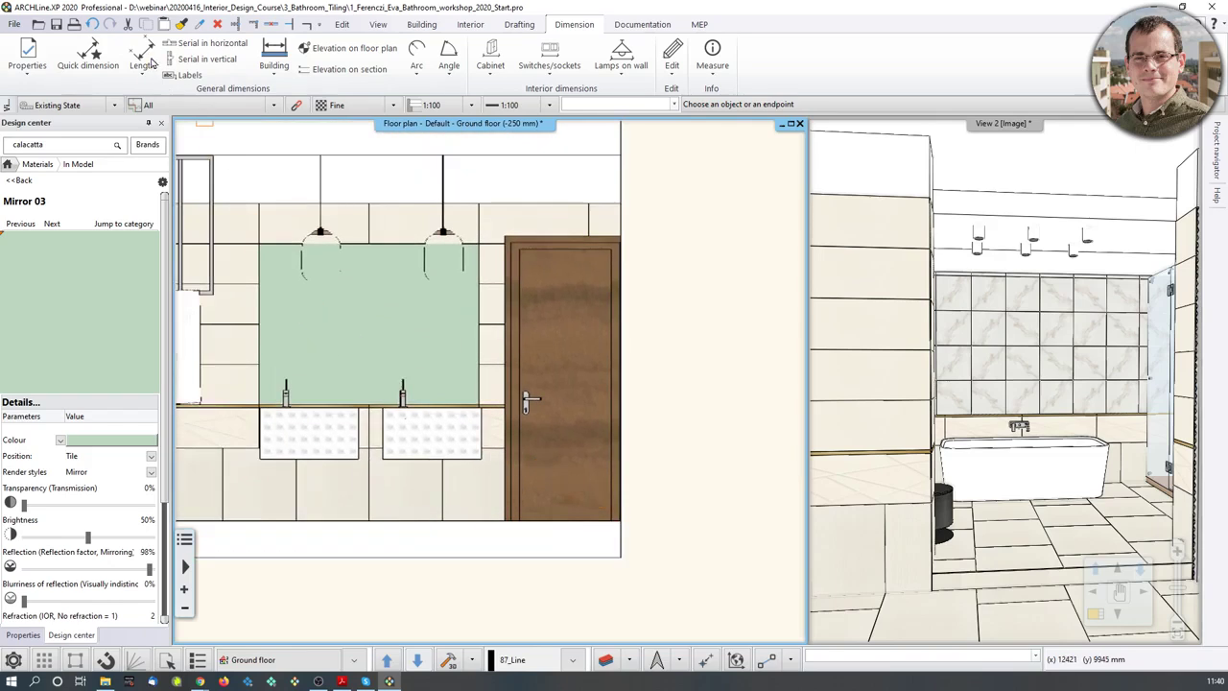
click(144, 56)
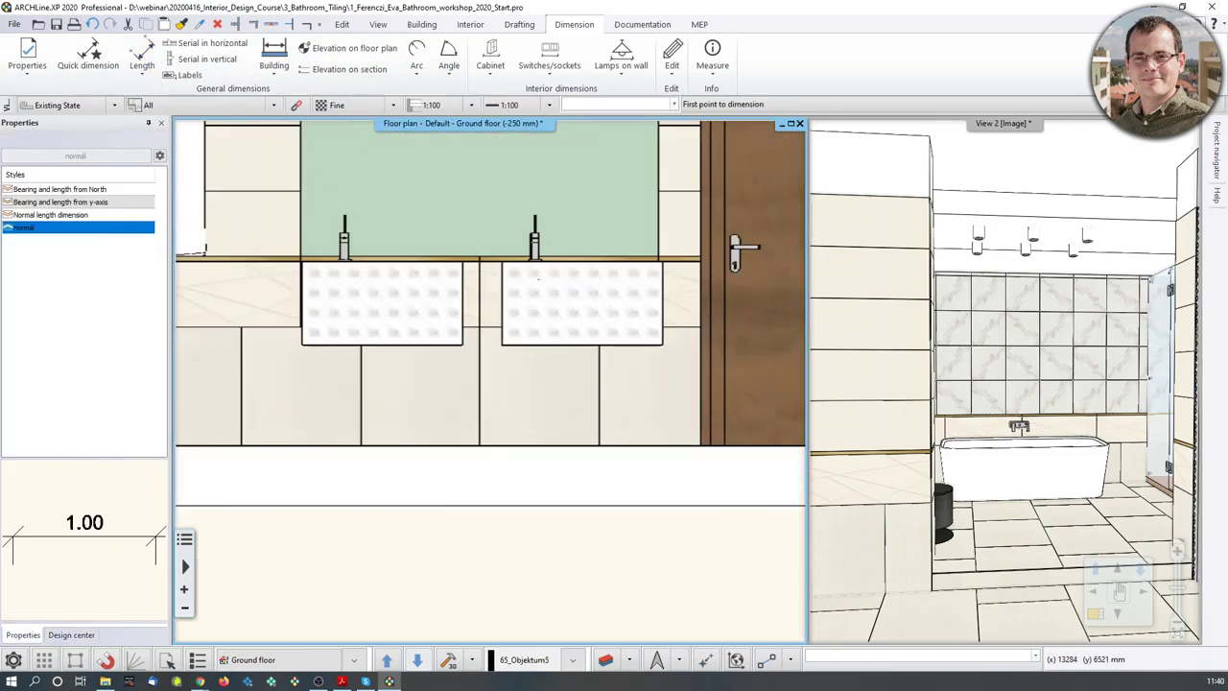
scroll(523, 458, up, 2)
scroll(539, 370, up, 1)
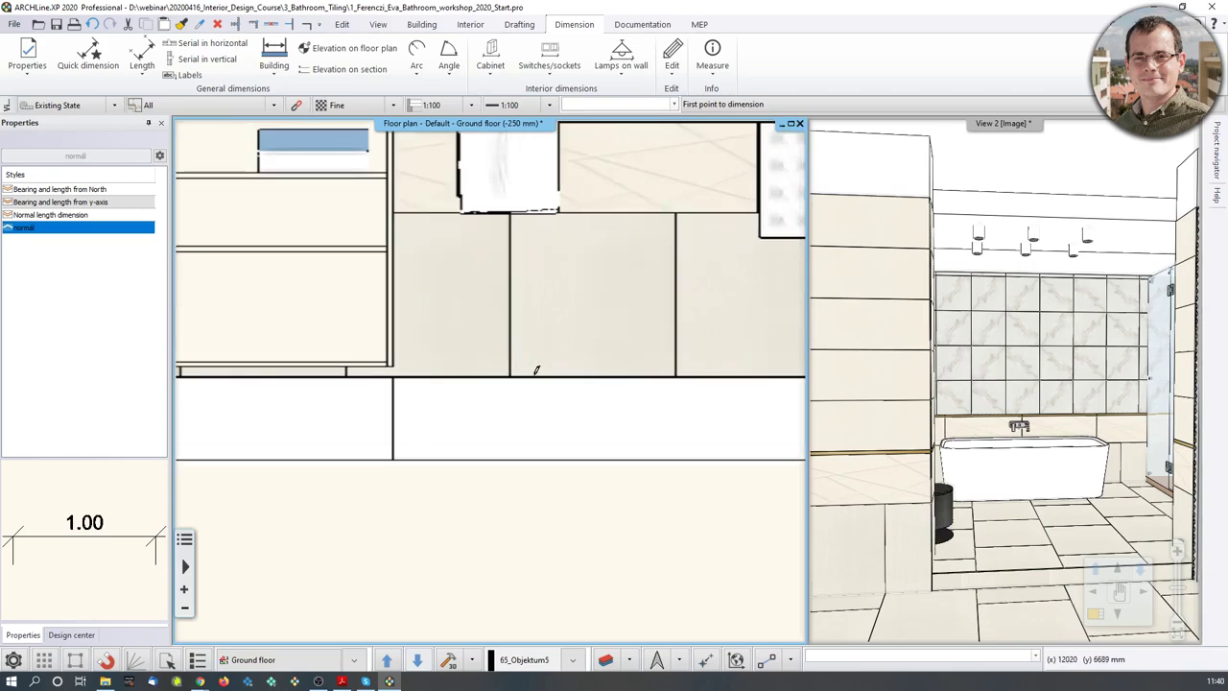
scroll(493, 378, down, 2)
scroll(383, 386, down, 2)
click(343, 383)
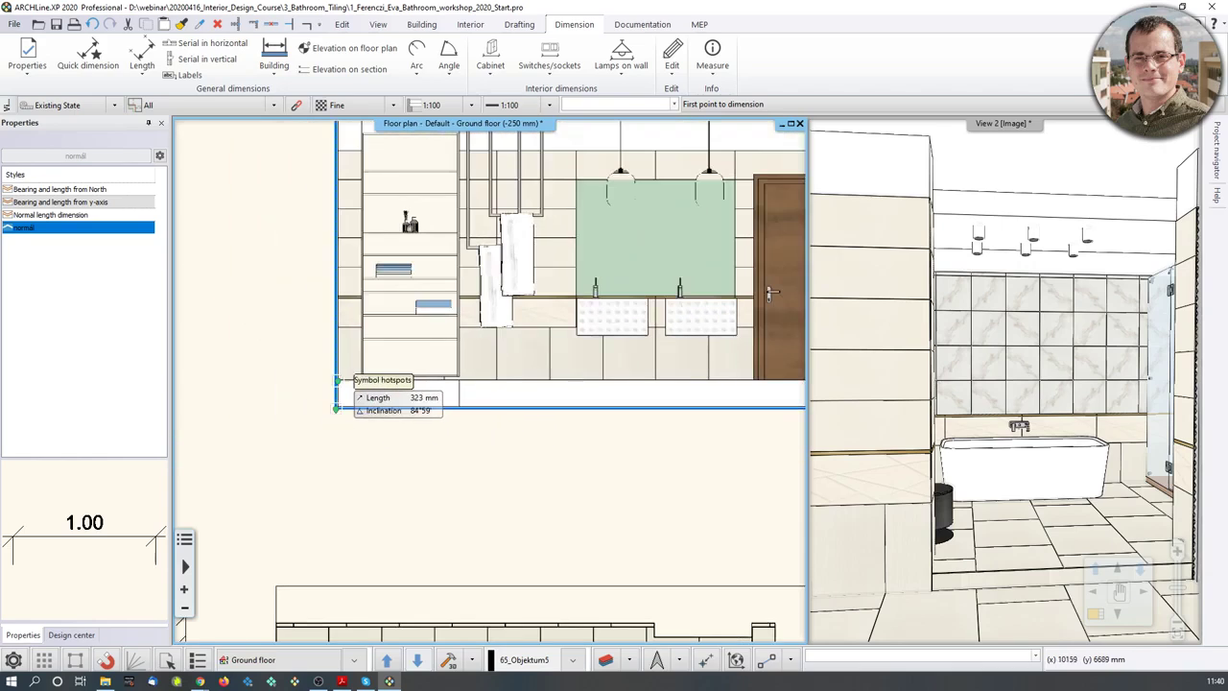
scroll(339, 378, up, 2)
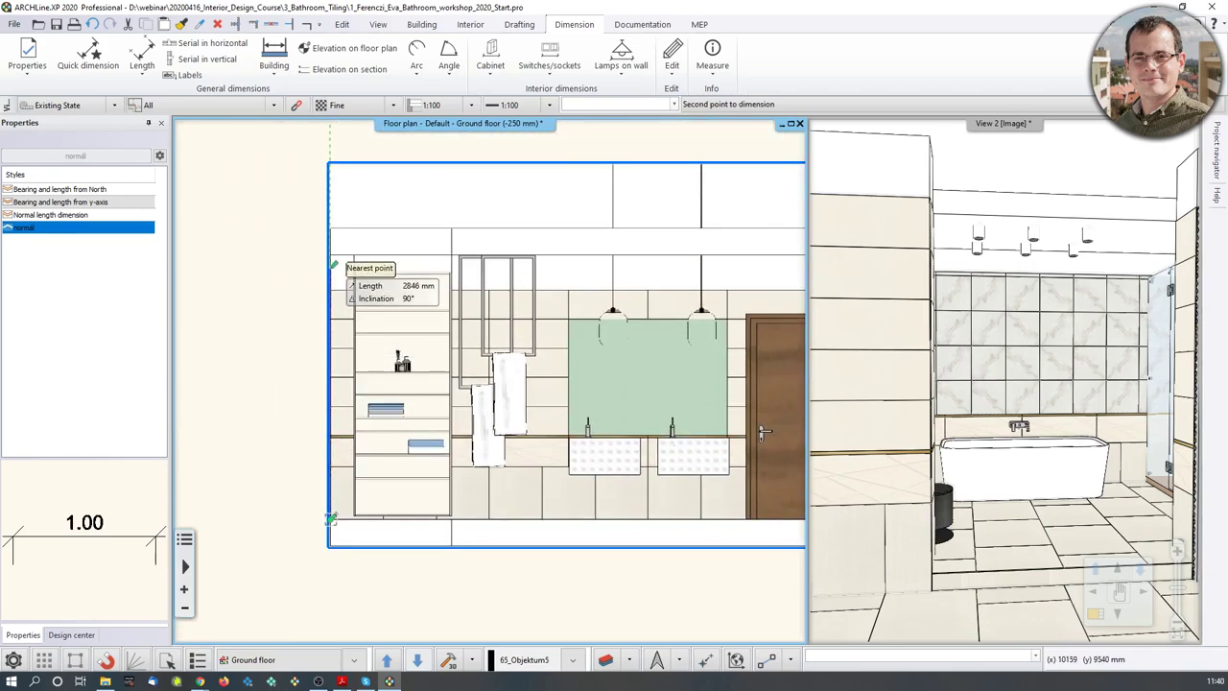
click(331, 252)
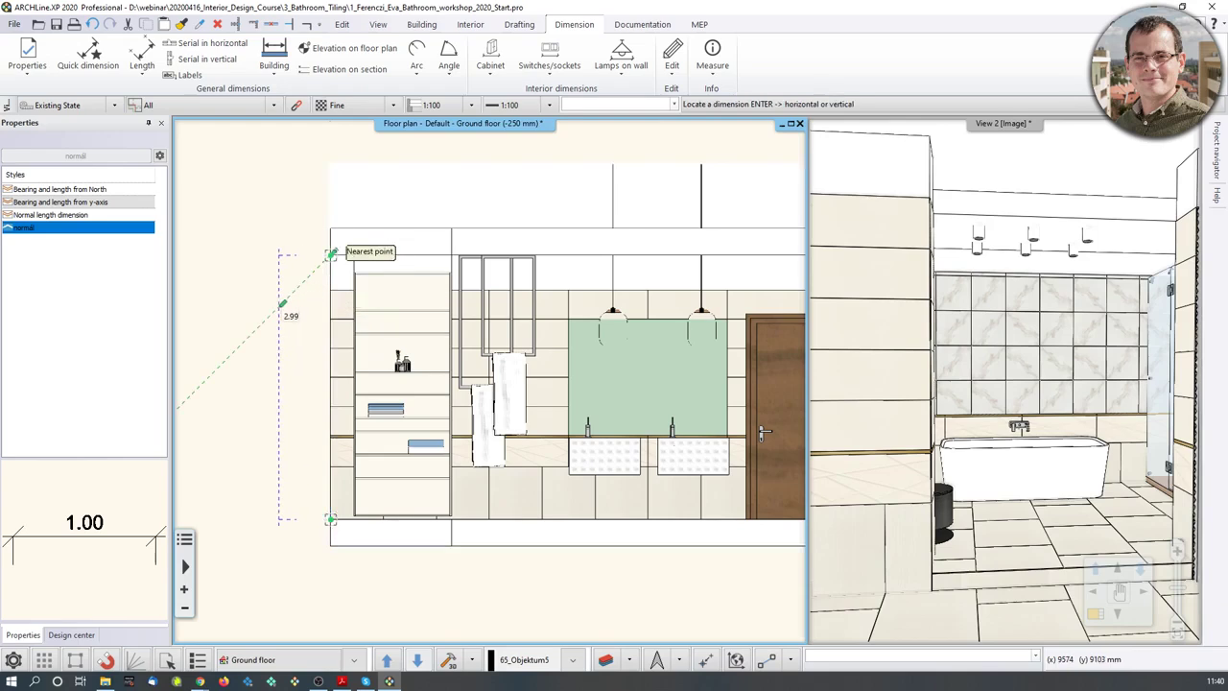
click(281, 306)
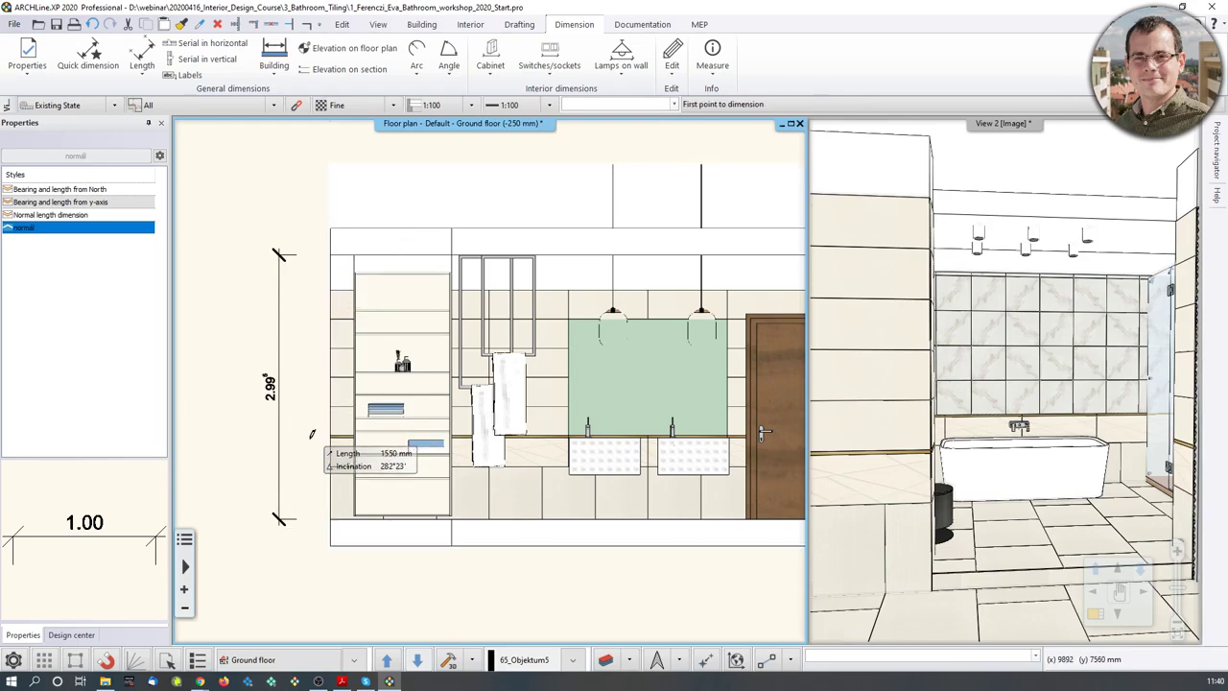
key(Escape)
Examine how the wall elevations, floor tiling layout and dimensioned washbasin image are arranged around the floor plan
scroll(482, 451, down, 3)
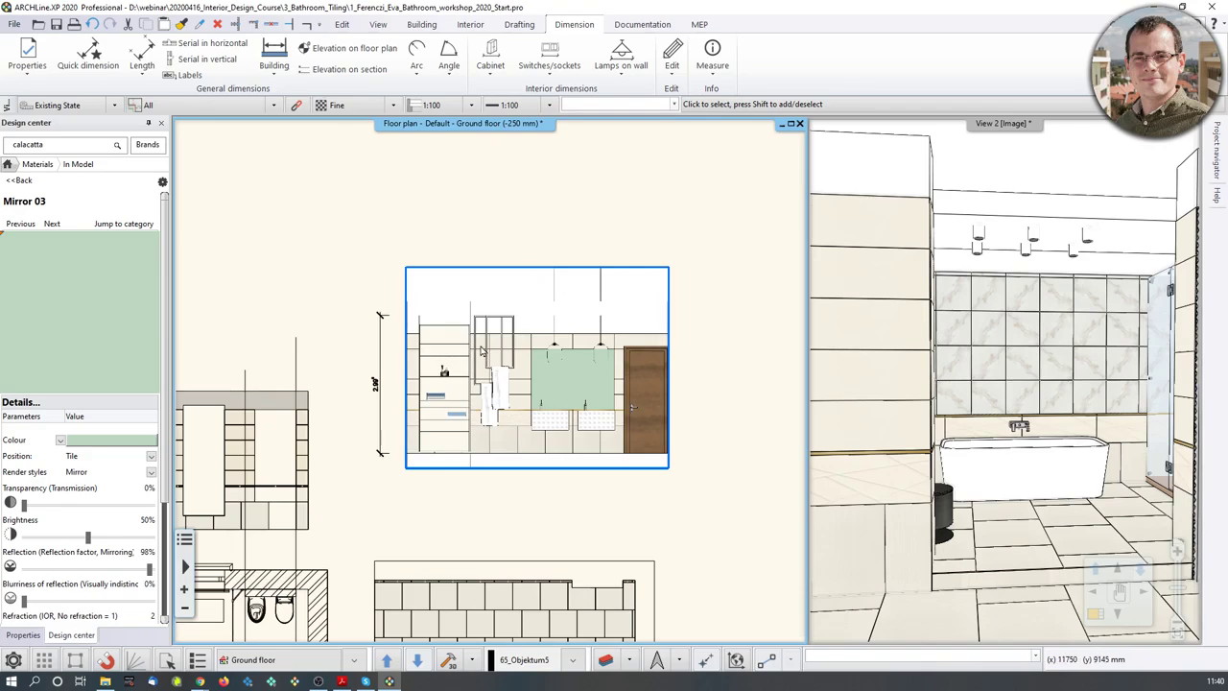
middle_drag(482, 356, 498, 313)
click(498, 318)
scroll(490, 381, down, 2)
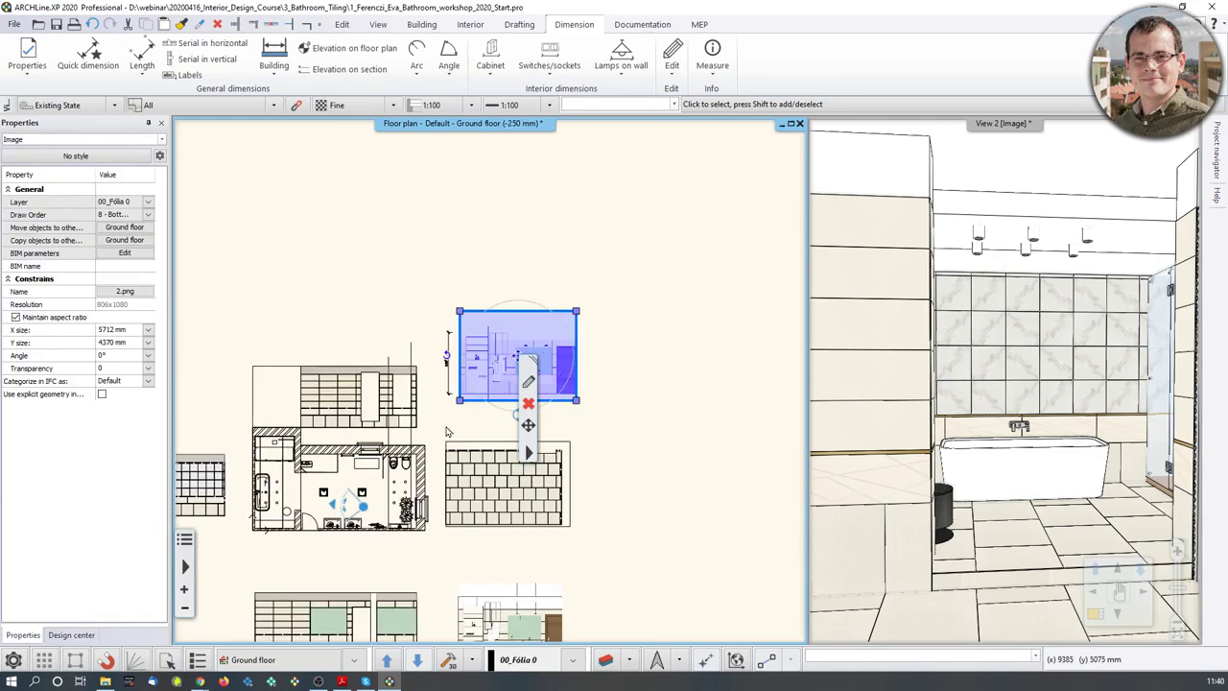
middle_drag(364, 515, 494, 433)
scroll(462, 462, up, 3)
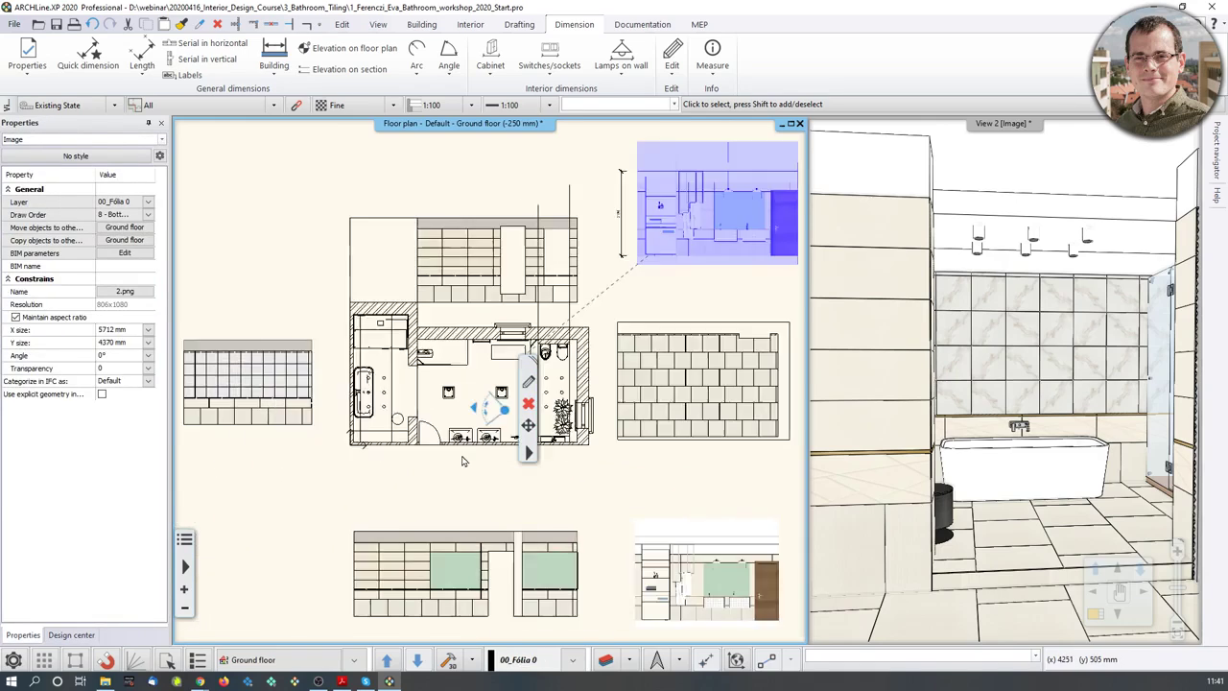
middle_drag(602, 356, 578, 375)
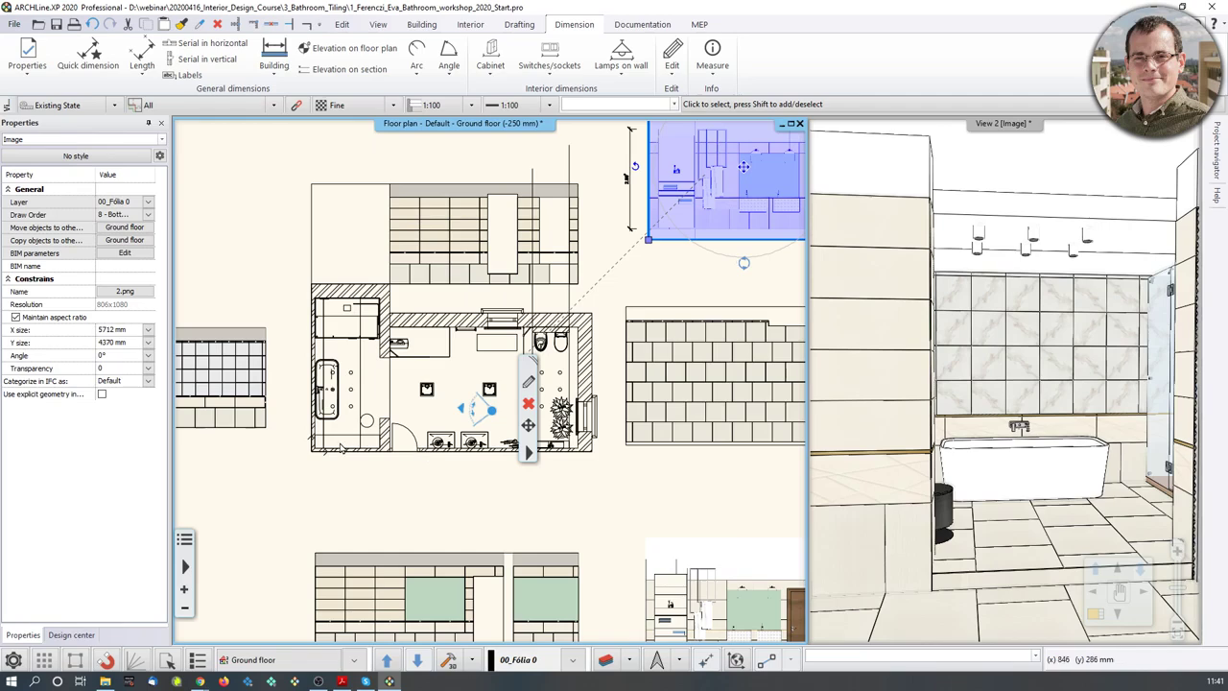
middle_drag(727, 284, 628, 356)
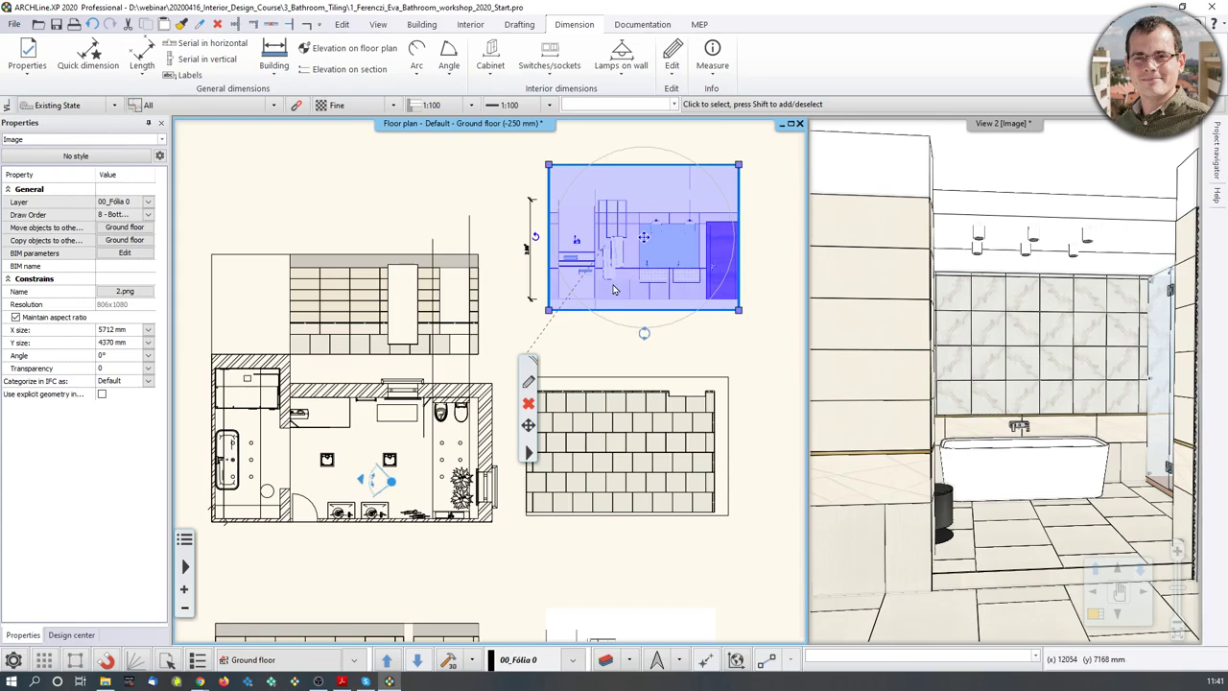
key(Escape)
middle_drag(533, 275, 537, 282)
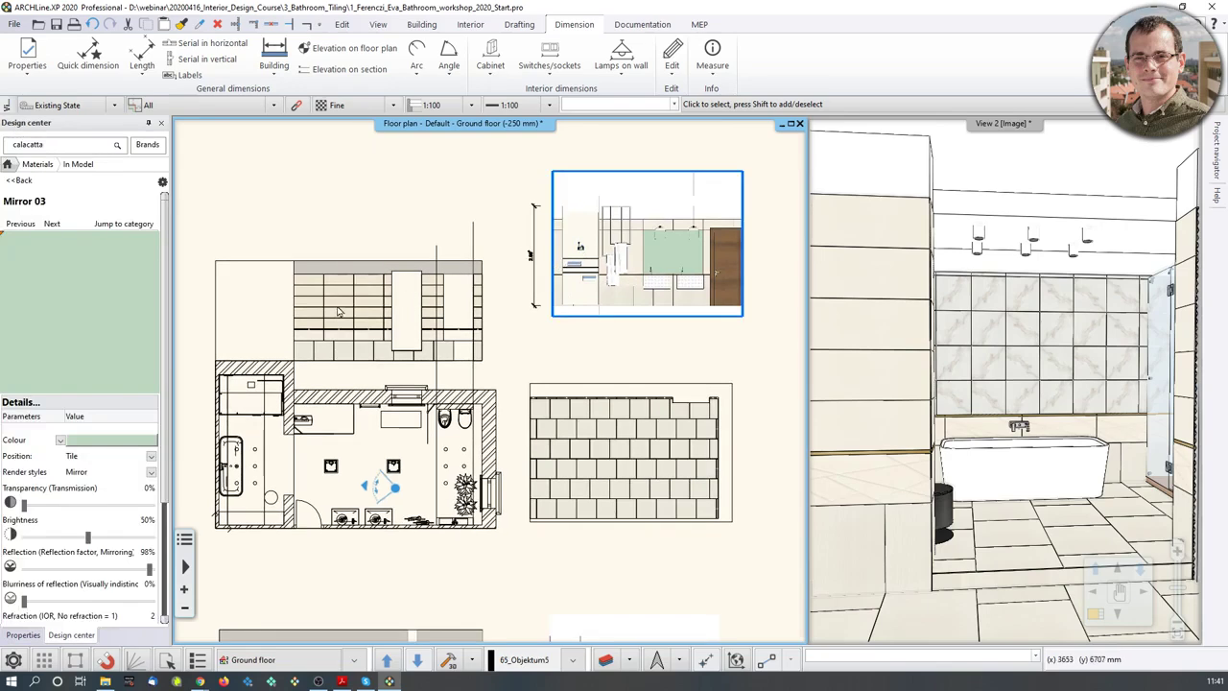
click(637, 280)
key(Escape)
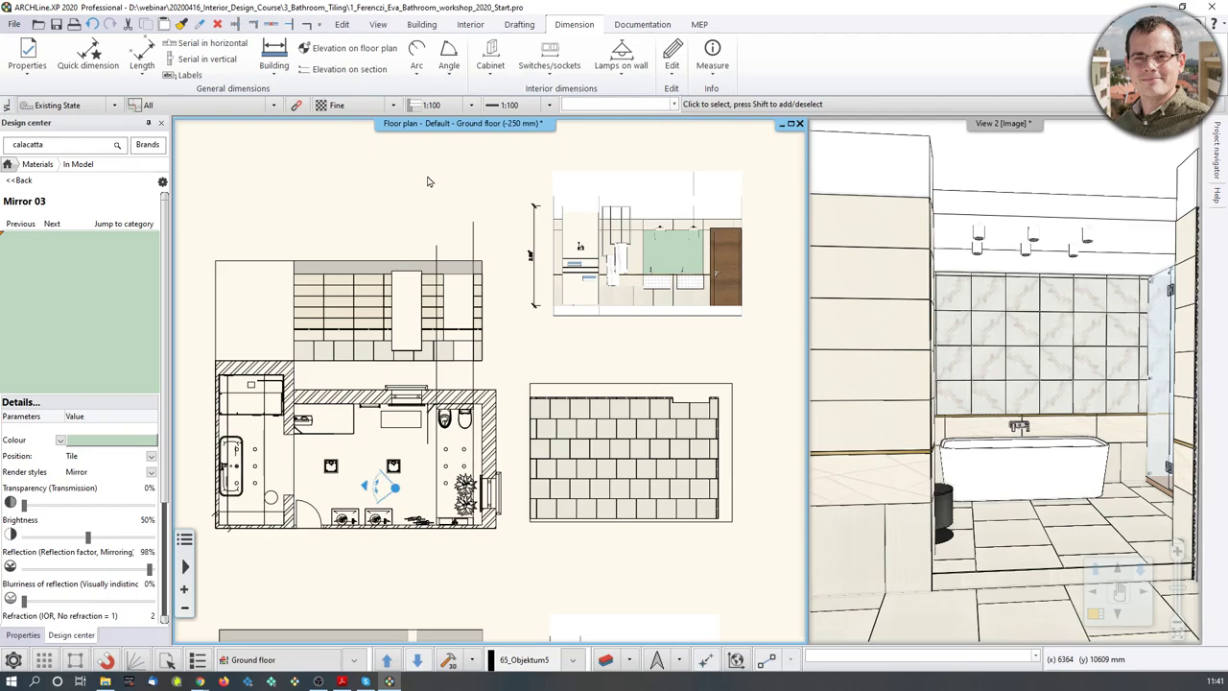
Export the Tiling quantity take-off for walls, slabs, rooms, roofs and other elements to the Excel file Tiling.xlsx
click(623, 29)
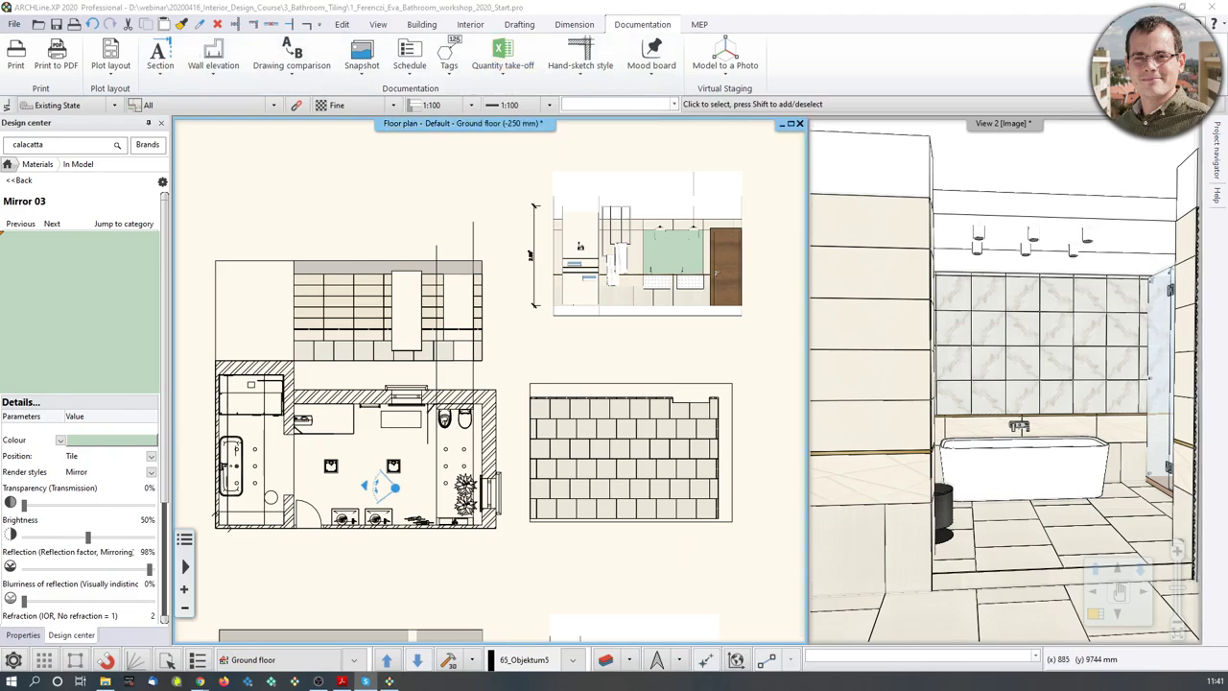
click(495, 75)
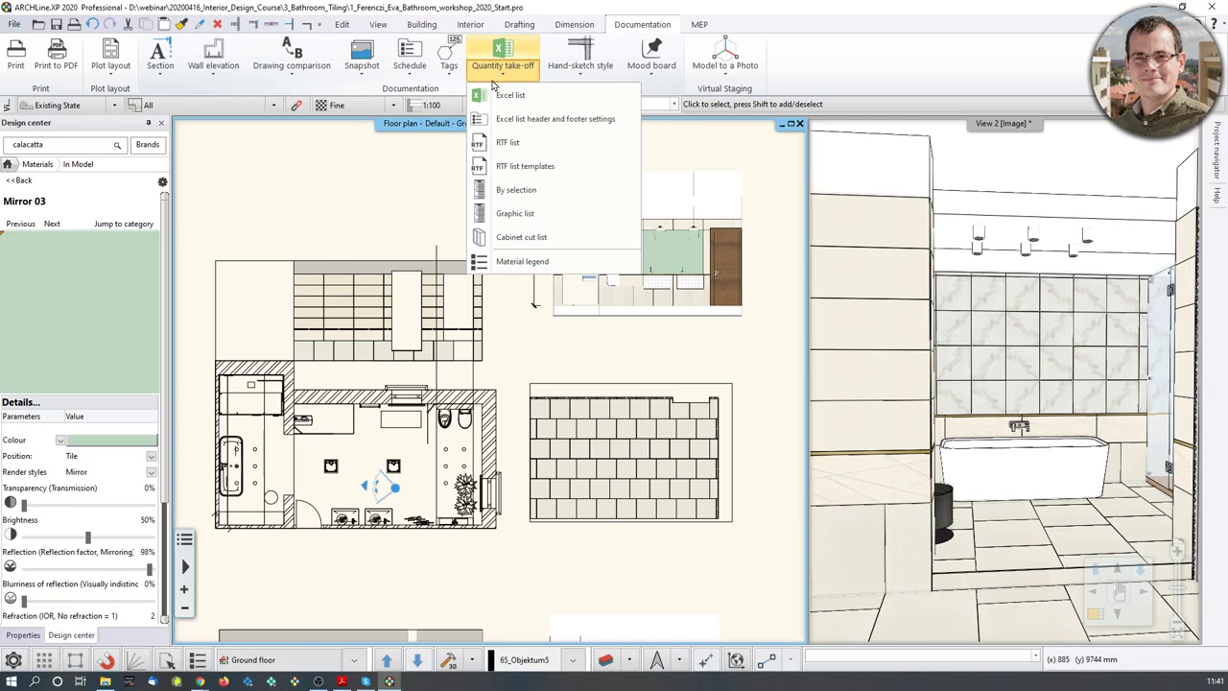
click(500, 94)
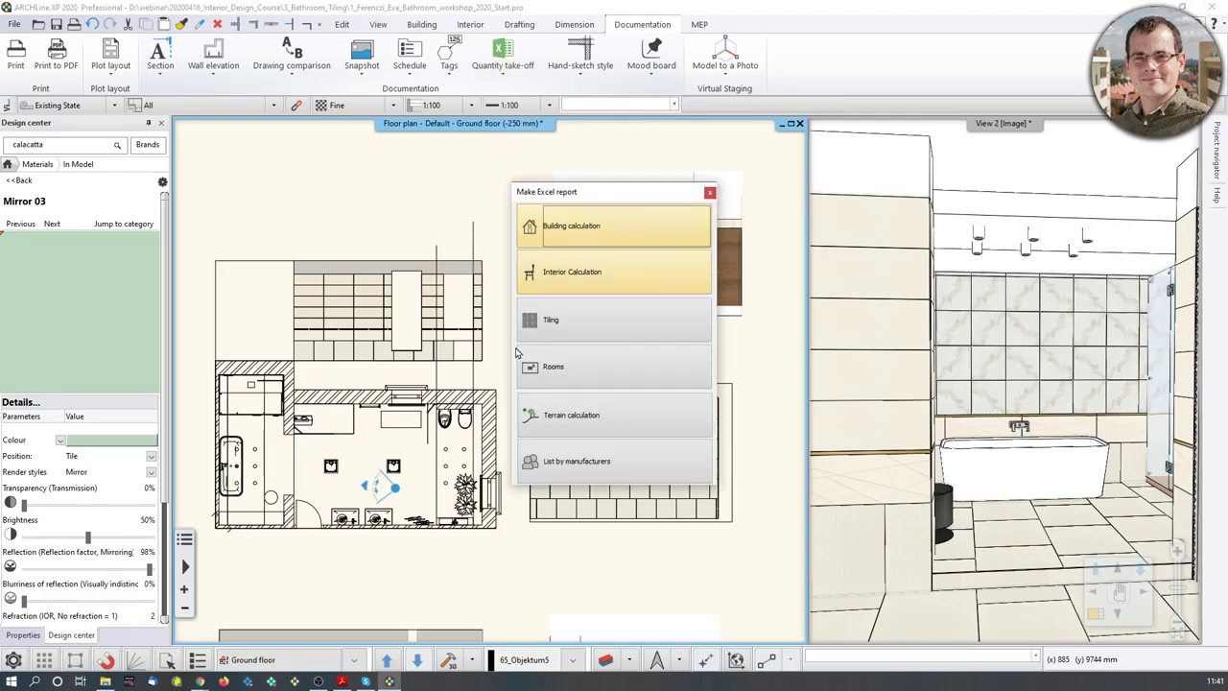
click(656, 326)
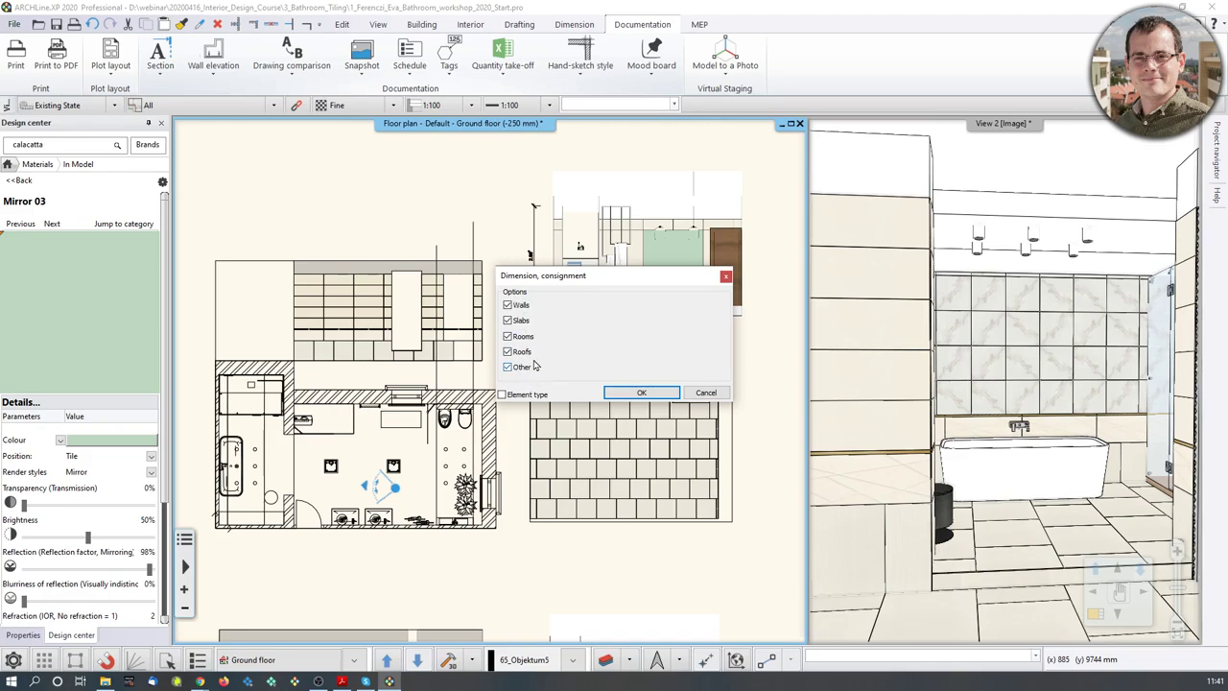
click(641, 395)
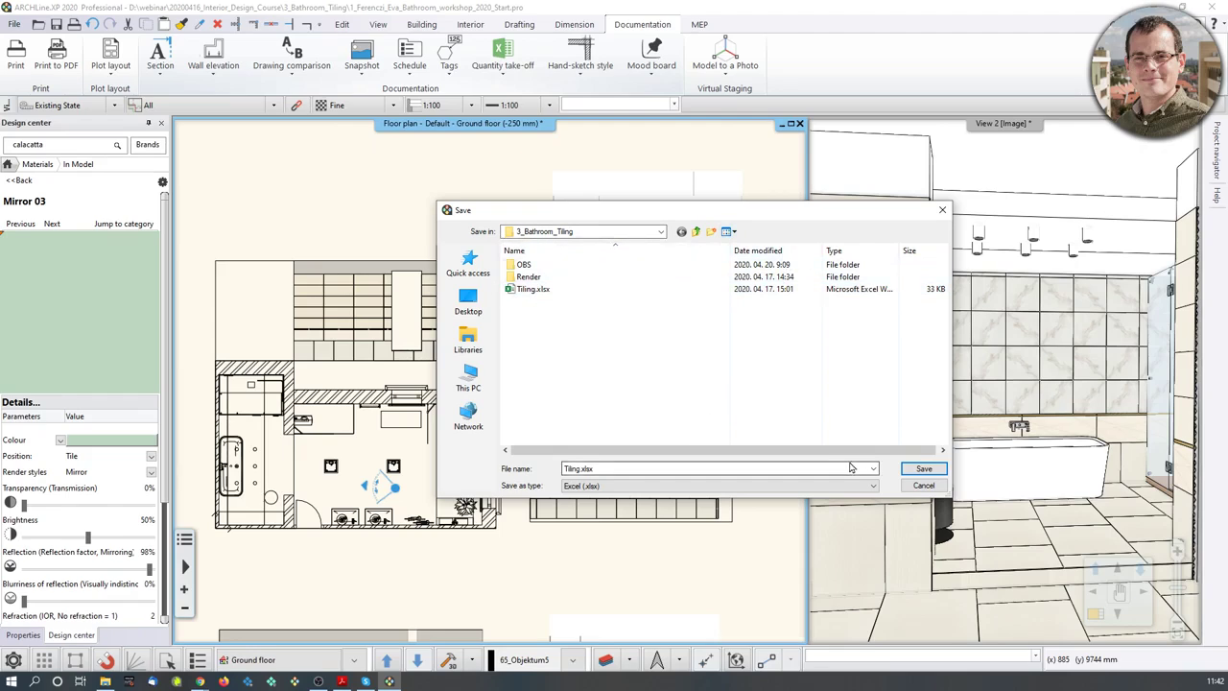
click(922, 469)
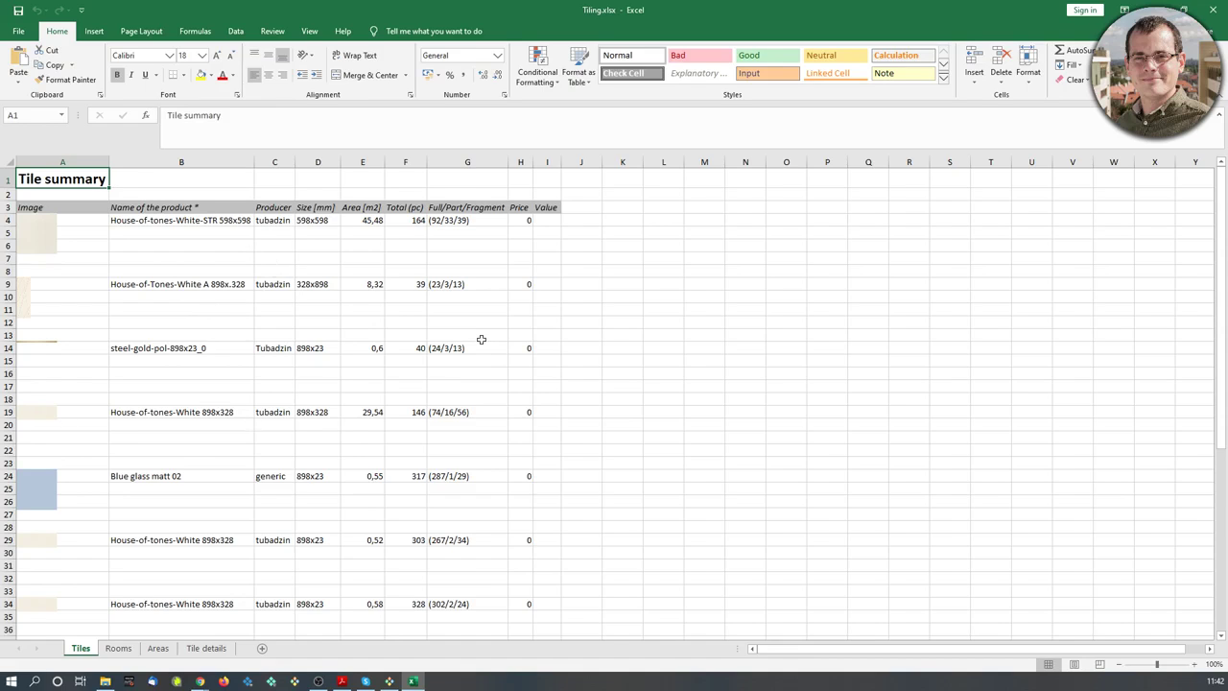
Review the tile summary sheet for every product's size, area, total pieces and full/part/fragment split
ctrl+scroll(267, 350, up, 3)
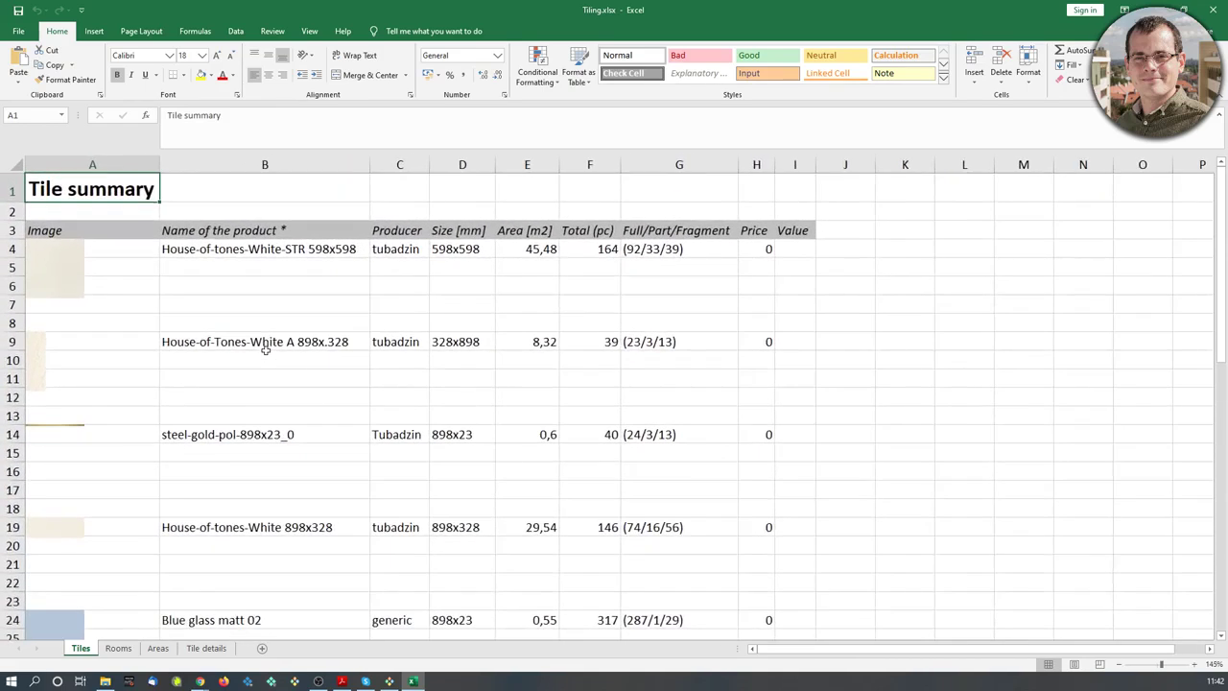
ctrl+scroll(447, 354, up, 1)
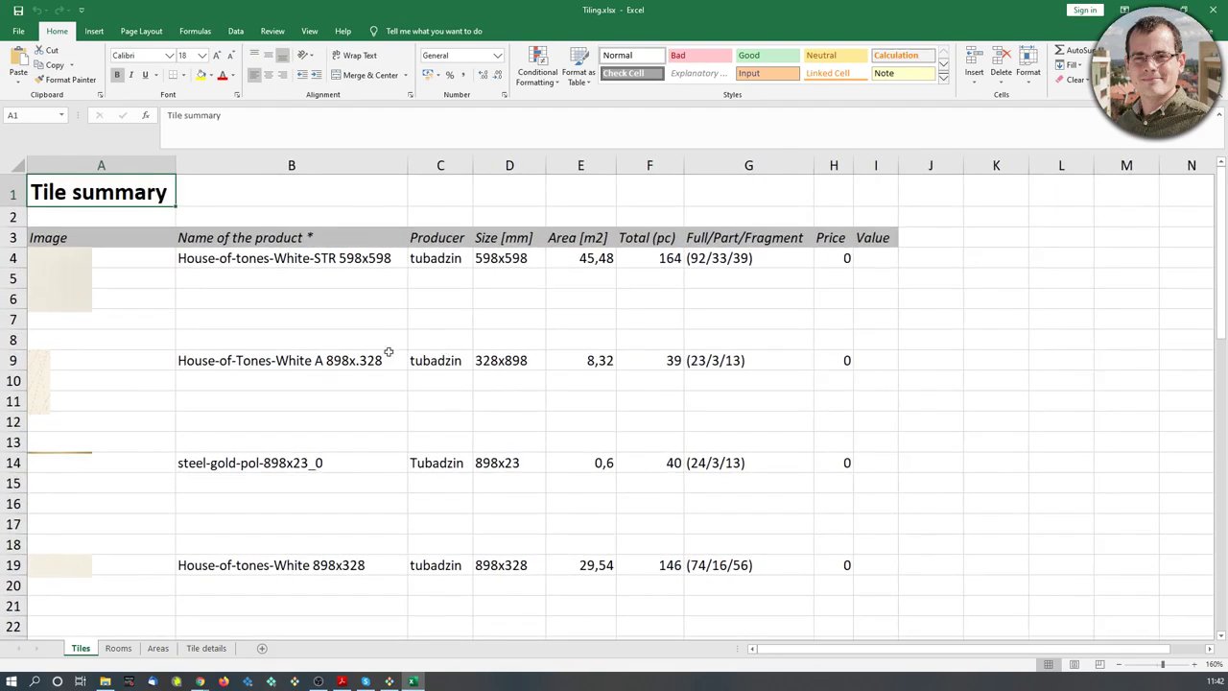
scroll(310, 338, down, 2)
scroll(310, 336, up, 3)
scroll(573, 264, down, 9)
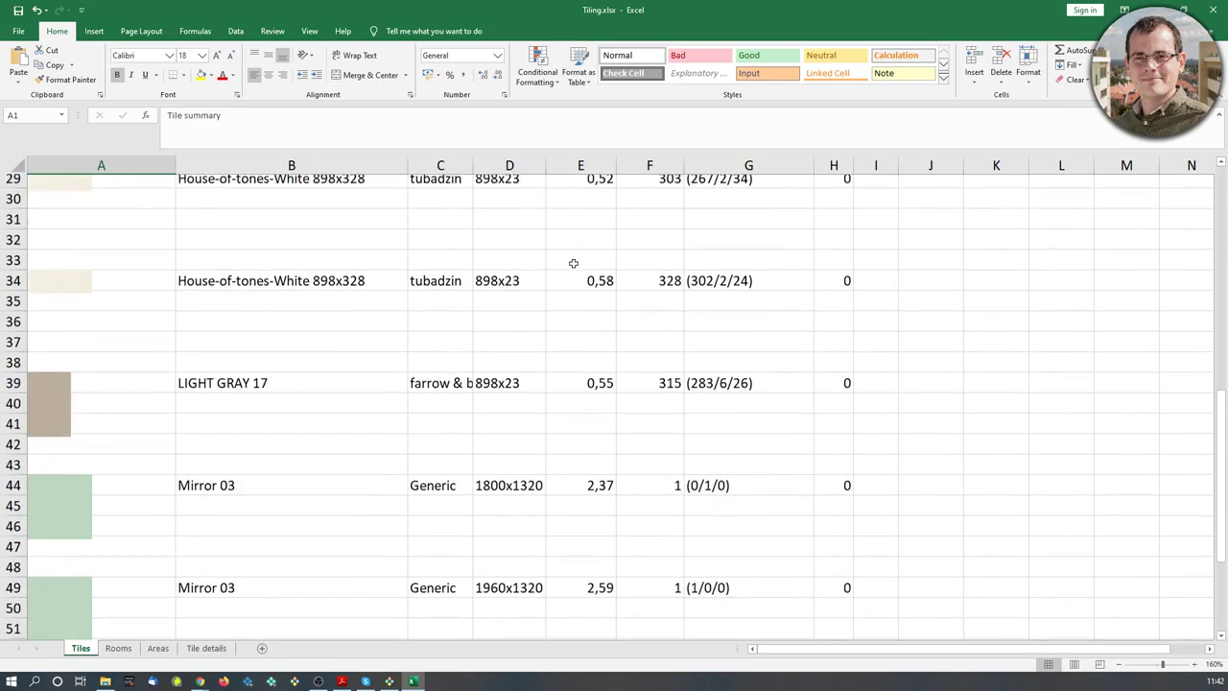
scroll(572, 264, down, 5)
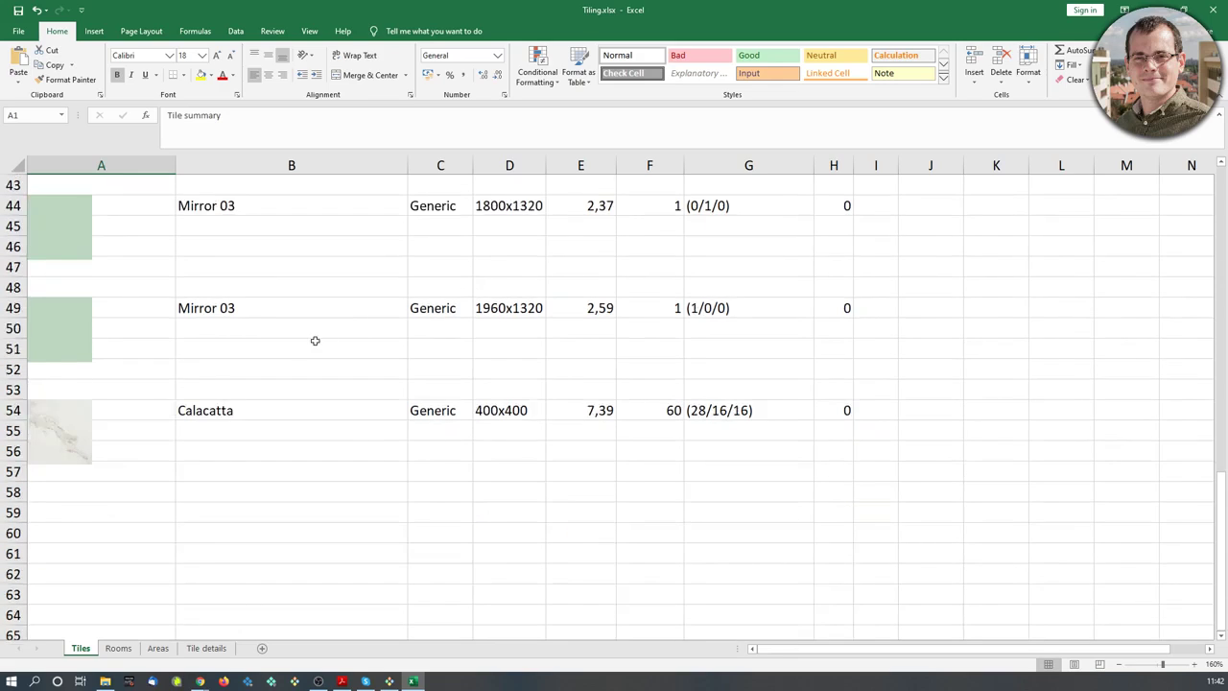
scroll(178, 384, up, 1)
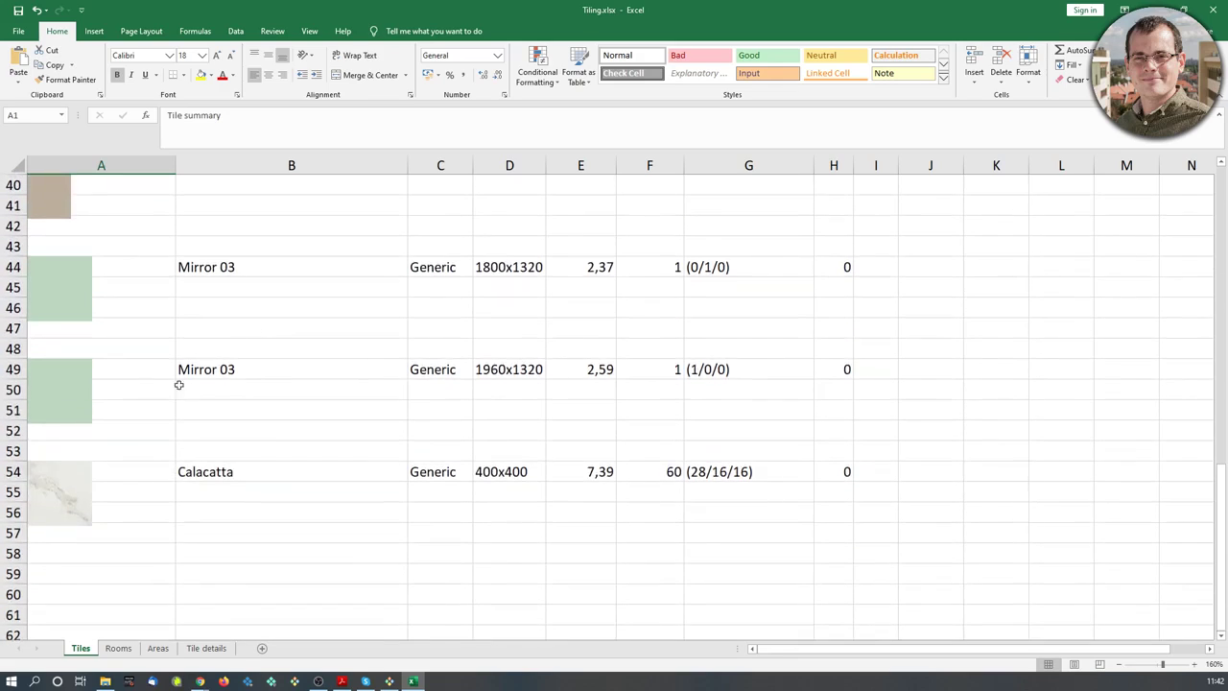
scroll(159, 266, up, 11)
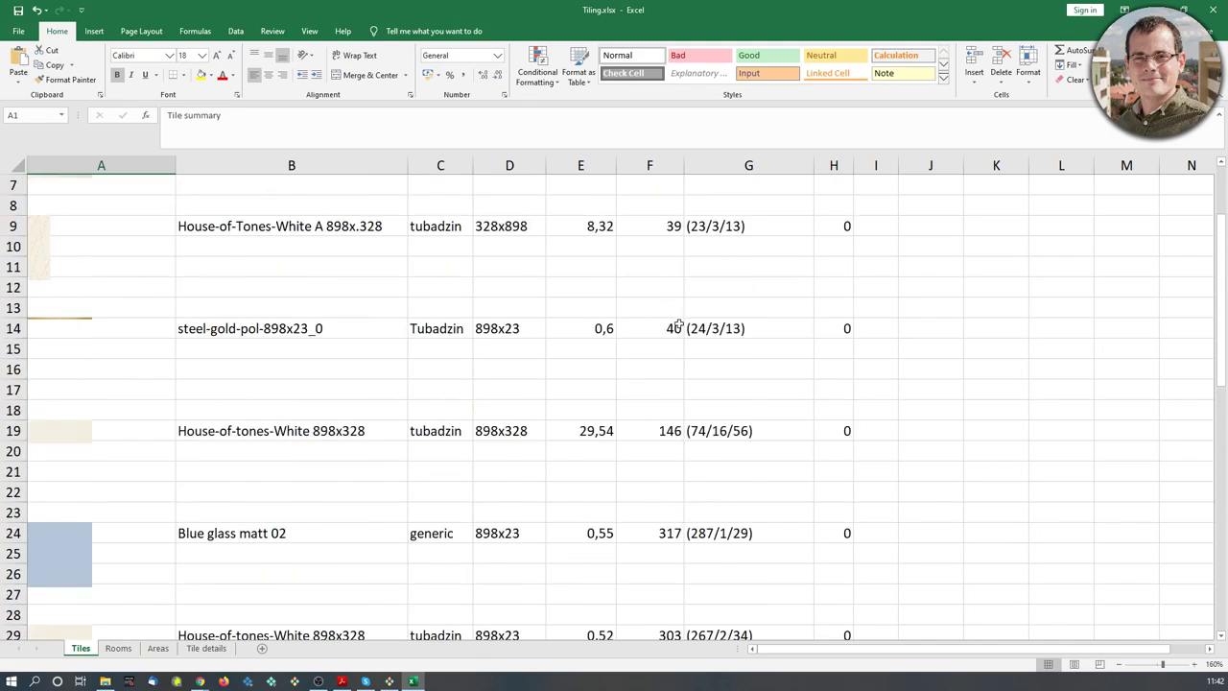
scroll(678, 326, up, 2)
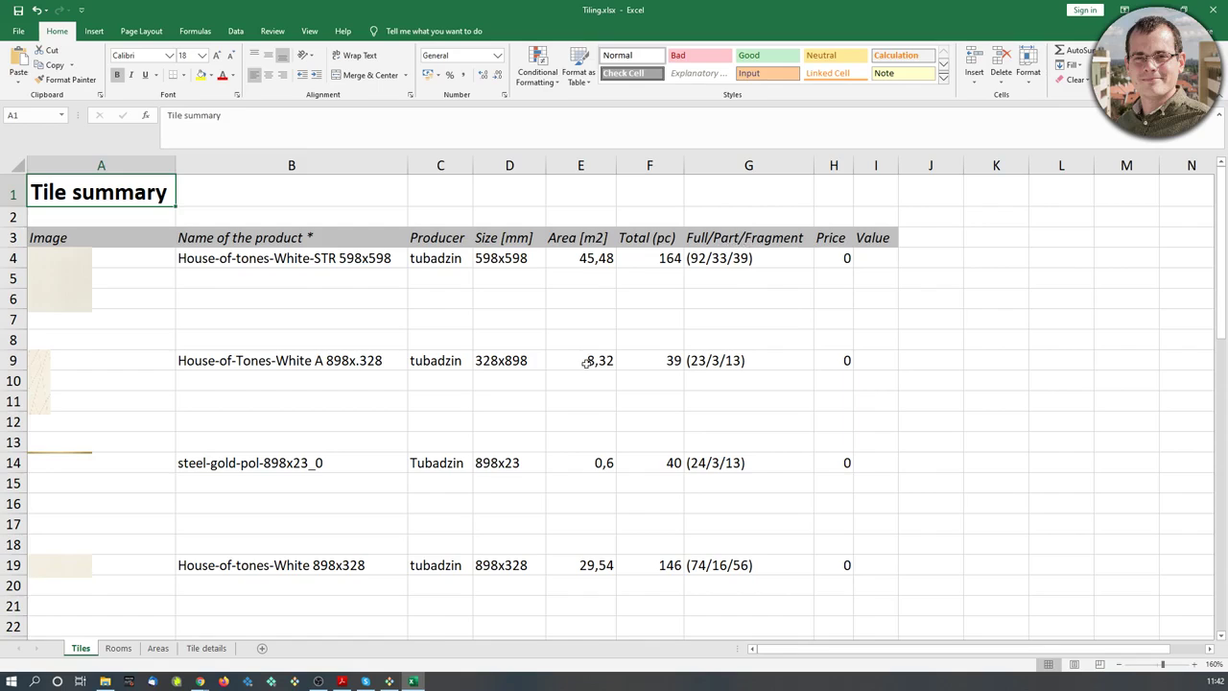
Switch to ARCHLine.XP to compare the floor and wall tile layouts on the plan, and return to the Excel report
click(389, 681)
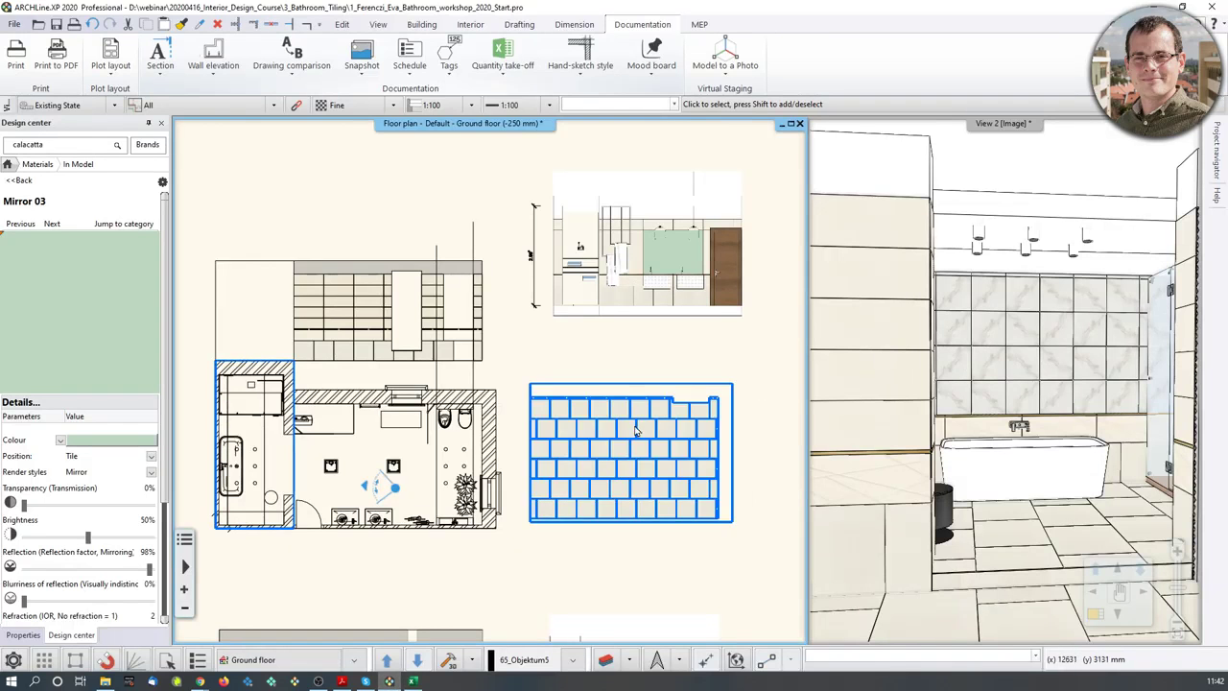
scroll(410, 420, up, 5)
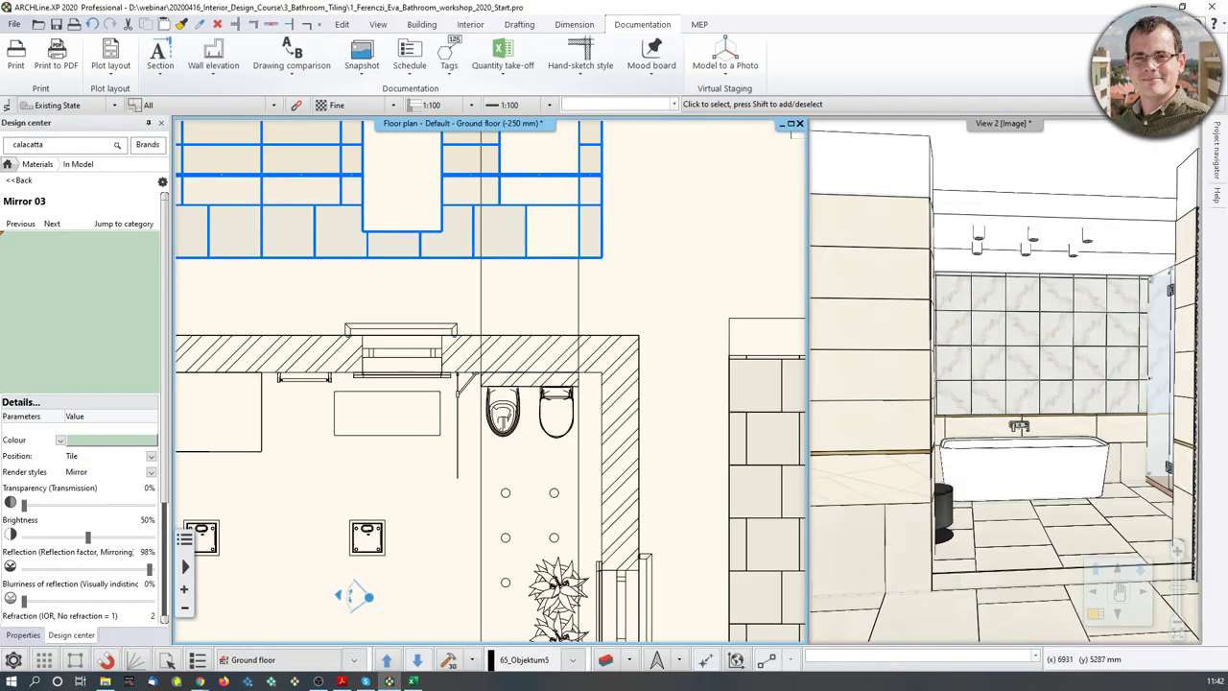
middle_drag(409, 421, 409, 583)
click(412, 681)
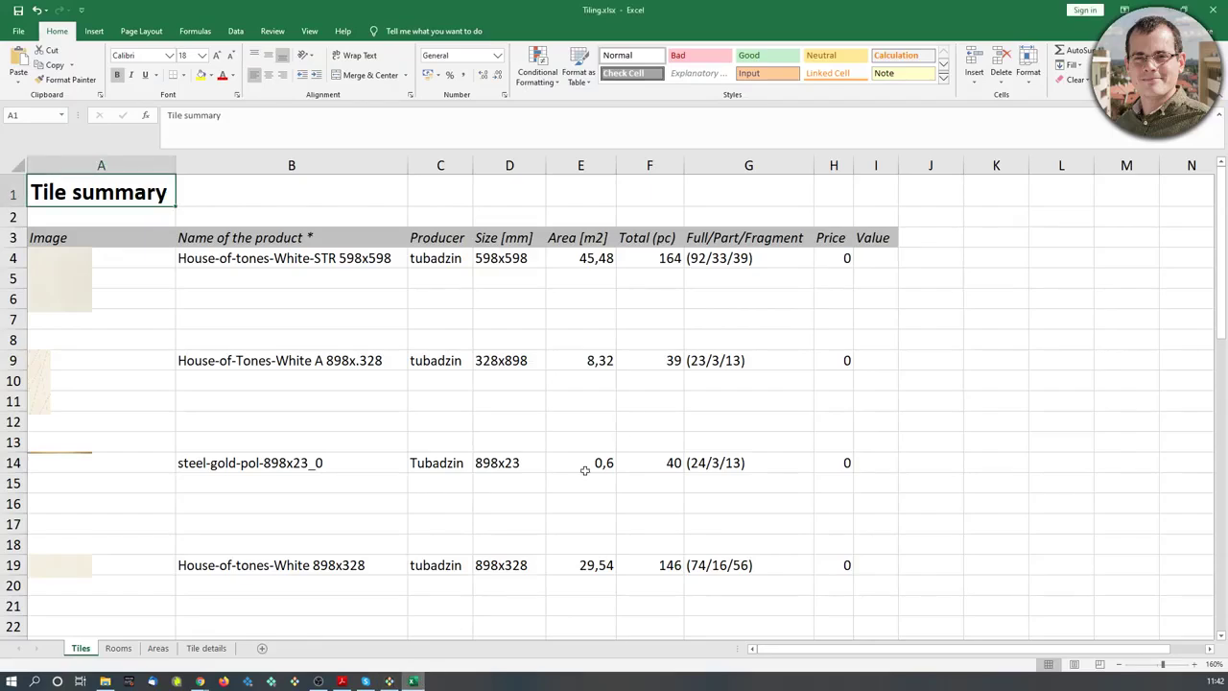
Review the report's Rooms, Areas and Tile details sheets, including the per-element rows for slabs and walls
click(117, 648)
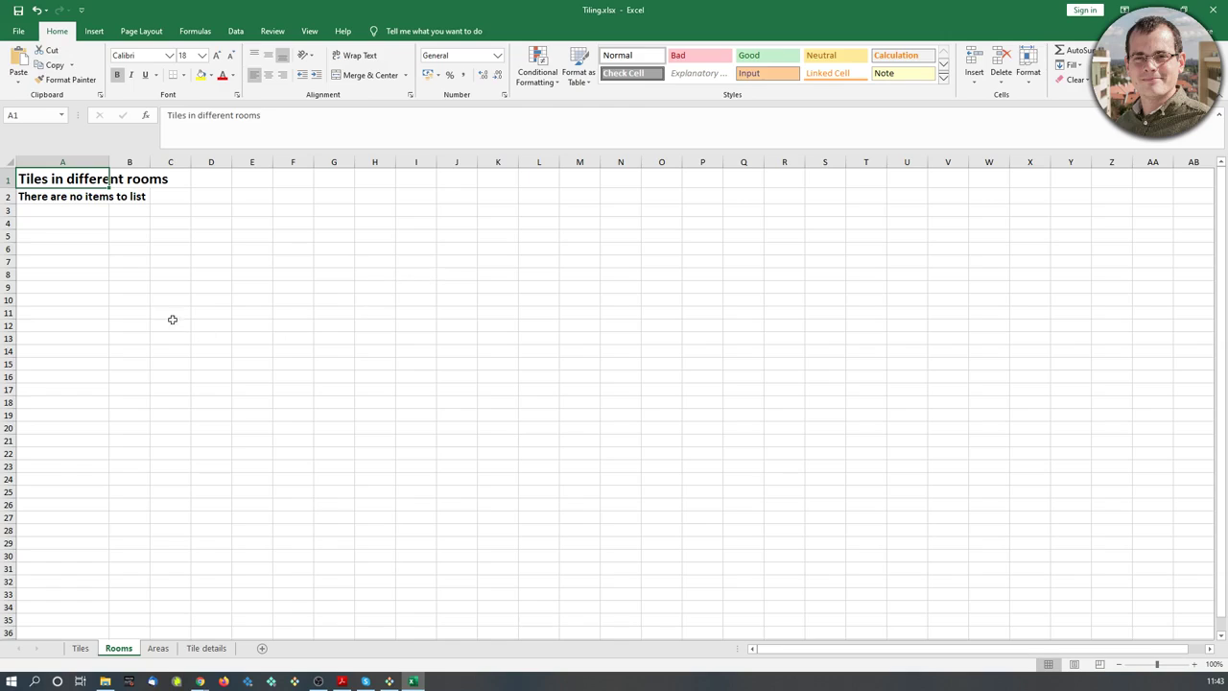
click(159, 652)
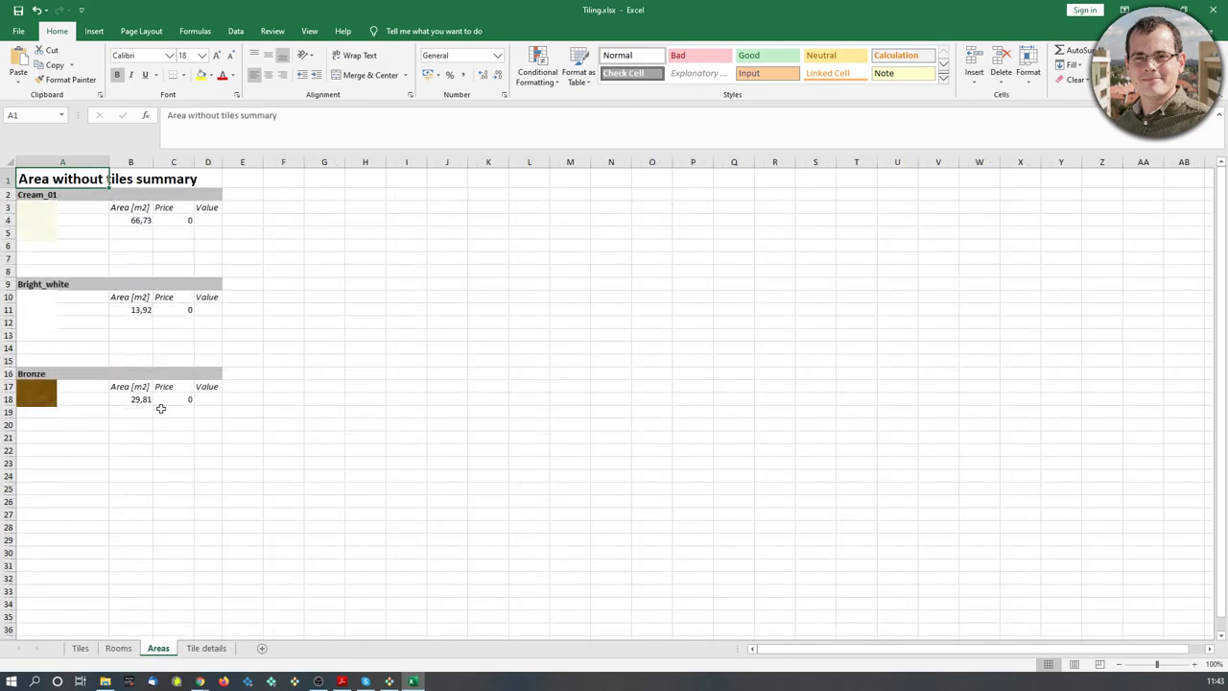
click(204, 650)
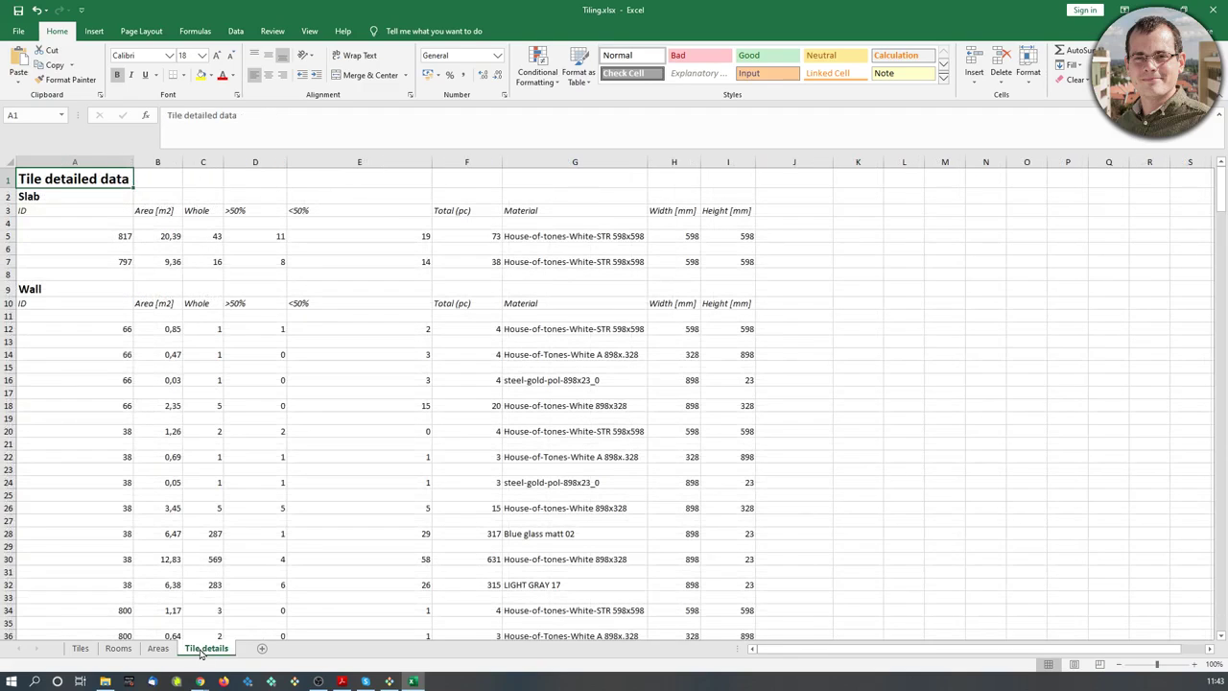
scroll(316, 427, down, 12)
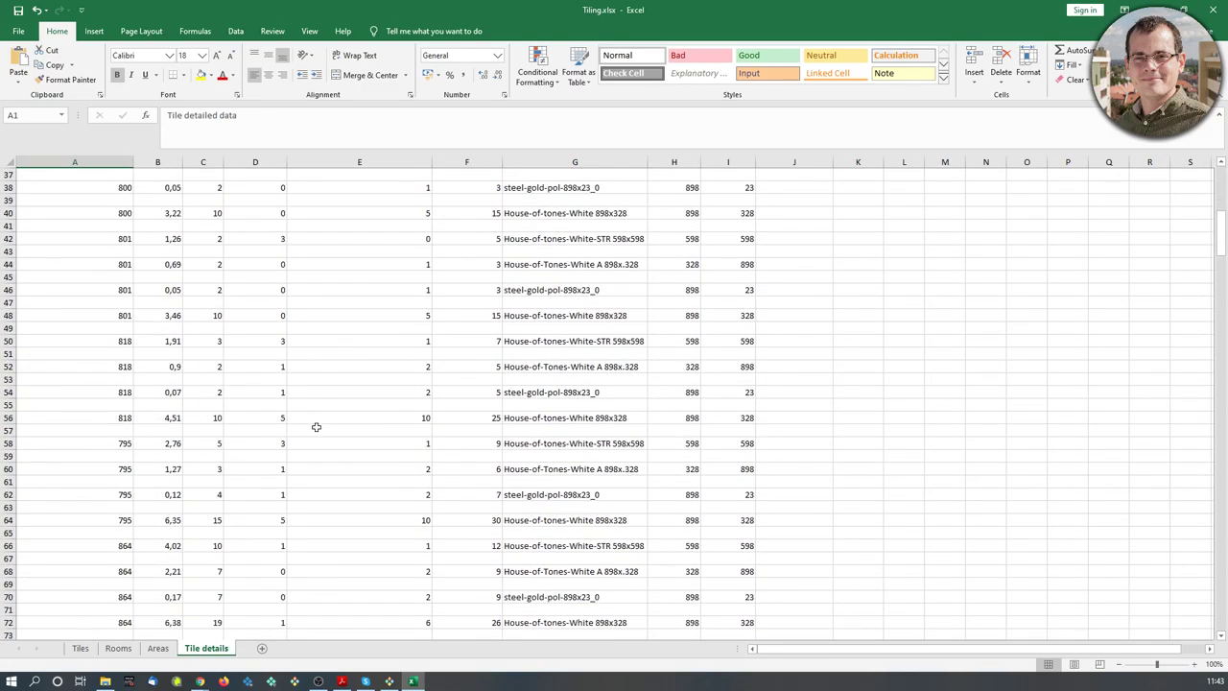
Review the Tiling properties rows on the Tile details sheet and switch back to ARCHLine.XP
scroll(317, 427, down, 9)
scroll(316, 419, down, 5)
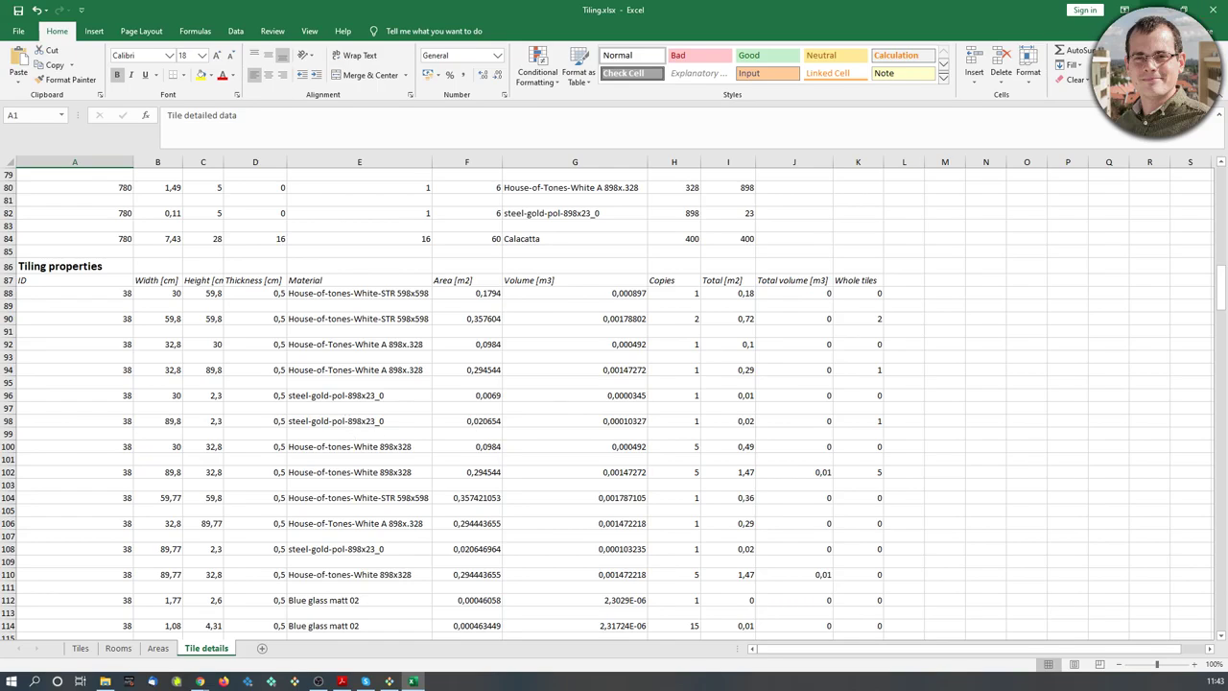
key(alt+Tab)
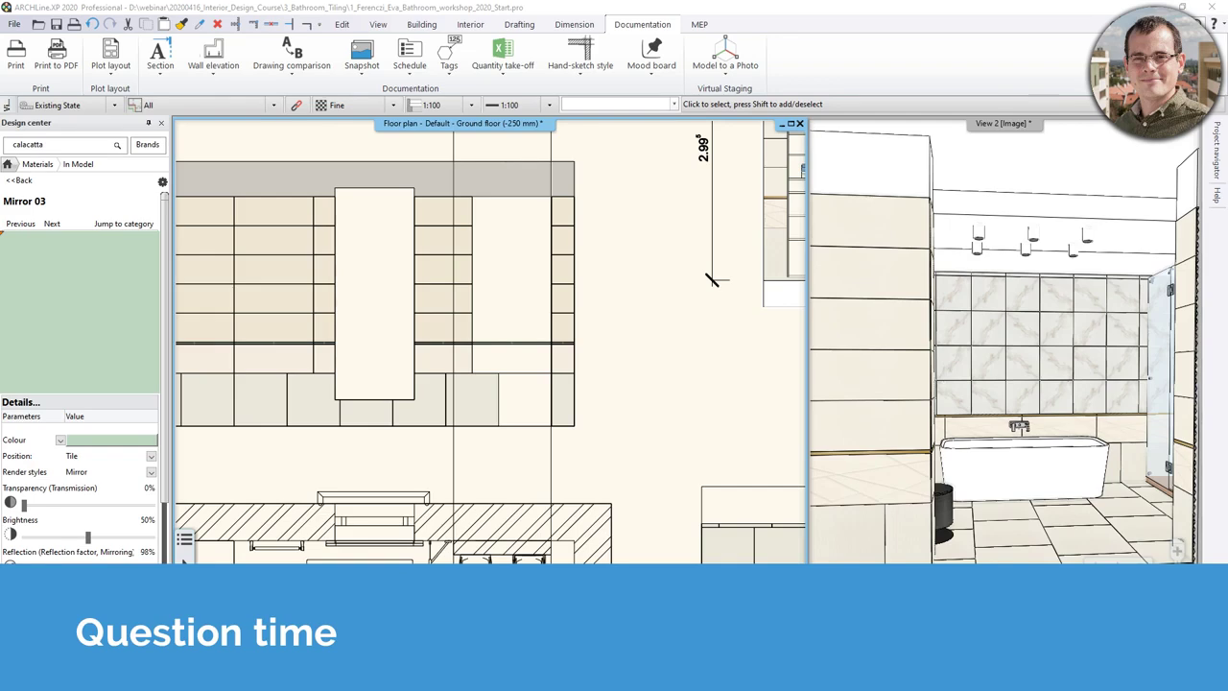
Delete the floor tile layout drawing beside the bathroom plan
click(470, 24)
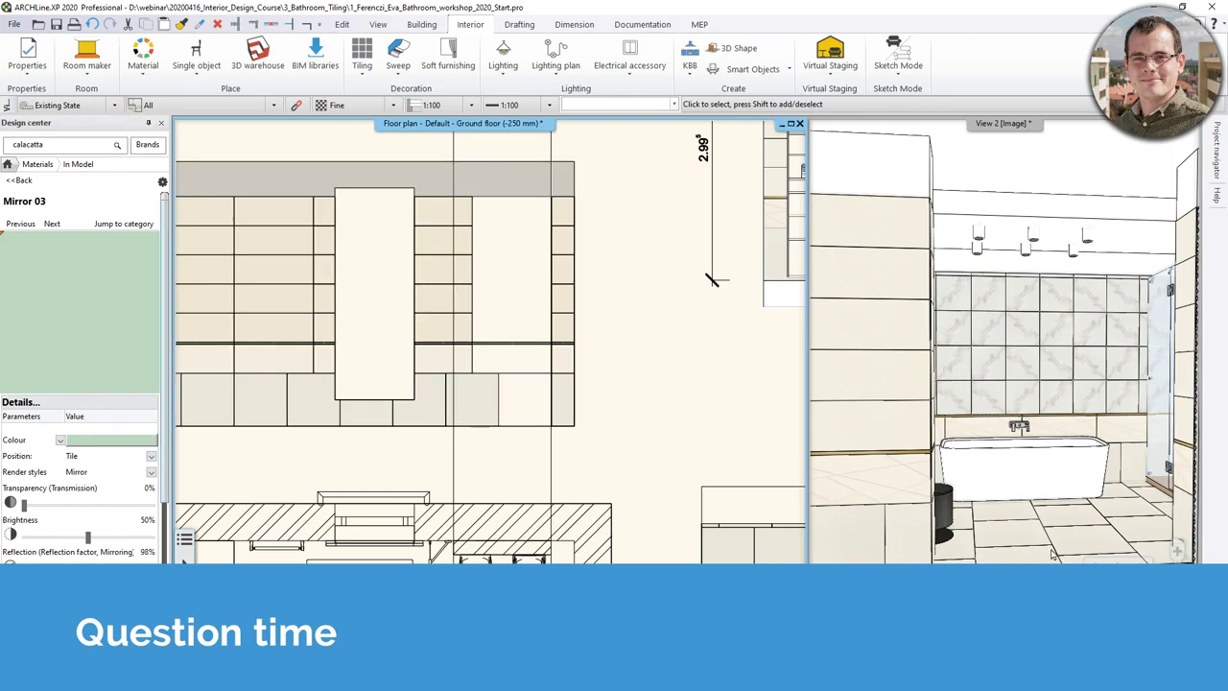
middle_drag(589, 511, 543, 357)
scroll(489, 370, down, 3)
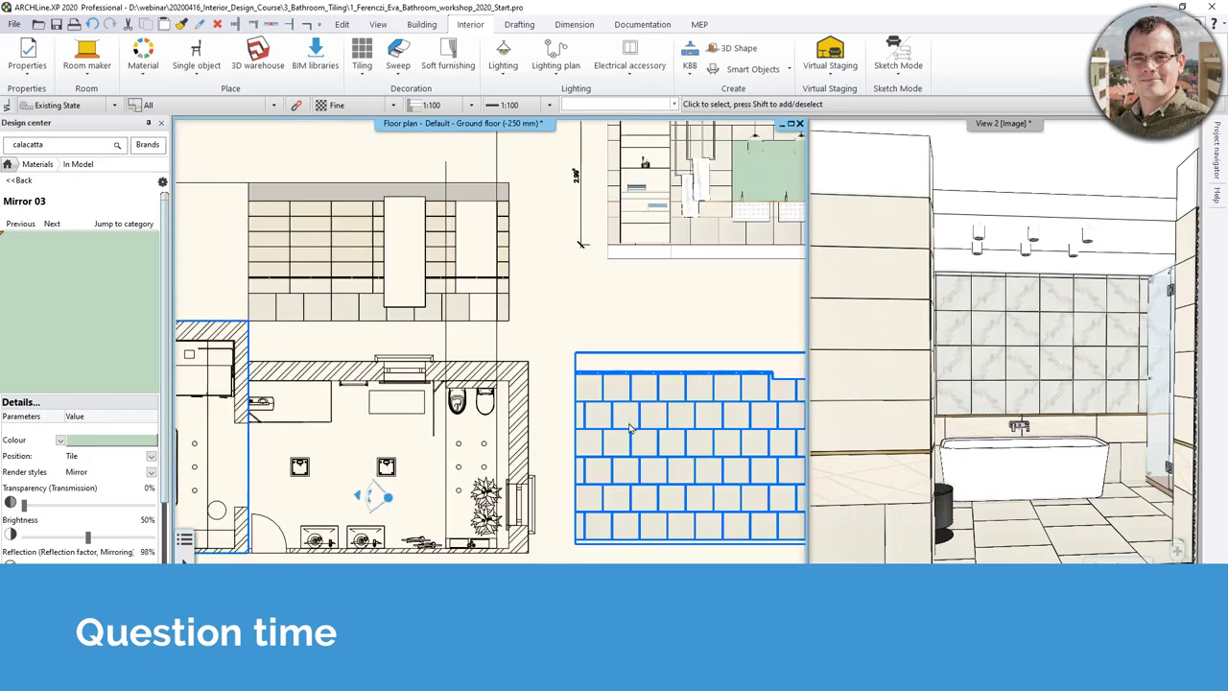
middle_drag(452, 440, 411, 407)
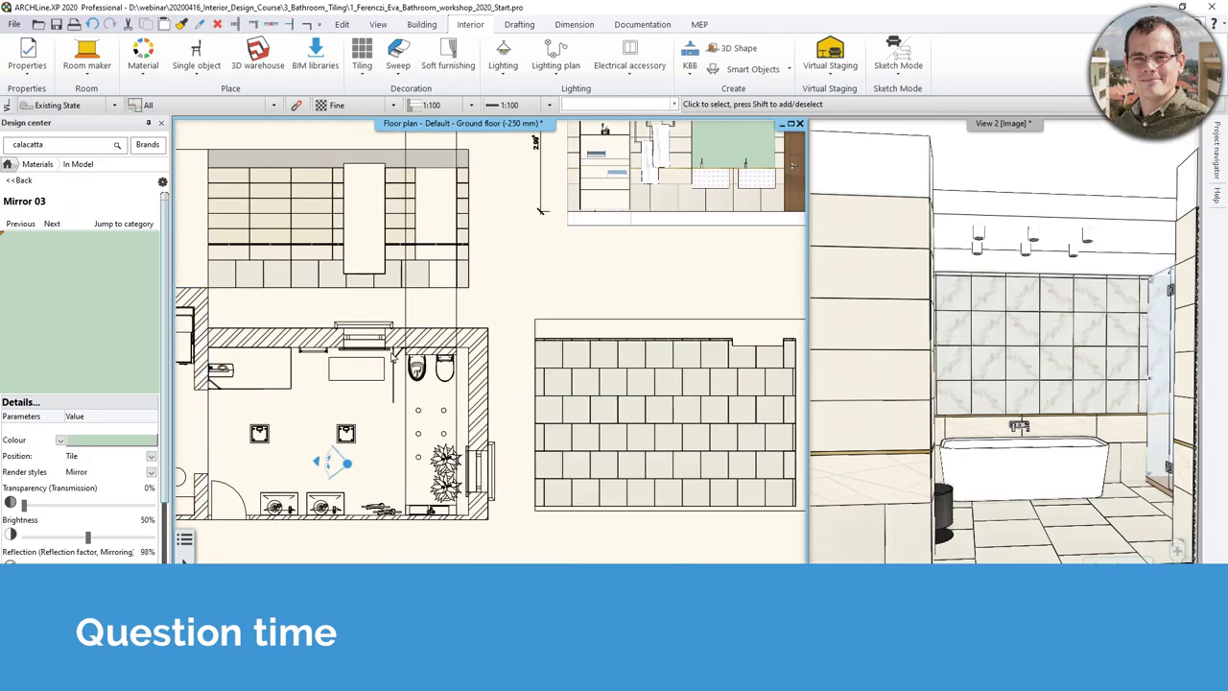
click(640, 414)
key(Delete)
middle_drag(302, 329, 369, 343)
click(321, 328)
click(387, 337)
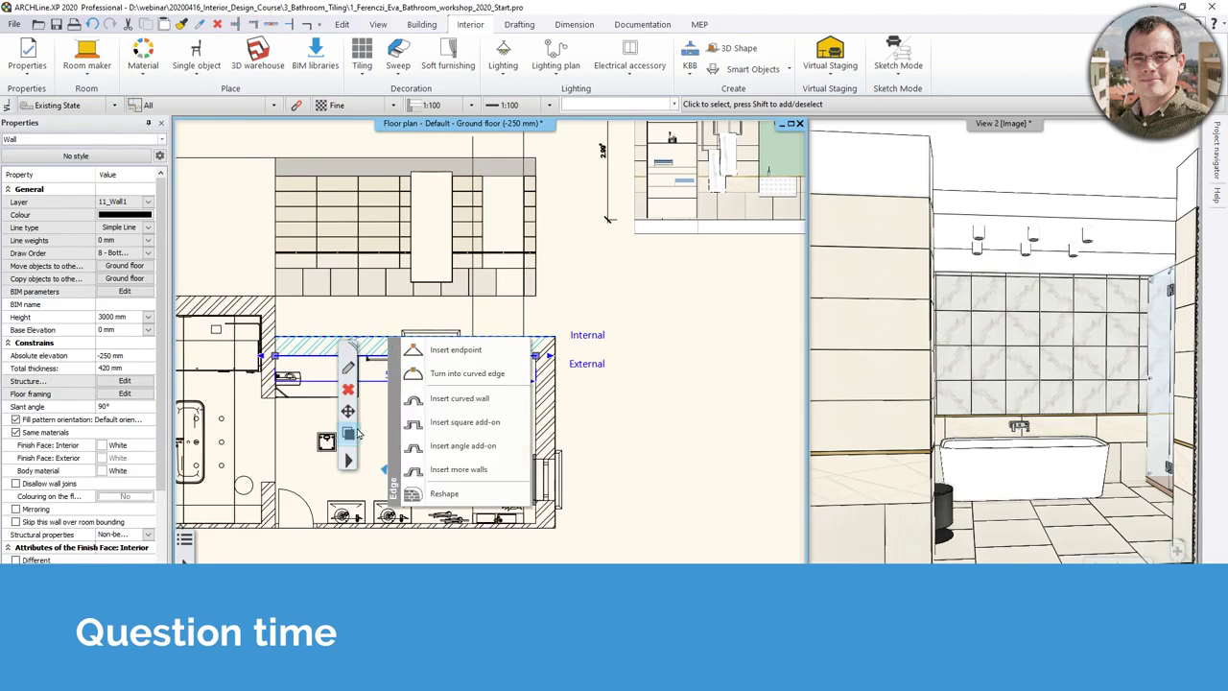
click(348, 460)
key(Escape)
key(Escape)
Open the bathroom floor slab's tiling for editing and place its layout on the empty area beside the plan
scroll(202, 377, up, 3)
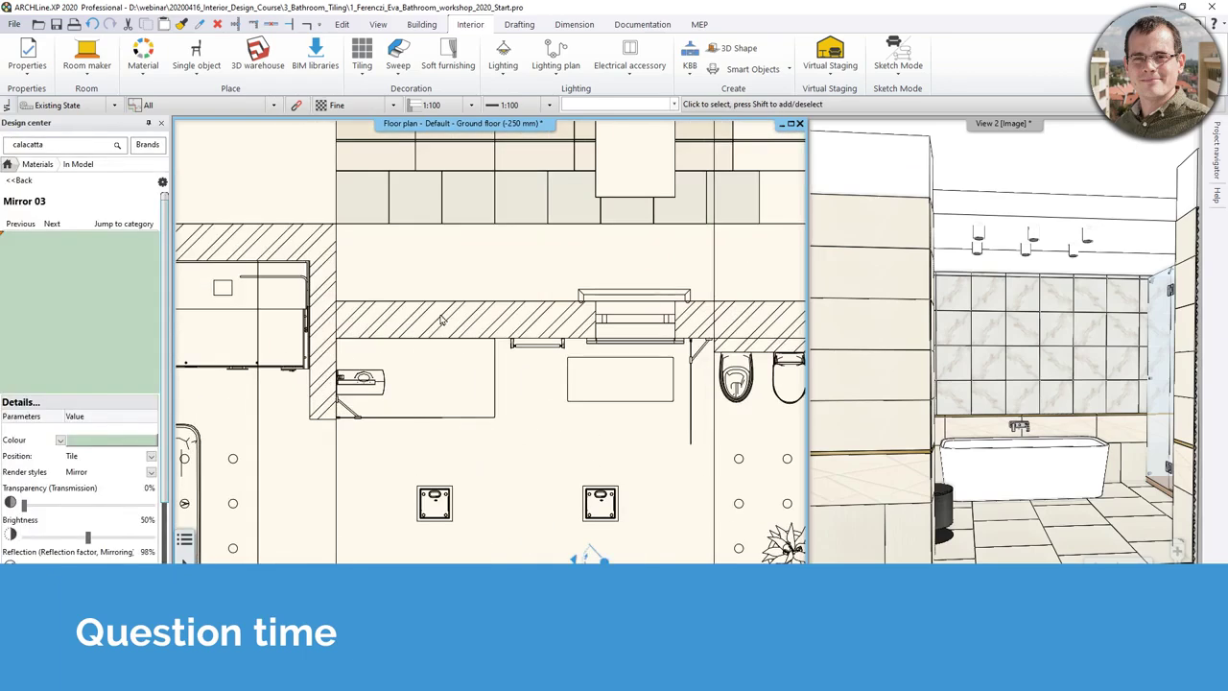
click(451, 304)
scroll(451, 304, down, 3)
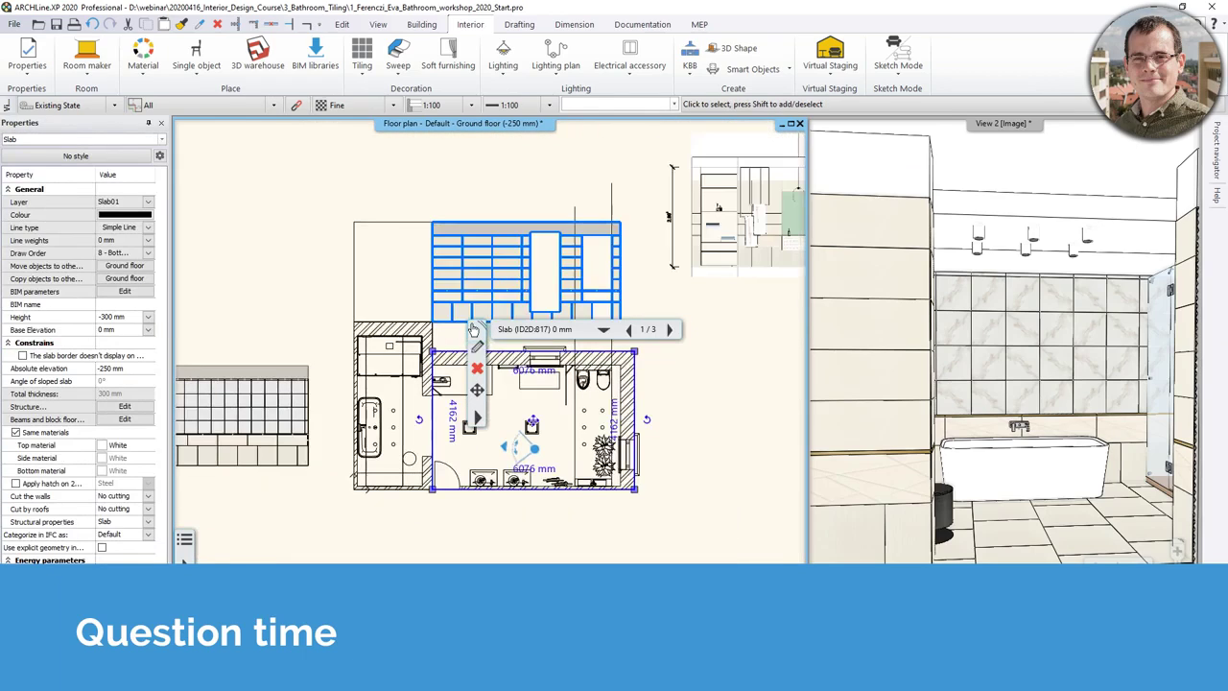
right_click(458, 355)
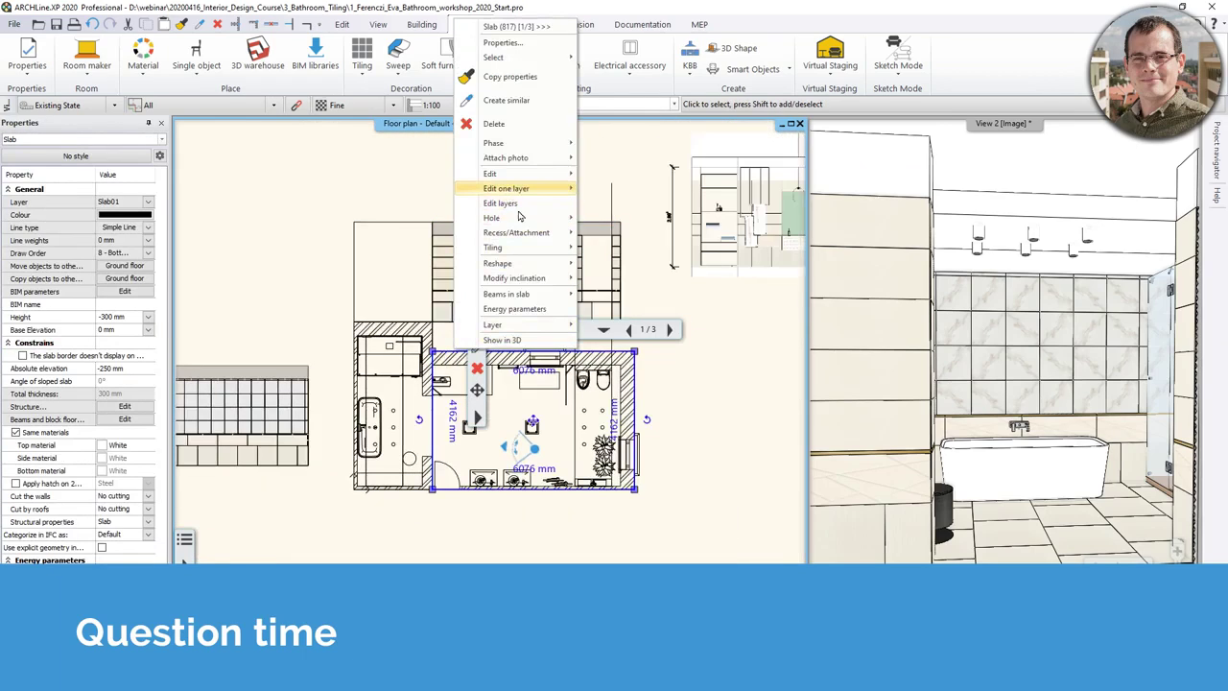
mouse_move(530, 252)
click(620, 251)
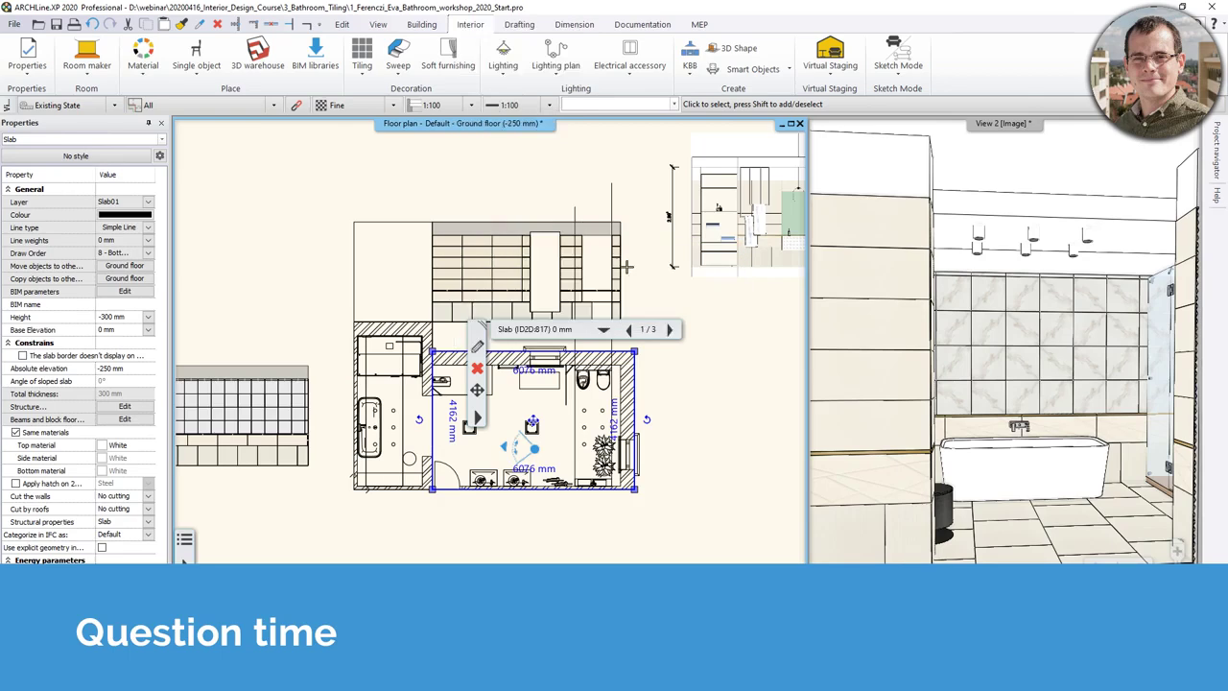
click(498, 493)
scroll(583, 447, up, 2)
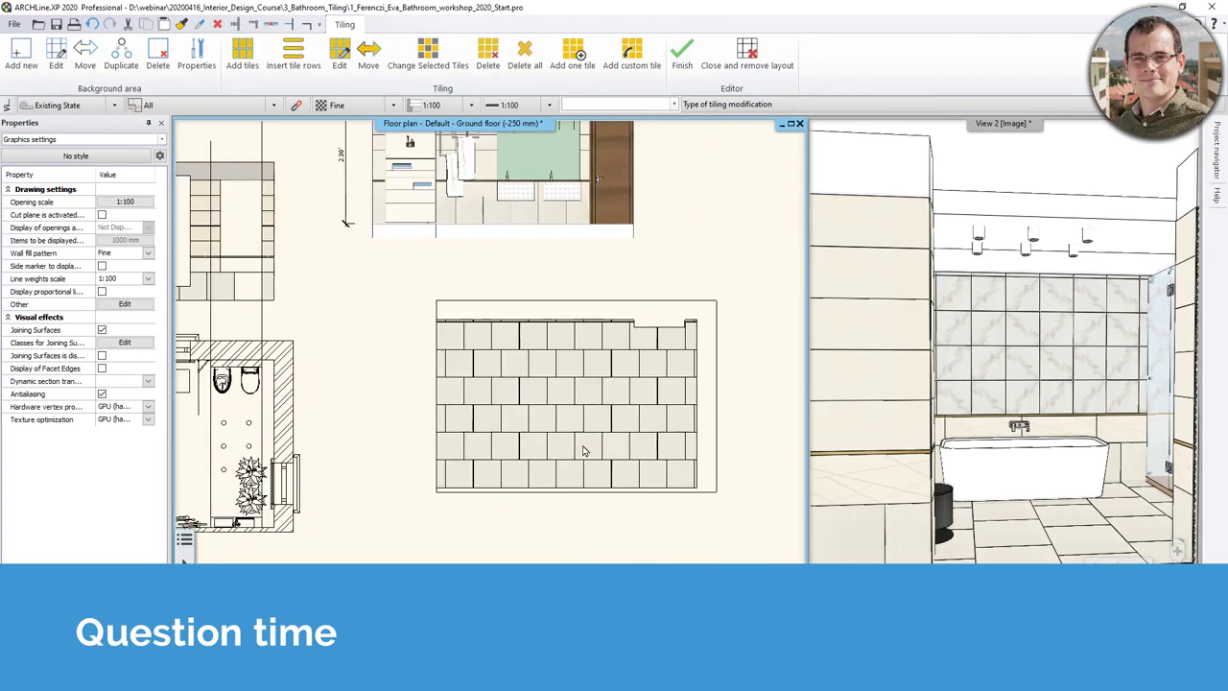
key(Escape)
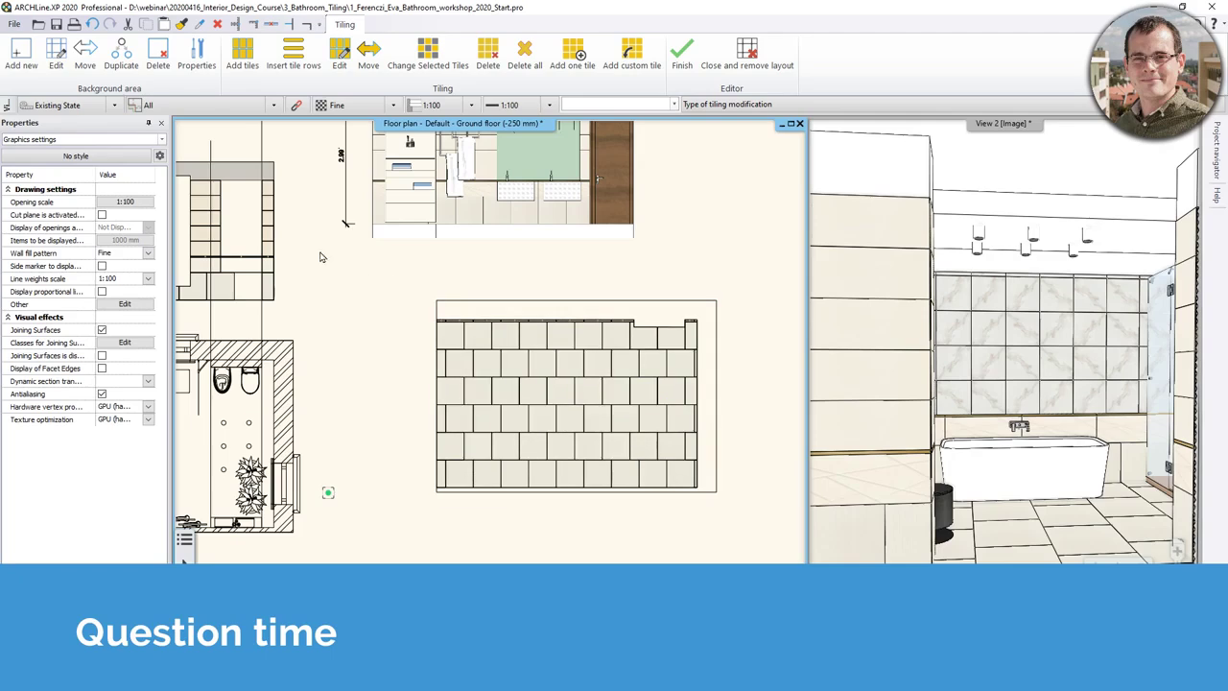
Edit the floor tiling's background area profile and delete the two extra nodes on its left edge
click(56, 55)
click(561, 441)
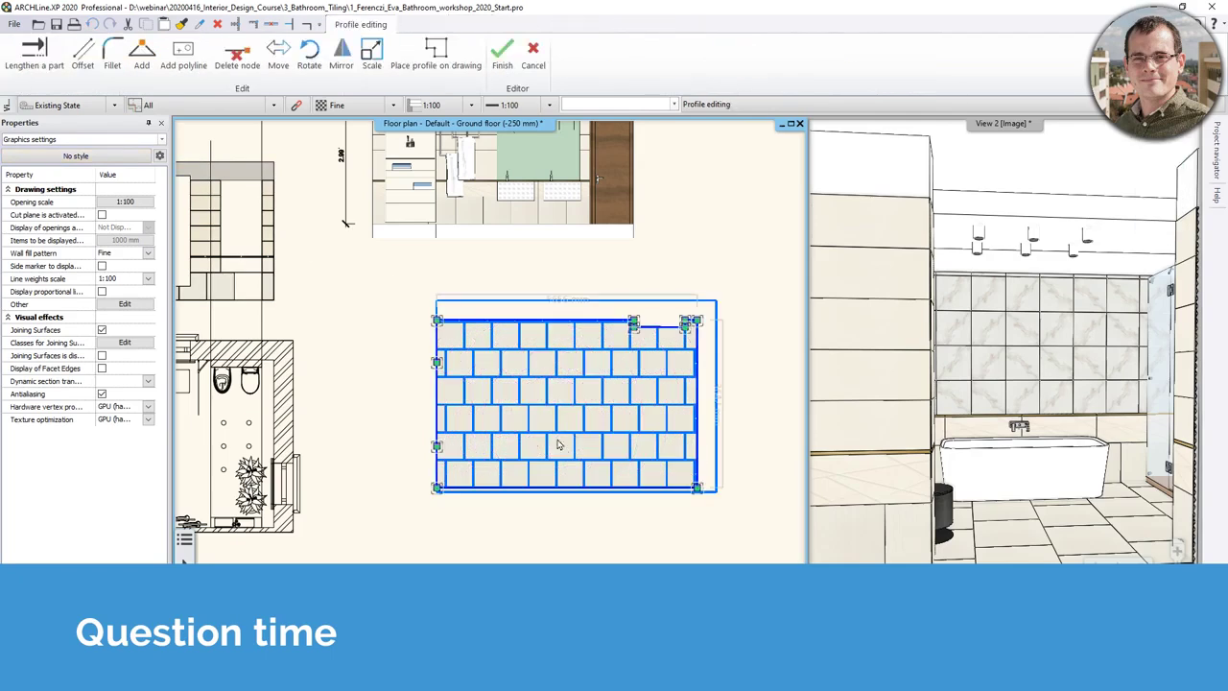
scroll(501, 439, up, 3)
right_click(391, 427)
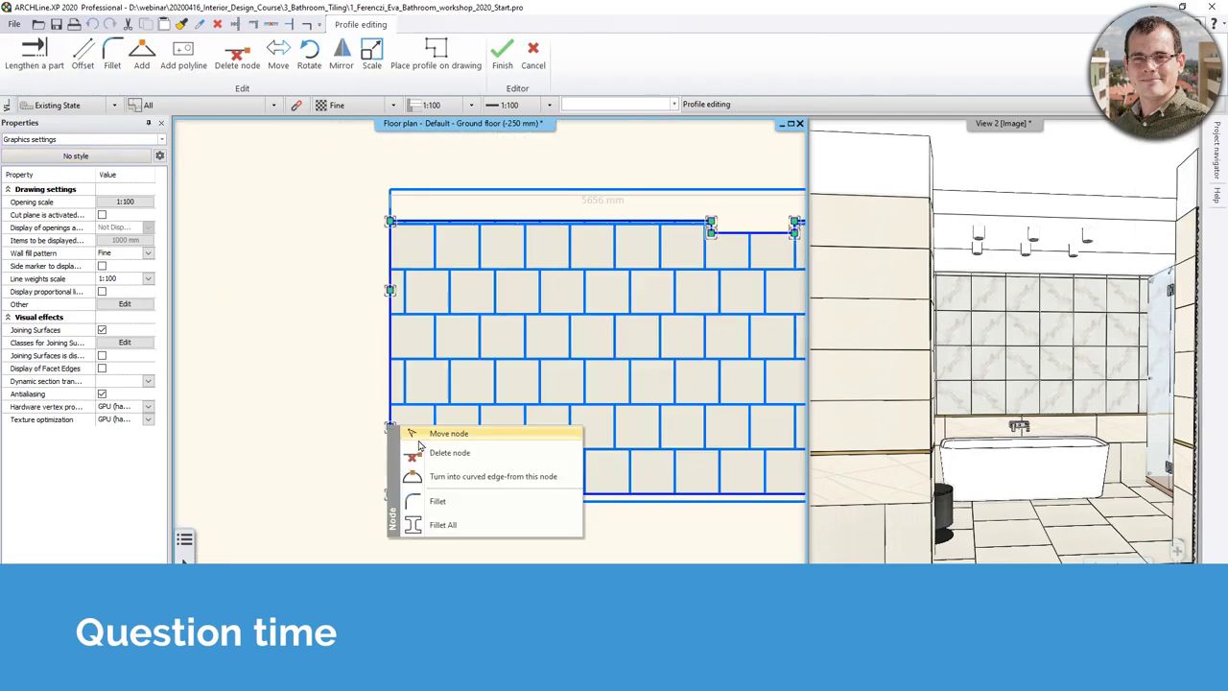
click(420, 449)
right_click(392, 290)
click(428, 315)
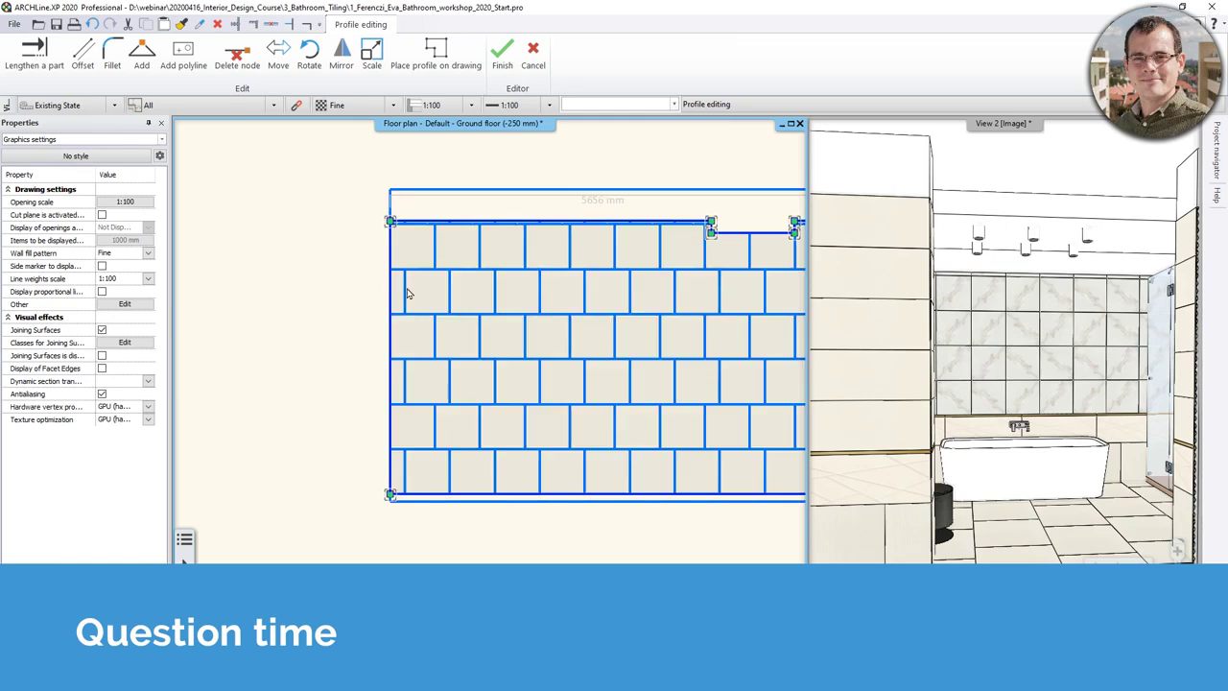
Move the background area's left edge to the notch's near corner and finish the tiling edit
right_click(391, 360)
click(422, 370)
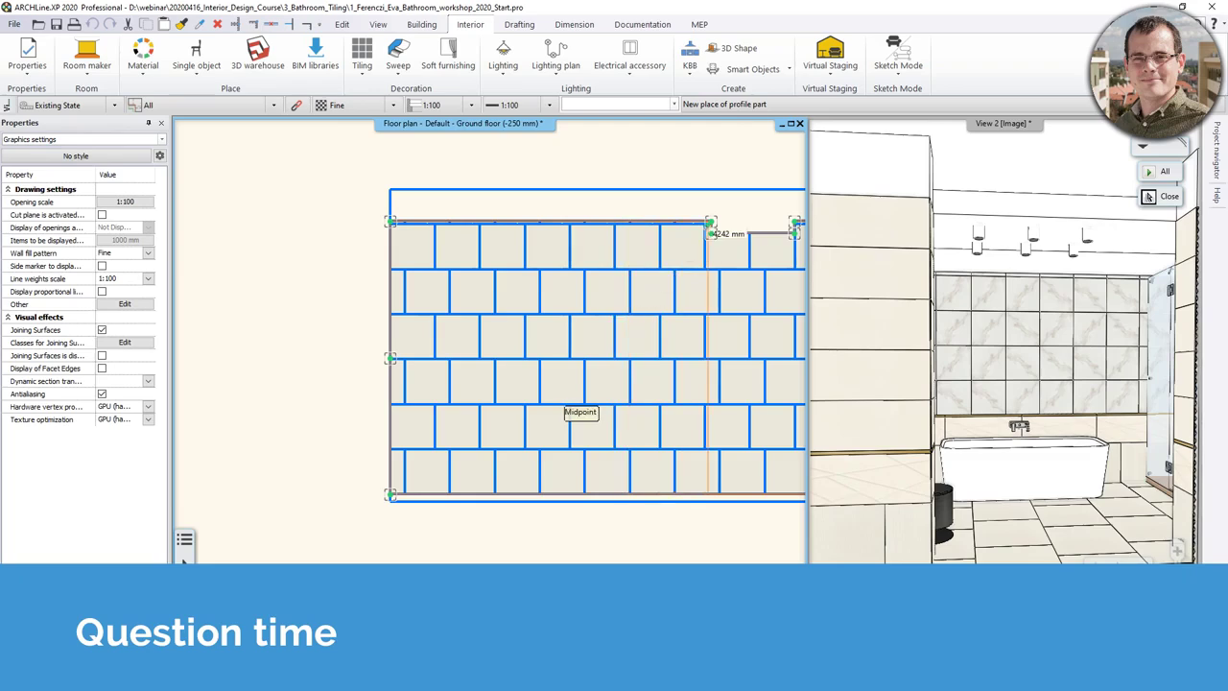
click(718, 317)
key(Return)
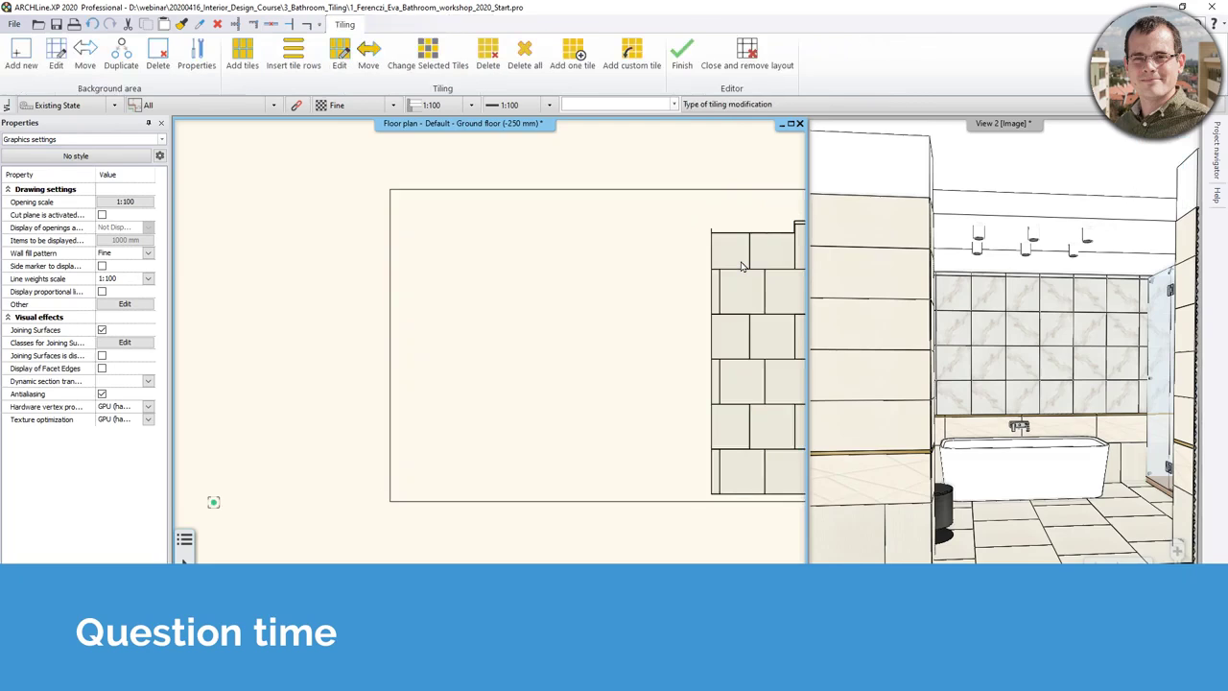
scroll(854, 356, down, 3)
key(Return)
Start changing the untiled floor slab's material in its properties and search the material library for concrete
drag(1100, 449, 528, 361)
click(511, 311)
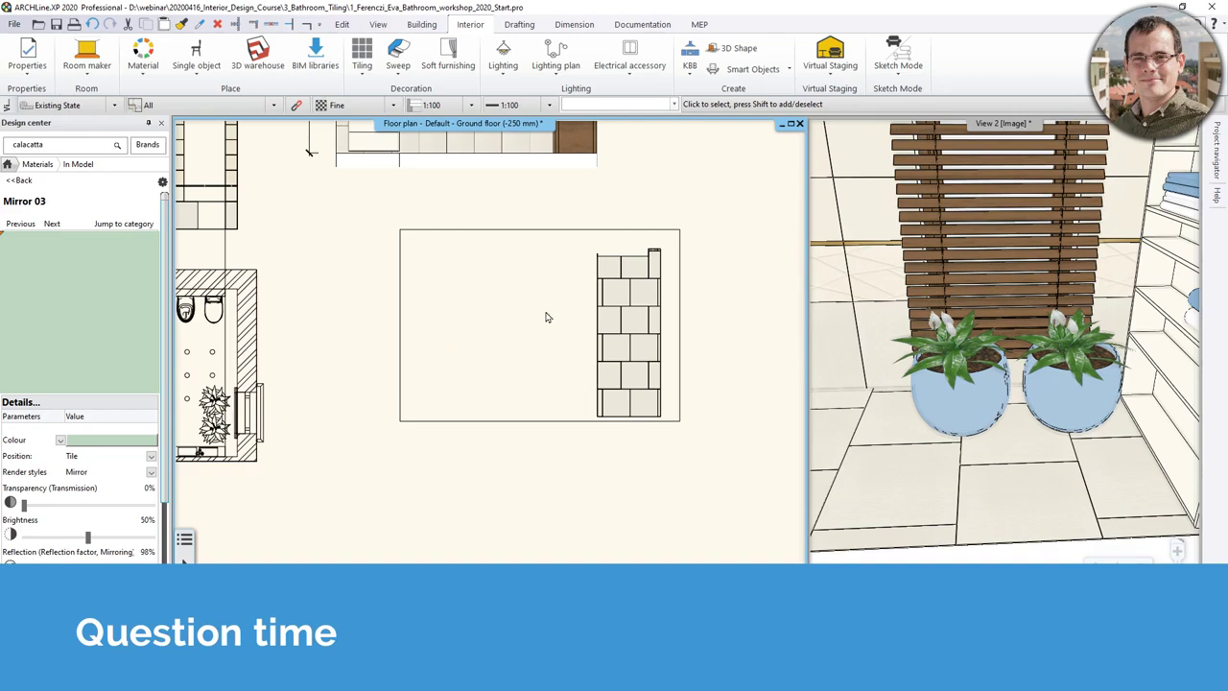
drag(1168, 463, 815, 460)
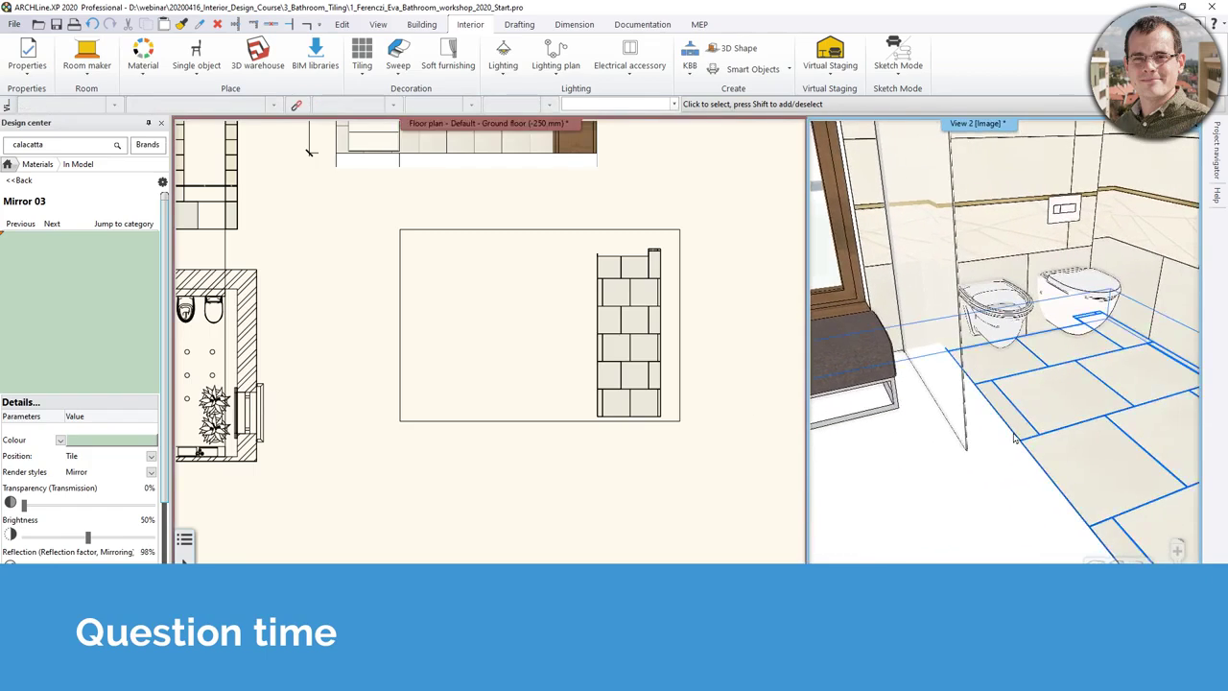
click(949, 533)
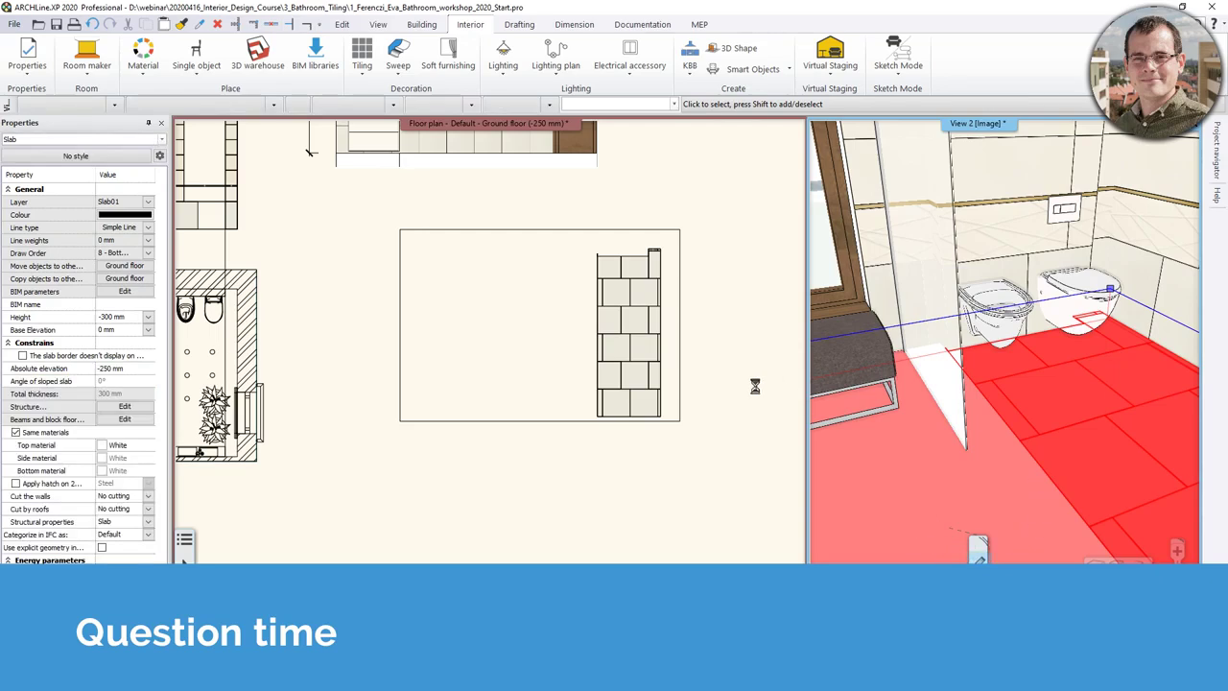
click(736, 211)
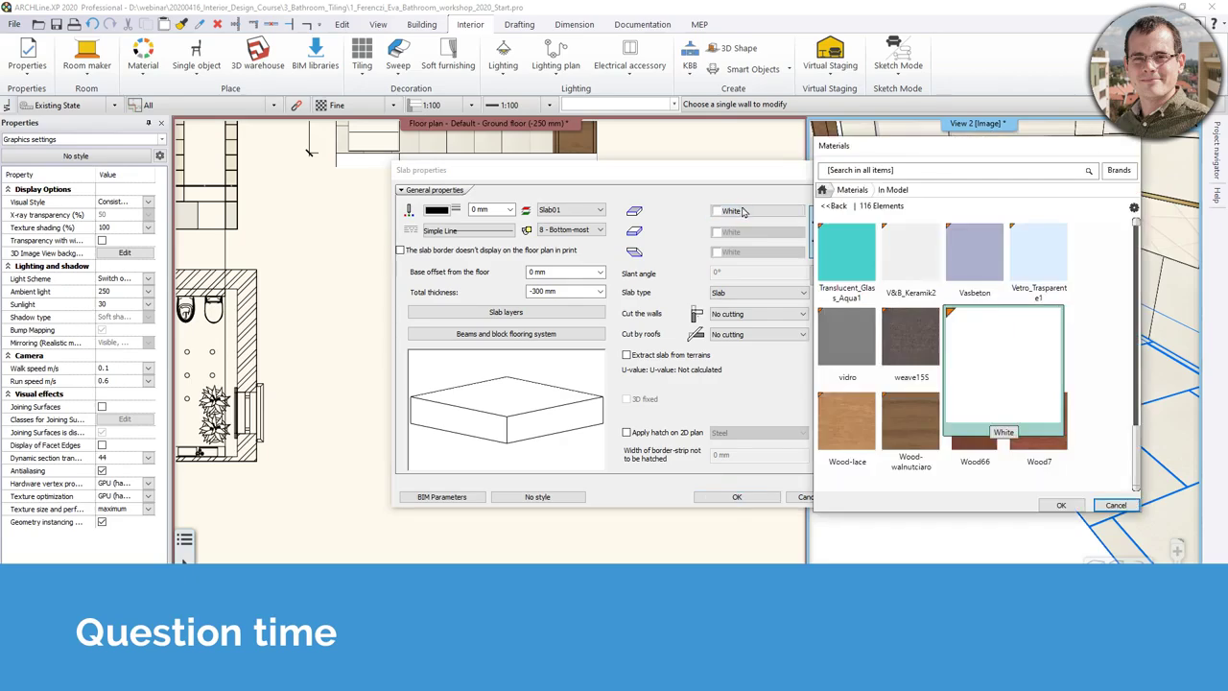
click(848, 189)
click(852, 172)
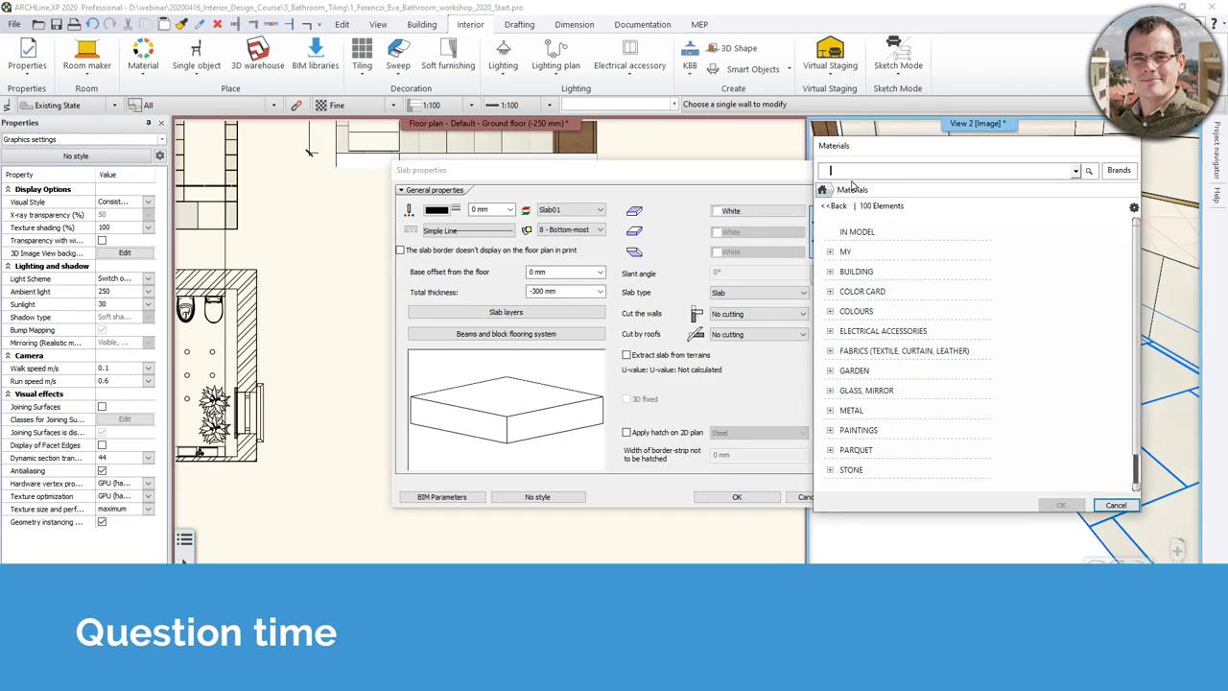
text(concrete)
key(Return)
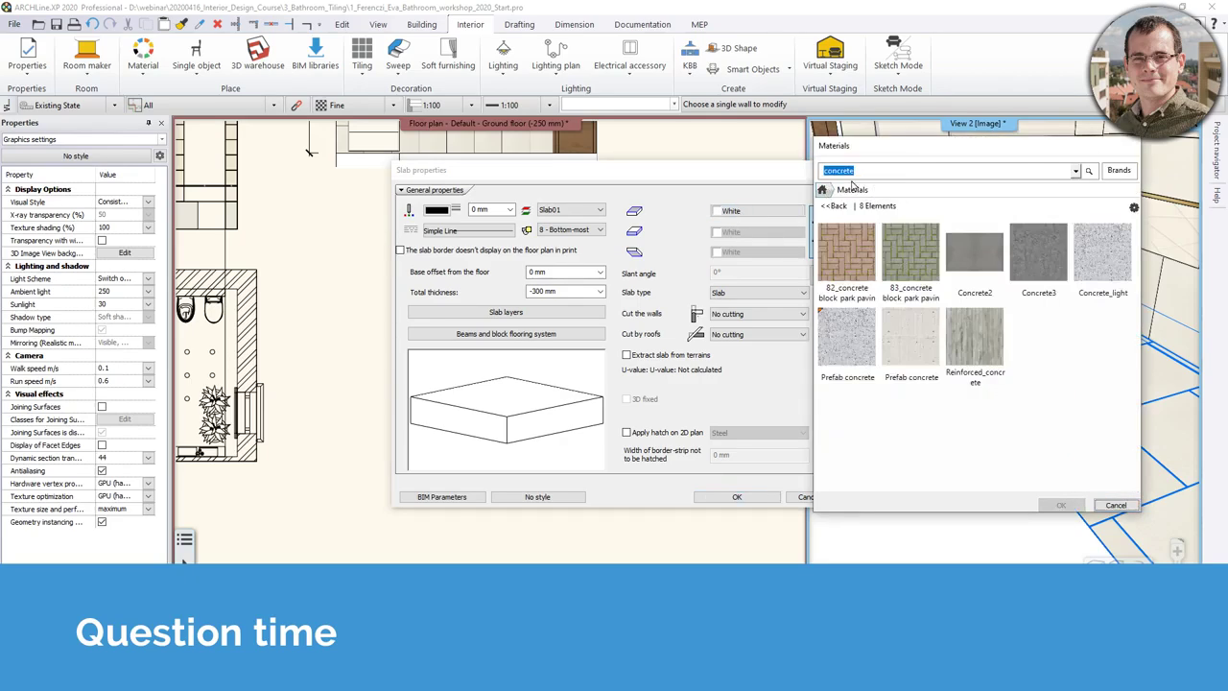
Apply the Concrete3 material to the floor slab and accept the slab properties
click(851, 341)
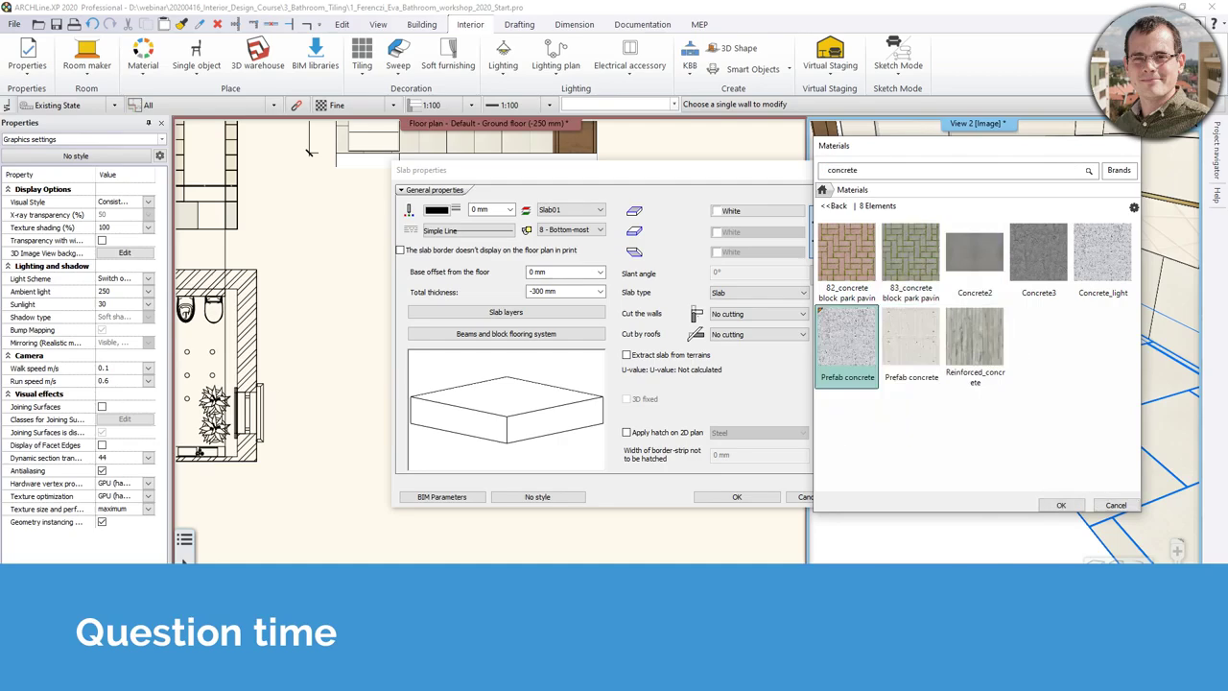
click(1050, 287)
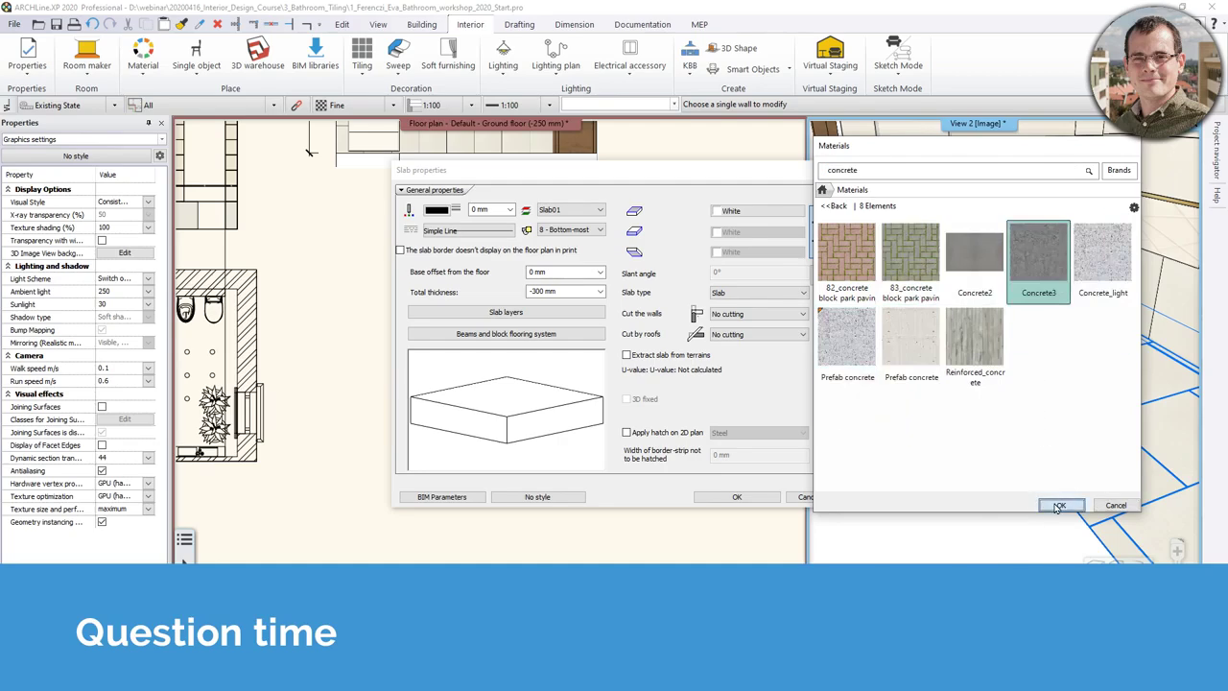
click(1060, 505)
click(734, 498)
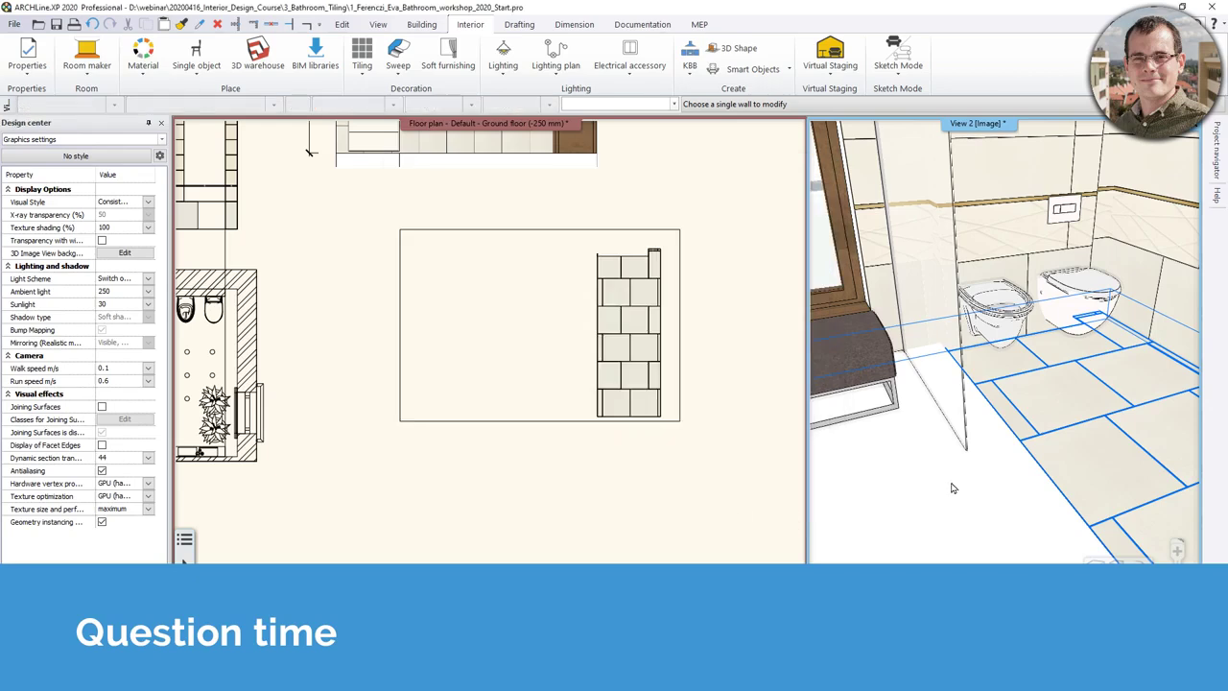
middle_drag(1036, 468, 1010, 399)
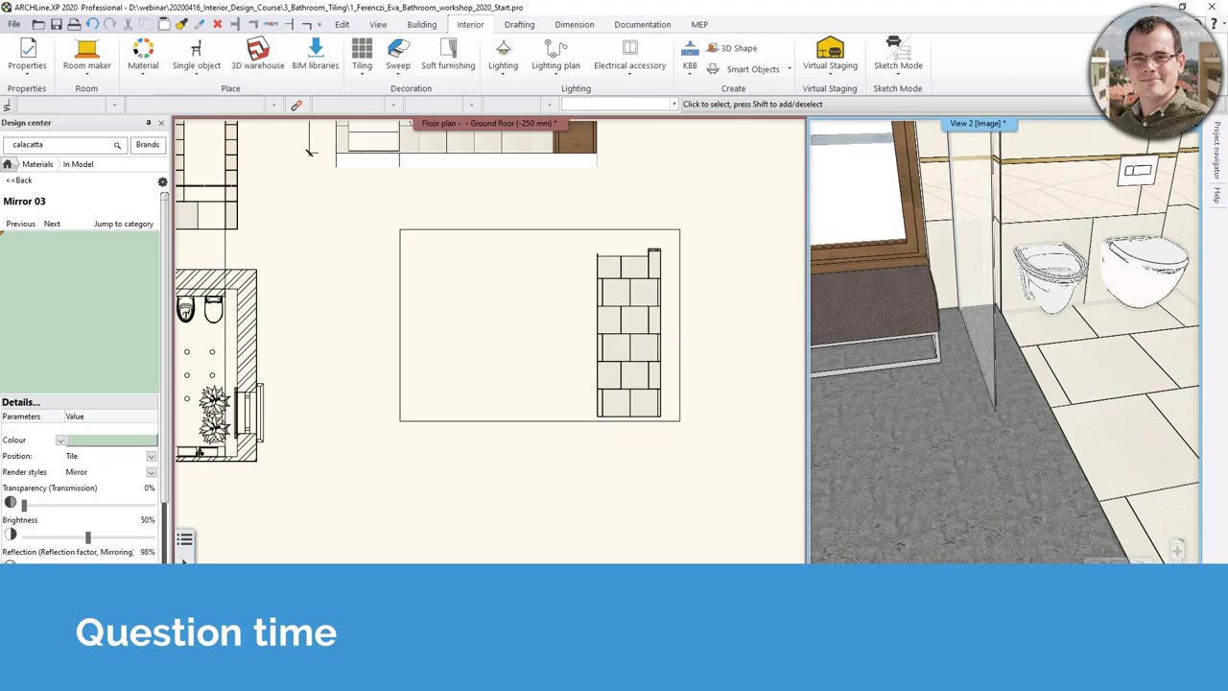
Open the tile settings of the Webinar Tubadzin_Mosaic style and try the Rectangle tiling pattern
click(362, 54)
right_click(363, 55)
click(502, 203)
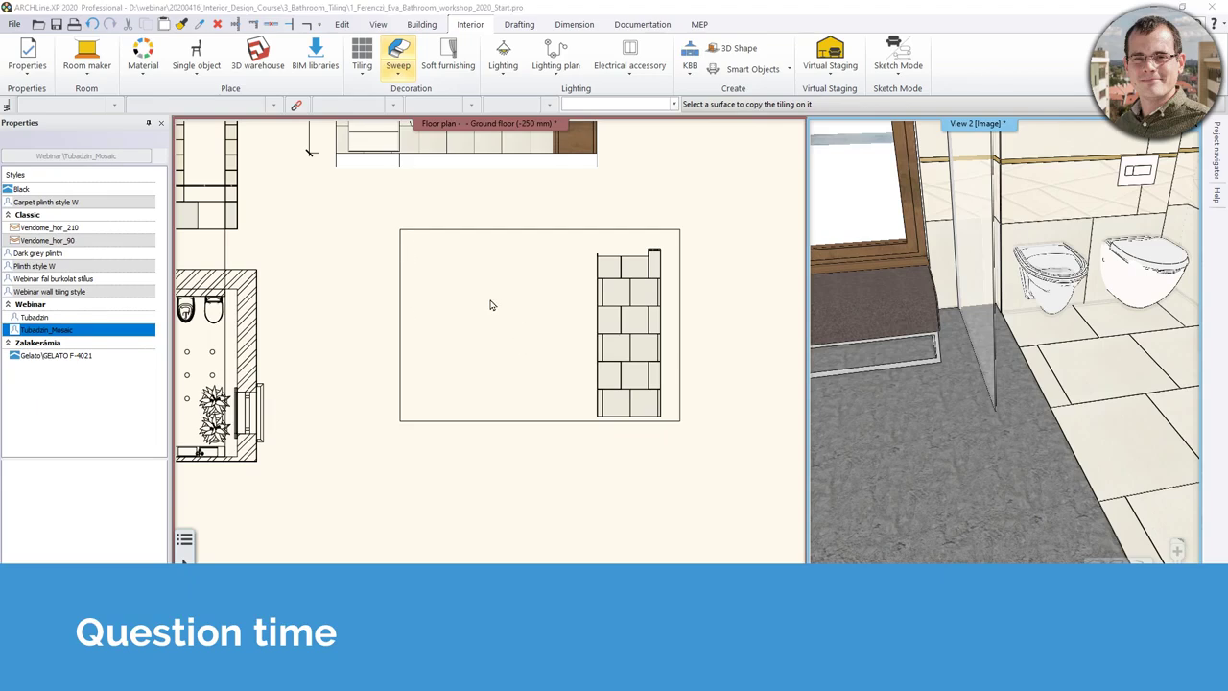
click(454, 326)
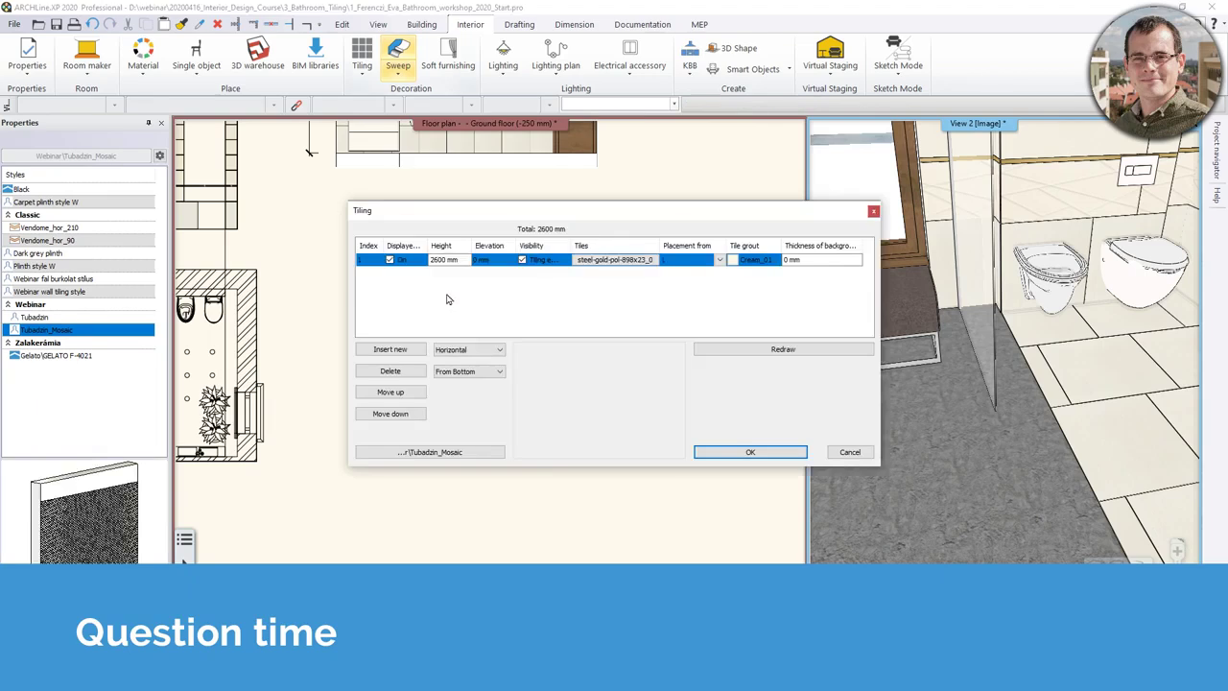
double_click(610, 261)
click(616, 189)
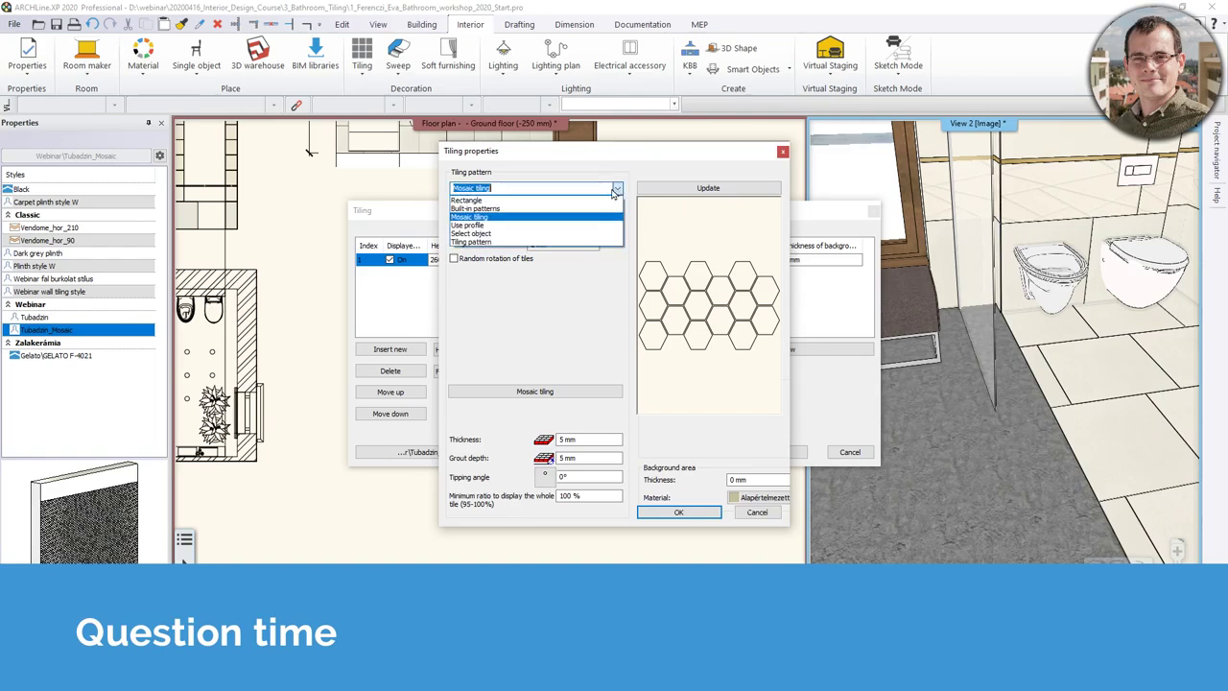
click(594, 200)
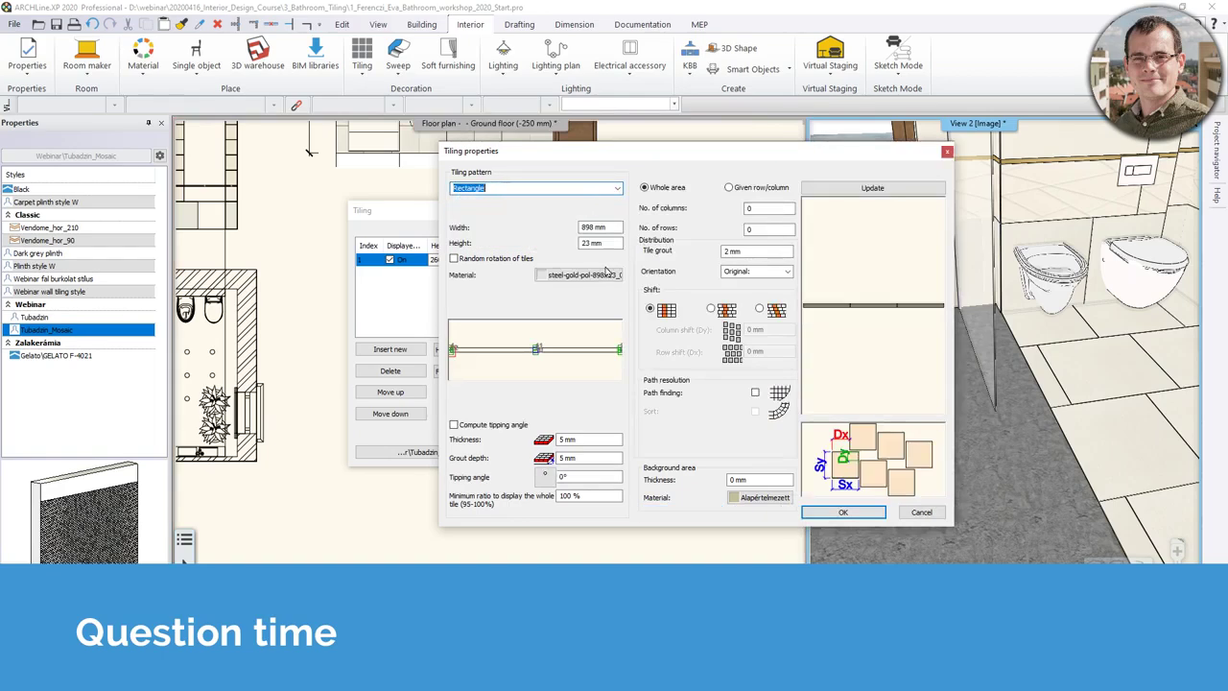
Preview the rectangular tiles with a height of 500 mm and close the tiling settings without saving
drag(591, 243, 579, 243)
text(500)
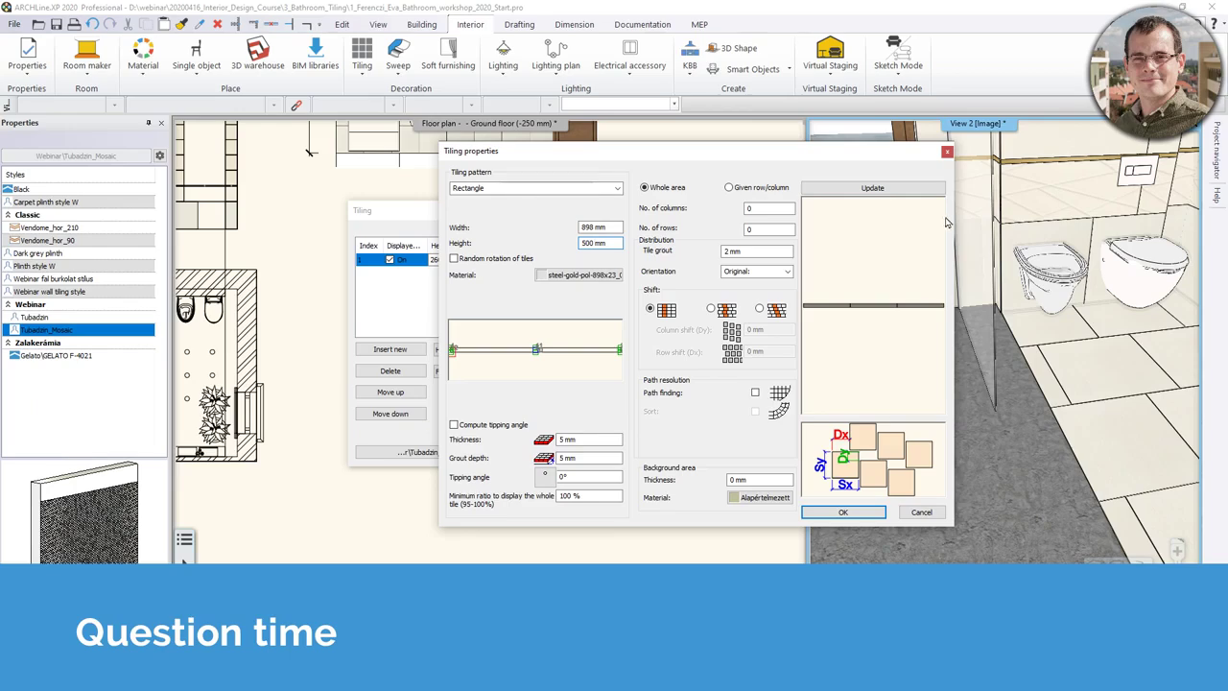
click(903, 191)
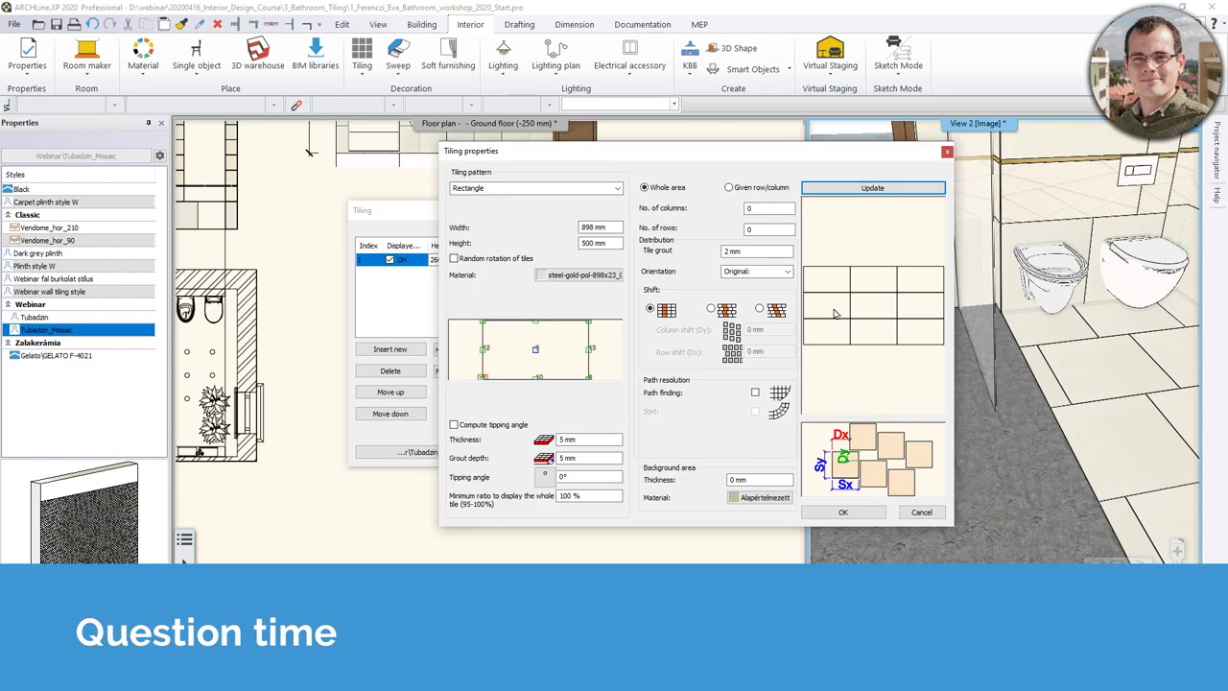
click(947, 152)
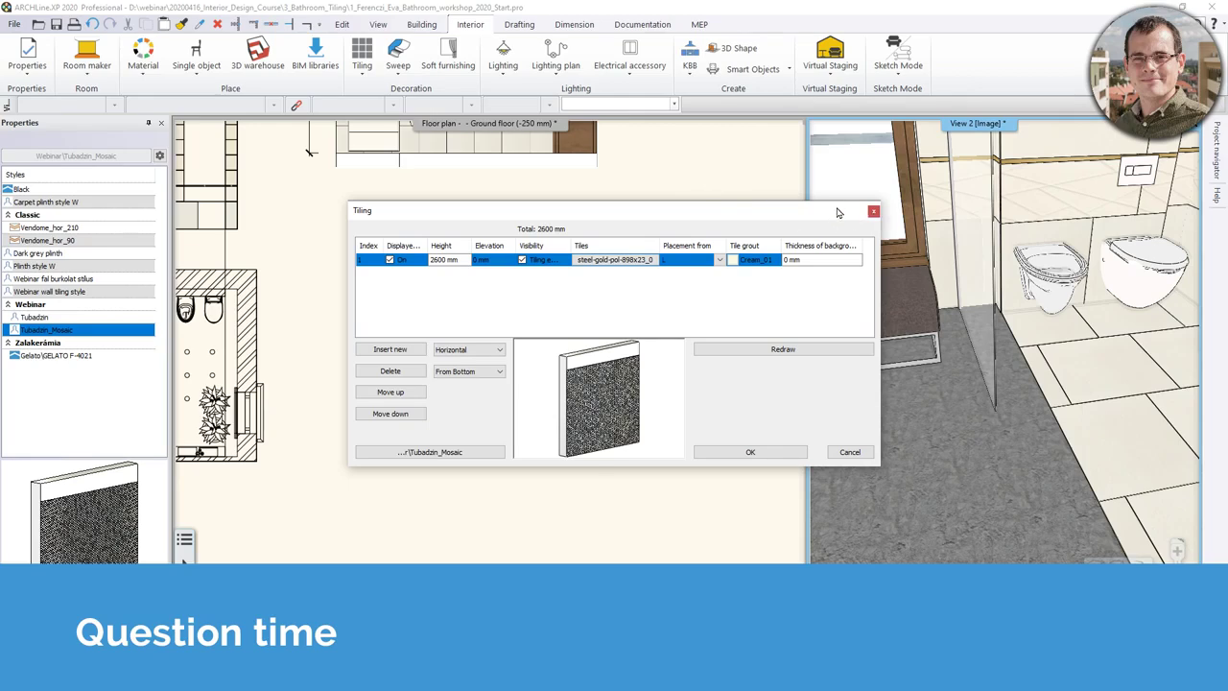
click(872, 211)
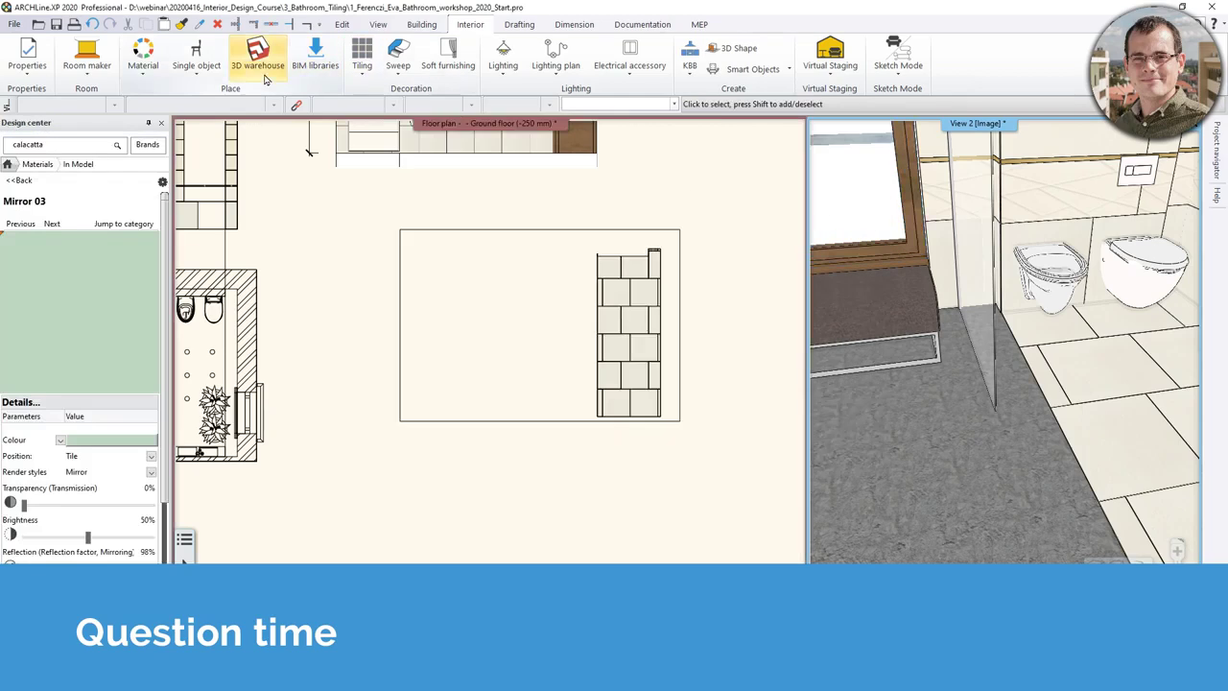
Browse the Showroom online library for products of the Tiles type, then close the library
click(310, 76)
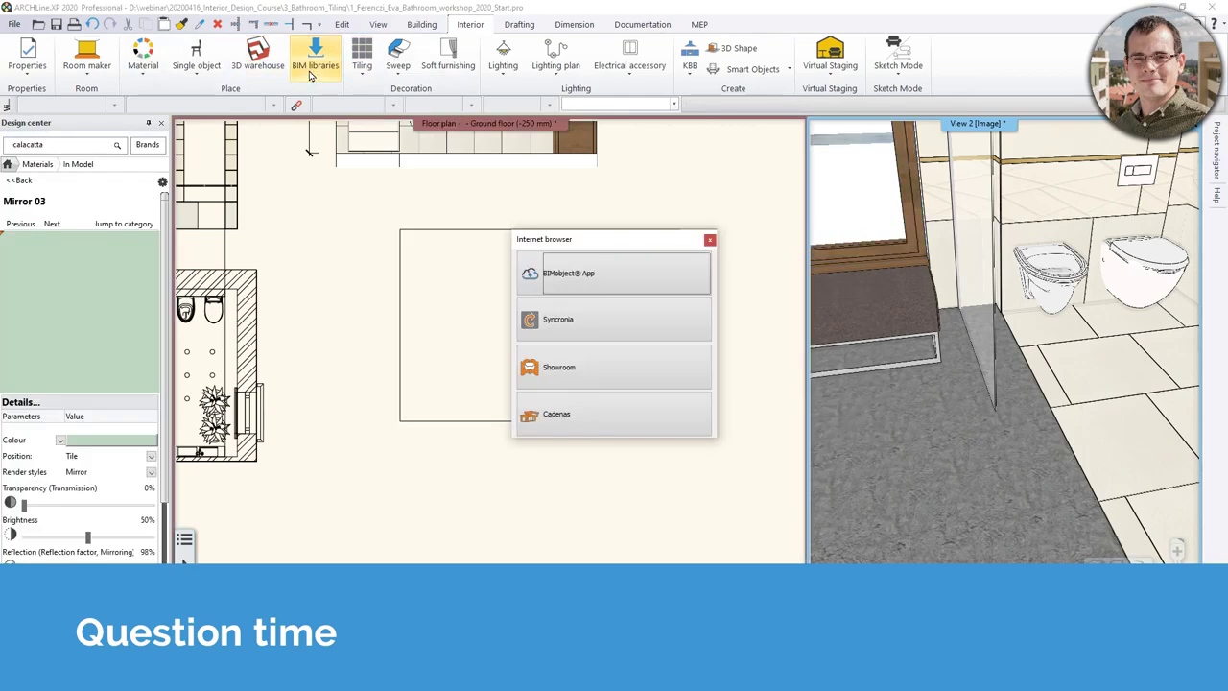
click(625, 350)
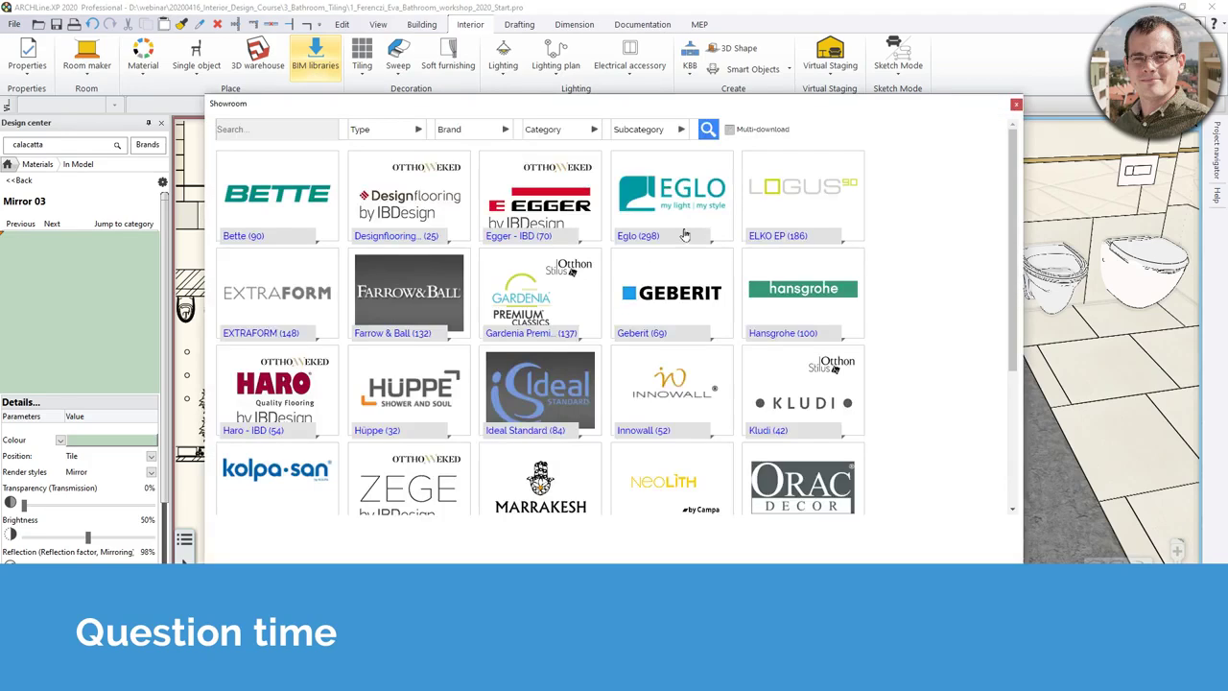
click(417, 128)
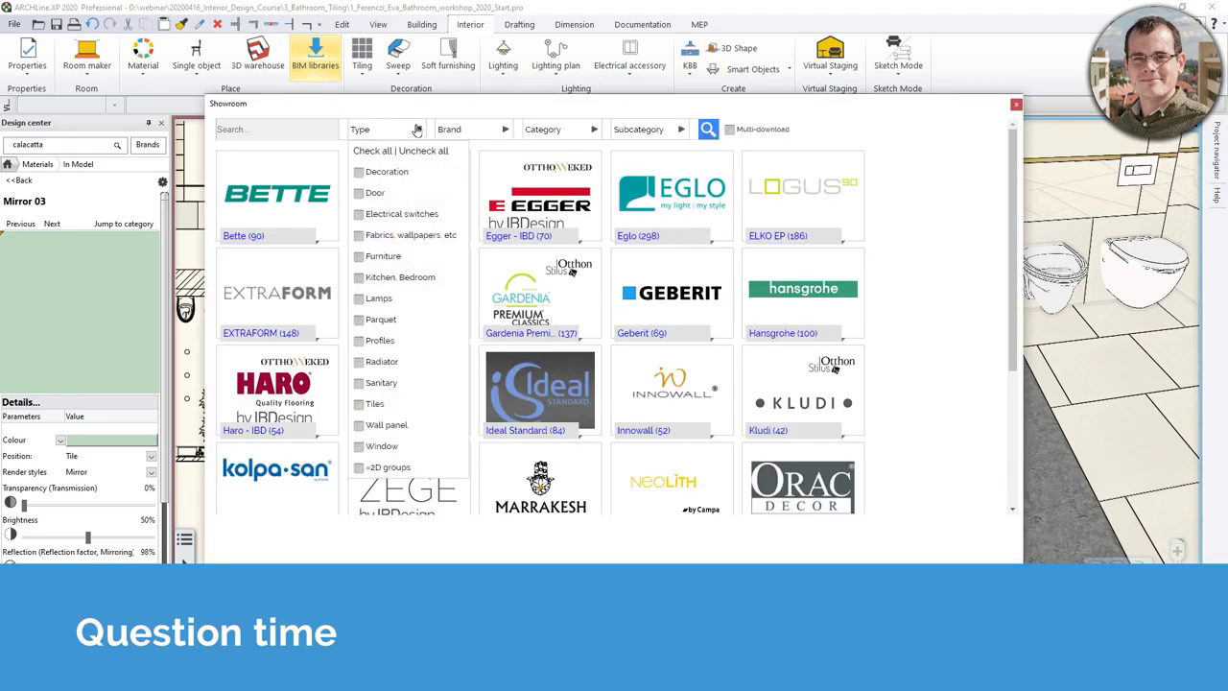
click(375, 404)
click(708, 129)
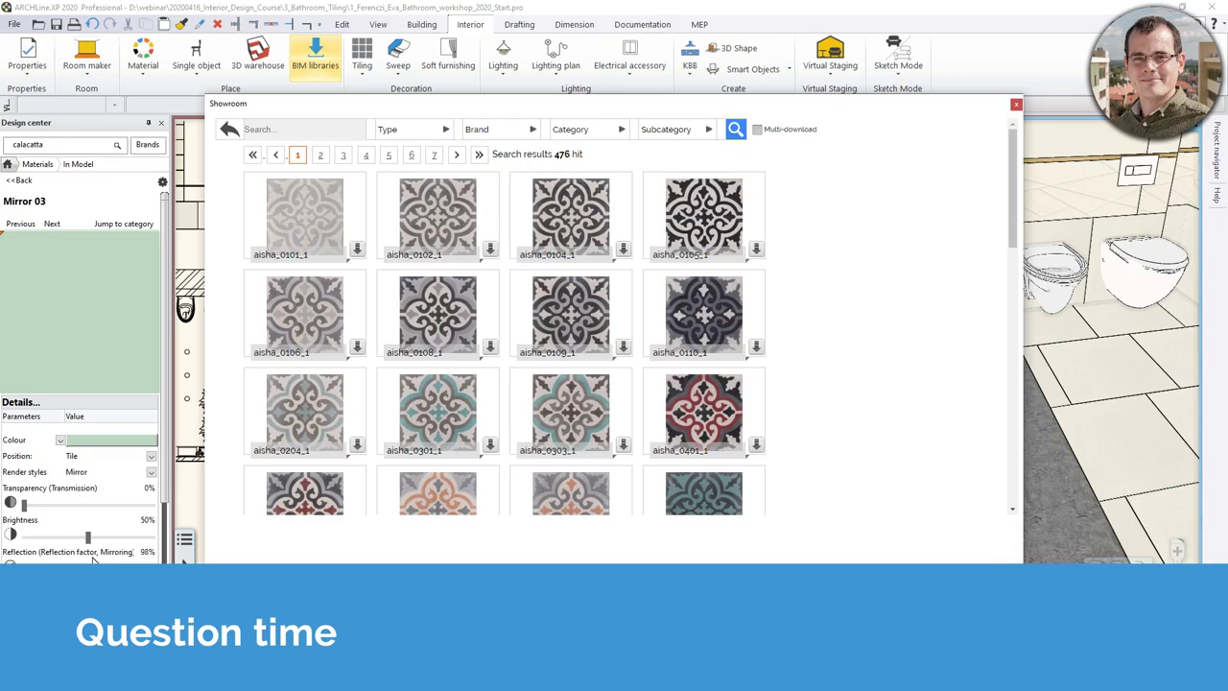
click(1017, 106)
Find the material of the white floor tile and examine its render style options, size, reflection and other parameters
scroll(1061, 451, up, 4)
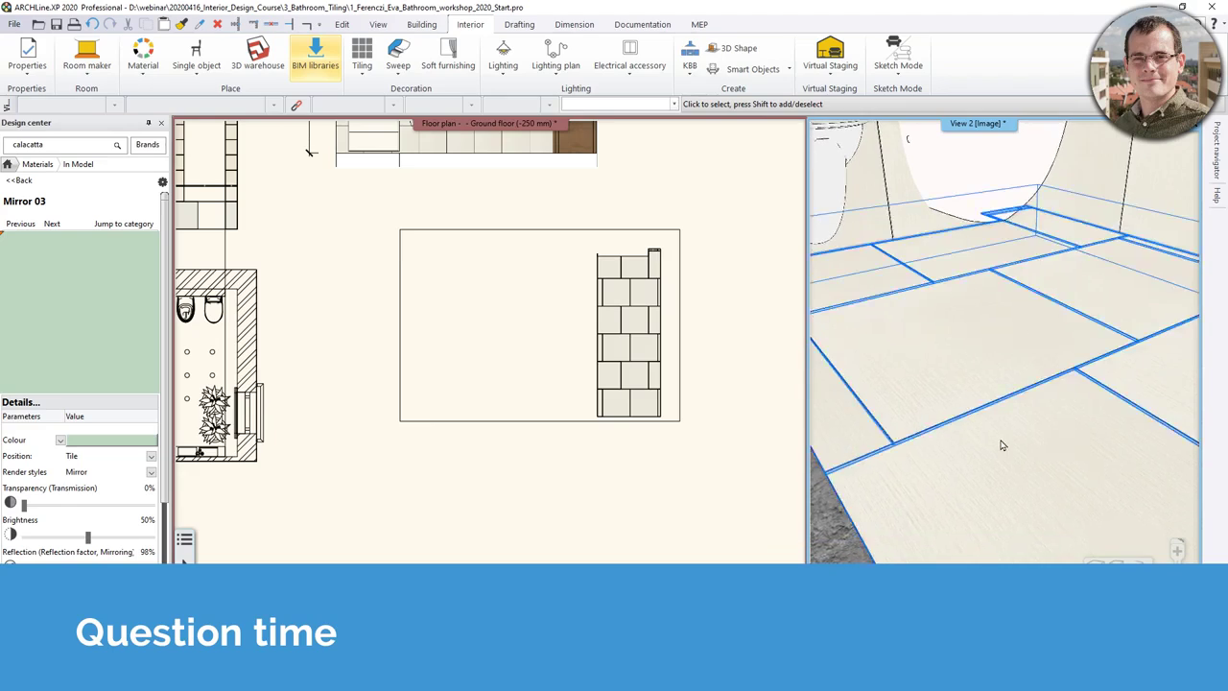
right_click(1000, 446)
click(1078, 278)
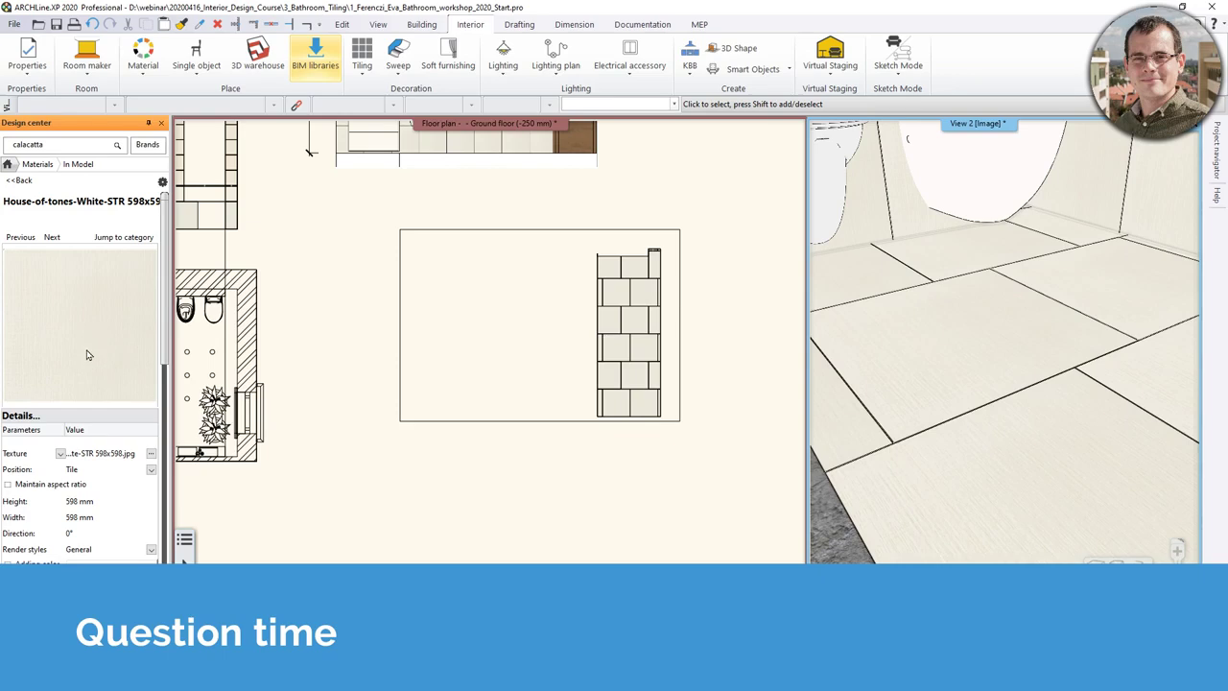
scroll(108, 499, down, 2)
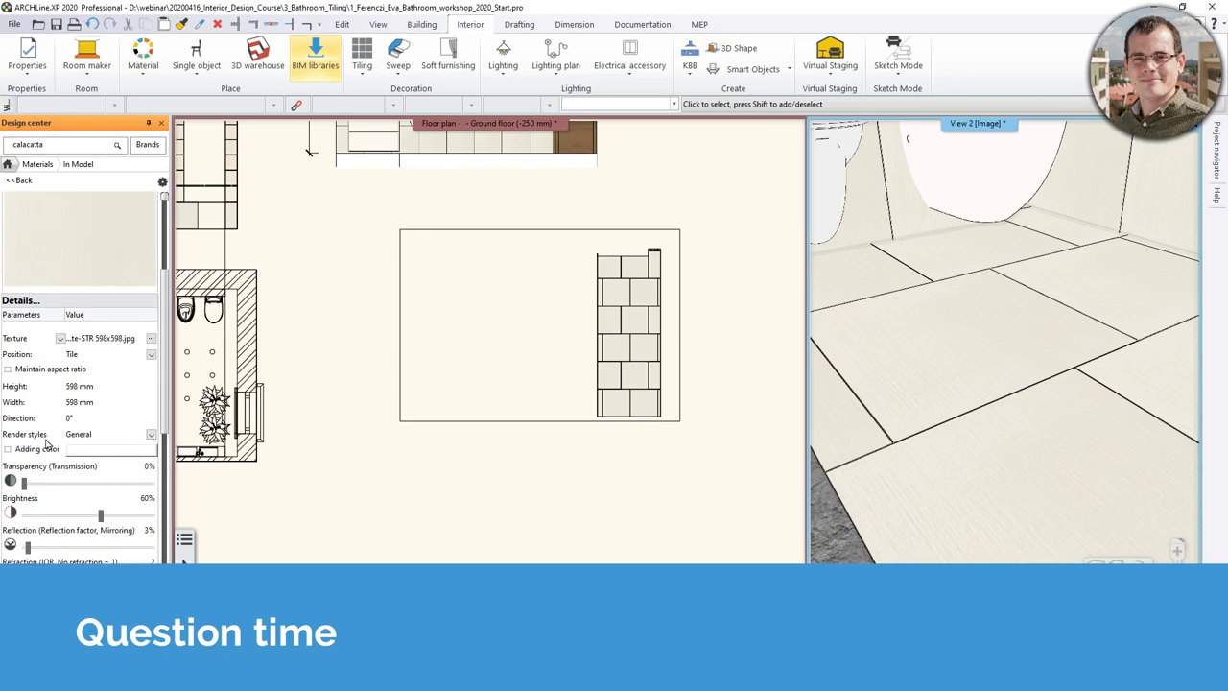
click(150, 437)
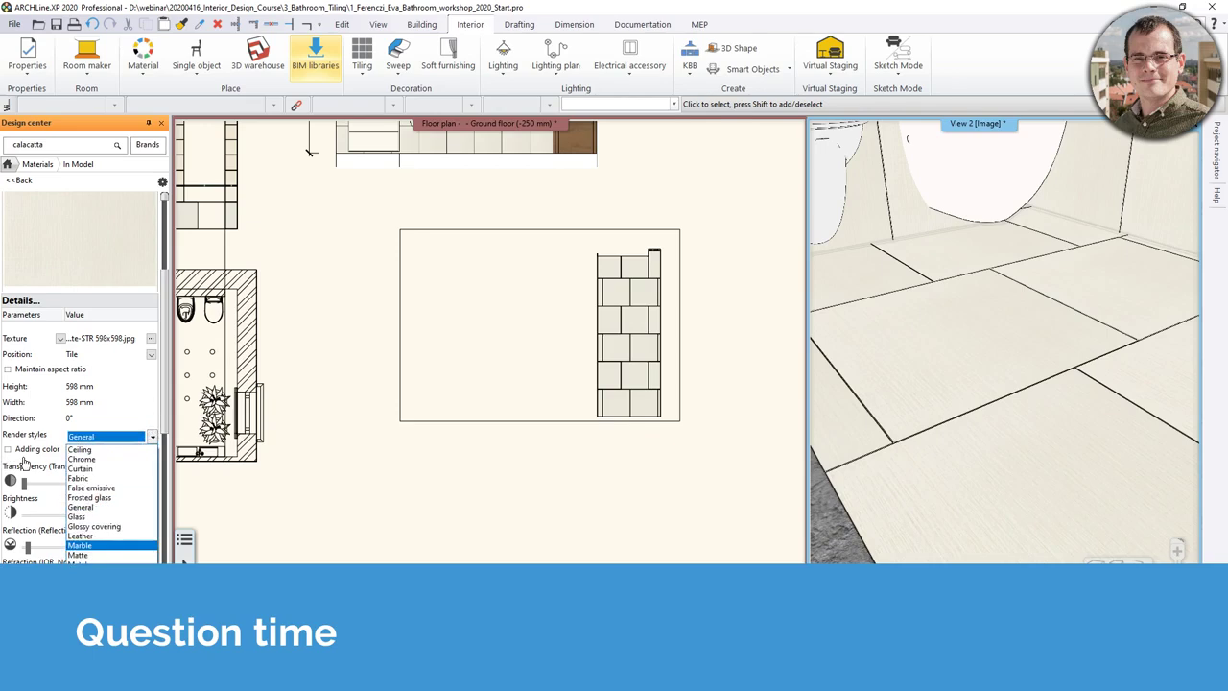
click(27, 422)
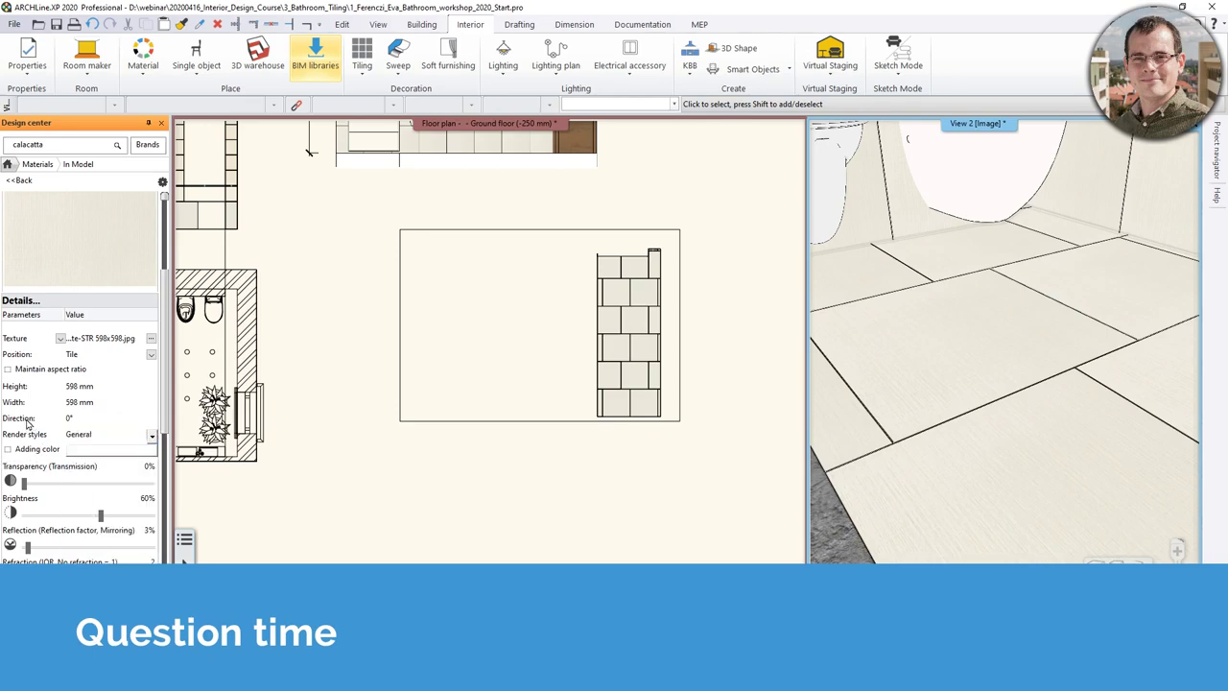
scroll(91, 518, down, 2)
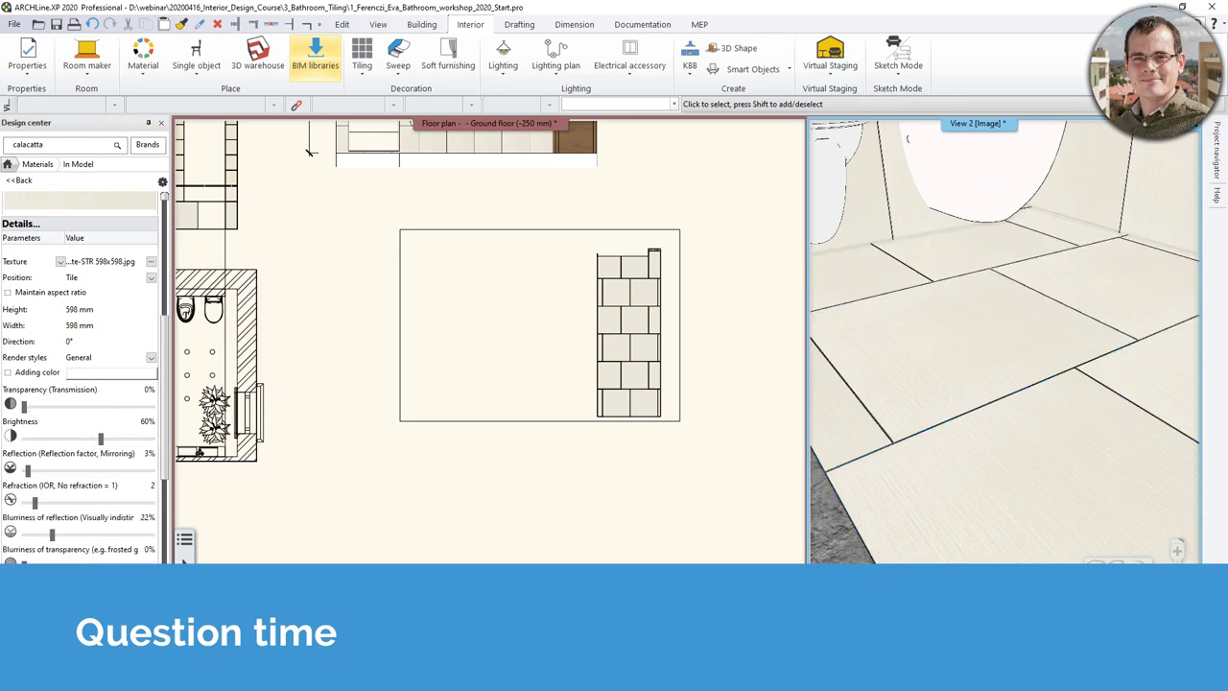
scroll(107, 453, down, 1)
Find the material of the narrow gold tile strip on the wall and examine its render style and bump parameters
middle_drag(867, 441, 1052, 266)
scroll(984, 308, up, 4)
scroll(981, 311, down, 3)
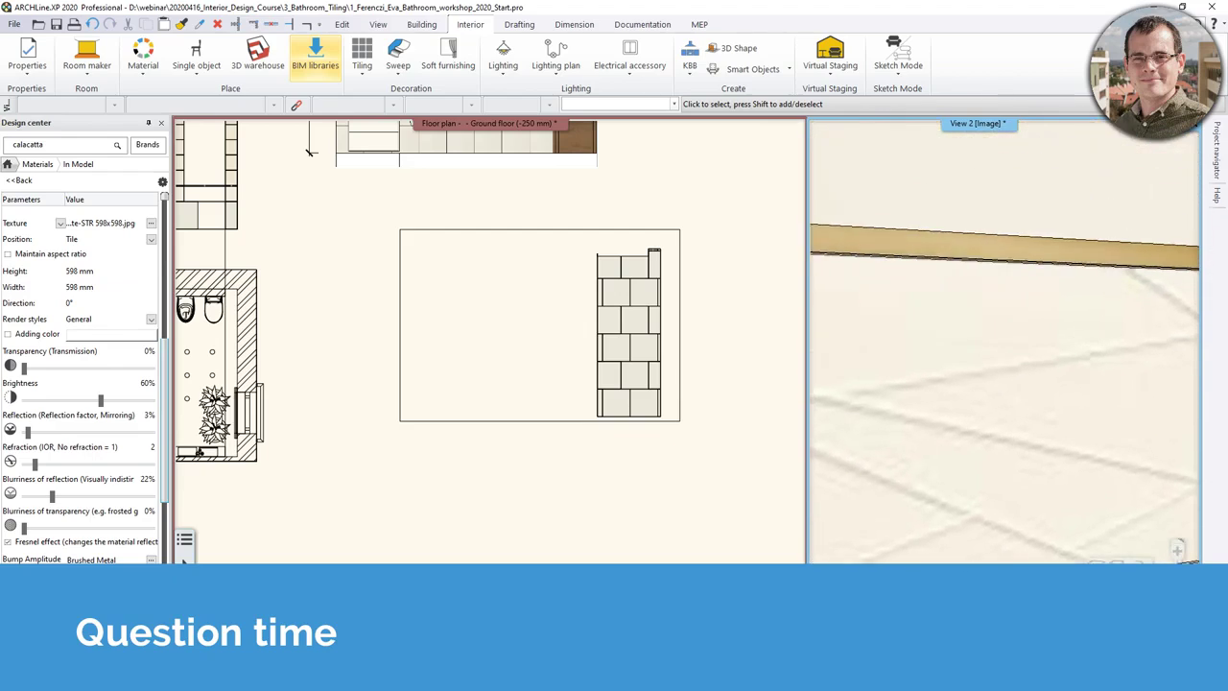
right_click(963, 286)
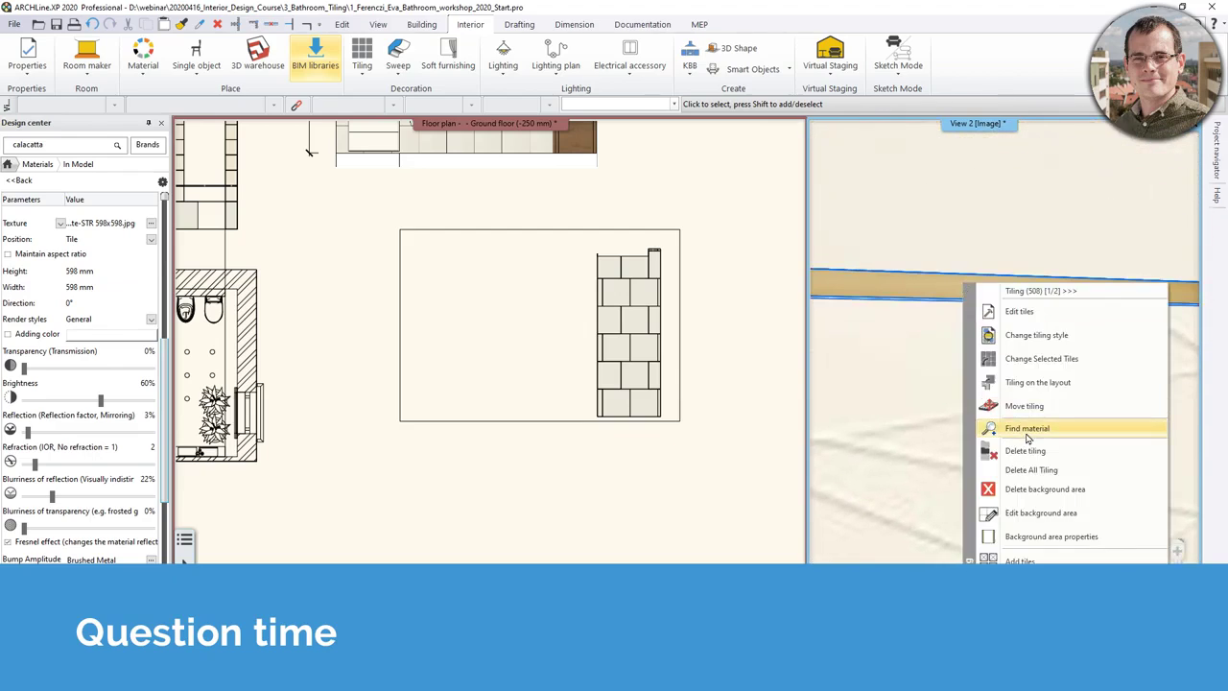
click(1025, 432)
scroll(95, 378, down, 5)
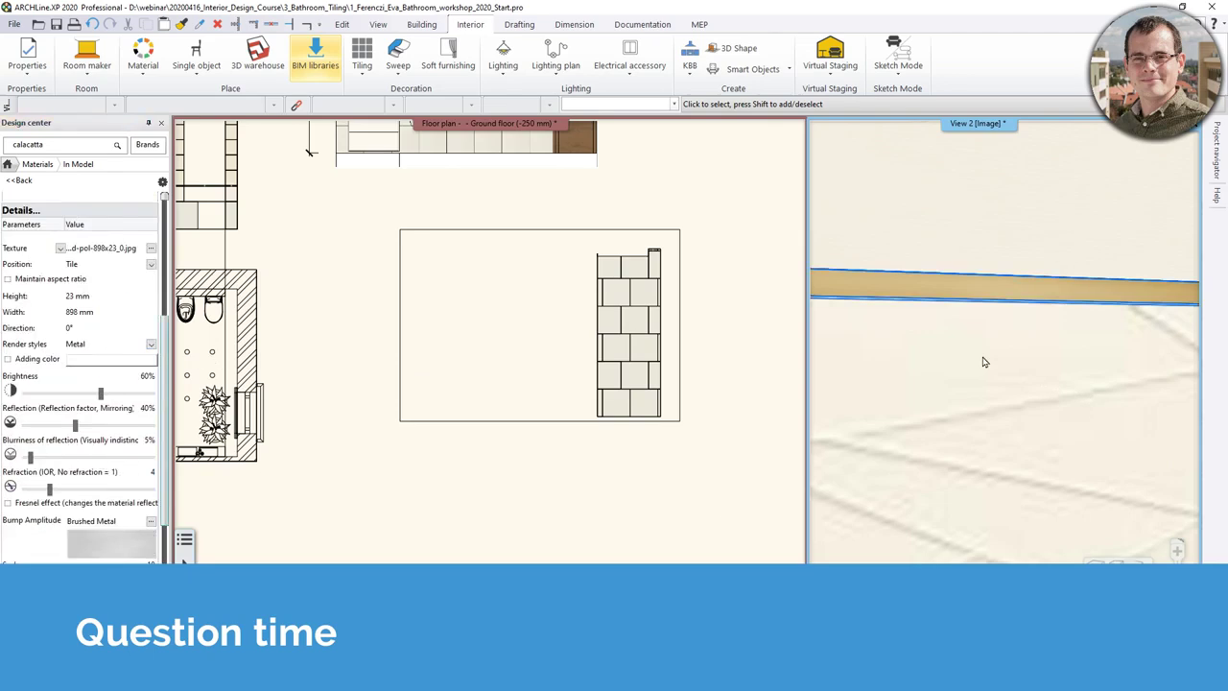
Bring the 3D camera to the shower wall and inspect the hexagonal mosaic tiling up close, then clear the selection
middle_drag(981, 359, 1107, 474)
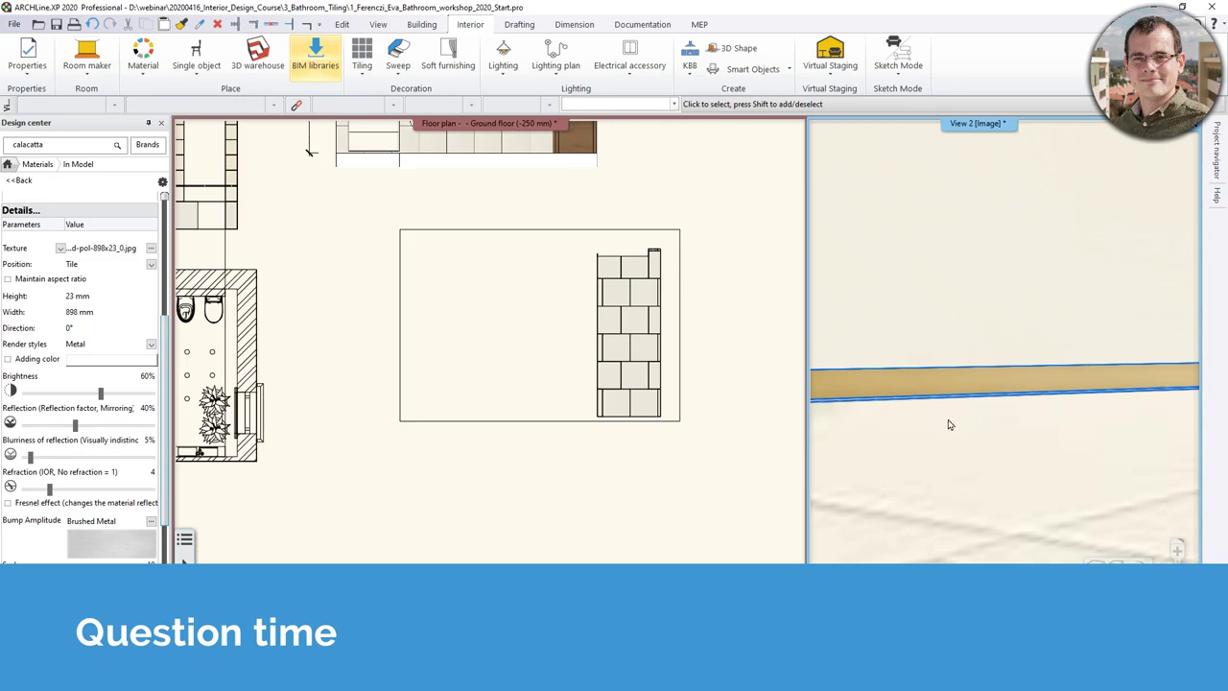
scroll(949, 422, down, 5)
middle_drag(901, 429, 1022, 414)
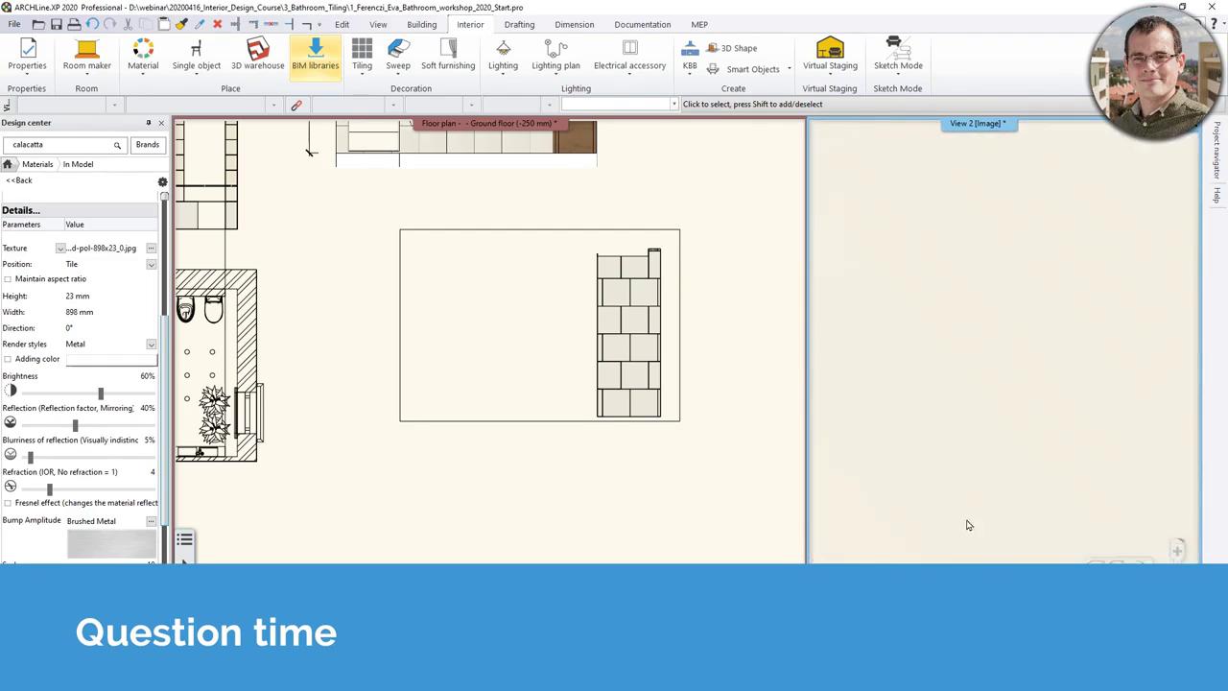
middle_drag(964, 521, 987, 471)
scroll(360, 455, down, 3)
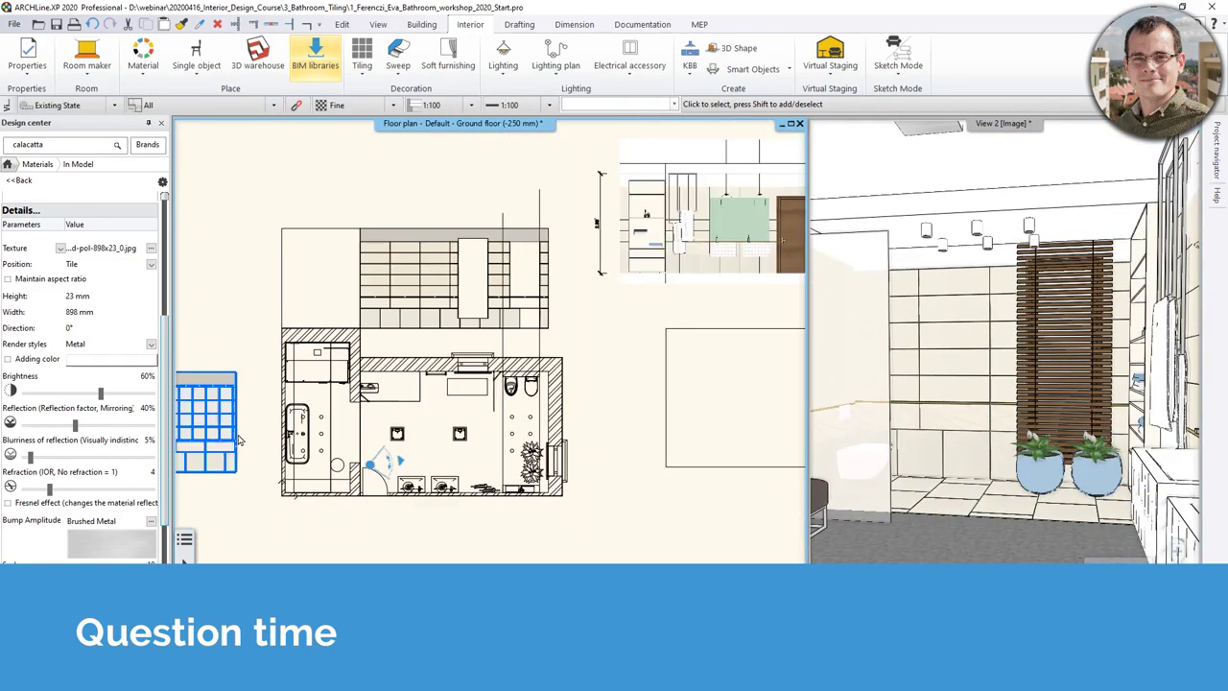
drag(370, 458, 411, 393)
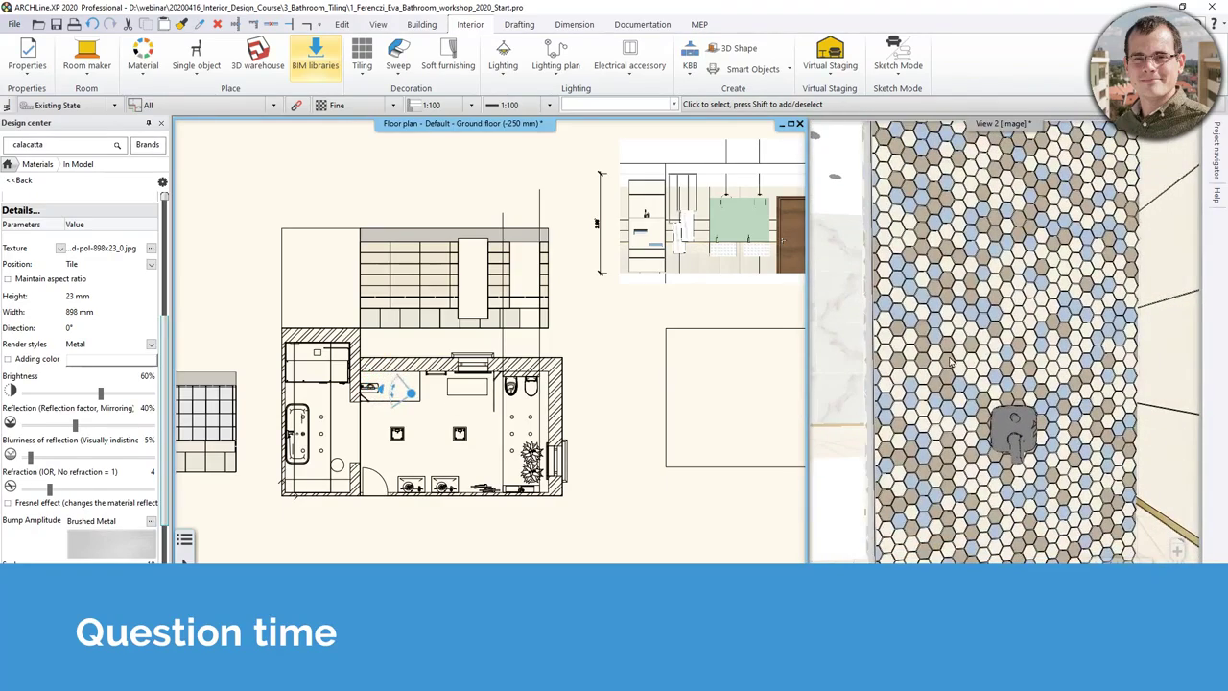
click(1036, 240)
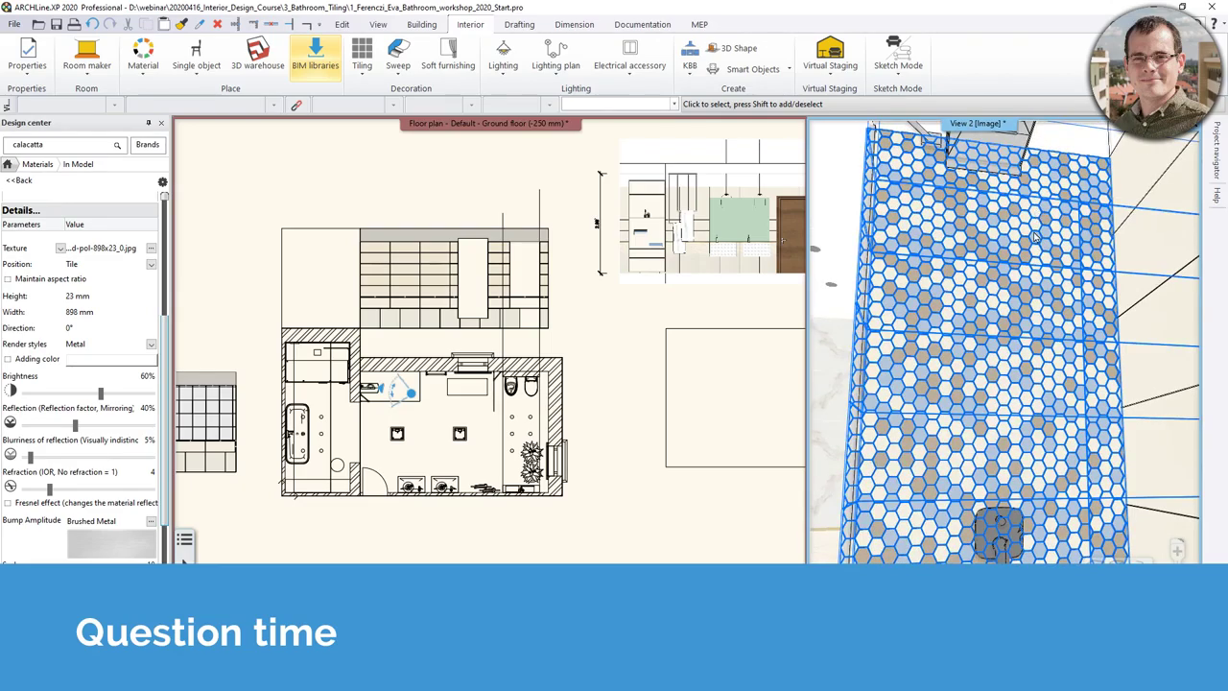
scroll(902, 499, up, 5)
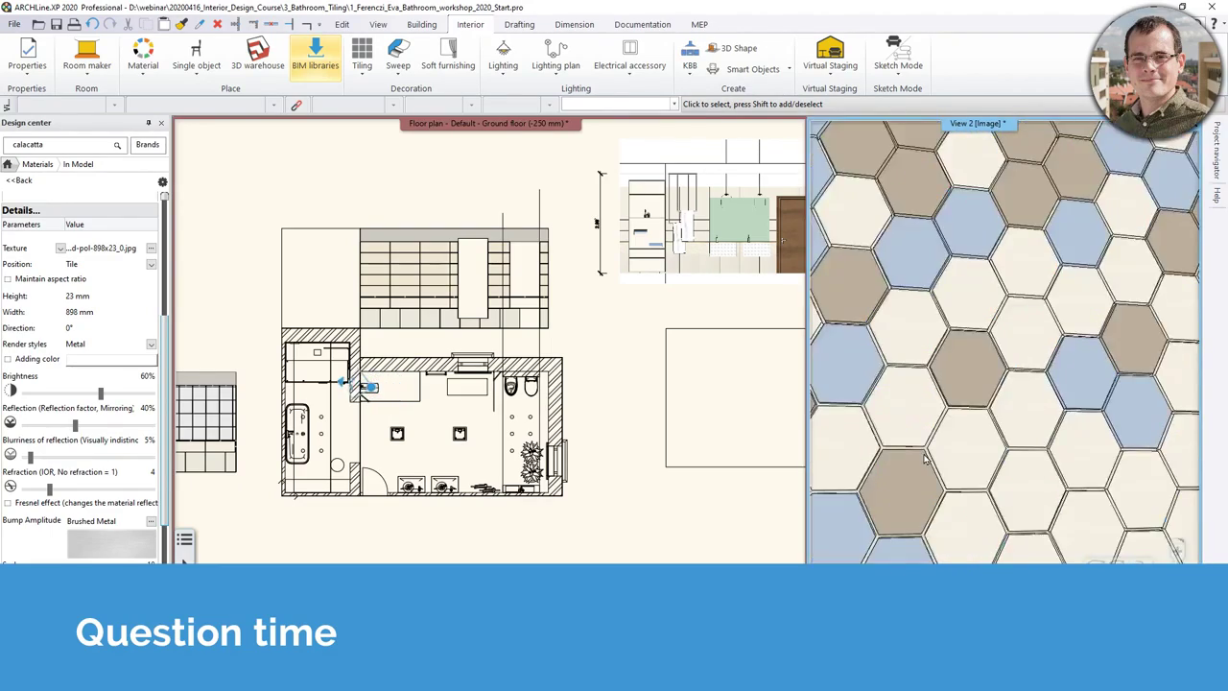
click(925, 461)
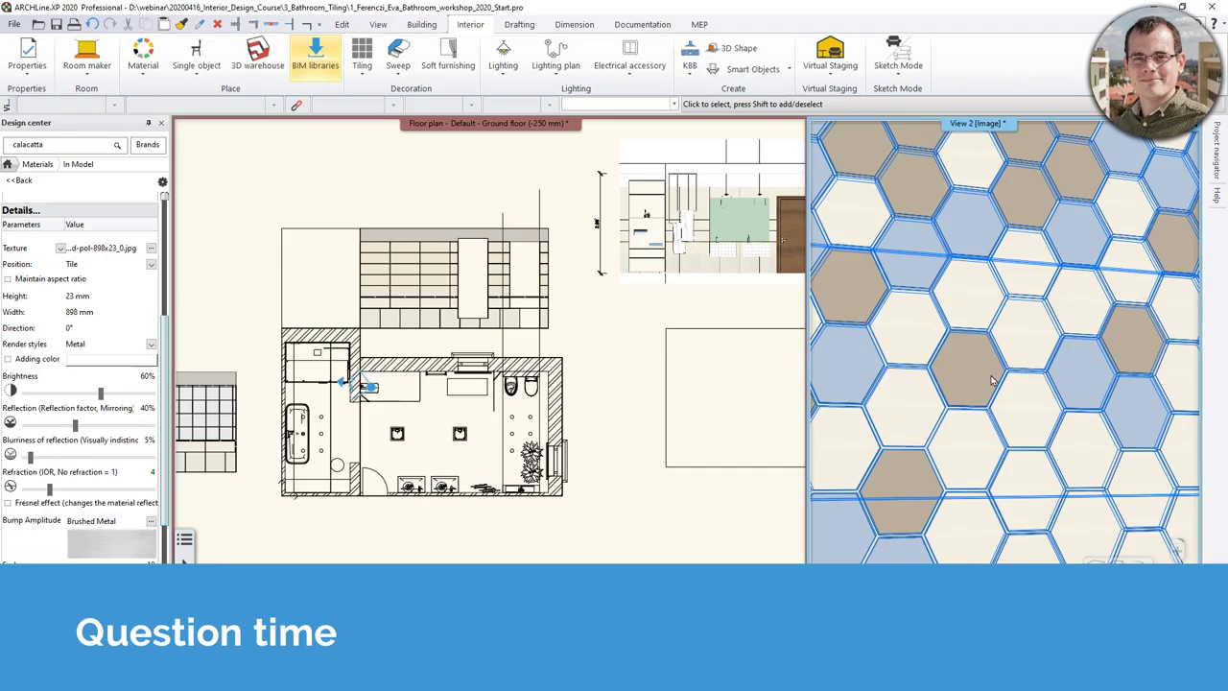
scroll(992, 379, down, 5)
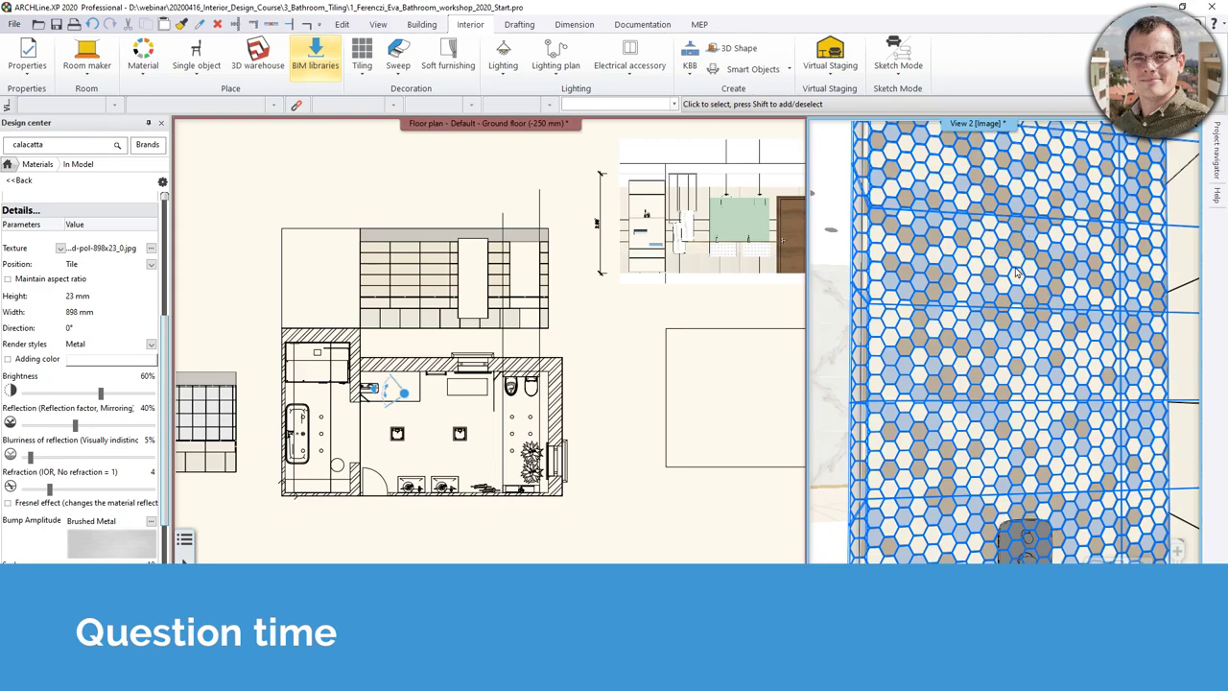
key(Escape)
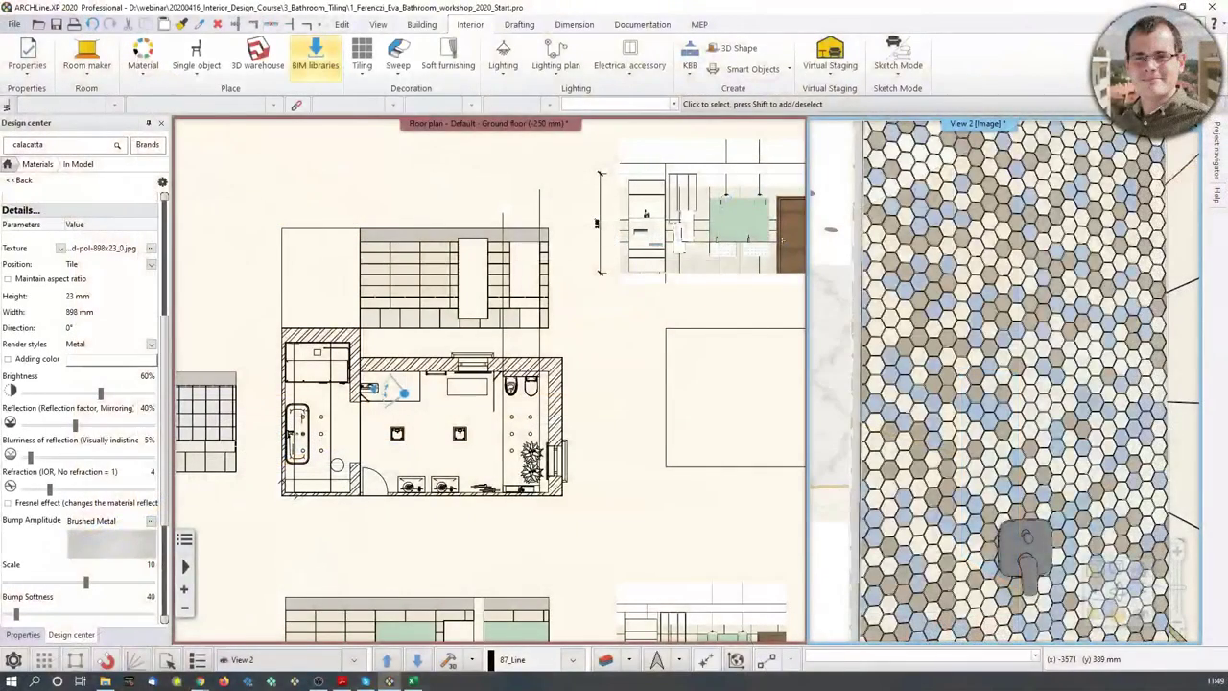
Browse the material library's Tile category and look through the Indoor tile materials
mouse_move(601, 631)
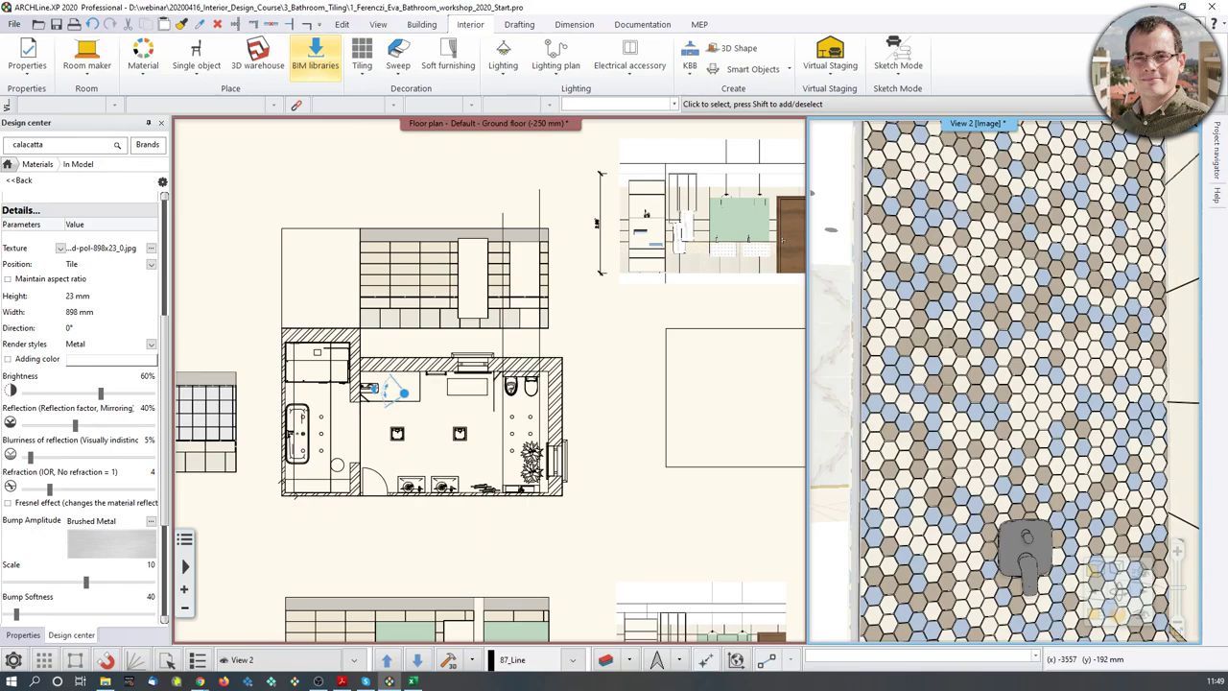
click(143, 52)
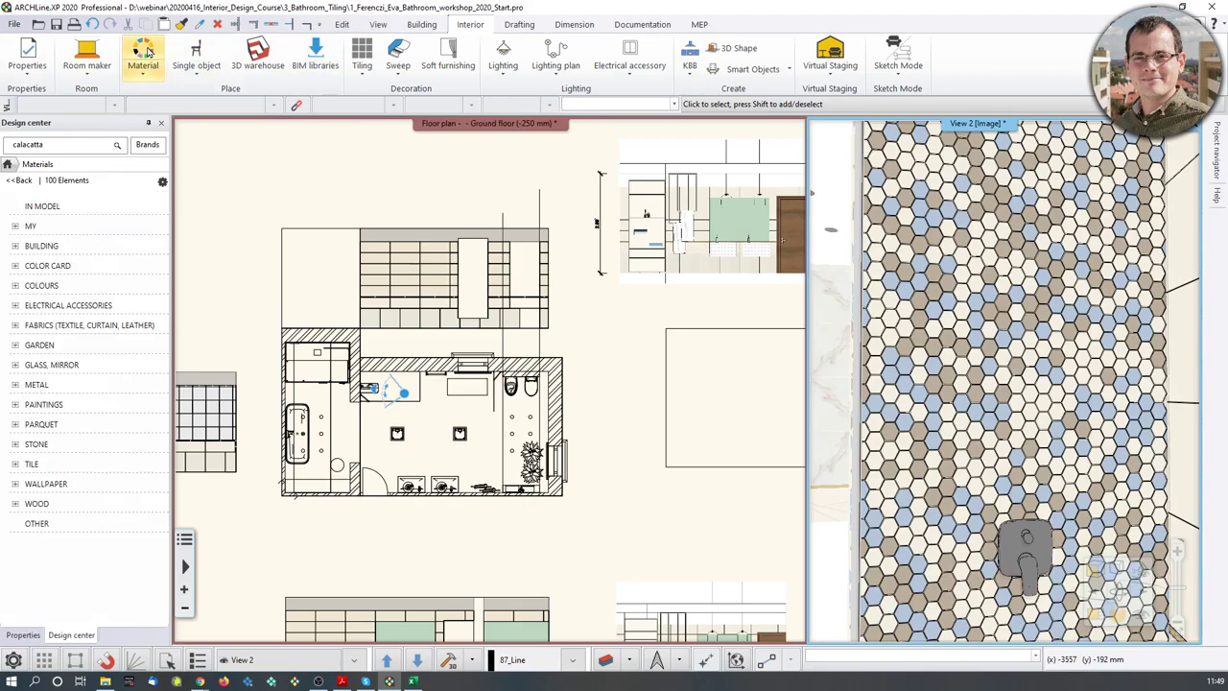
click(21, 468)
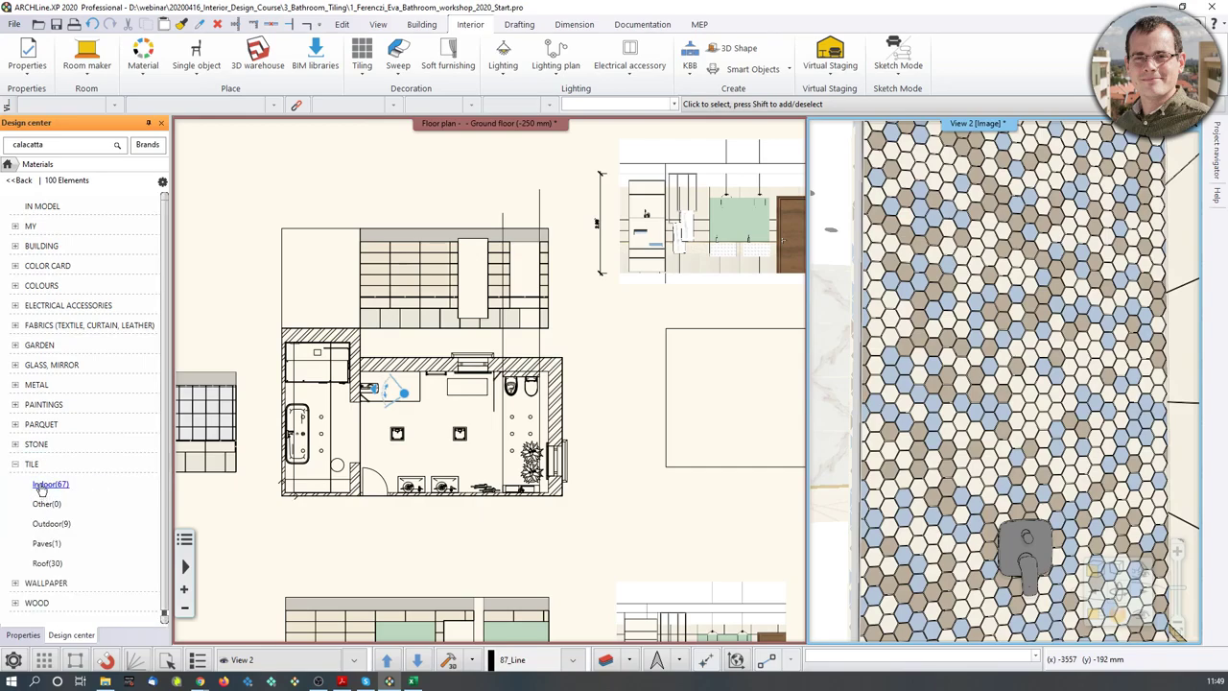
click(42, 484)
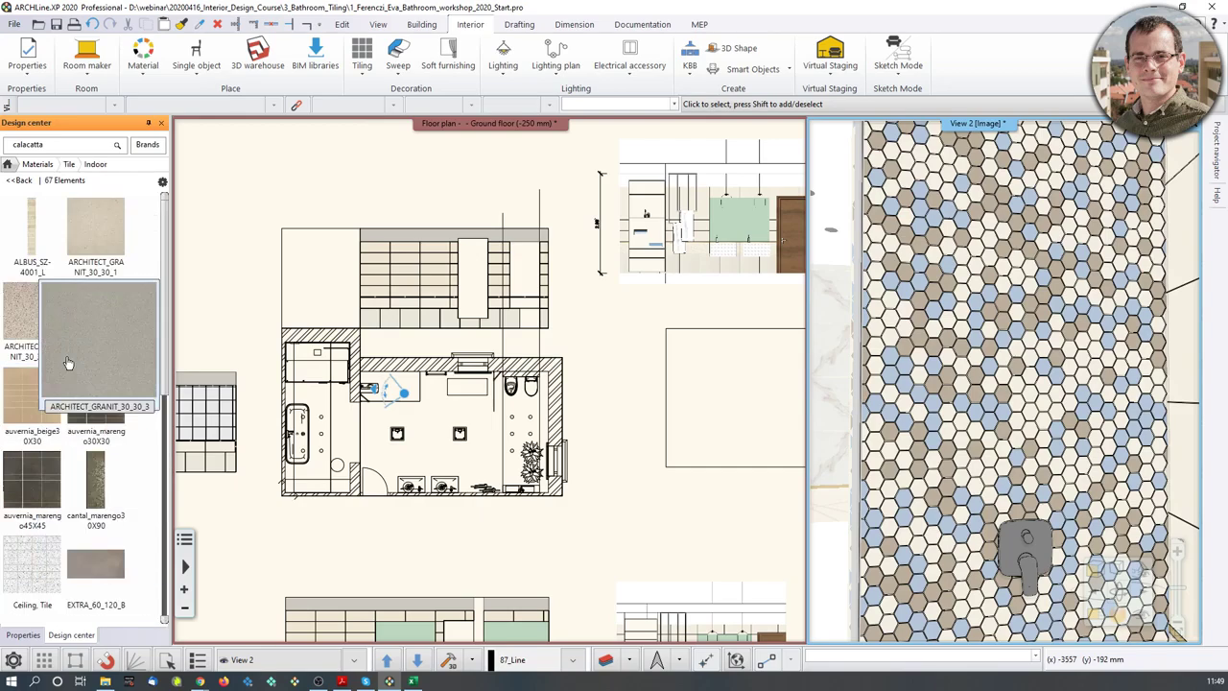
click(69, 164)
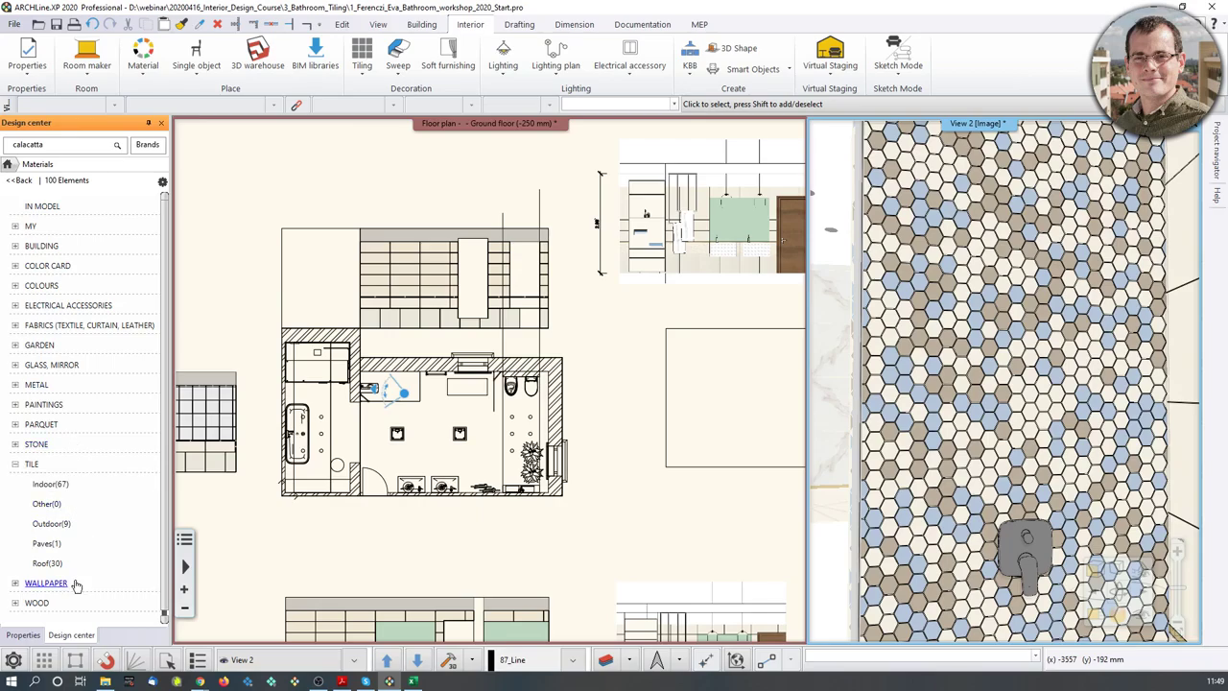
click(60, 484)
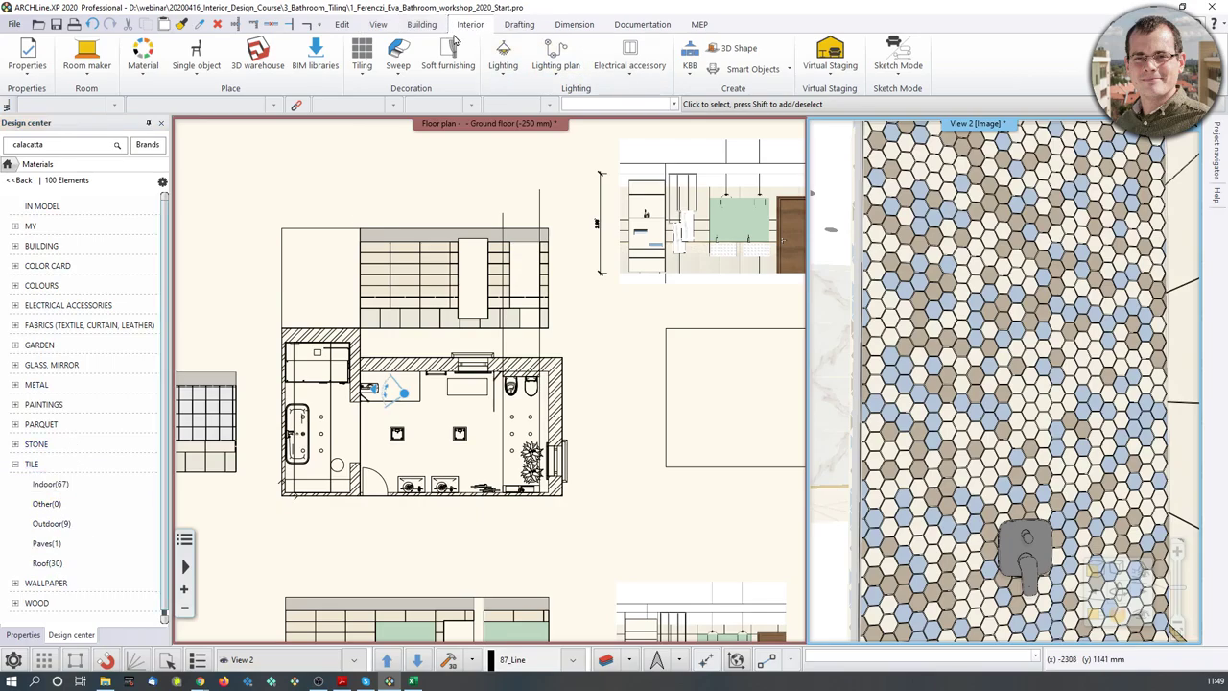
Start copying a tiling style to a surface, look at the Tubadzin and Tubadzin_Mosaic styles, and cancel the command
click(362, 67)
click(423, 99)
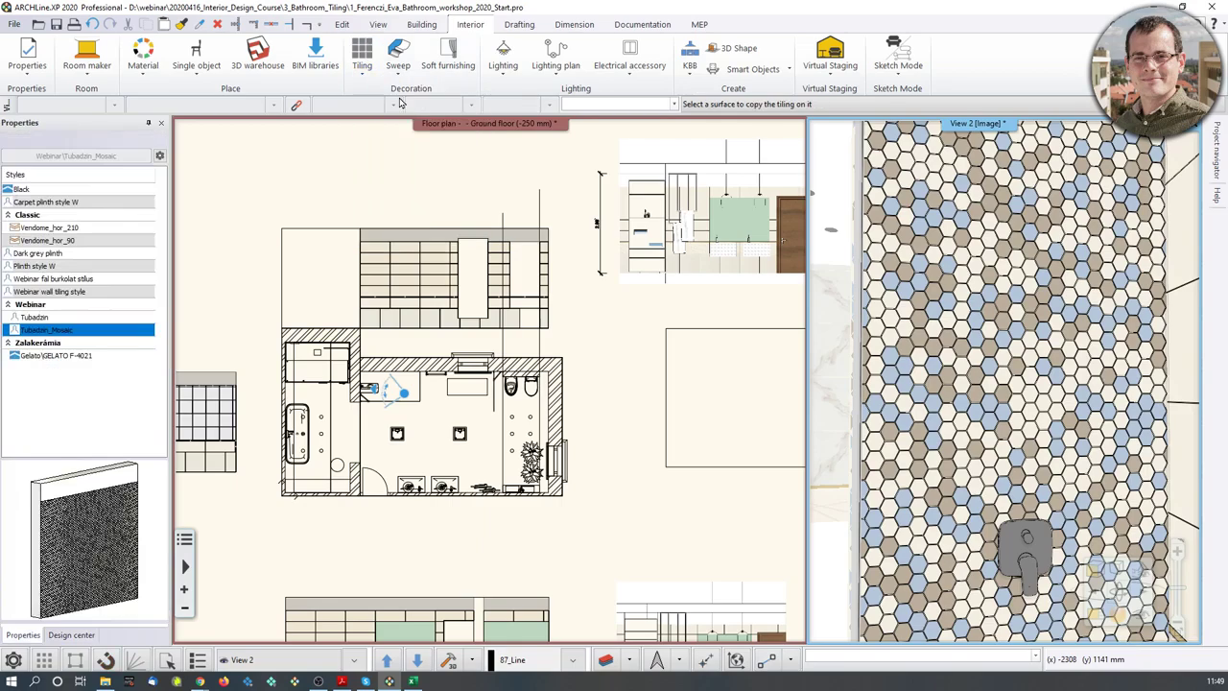
click(40, 318)
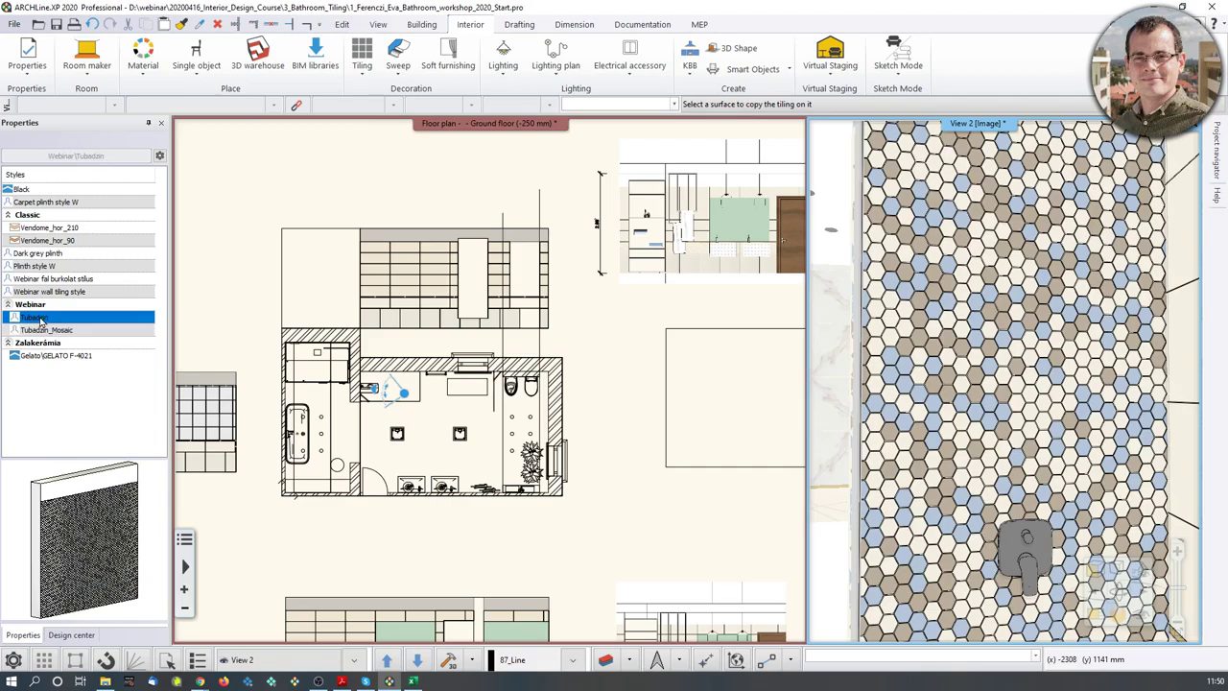
click(45, 330)
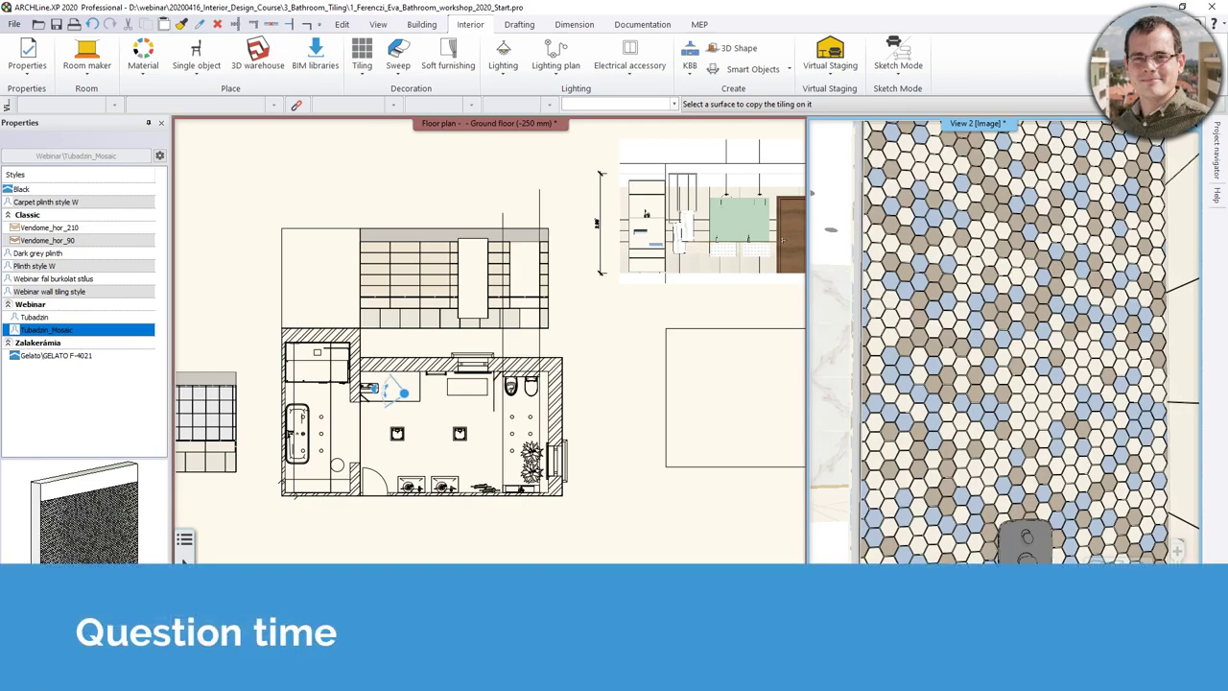
key(Escape)
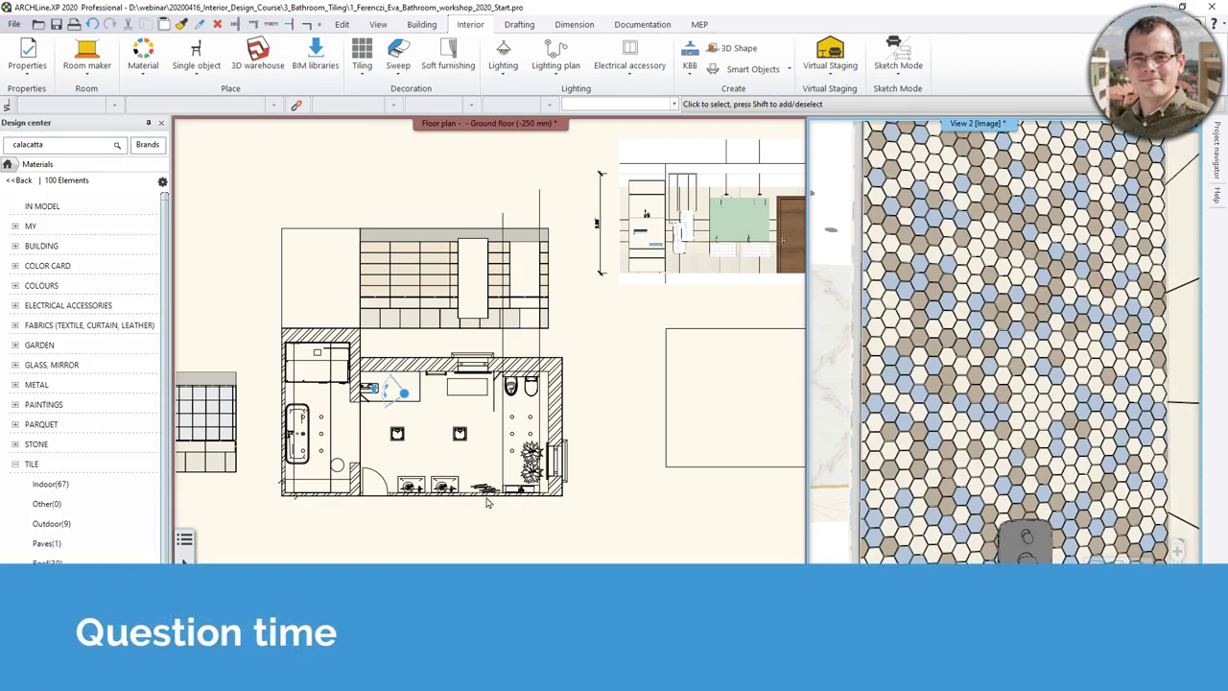
Bring all tiling drawings around the floor plan into view, review the Excel quantity report types and close the list
middle_drag(485, 494, 545, 505)
scroll(544, 506, down, 2)
middle_drag(567, 434, 528, 413)
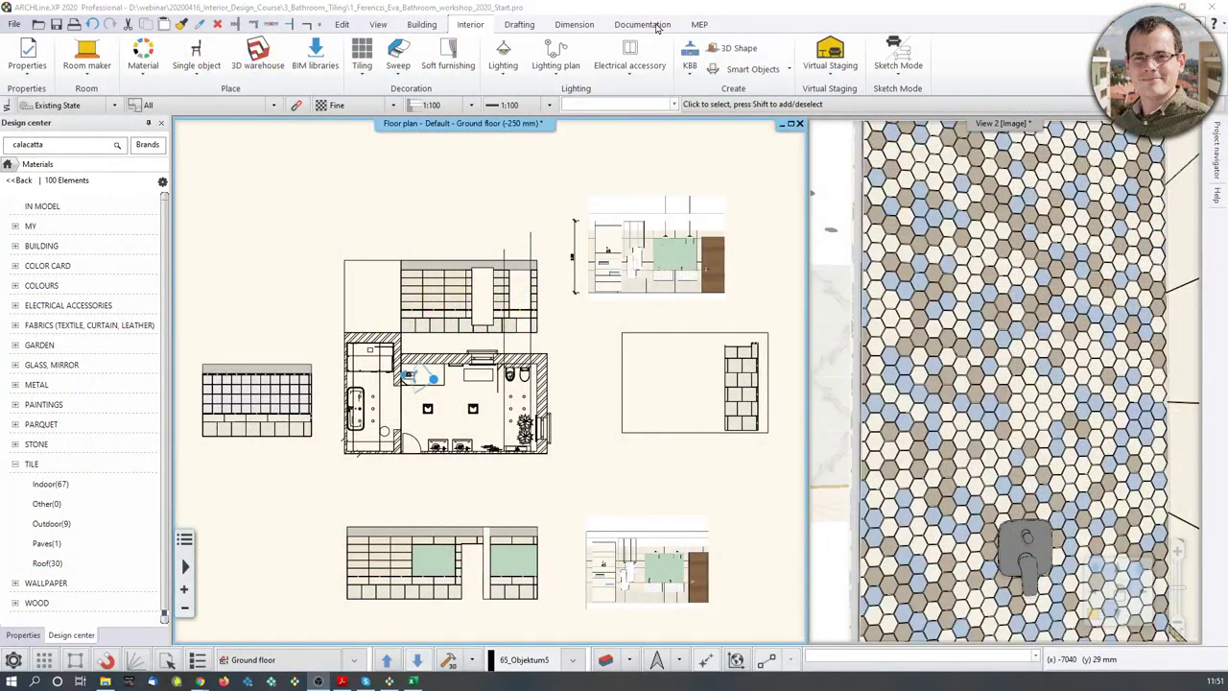
click(657, 24)
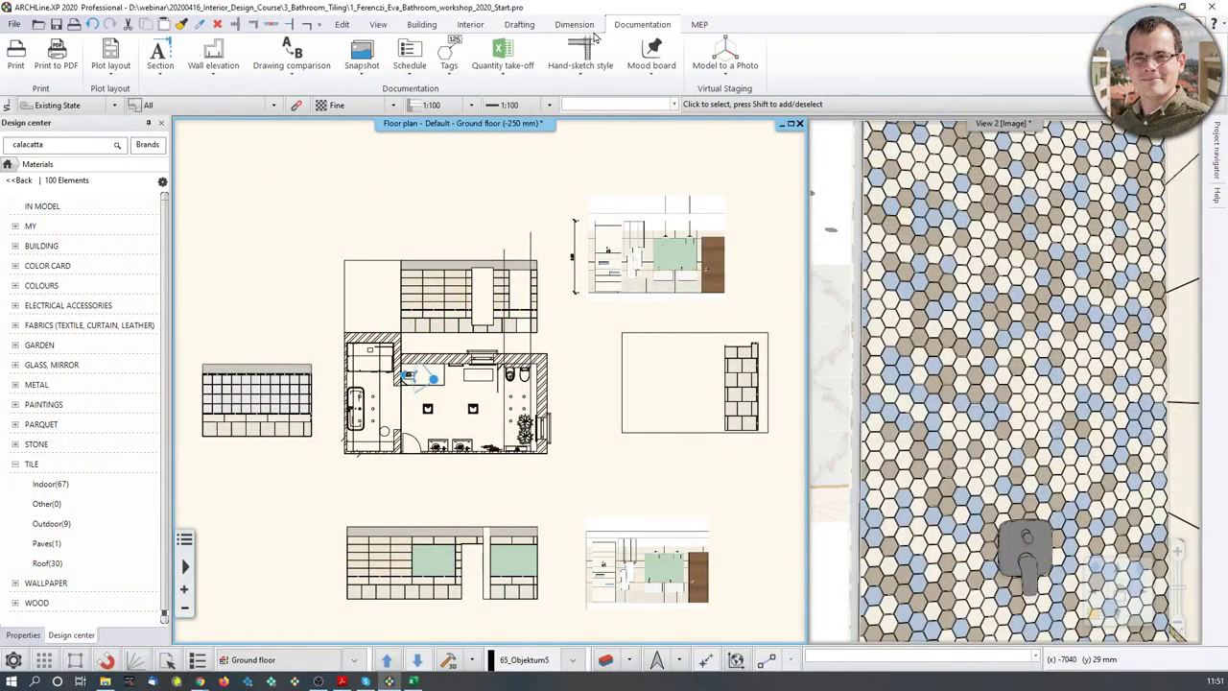
click(516, 73)
click(510, 95)
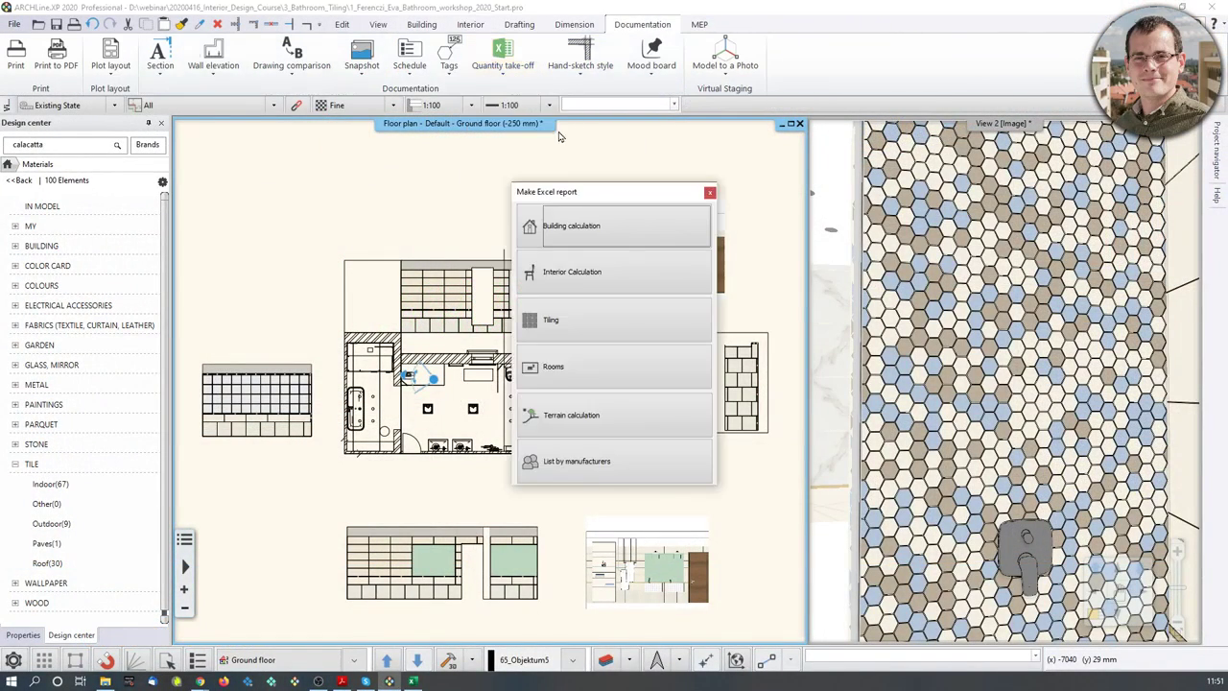
click(710, 193)
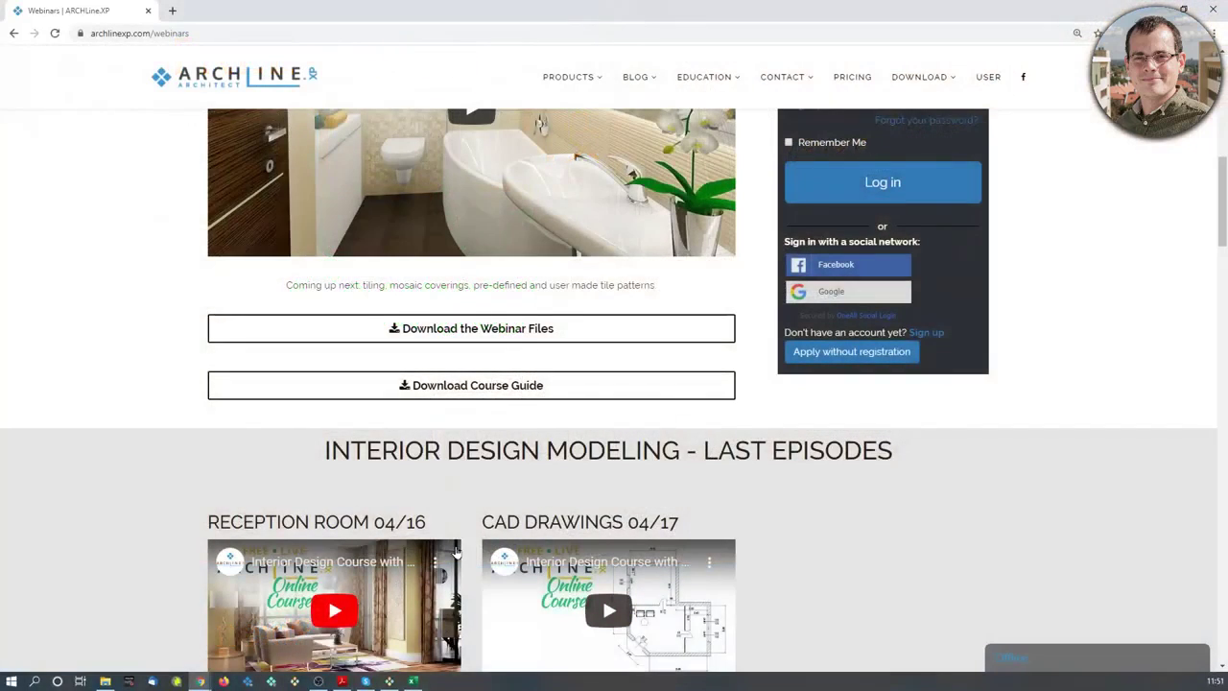
Switch to the browser and review the ARCHLine.XP webinars page for the bathroom course downloads and next week's episodes
scroll(630, 417, up, 2)
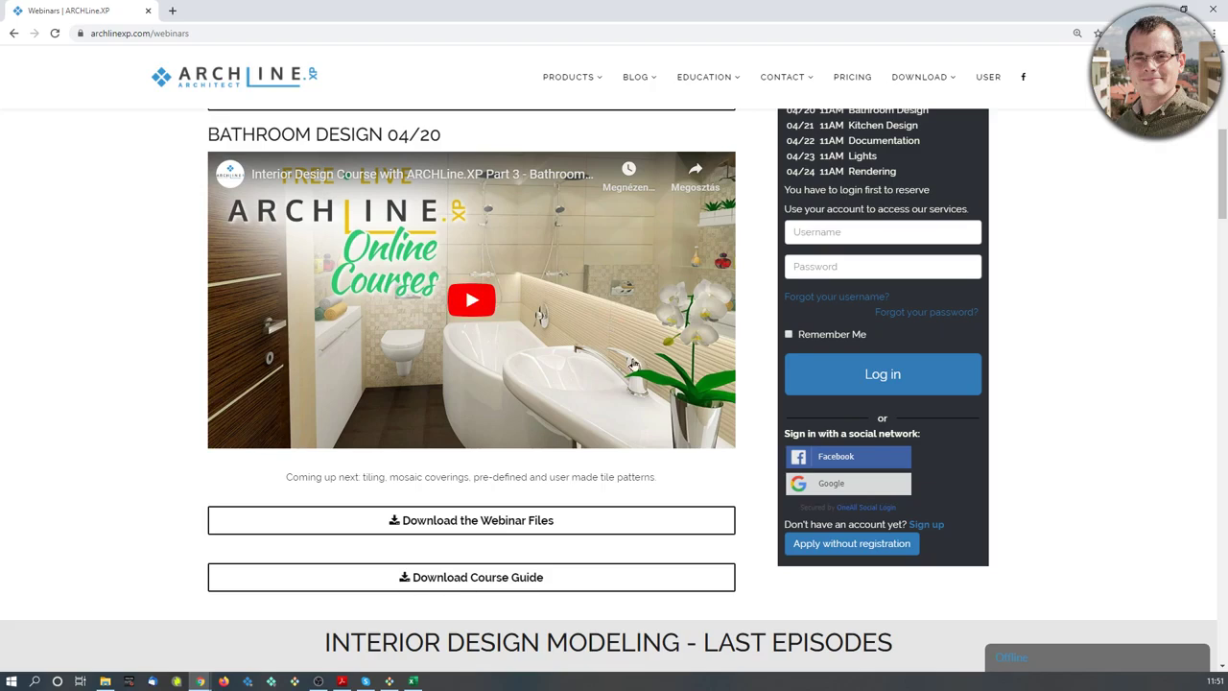
scroll(633, 366, down, 7)
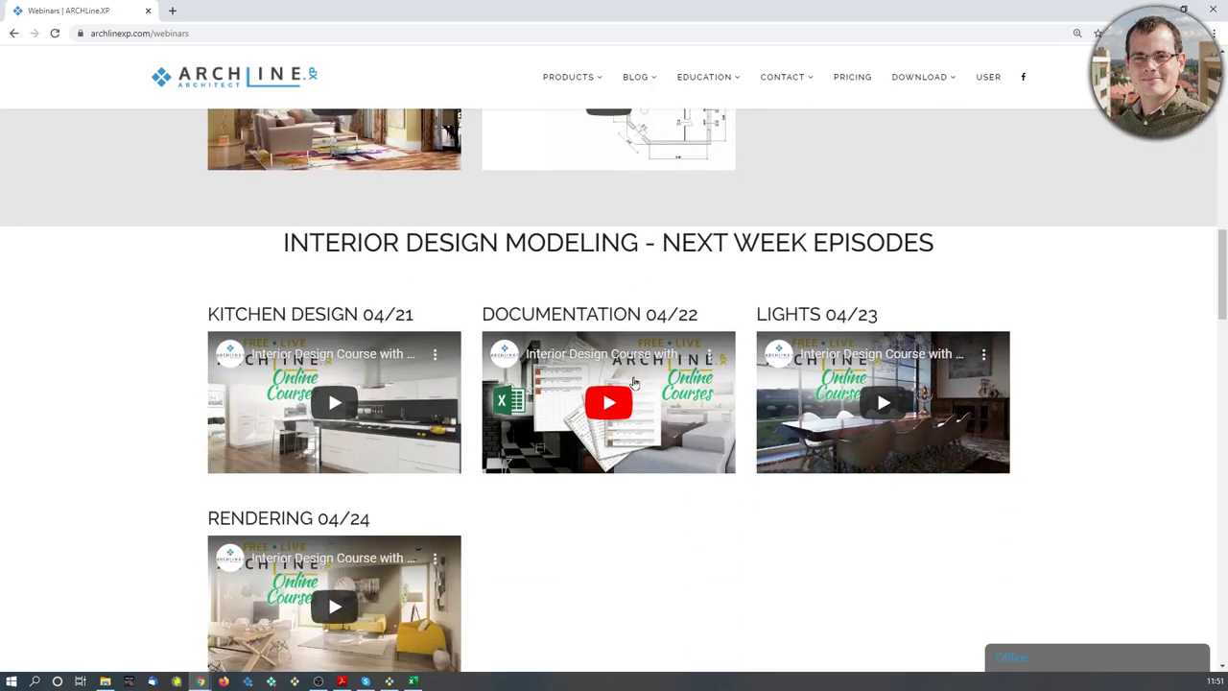
scroll(633, 381, down, 1)
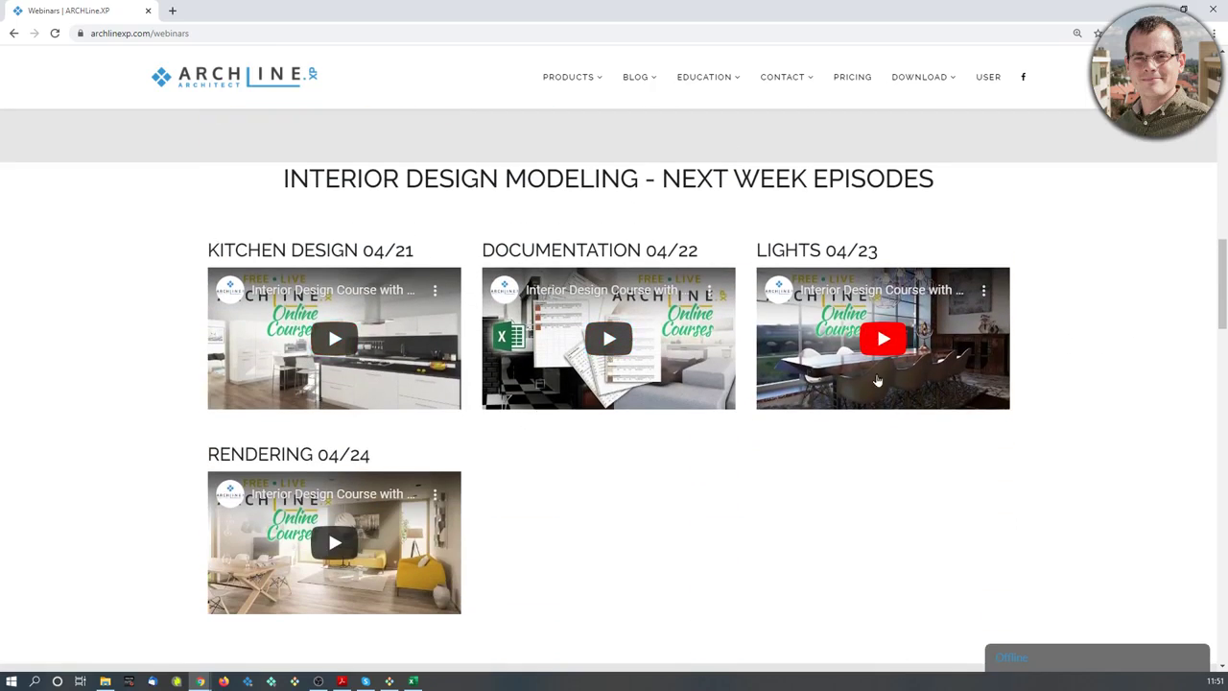
scroll(834, 384, up, 10)
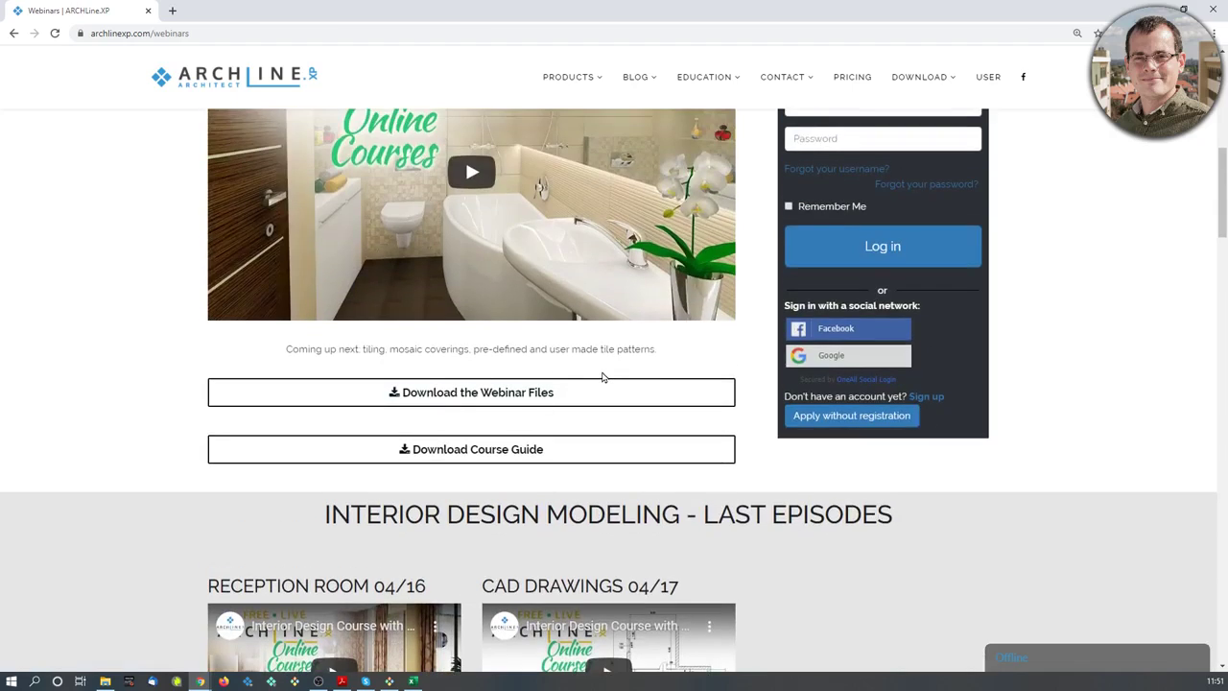